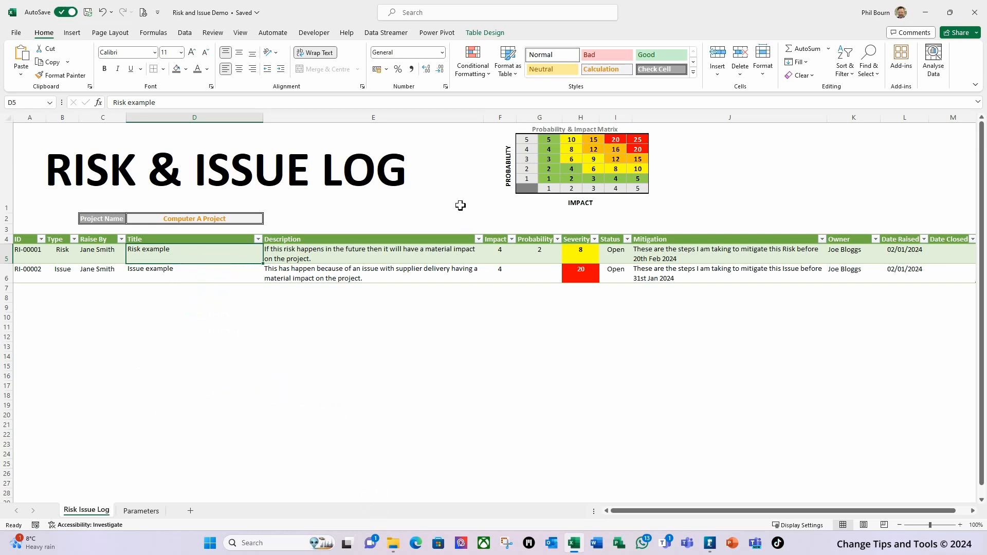
Add a new blank row at the end of the risk and issue table.
click(100, 273)
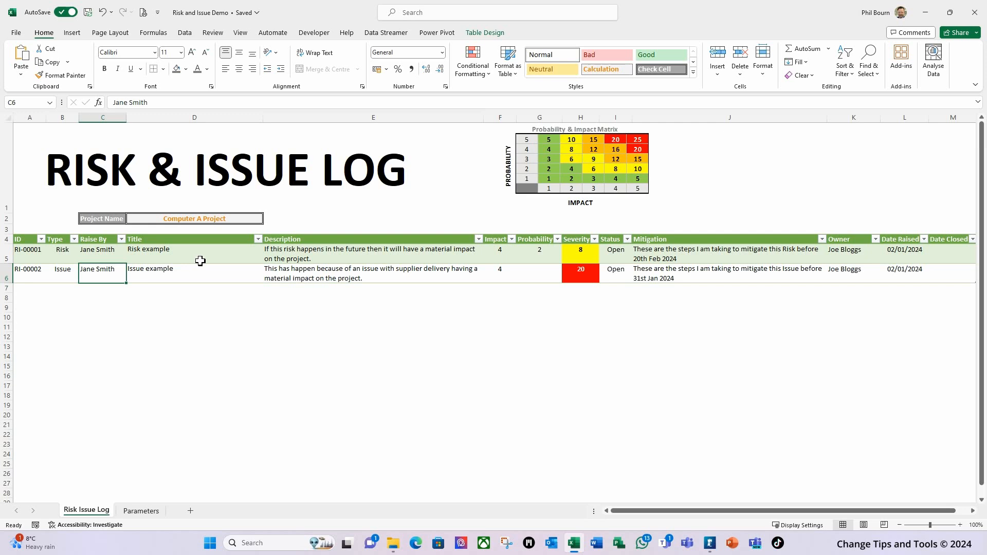
key(Right)
key(Right)
key(Right)
key(Right)
key(Right)
key(Right)
key(Right)
key(Right)
key(Right)
key(Right)
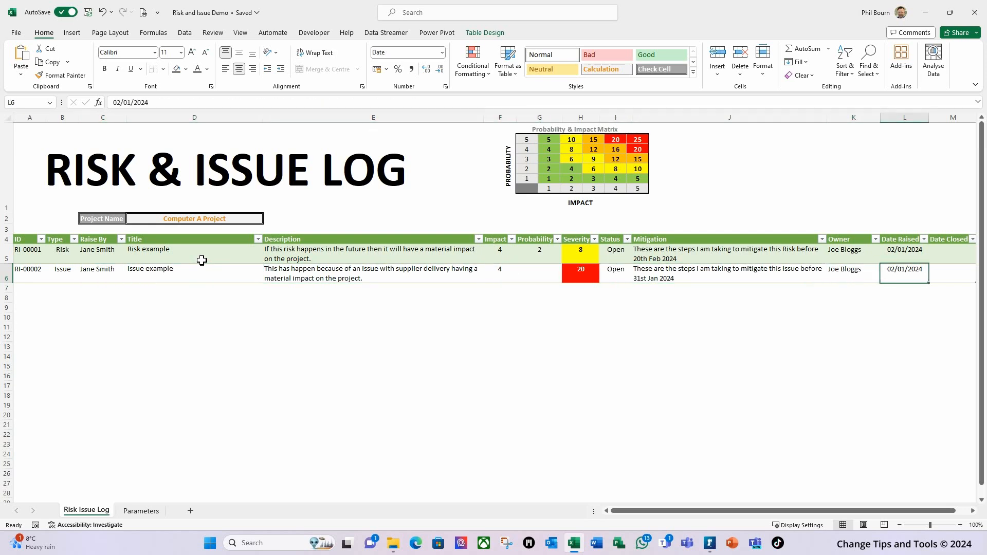
key(Tab)
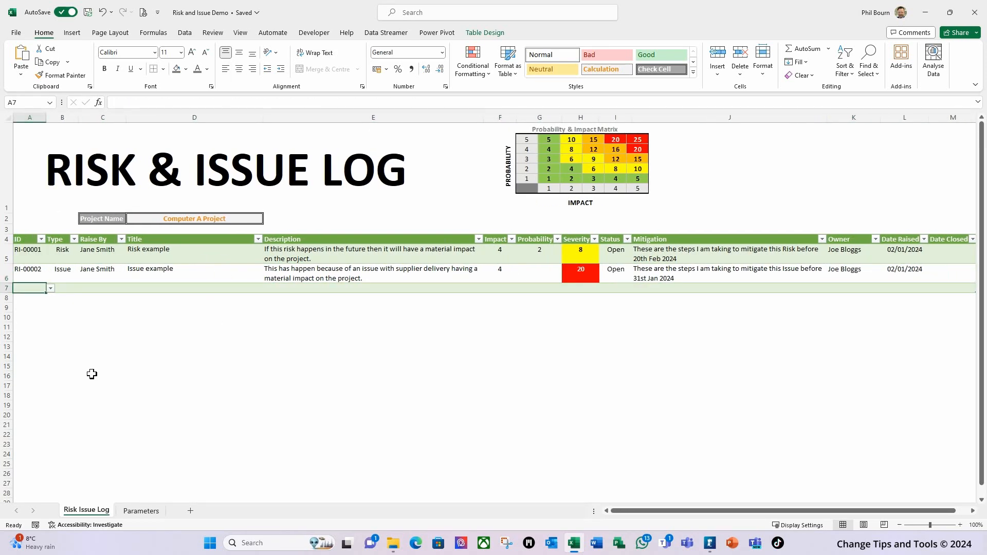
Give the new table row the ID RI-00003 and set its type to Risk.
click(51, 289)
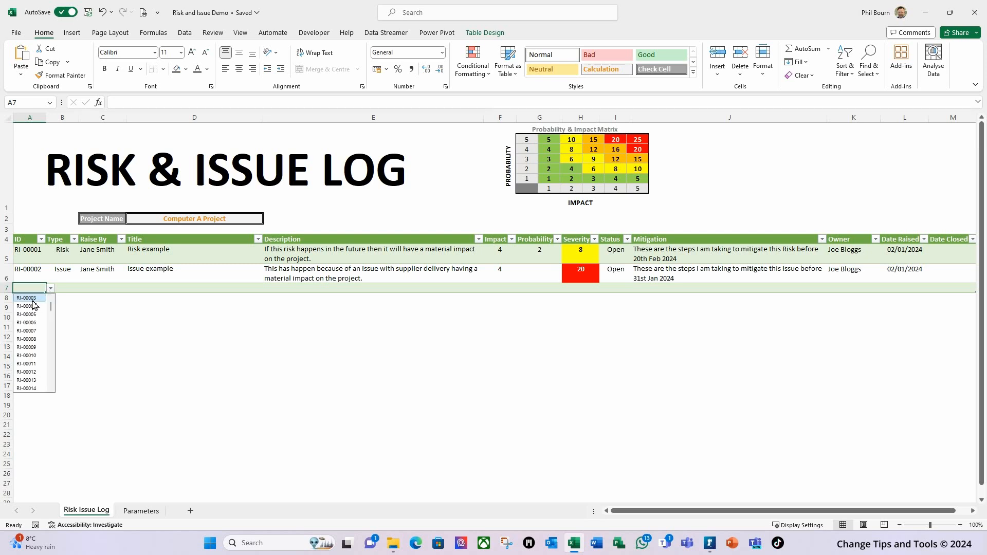
click(30, 298)
key(Tab)
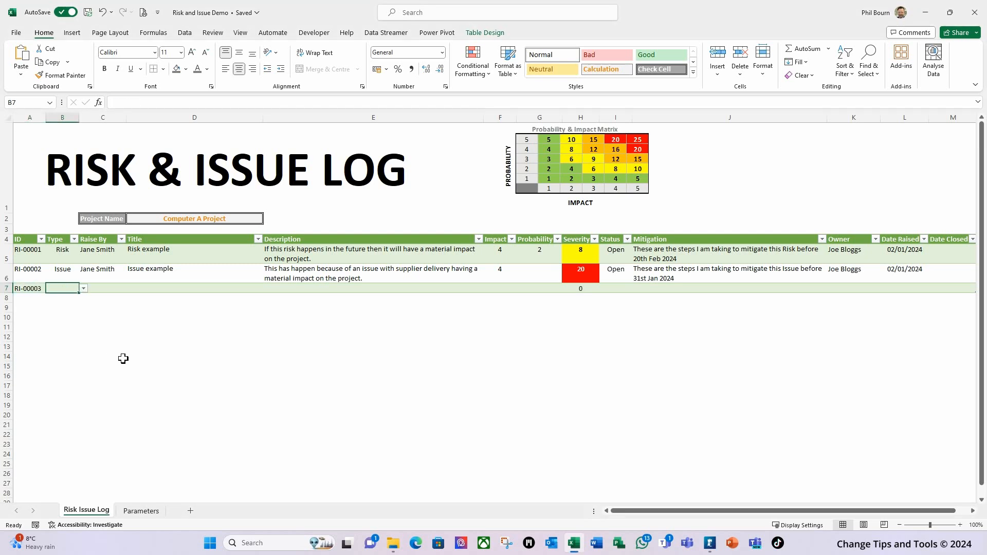
click(84, 289)
click(70, 299)
key(Tab)
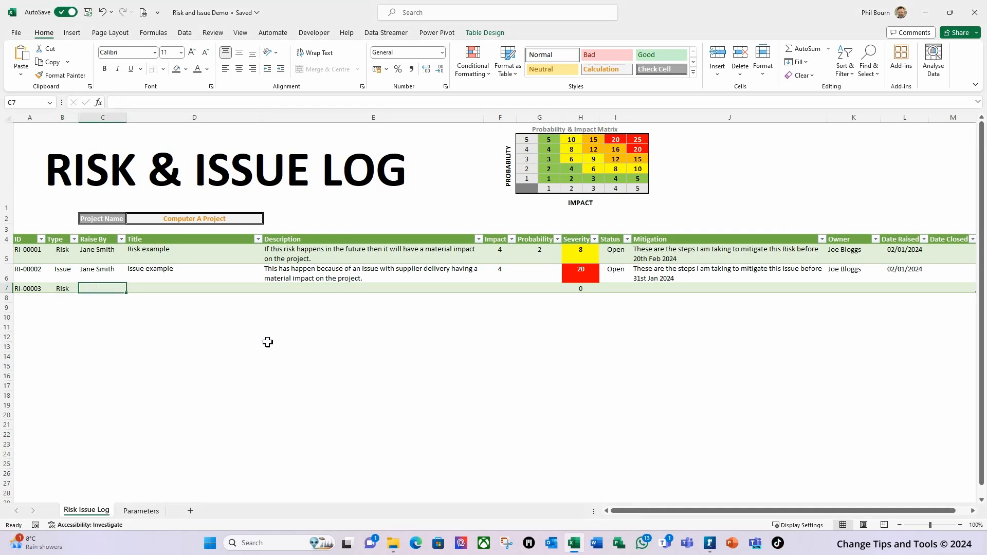
Set both the impact and the probability of entry RI-00003 to 3, leaving its title and description blank.
click(149, 289)
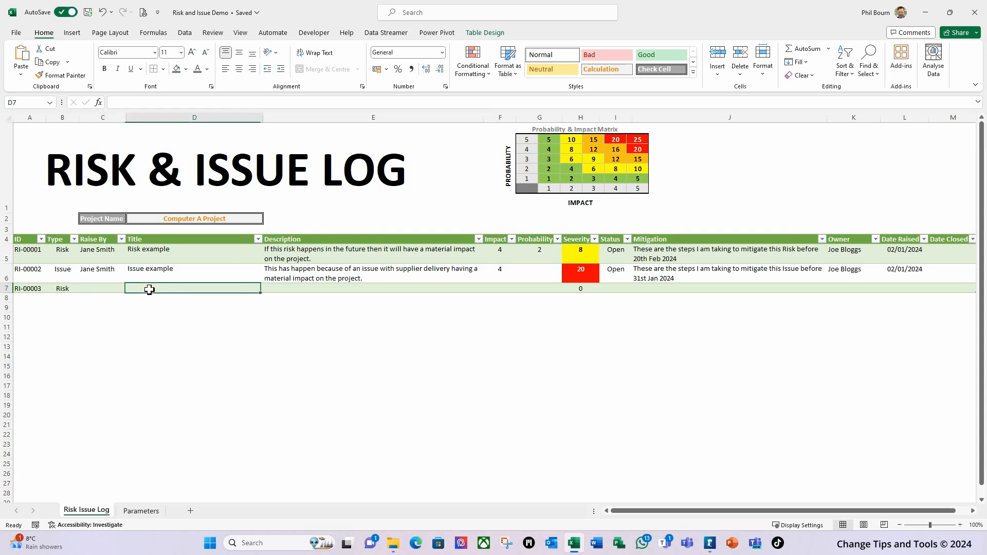
click(297, 289)
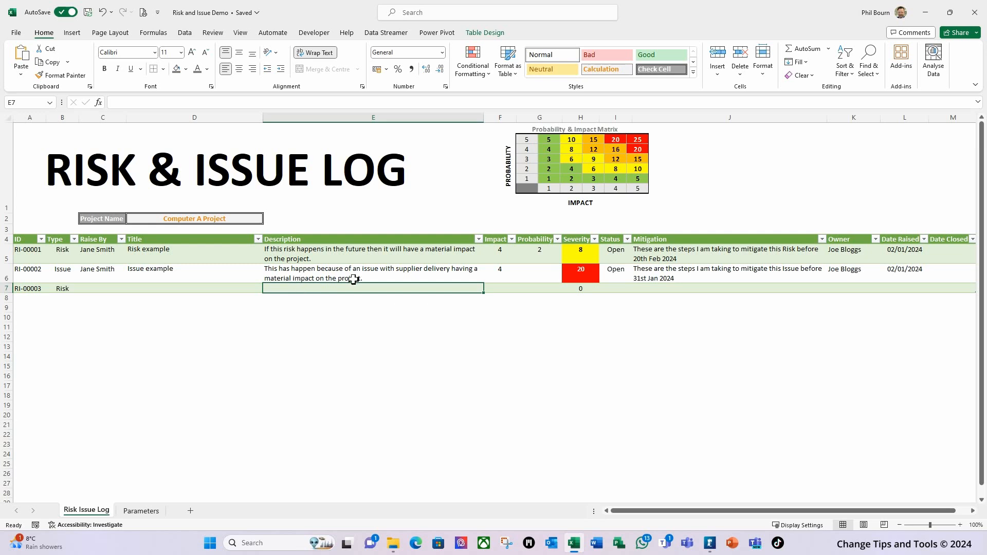
click(499, 288)
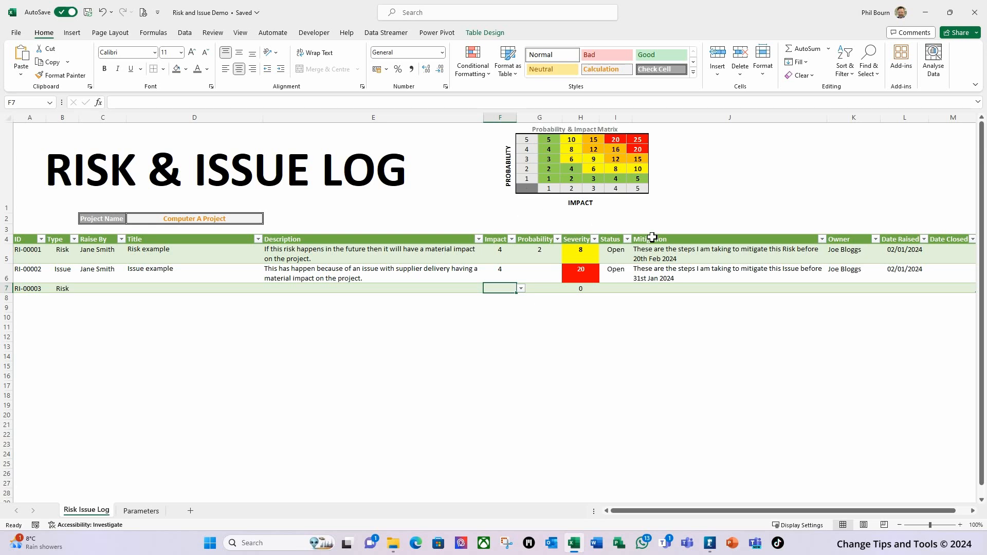
click(521, 289)
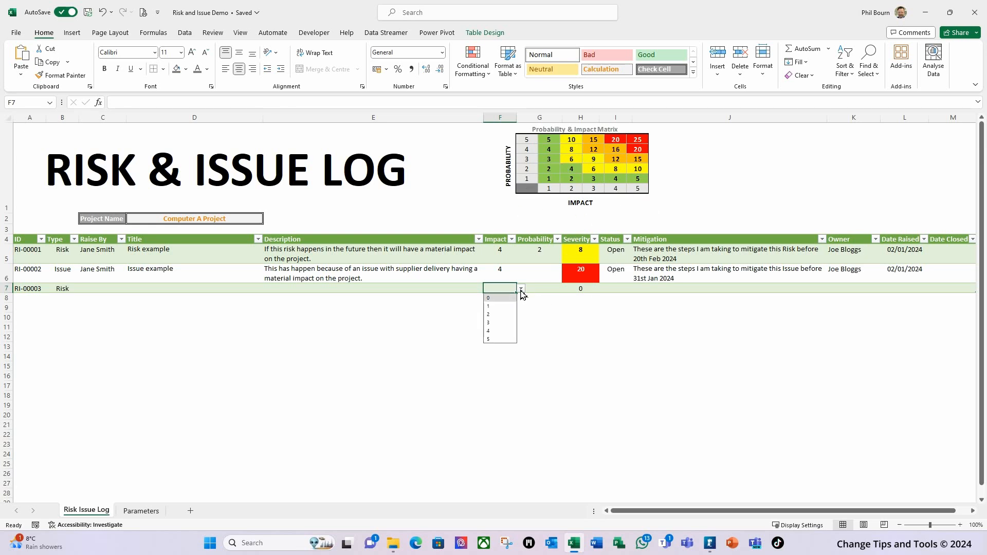
click(496, 323)
click(545, 289)
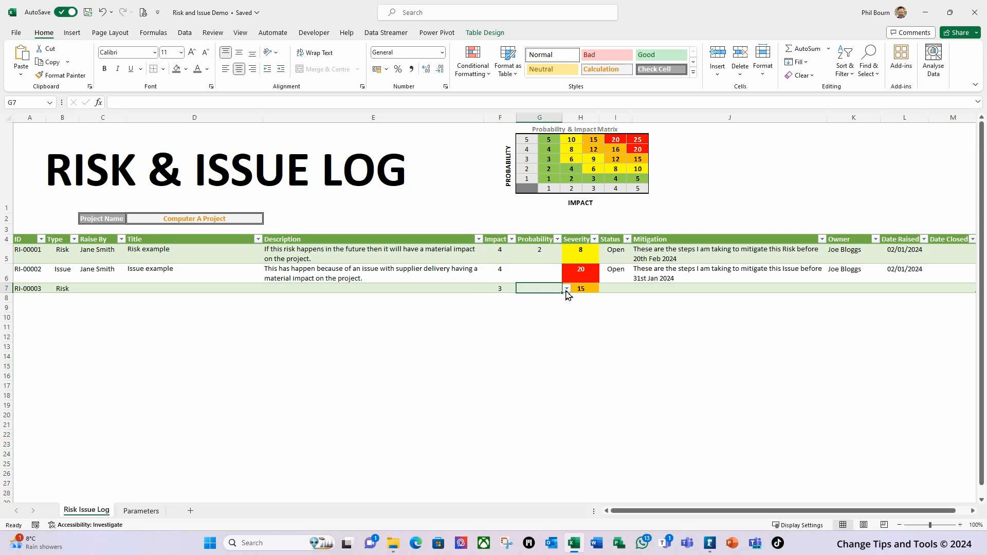
click(567, 289)
click(544, 323)
Set the status of entry RI-00003 to In Progress.
key(Tab)
key(Tab)
click(637, 289)
click(619, 307)
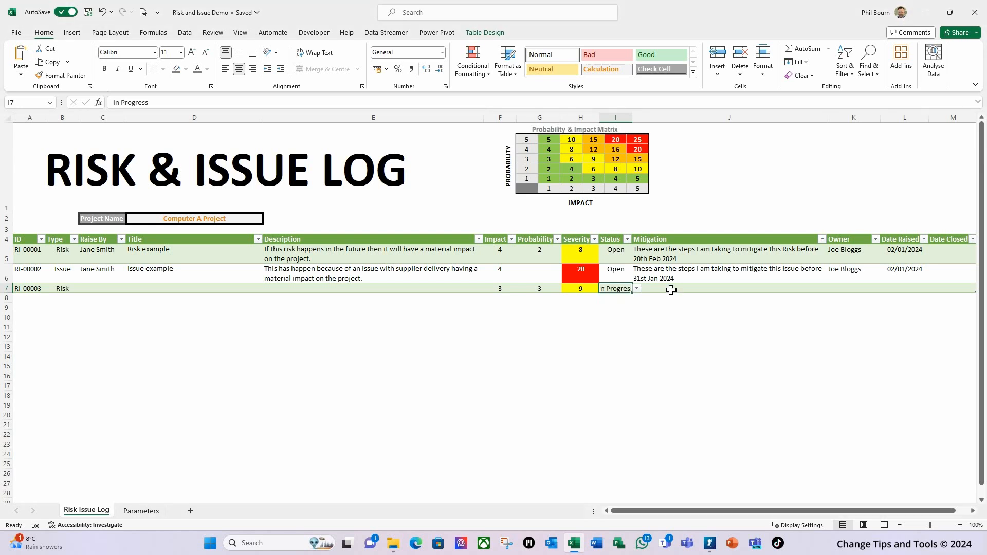
key(Tab)
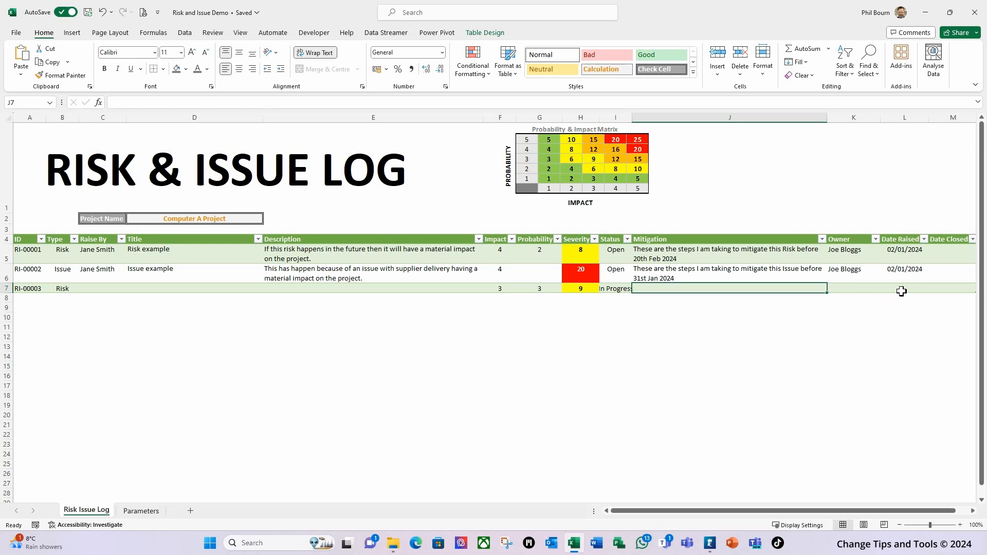
Fit the Status column's width to its contents and review the status choices offered for entry RI-00003.
double_click(632, 118)
click(620, 288)
click(643, 289)
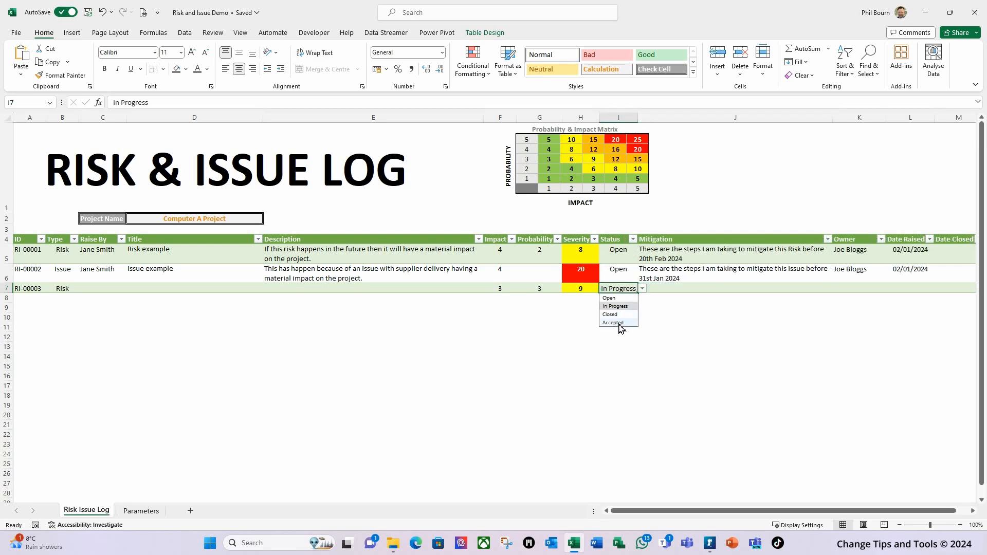
click(680, 289)
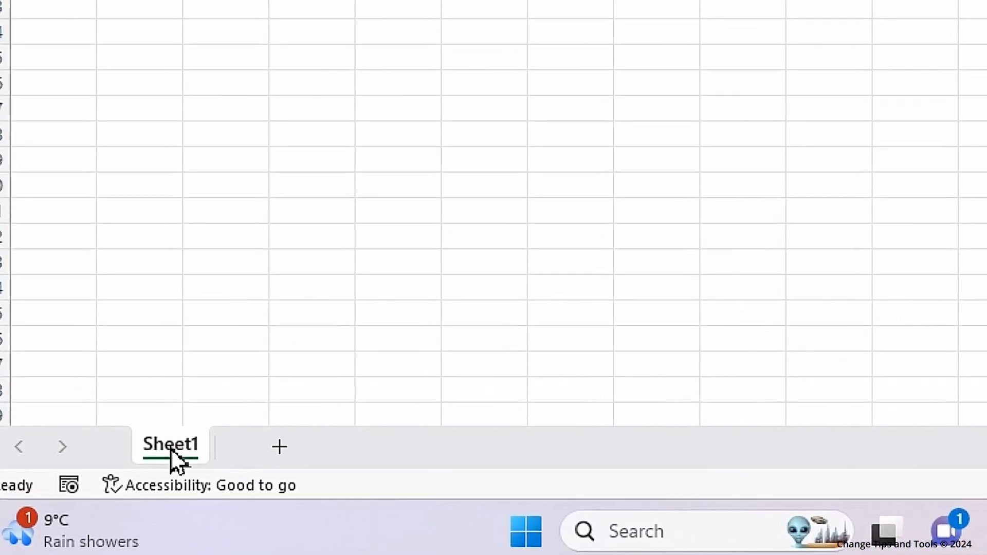
Rename Sheet1 of the blank workbook to "Risk Issue Log".
right_click(170, 449)
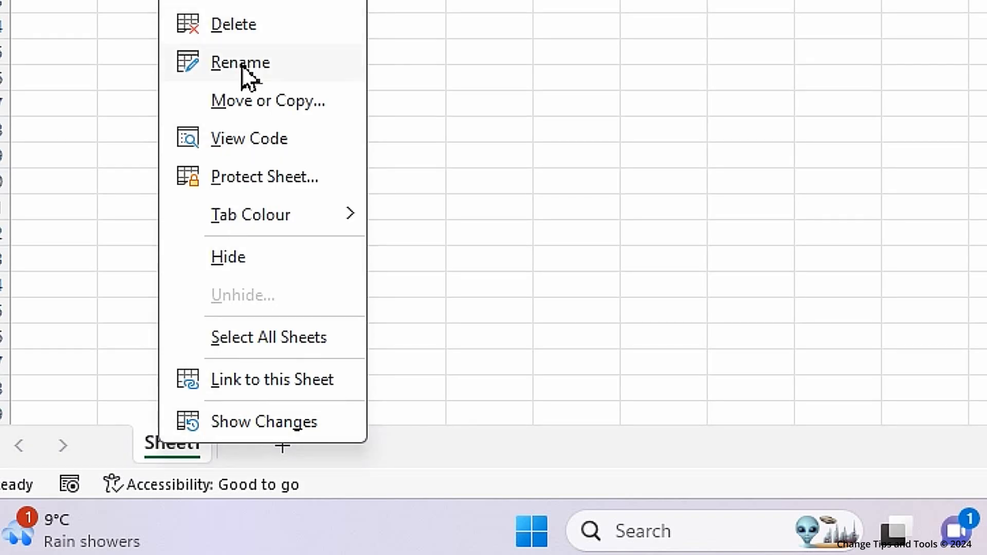
click(241, 64)
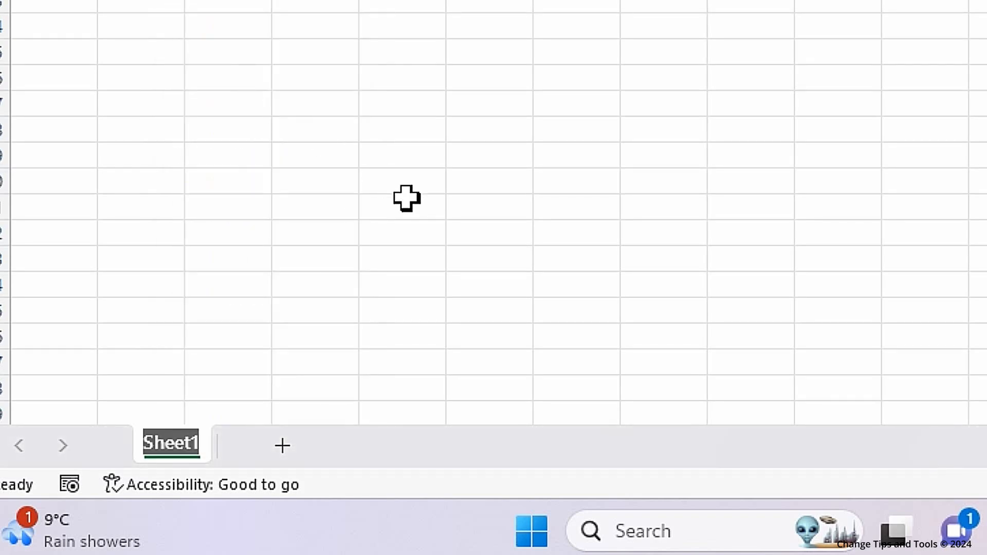
text(R)
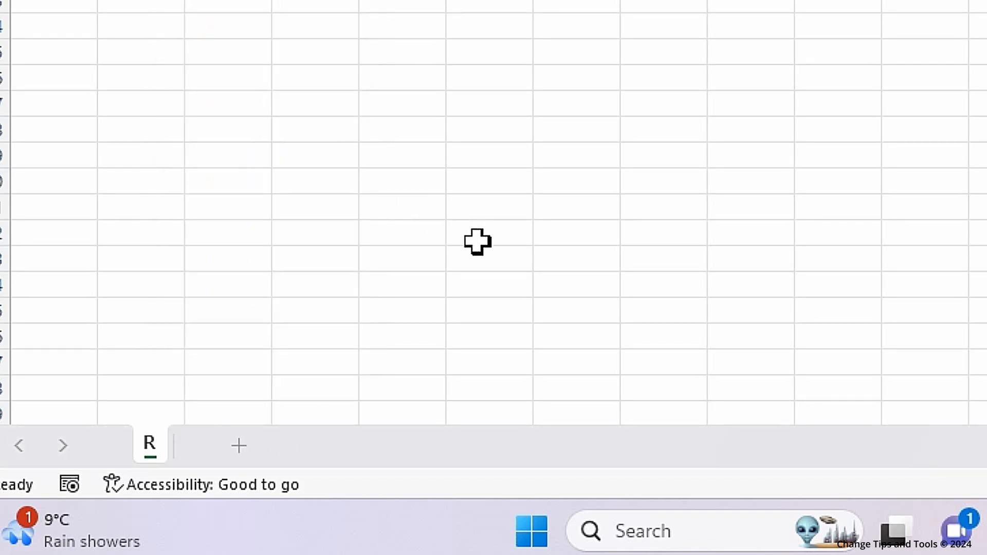
text(isk I)
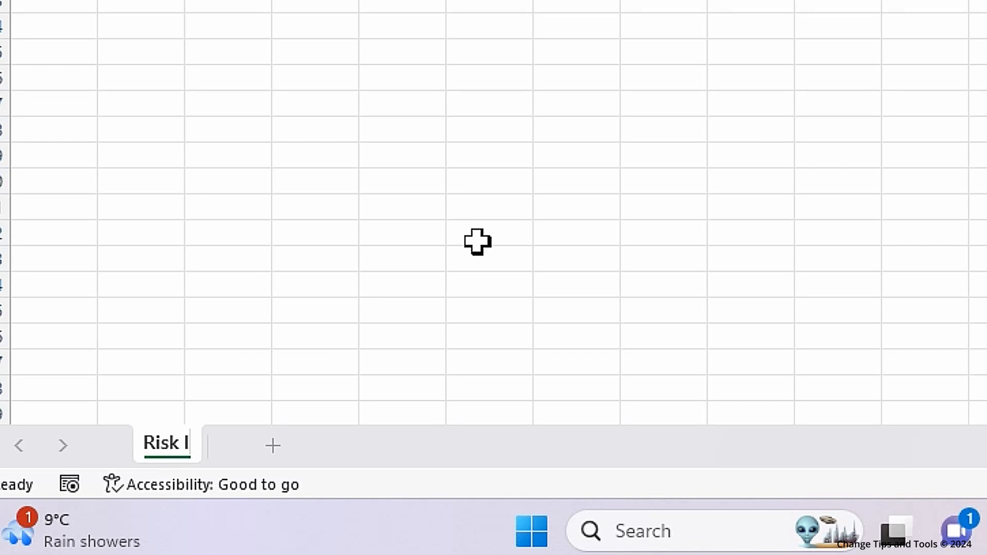
text(ssue Log)
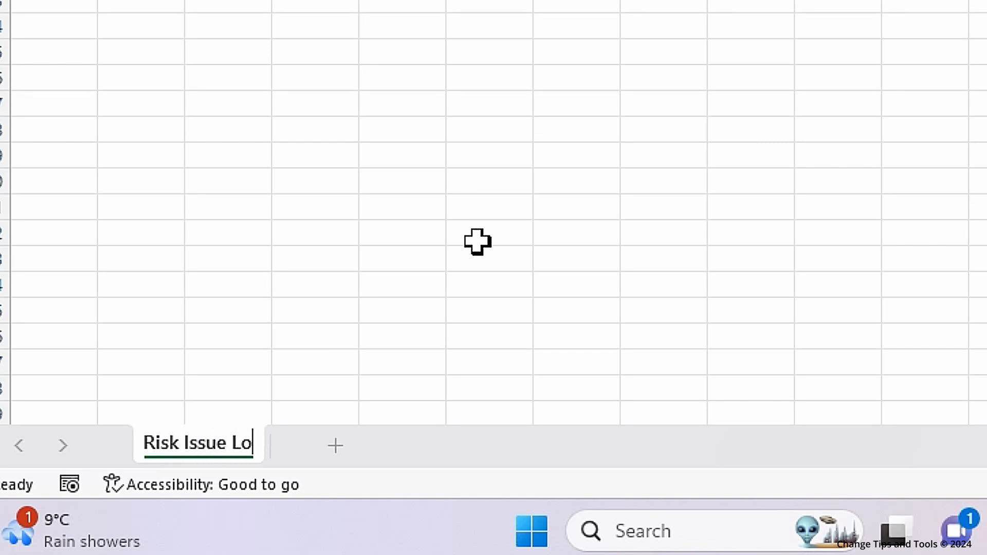
key(Return)
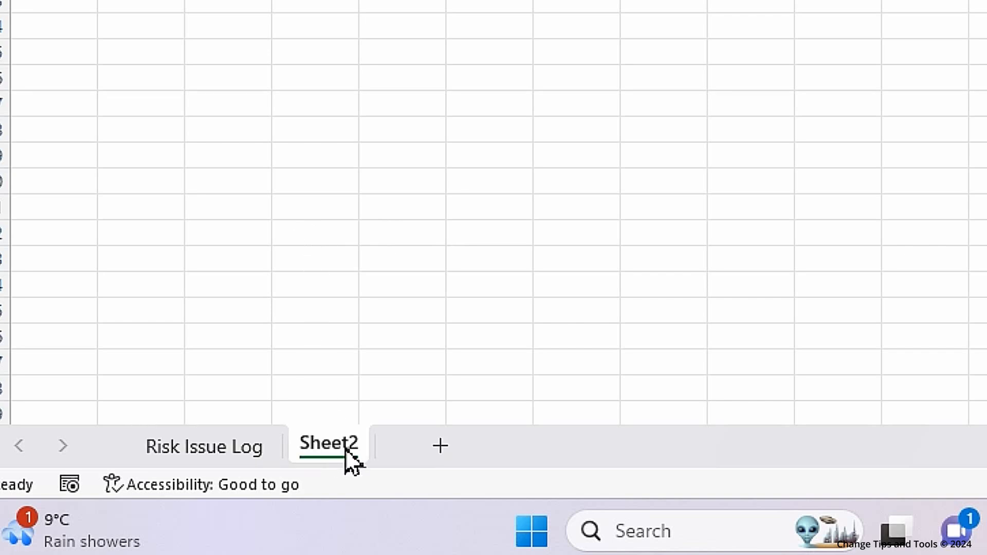
Rename Sheet2 to "Parameters".
right_click(345, 448)
click(403, 75)
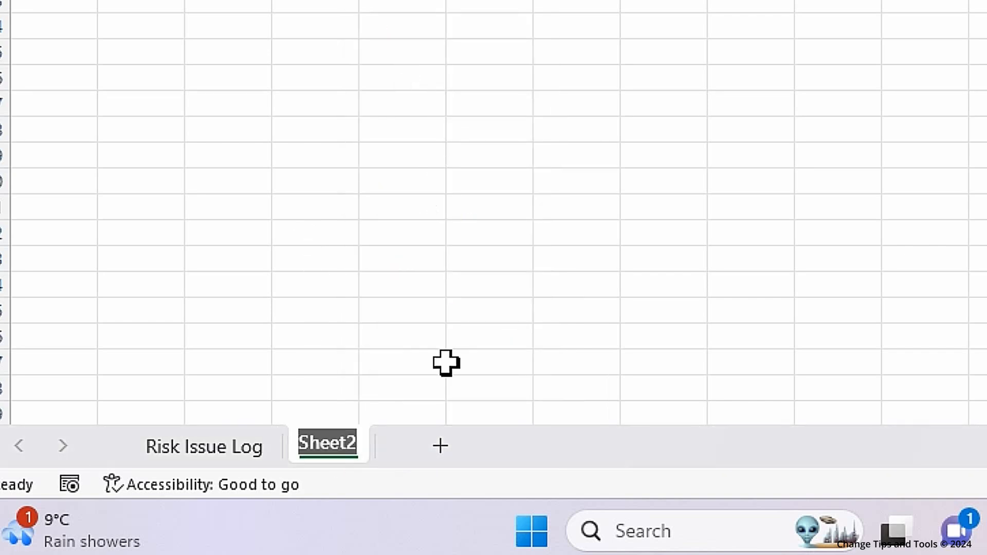
text(Param)
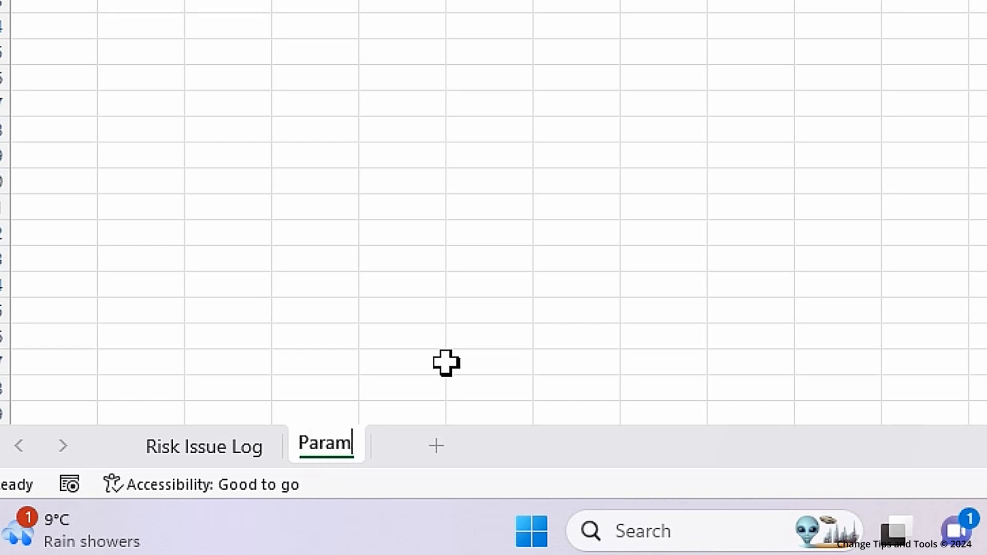
text(eters)
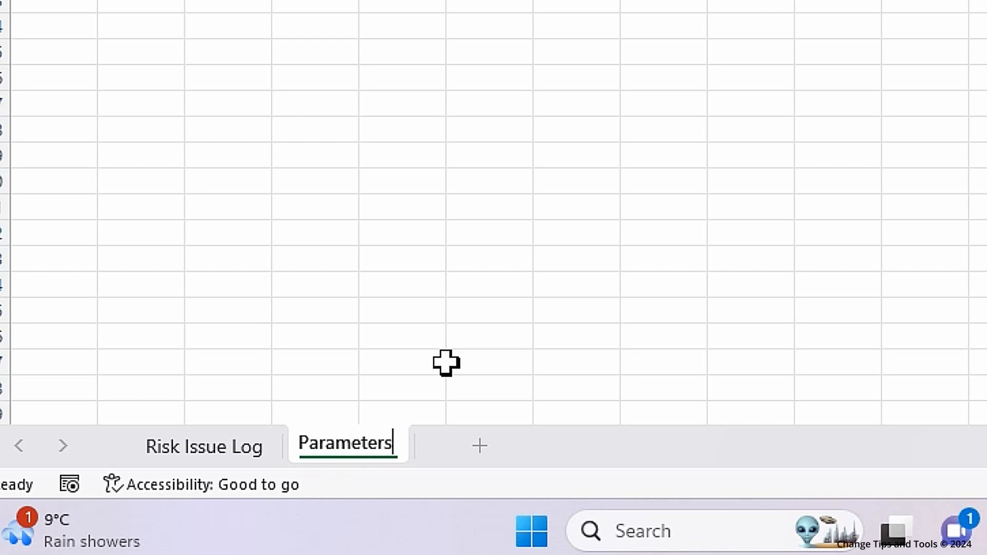
key(Return)
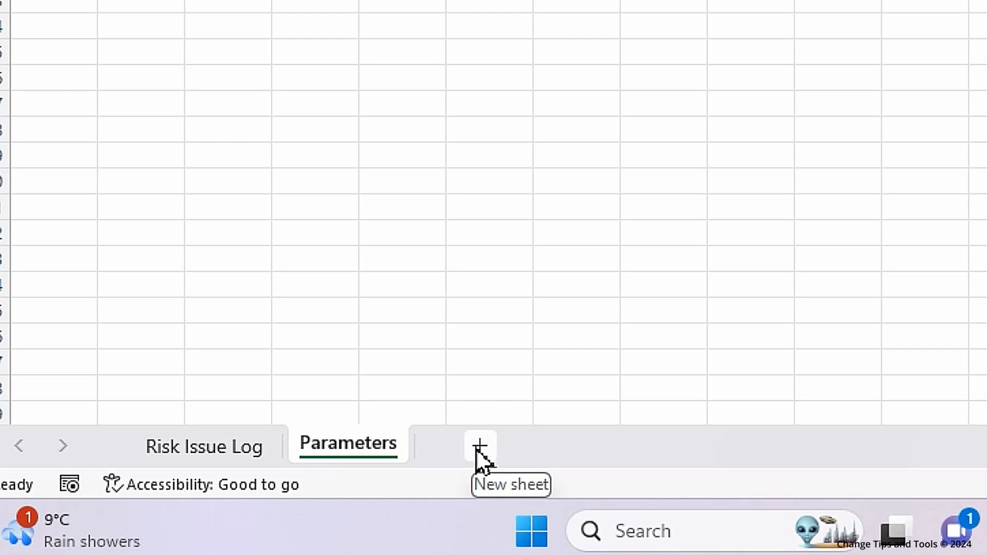
Add a third worksheet and name it "Unique IDs".
click(476, 448)
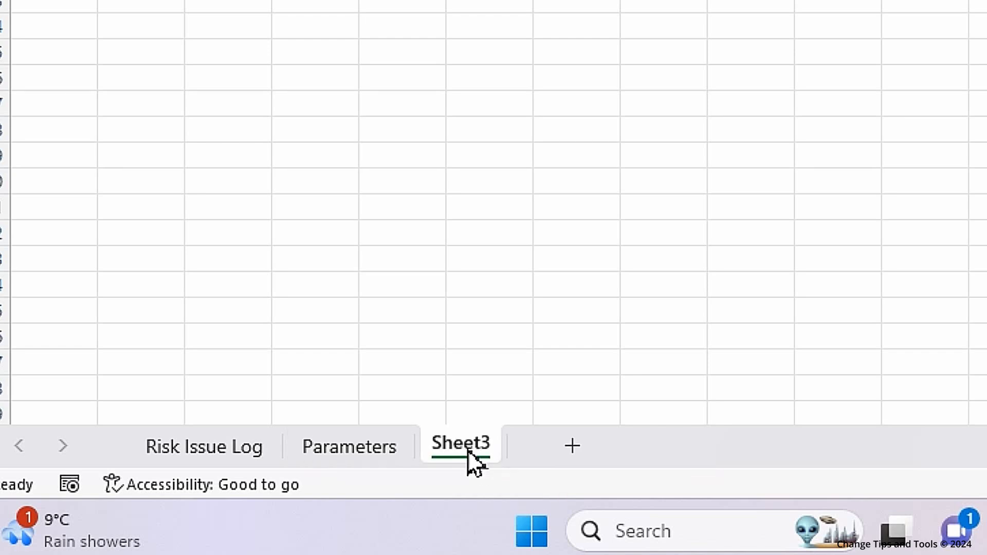
right_click(468, 449)
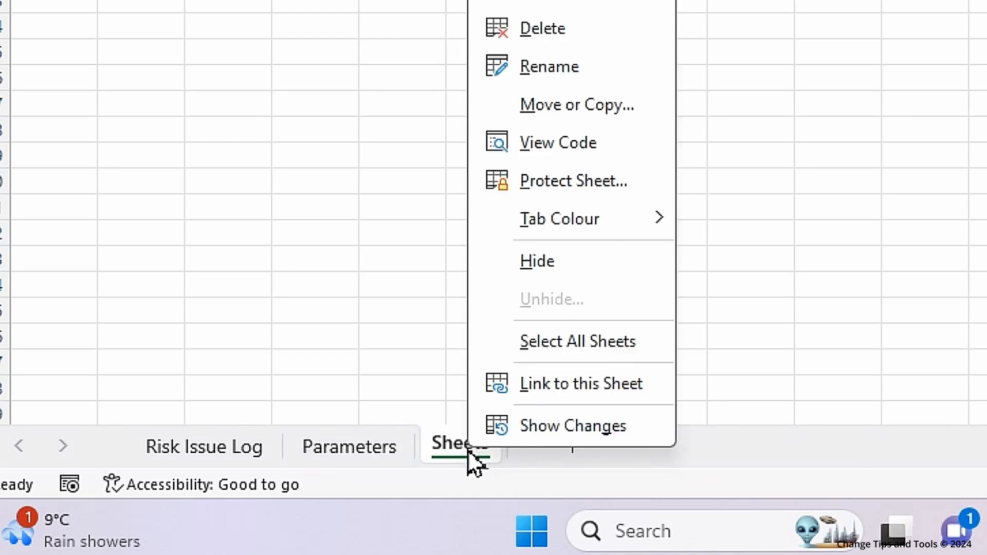
click(551, 73)
text(U)
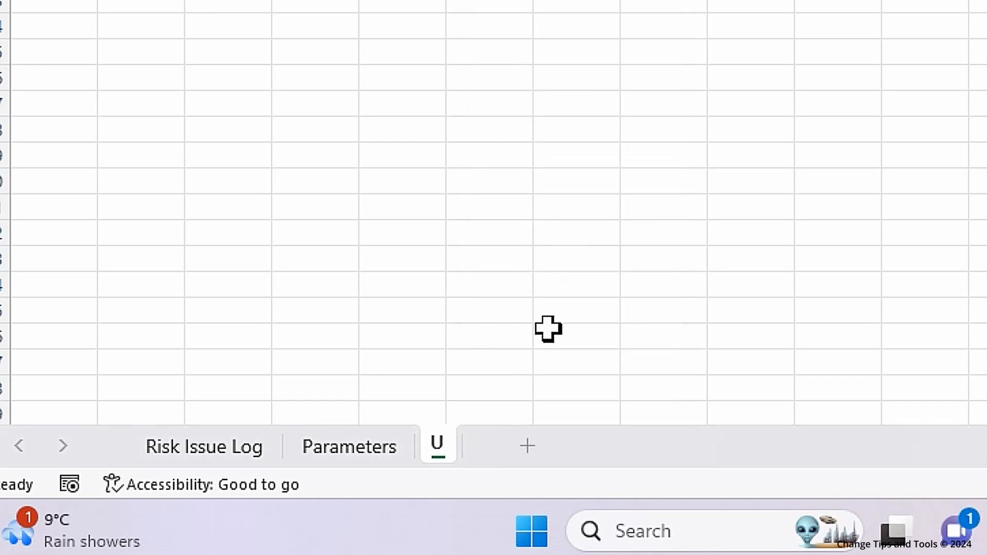
text(ni)
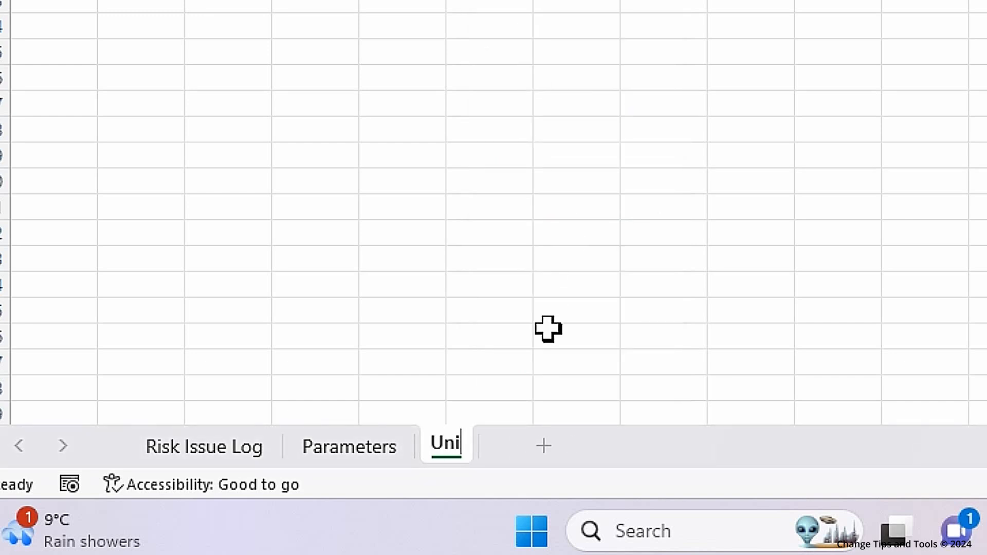
text(qu)
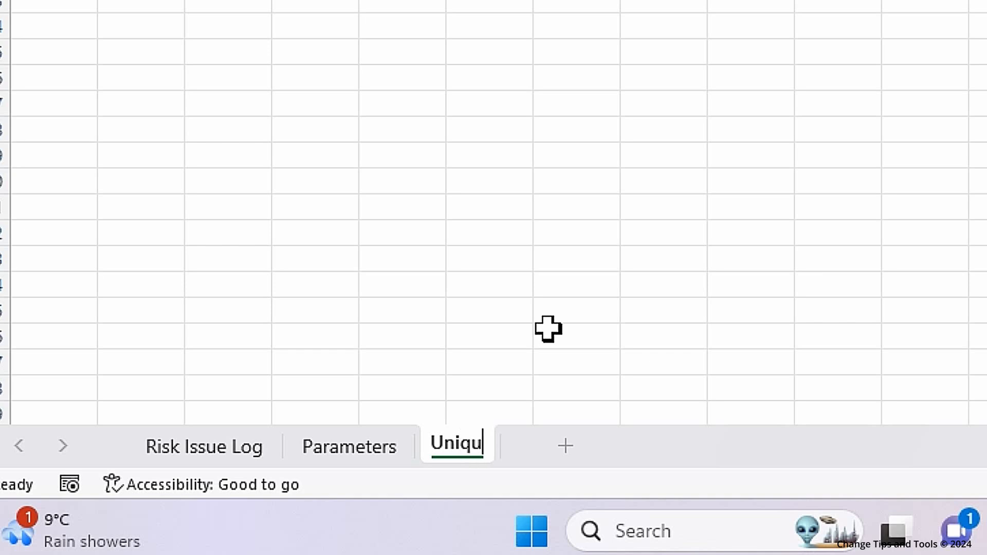
text(e ID)
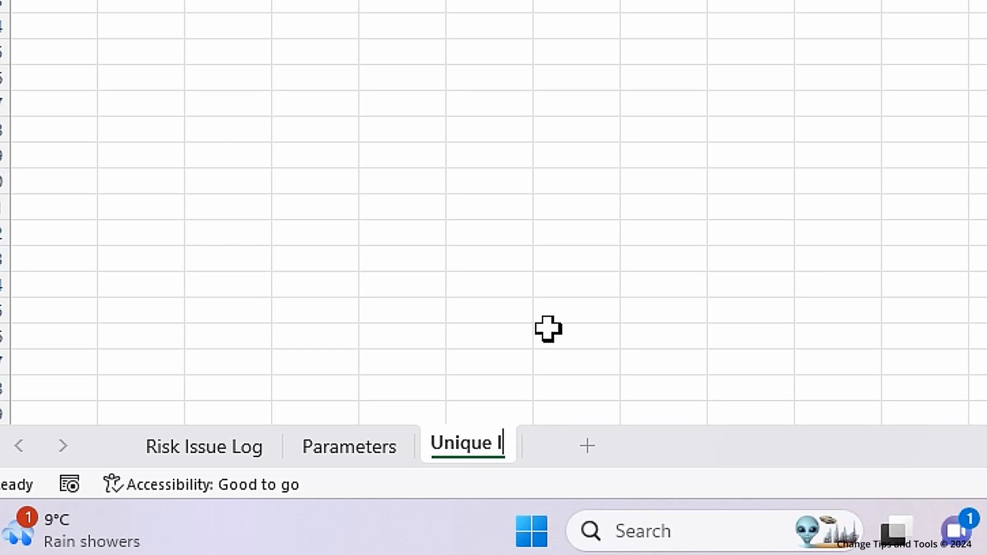
text(s)
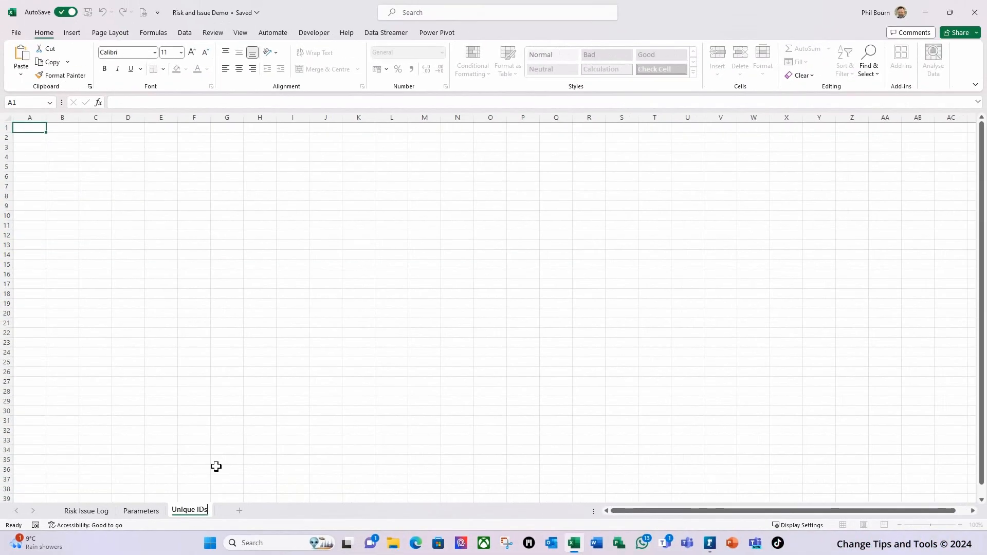
key(Return)
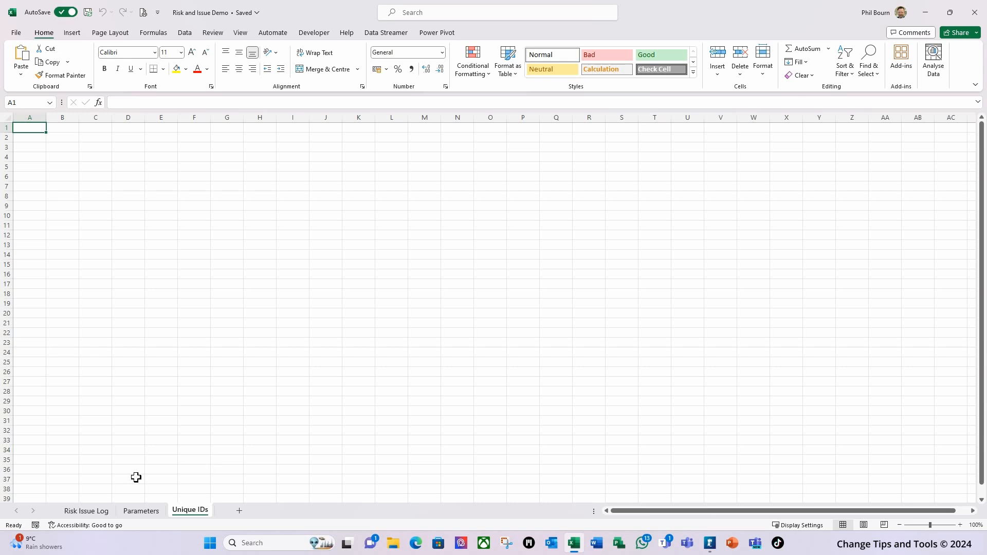
On the Risk Issue Log sheet, enter the column headers ID, Type and Raise By in cells A4 to C4.
click(84, 511)
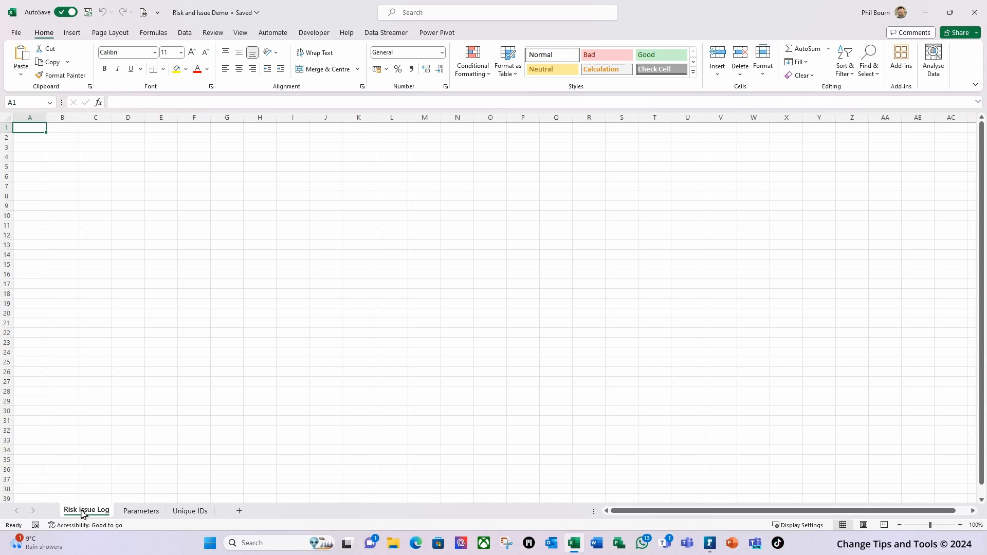
key(Down)
key(Down)
key(Down)
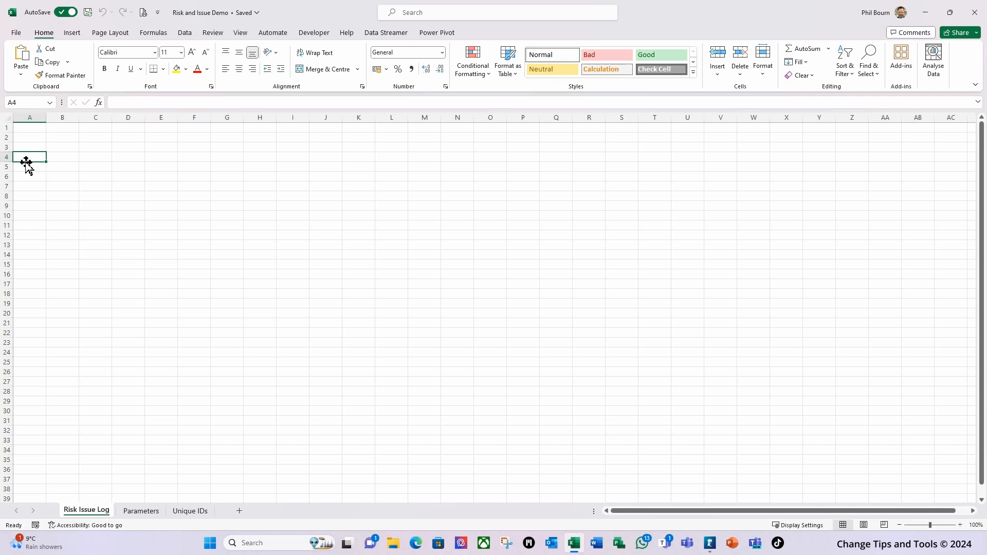
text(ID)
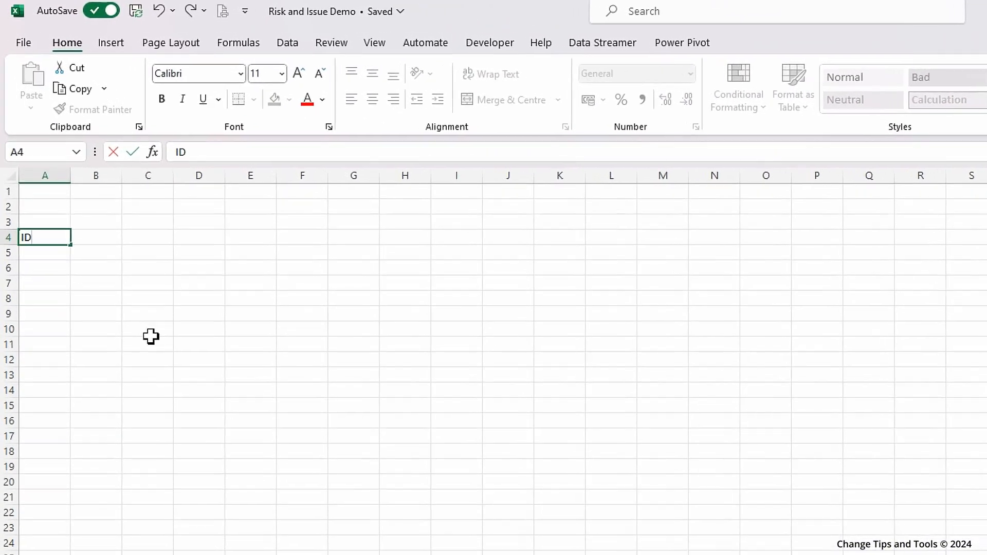
key(Tab)
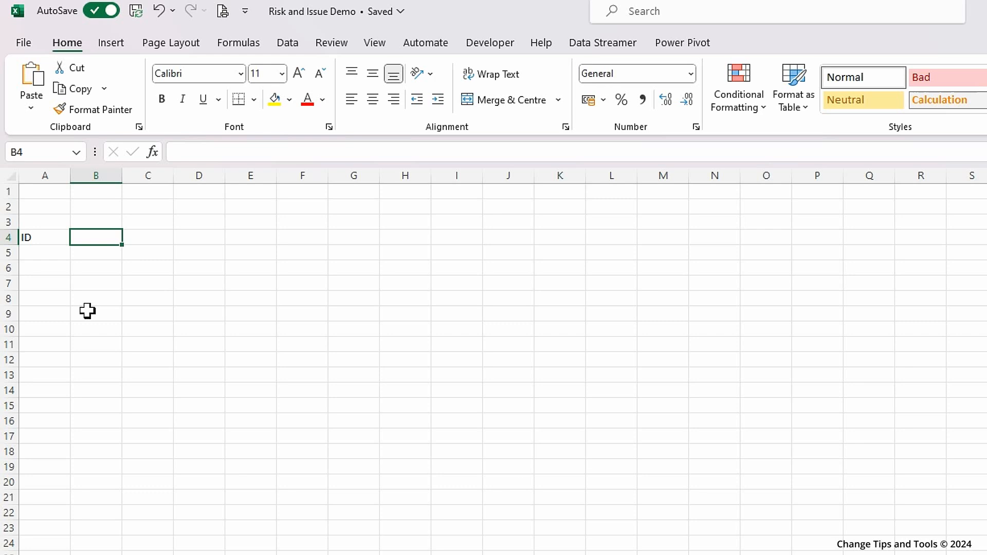
text(Type)
key(Tab)
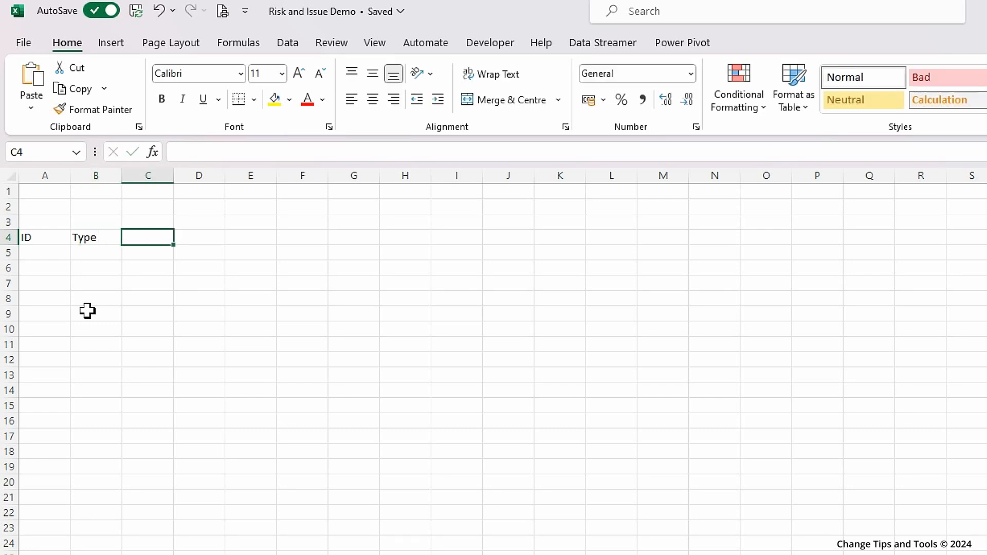
text(Raise)
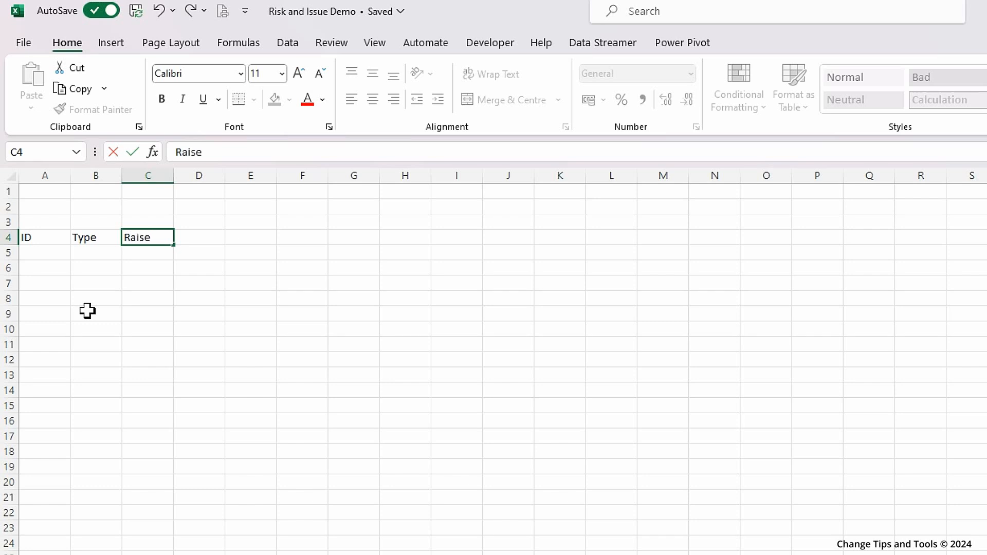
text( By)
key(Tab)
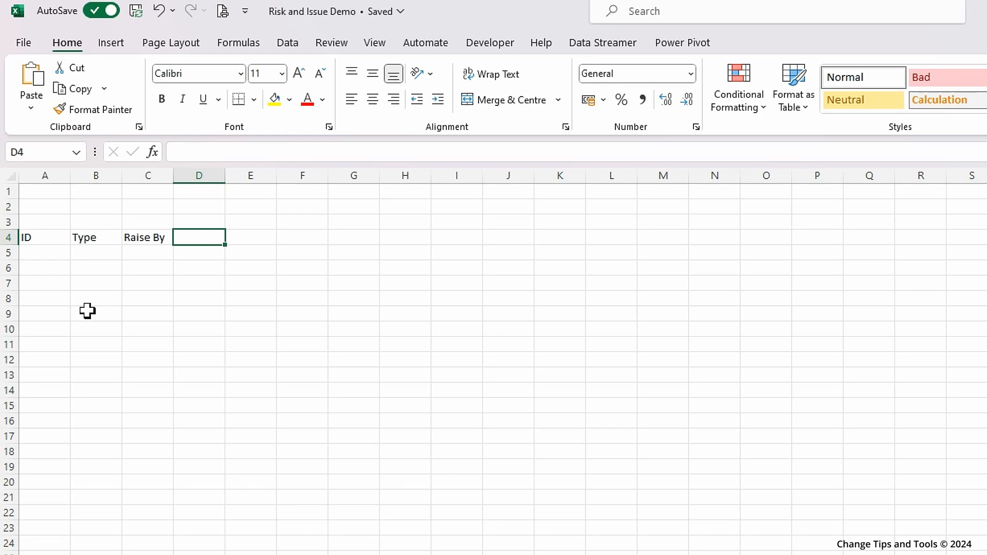
Add the headers Title in D4 and Description in E4, widening both columns, with Description the wider of the two.
text(T)
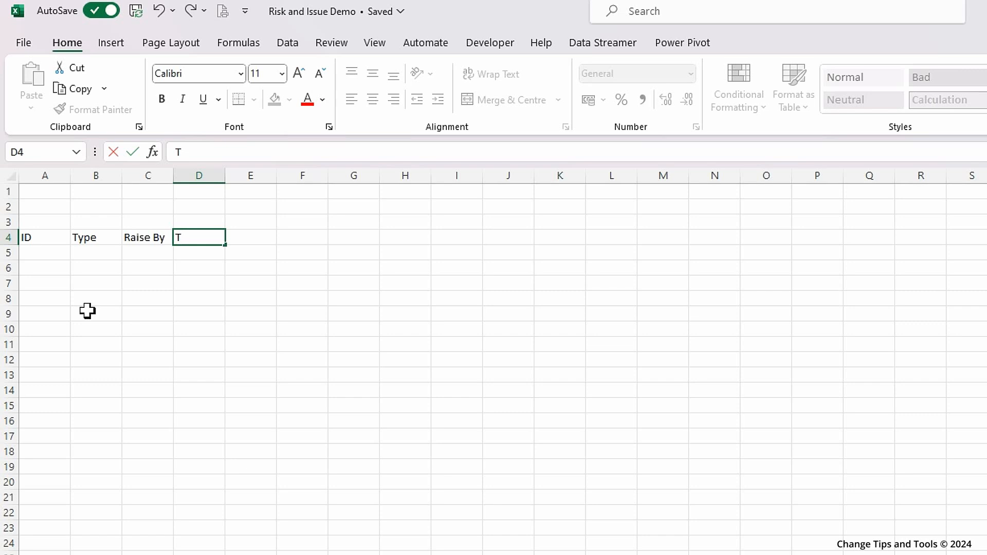
text(itle)
key(Tab)
drag(227, 179, 313, 194)
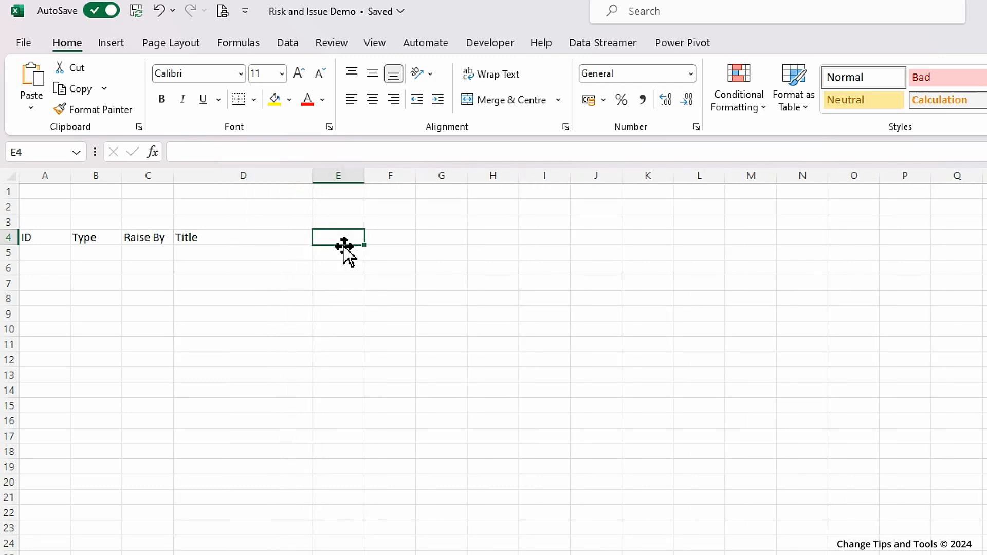
text(Description)
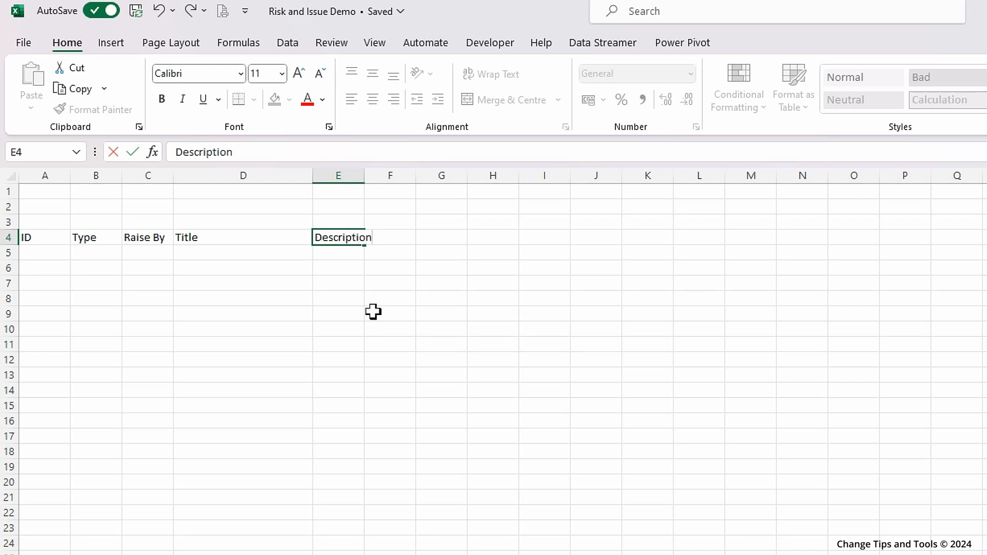
key(Tab)
drag(365, 177, 614, 214)
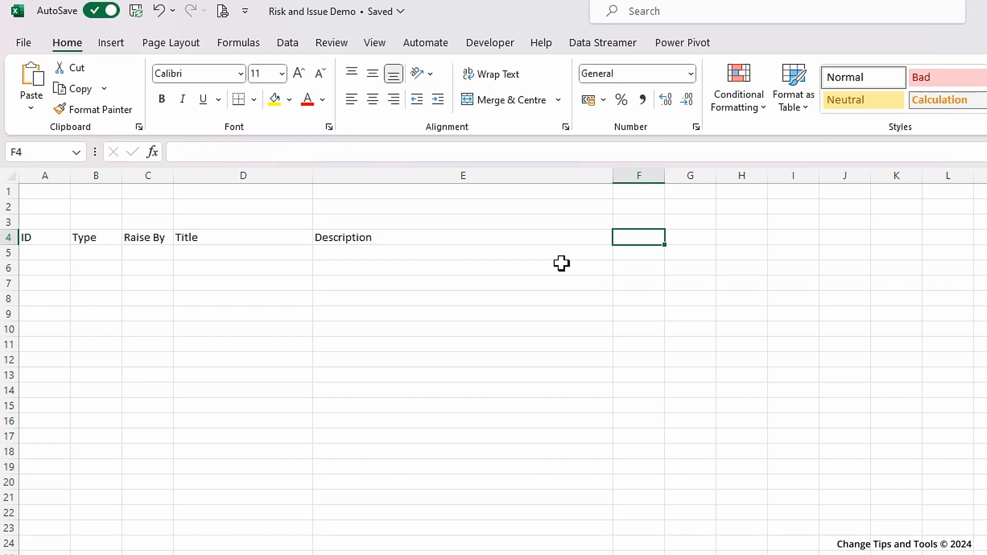
Add the headers Impact in F4 and Probability in G4, and fit column G's width to its text.
text(Impact)
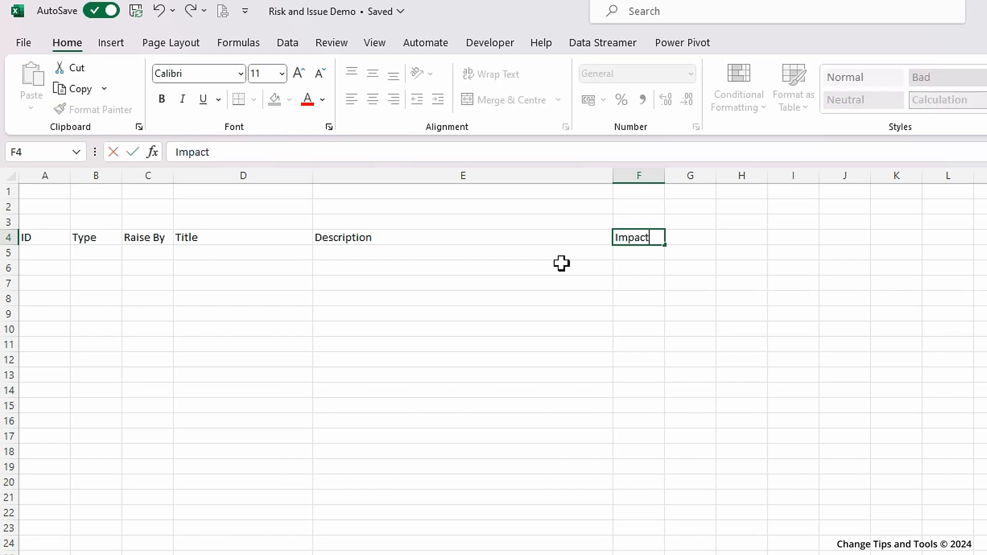
key(Tab)
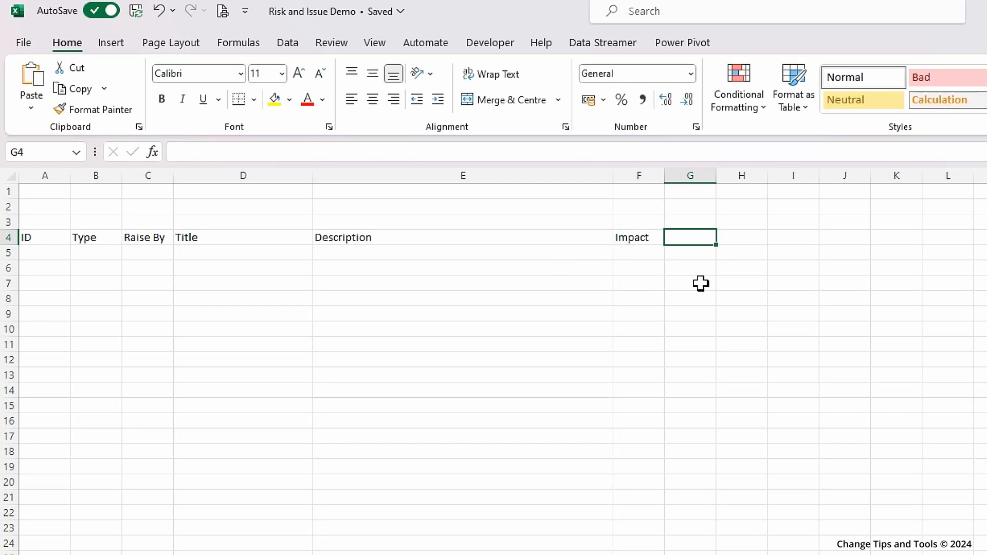
click(636, 239)
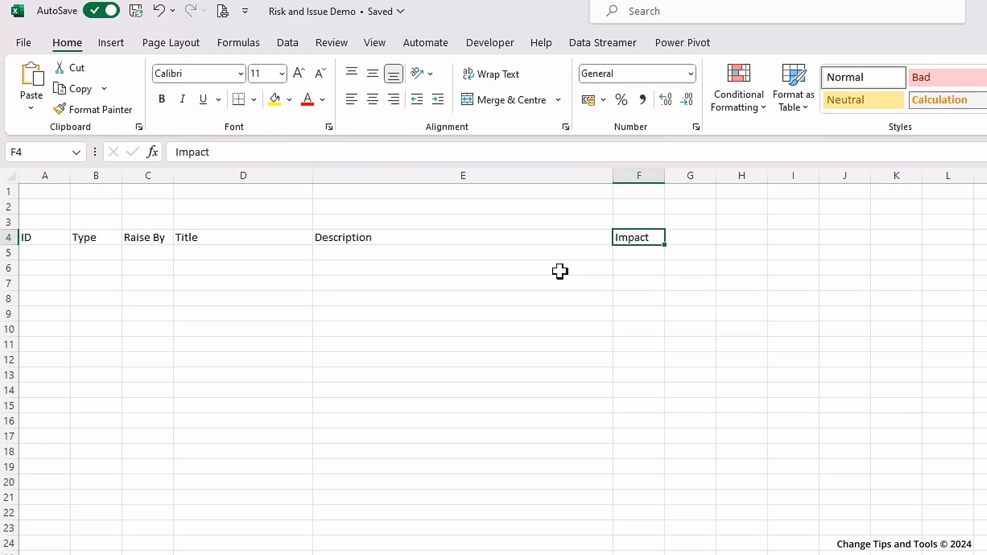
click(683, 238)
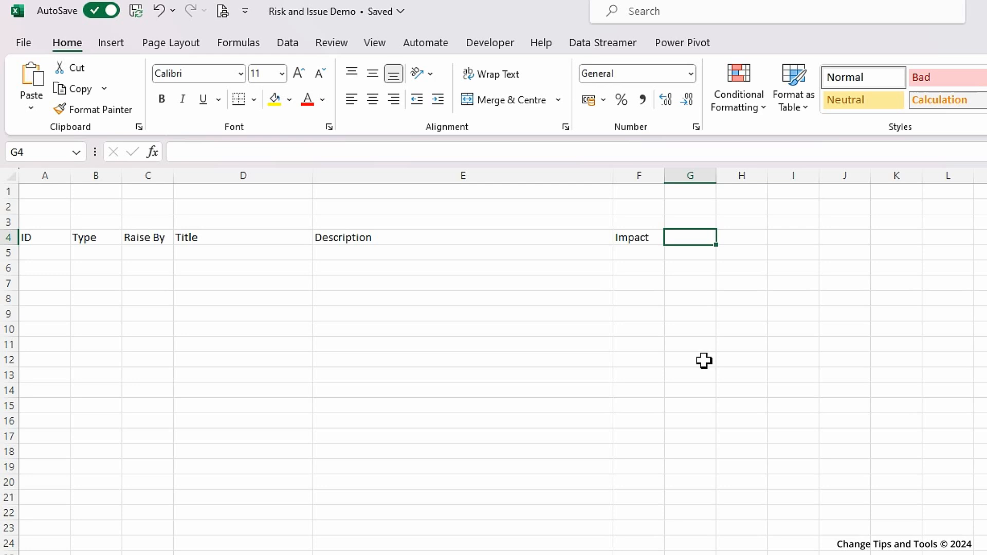
text(Probability)
key(Tab)
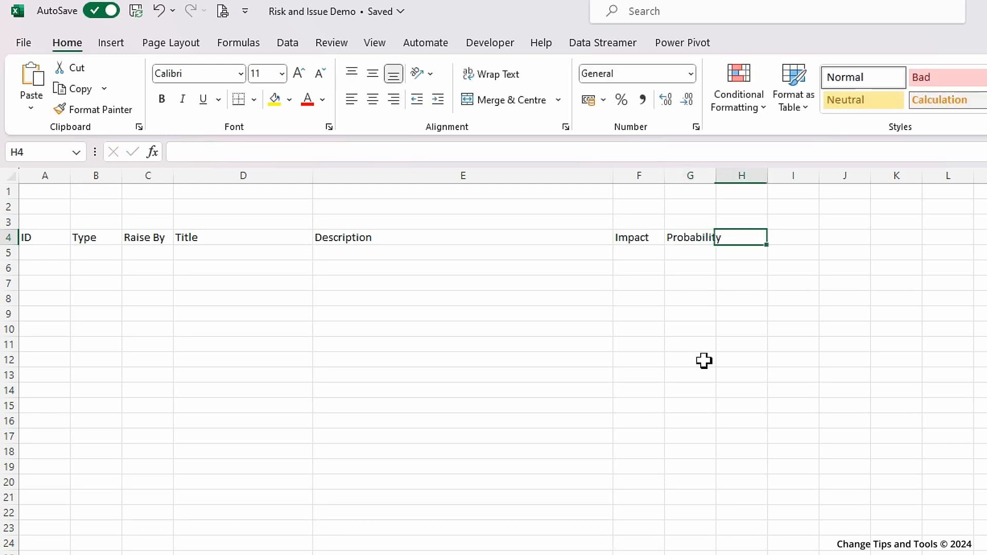
double_click(717, 179)
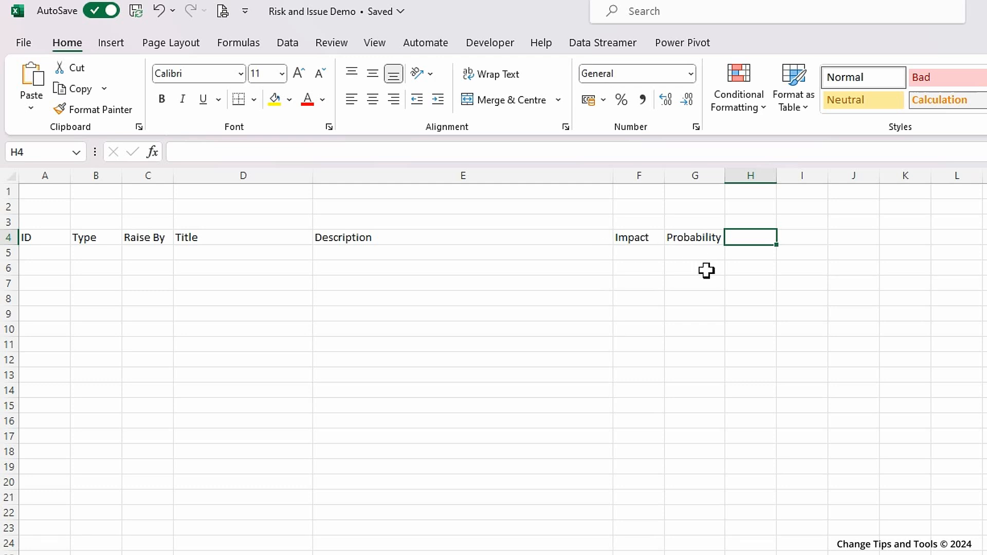
Enter the headers Severity in H4 and Status in I4.
text(Se)
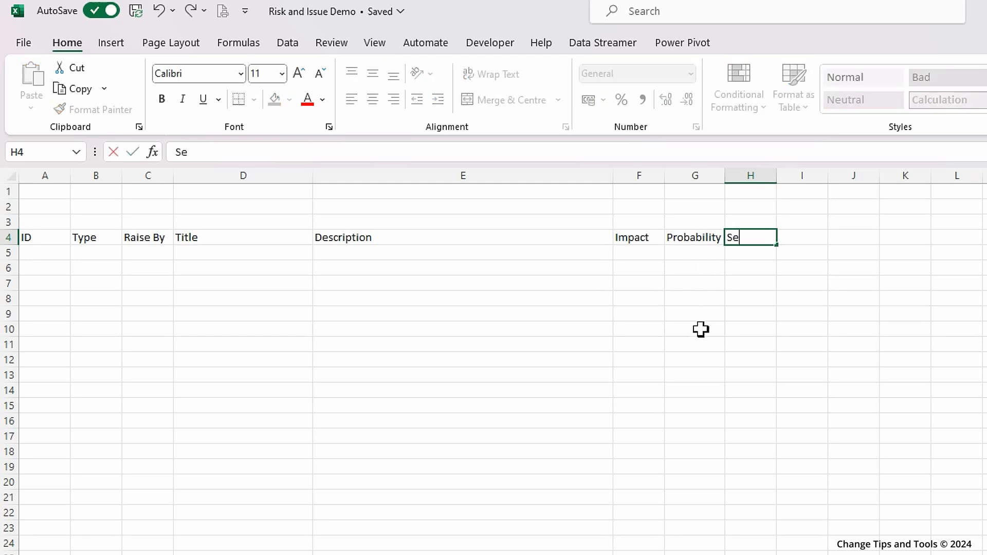
text(cerity)
key(BackSpace)
key(BackSpace)
key(BackSpace)
key(BackSpace)
key(BackSpace)
key(BackSpace)
text(verity)
key(Tab)
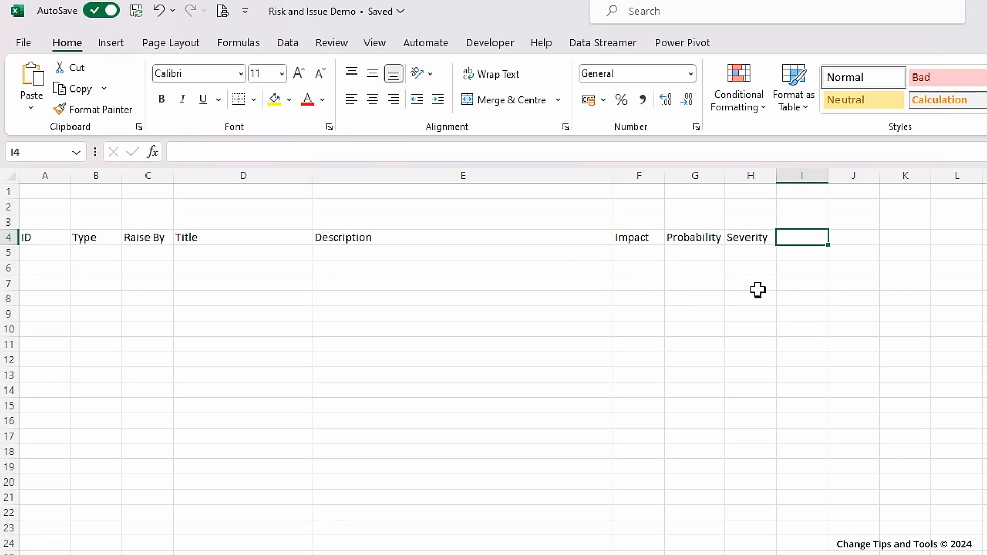
text(S)
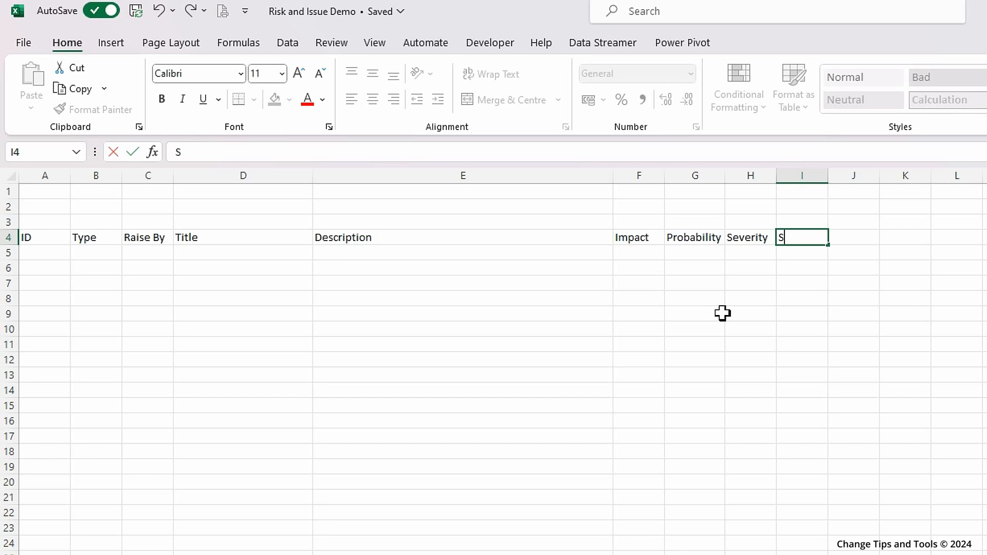
text(tatus)
key(Tab)
click(789, 242)
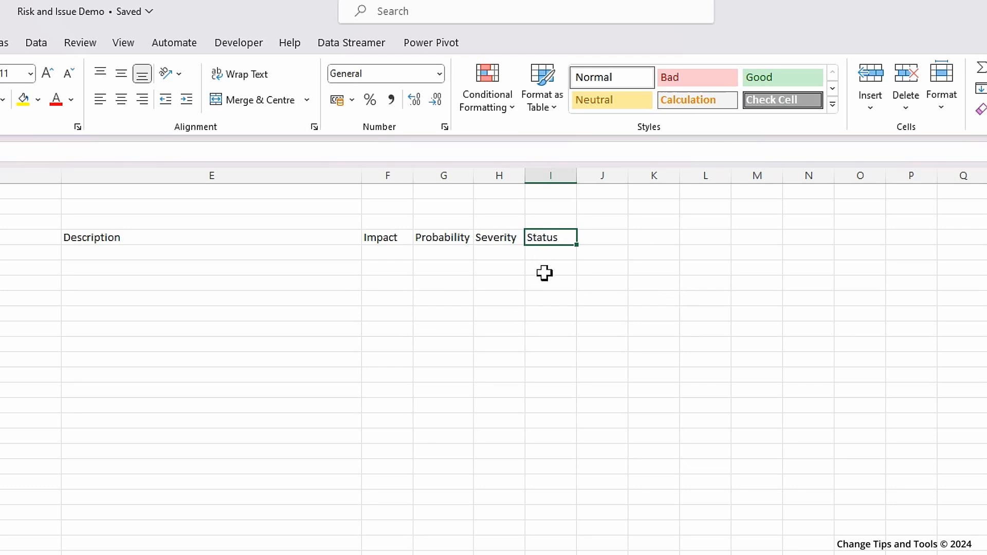
Add the header Mitigation in J4 and widen column J to about the width of the Description column.
click(609, 240)
text(M)
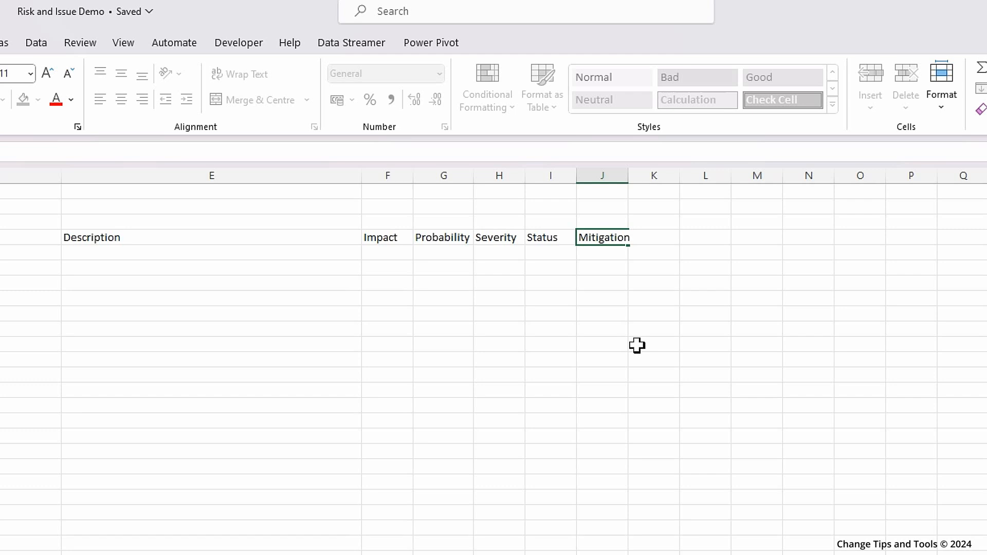
text(itigation)
key(Tab)
drag(634, 184, 880, 207)
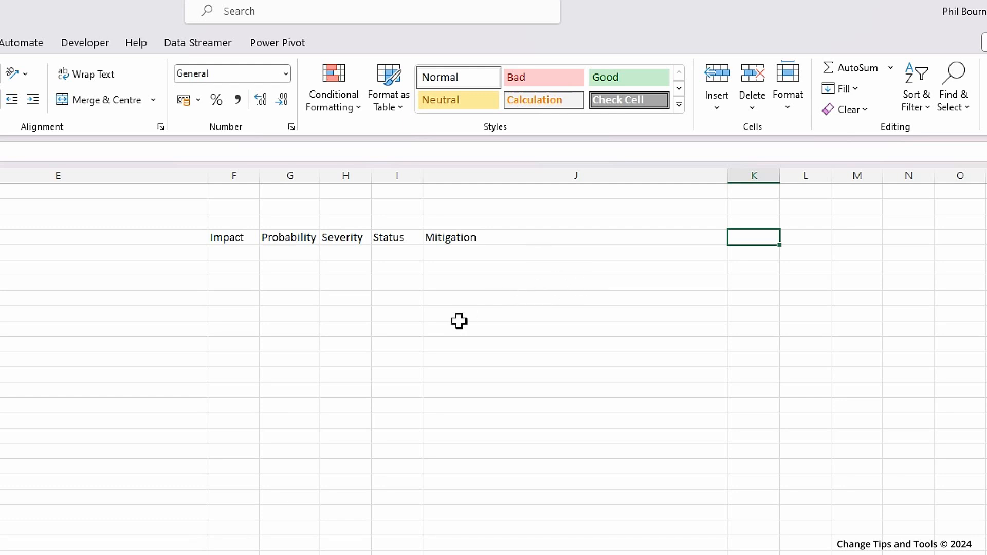
Add the header Owner in K4 and widen column K slightly to leave room for names.
text(Owner)
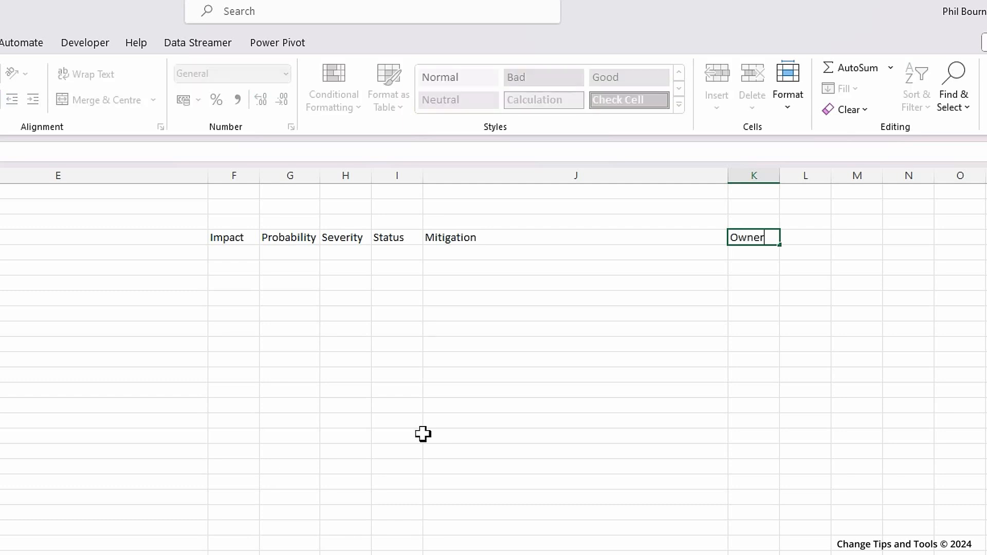
key(Tab)
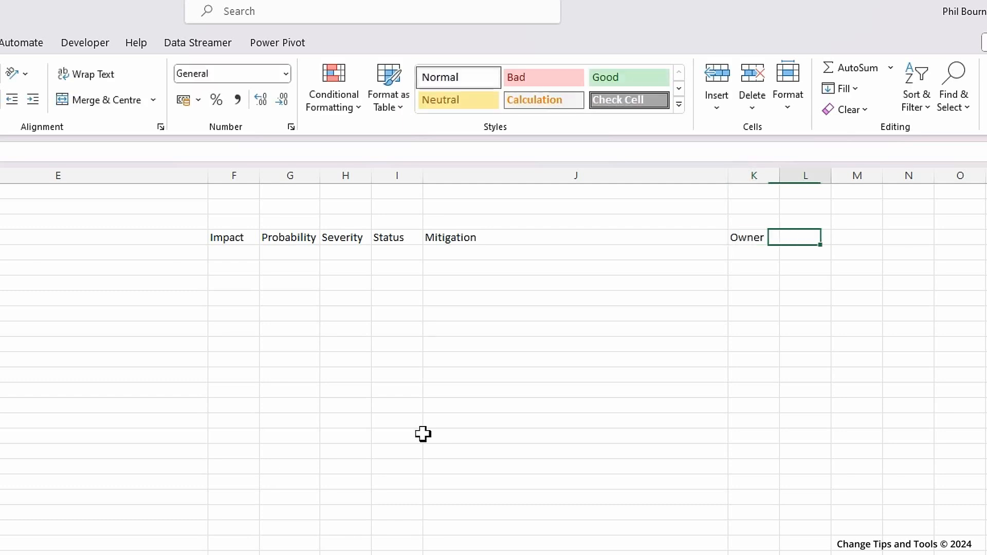
click(752, 255)
drag(780, 177, 812, 177)
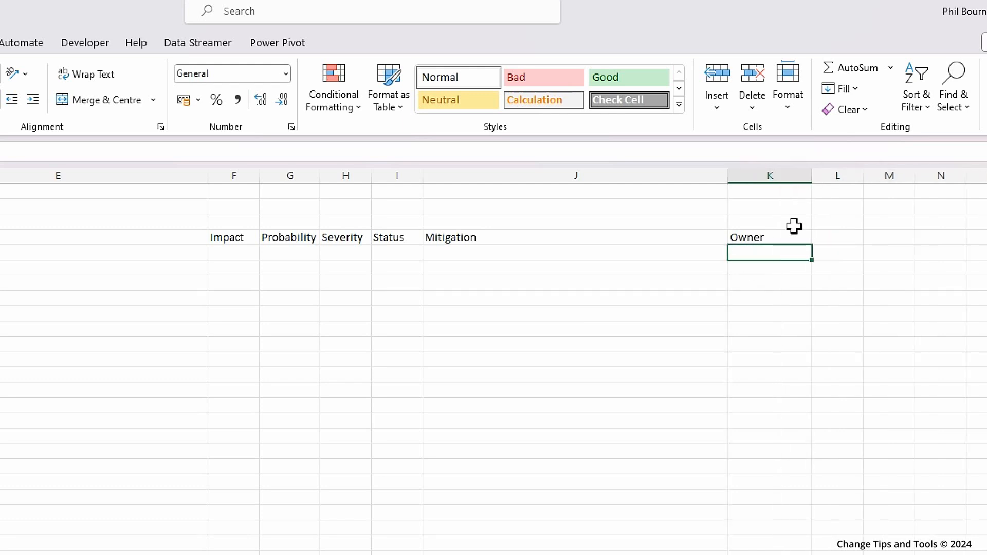
Add the headers Date Raised in L4 and Date Closed in M4, and widen both columns to fit their text.
click(829, 235)
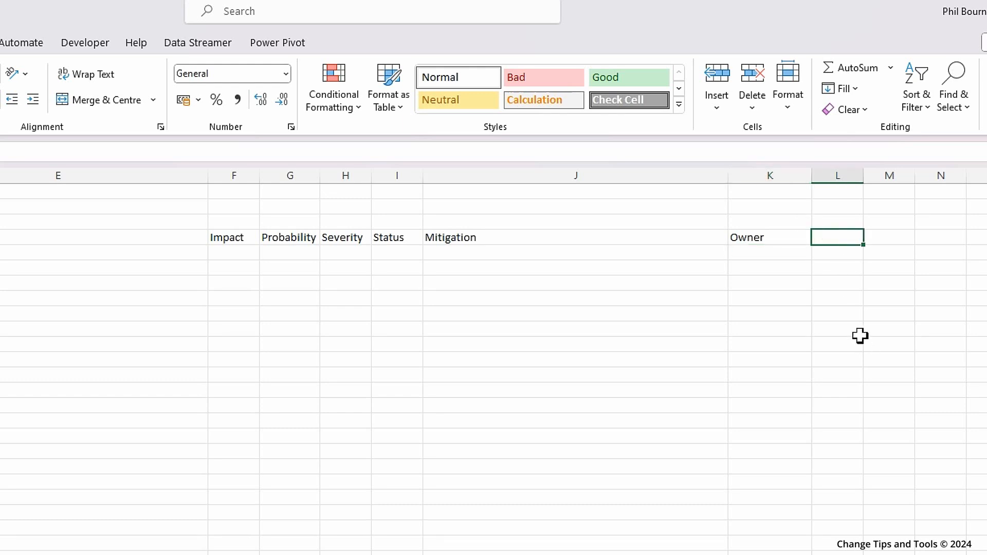
text(Date Raised)
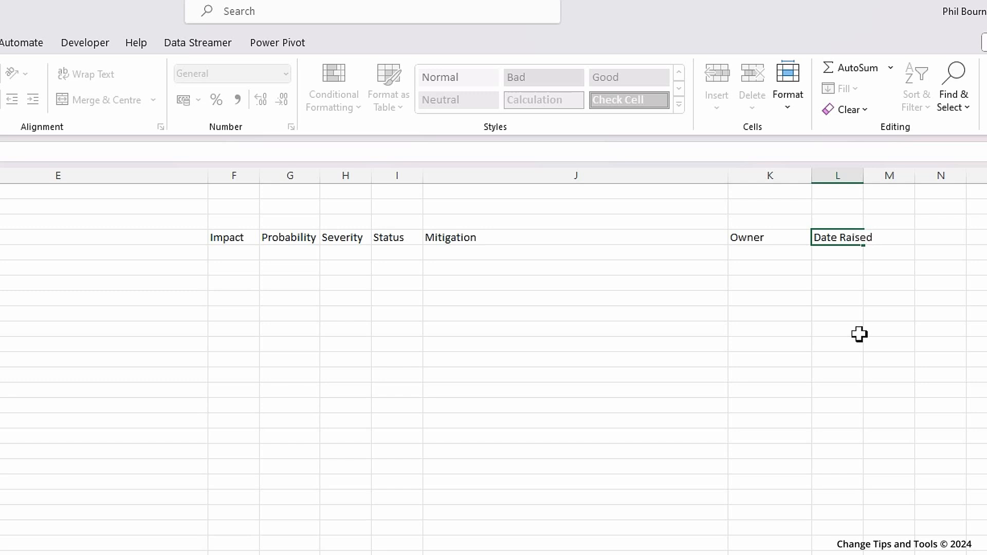
key(Tab)
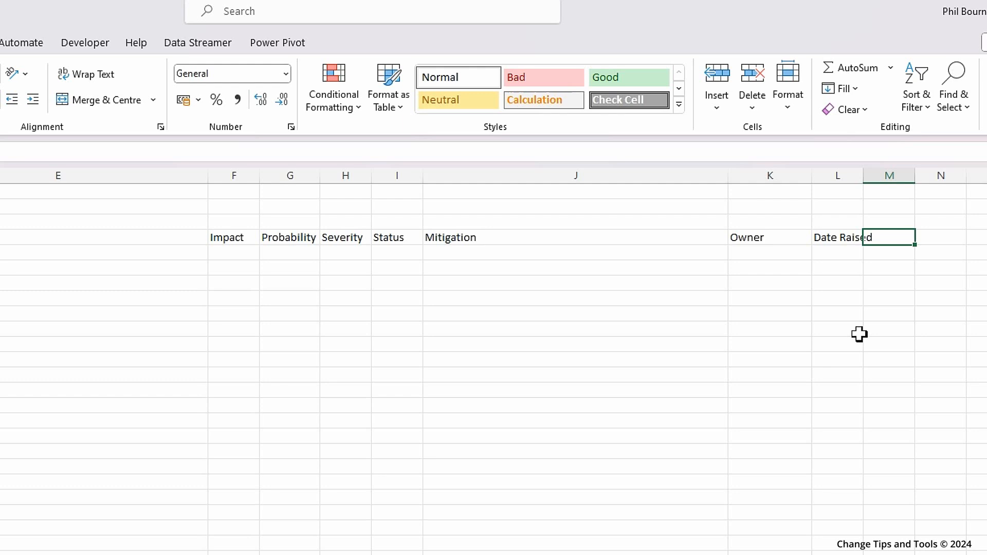
text(Date Closed)
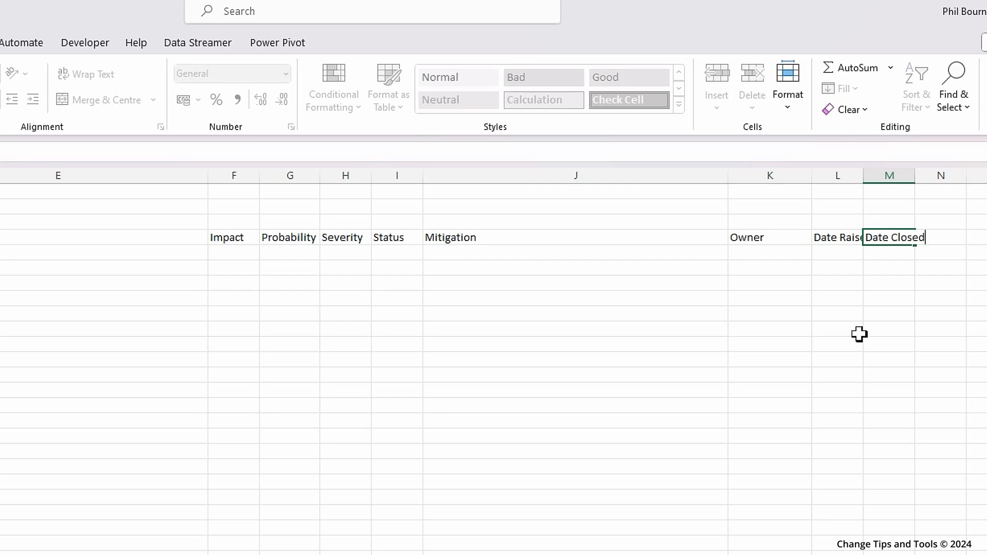
key(Tab)
drag(868, 178, 877, 179)
double_click(929, 180)
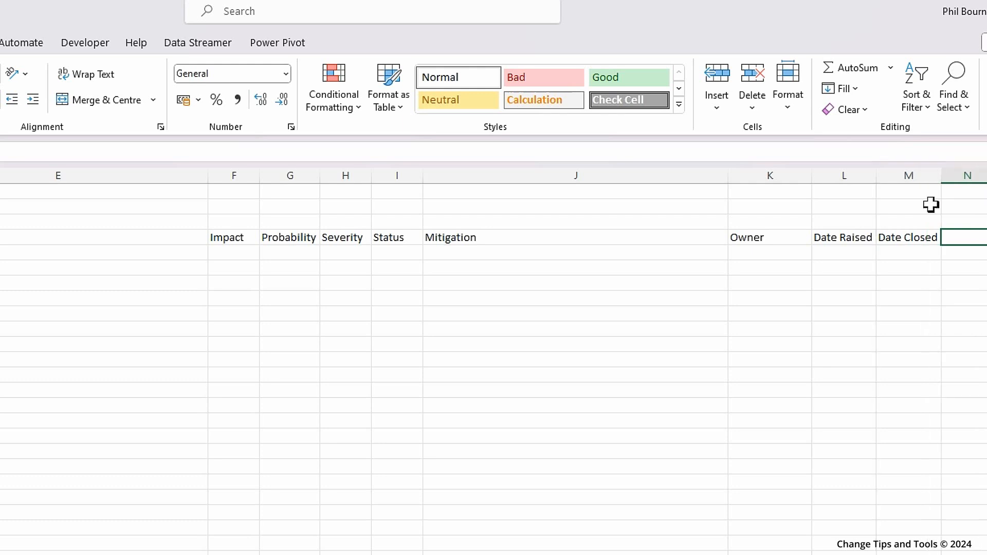
click(914, 282)
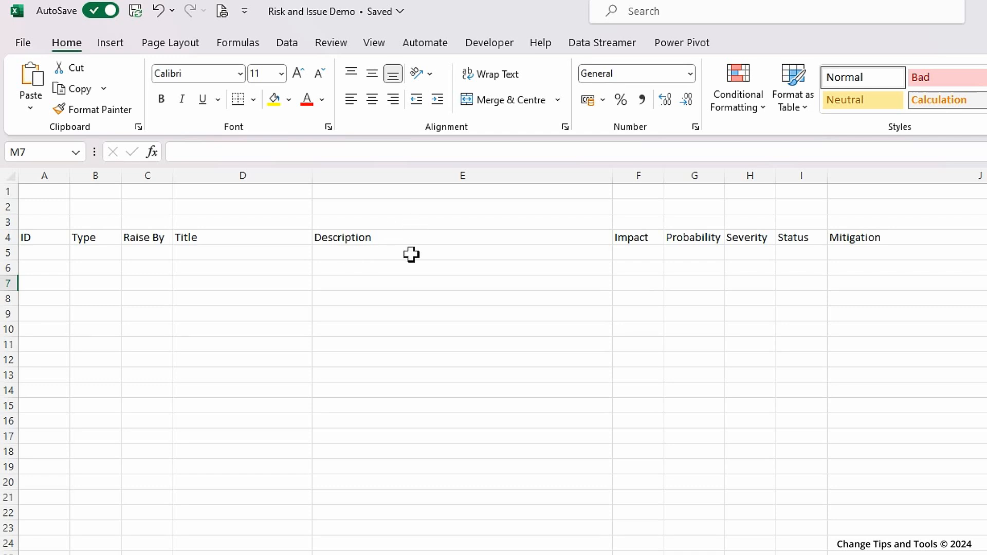
Enter the label "Project Name" in cell C2 above the header row.
click(134, 208)
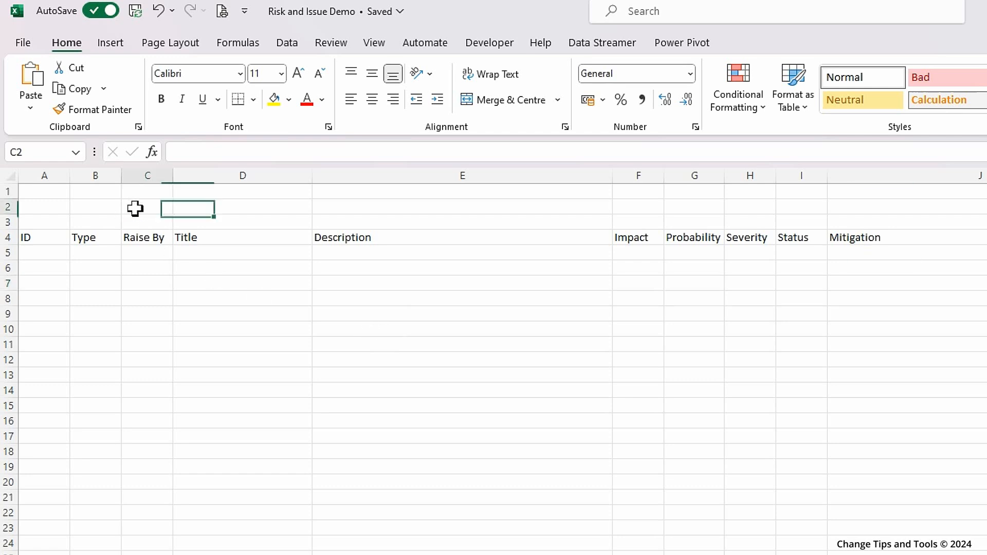
text(Project)
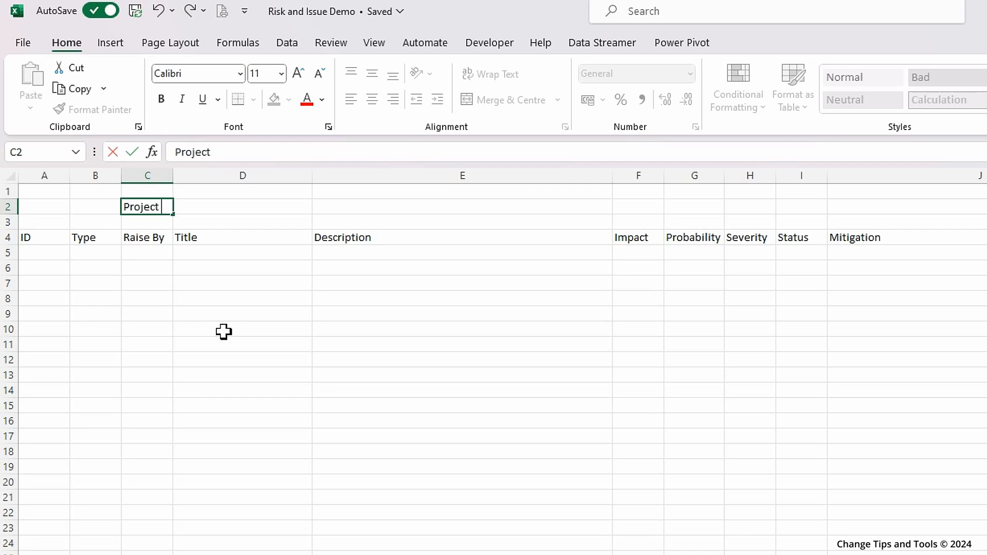
text( Name)
key(Tab)
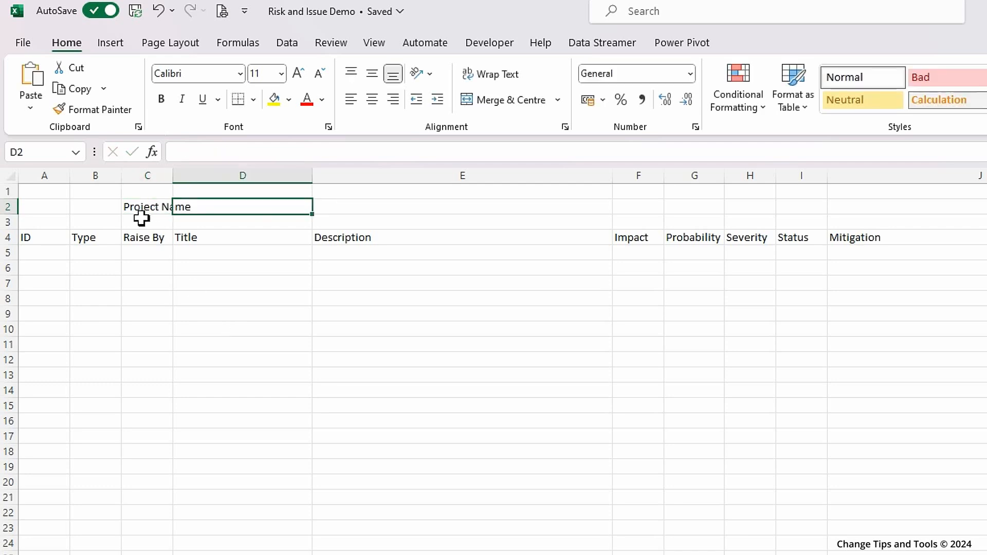
Fit column C to the Project Name label and increase row 1's height to about four times the default.
double_click(173, 176)
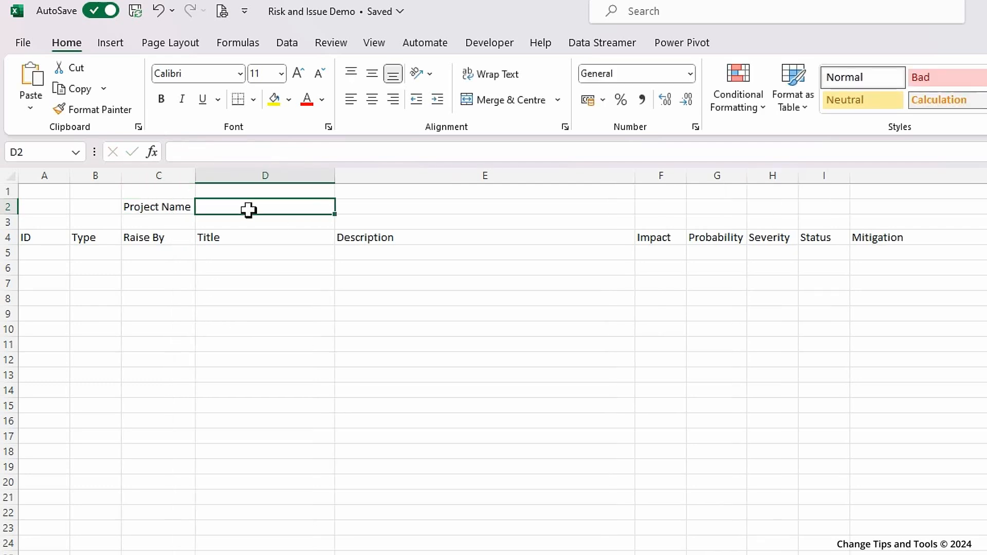
drag(12, 199, 8, 245)
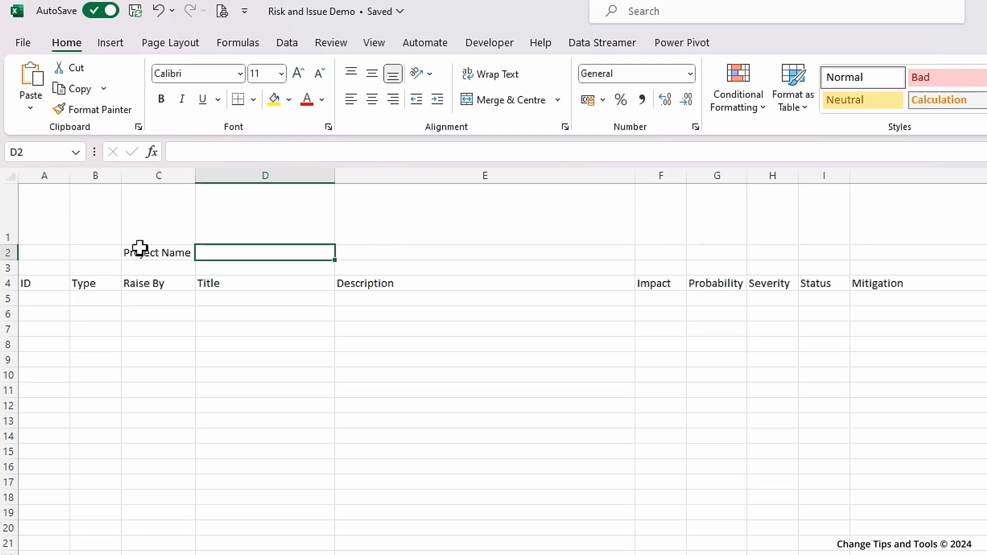
Enter the sheet title "RISK & ISSUE LOG" in cell A1.
click(47, 216)
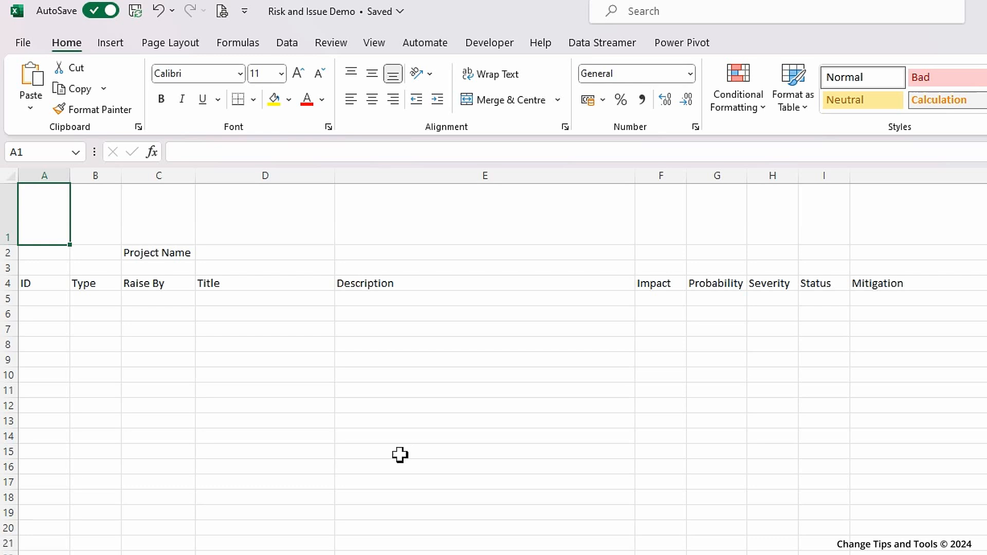
text(RISK & ISSUE LOG)
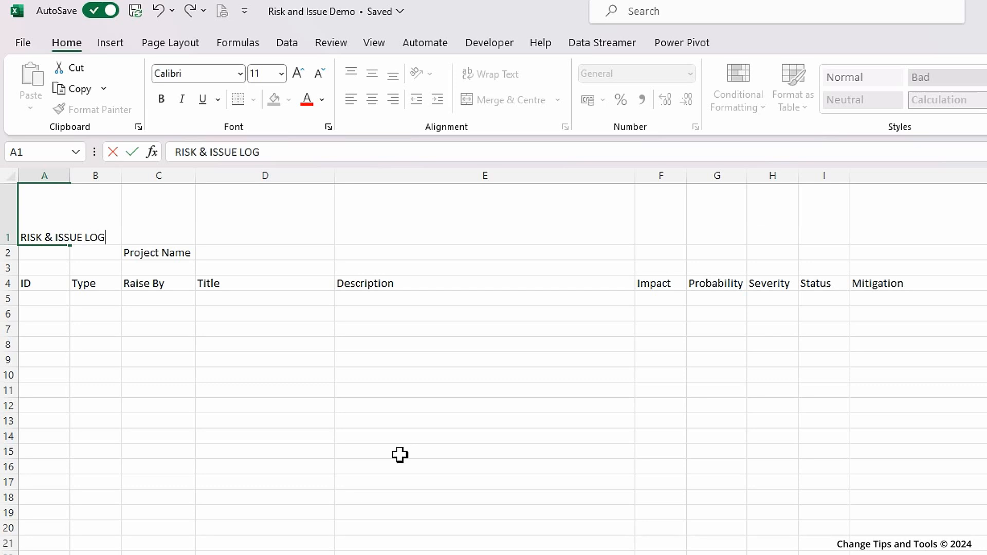
key(Tab)
Make the title in A1 bold at font size 72 and increase row 1's height to fit it.
click(39, 227)
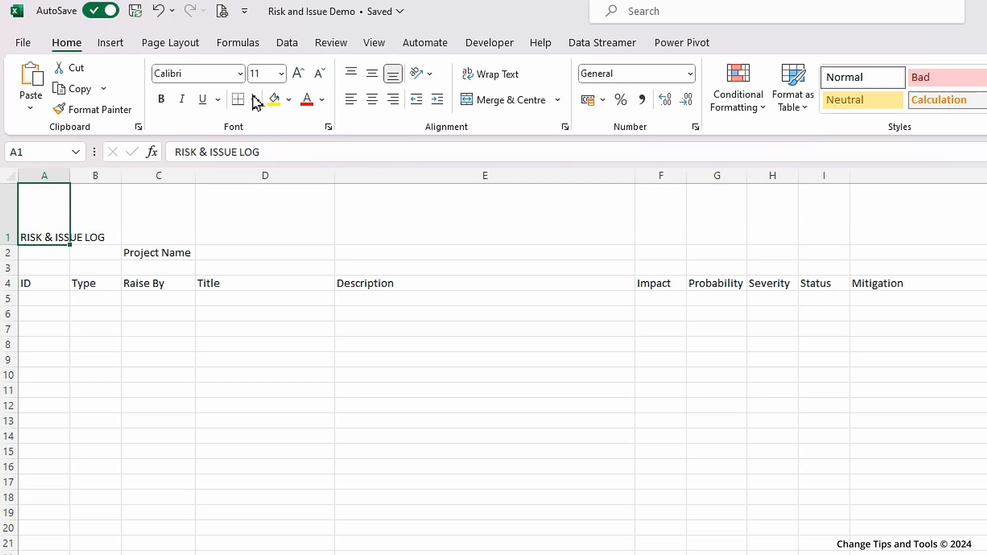
click(281, 77)
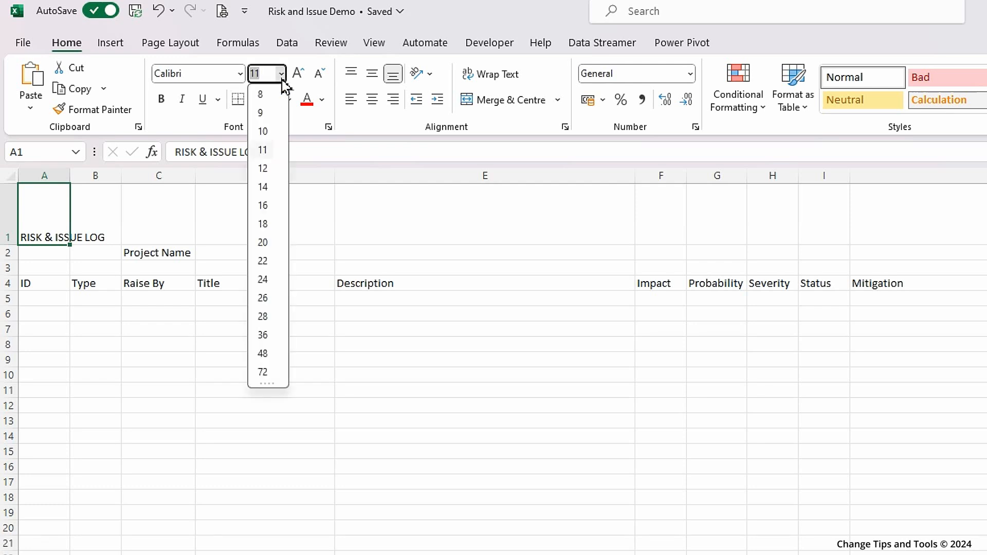
click(268, 337)
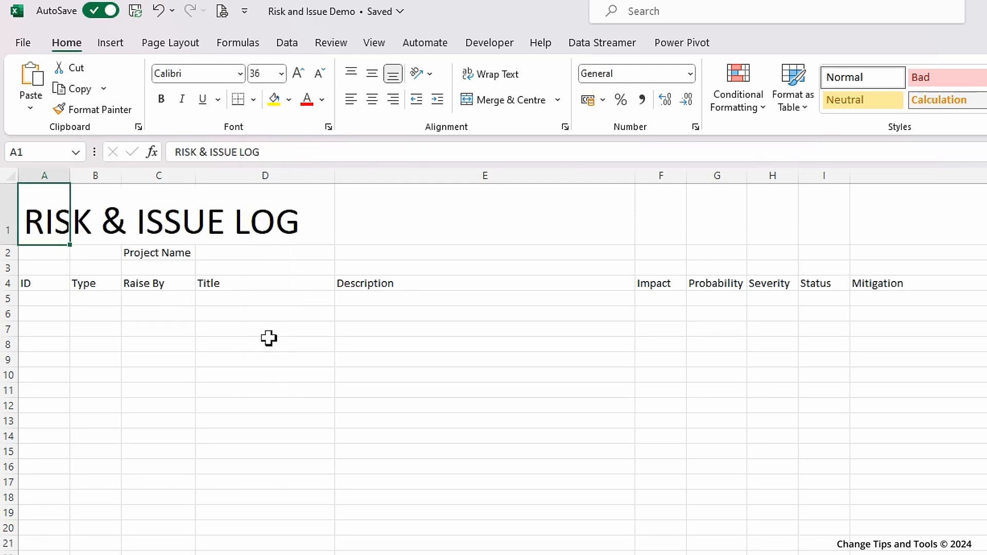
click(162, 100)
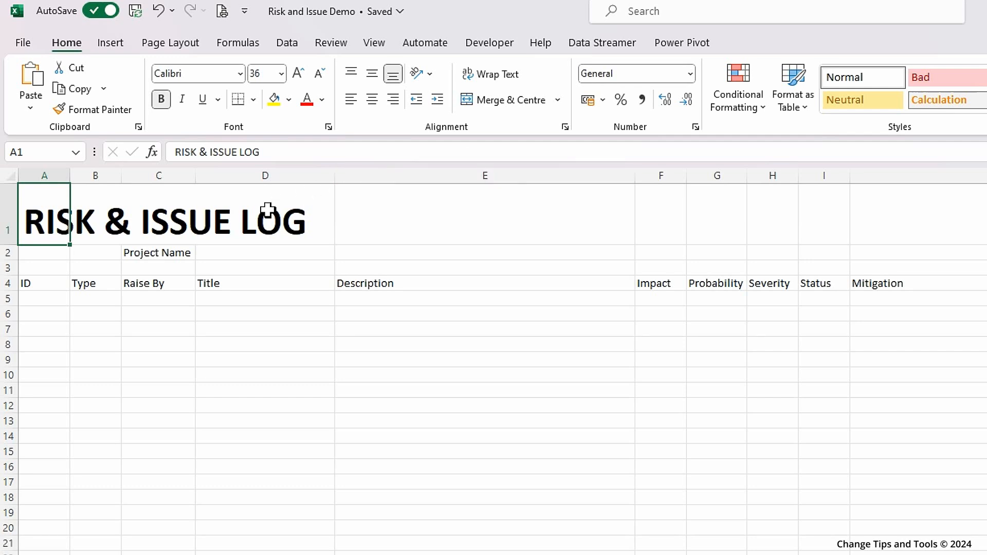
click(283, 80)
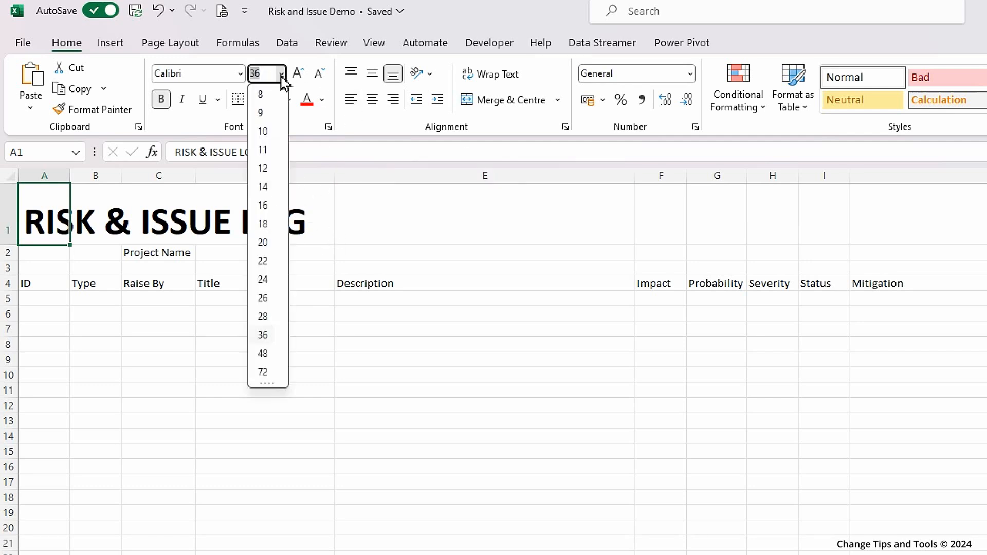
click(265, 374)
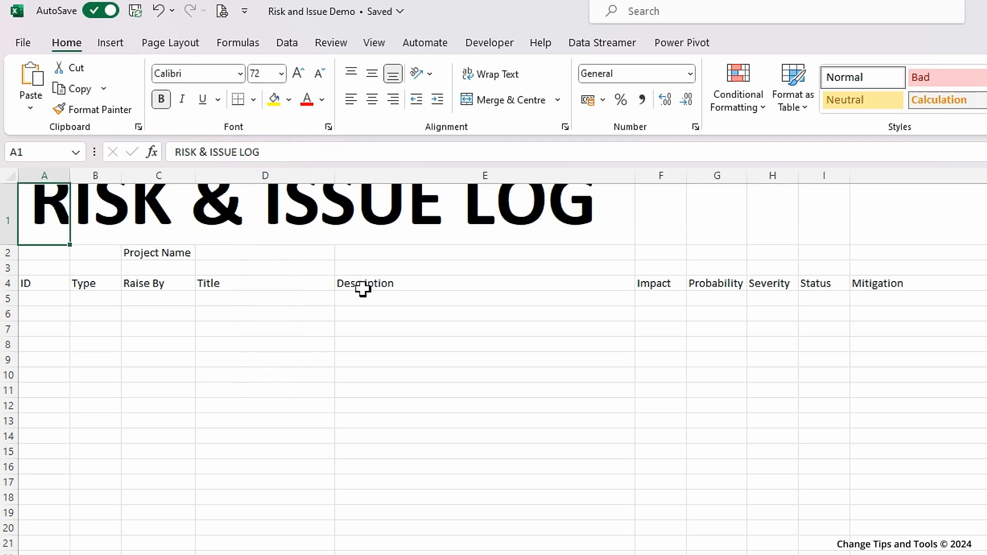
drag(9, 245, 10, 285)
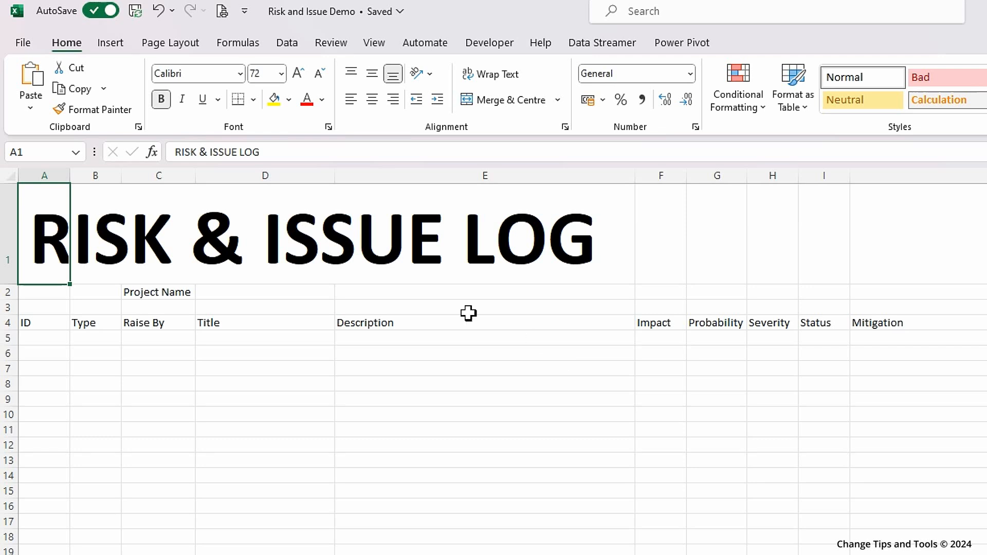
Apply text wrapping and top alignment to cell D5 under the Title header.
click(49, 338)
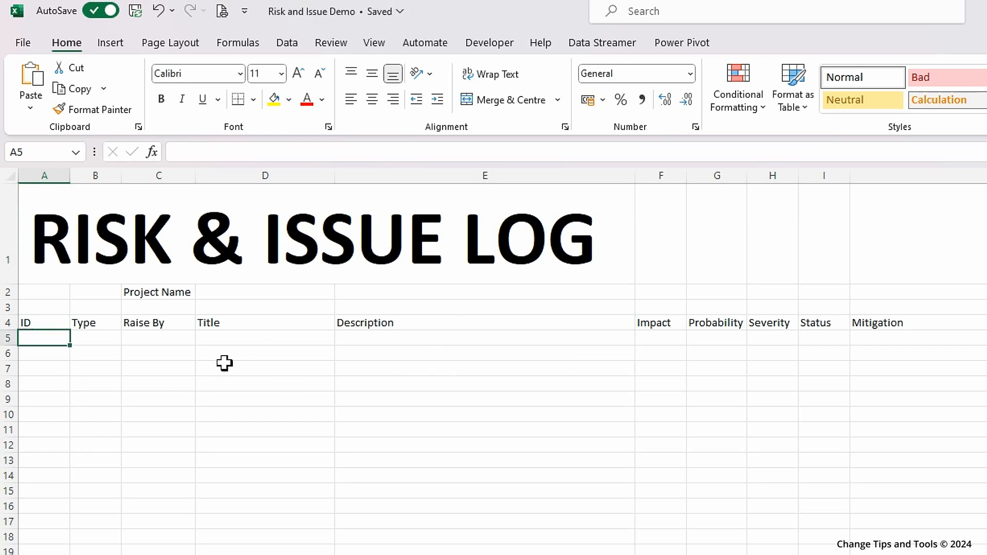
click(88, 337)
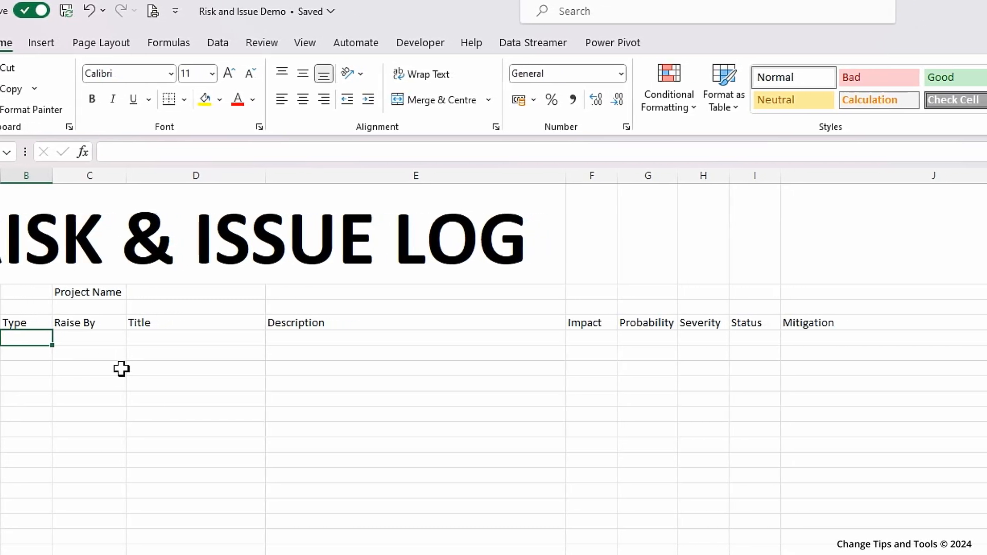
click(91, 338)
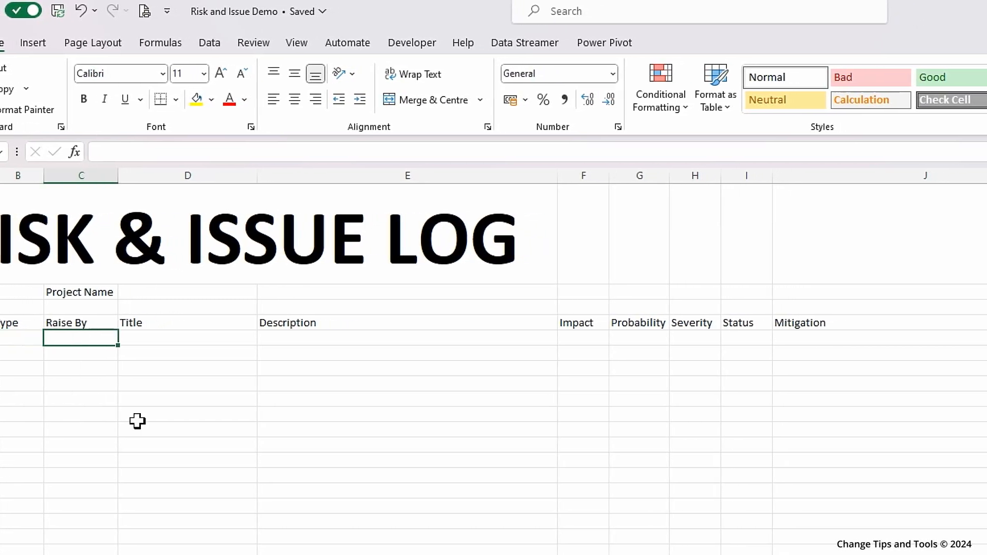
click(156, 344)
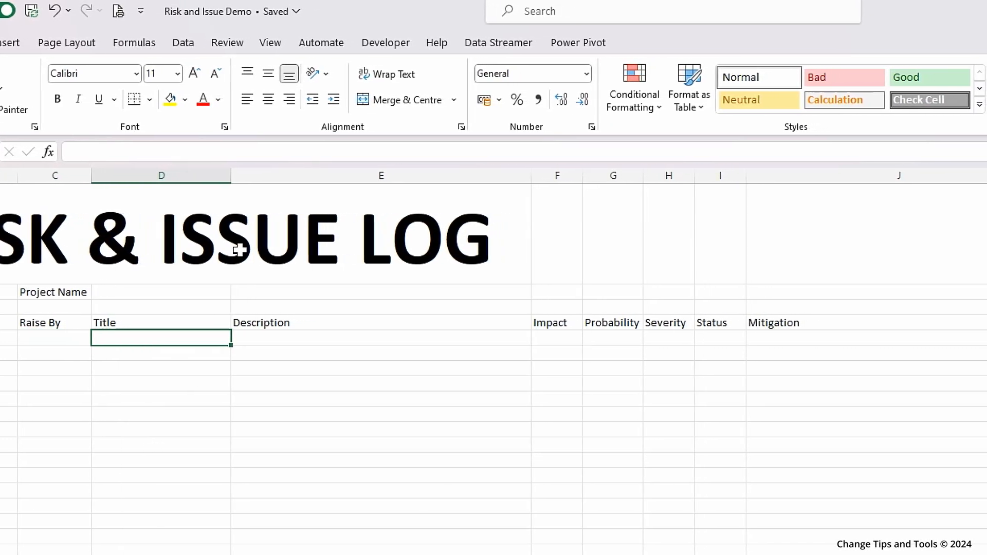
click(391, 75)
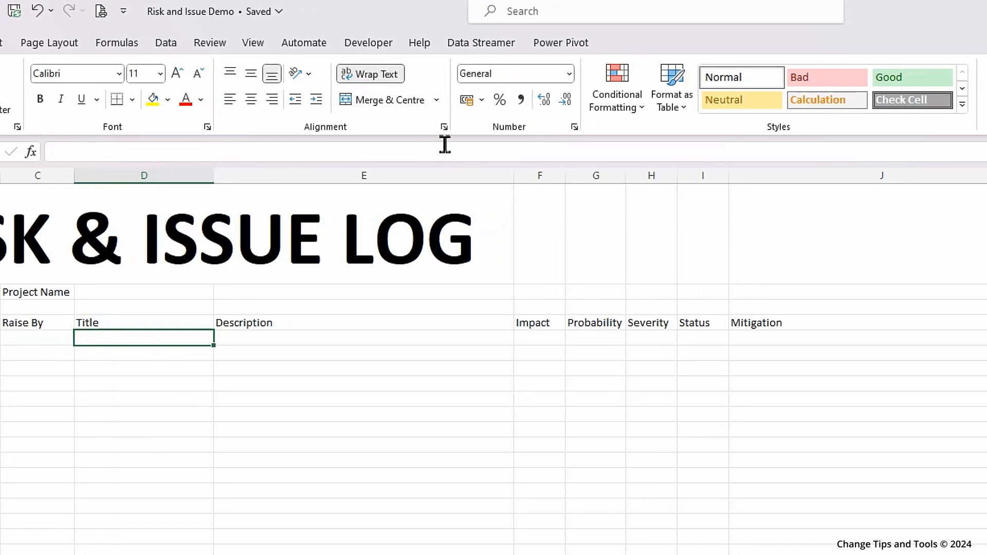
click(233, 78)
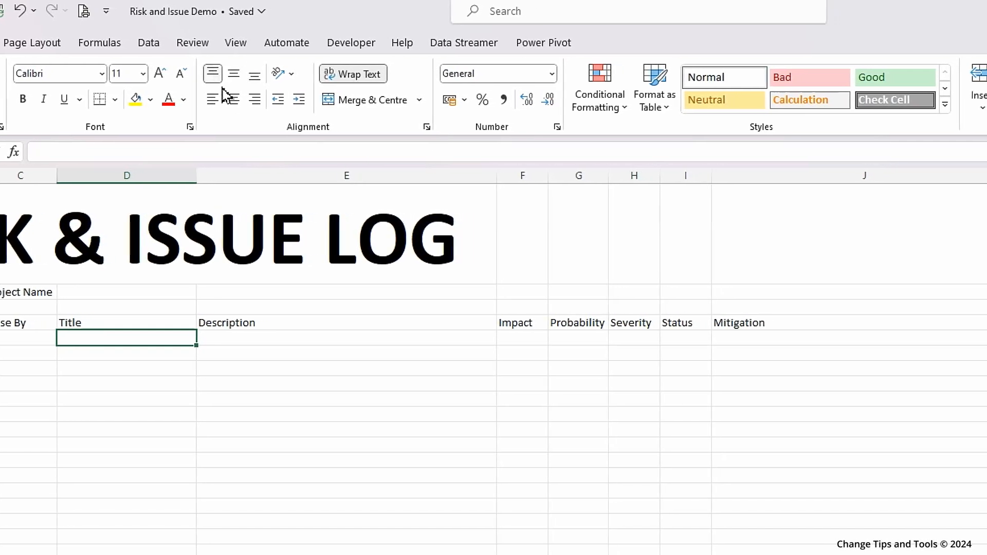
Apply text wrapping, top alignment and left alignment to cell E5 under the Description header.
click(383, 337)
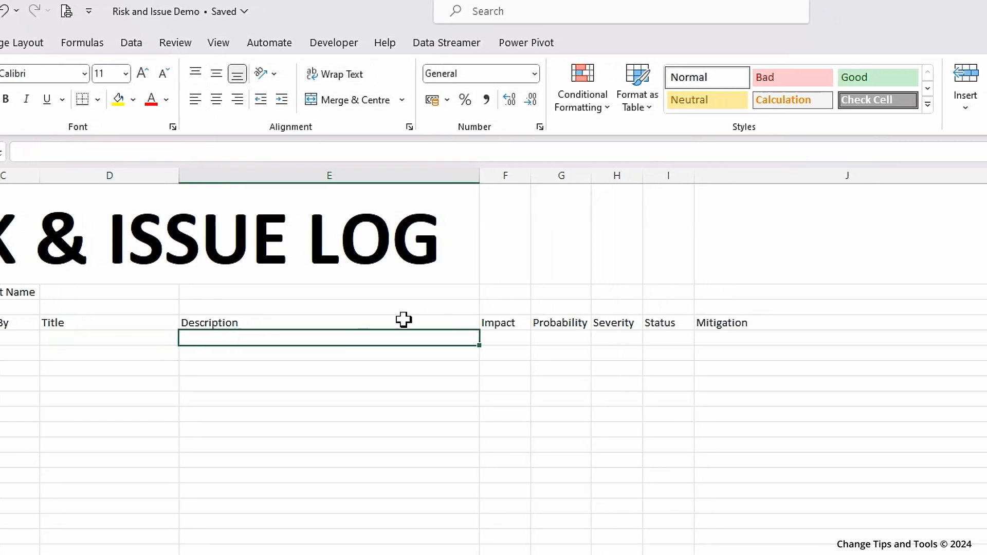
click(333, 76)
click(184, 78)
click(178, 99)
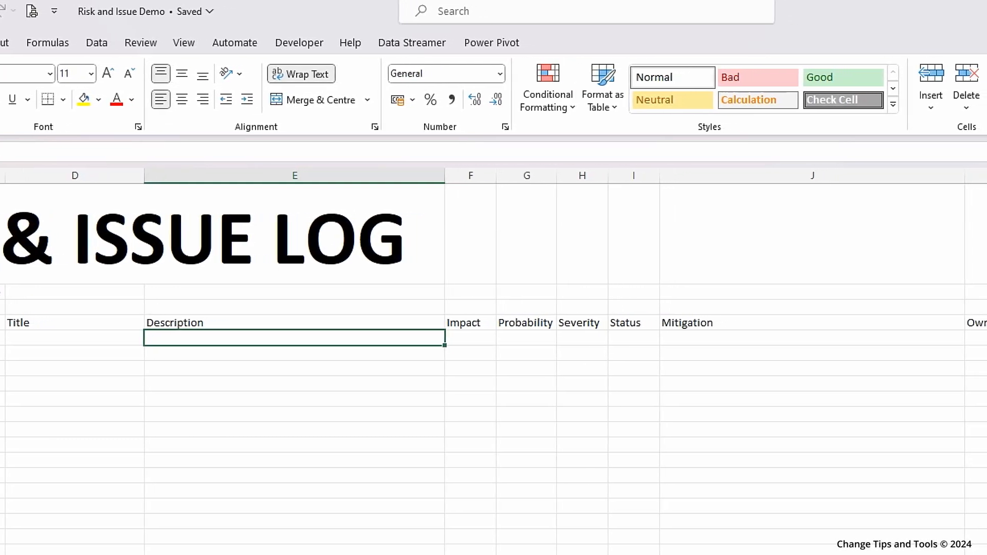
Top-align the whole of row 5, the first entry row of the log.
click(1, 338)
click(161, 76)
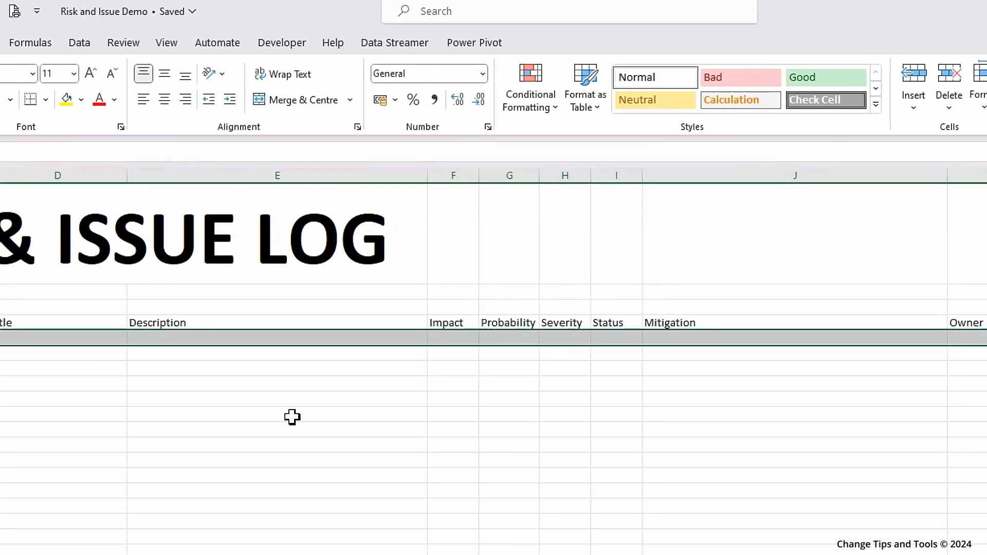
click(175, 339)
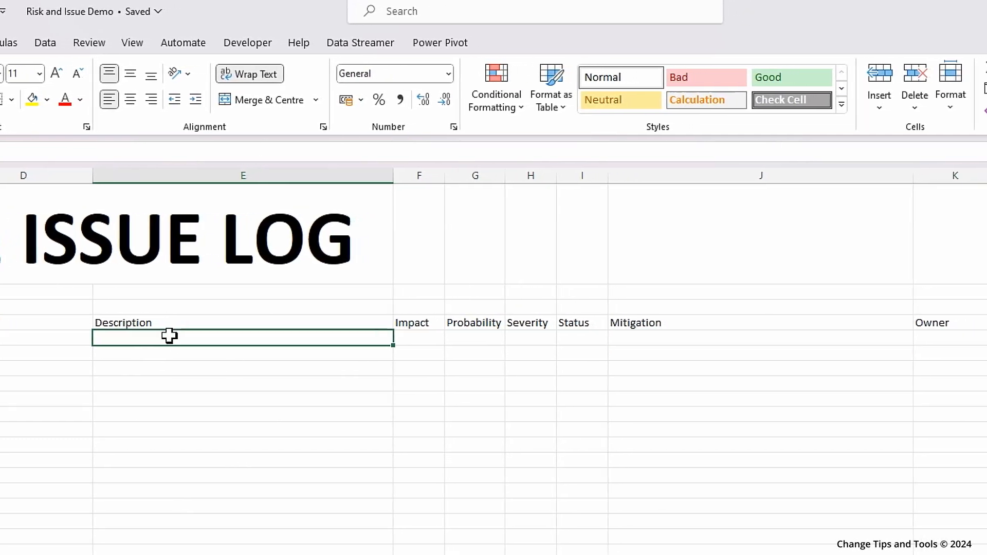
Turn on text wrapping for cell J5 under the Mitigation header.
click(394, 337)
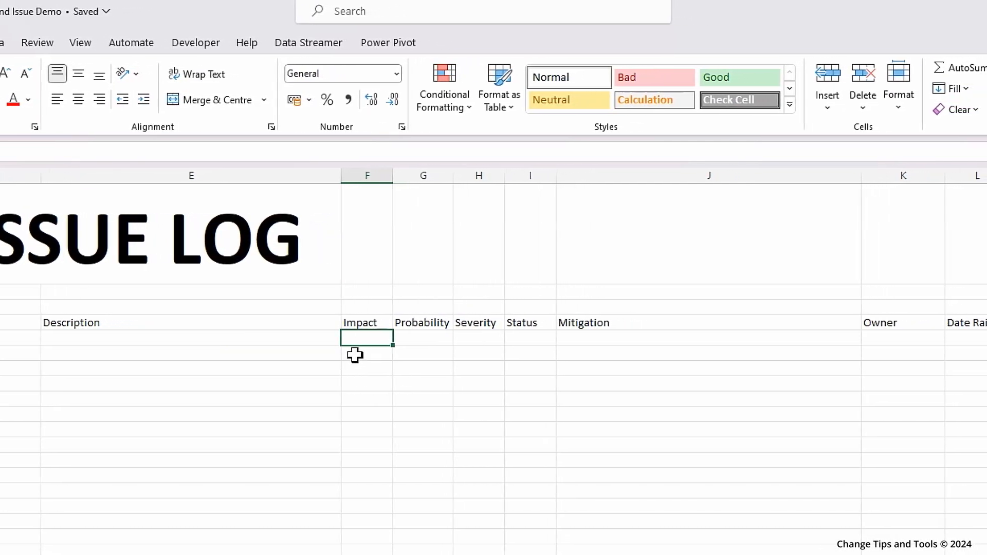
click(414, 338)
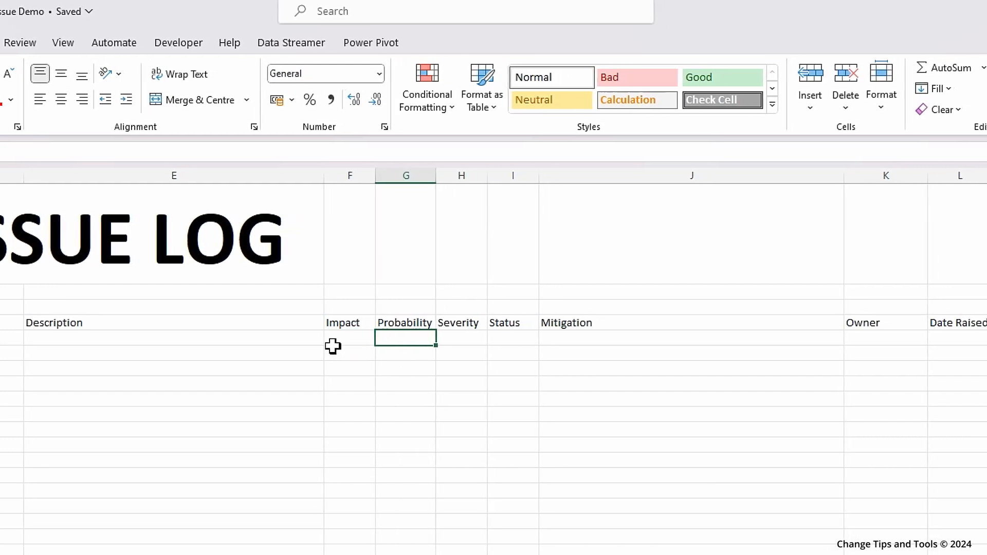
click(453, 337)
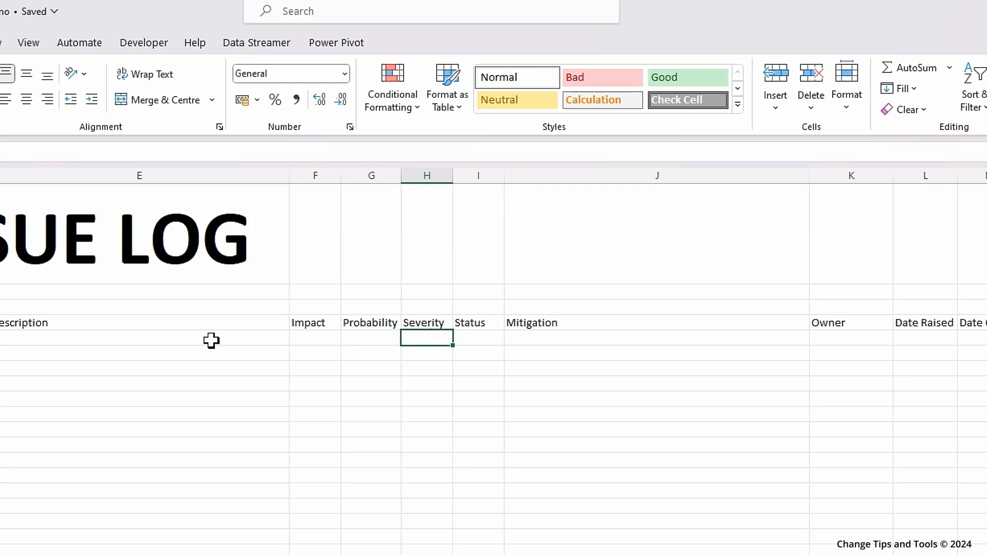
click(466, 339)
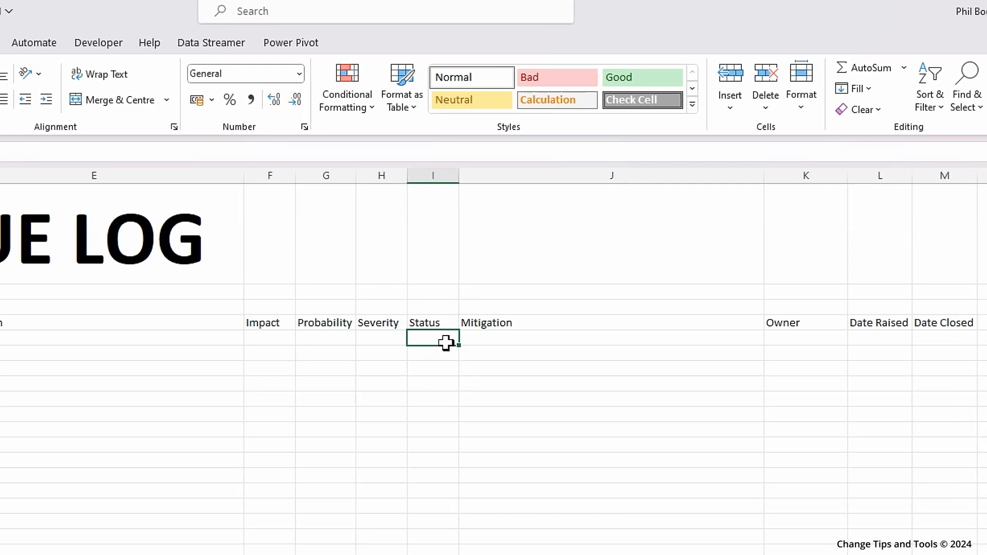
click(531, 339)
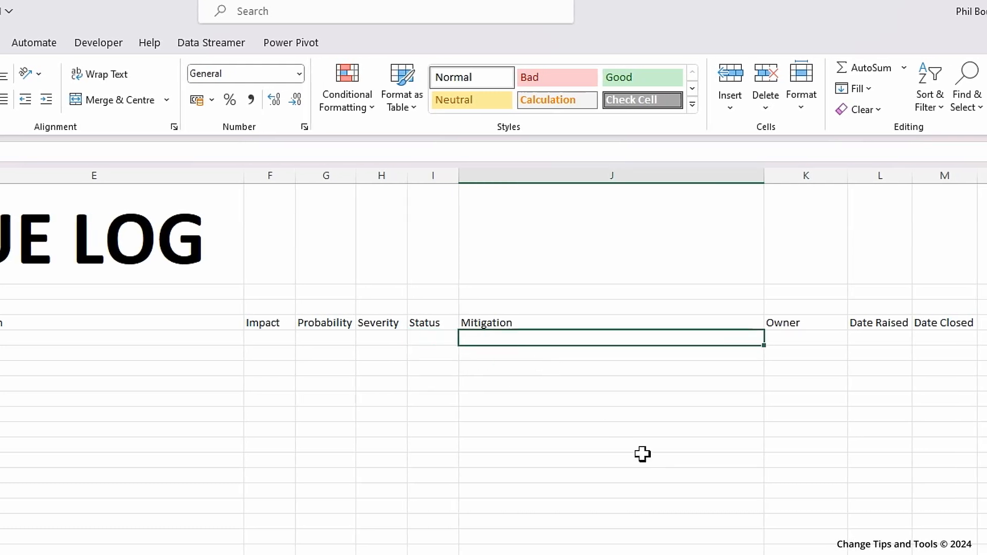
click(101, 77)
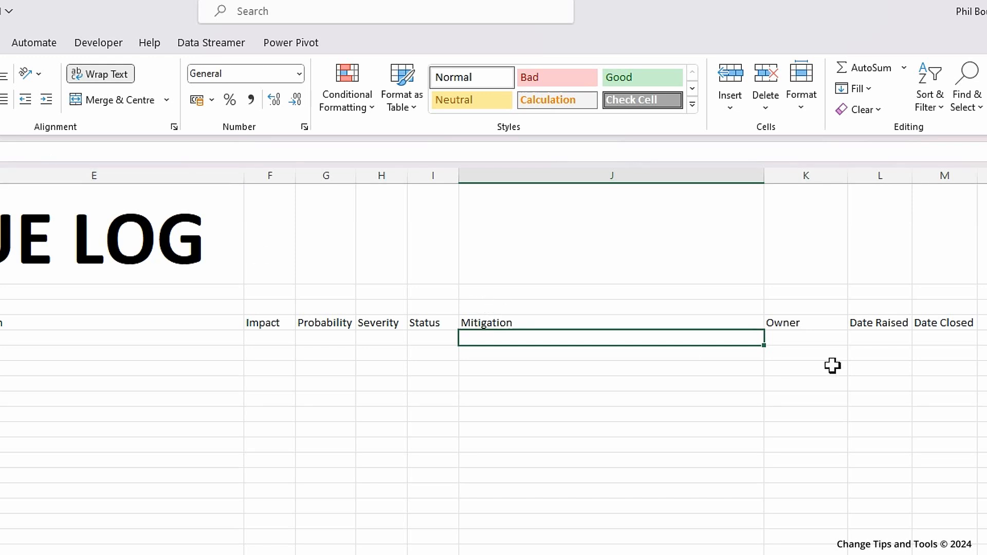
Apply the Short Date number format to cells L5 under Date Raised and M5 under Date Closed.
click(794, 338)
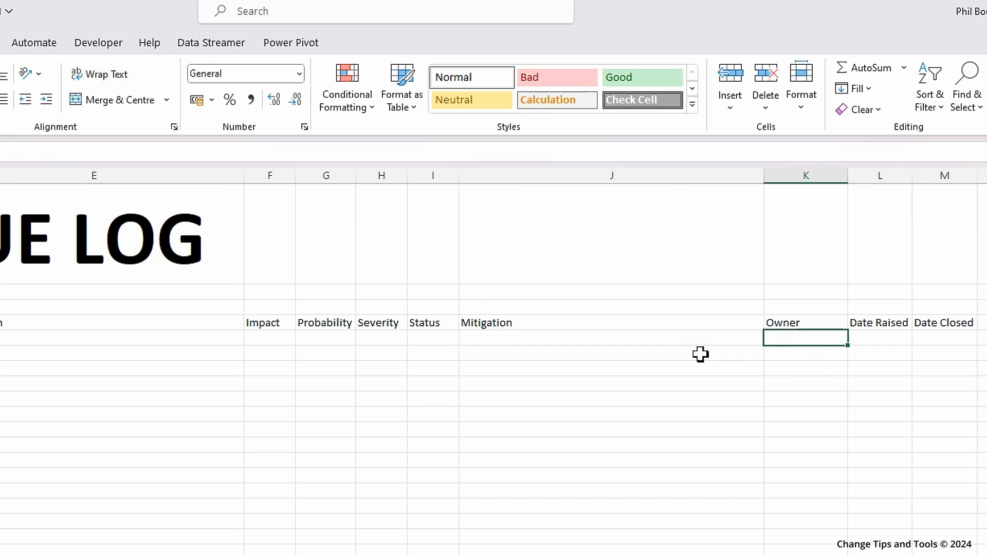
click(884, 338)
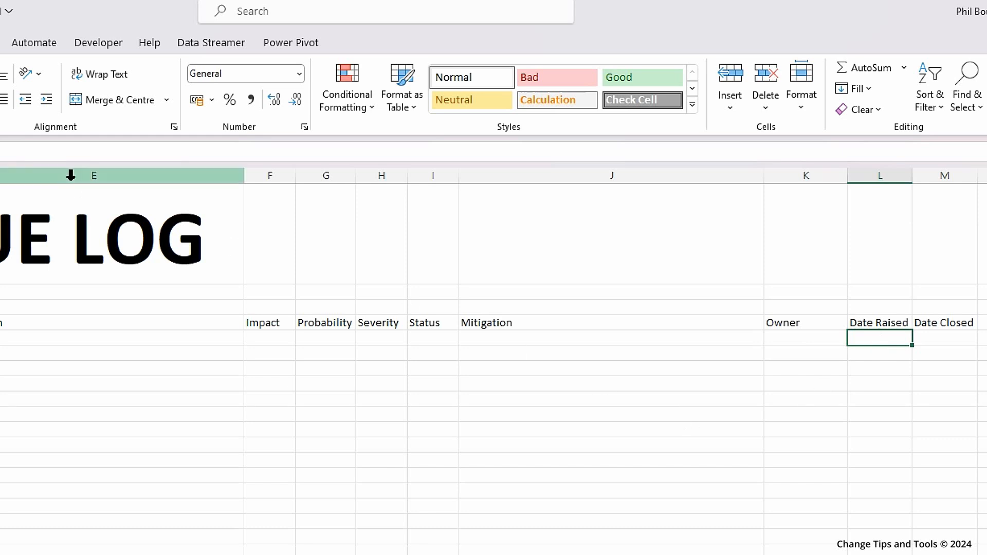
click(300, 78)
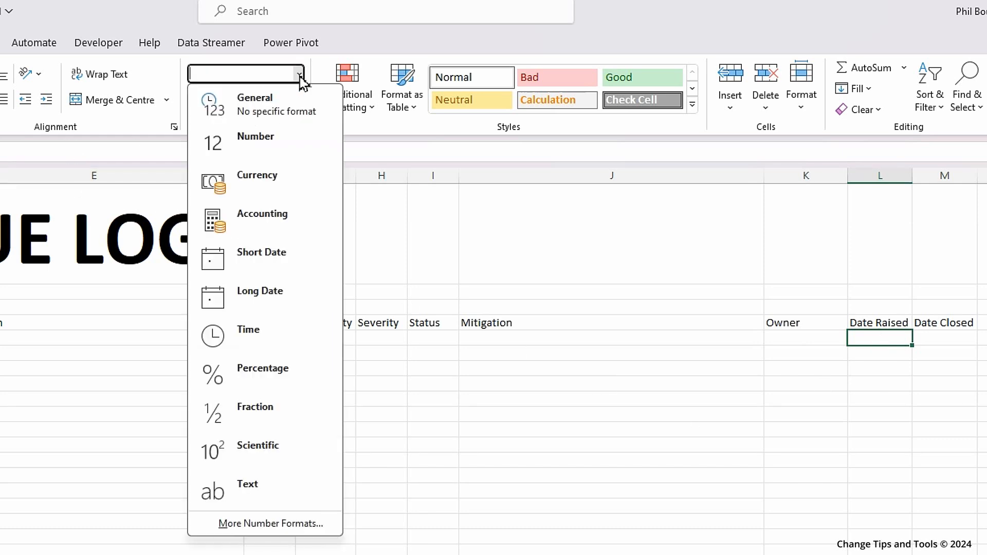
click(234, 267)
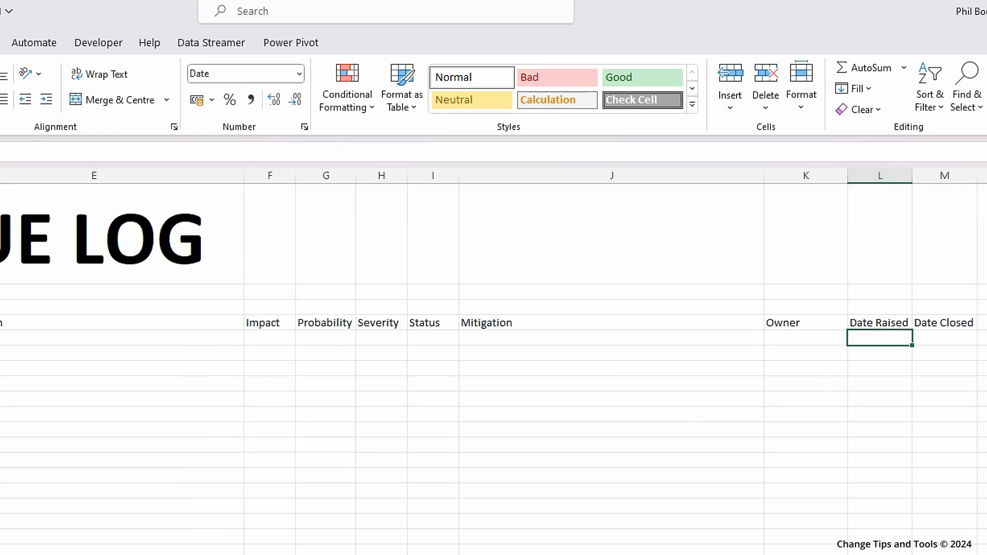
click(961, 341)
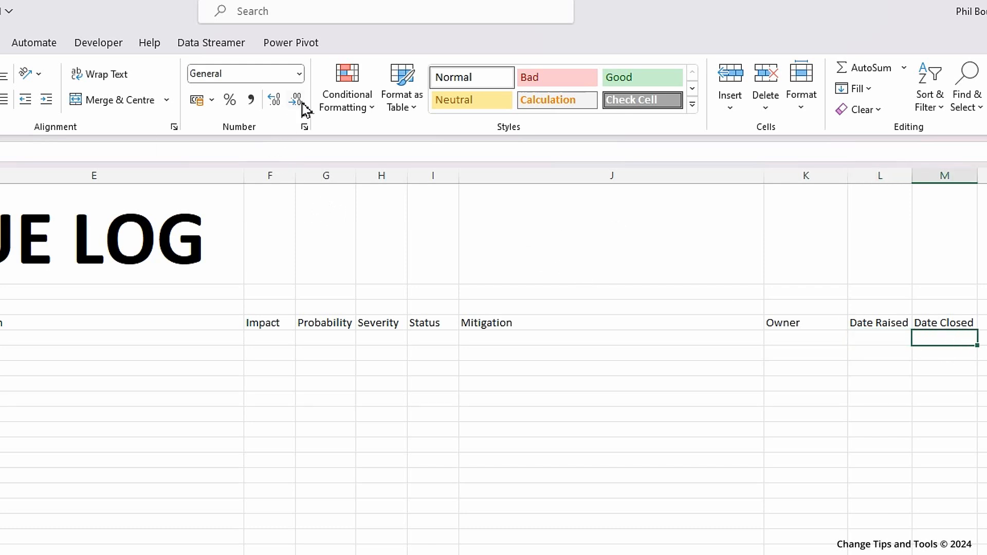
click(304, 80)
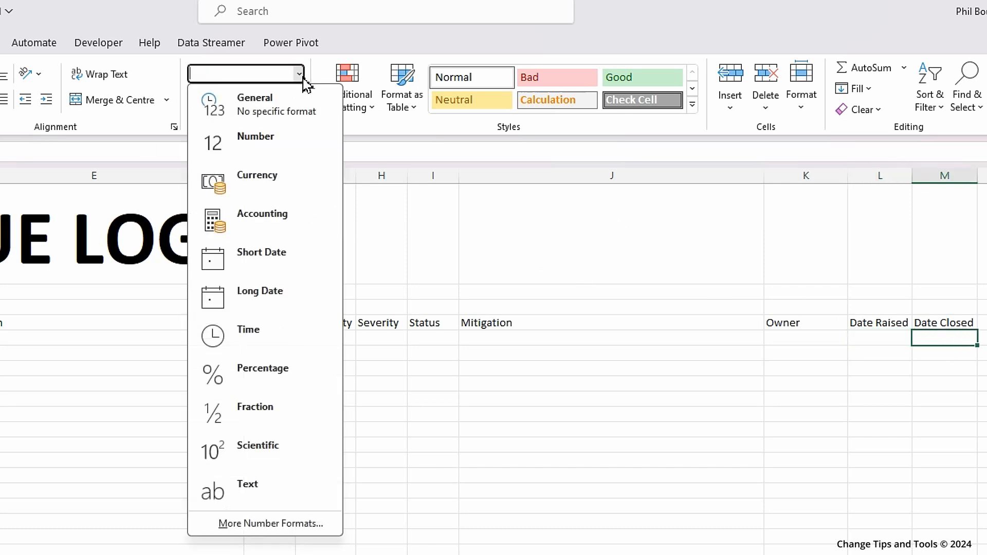
click(230, 262)
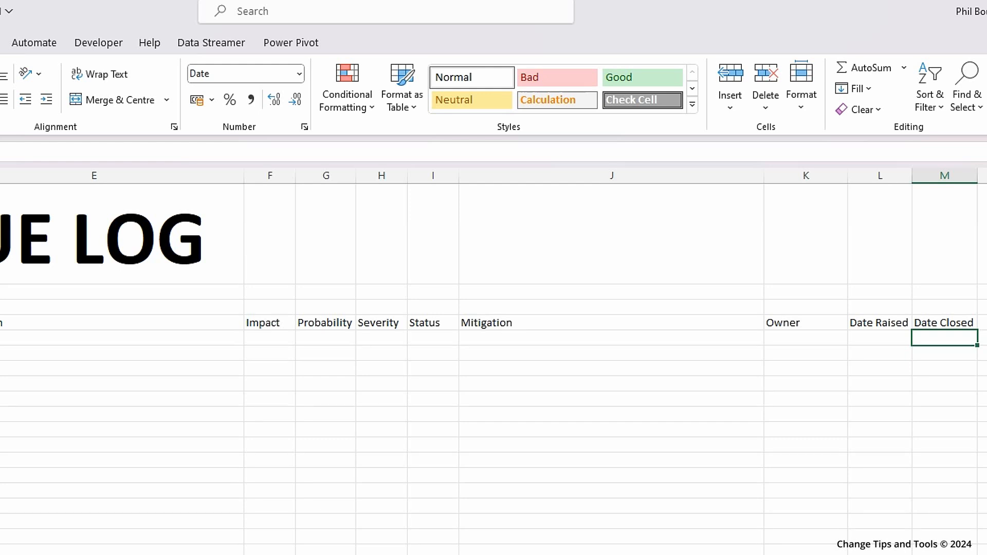
click(1, 339)
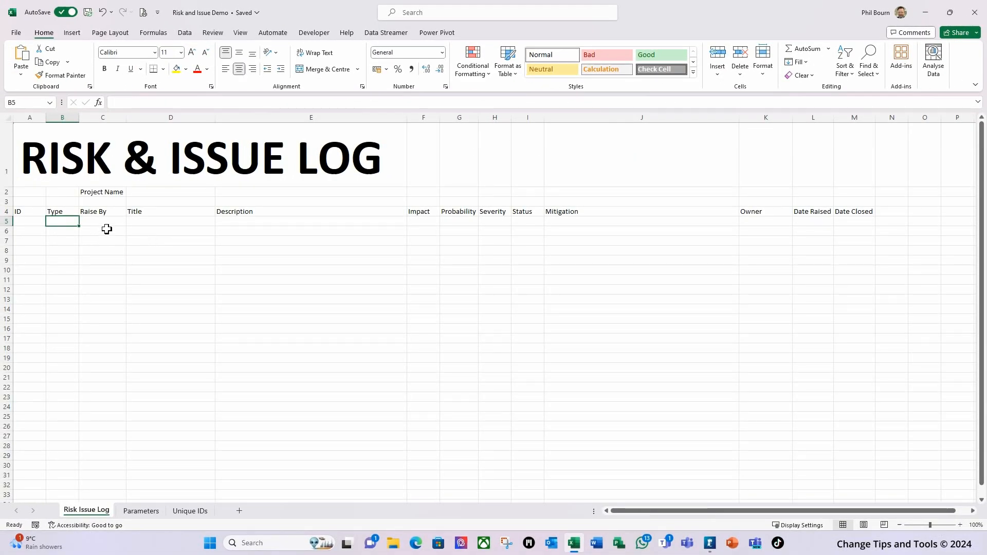
click(105, 226)
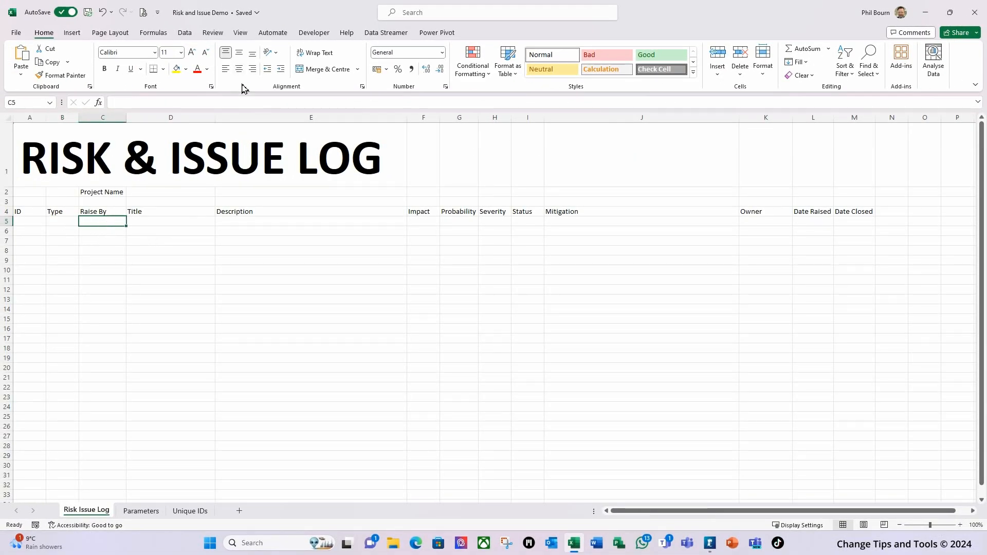
drag(417, 224, 521, 221)
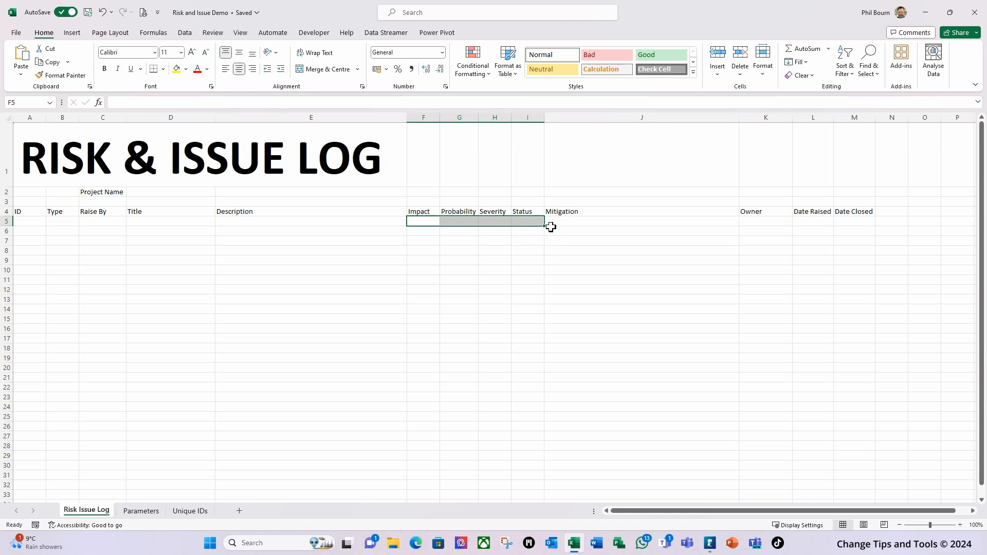
click(572, 225)
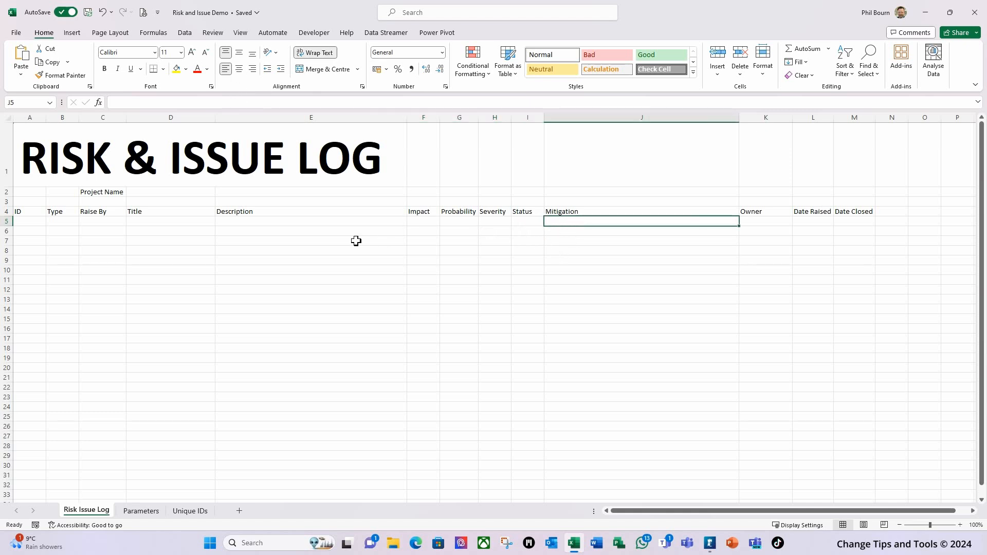
Enter "Computer A Project" as the project name in cell D2, beside the Project Name label.
click(87, 193)
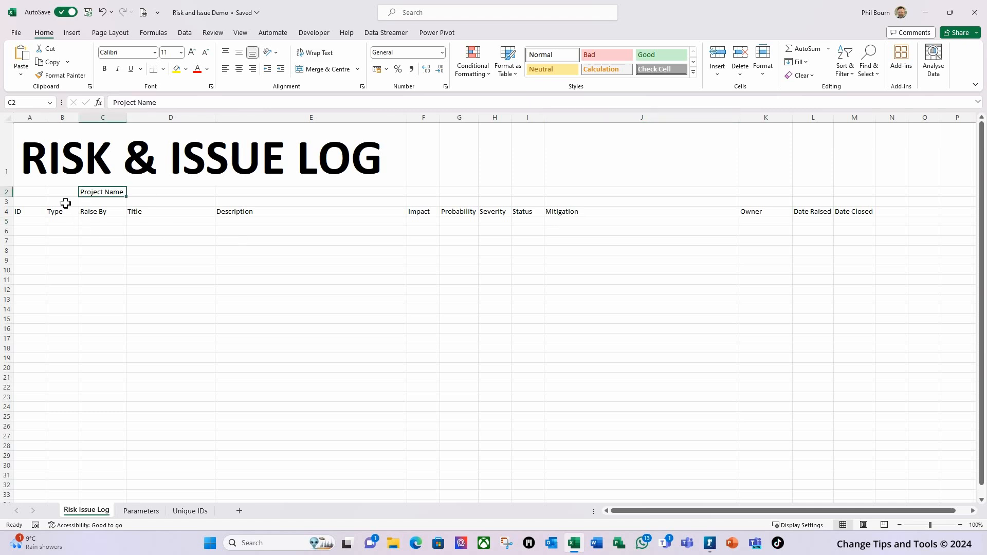
click(137, 196)
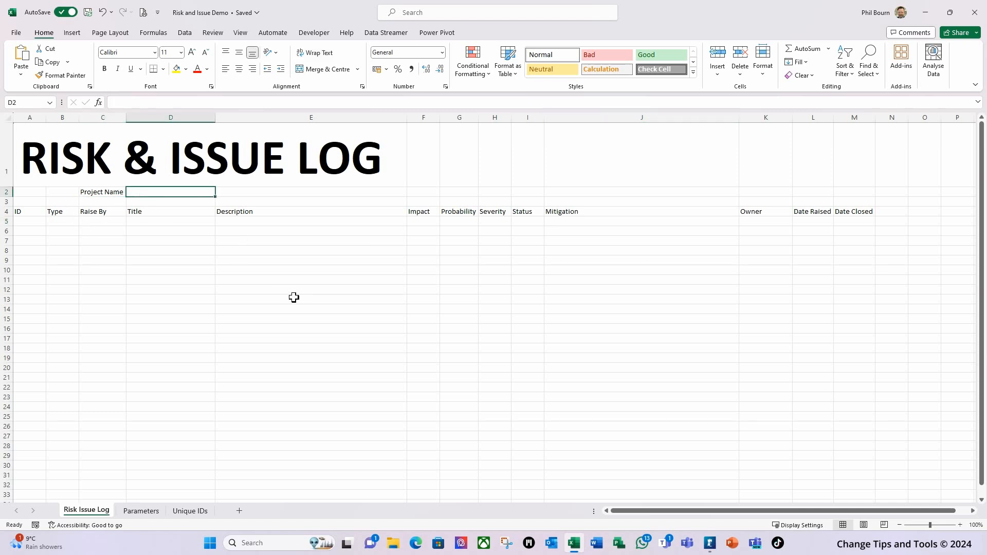
text(Computer A)
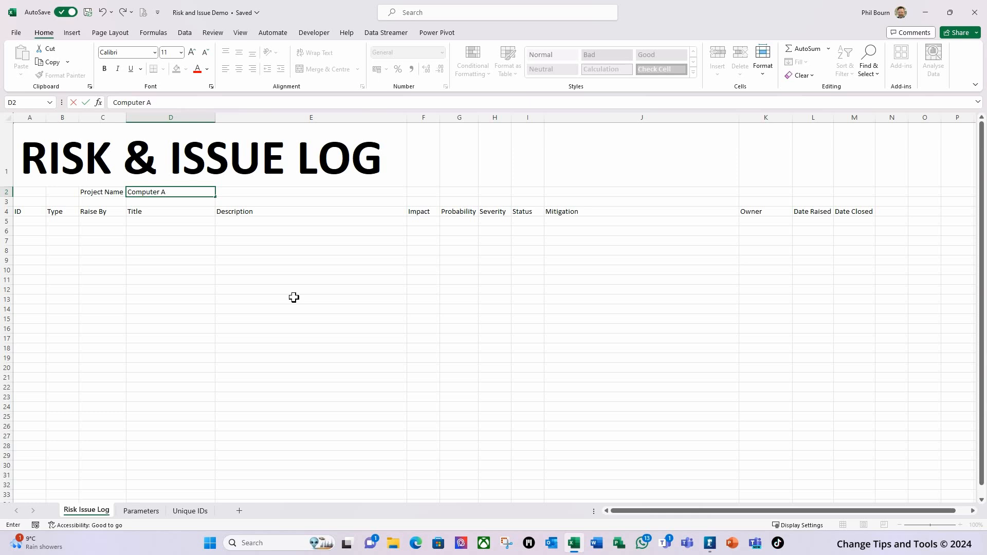
text( Project)
key(Tab)
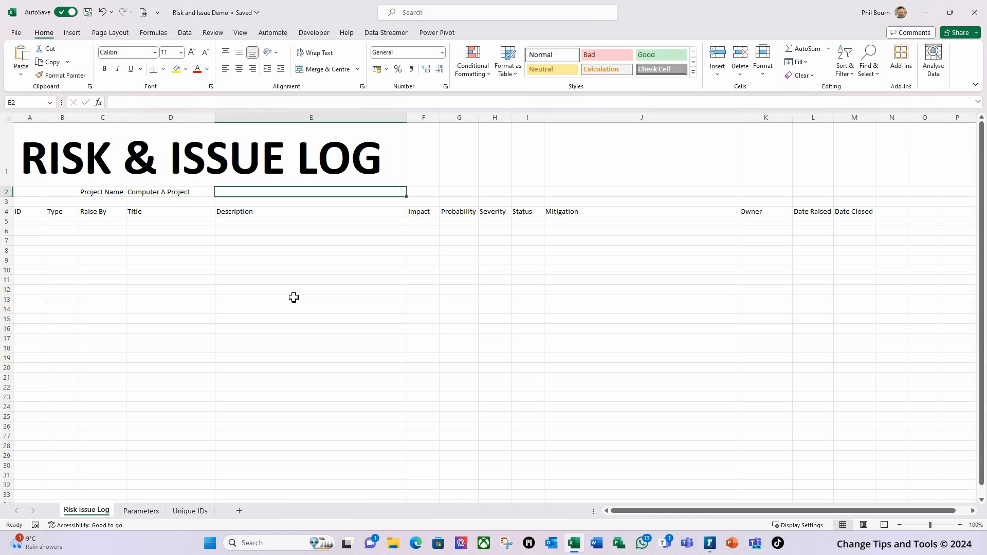
click(122, 192)
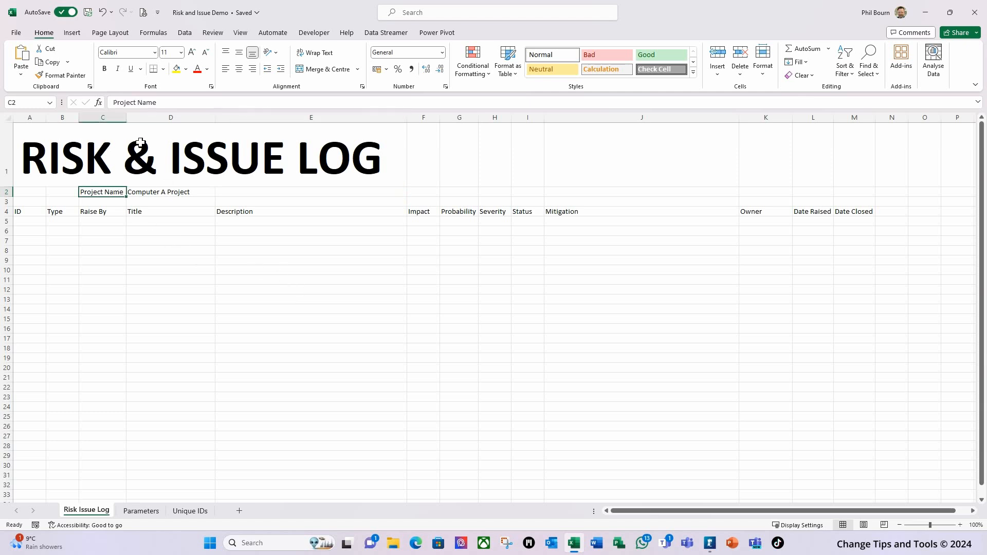
click(153, 193)
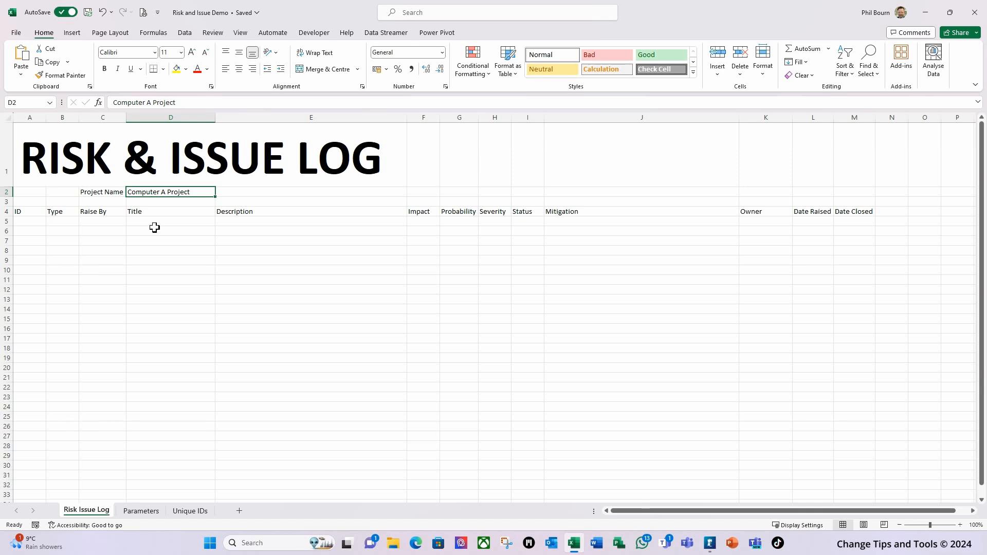
On the Parameters sheet, fill cells C3 to C7 with the descending scale 5 to 1.
click(140, 511)
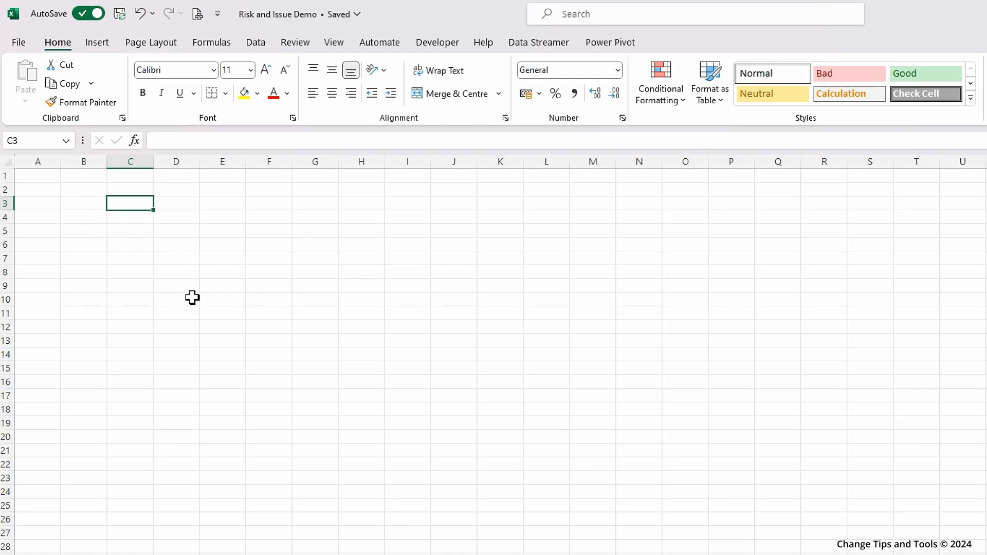
text(5)
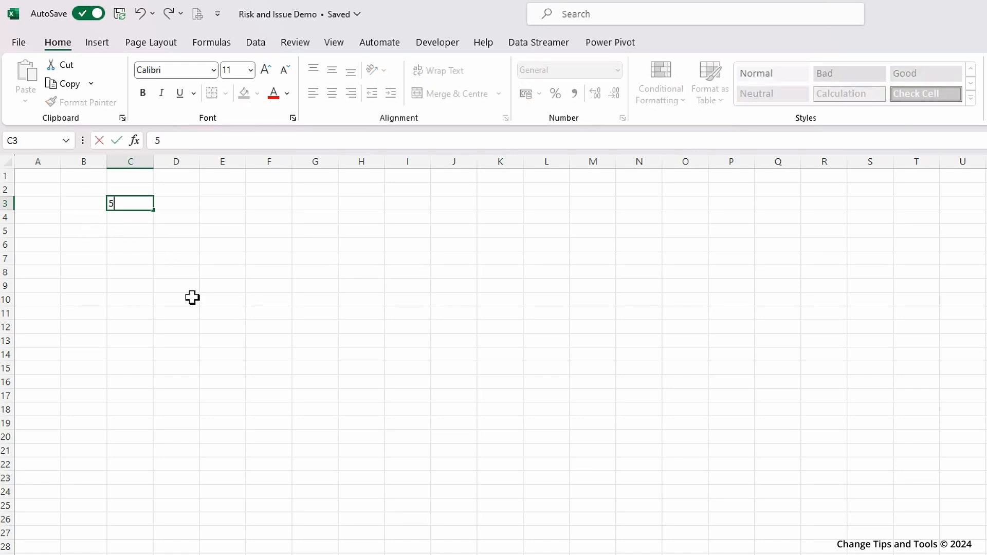
key(Return)
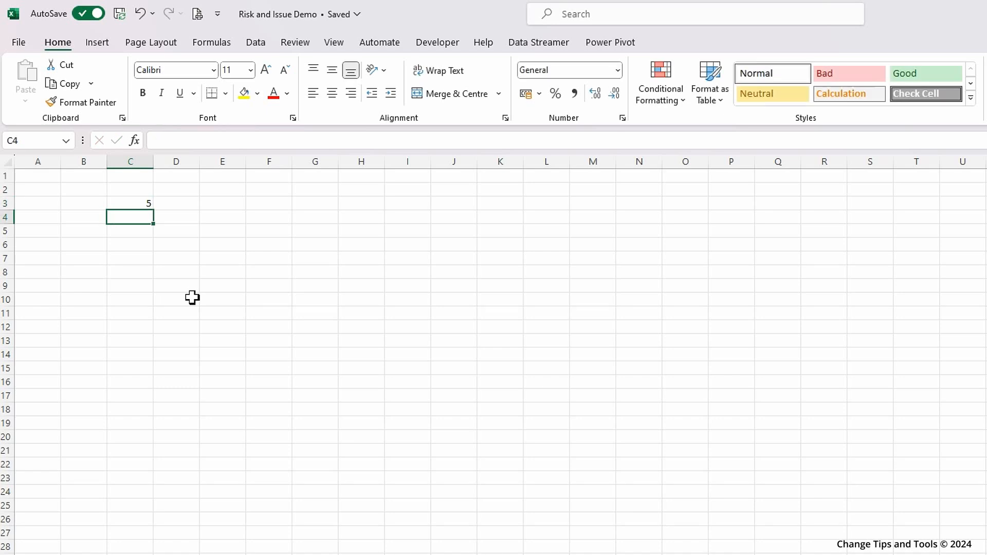
text(4)
key(Return)
drag(143, 205, 146, 271)
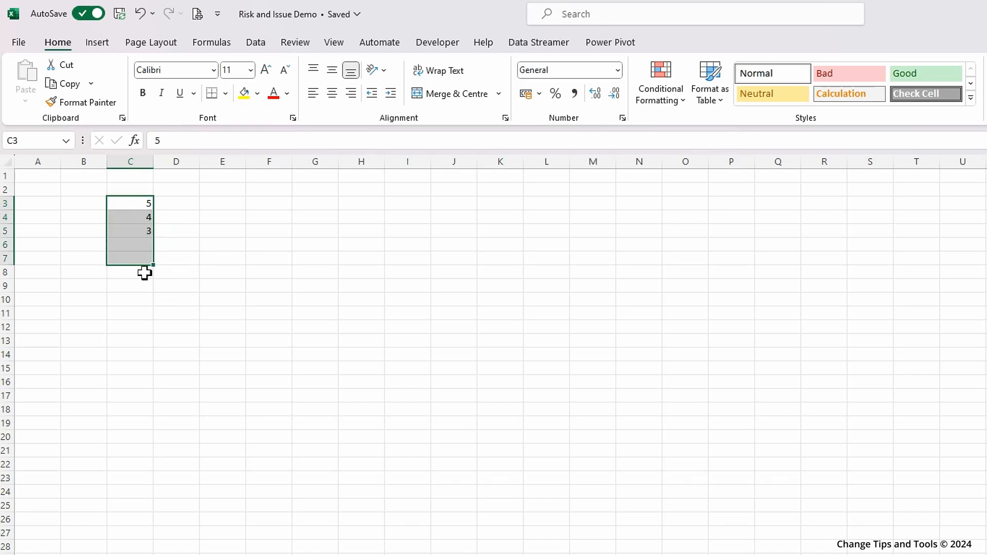
Fill cells D8 to H8 with the ascending series 1 to 5 as the matrix's horizontal scale.
click(174, 275)
text(1)
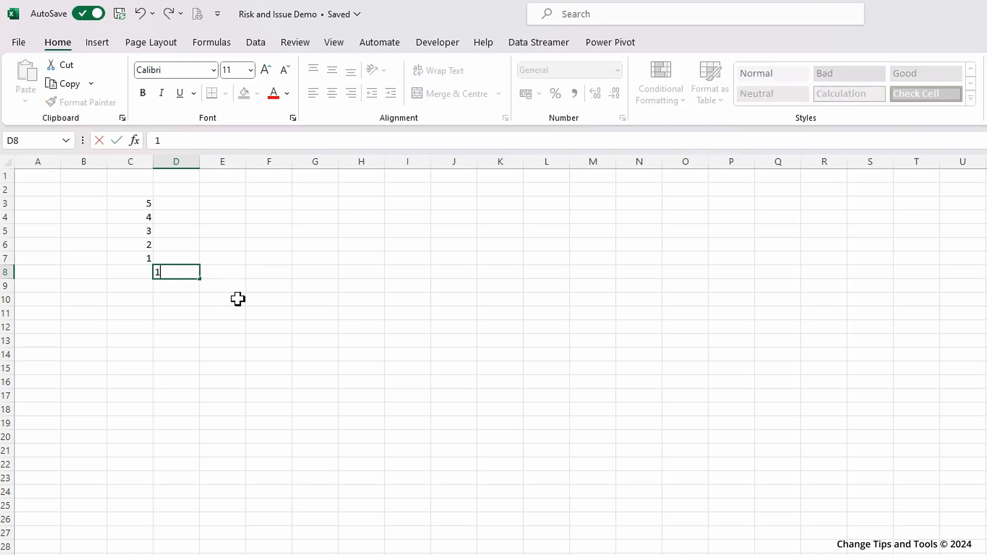
key(Tab)
text(2)
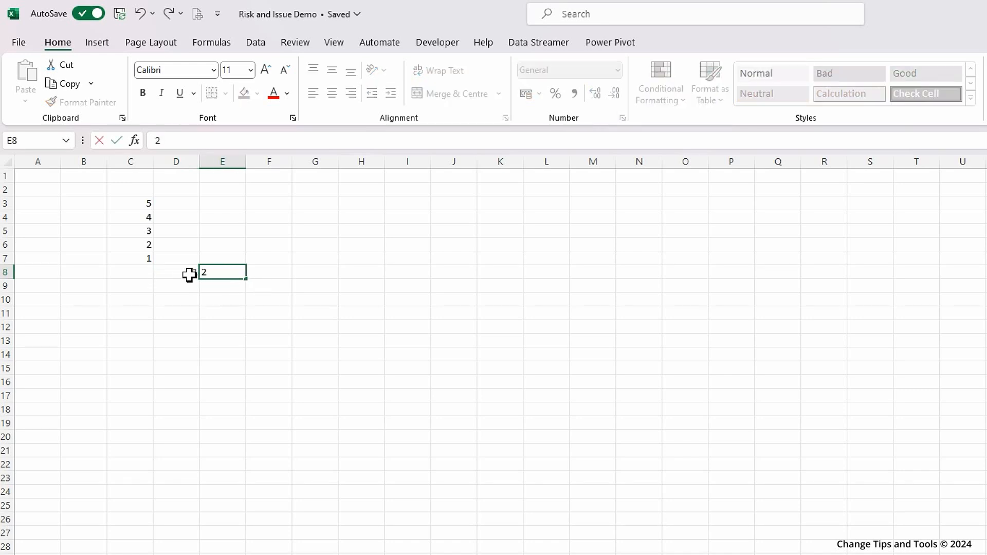
click(176, 275)
drag(175, 275, 248, 278)
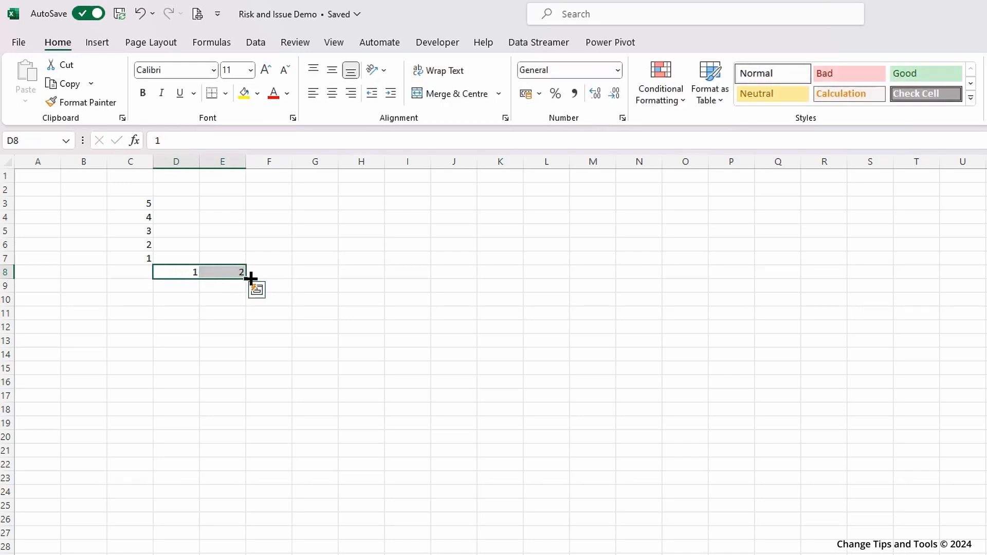
drag(245, 278, 372, 270)
click(310, 314)
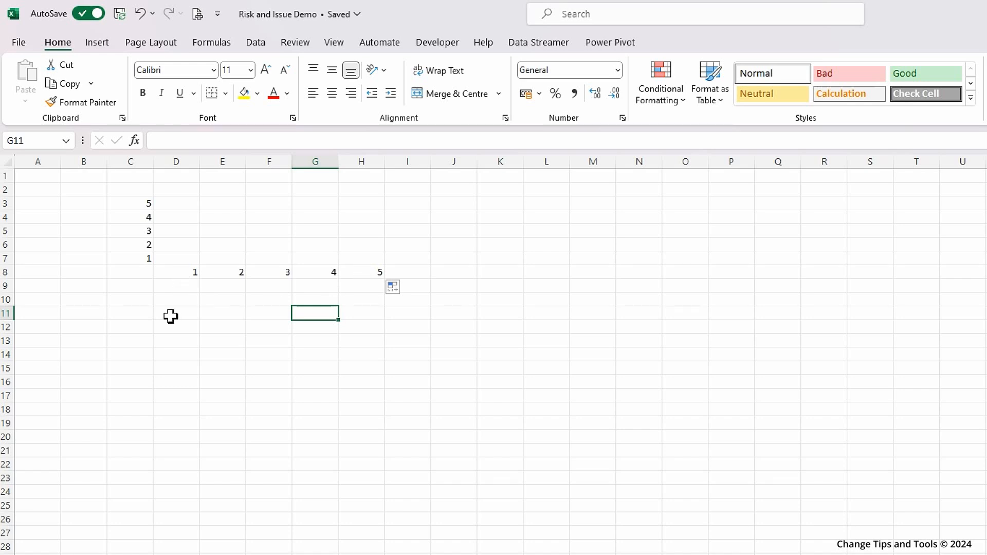
Enter the formula =$C7*D$8 in cell D7 to multiply the two scale values.
click(175, 246)
click(177, 258)
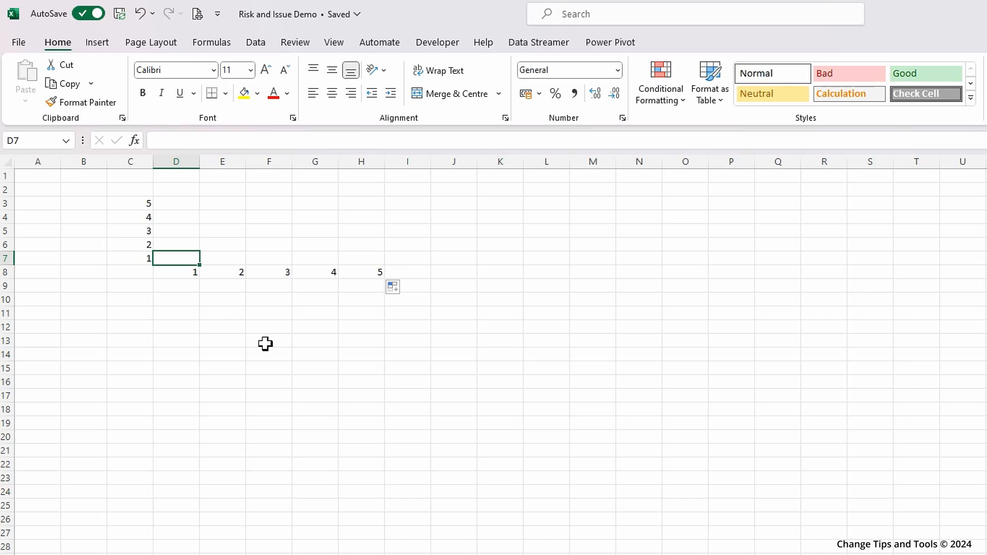
text(=)
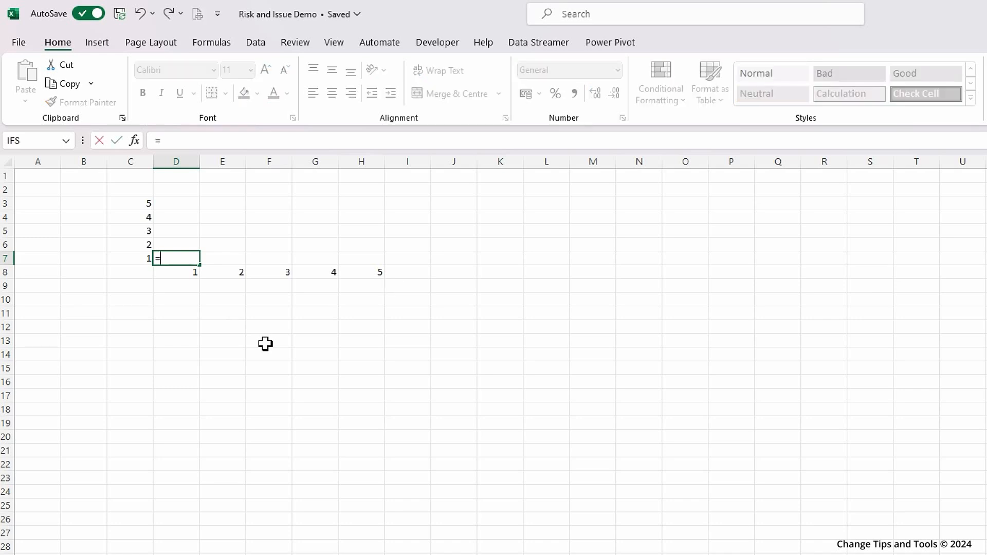
click(132, 259)
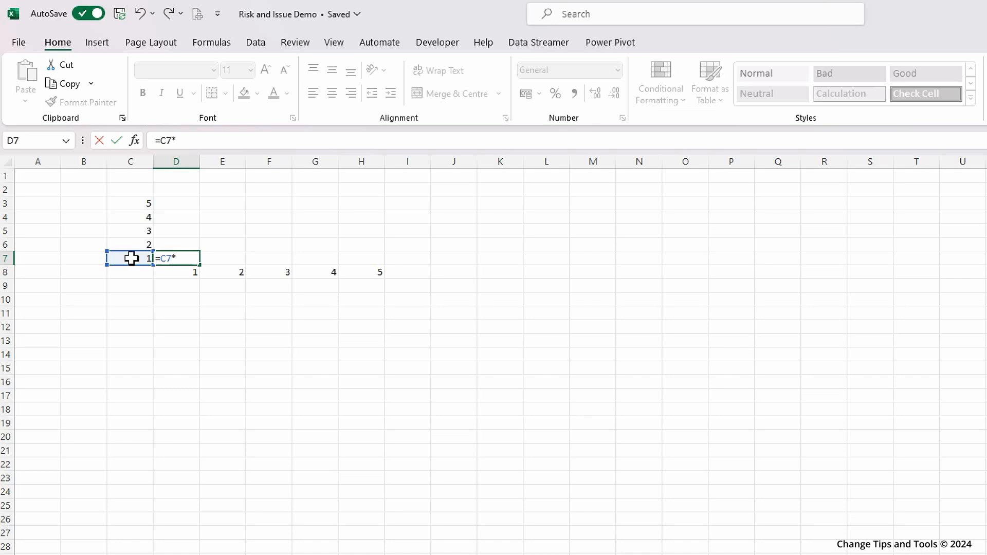
text(*)
click(180, 274)
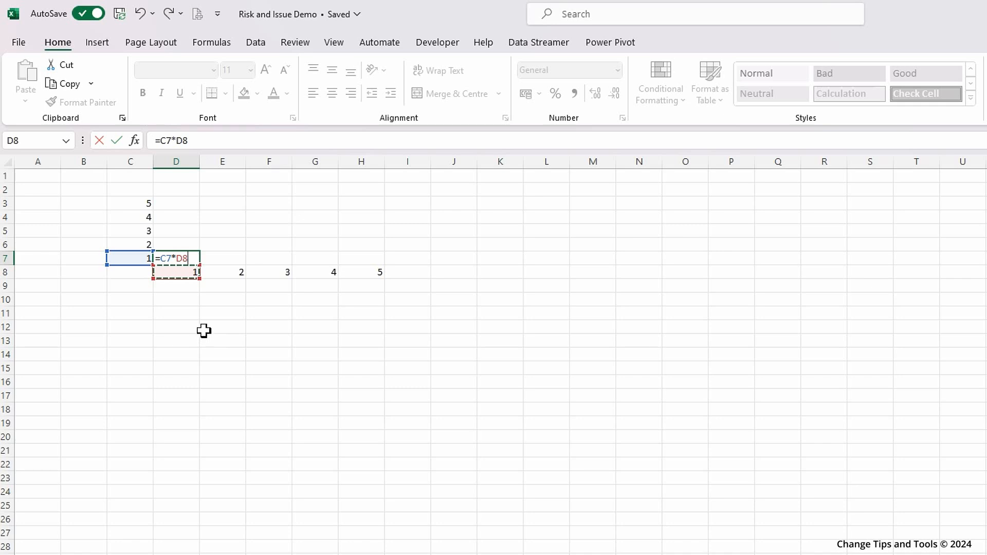
click(162, 260)
text($)
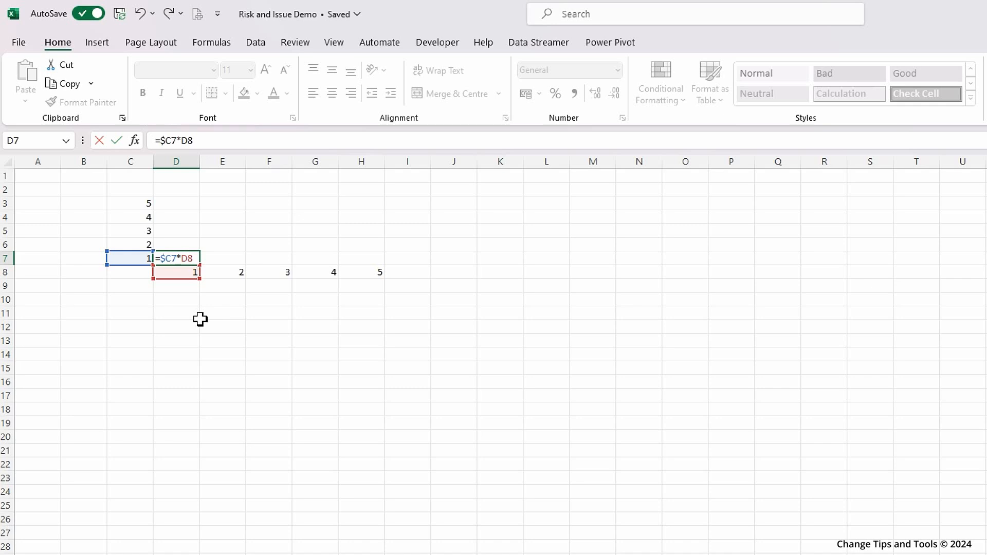
text($)
key(Return)
Copy the D7 formula across to H7 and up to row 3, completing the 5 by 5 matrix in D3:H7.
click(180, 259)
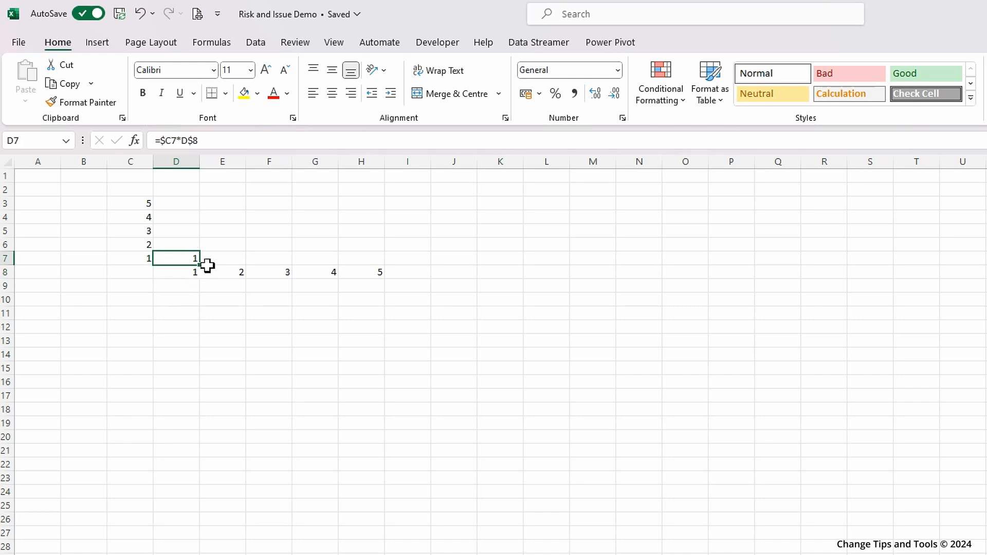
drag(199, 265, 367, 262)
key(ctrl+r)
click(333, 340)
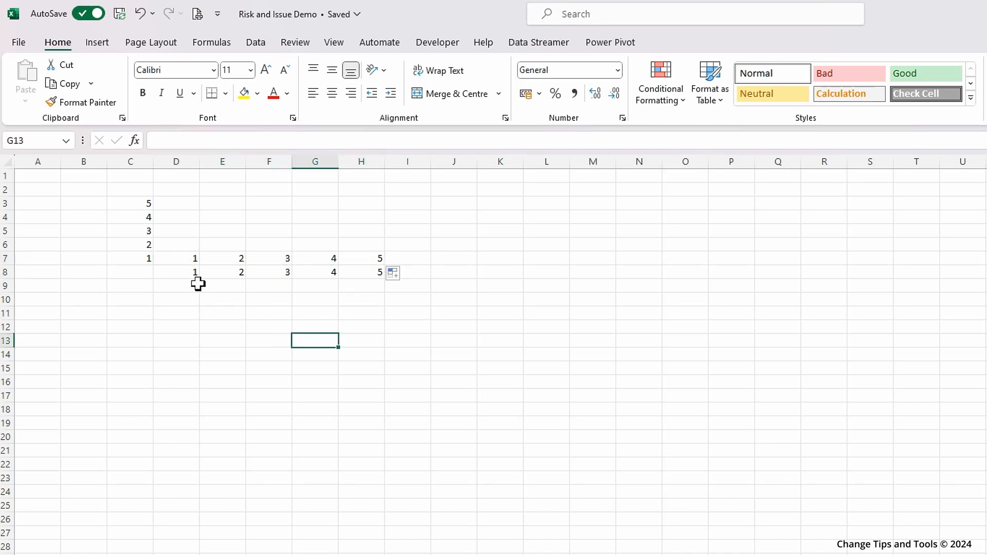
click(175, 258)
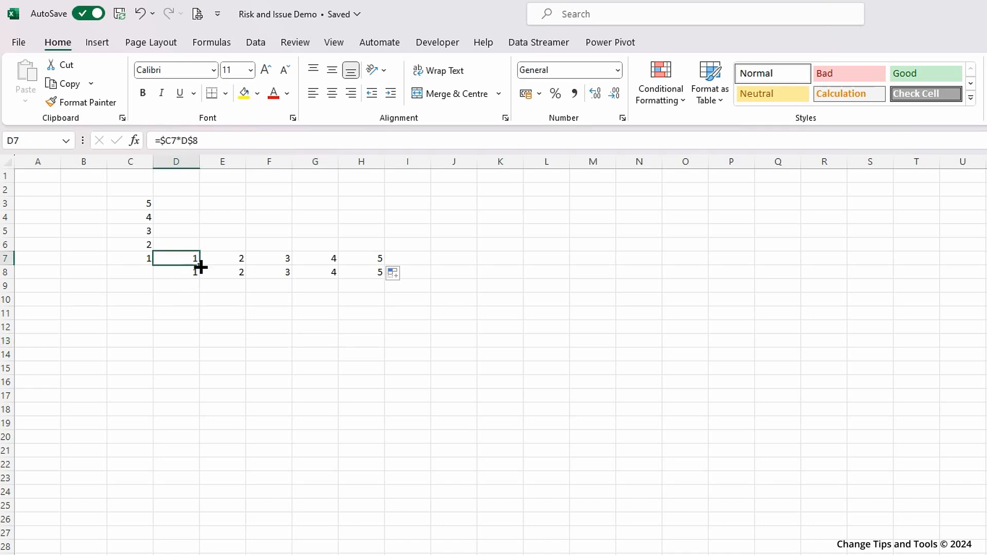
drag(200, 267, 368, 251)
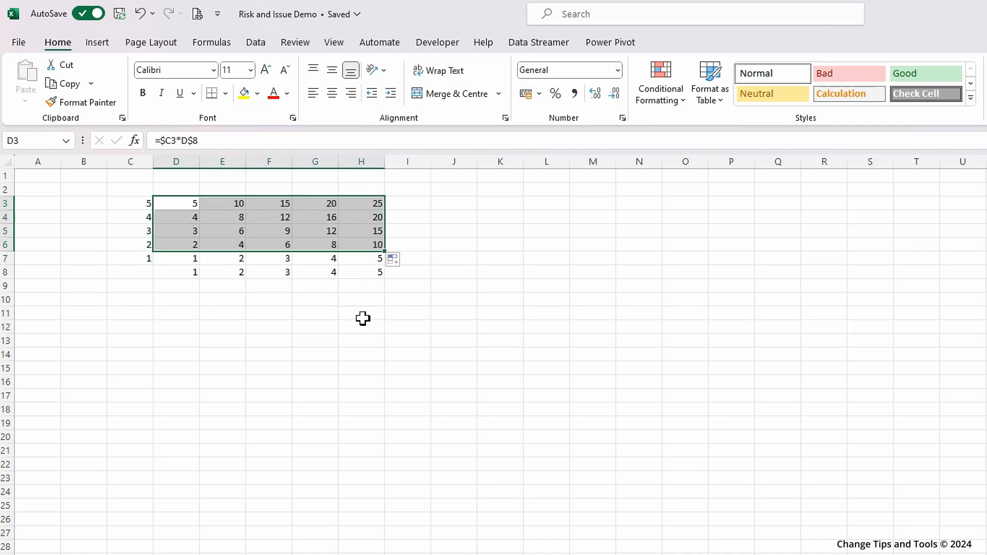
click(352, 323)
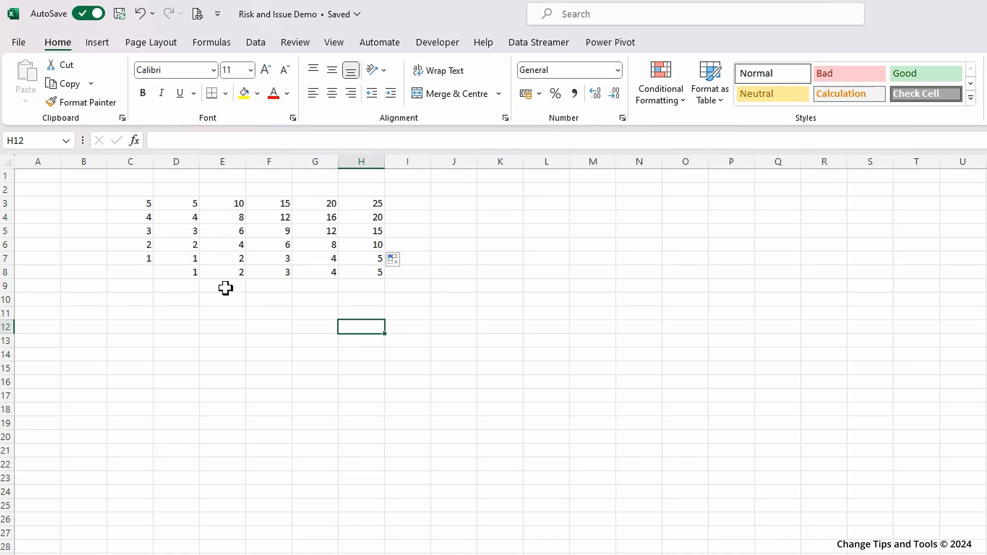
Give the scale cells C3:C7 and C8:H8 a light grey fill and apply All Borders to them.
drag(128, 206, 127, 260)
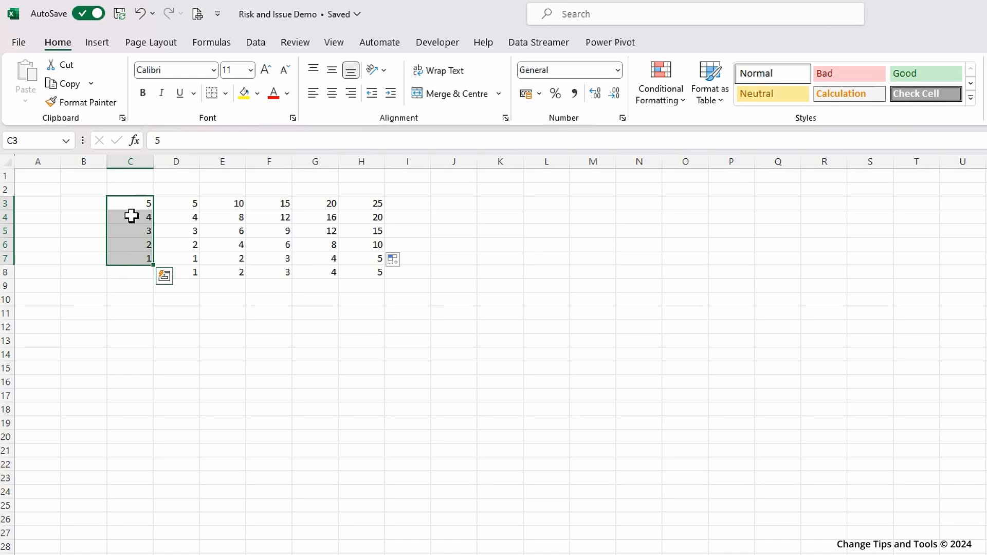
drag(125, 272, 355, 278)
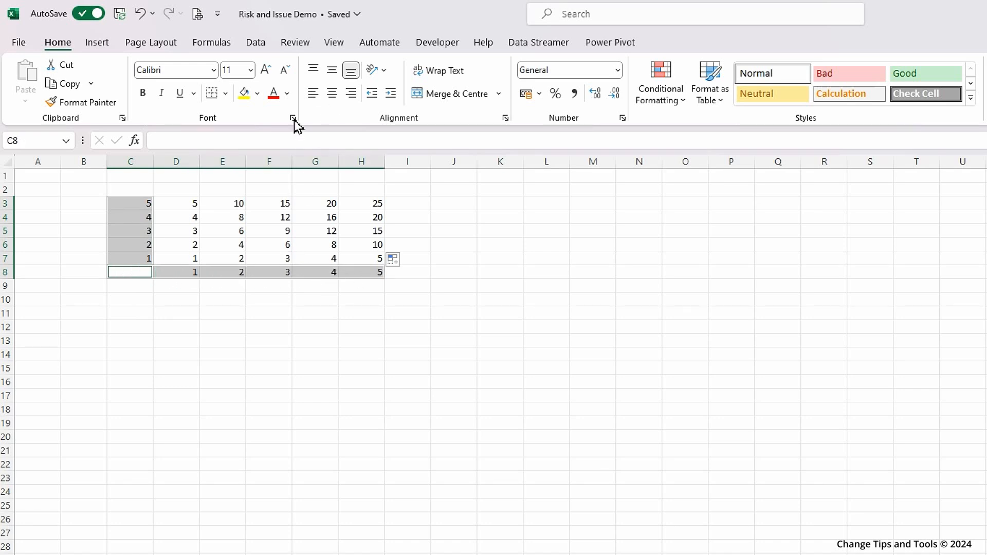
click(257, 94)
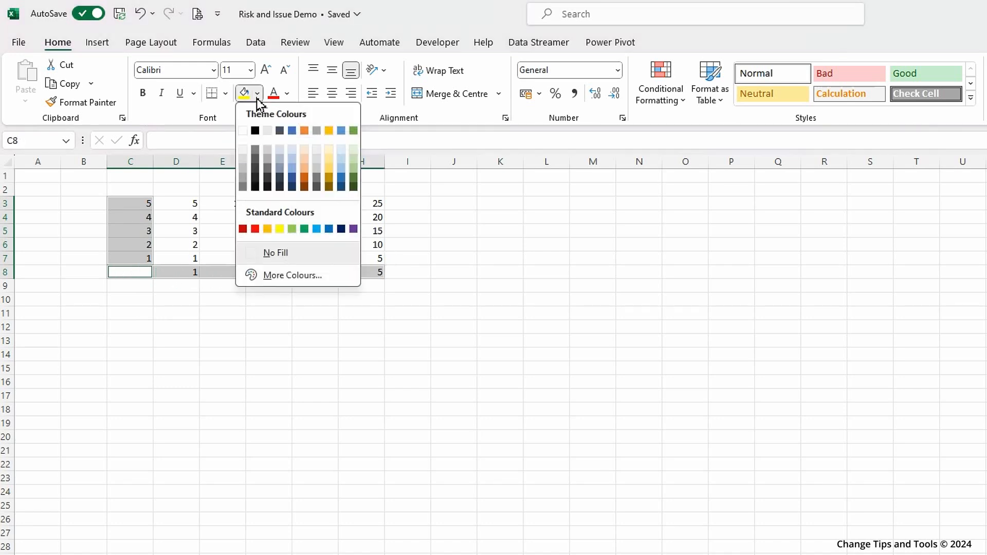
click(267, 148)
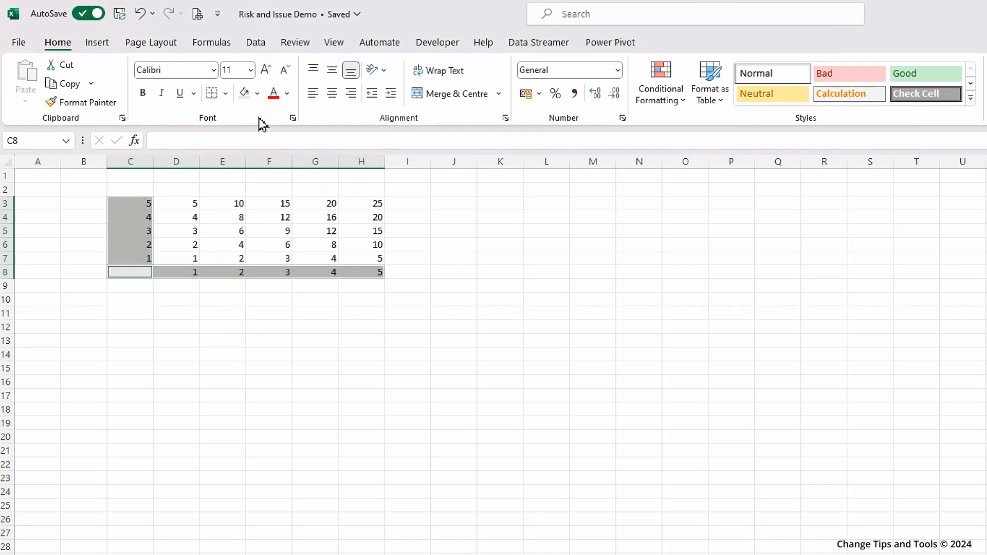
click(225, 93)
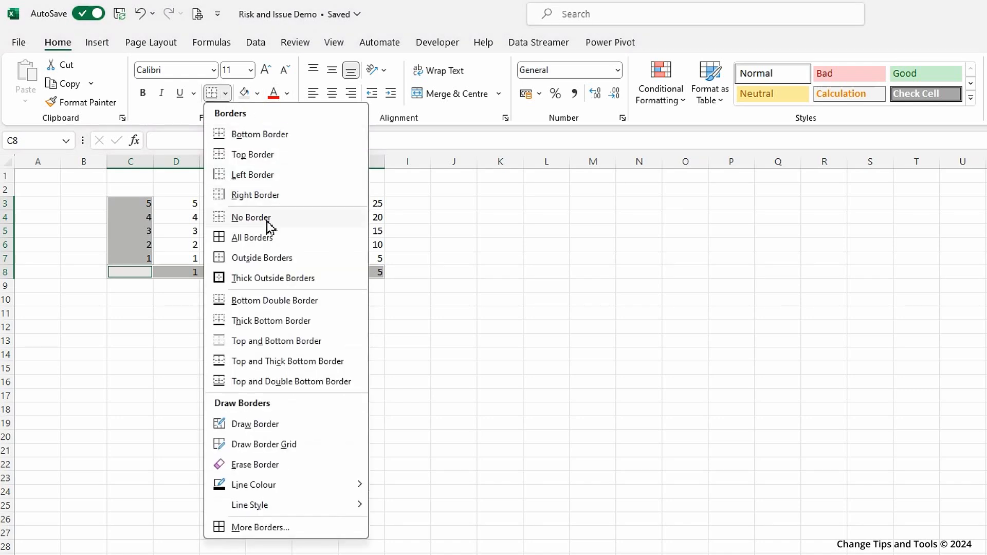
click(252, 237)
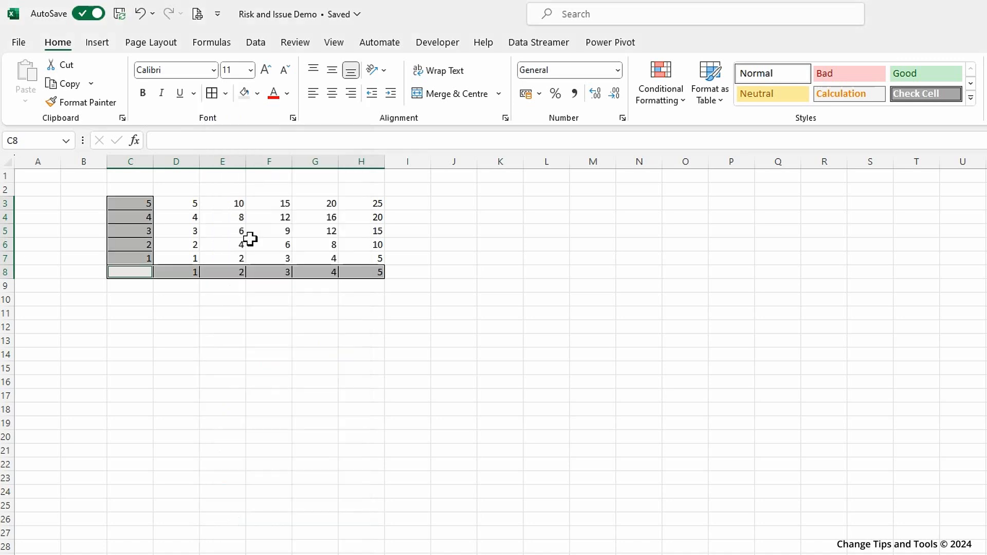
Recolour the borders of the scale cells C3:C8 and D8:H8 to light grey, applying them to the outline and inside edges.
click(226, 95)
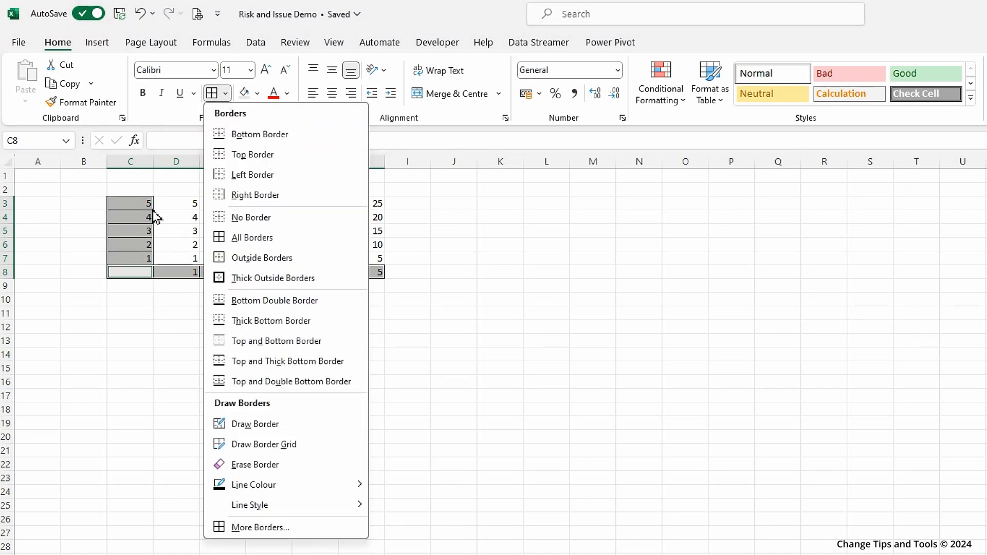
right_click(136, 217)
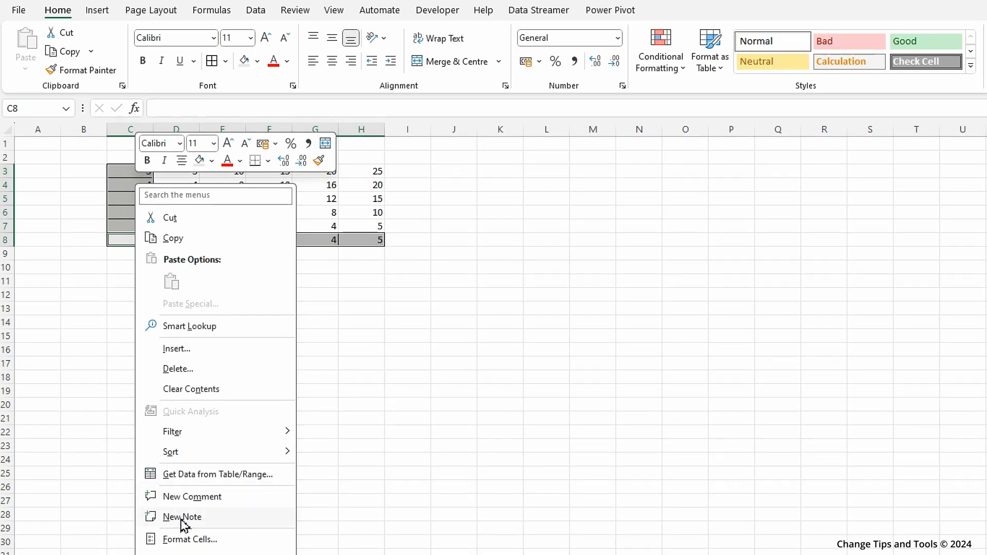
click(191, 539)
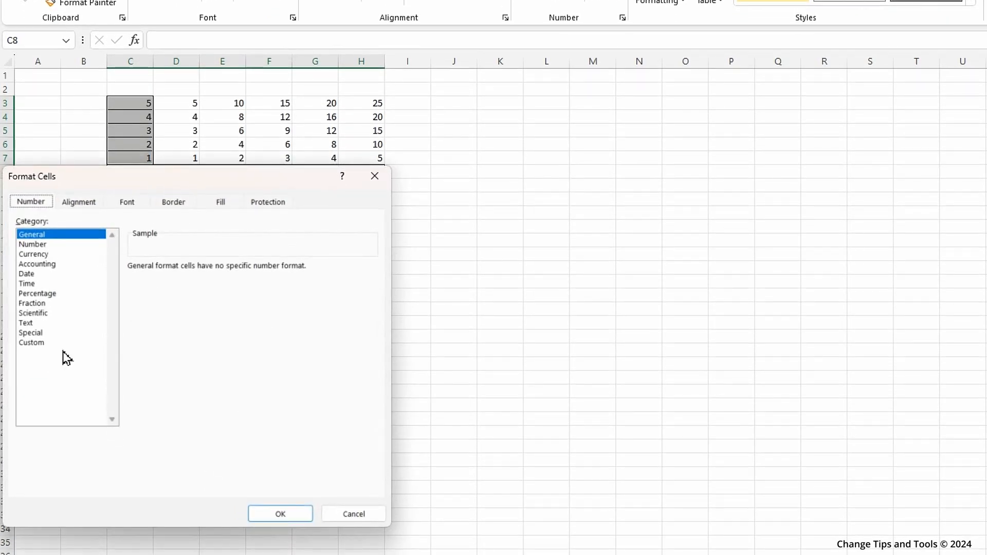
click(170, 204)
click(102, 359)
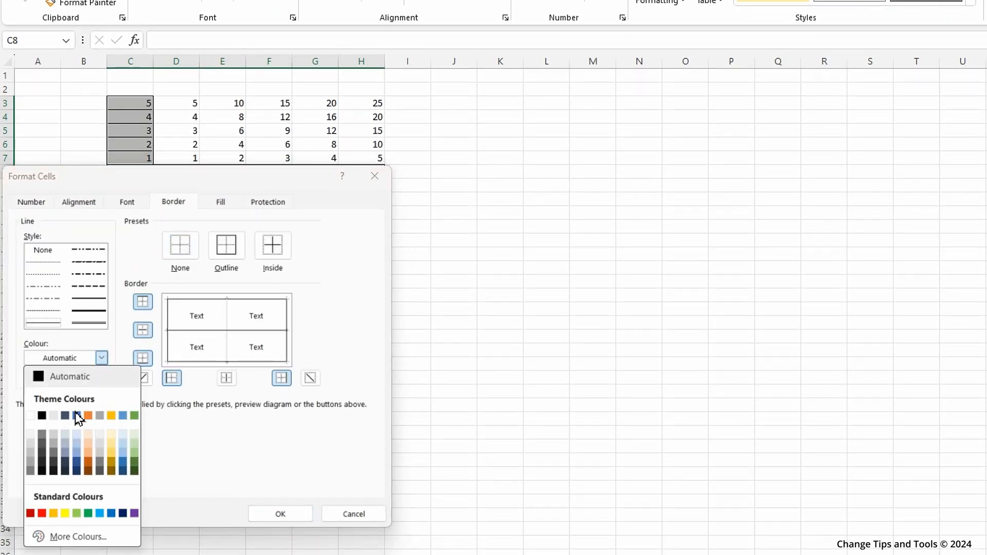
click(31, 463)
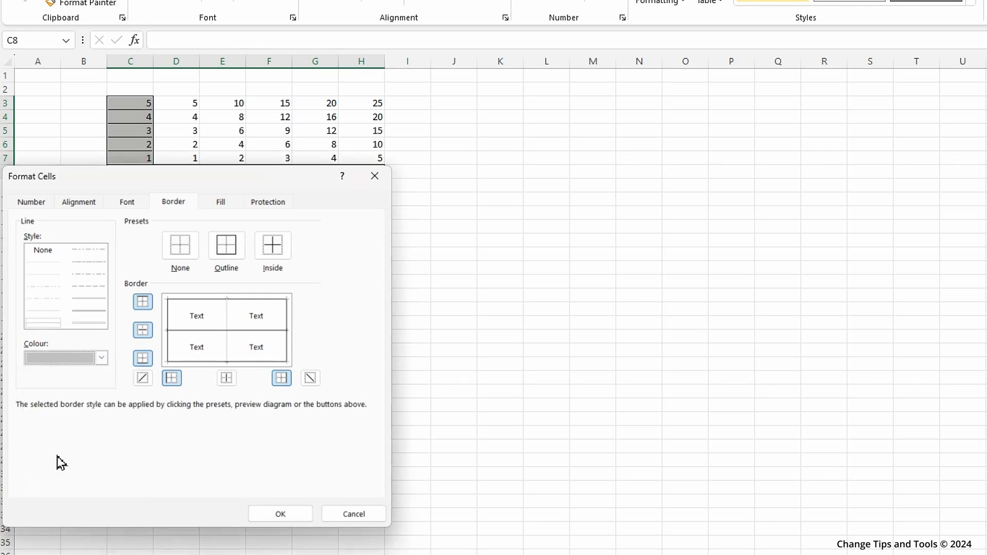
click(226, 256)
click(273, 252)
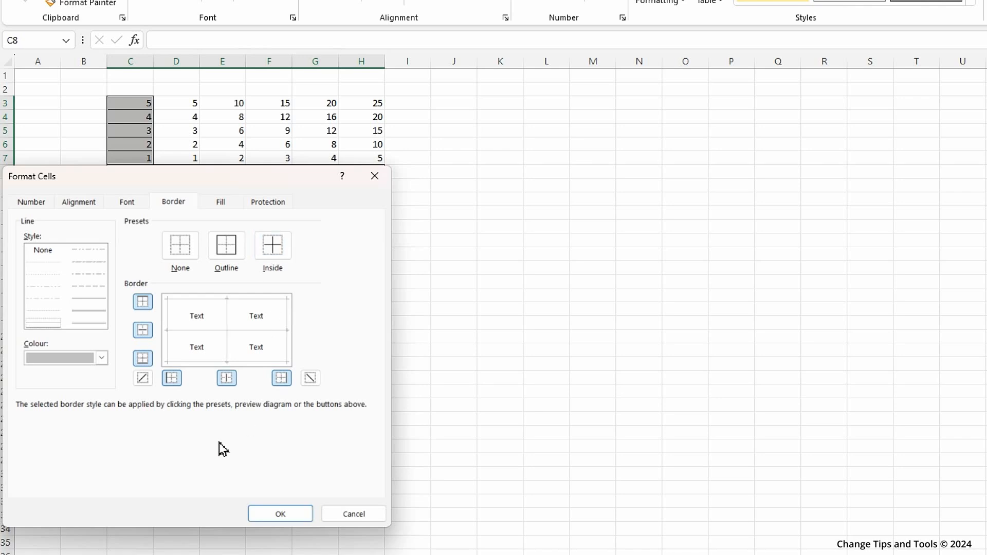
click(289, 516)
click(269, 281)
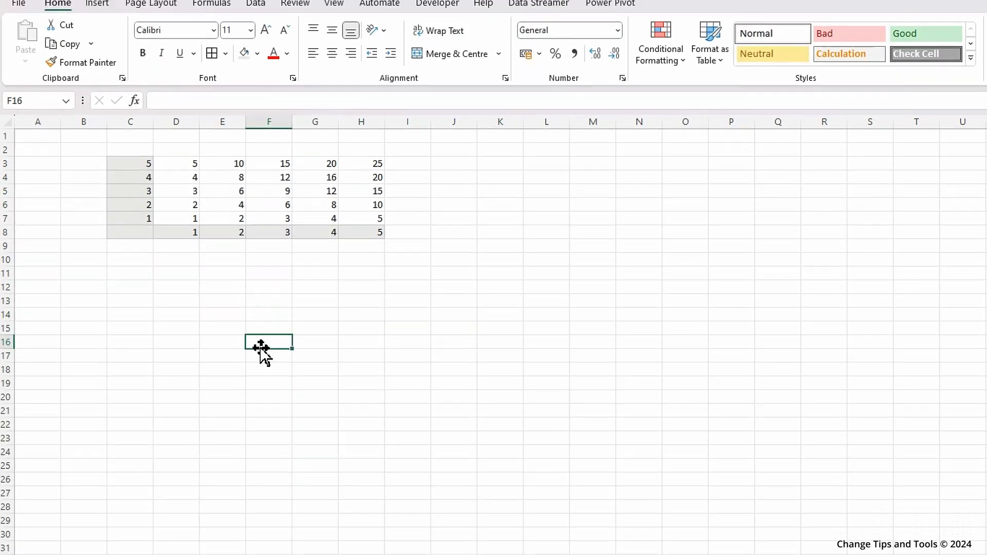
Fill the empty corner cell C8, where the two scales meet, with dark grey.
click(130, 171)
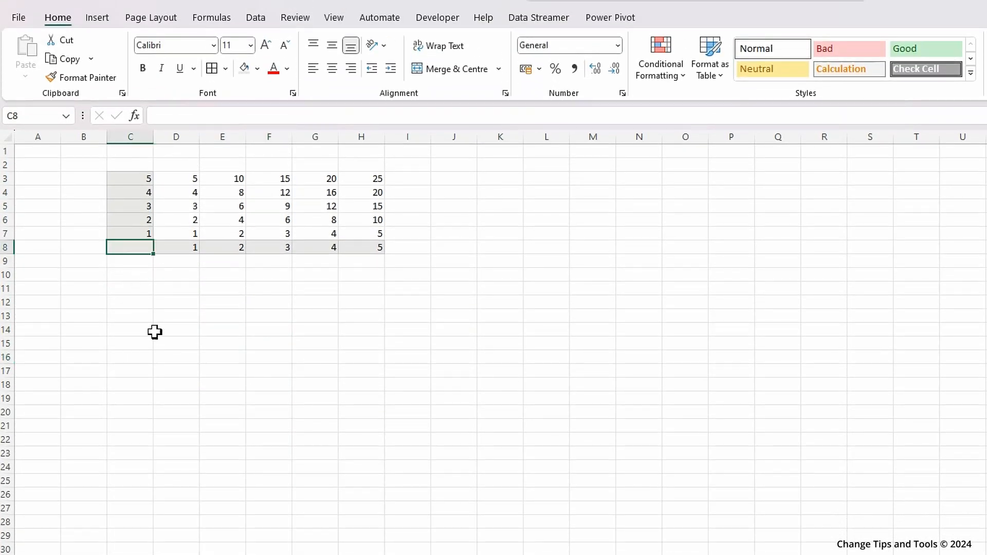
click(256, 69)
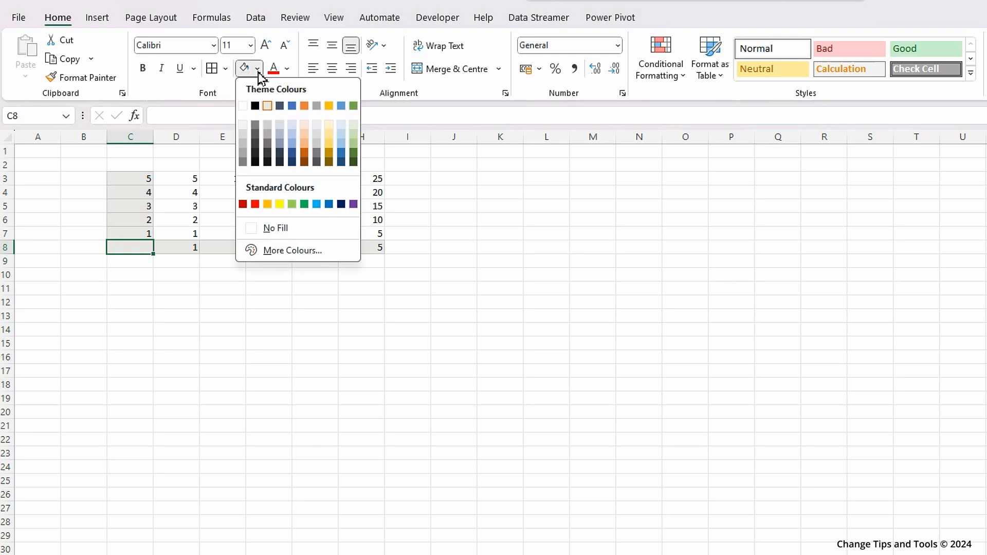
click(243, 162)
click(322, 425)
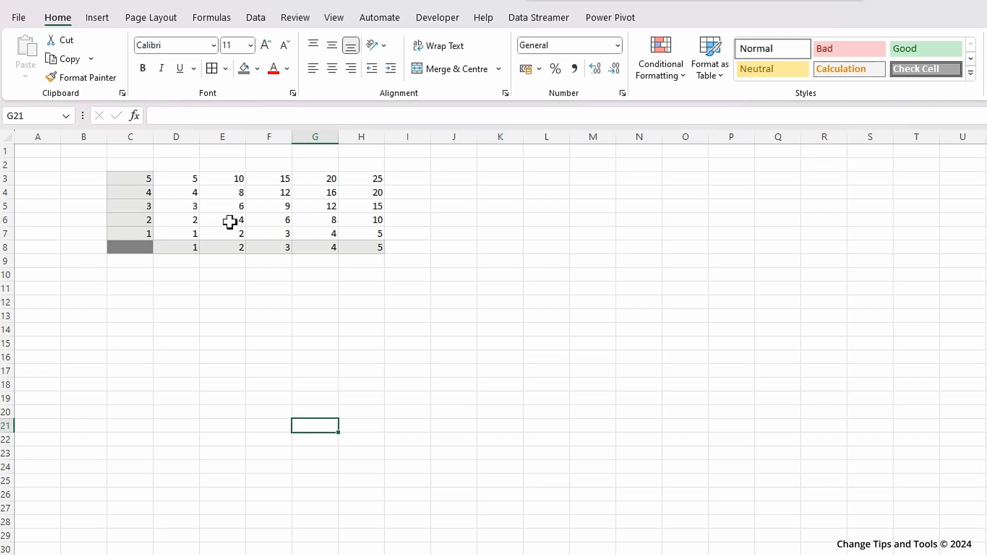
Start a formula-based conditional formatting rule for D3:H7 with the formula =if(and(d3<=5,d3>0),true,false).
click(185, 179)
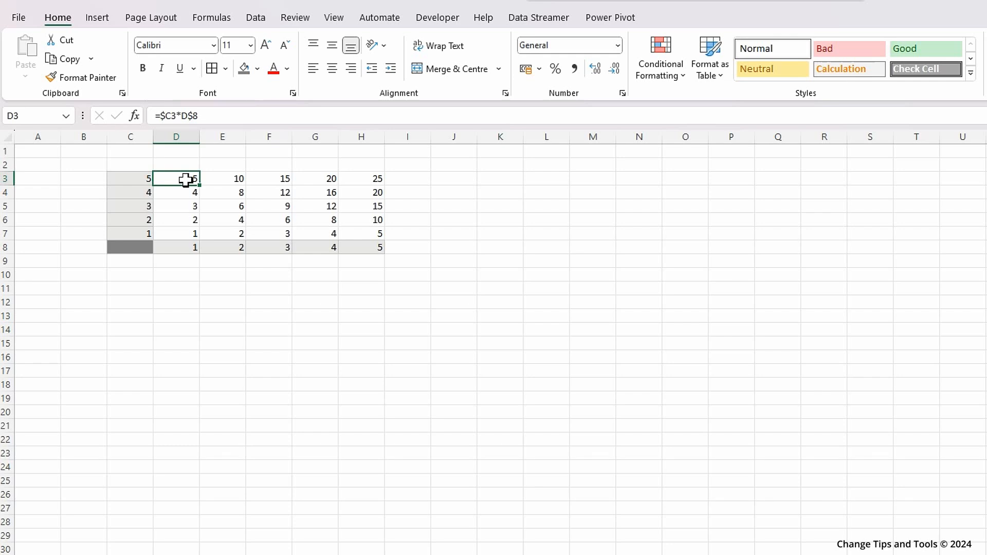
drag(185, 180, 357, 230)
key(ctrl+v)
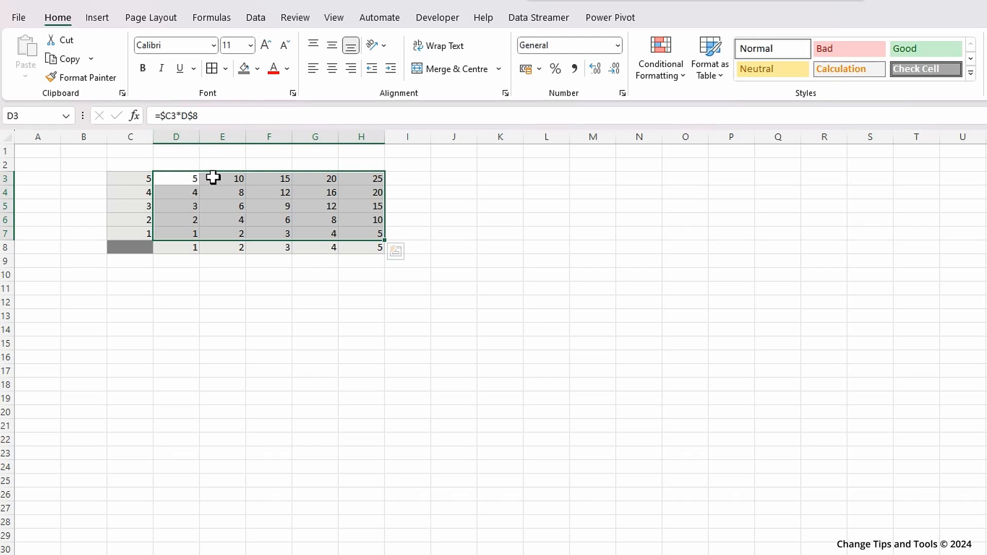
click(685, 89)
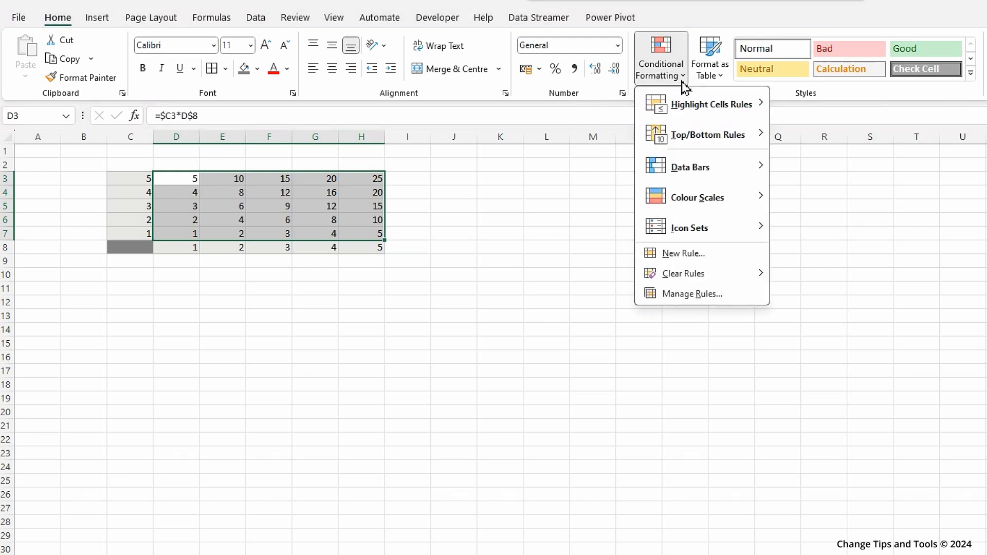
click(692, 257)
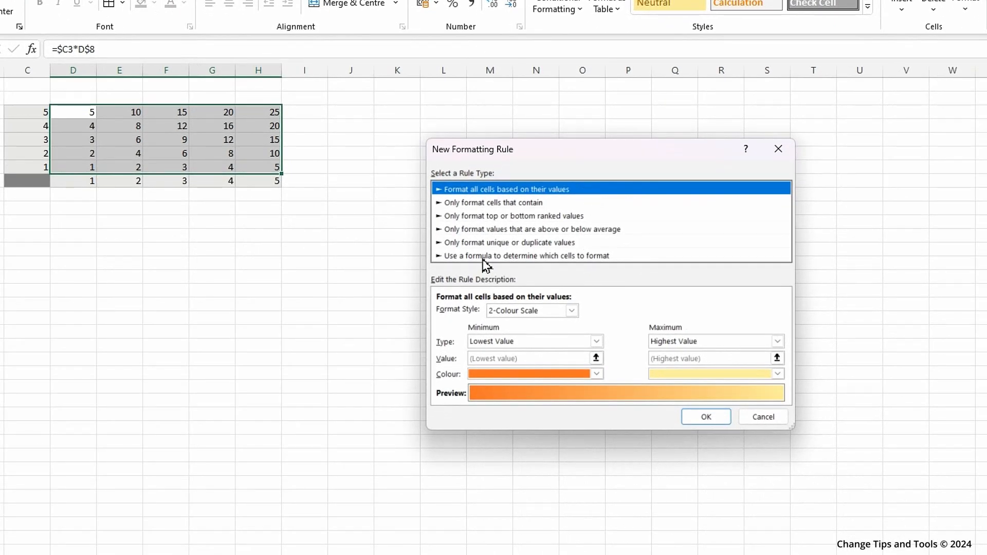
click(465, 257)
click(467, 312)
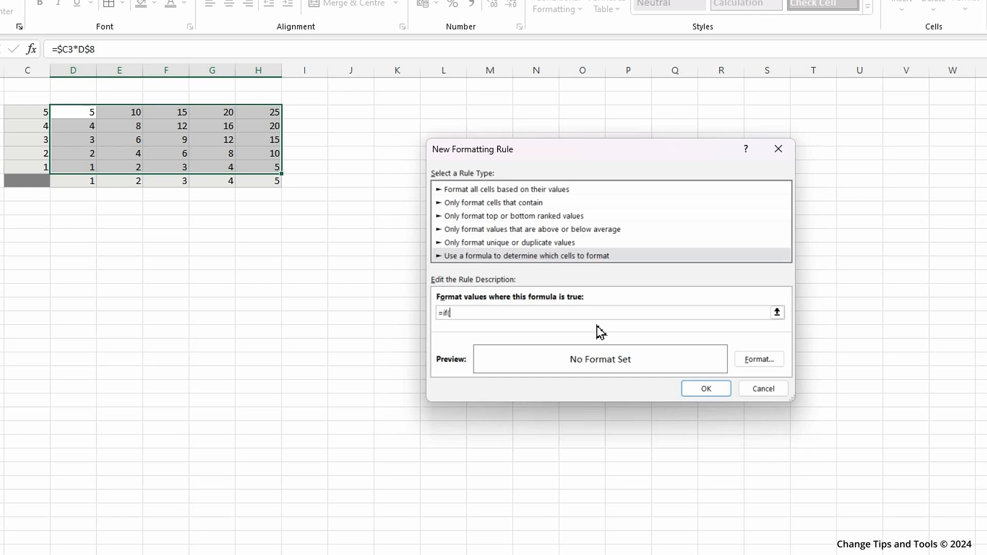
text(and)
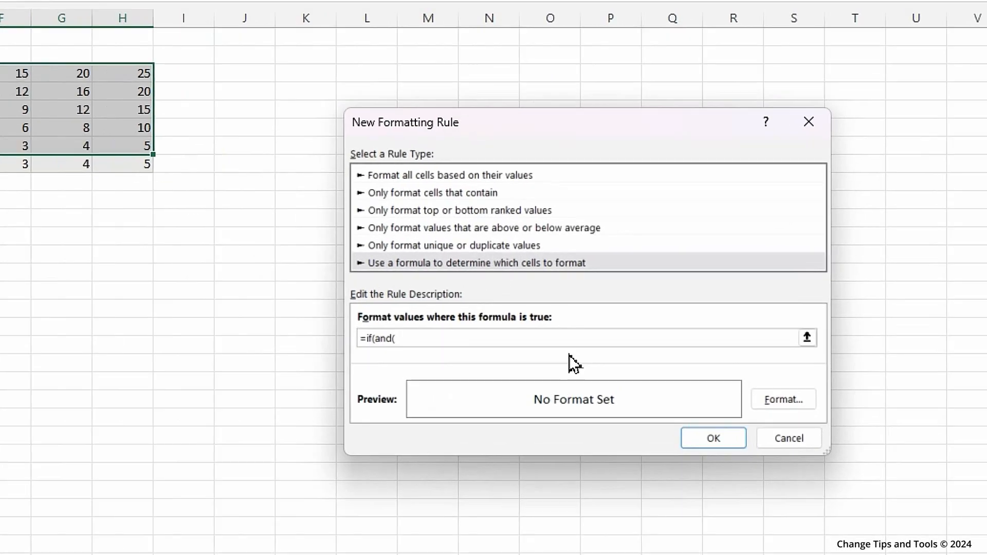
text((d3)
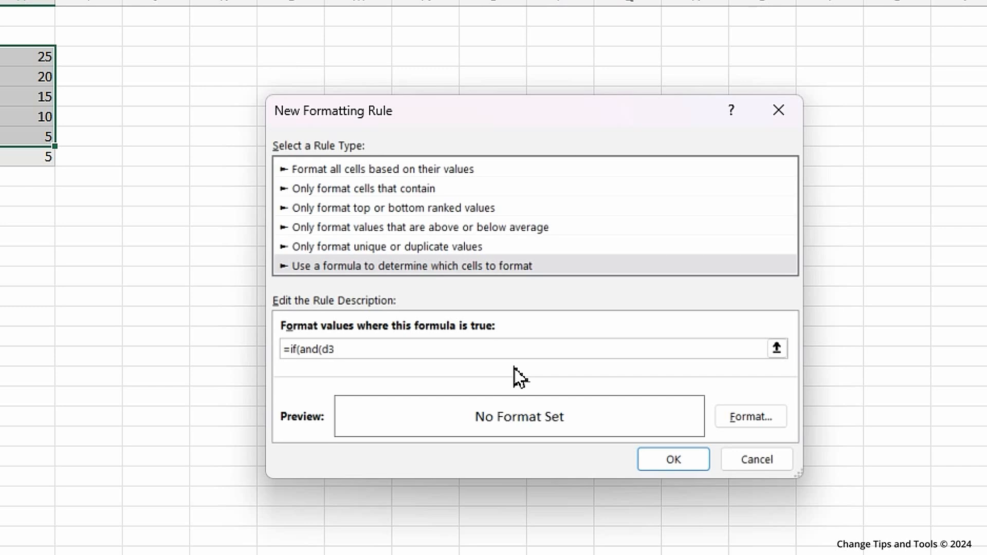
text(<=5,d3>0),true,f)
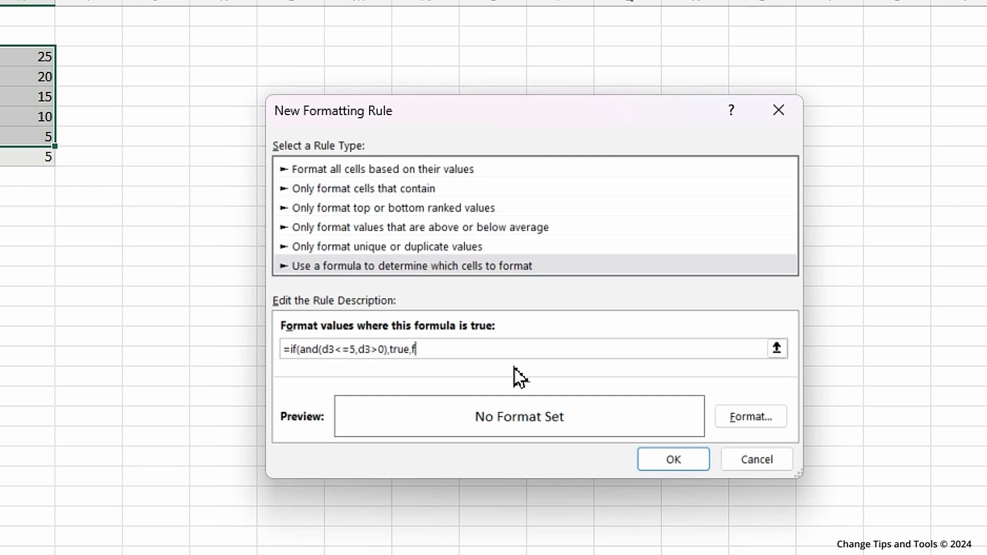
text(alse))
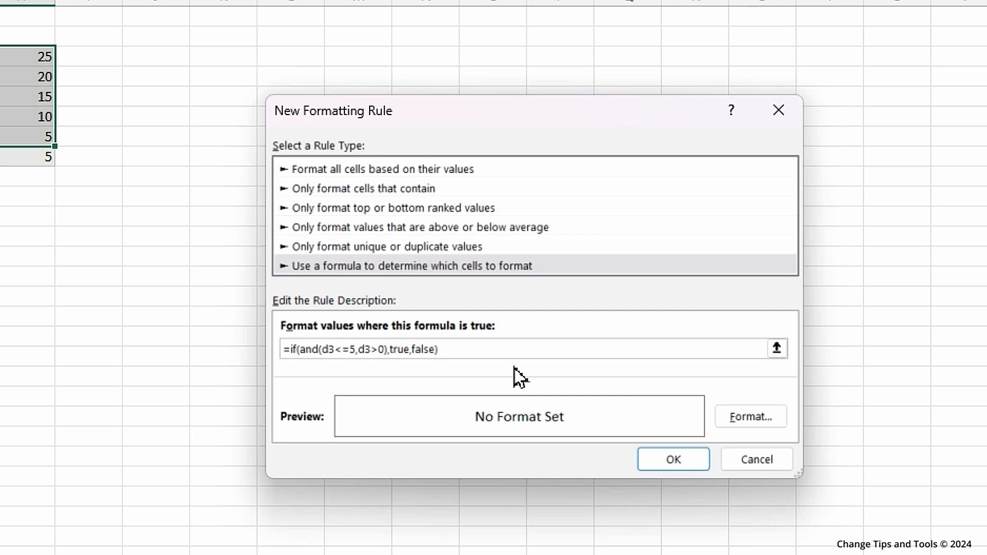
Give the rule for values up to 5 a bold font and a light green fill, and apply it to the matrix.
click(754, 424)
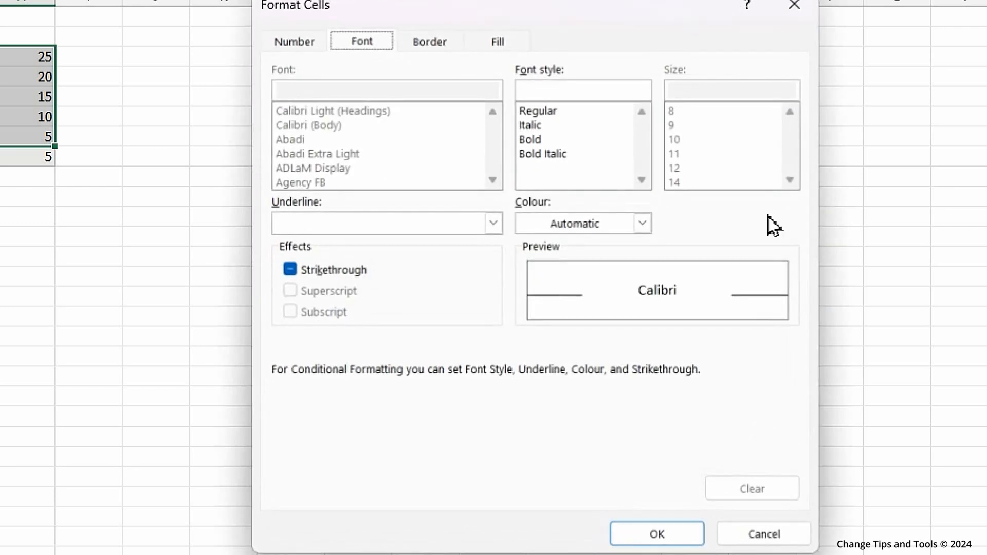
click(431, 47)
click(363, 44)
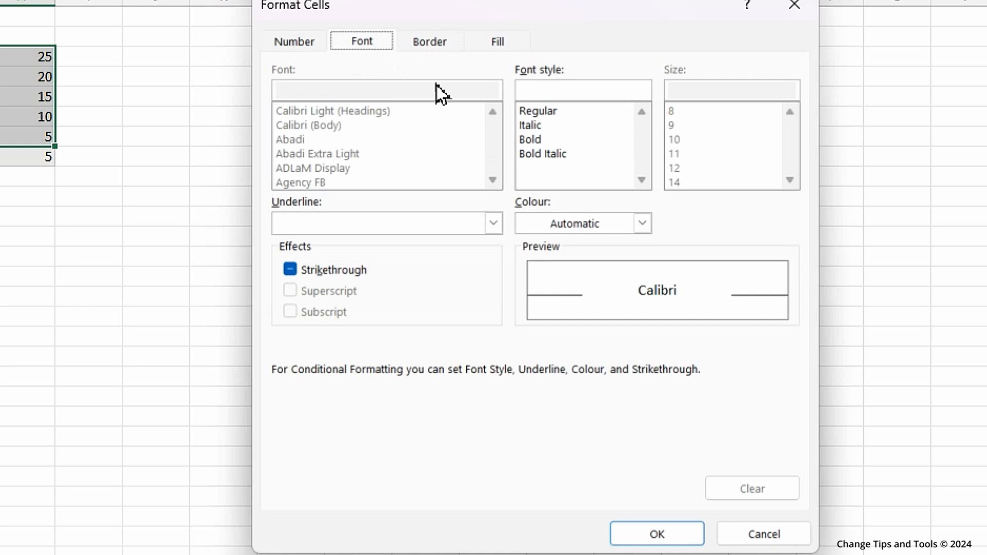
click(530, 140)
click(492, 45)
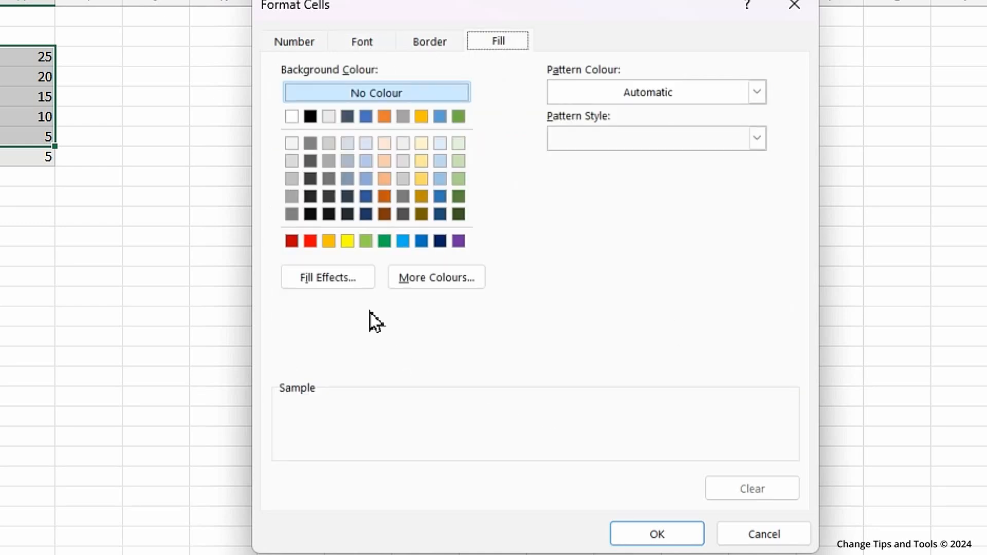
click(365, 241)
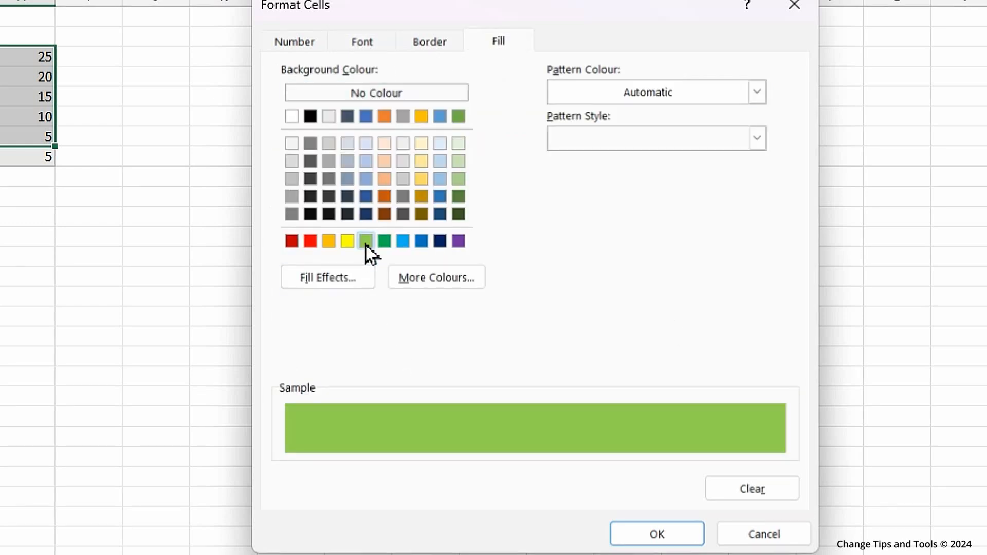
click(653, 538)
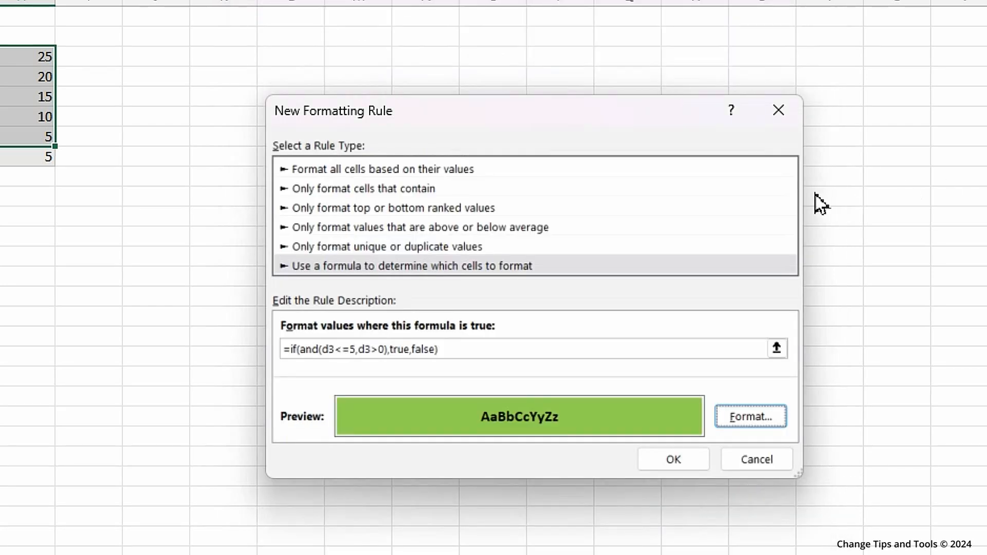
click(675, 466)
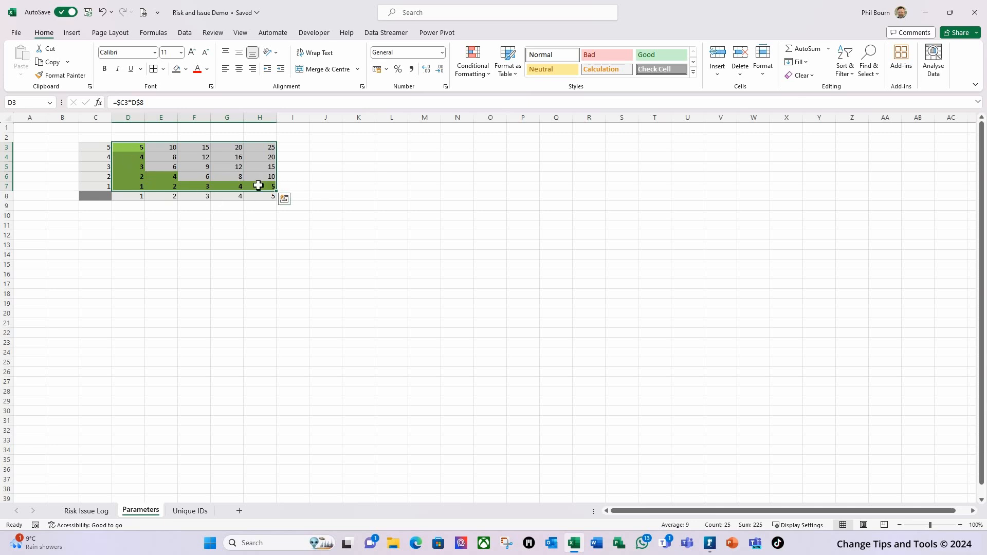
Start a second formula-based conditional formatting rule for D3:H7 with the formula =if(and(d3>5,d3<=10),true,false).
click(489, 80)
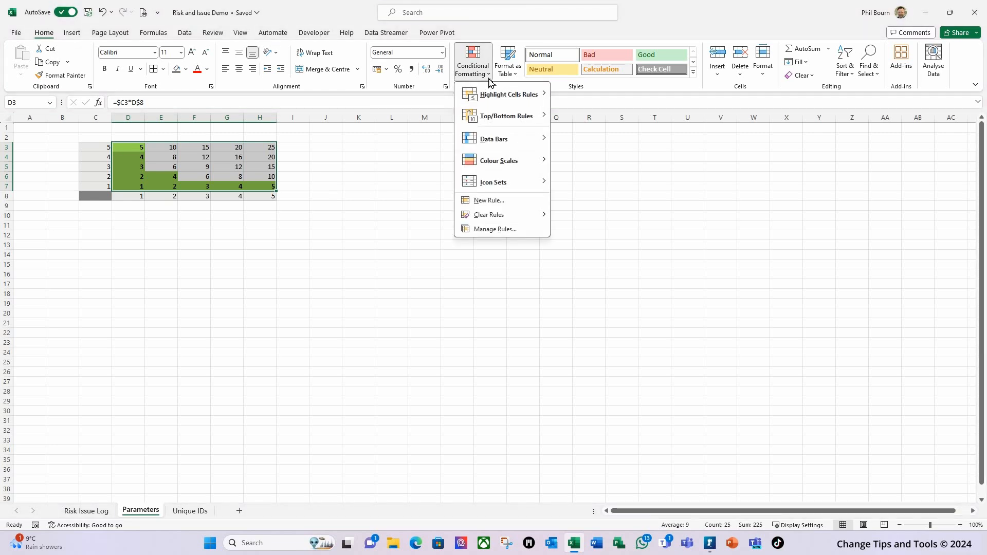
click(493, 202)
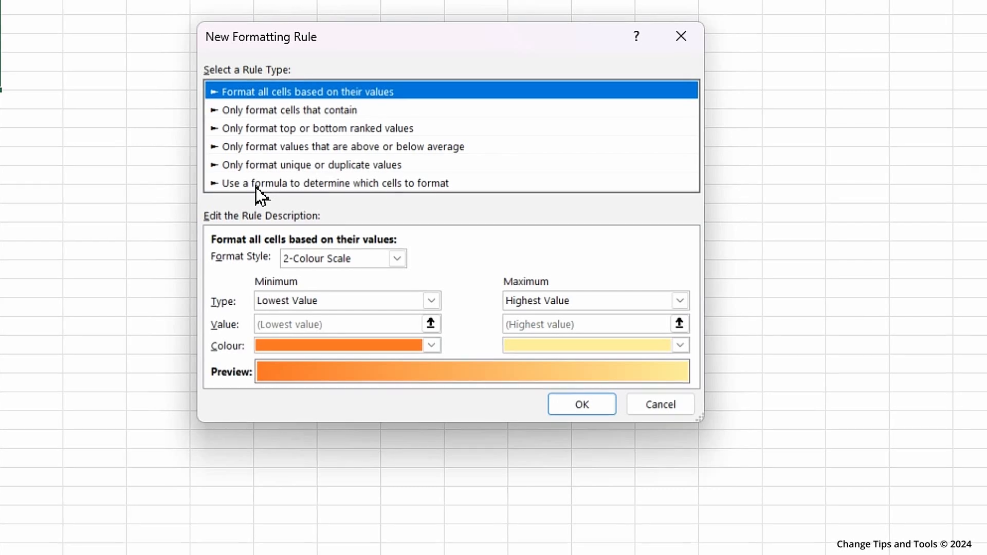
click(410, 239)
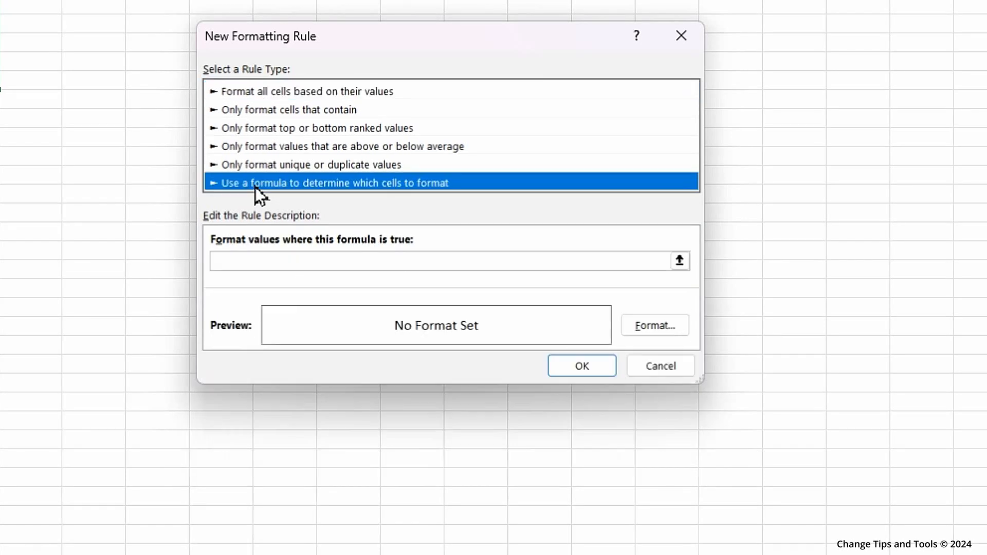
click(272, 261)
text(=if(and()
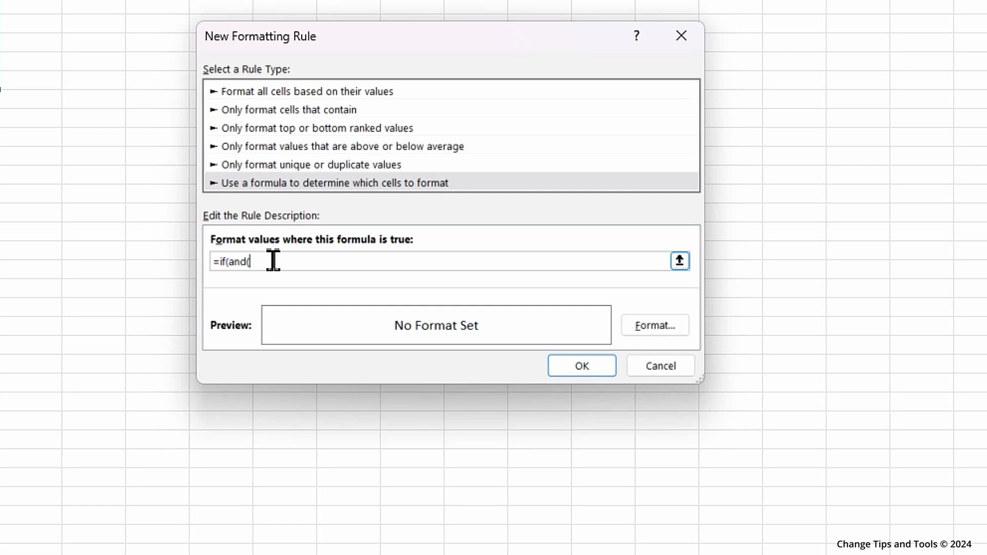
text(d3>5,d3<=10),tr)
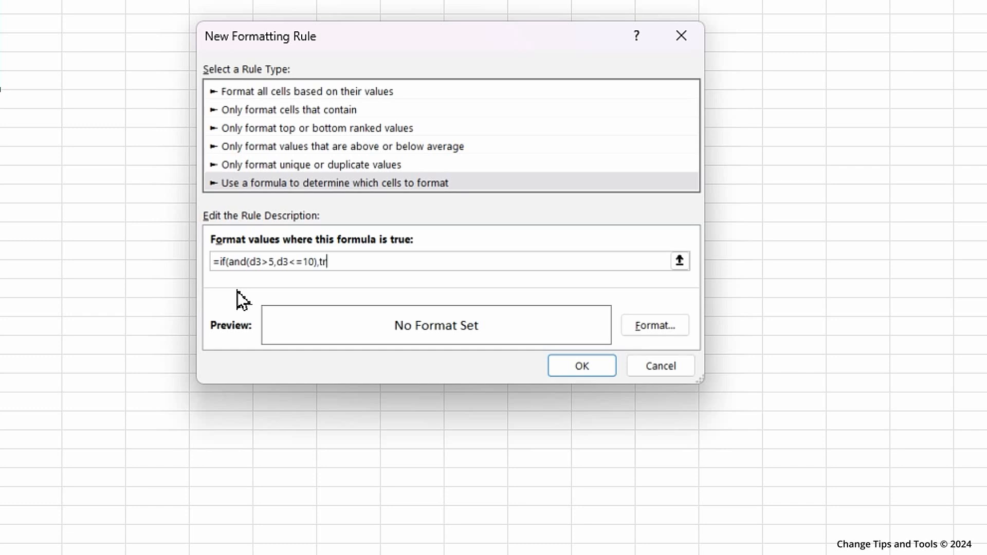
text(ue,false))
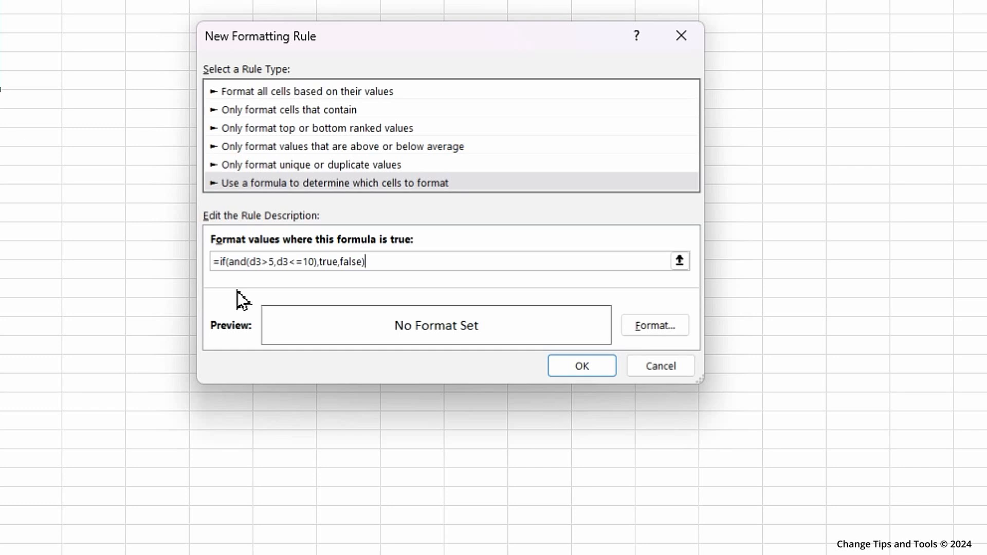
Give the rule for values above 5 up to 10 a yellow fill and bold font, and apply it to the matrix.
click(650, 326)
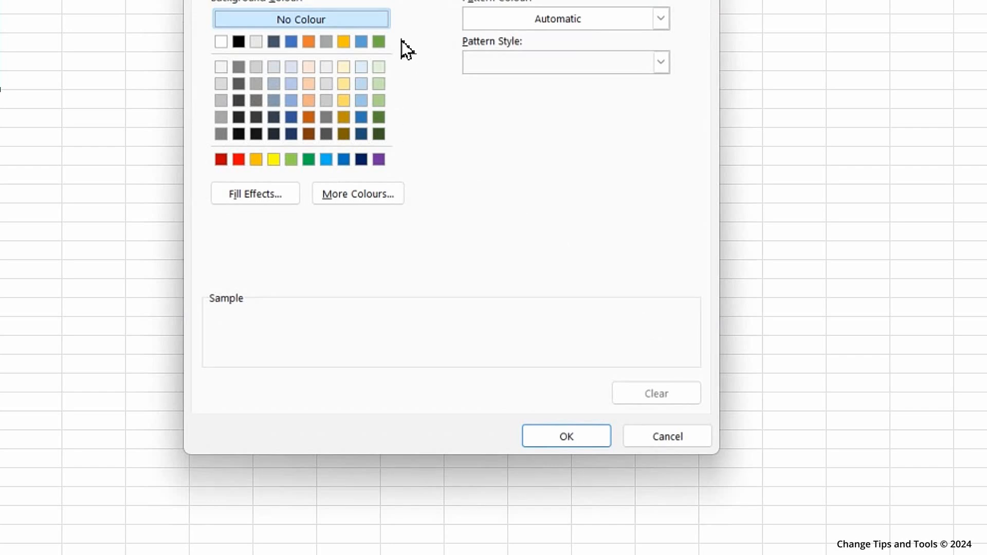
click(273, 159)
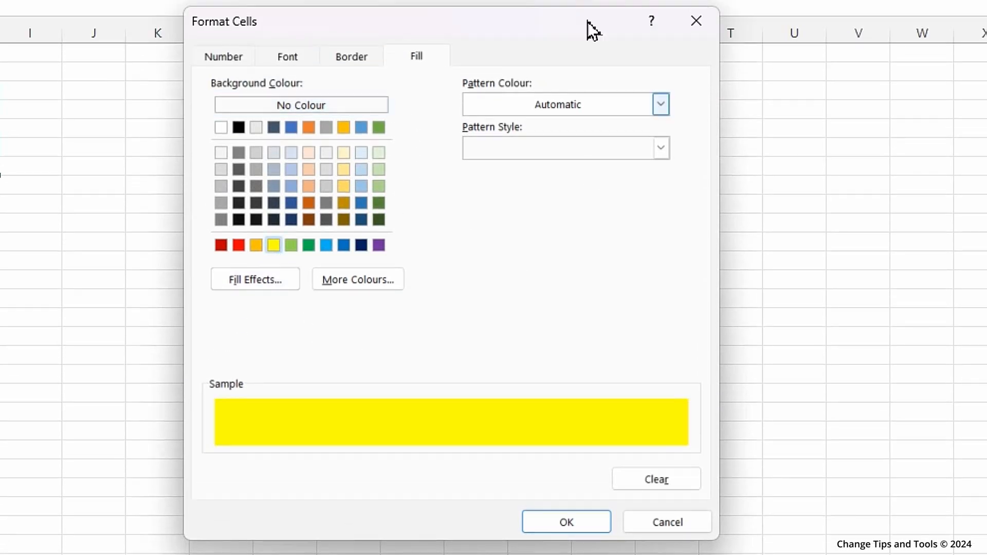
click(286, 59)
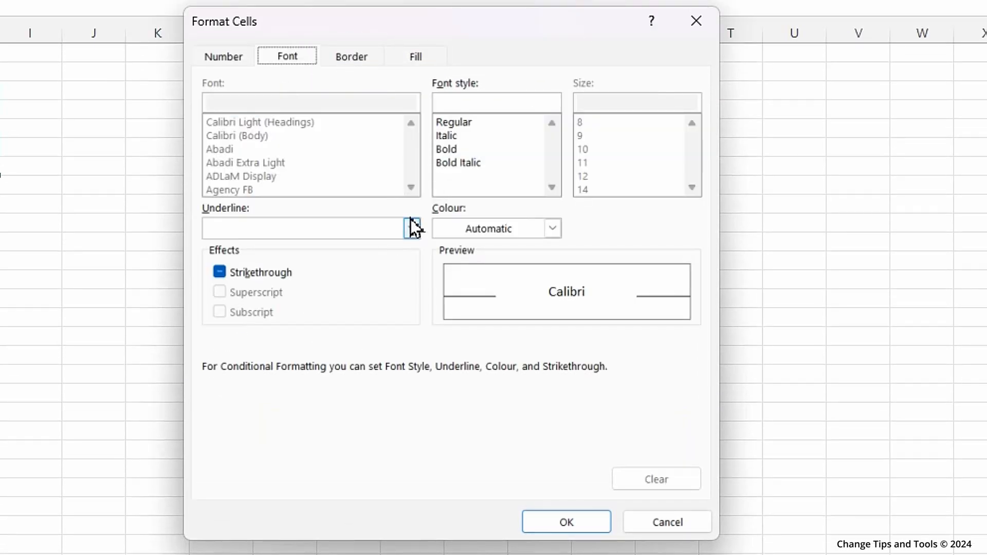
click(447, 149)
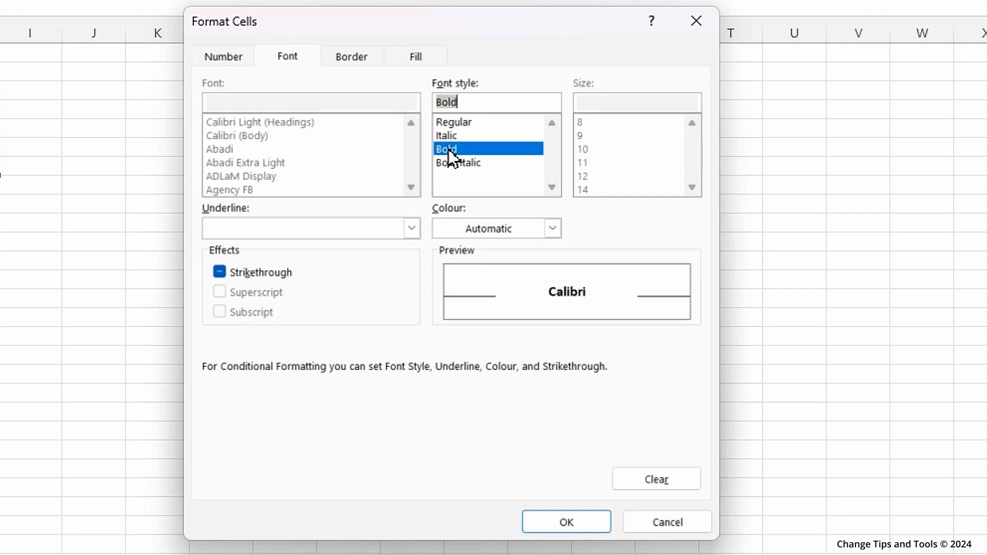
click(580, 525)
click(582, 452)
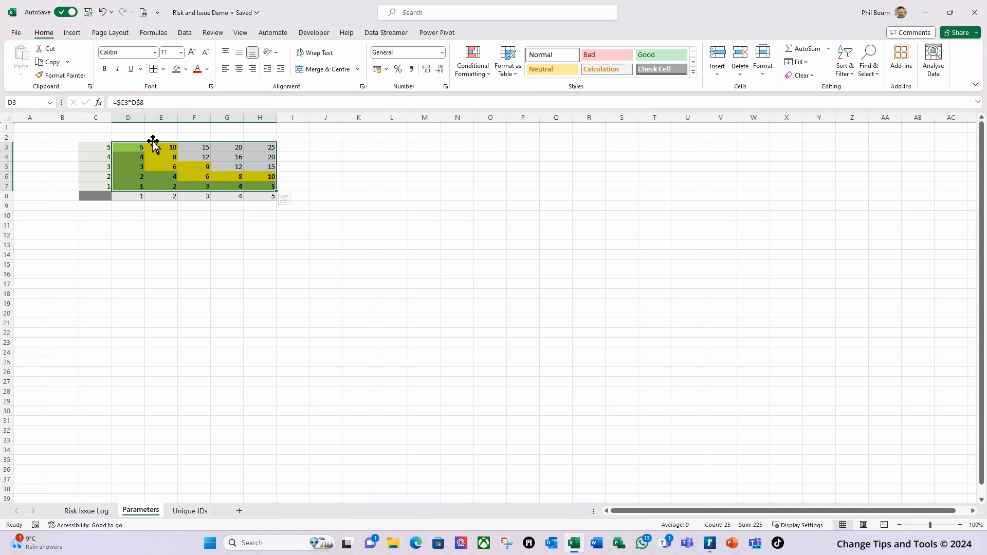
Start a third formula-based conditional formatting rule for D3:H7 with the formula =if(and(d3>10,d3<=16),true,false).
click(489, 76)
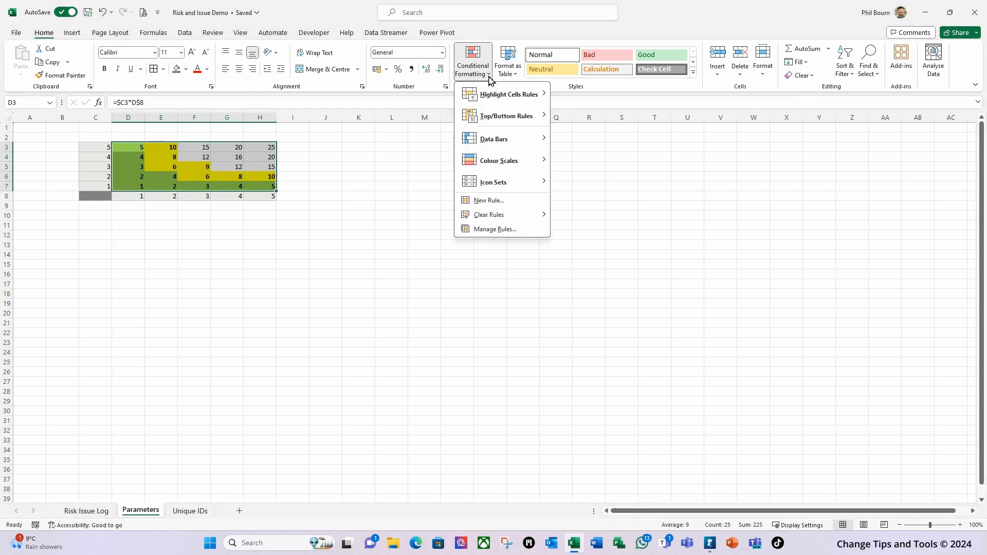
click(488, 201)
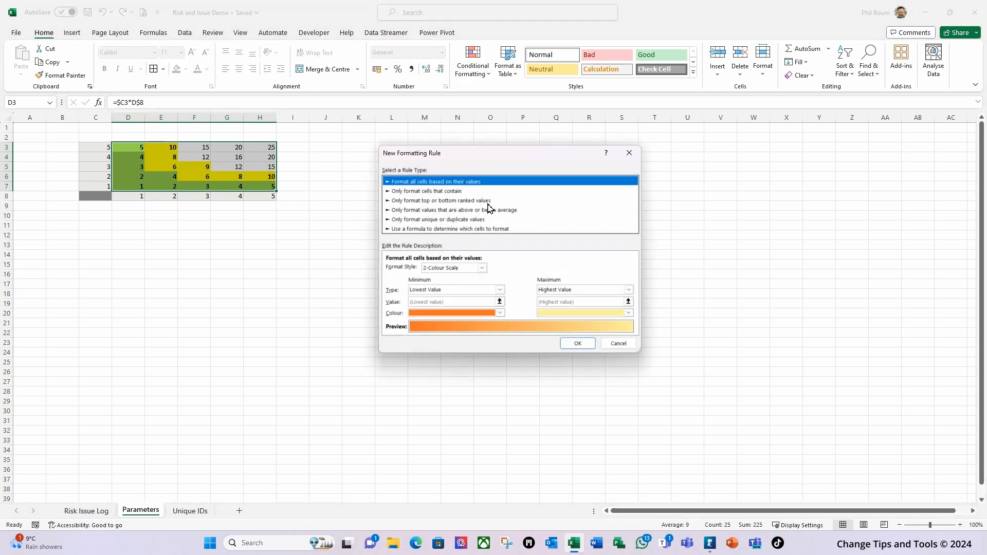
click(428, 229)
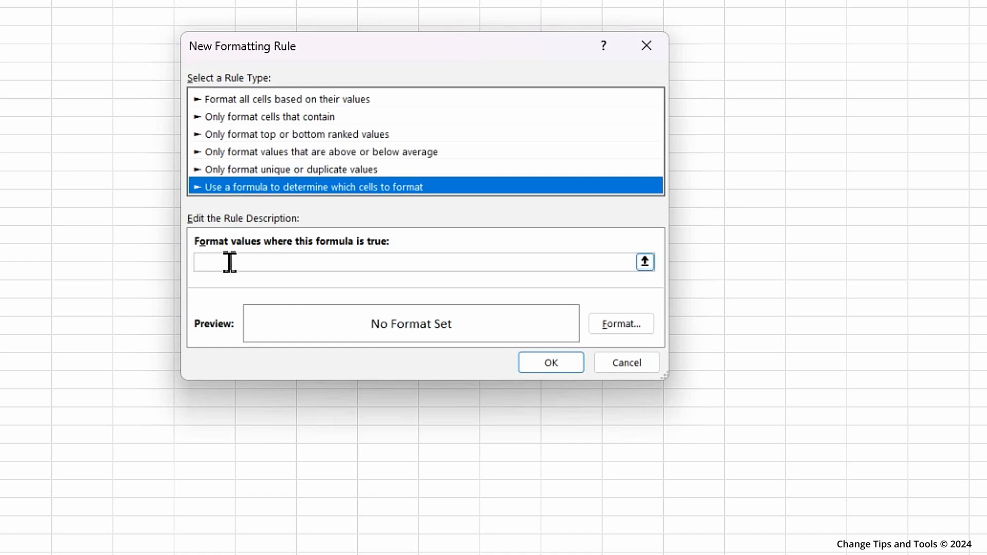
click(400, 268)
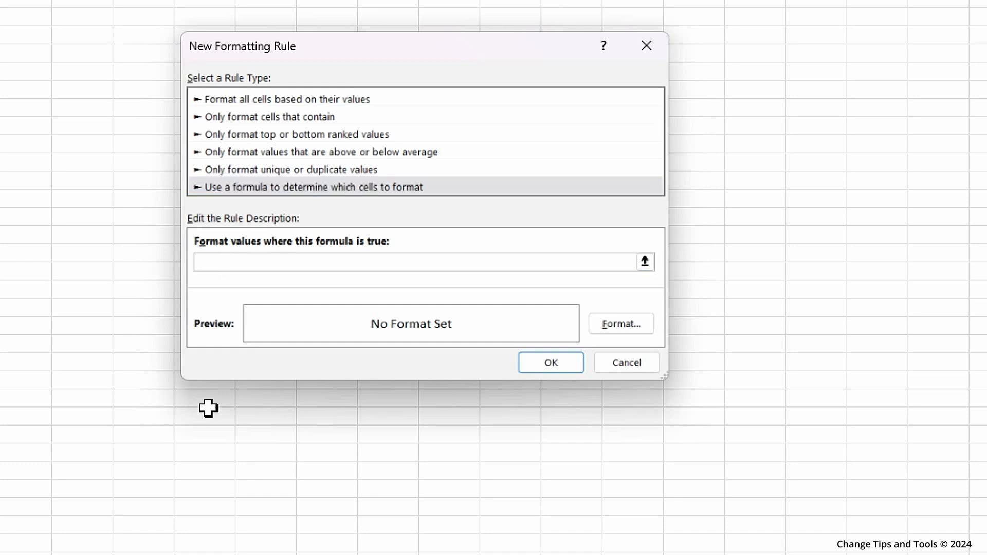
text(=)
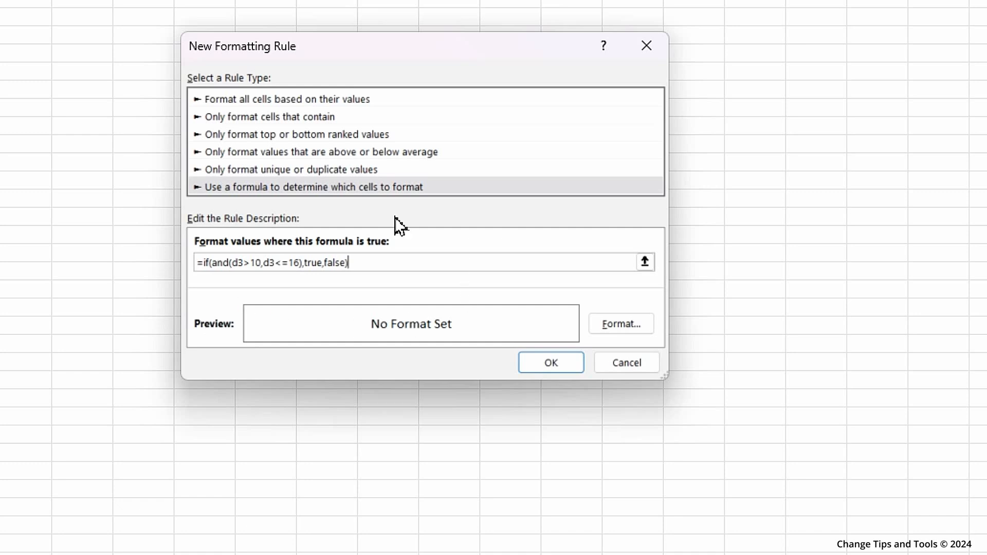
Give the rule for values above 10 up to 16 a bold font and gold fill, and apply it to the matrix.
click(601, 325)
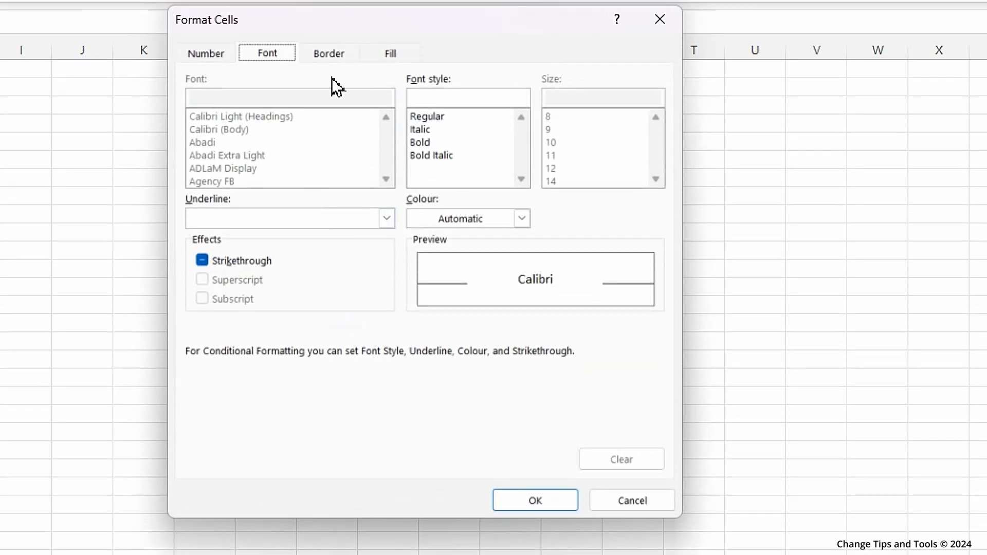
click(422, 143)
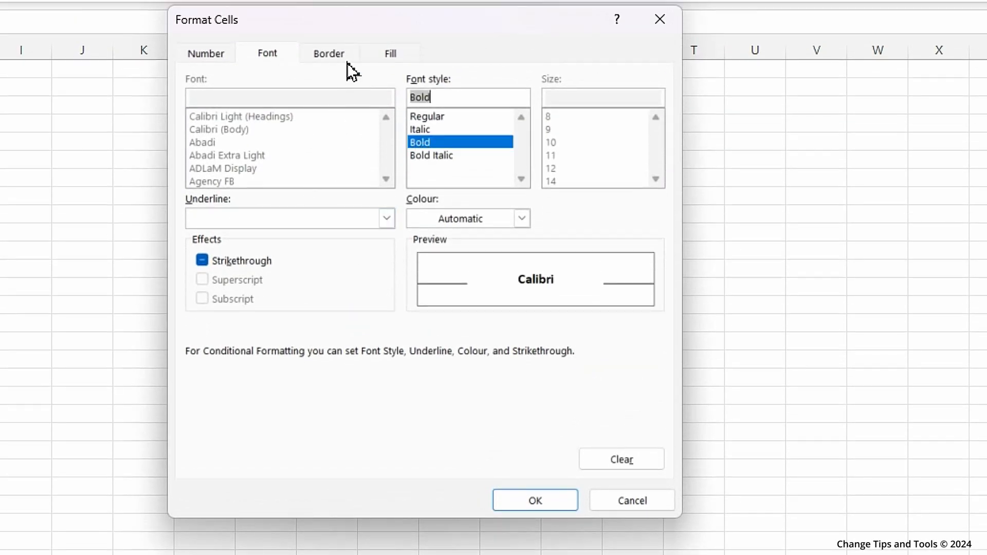
click(384, 53)
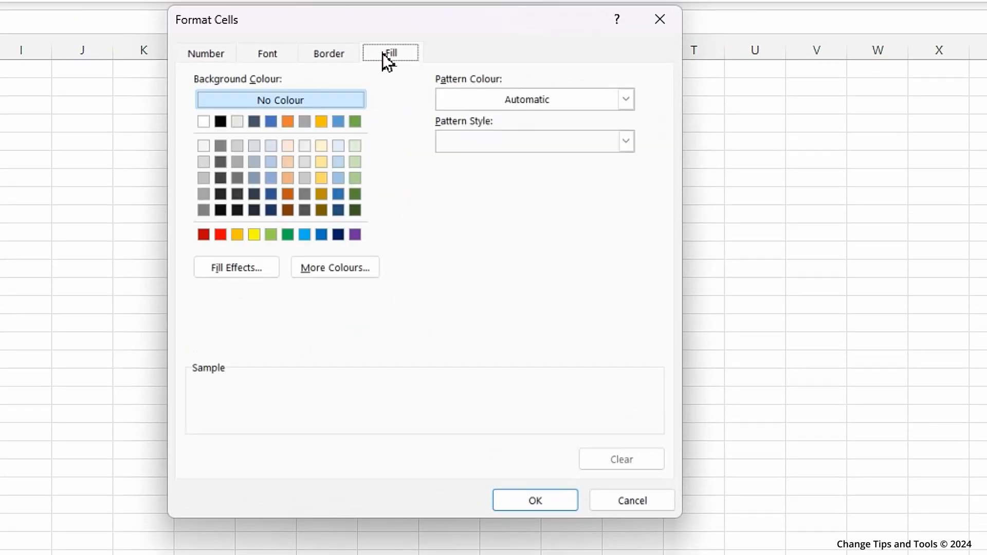
click(322, 124)
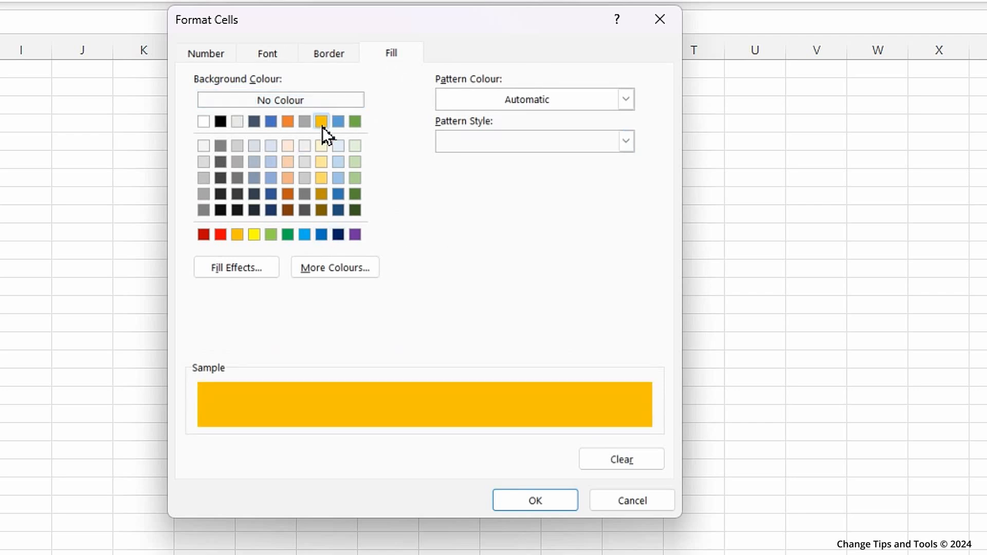
click(549, 503)
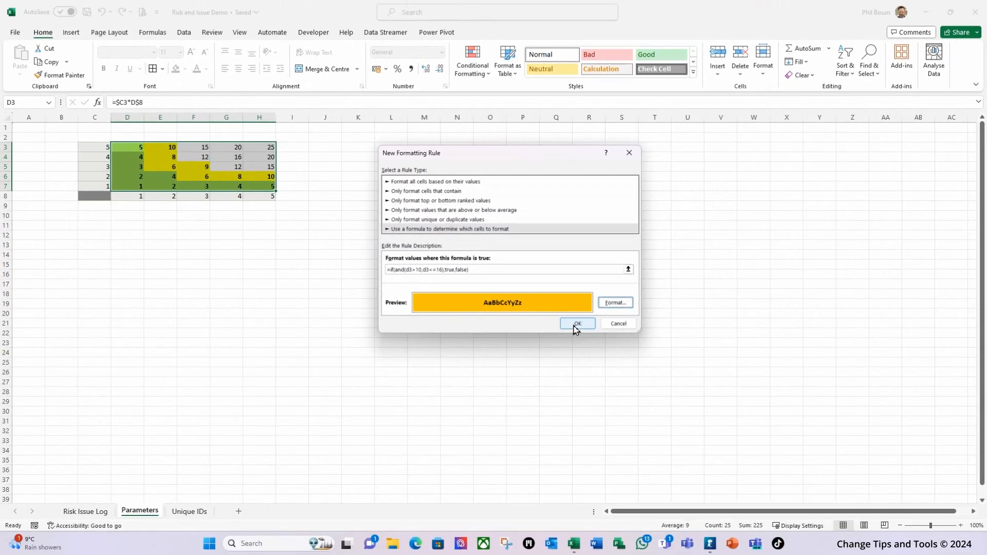
click(548, 433)
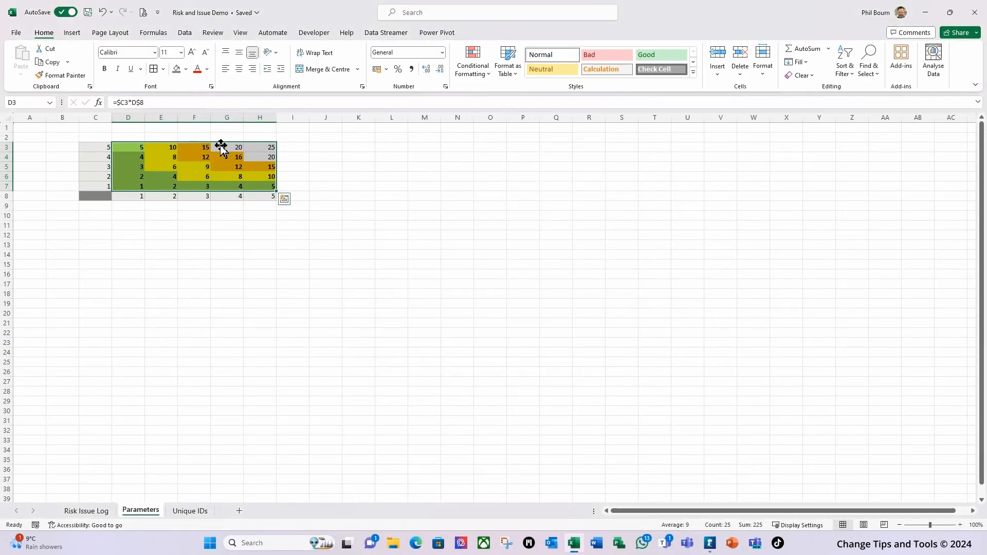
Start a fourth formula-based conditional formatting rule for D3:H7 with the formula =if(d3>16,true,false).
click(489, 80)
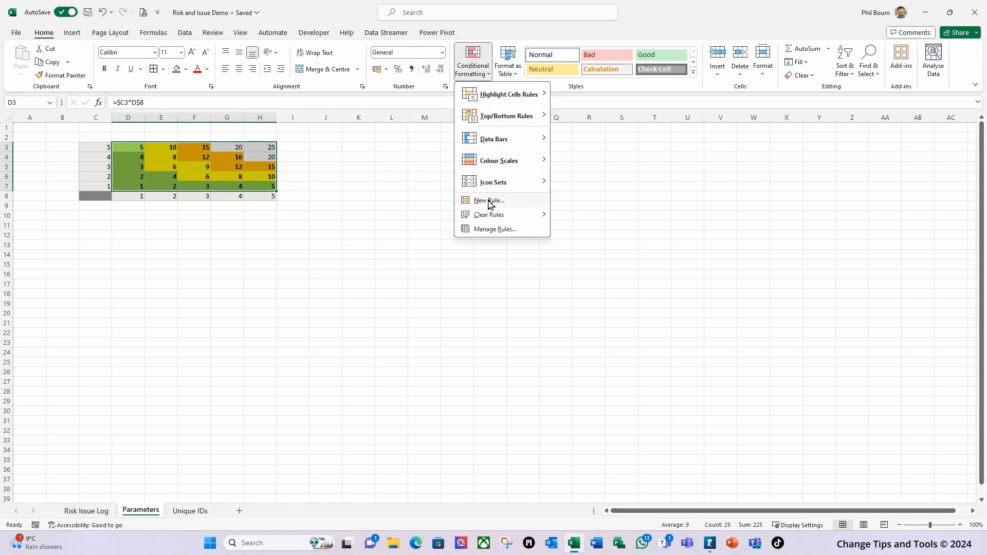
click(490, 200)
click(469, 218)
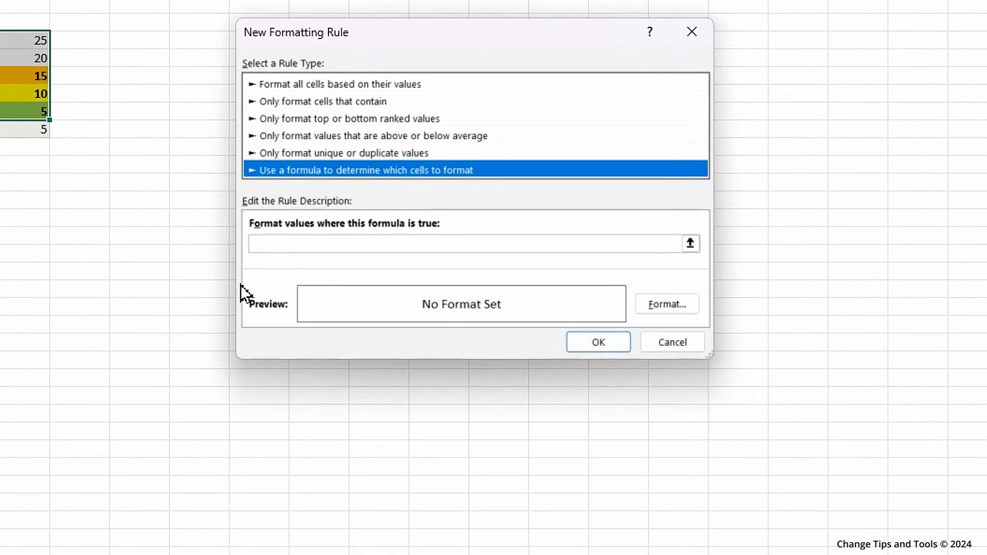
click(281, 247)
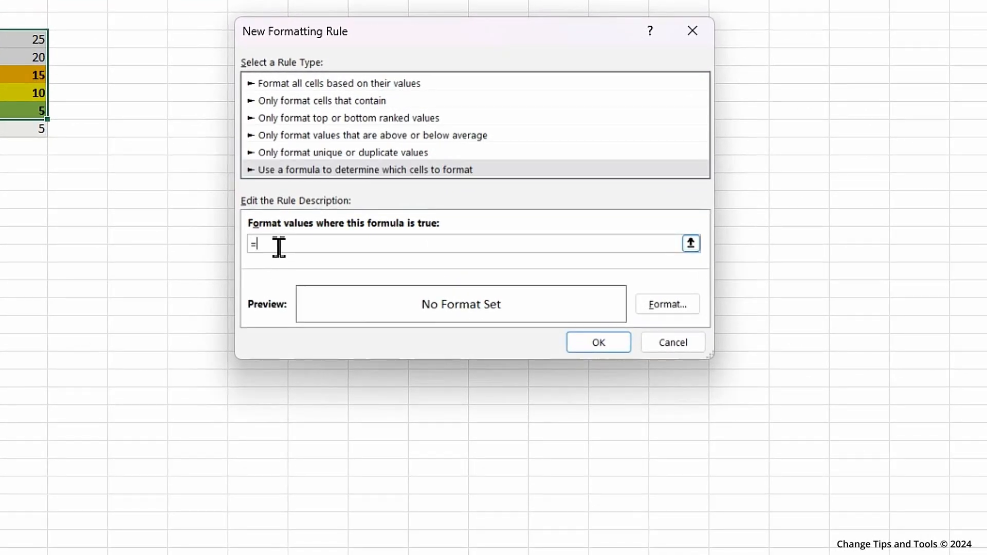
text(=if(d3)
key(BackSpace)
key(BackSpace)
text(d3>16,true,false)
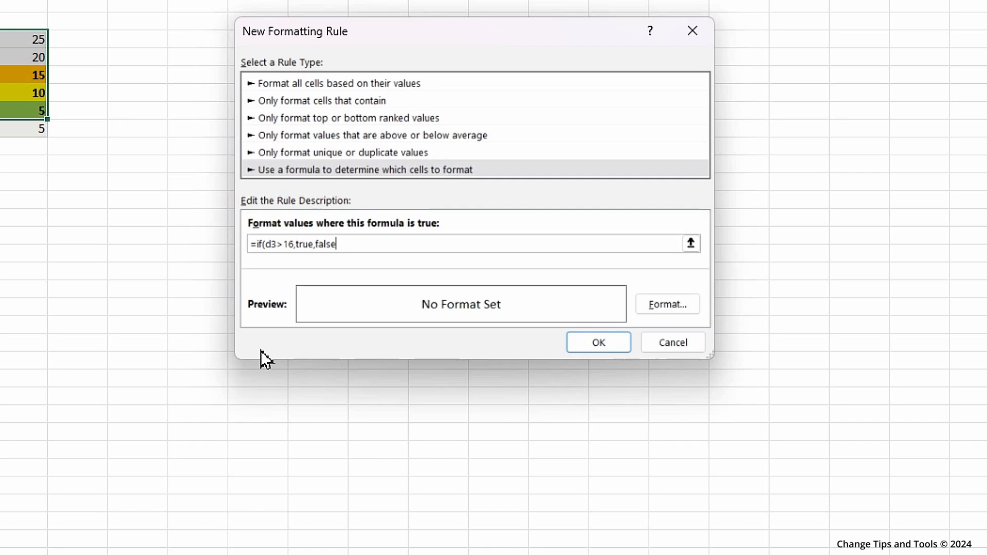
text())
Give the rule for values above 16 a red fill and bold white font, and apply it to the matrix.
click(667, 305)
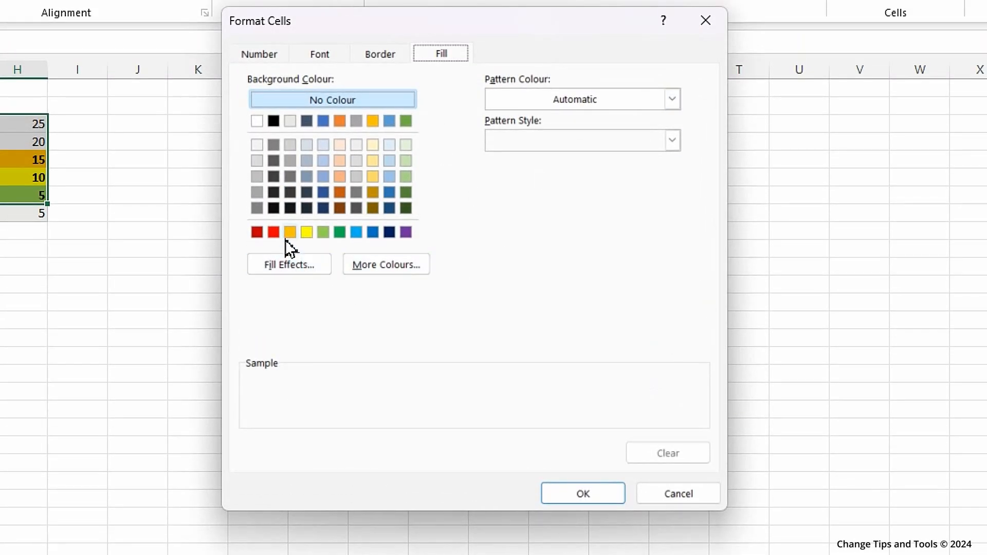
click(274, 232)
click(327, 54)
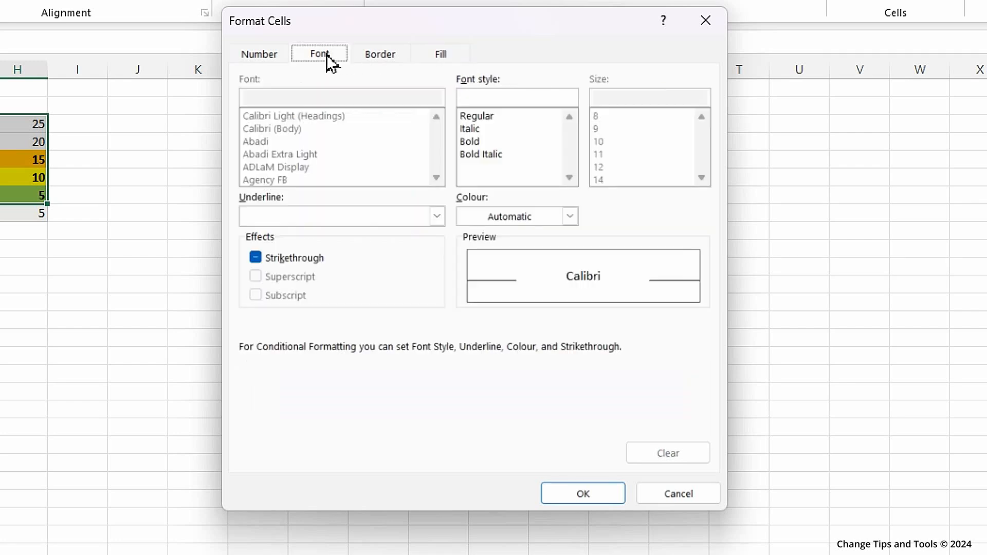
click(469, 142)
click(570, 218)
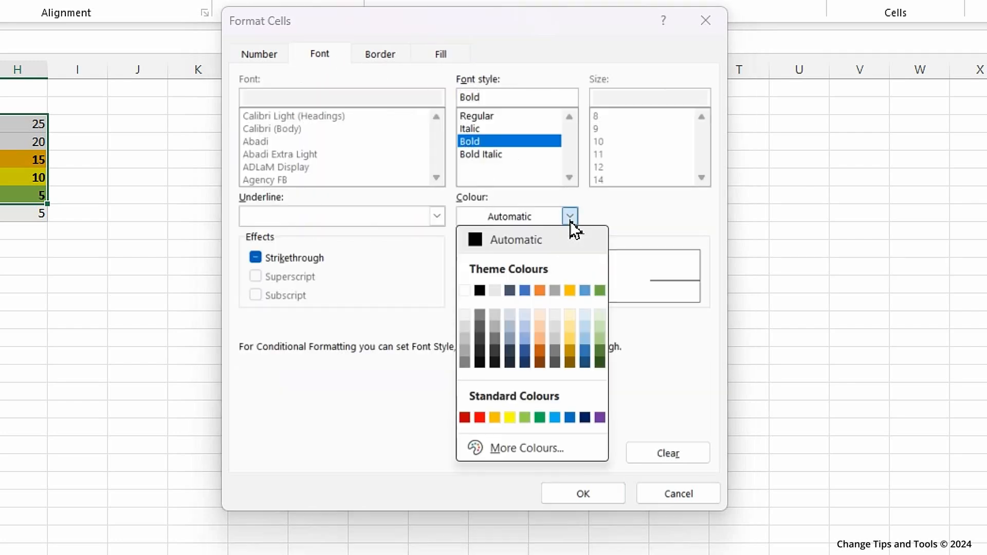
click(466, 292)
click(586, 497)
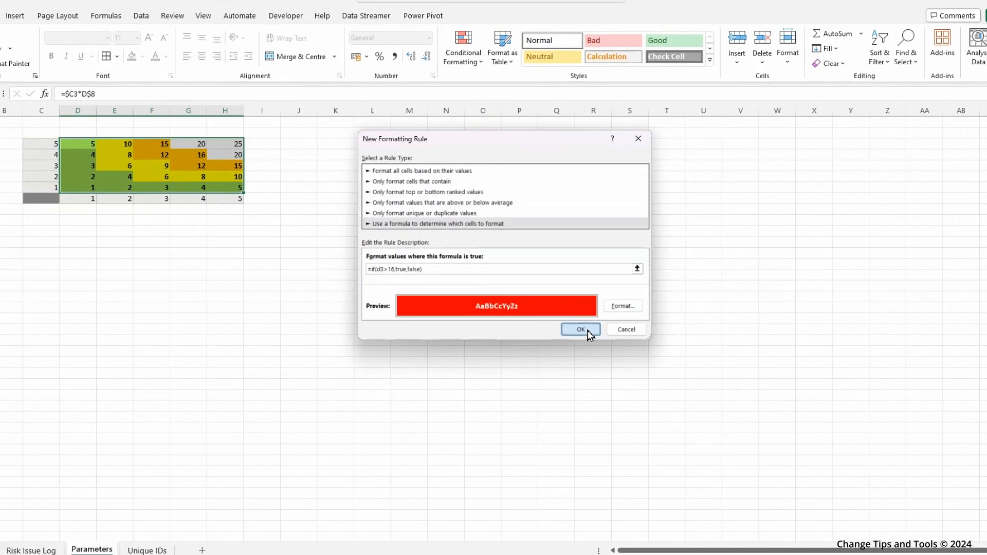
click(586, 332)
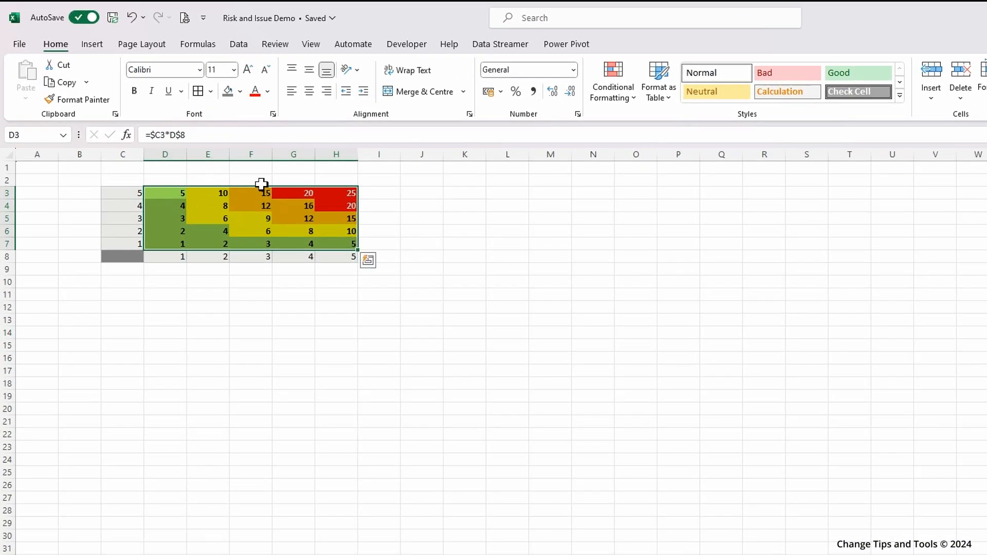
Add borders to all cells in D3:H7 and recolour their outline and inside lines grey.
click(198, 95)
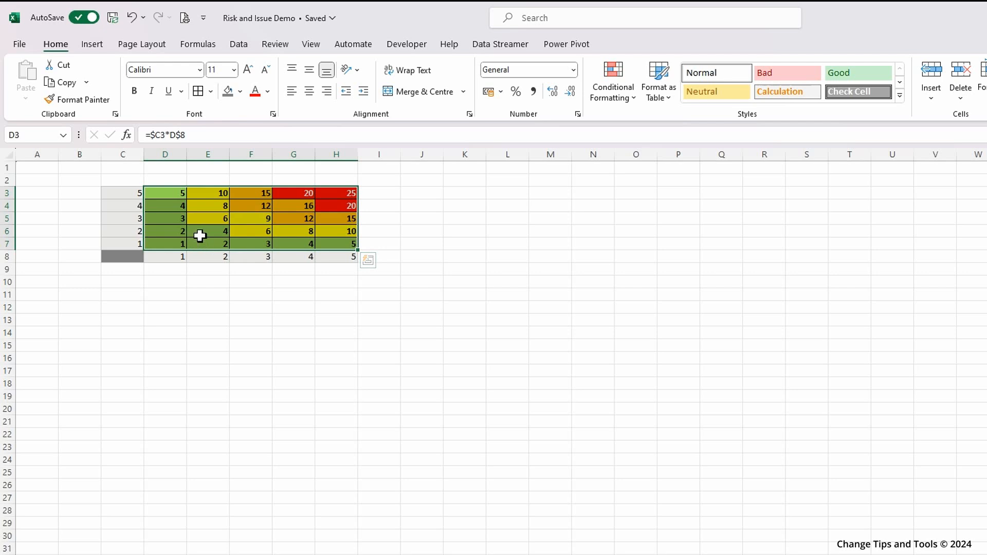
right_click(169, 210)
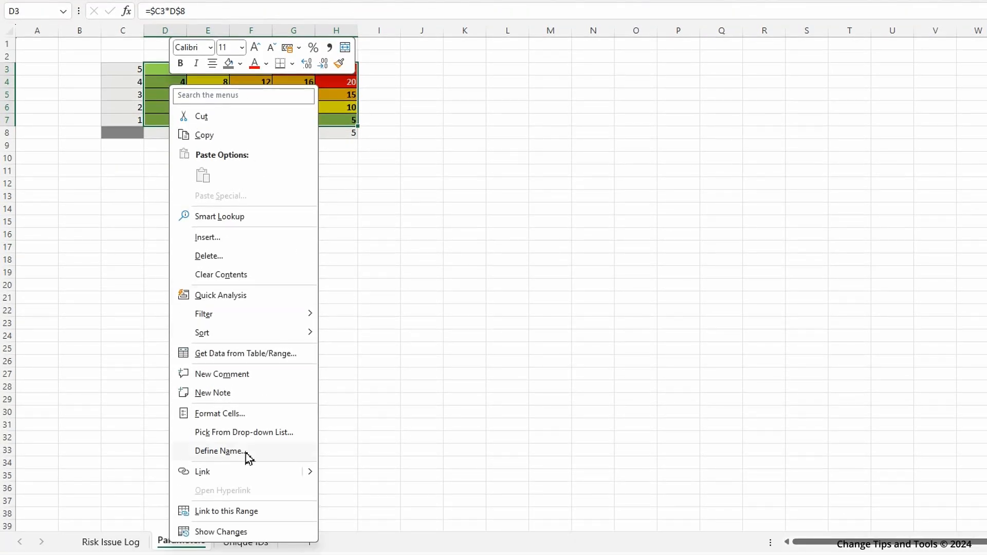
click(213, 414)
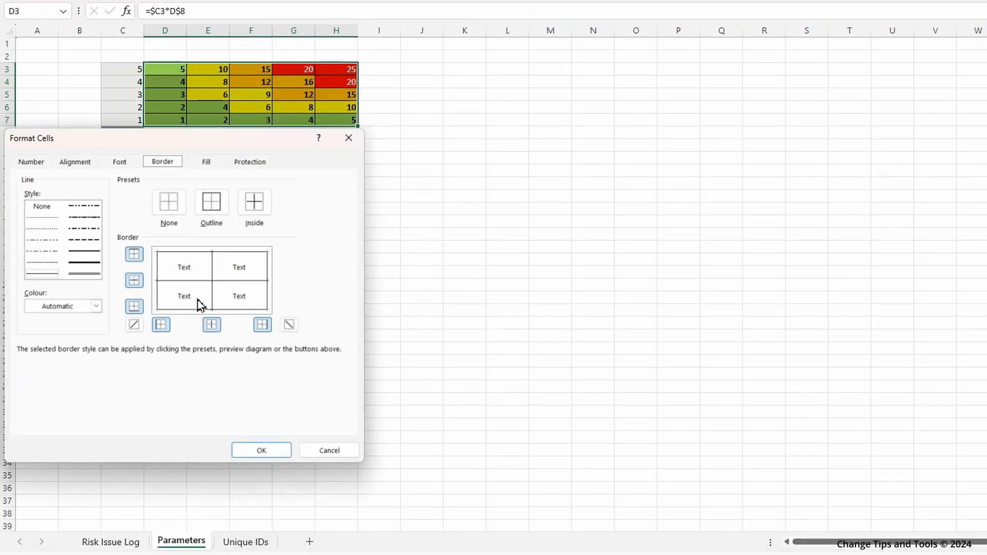
click(96, 307)
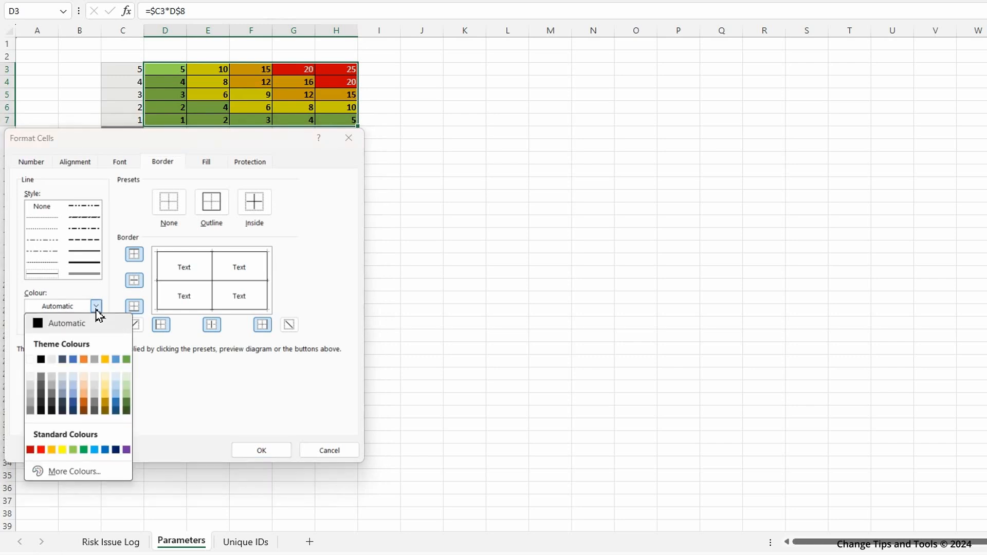
click(32, 404)
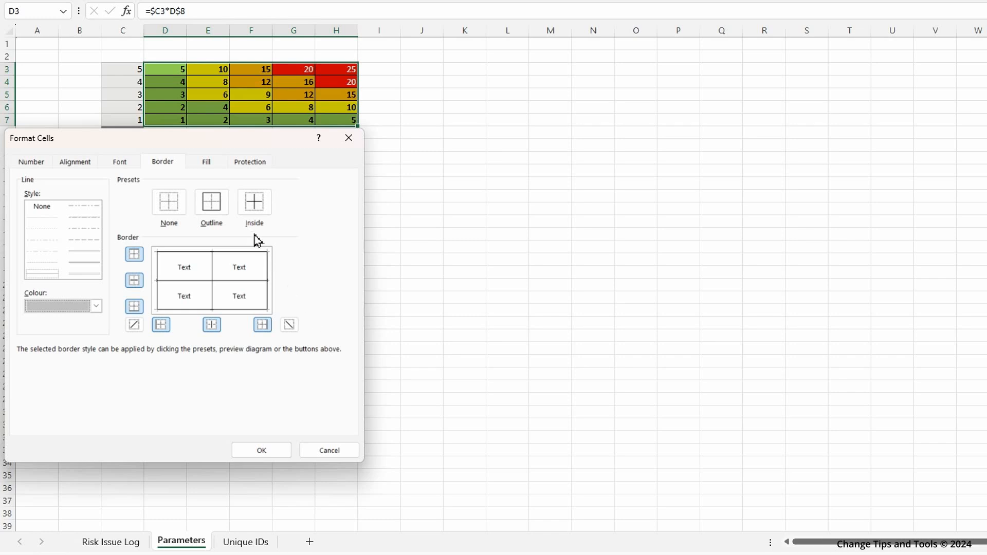
click(261, 210)
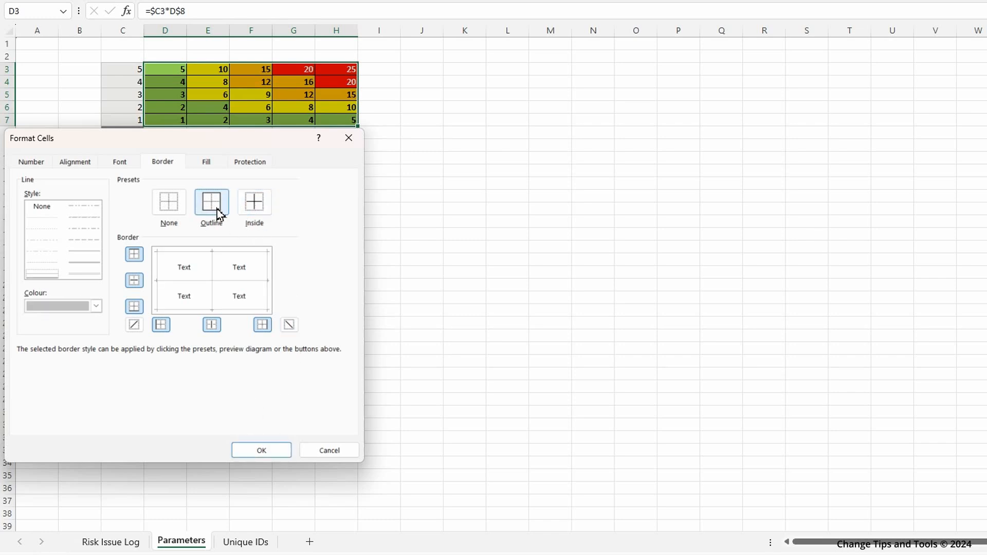
click(265, 451)
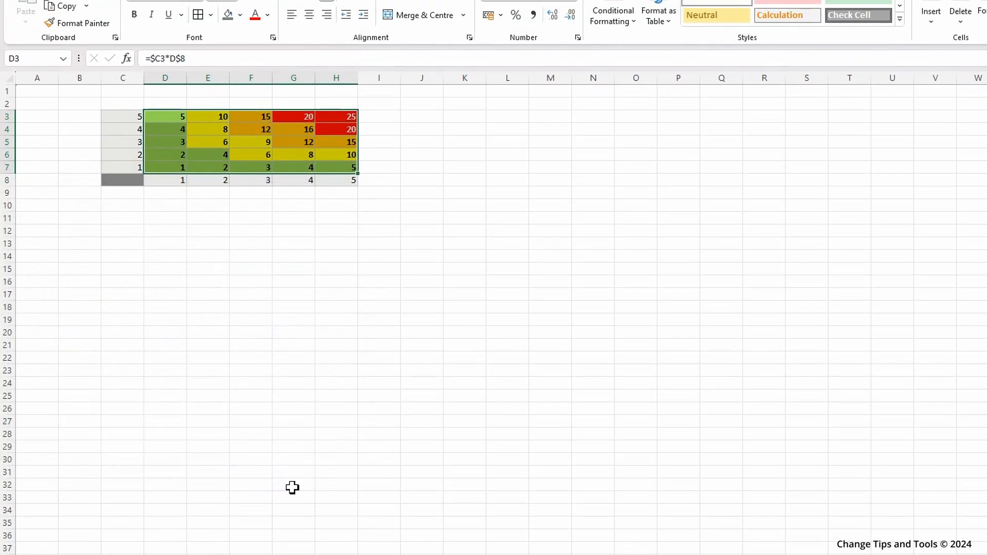
click(414, 296)
click(132, 301)
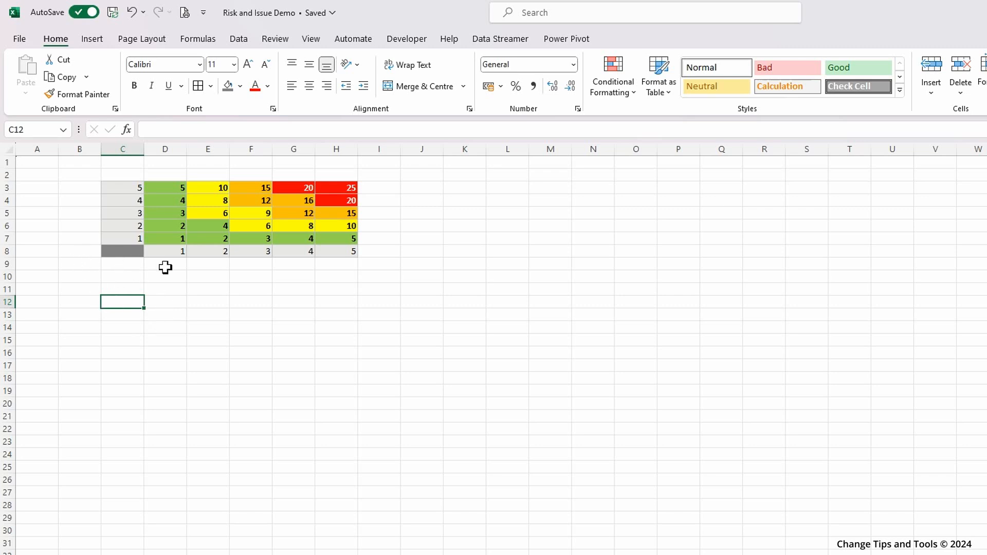
Put an outside border around the whole matrix including its scales, C3:H8.
drag(124, 186, 329, 252)
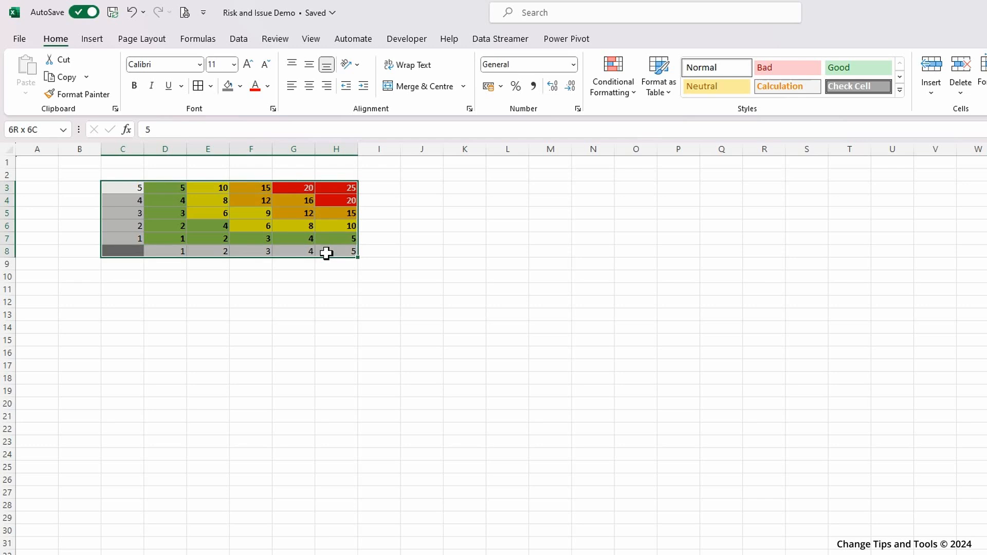
click(210, 85)
click(229, 259)
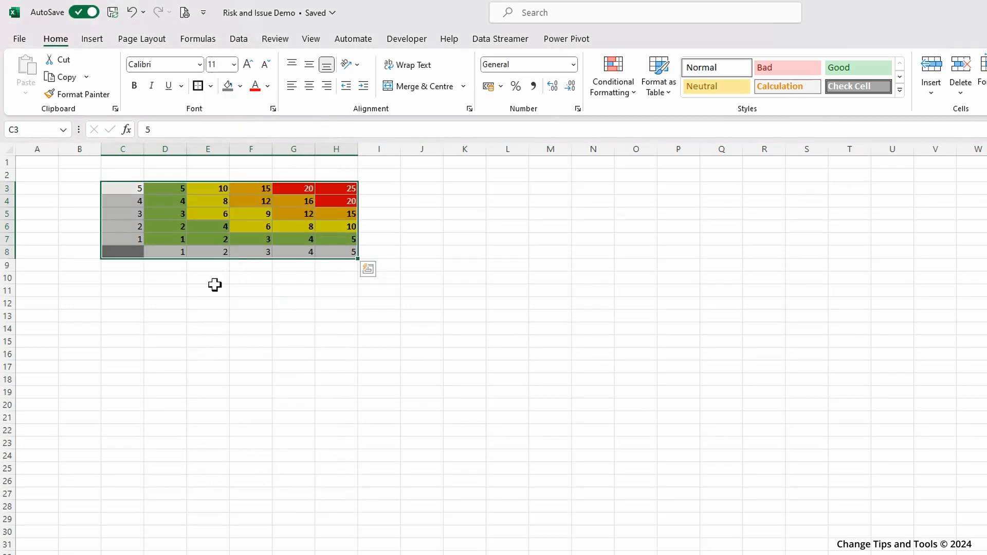
Add a text box reading IMPACT below the matrix, with bold text centred horizontally and vertically.
click(176, 315)
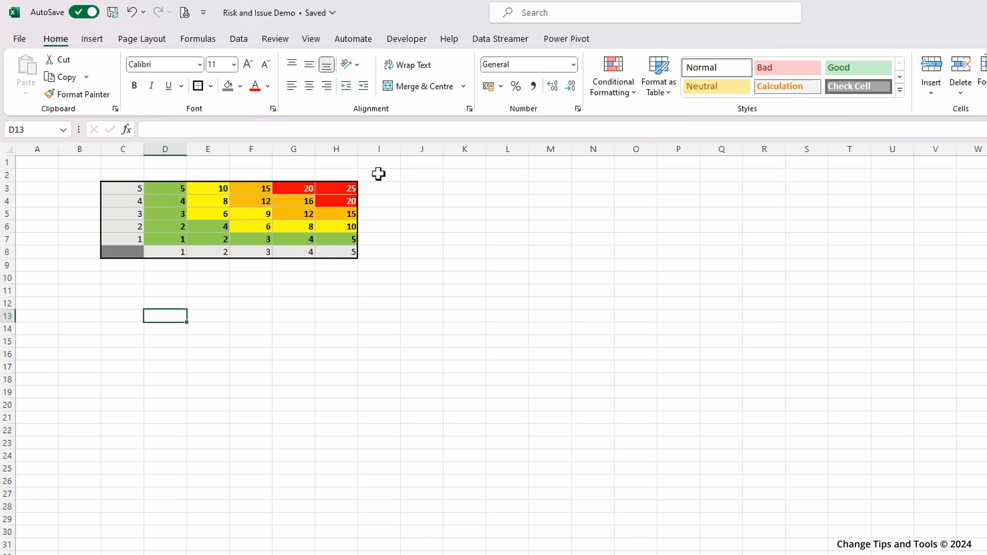
click(93, 39)
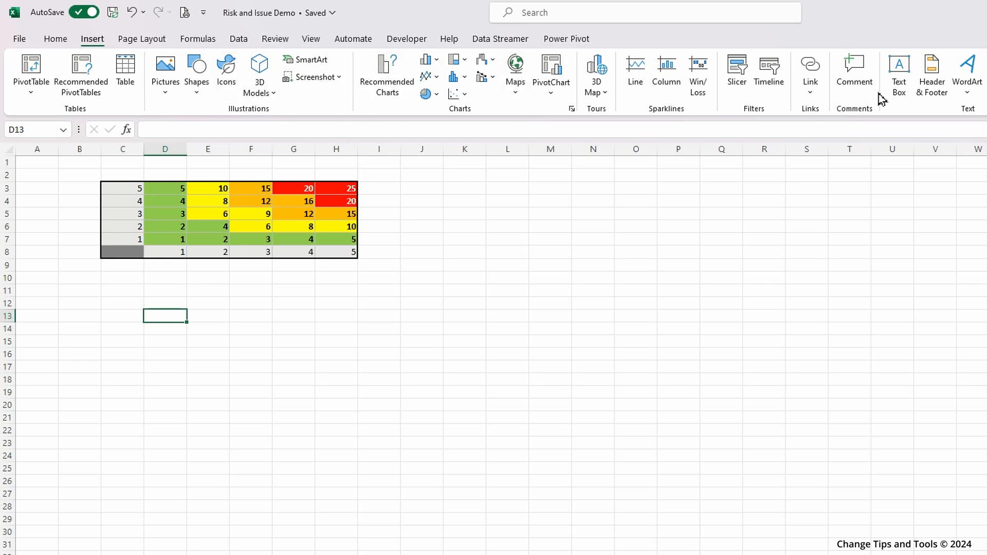
click(897, 82)
drag(167, 281, 309, 302)
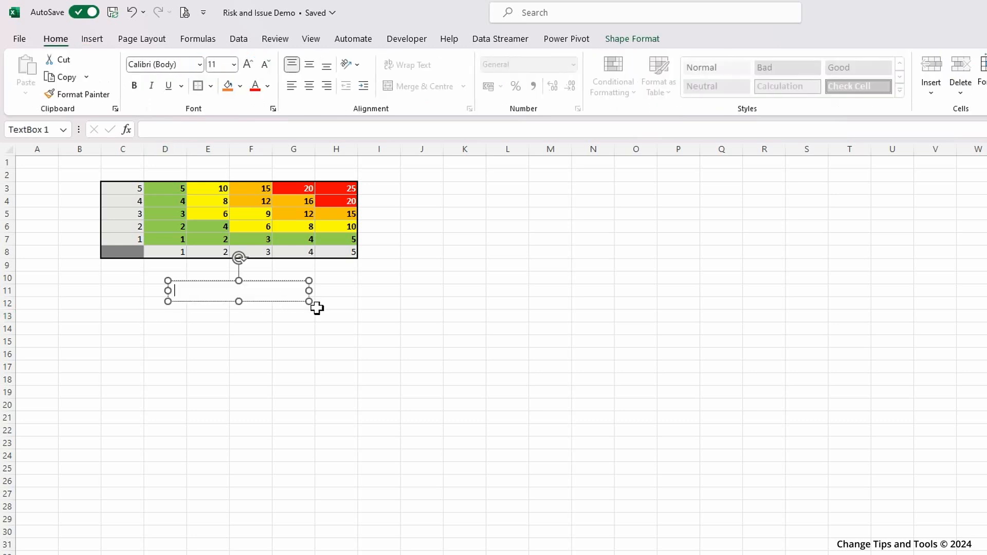
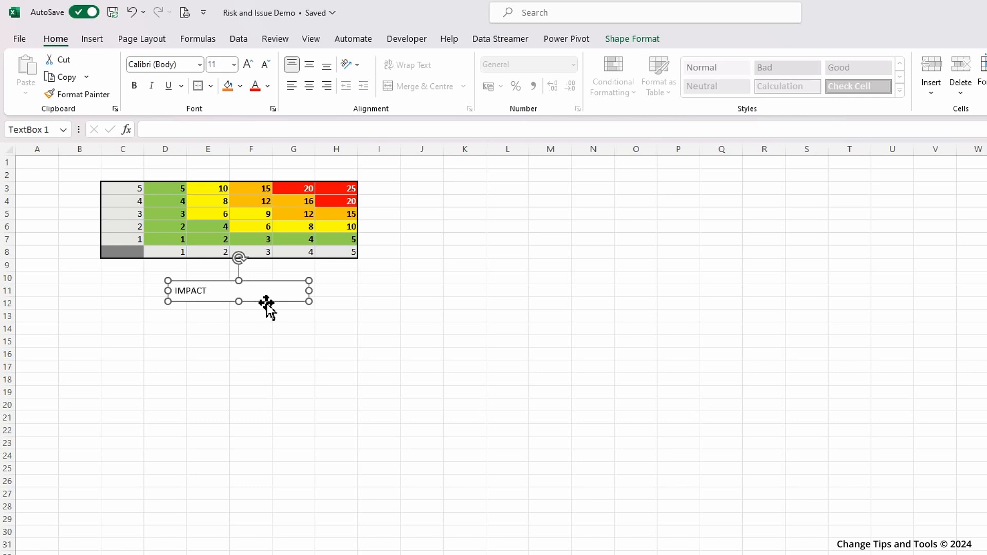
click(138, 92)
click(309, 90)
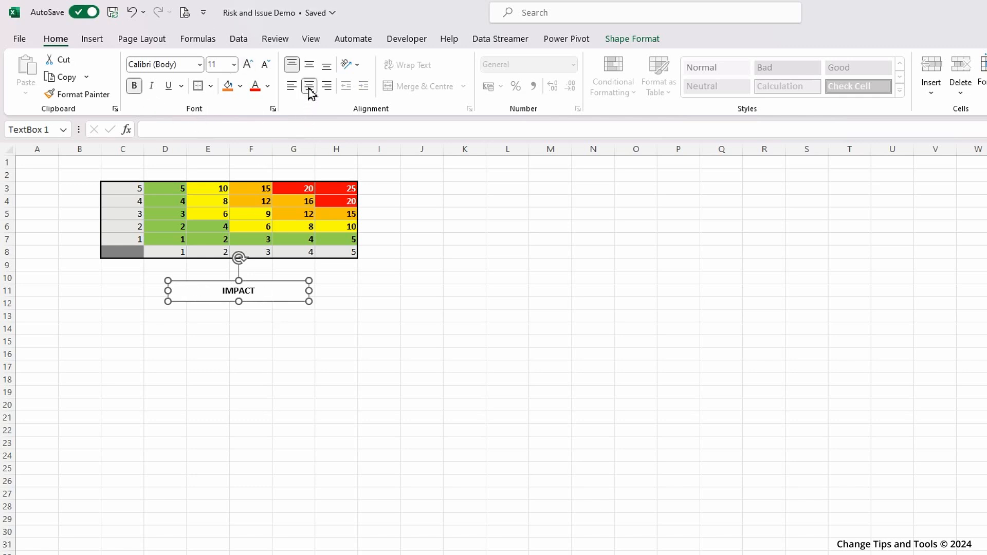
click(309, 64)
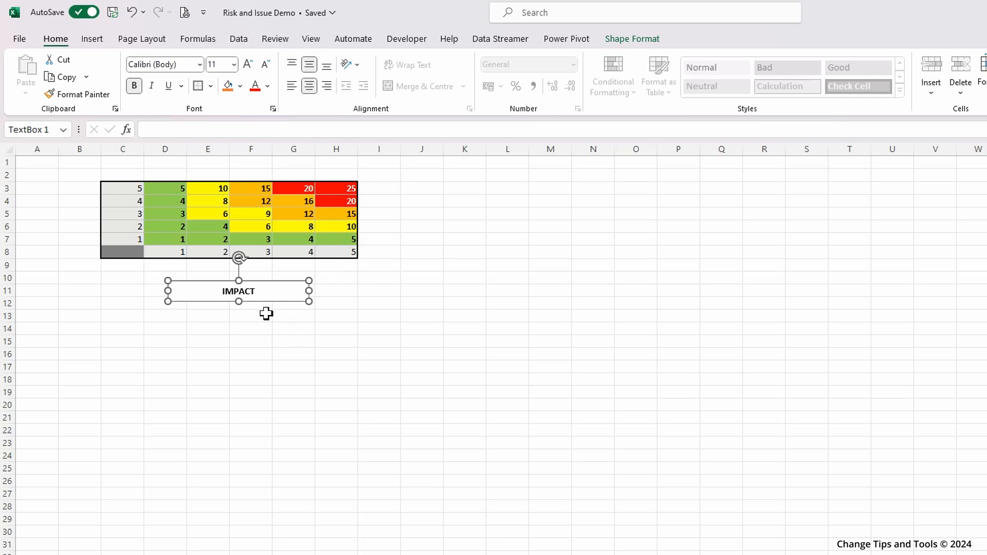
Remove the outline of the IMPACT text box and move it closer to the matrix.
click(623, 41)
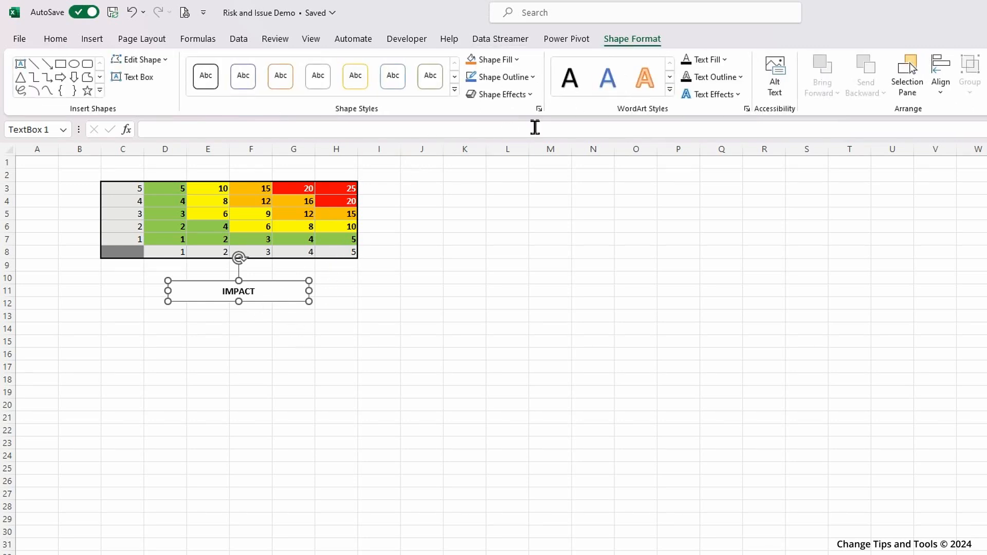
click(533, 78)
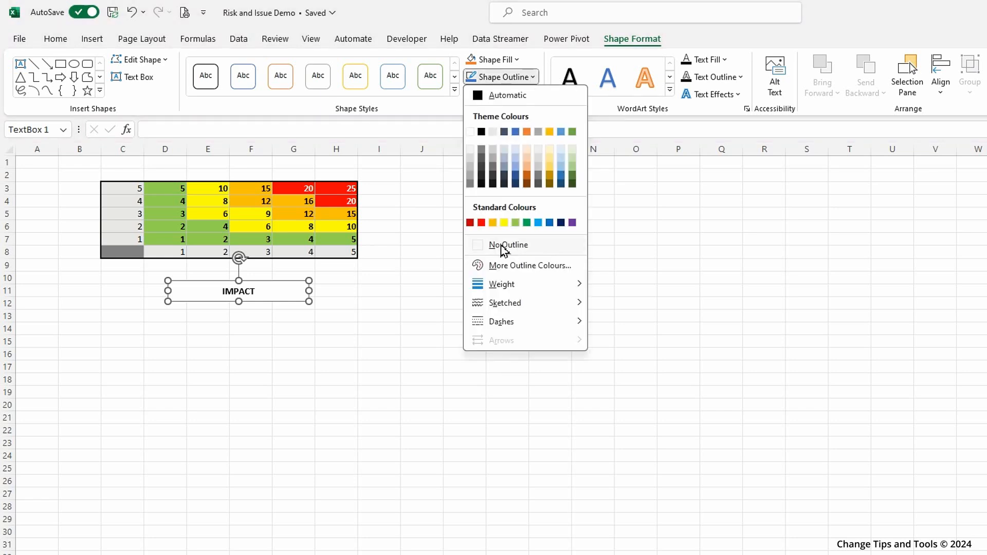
click(505, 248)
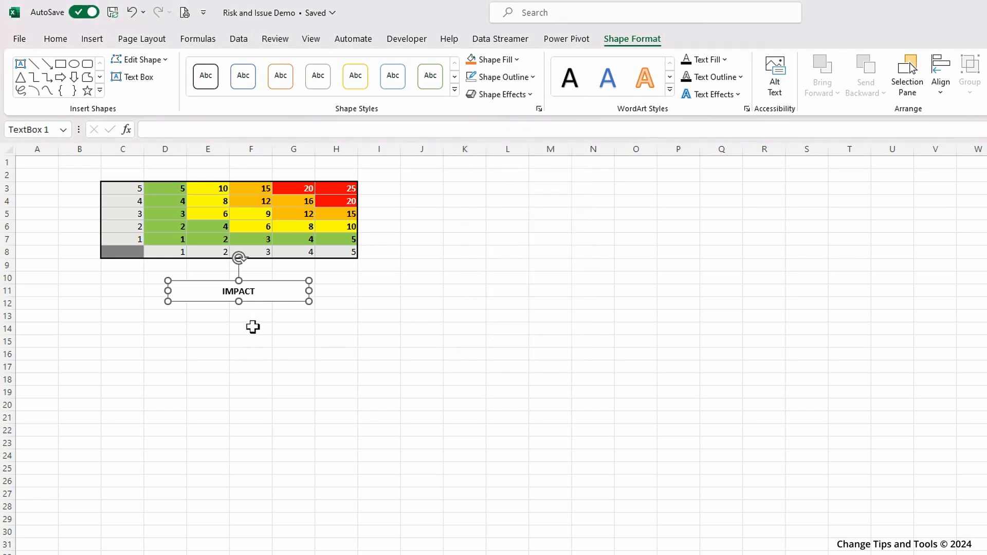
drag(271, 303, 260, 289)
click(379, 291)
Narrow columns C to H equally and centre their contents horizontally.
drag(169, 148, 348, 152)
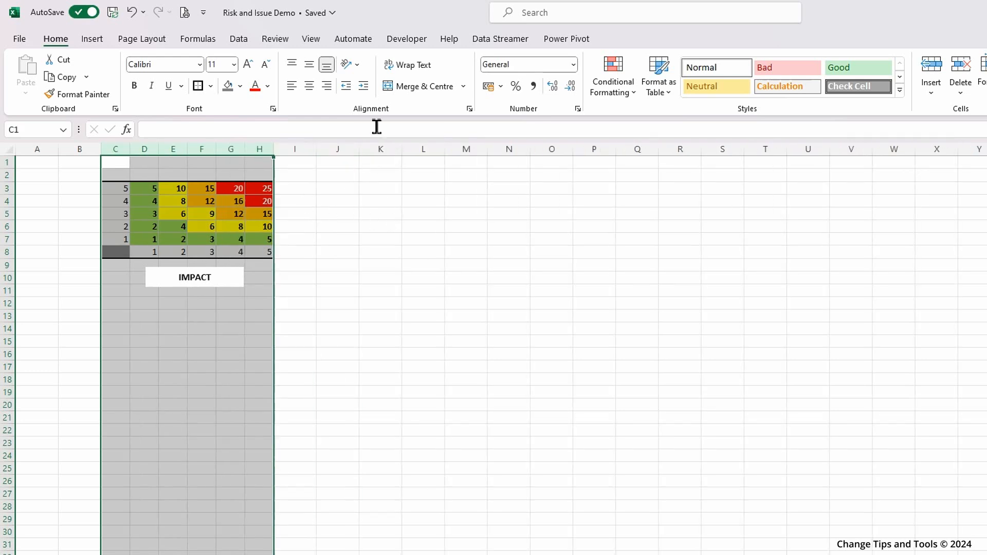
click(309, 86)
click(329, 340)
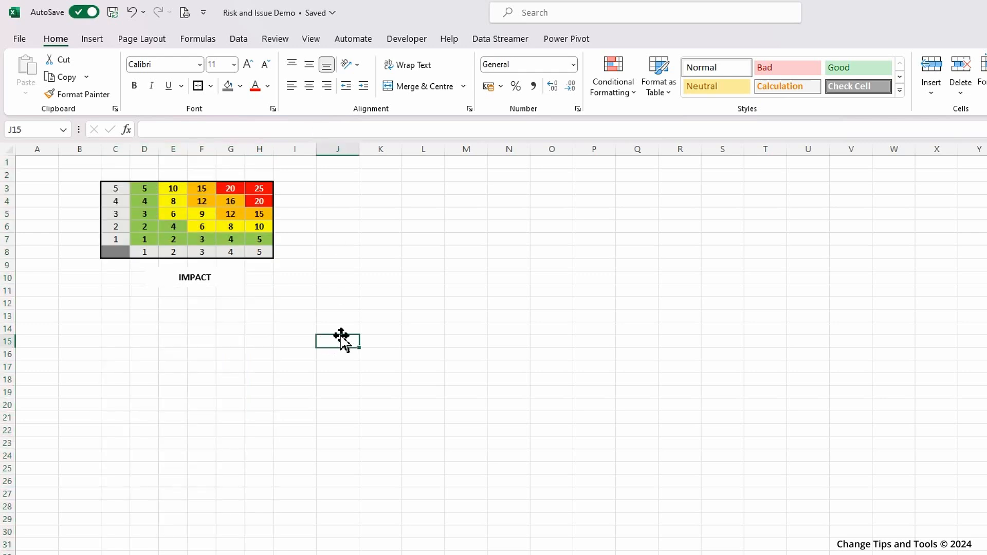
Move the IMPACT label directly beneath the matrix and make a copy of it below that reads PROBABILITY.
click(212, 283)
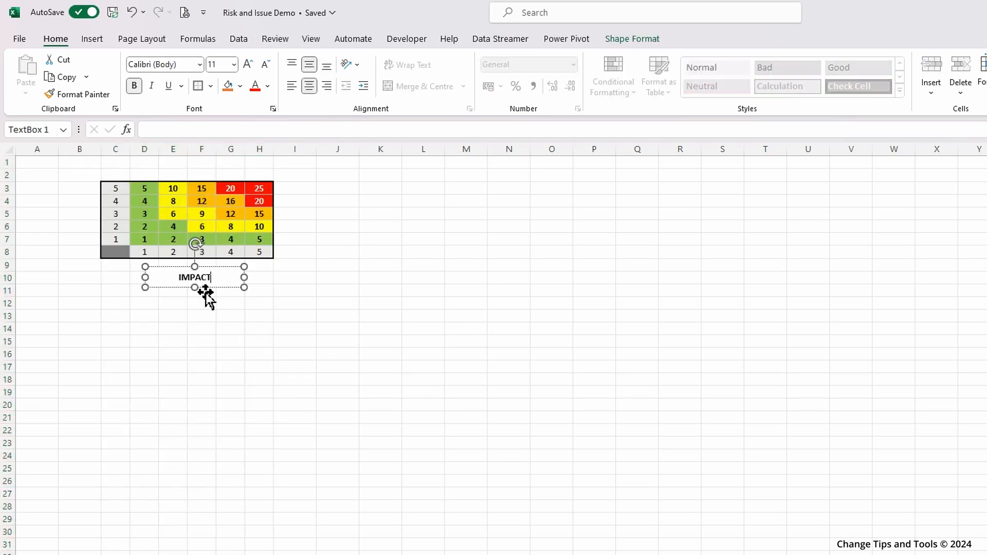
drag(211, 287, 203, 282)
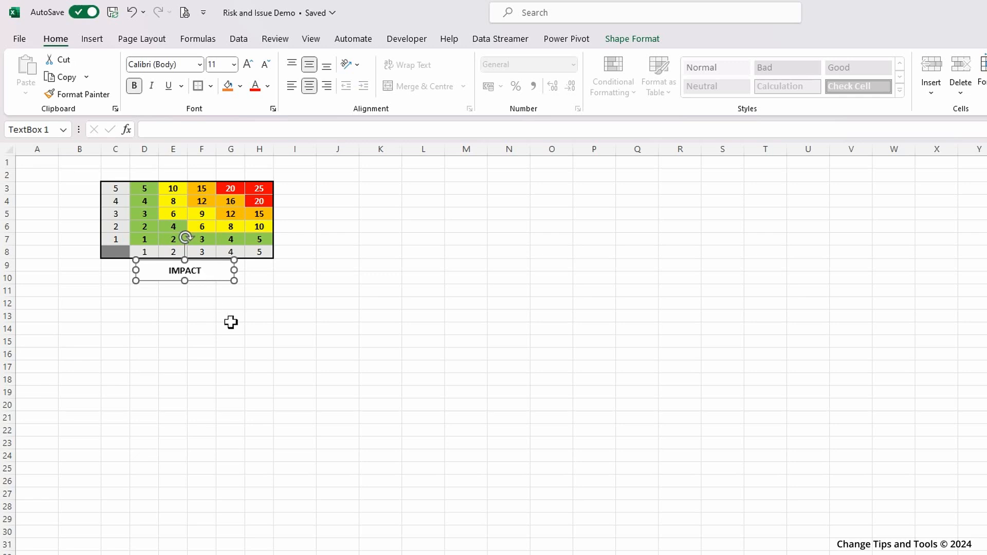
key(ctrl+c)
key(ctrl+v)
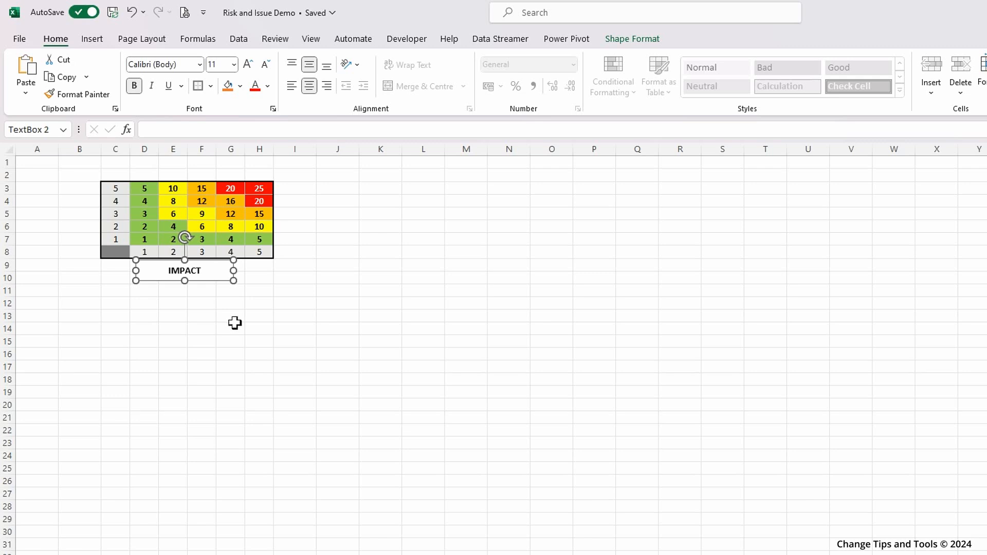
drag(218, 284, 215, 316)
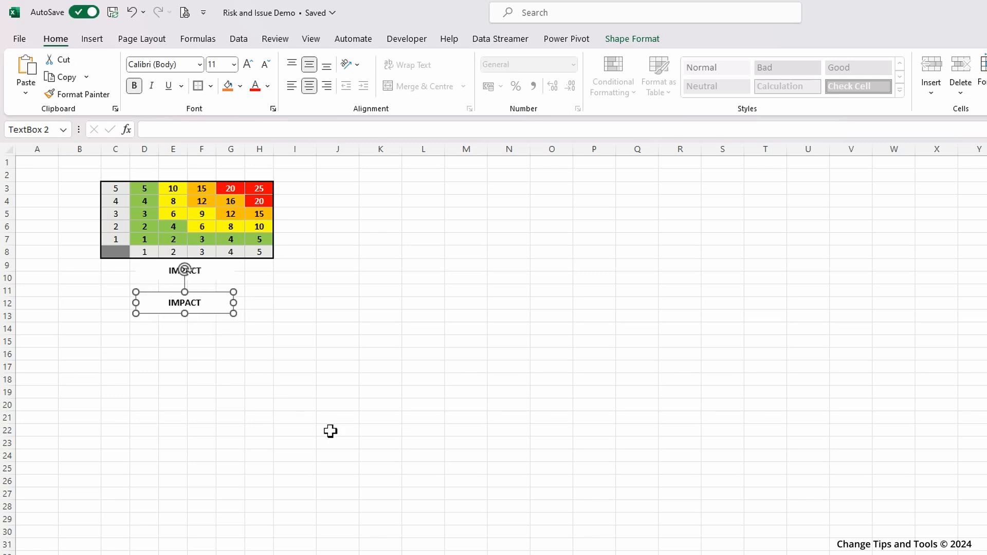
drag(210, 309, 165, 304)
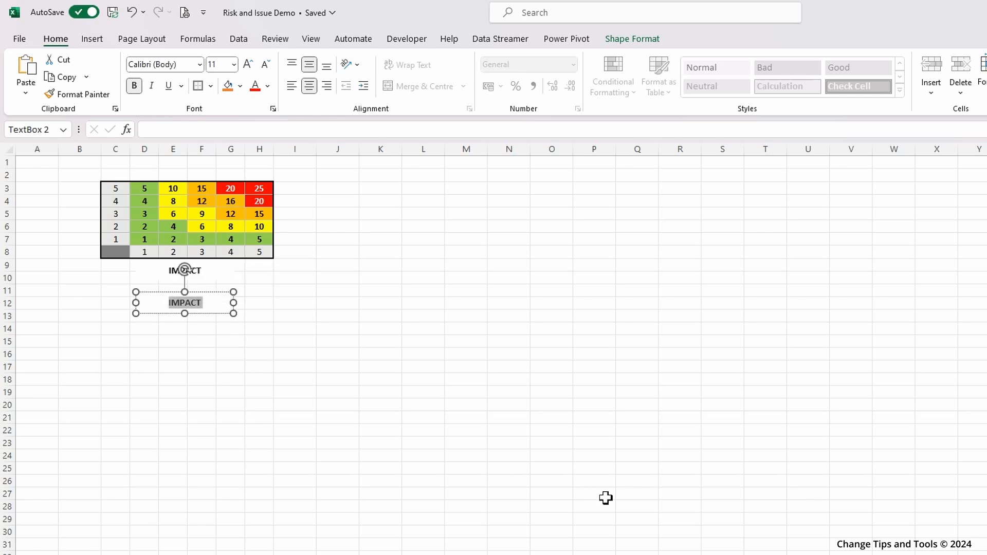
text(ROBABILITY)
click(251, 344)
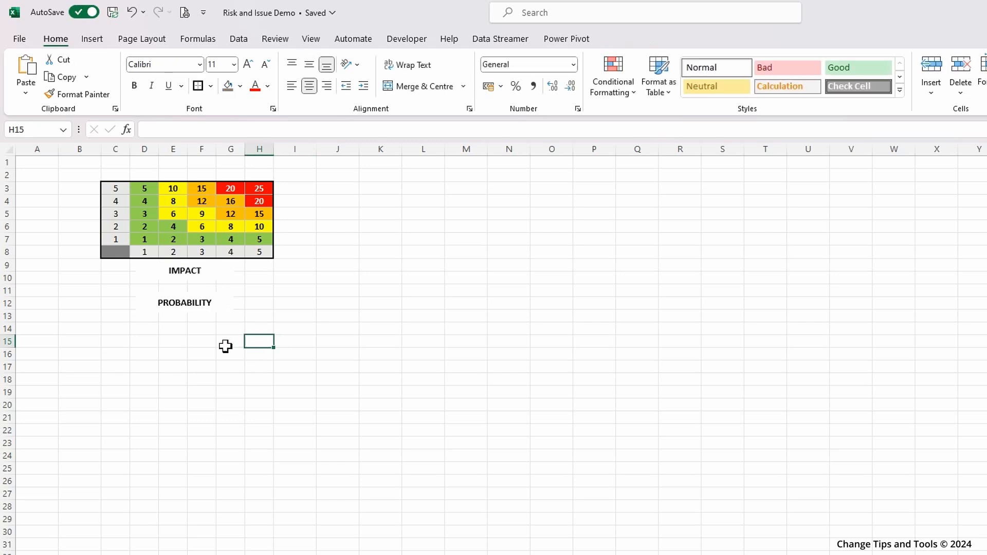
Rotate the PROBABILITY label to read vertically upwards and place it along the left side of the matrix.
click(212, 313)
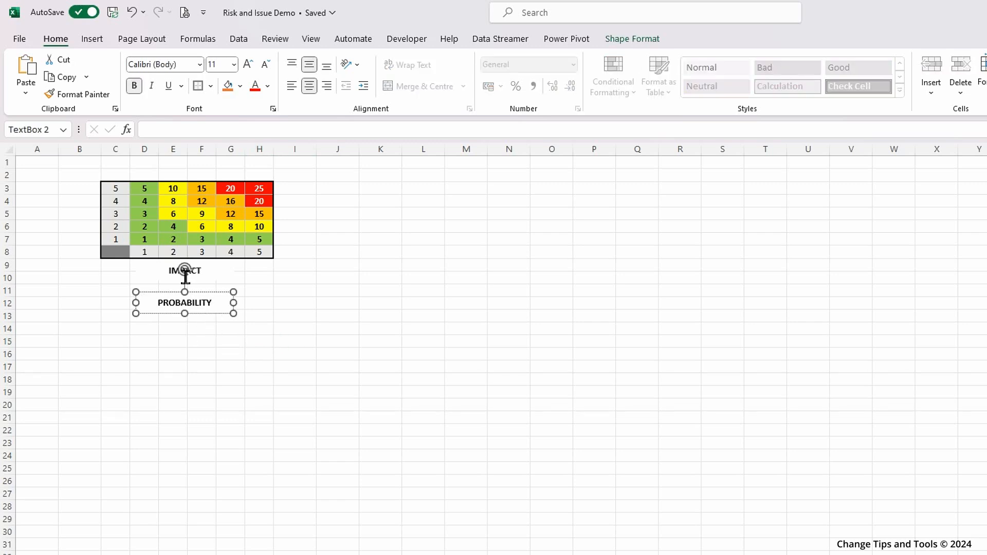
drag(185, 270, 154, 279)
click(189, 310)
drag(200, 316, 141, 358)
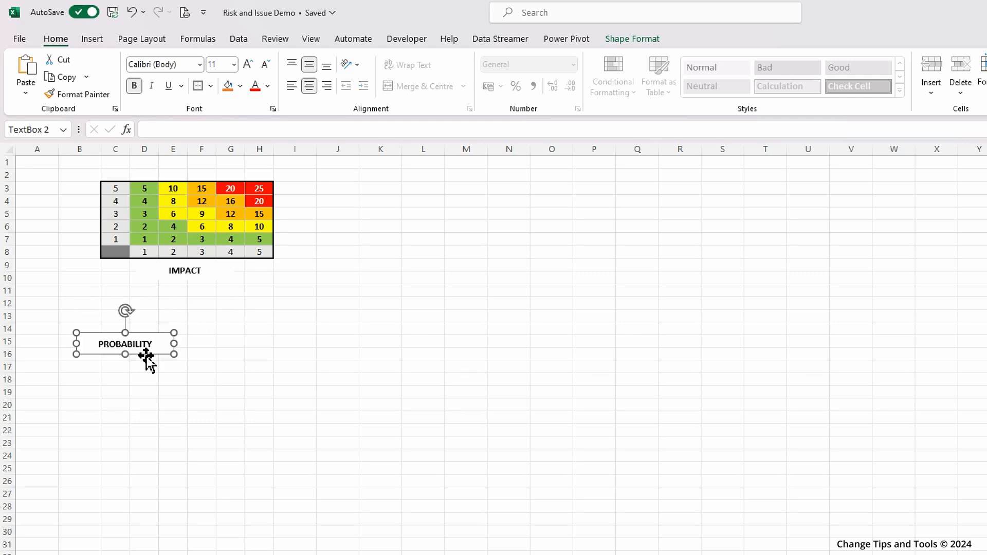
drag(125, 310, 103, 344)
drag(136, 375, 100, 250)
click(150, 367)
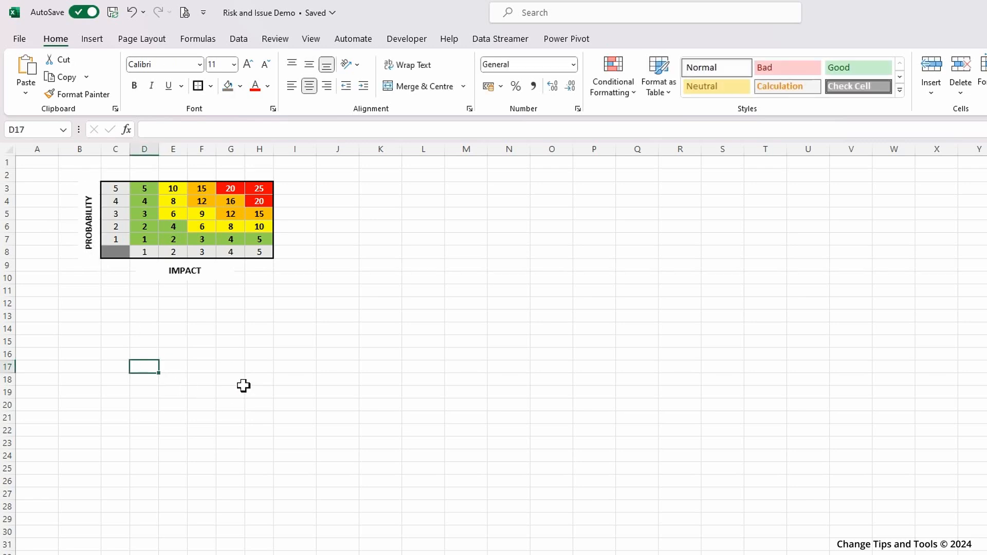
Narrow columns B and I on either side of the matrix and reposition the PROBABILITY label within column B.
drag(102, 150, 82, 154)
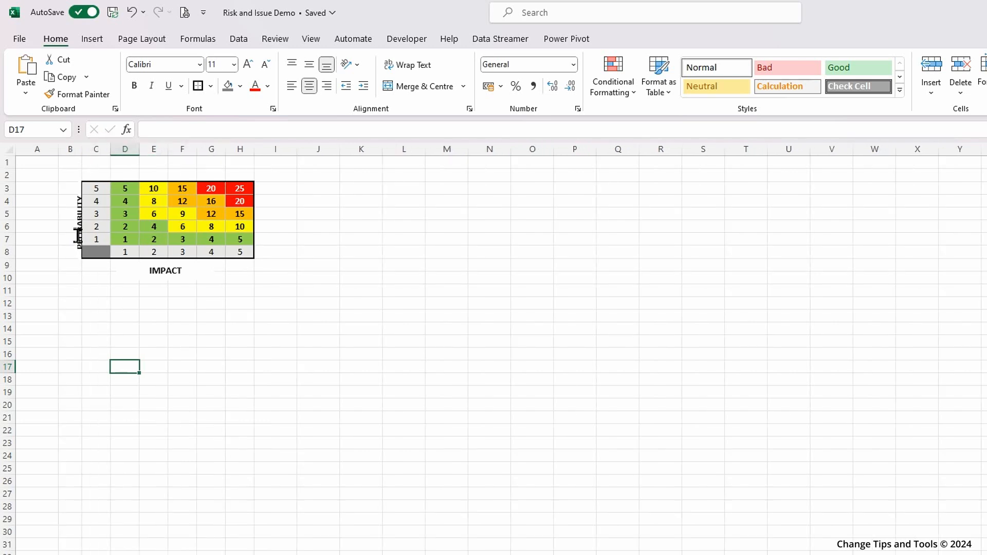
click(79, 237)
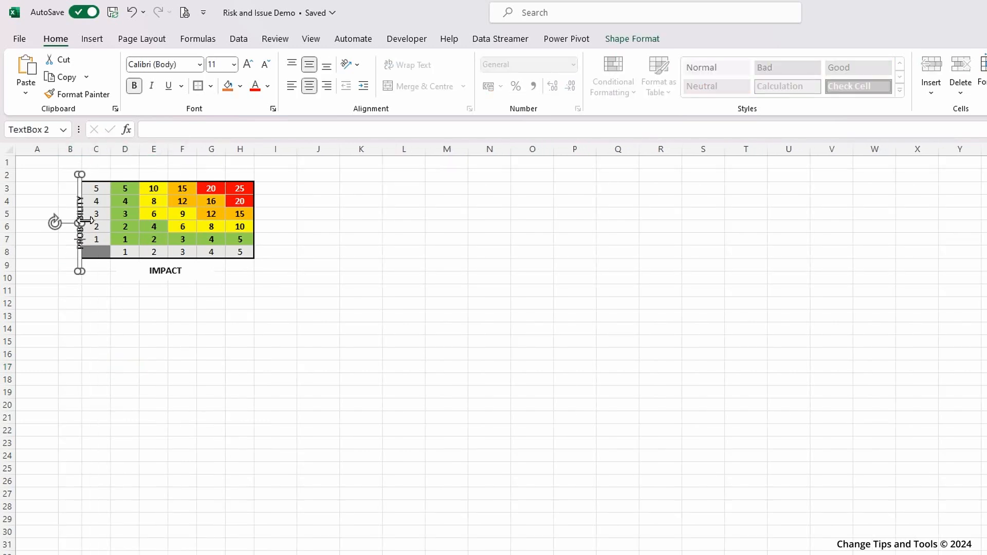
drag(74, 225, 66, 226)
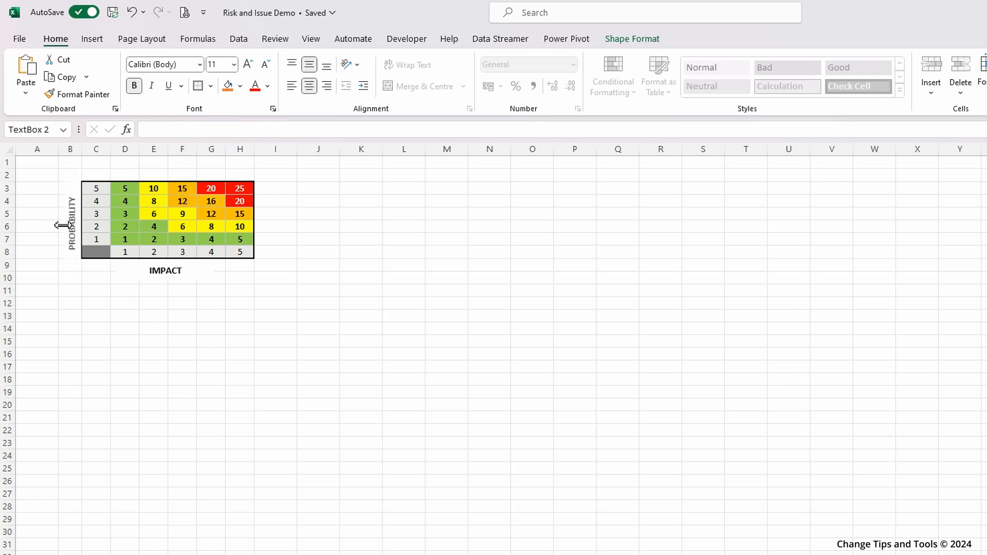
click(129, 305)
drag(298, 150, 268, 157)
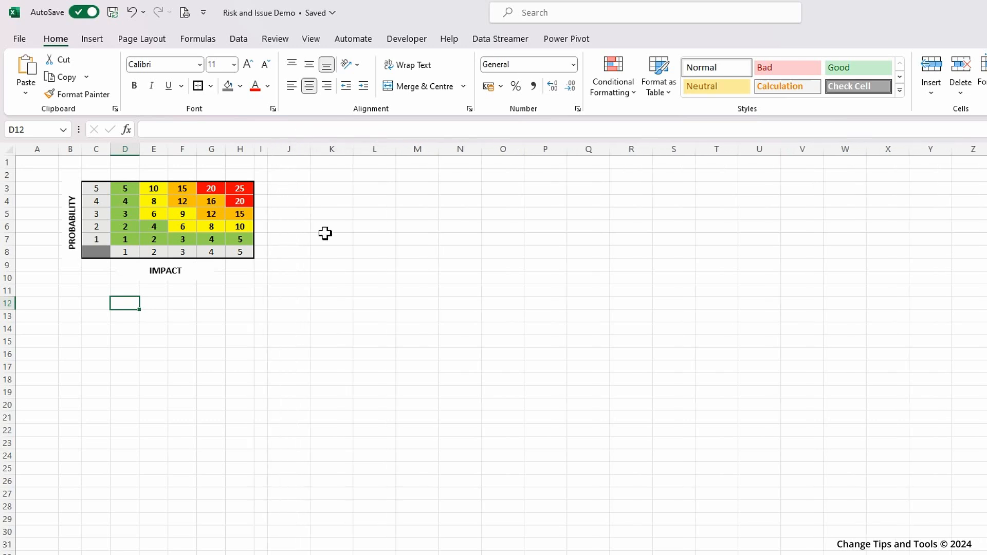
click(325, 265)
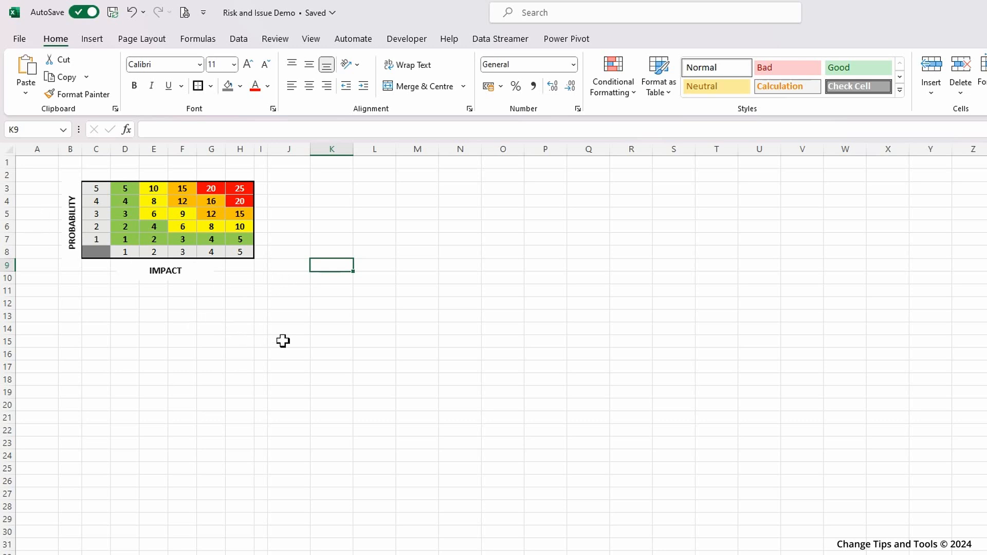
click(182, 366)
click(67, 177)
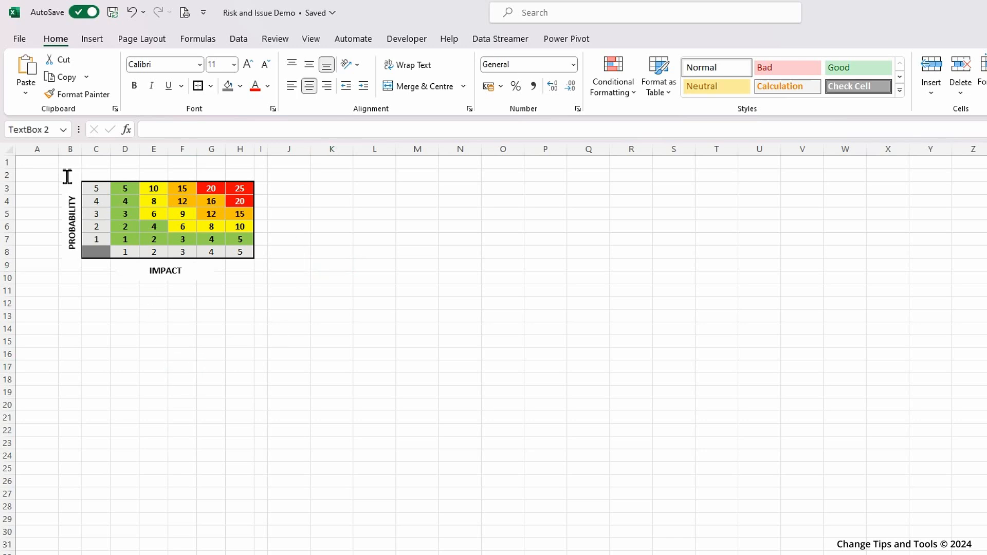
click(100, 175)
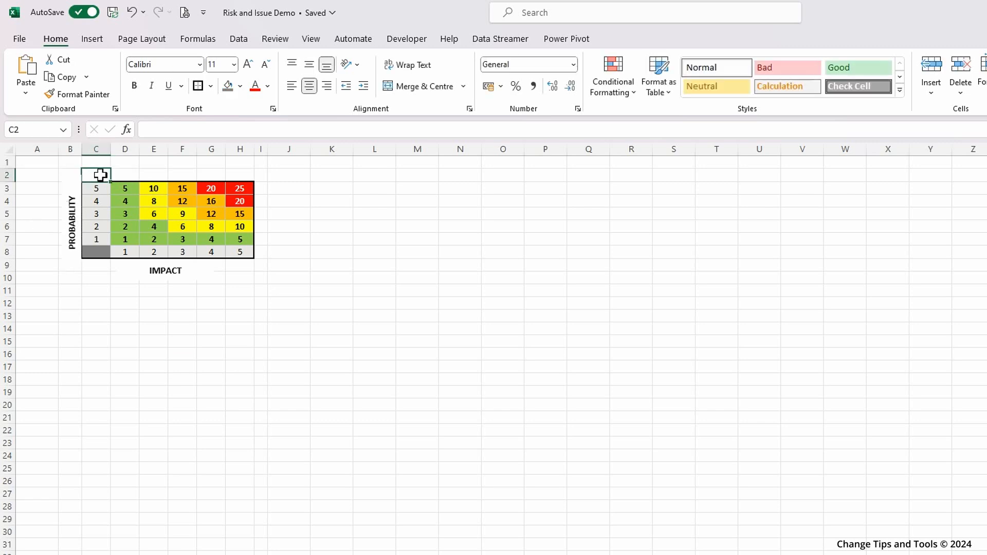
key(Left)
key(shift+Right)
key(shift+Right)
key(shift+Right)
key(shift+Right)
key(shift+Right)
key(shift+Right)
key(shift+Right)
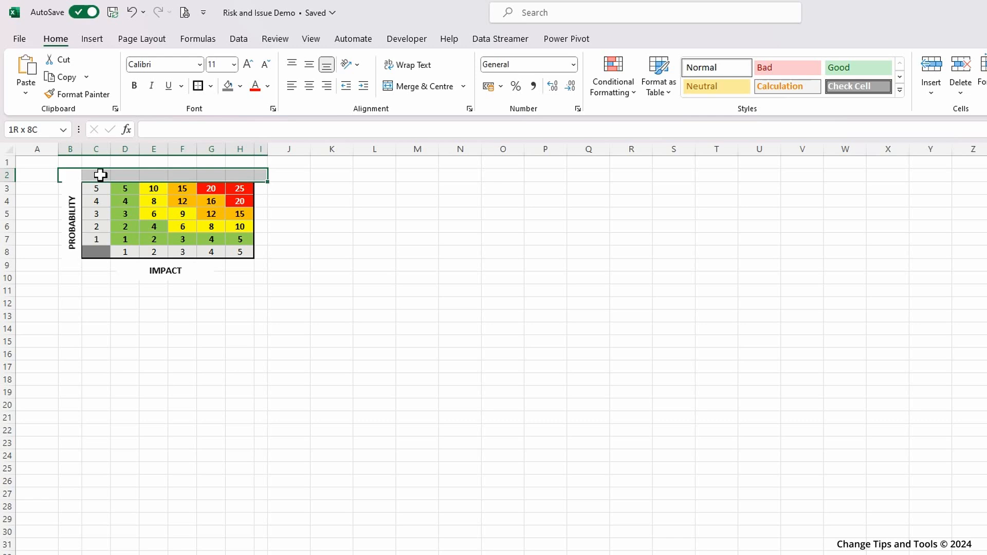
key(Down)
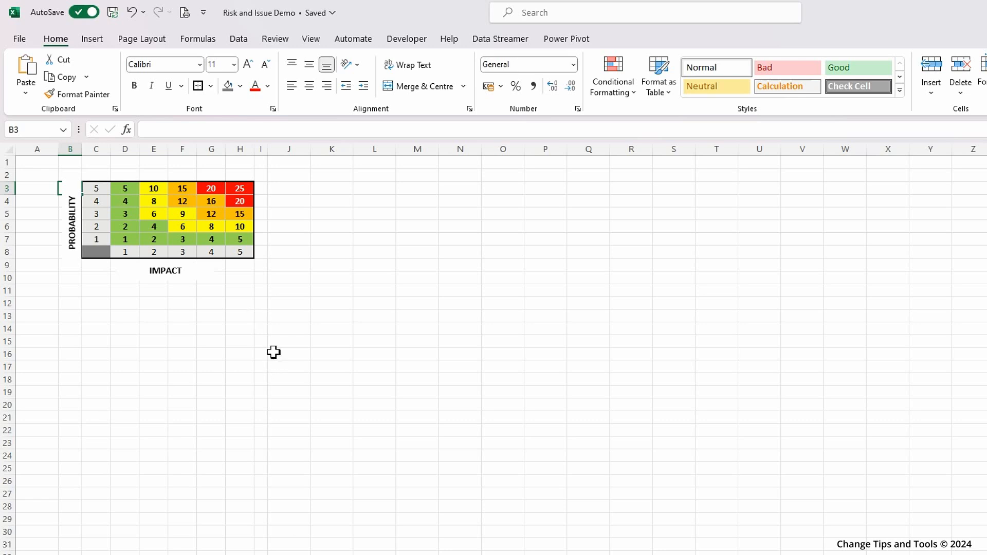
Enter the column headings Status and Description in cells K3 and L3, to the right of the matrix.
click(329, 190)
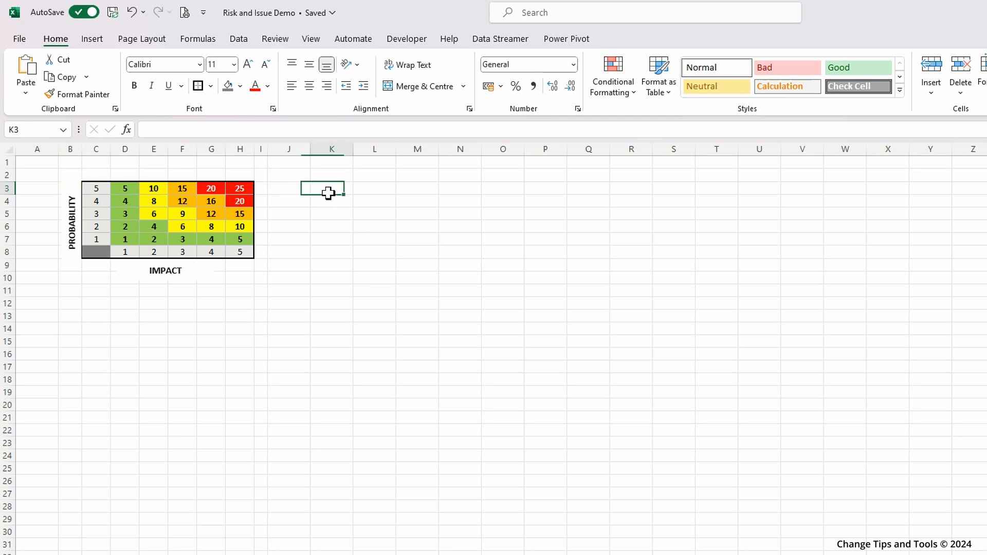
key(F2)
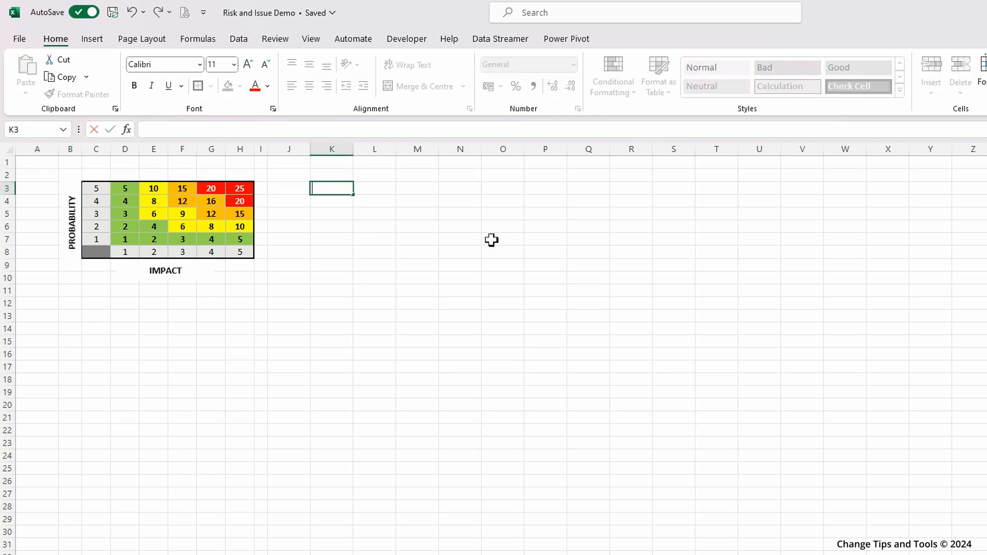
click(334, 222)
click(332, 190)
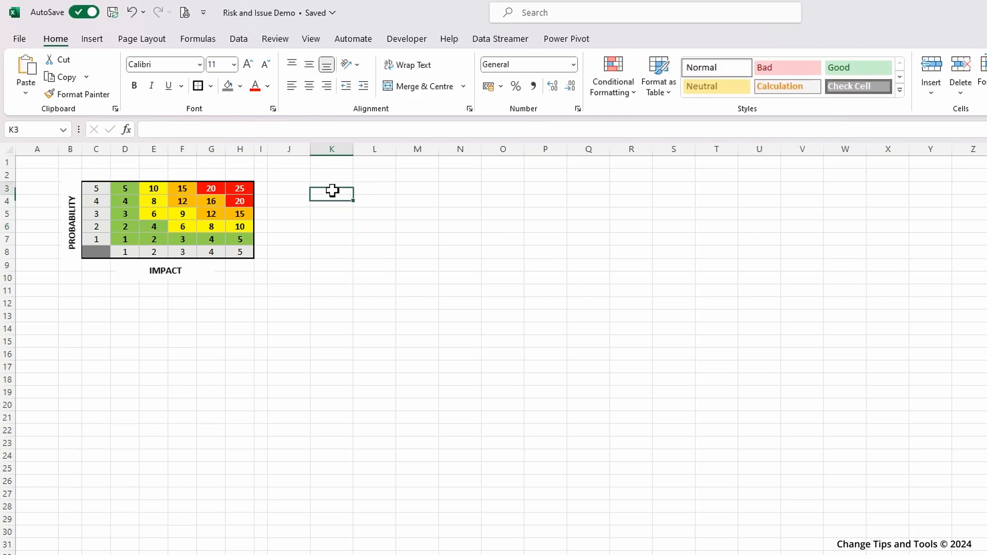
text(sTAT)
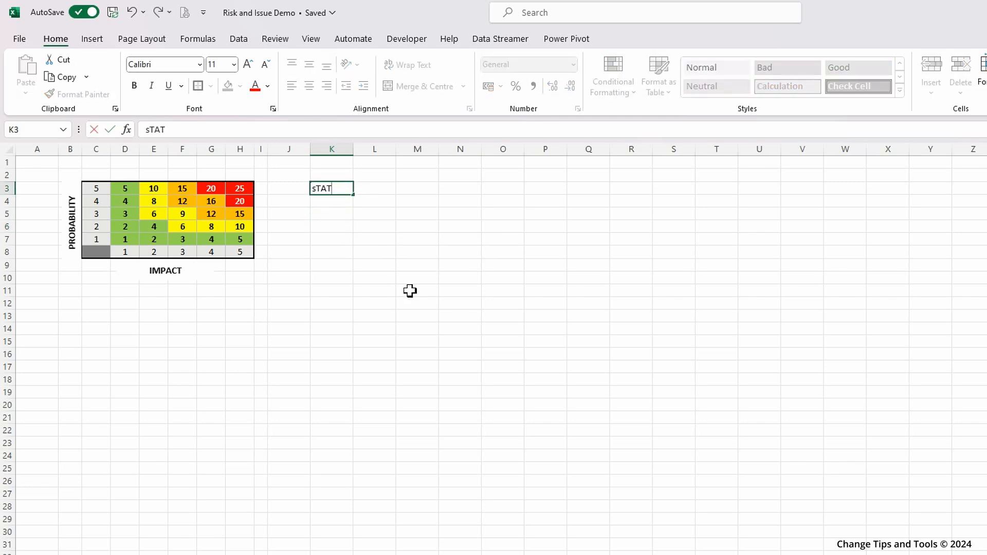
key(BackSpace)
key(BackSpace)
key(BackSpace)
key(BackSpace)
text(Status)
key(Tab)
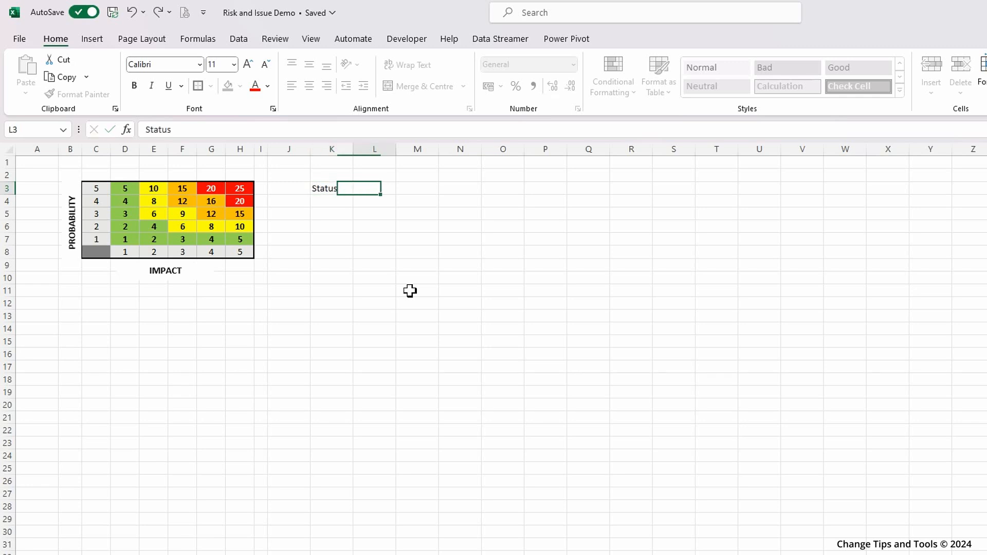
text(Descri)
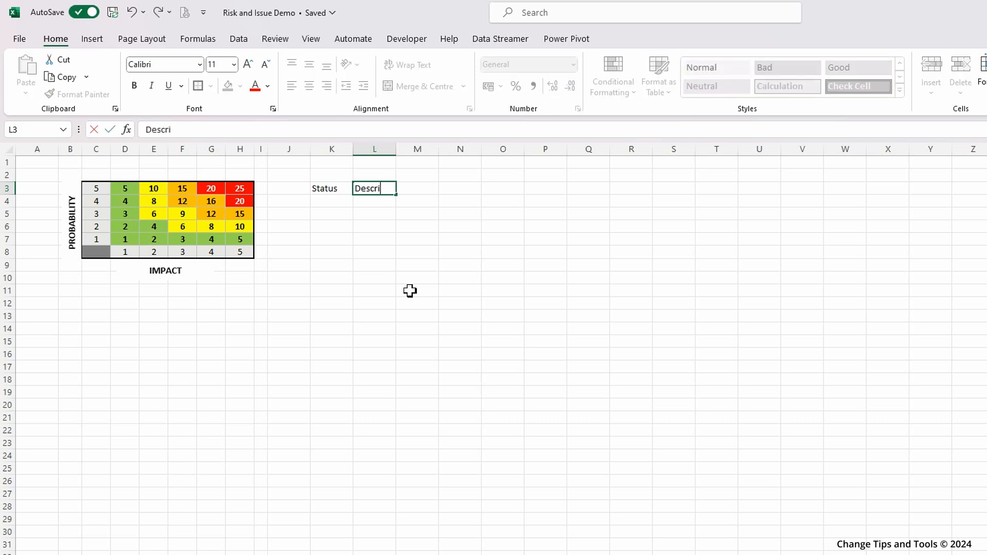
text(ption)
key(Return)
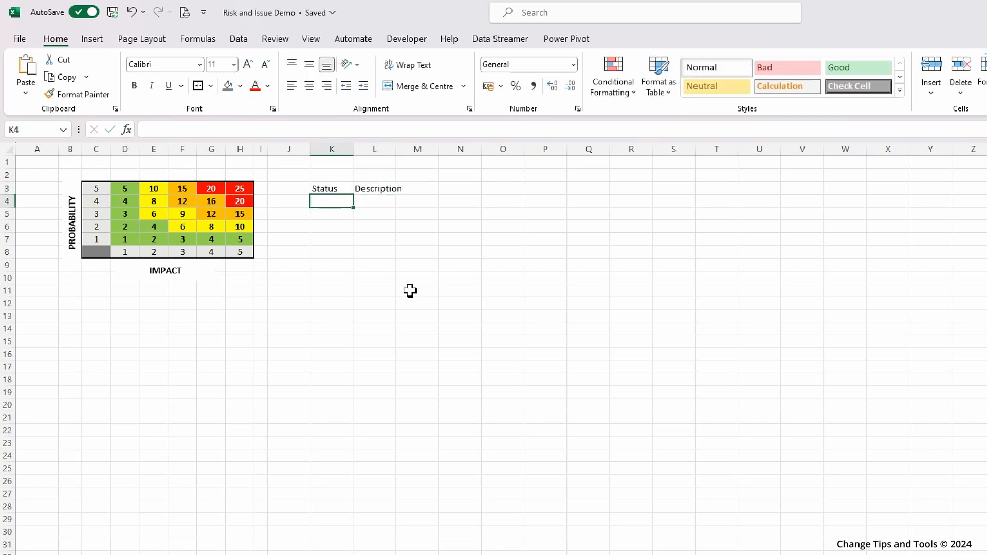
Add the status Open in K4 with the description "New / Open" beside it.
text(Open)
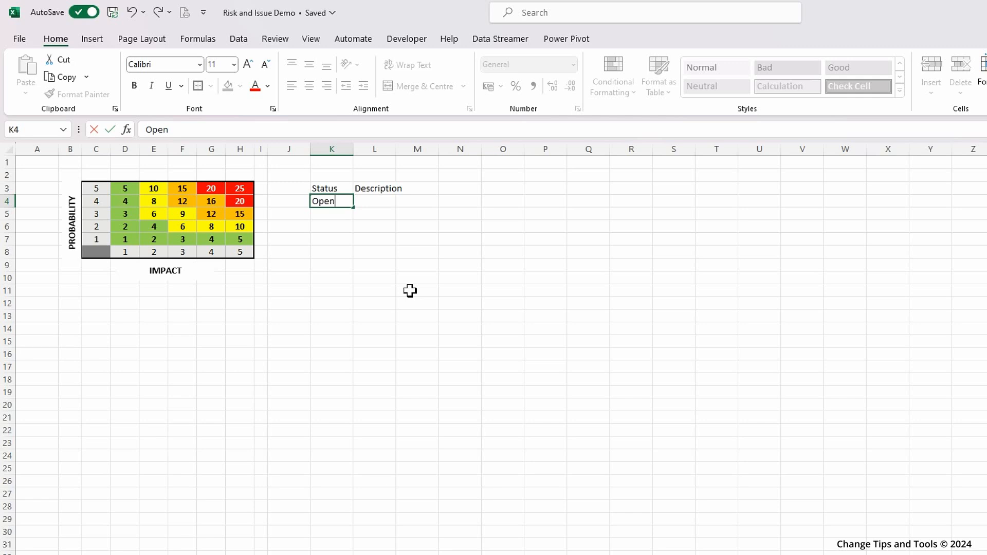
key(Tab)
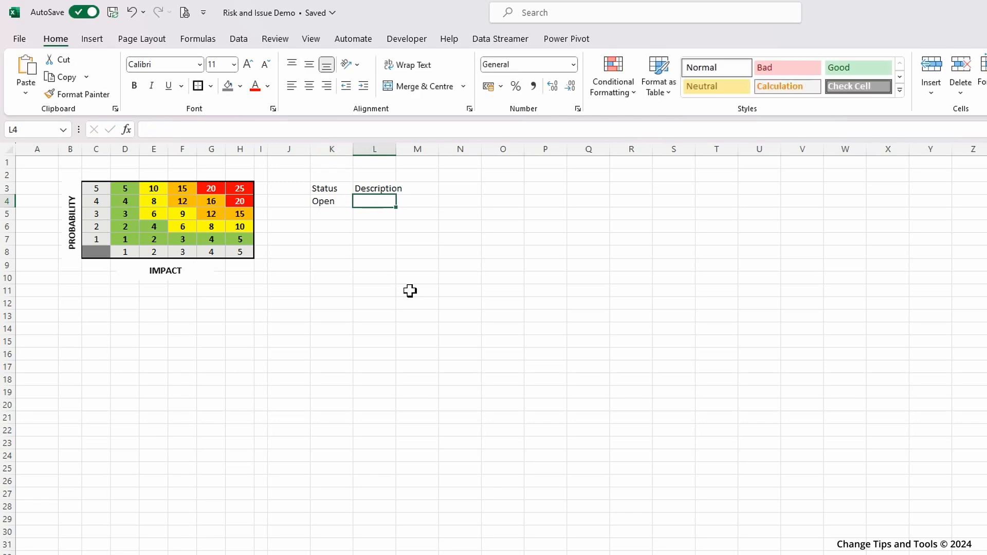
text(New)
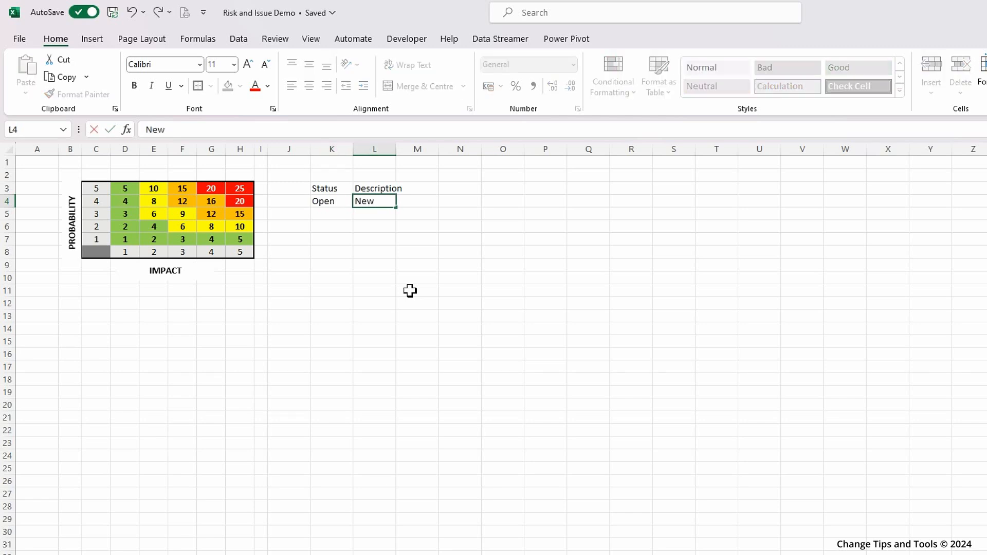
text( / Open)
key(Return)
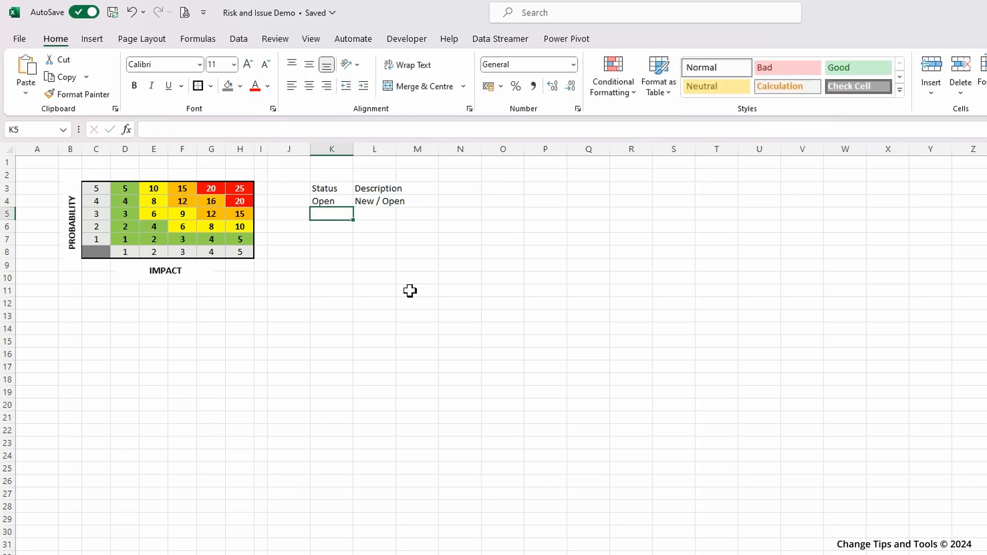
Add the status In Progress in K5 with the description "Has an owner and being managed".
text(In Progress)
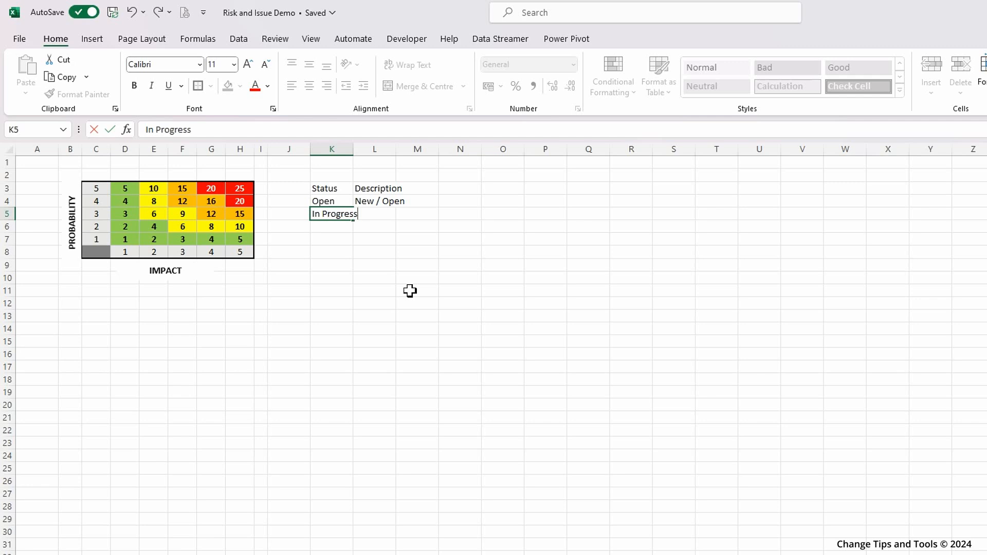
key(Tab)
text(Has an owner)
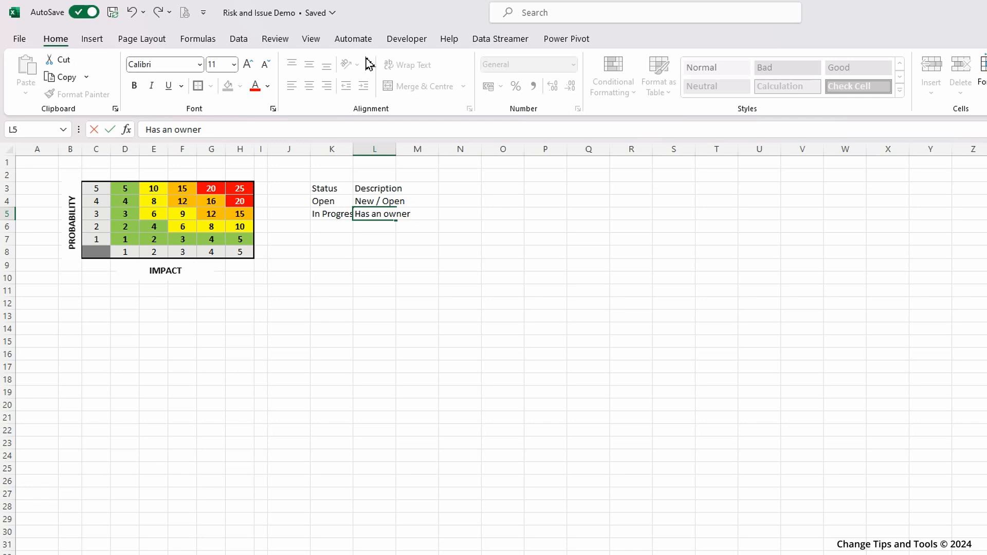
text( and being managed)
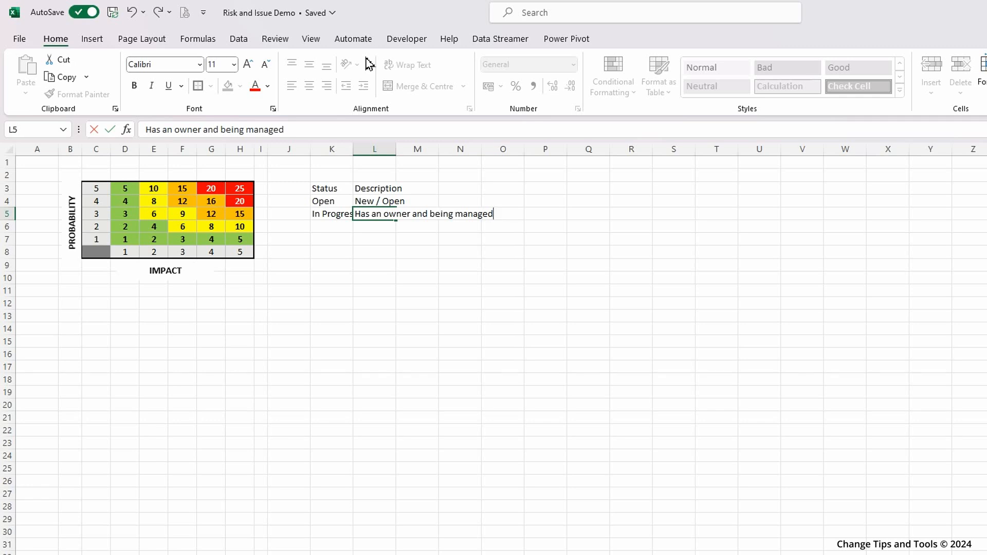
key(Return)
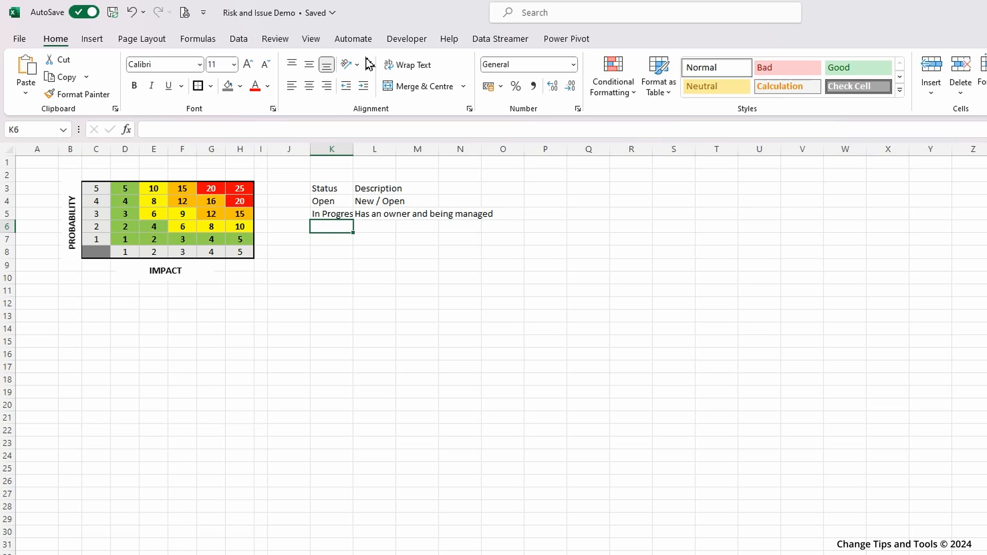
Add the status Closed in K6 with the description "Has been mitigated / resolved successfully".
text(Closed)
key(Tab)
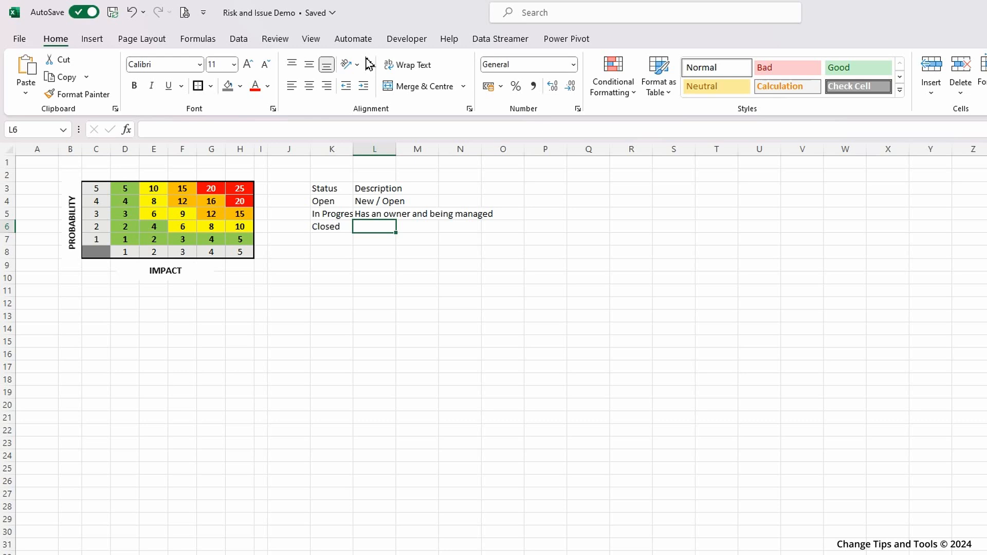
text(Has bee)
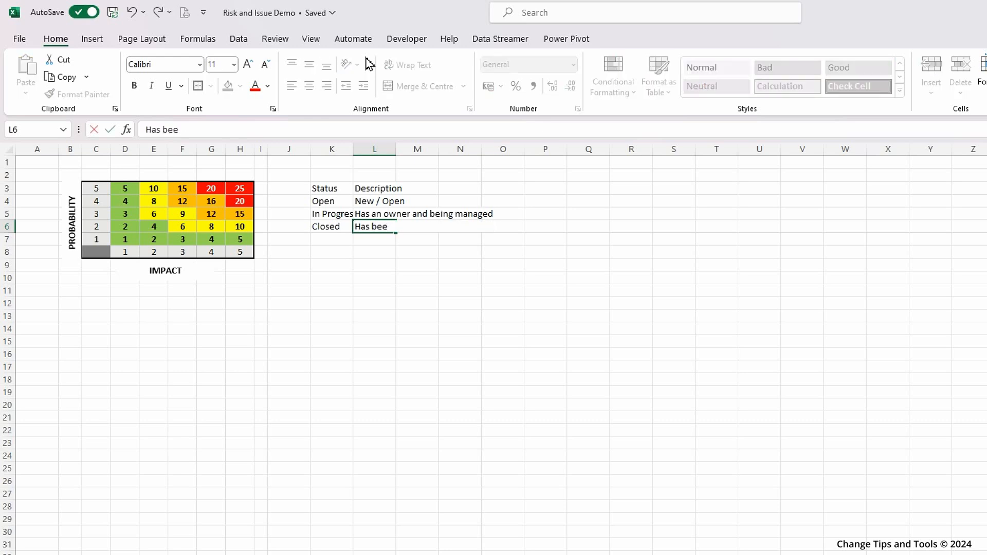
text(n mitigated / resolve)
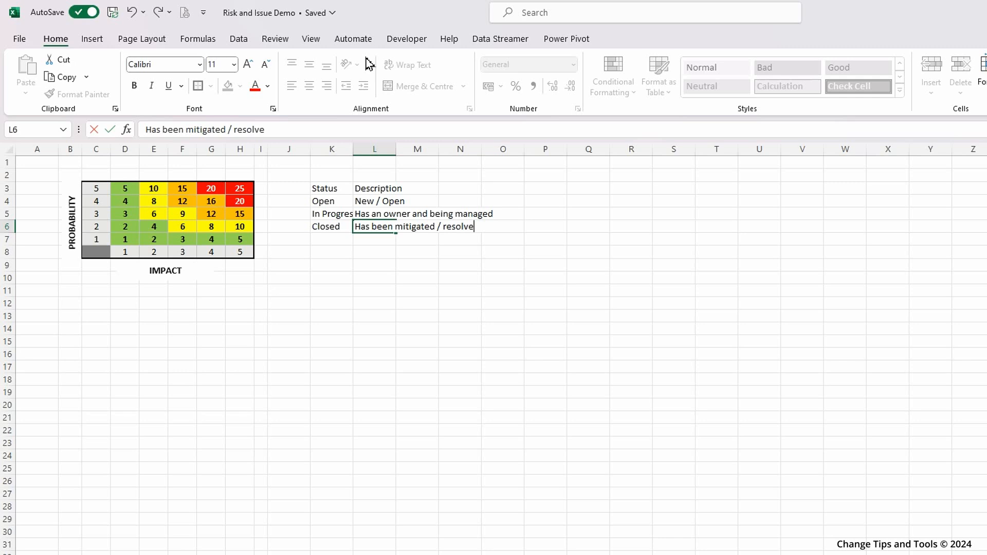
text(d with no)
key(BackSpace)
key(BackSpace)
key(BackSpace)
key(BackSpace)
key(BackSpace)
key(BackSpace)
key(BackSpace)
key(BackSpace)
text(successfully)
key(Return)
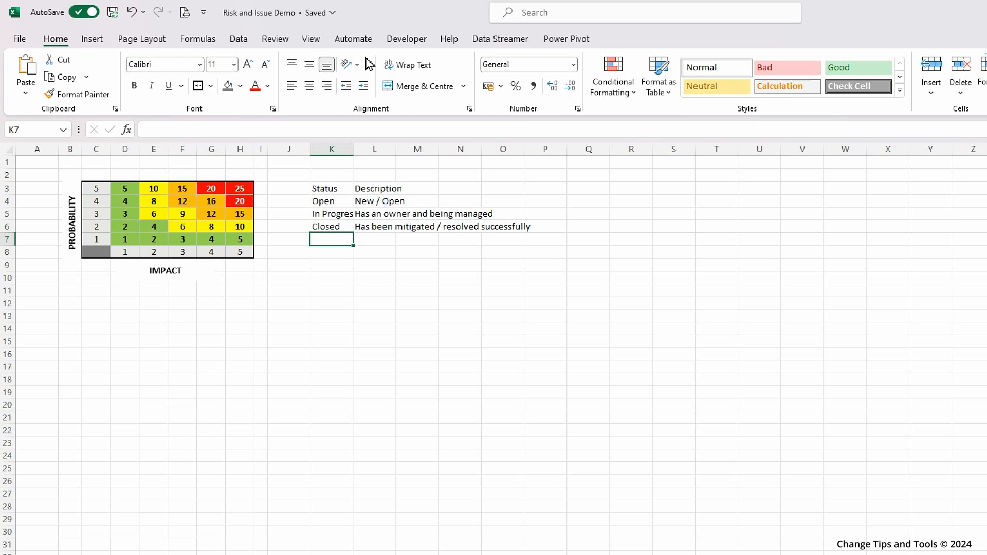
Add the status Accepted in K7 with the description "Risk / Issue has been accepted with no action required".
text(Acc)
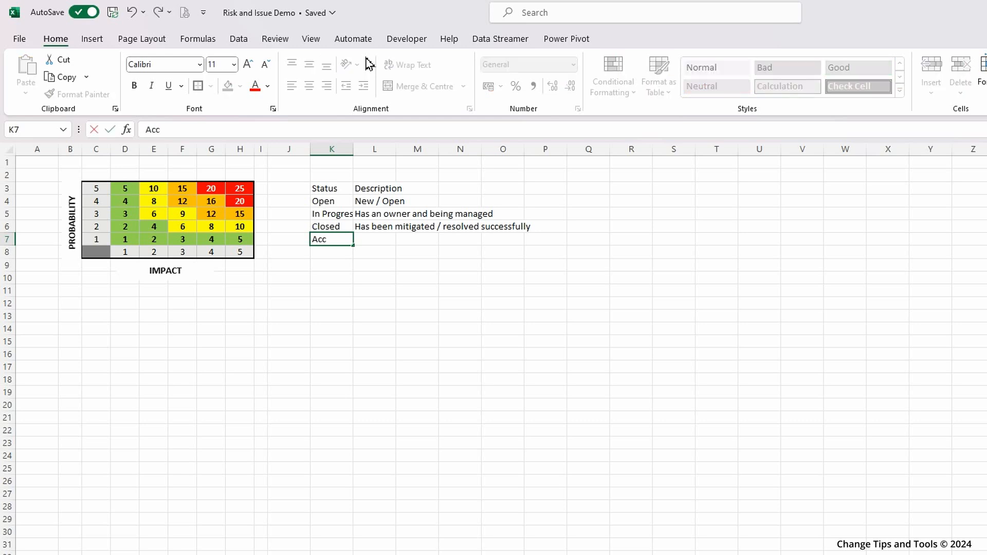
text(epted)
key(Tab)
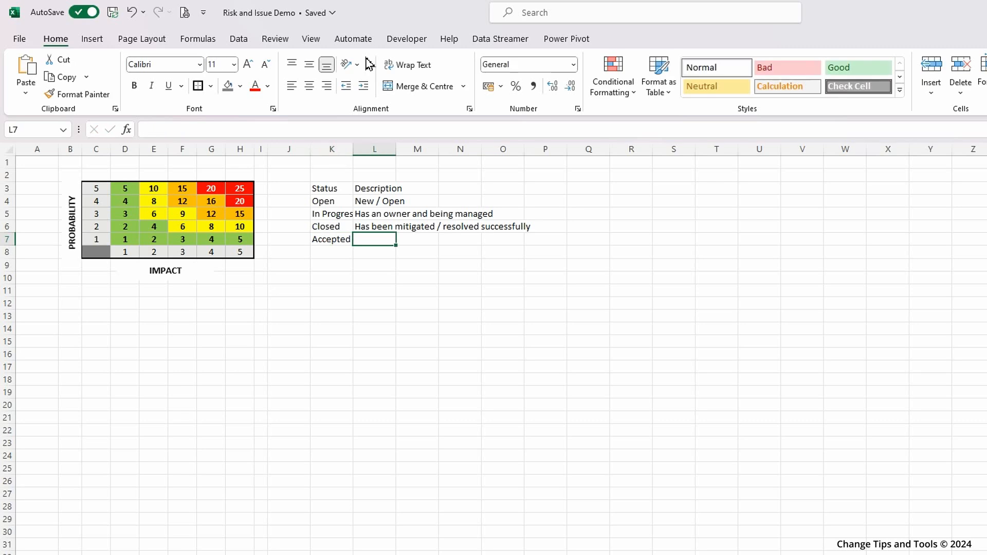
text(Risk / Iss)
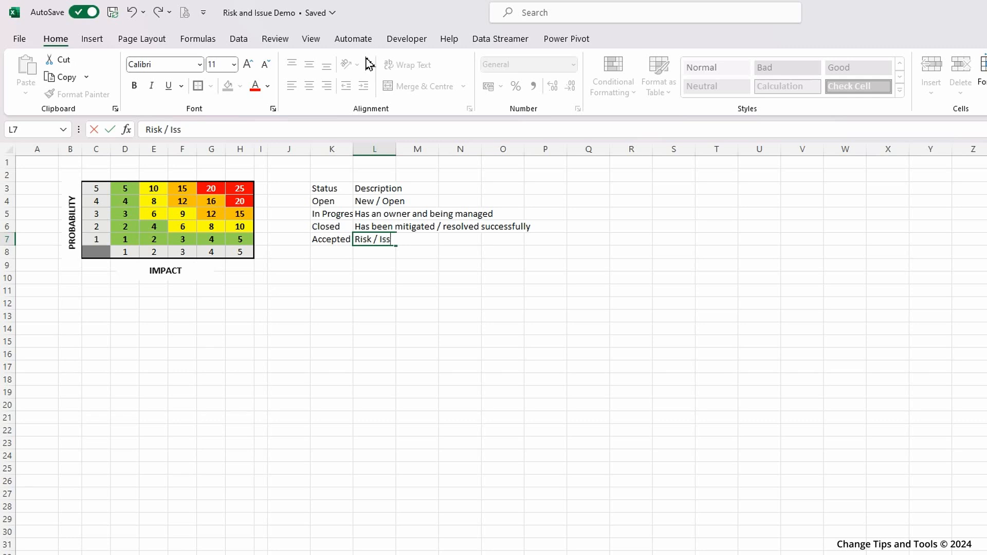
text(se has been acc)
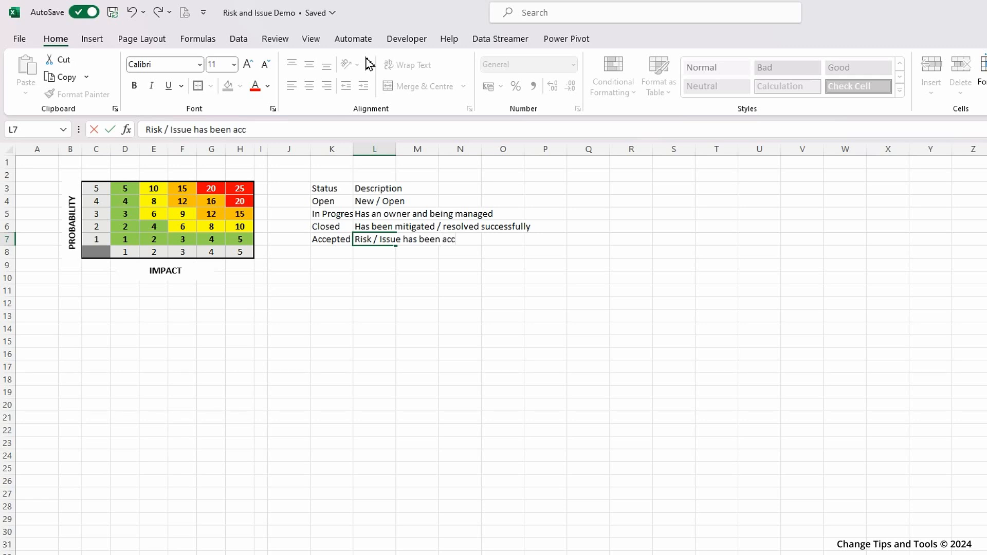
text(epted with no a)
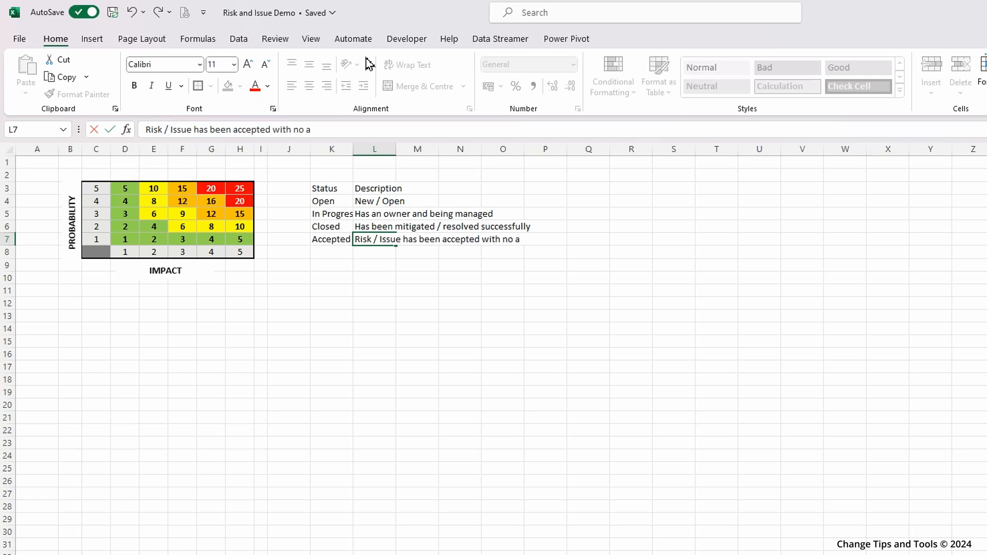
text(ction required)
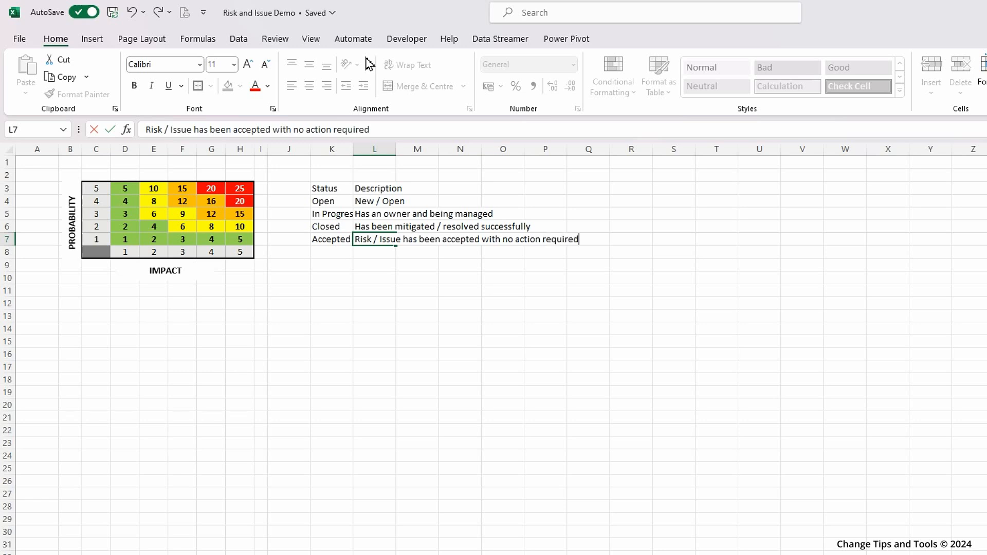
key(Return)
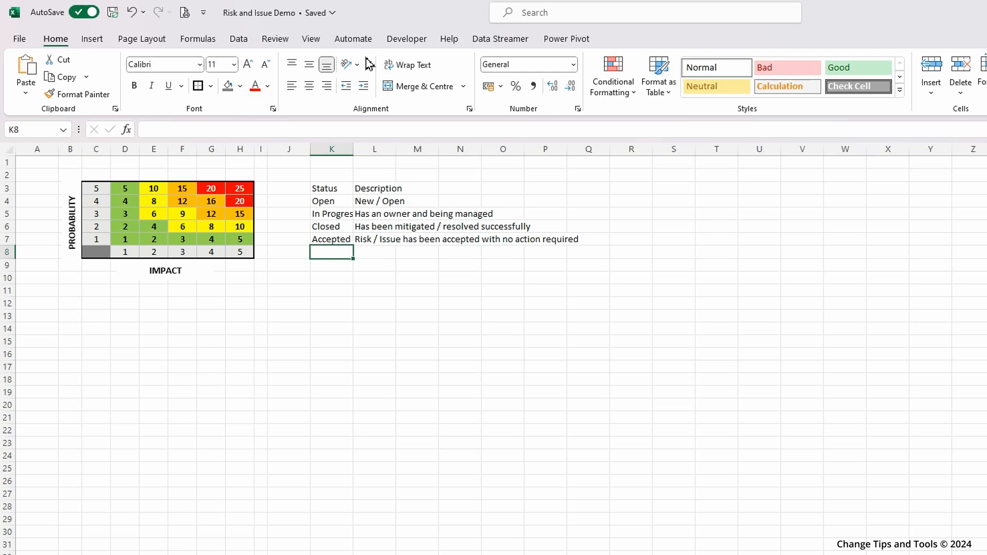
AutoFit the widths of columns L and K to the status list's contents.
double_click(397, 152)
click(367, 212)
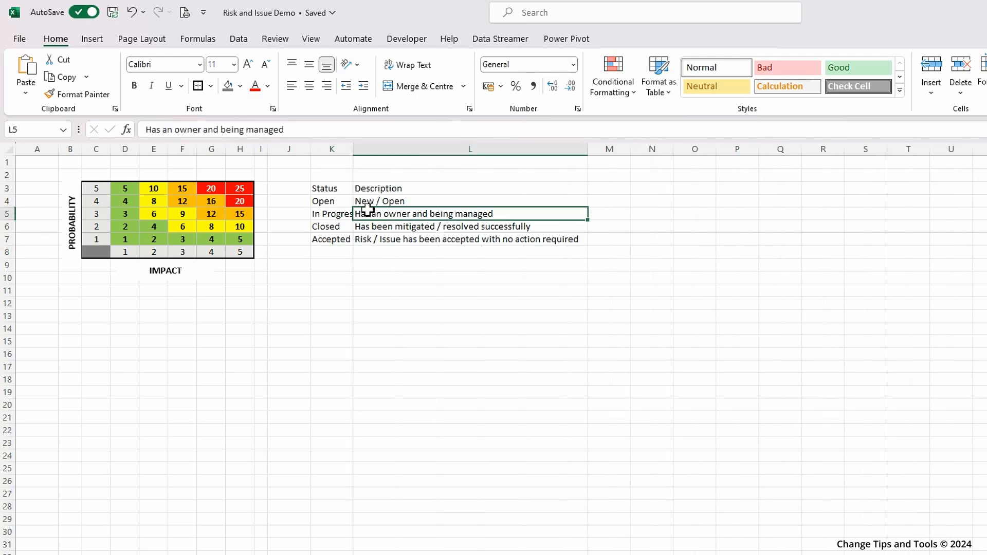
double_click(353, 149)
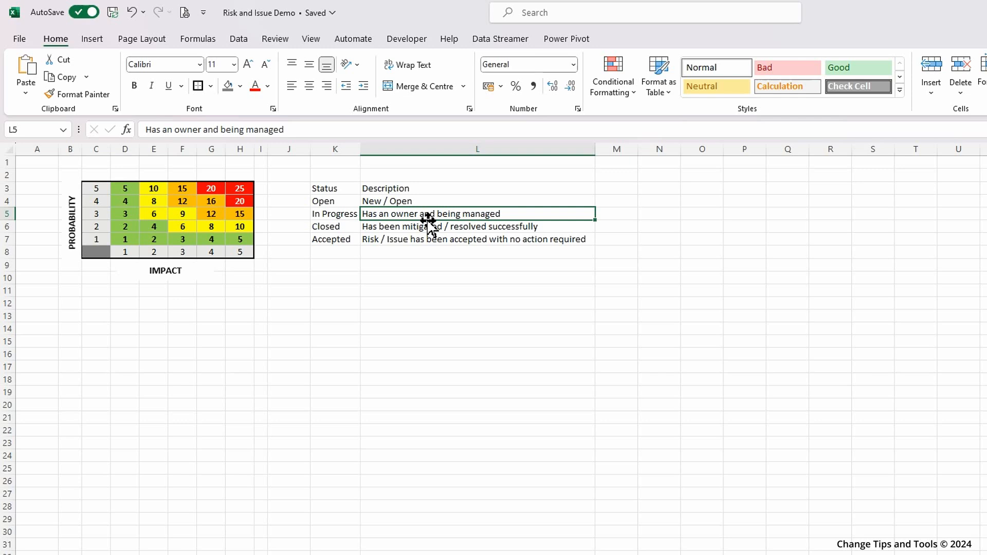
Convert the status list in K3:L7 into a table with headers and apply the green banded table style.
click(328, 203)
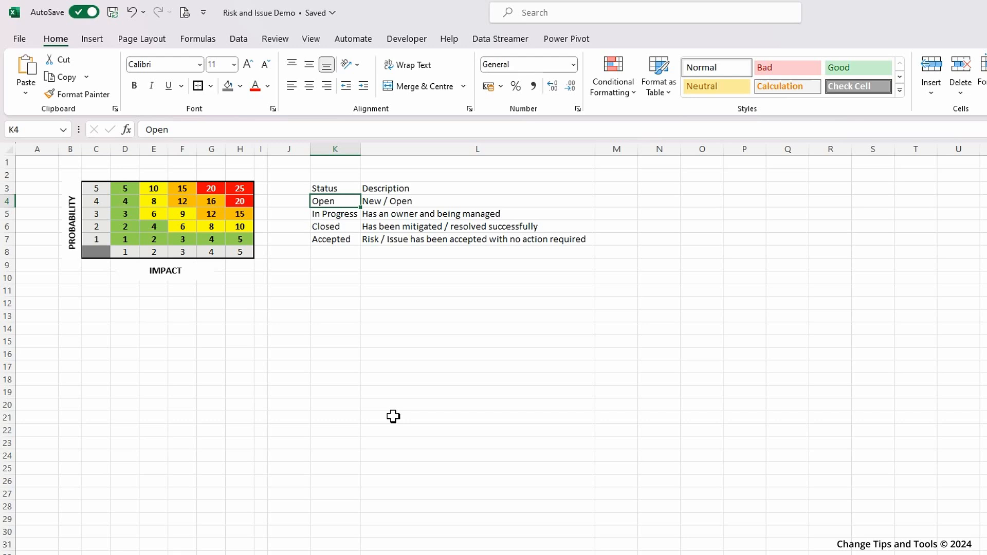
key(ctrl+t)
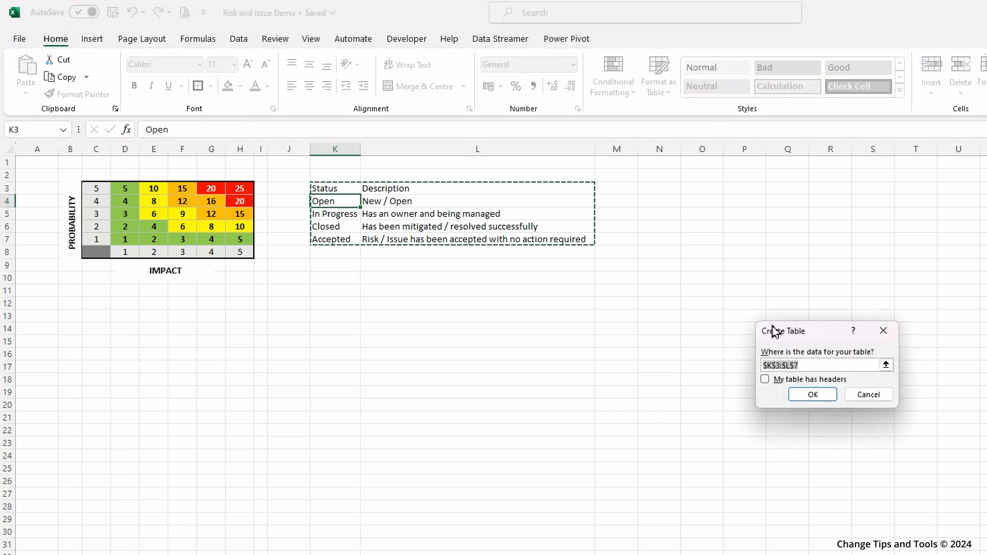
drag(815, 332, 400, 310)
click(345, 355)
click(386, 371)
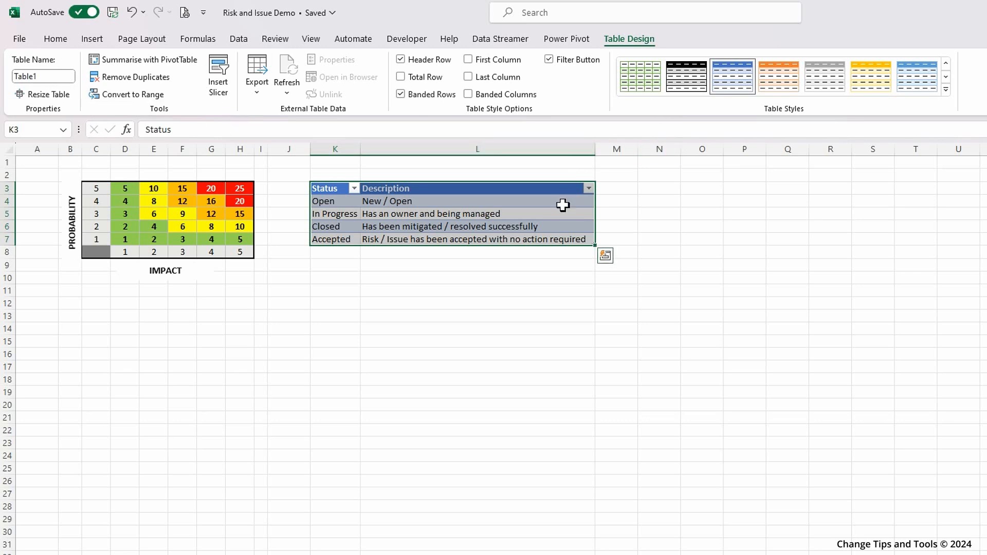
click(642, 81)
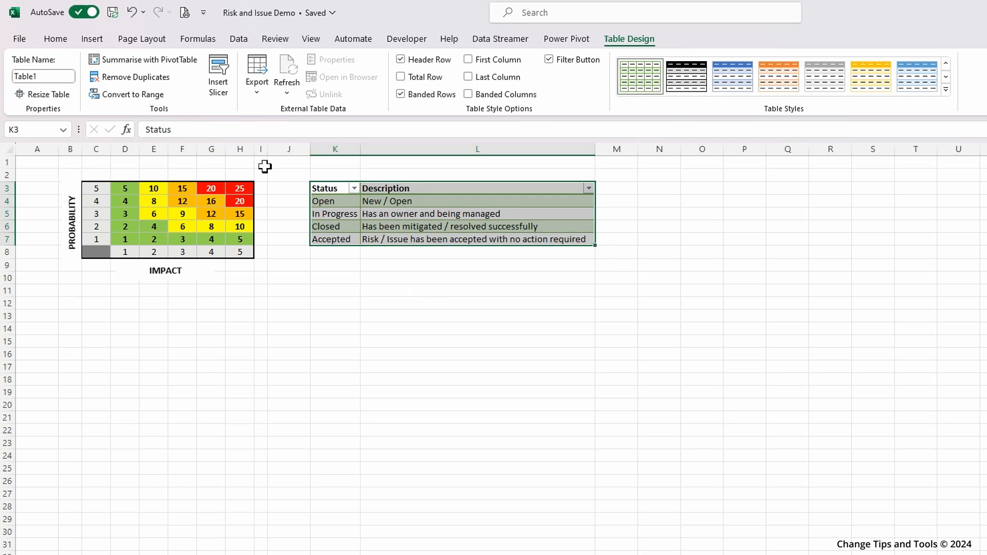
Rename the status table as TableStatus and select cell N3.
click(58, 78)
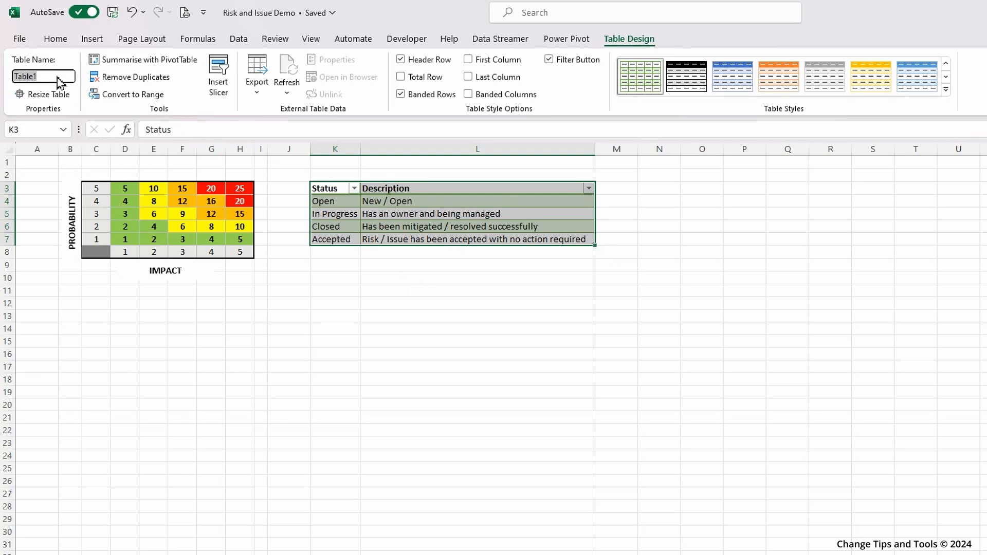
click(58, 77)
key(BackSpace)
key(Return)
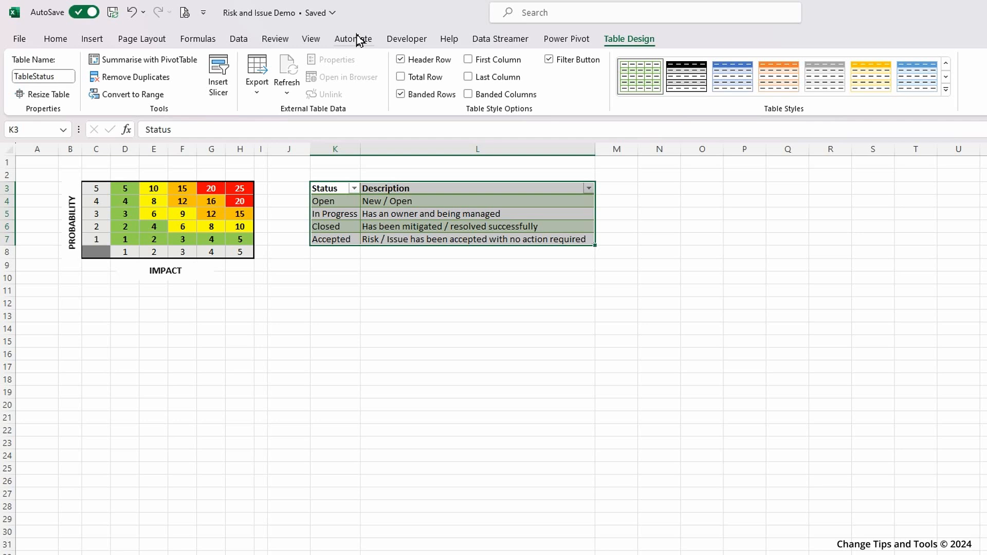
click(657, 190)
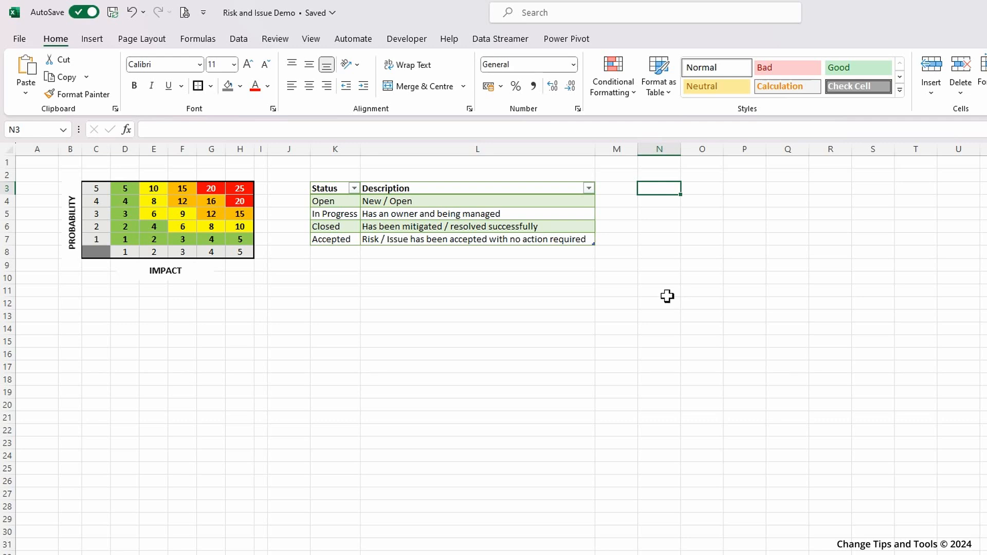
Enter the headers Impact in N3 and Description in O3, and widen column O to fit its header.
text(Imap)
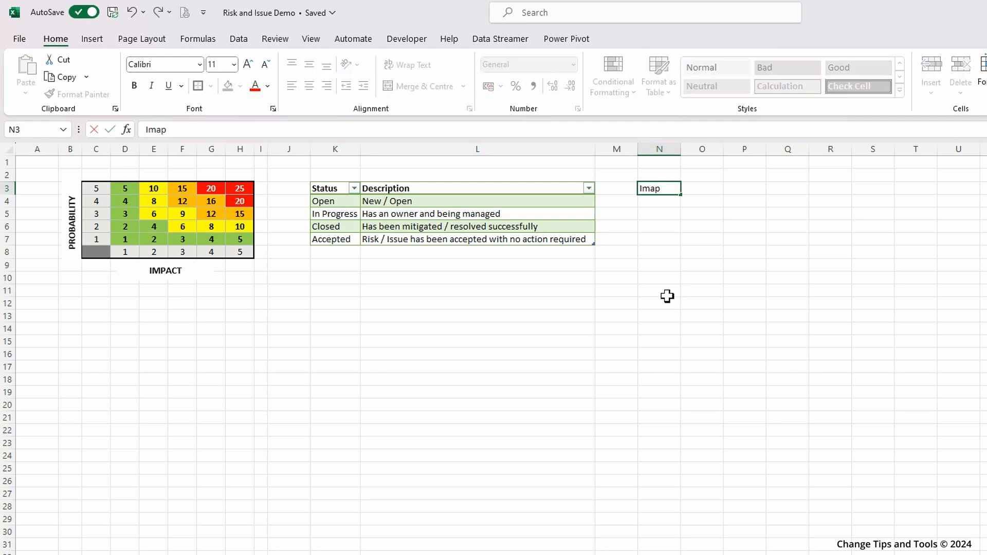
key(BackSpace)
key(BackSpace)
key(BackSpace)
key(Tab)
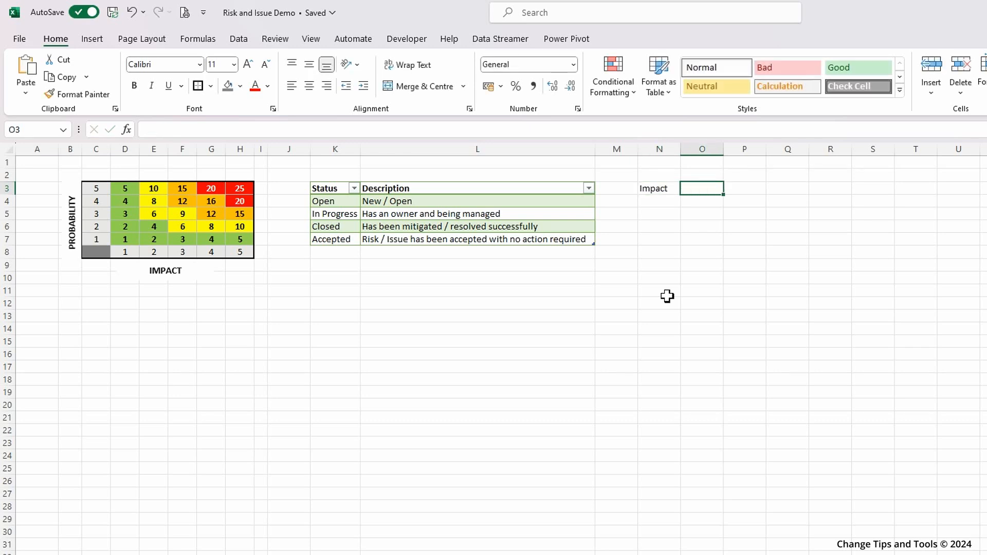
text(Description)
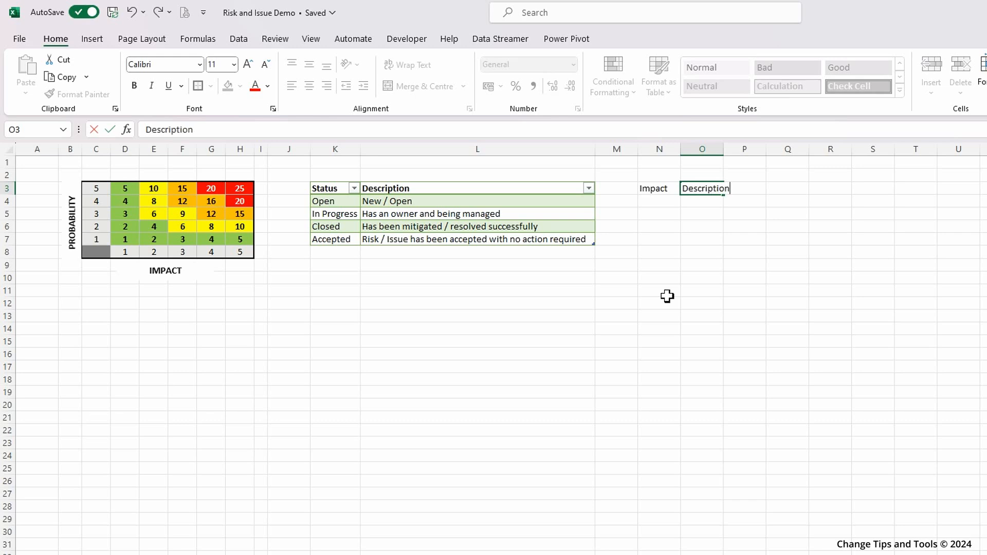
key(Tab)
drag(725, 152, 733, 152)
Fill N4:N9 under Impact with the series 0 to 5.
click(657, 203)
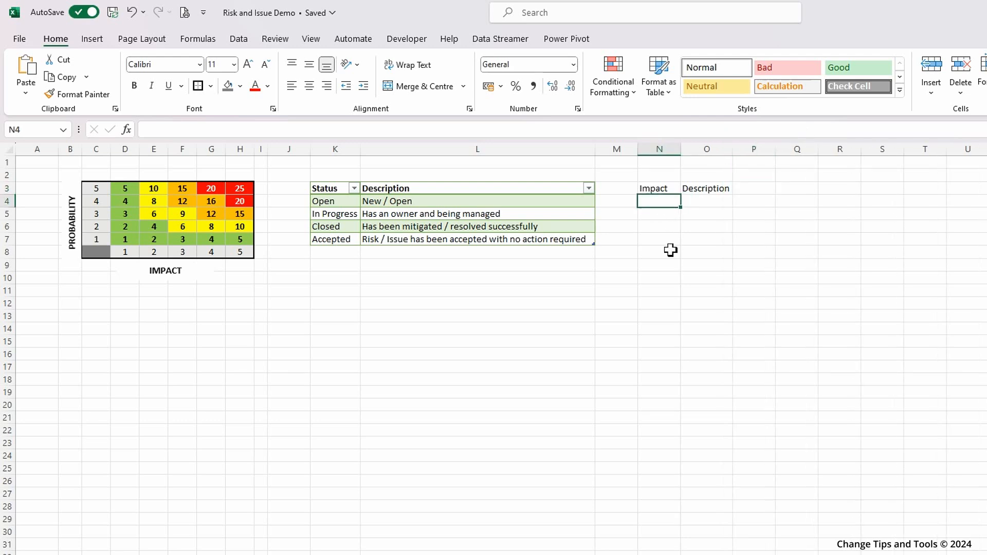
text(0)
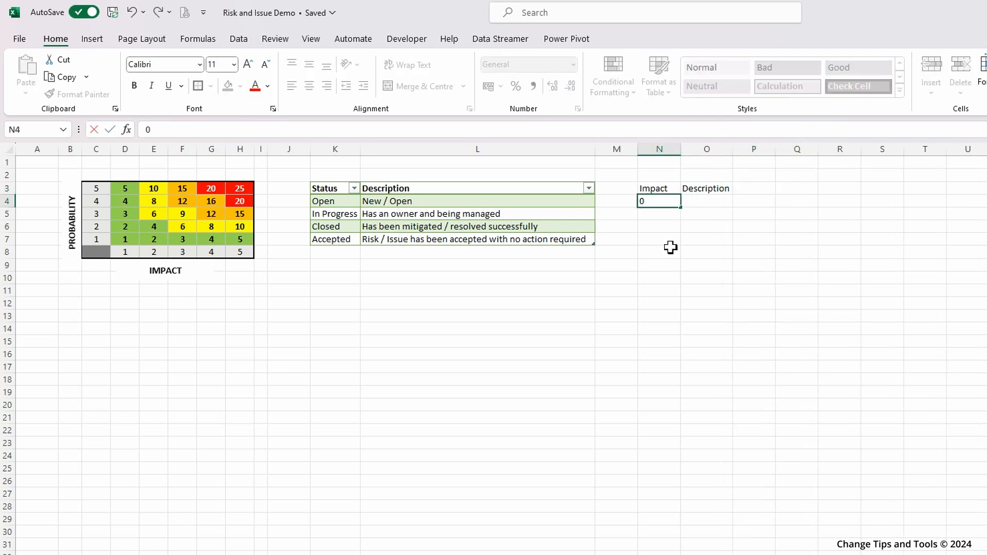
key(Return)
text(1)
key(Return)
click(673, 202)
drag(673, 202, 674, 270)
Enter the impact descriptions No Impact, Very Low, Low, Medium, High and Very High in O4:O9.
click(705, 201)
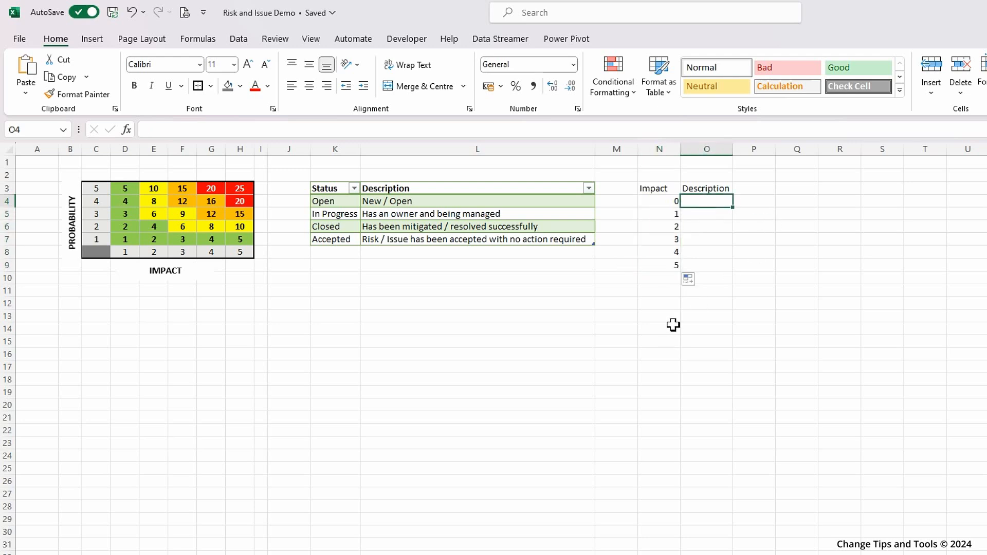
text(No Impact)
key(Return)
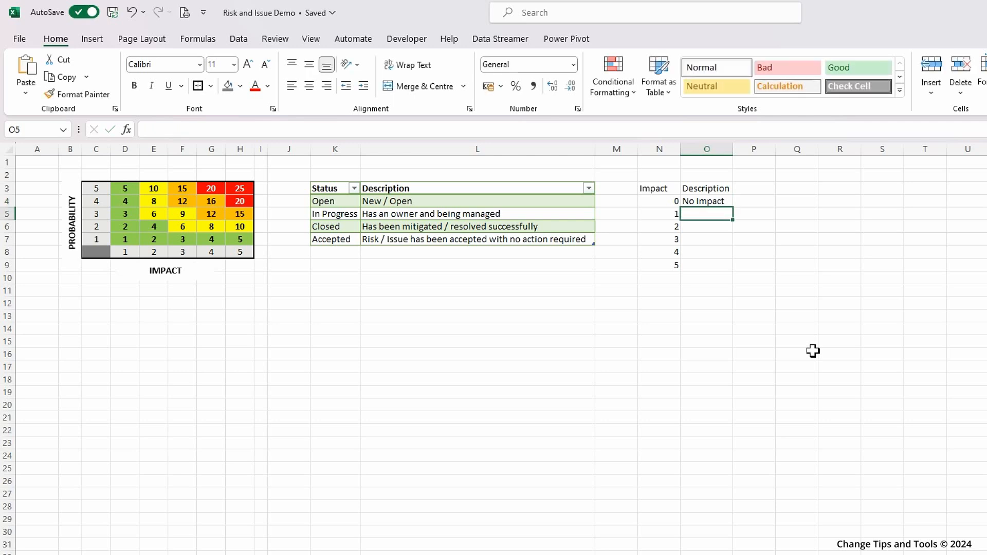
text(Very Low)
key(Return)
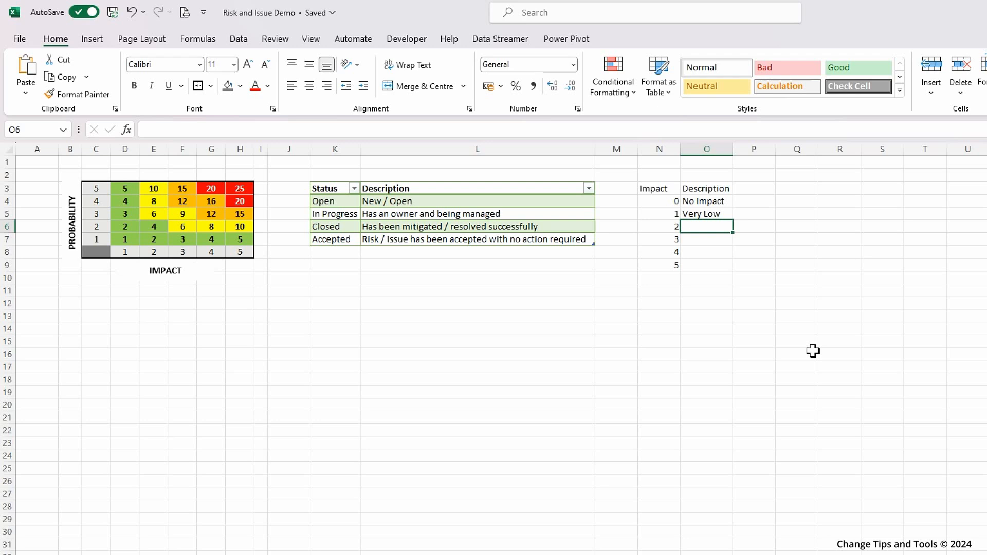
text(Low)
key(Return)
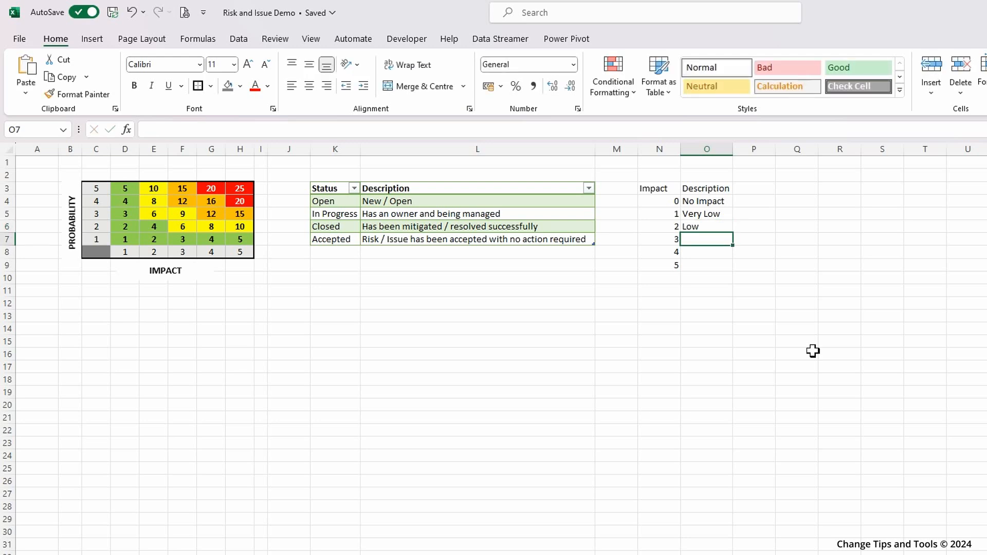
text(Medium)
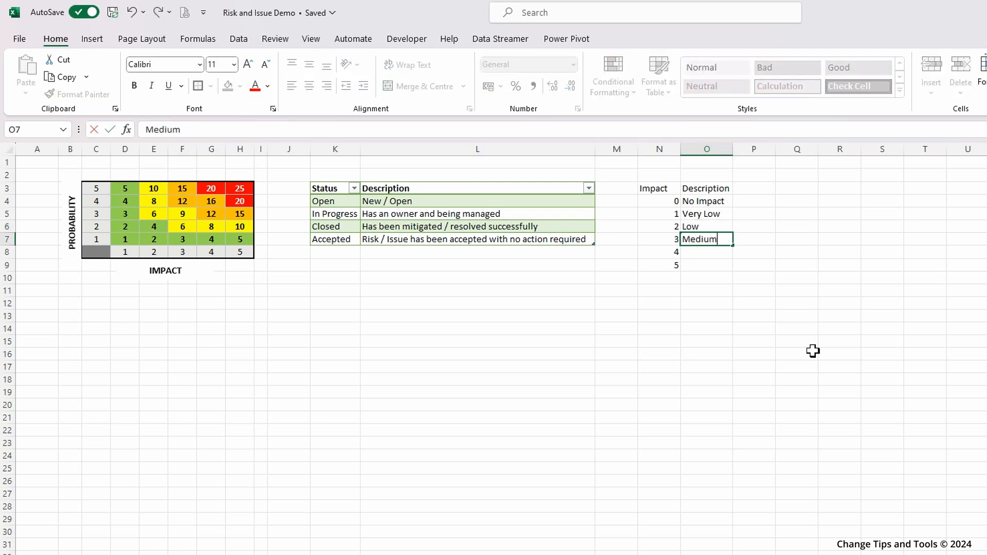
key(Return)
text(High)
key(Return)
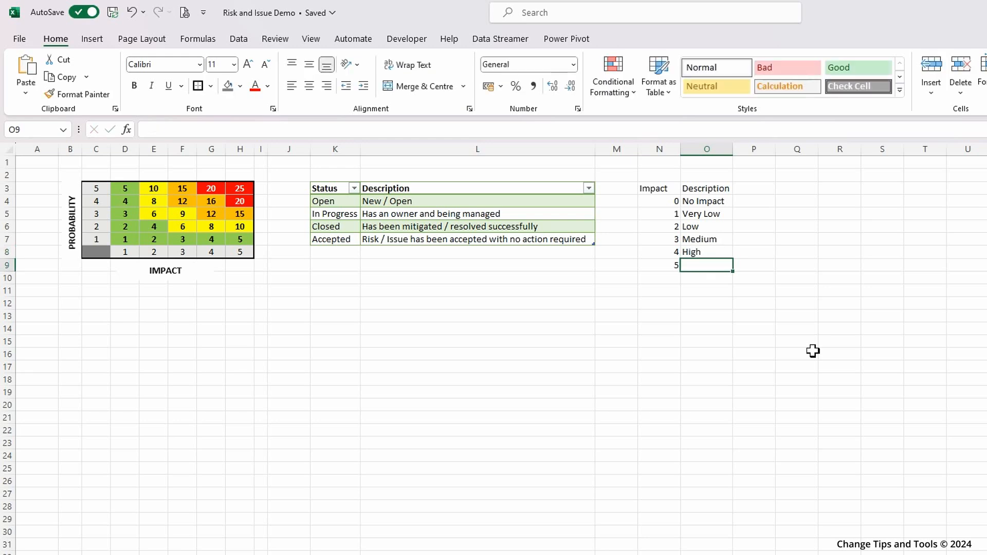
text(Very High)
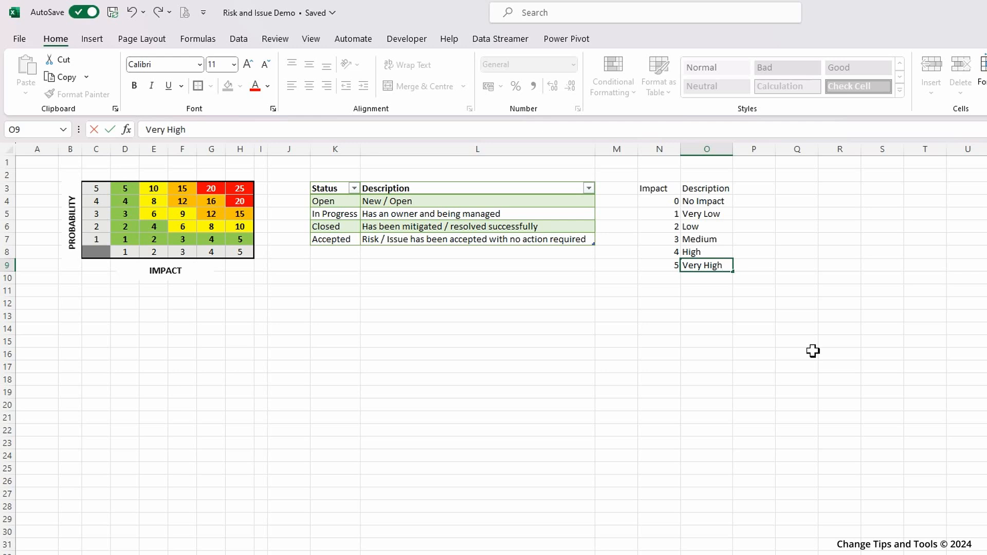
key(Return)
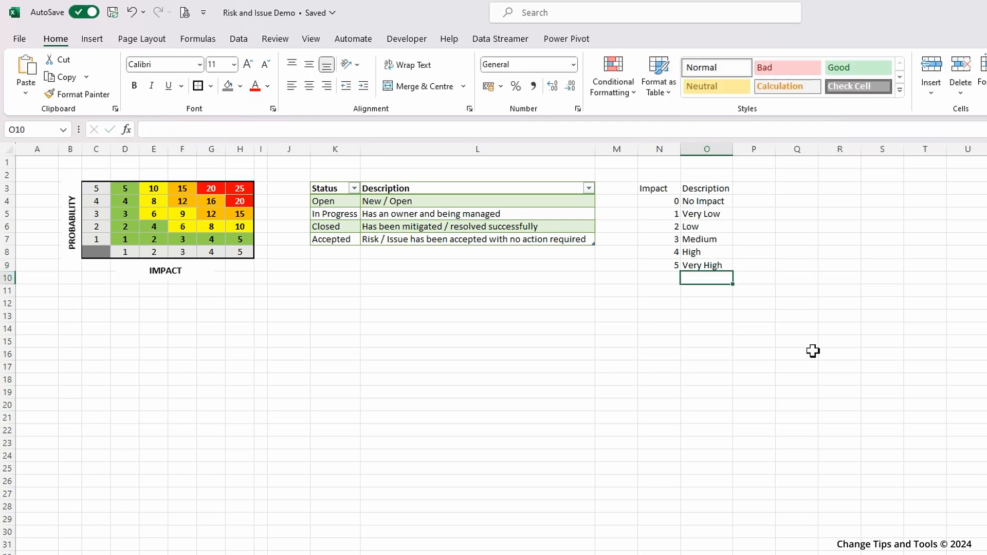
Convert the impact list in N3:O9 into a table with headers and apply the orange banded table style.
click(707, 201)
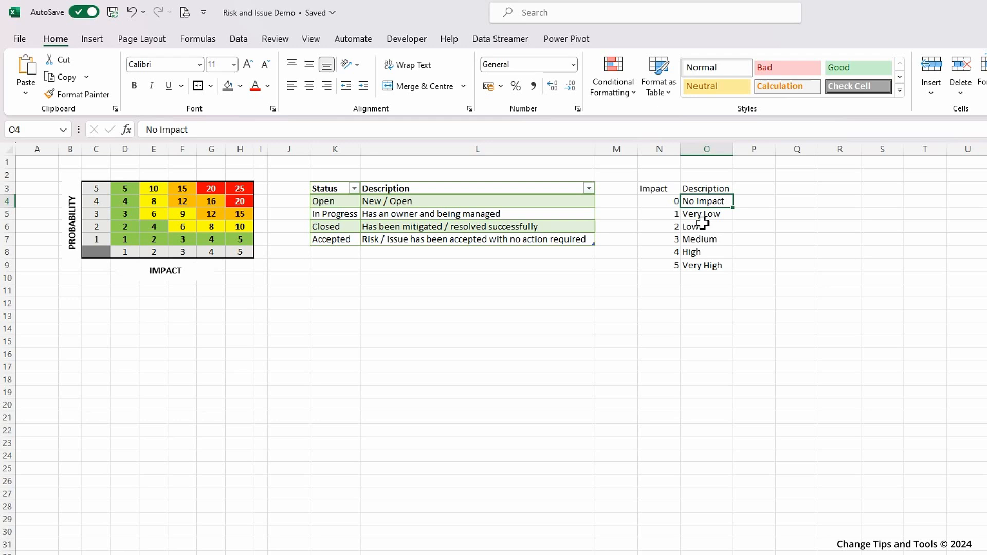
click(658, 203)
key(ctrl+t)
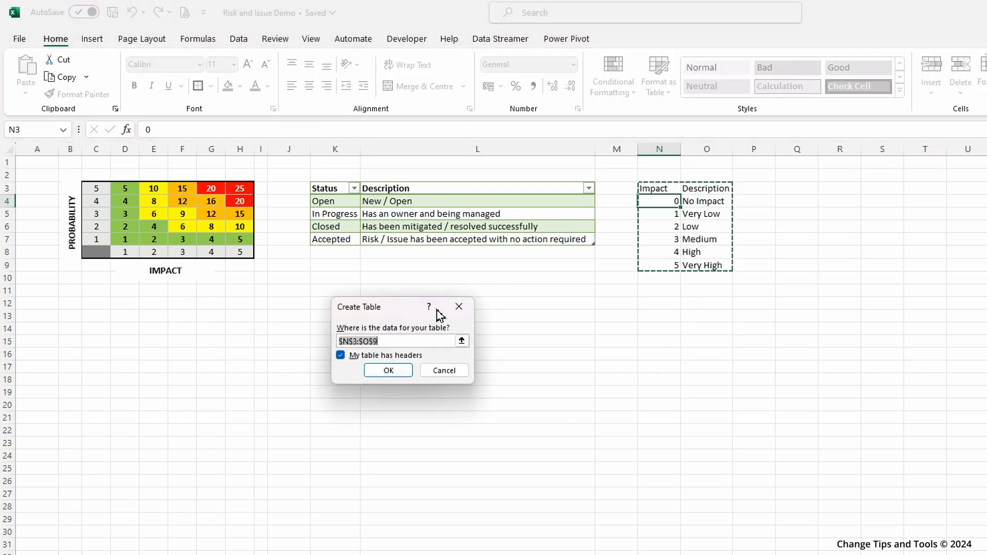
drag(408, 311, 660, 310)
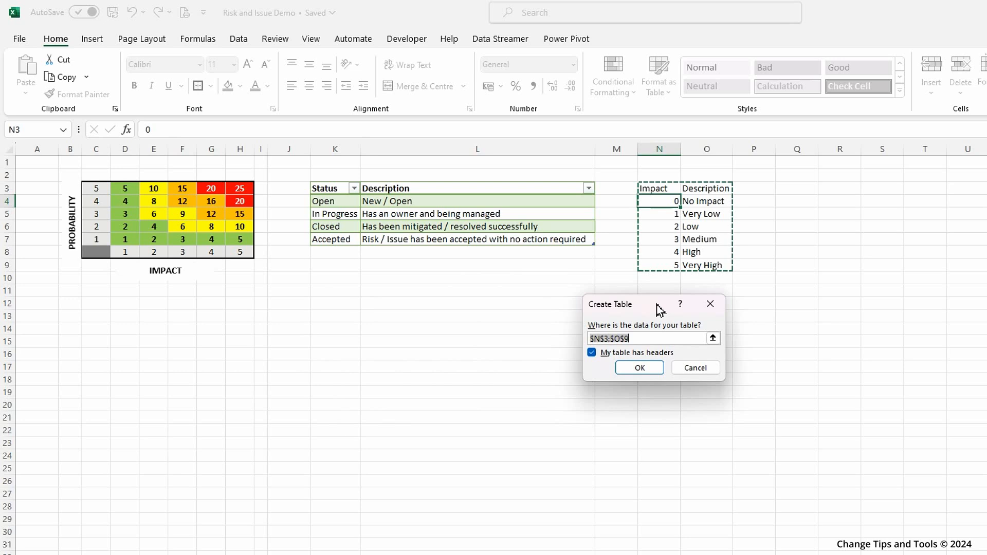
click(649, 371)
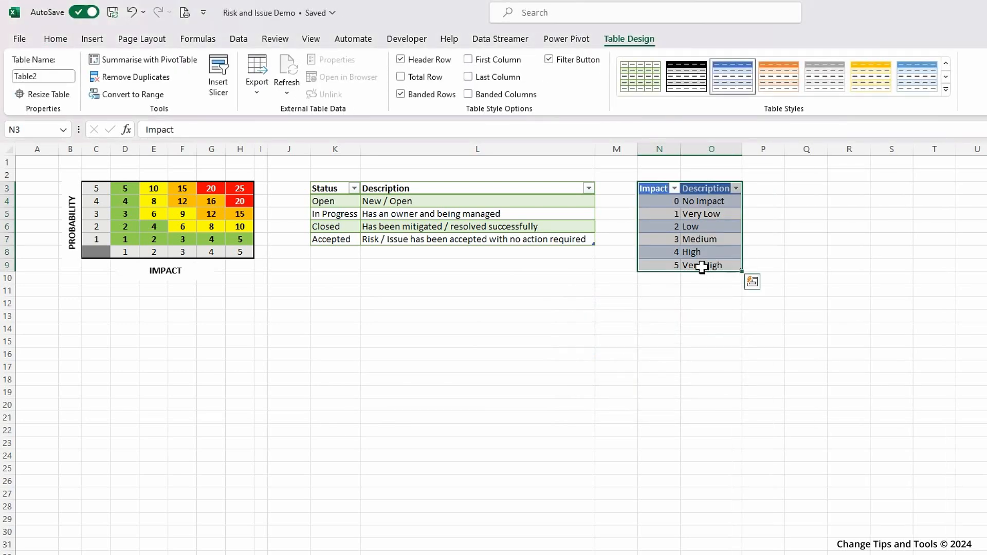
click(779, 86)
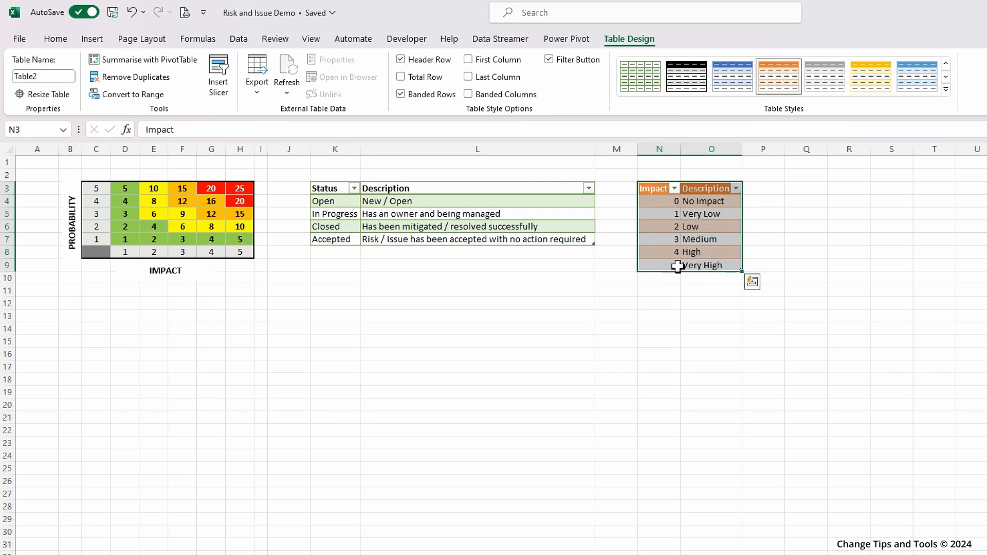
Rename the impact table as TableImpact.
click(57, 77)
click(57, 77)
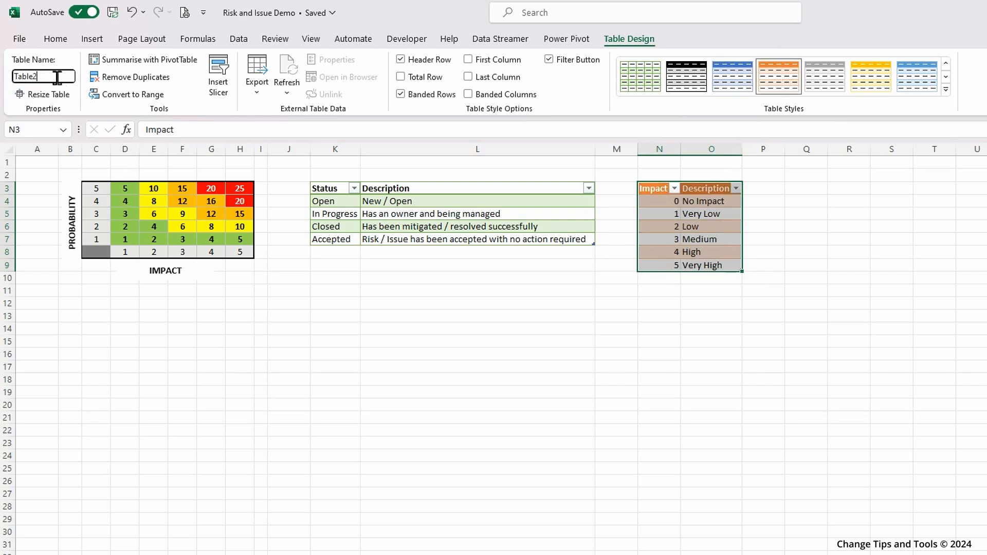
key(BackSpace)
key(Return)
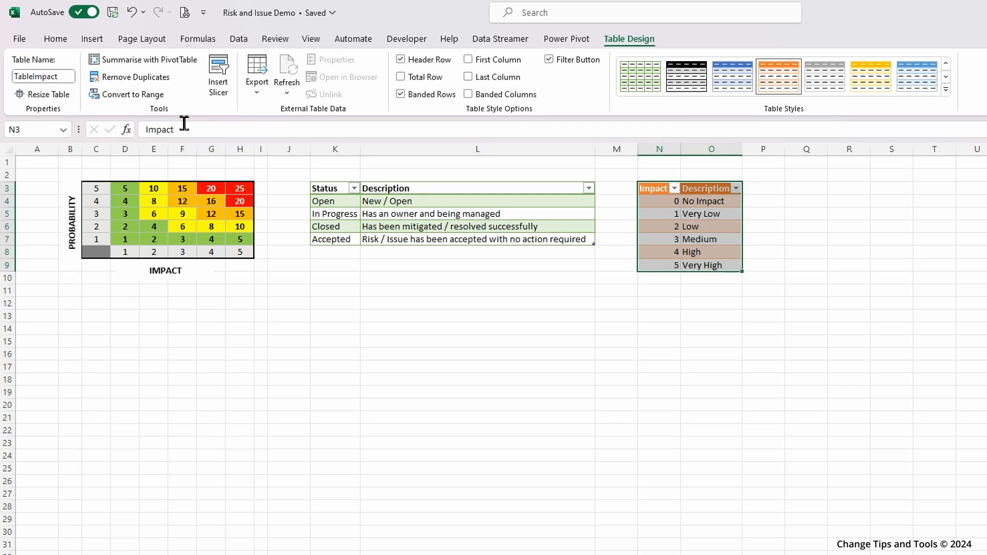
Enter the headers Probability in Q3 and Description in R3.
click(806, 190)
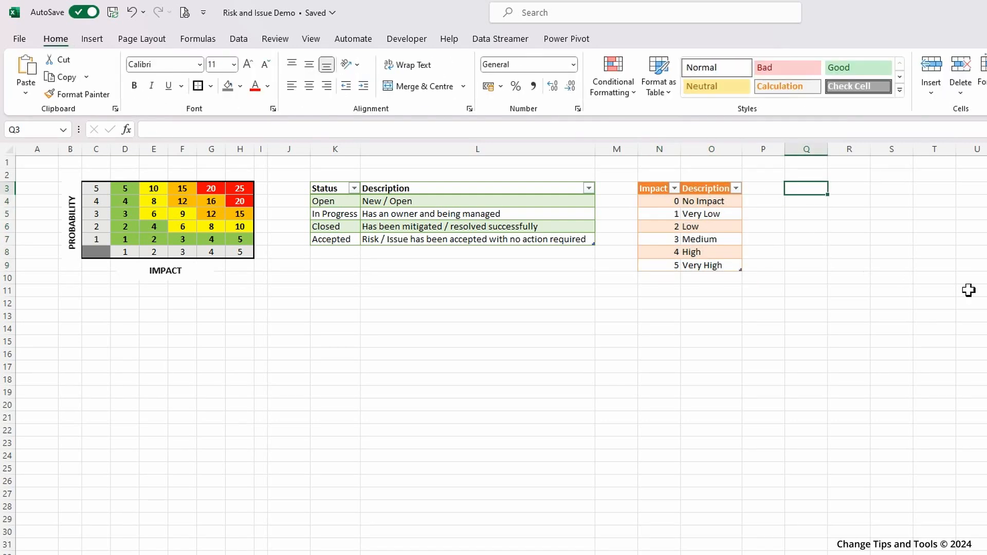
text(Proba)
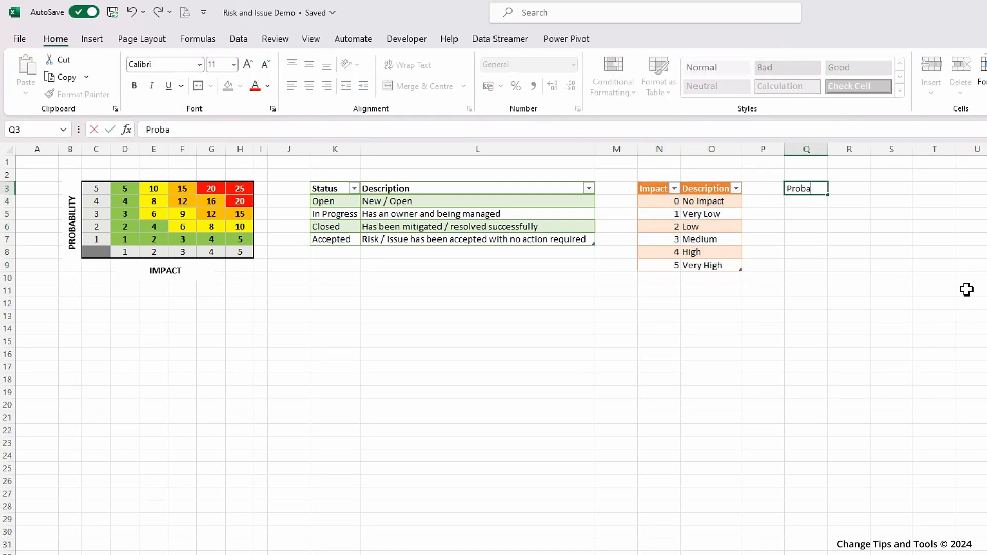
text(bility)
key(Tab)
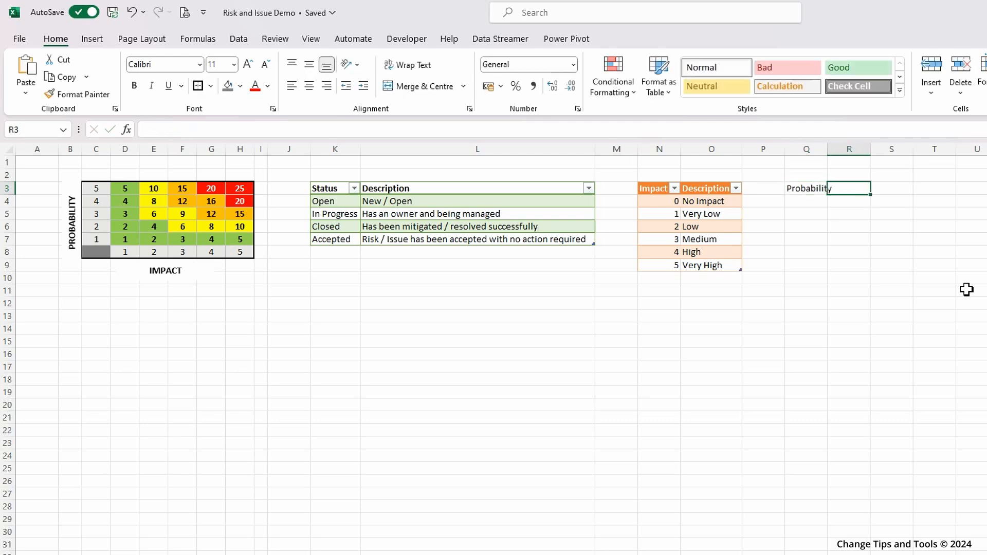
text(Description)
key(Tab)
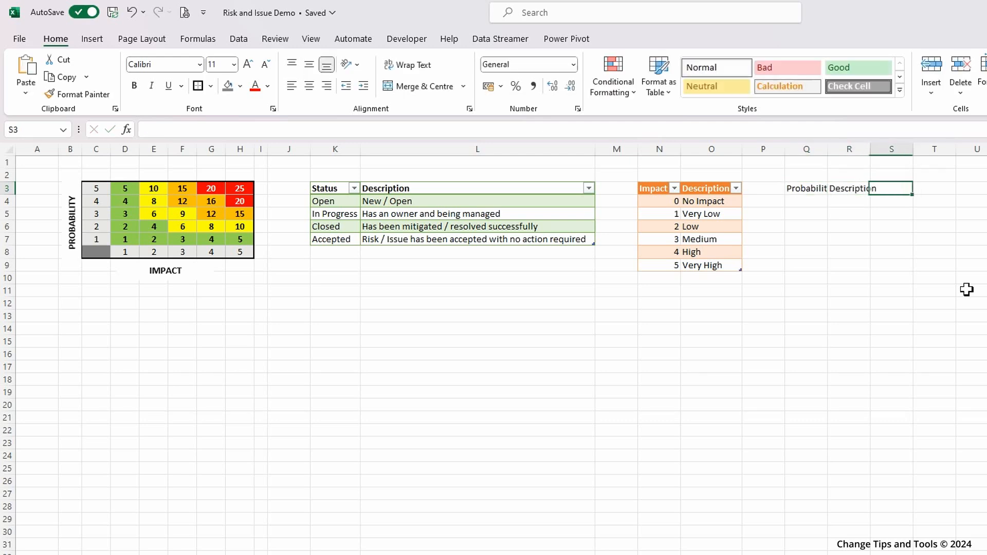
Copy the impact levels and descriptions from N4:O9 and paste them as values only starting at Q4.
drag(663, 202, 714, 266)
key(ctrl+c)
click(805, 200)
click(34, 96)
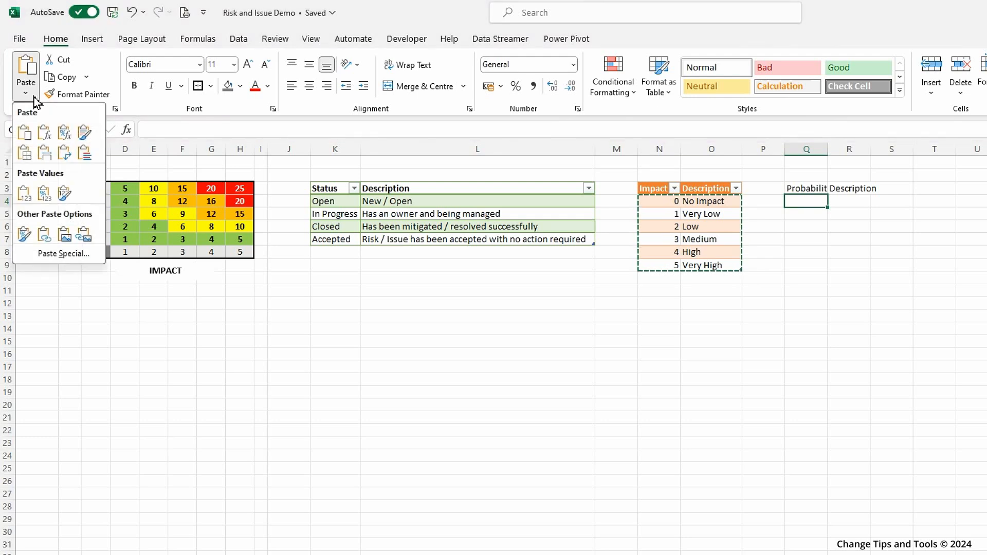
click(24, 193)
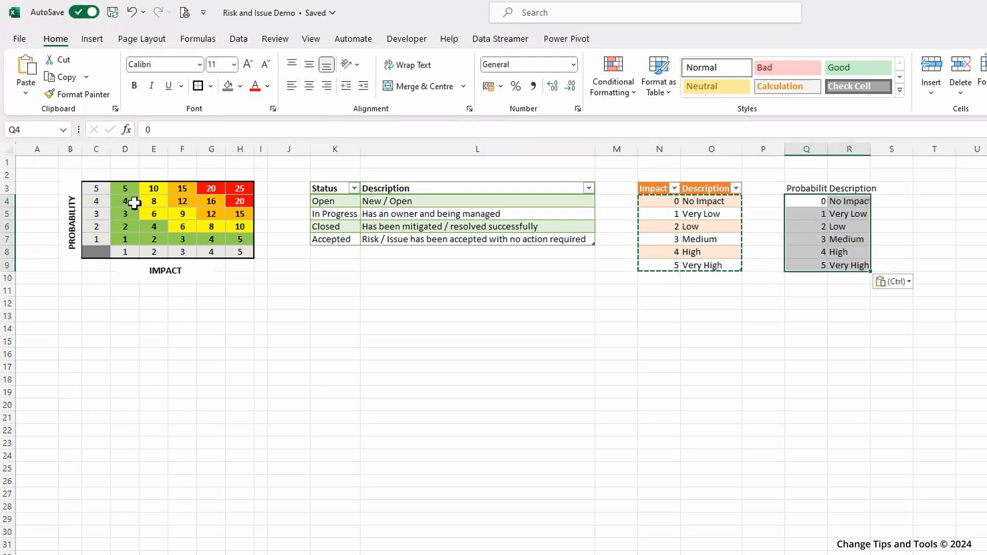
AutoFit the widths of columns R and Q to the probability list's contents.
click(820, 199)
double_click(871, 150)
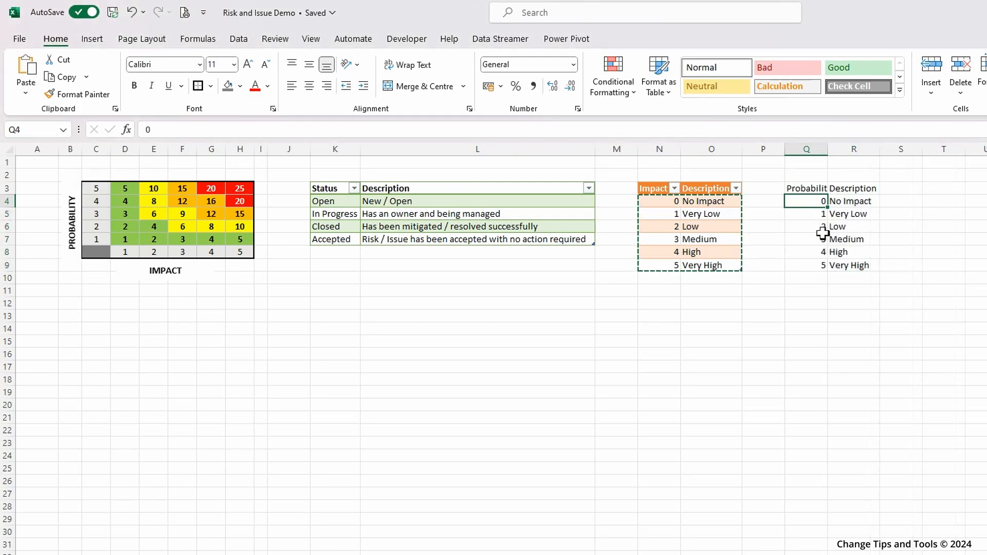
double_click(828, 149)
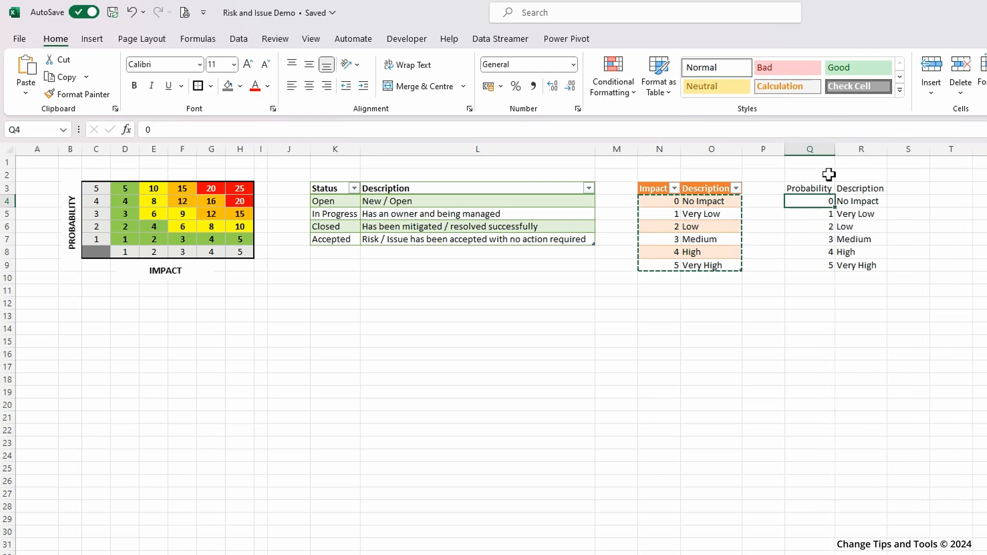
Convert the probability list in Q3:R9 into a table with headers and apply the grey banded table style.
key(ctrl+t)
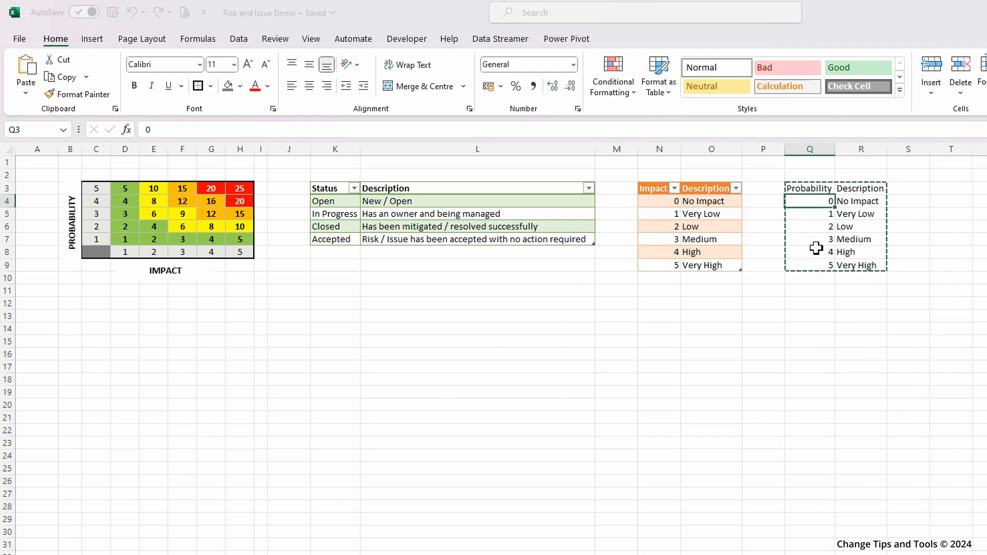
click(641, 369)
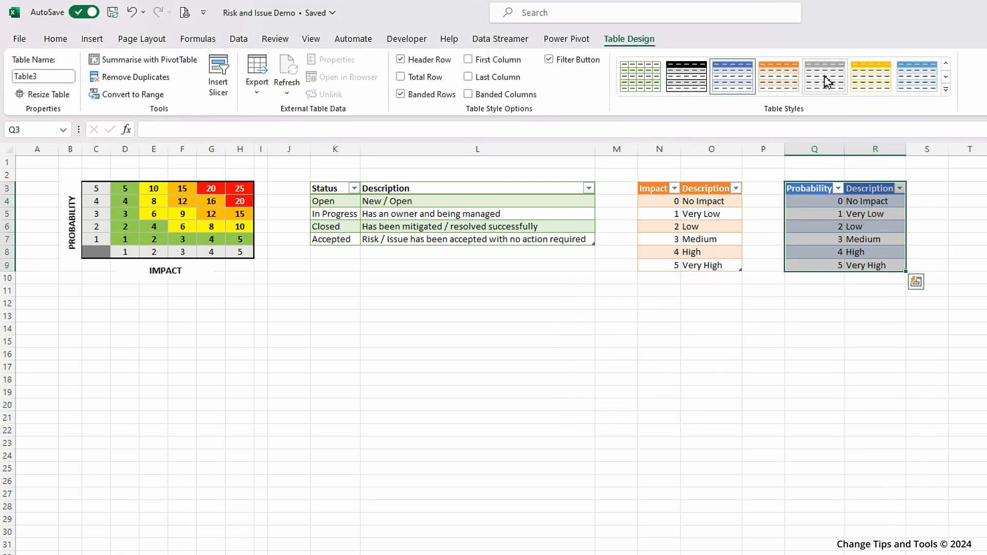
click(825, 80)
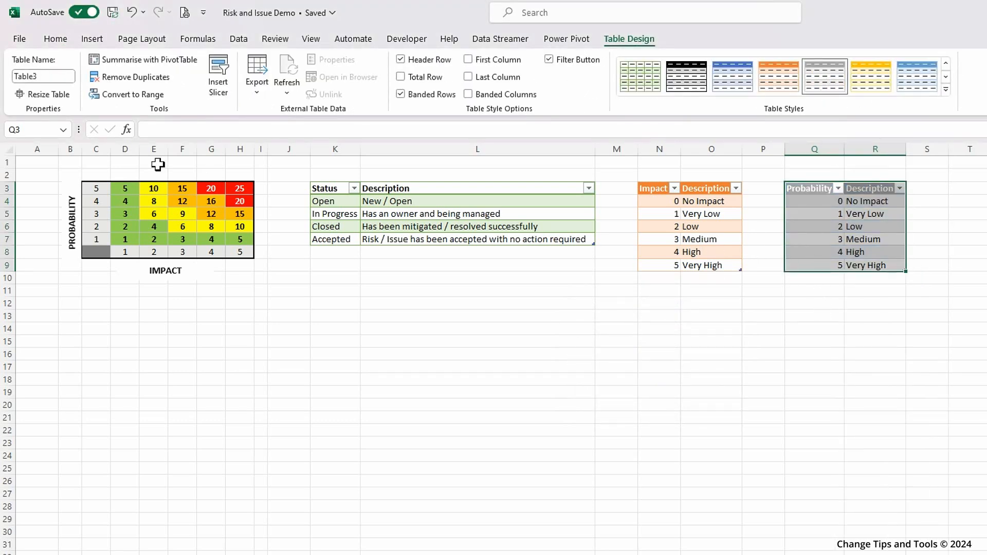
Rename the probability table as TableProbability.
click(54, 77)
click(54, 77)
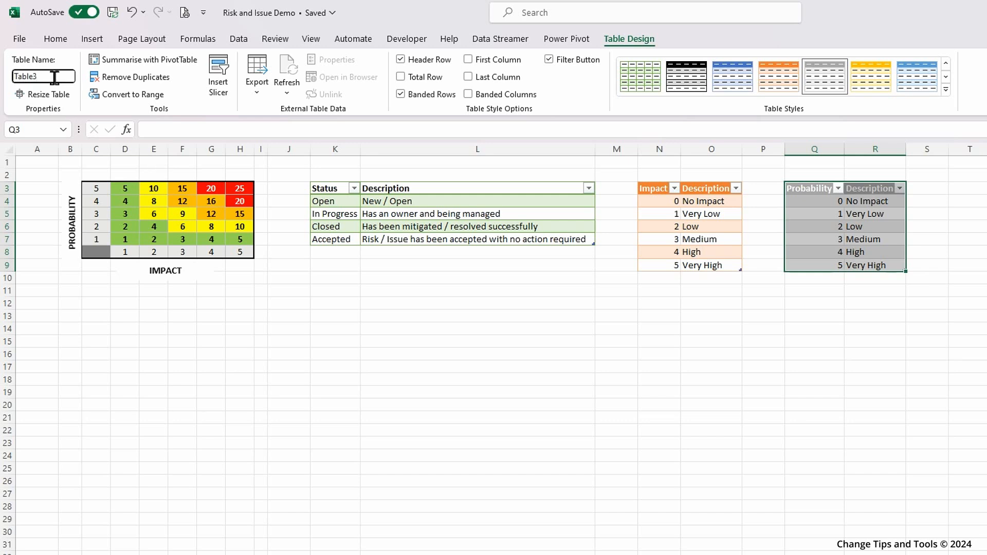
key(BackSpace)
text(Probability)
key(Return)
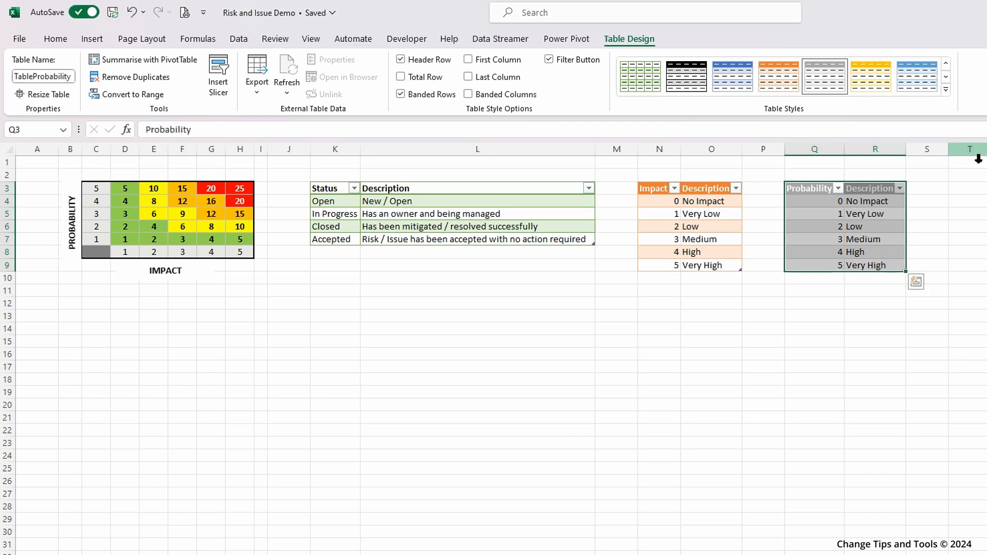
Enter the headers Types in T3 and Description in U3, and AutoFit the width of column U.
click(956, 188)
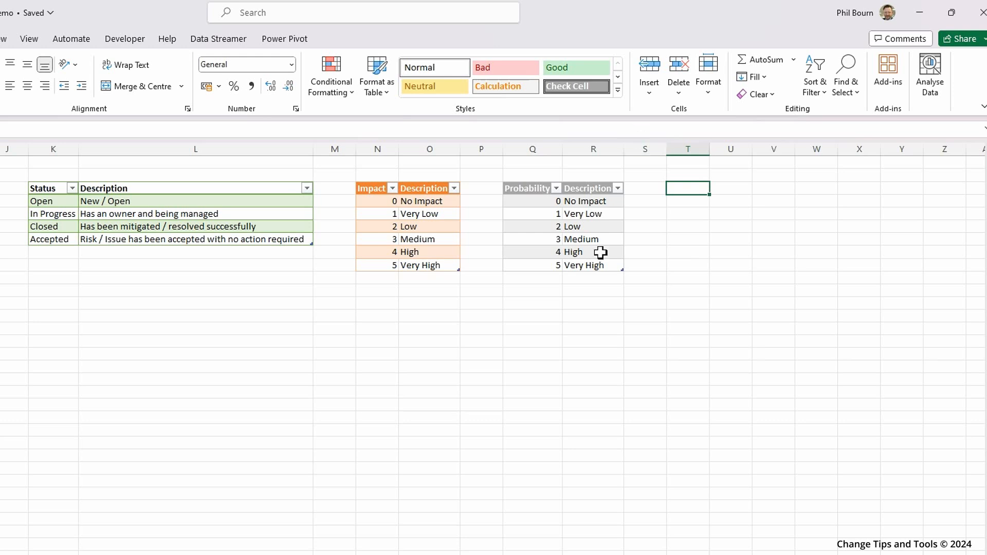
text(Types)
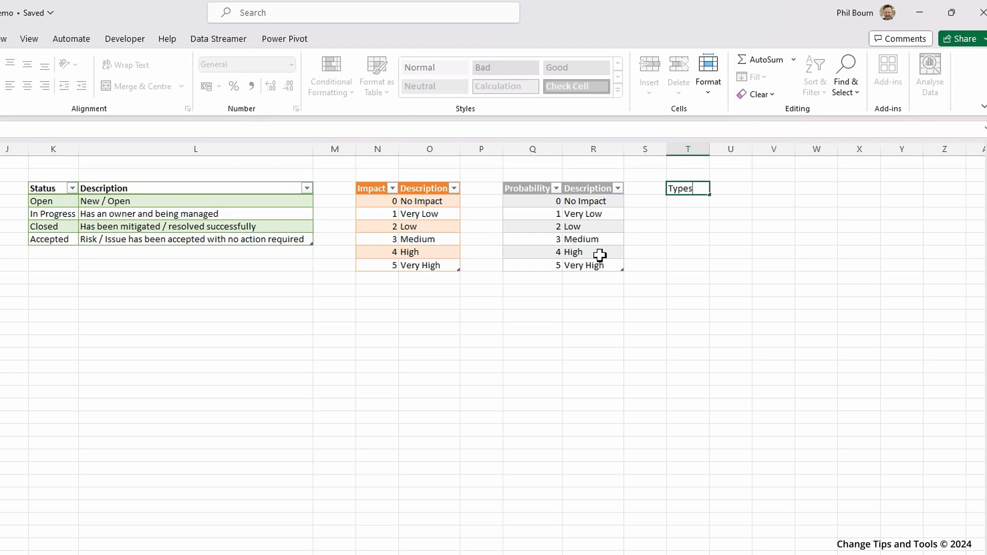
key(Tab)
text(Des)
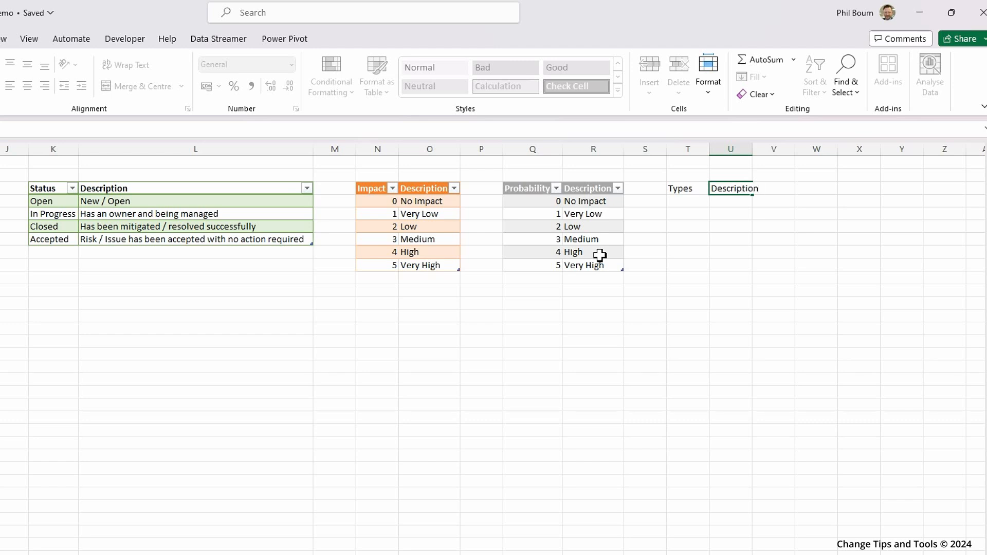
key(Tab)
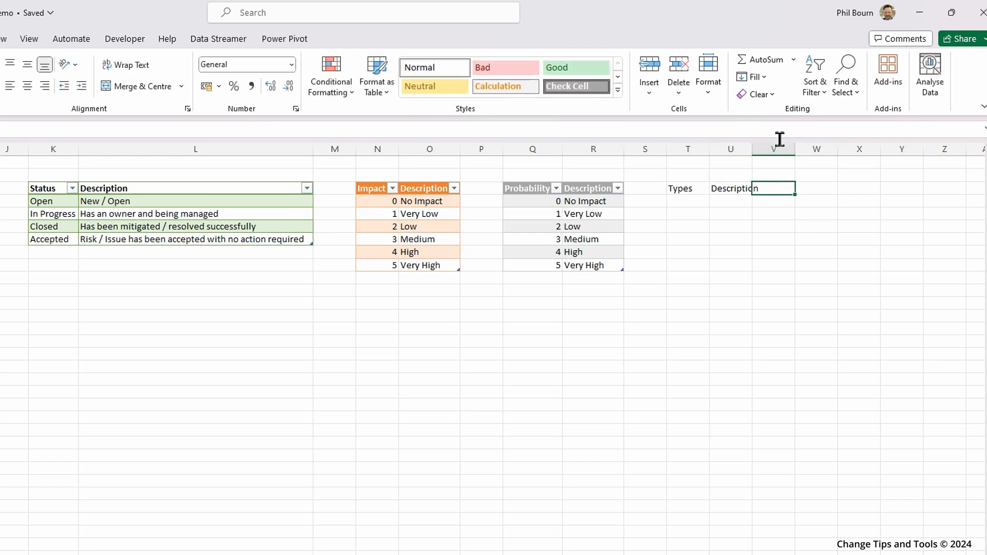
double_click(753, 153)
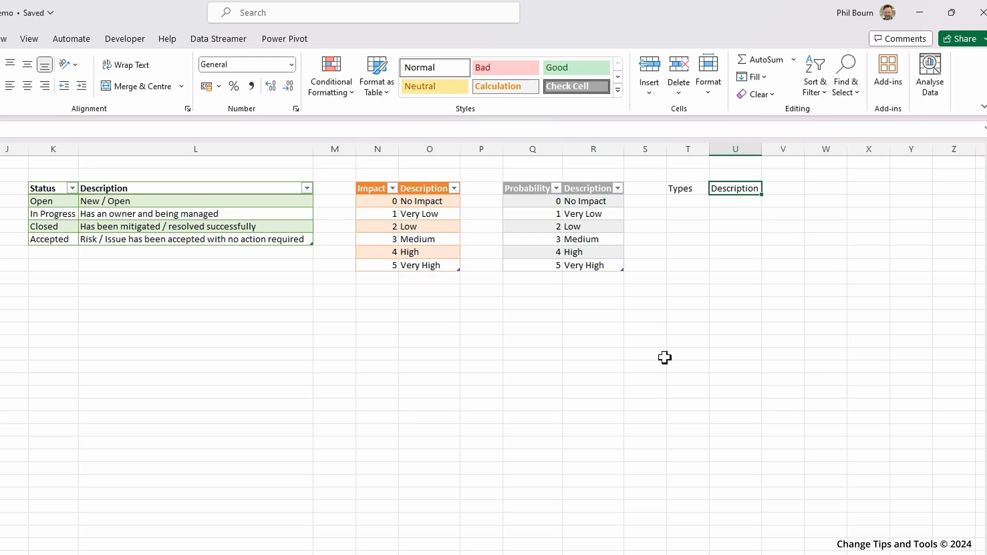
Add a Risk row described as "Something that might happen in the future which could have a material impact on the project.".
click(696, 202)
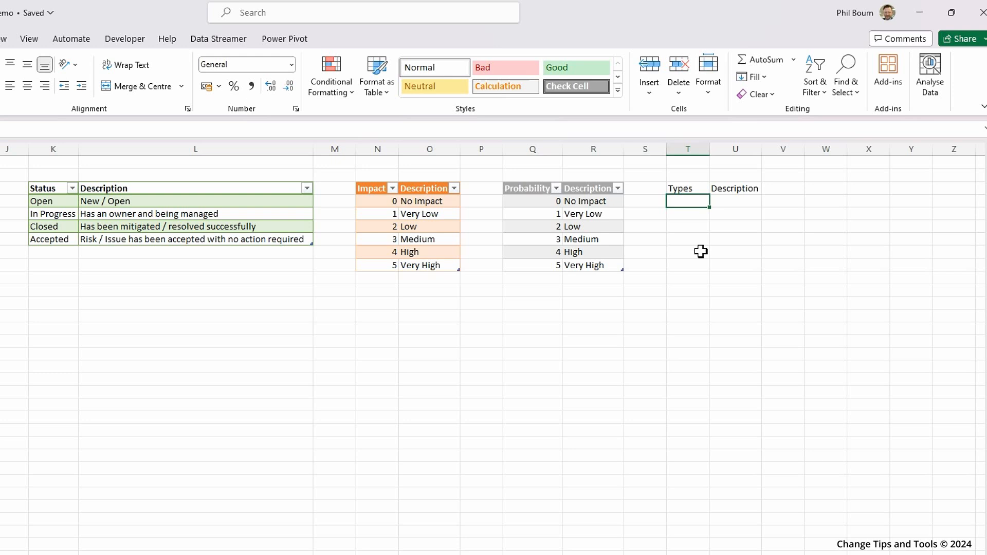
text(Risk)
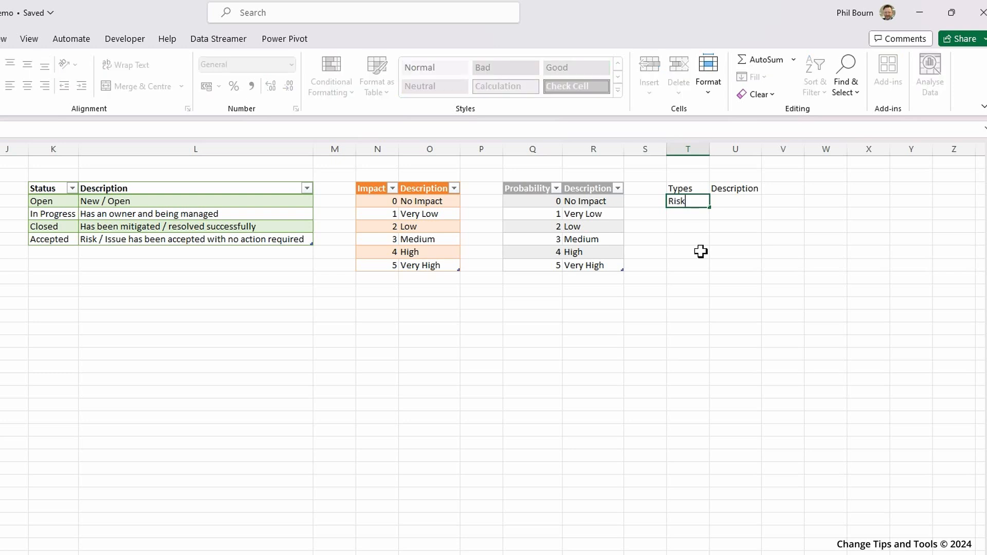
key(Tab)
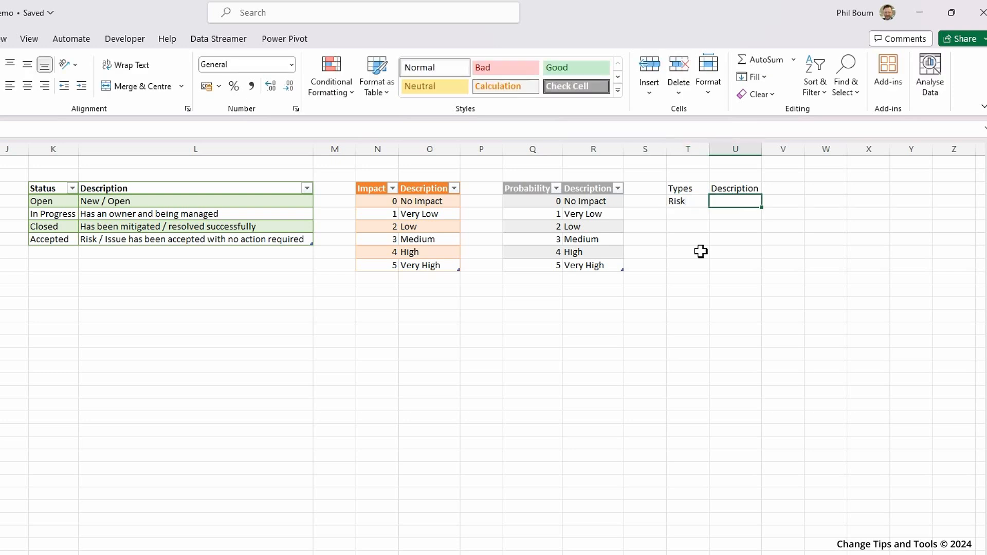
text(Something t)
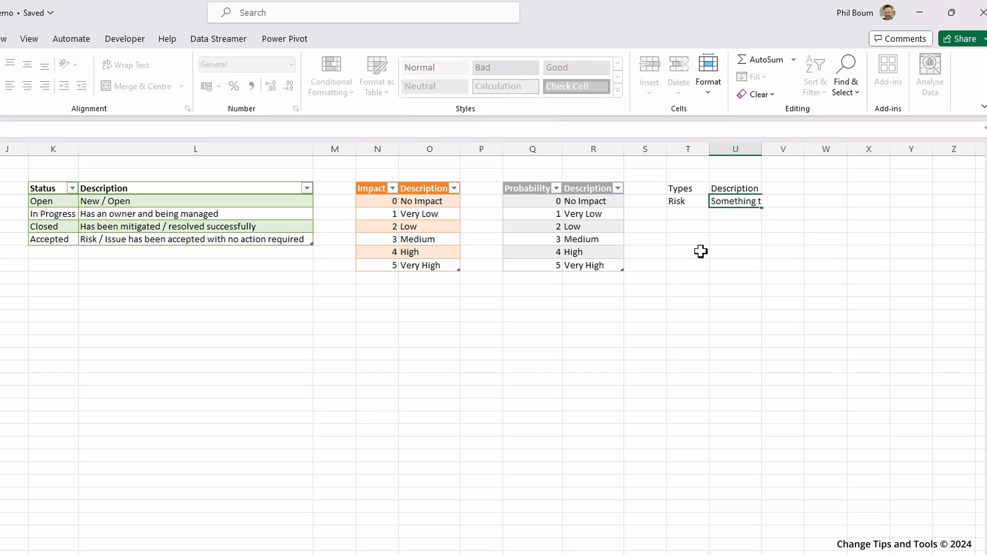
text(hat might happen in the future which could have a material impact on the project.)
key(Return)
Add an Issue row described as "Something that has happened which has had a material impact on the project." and AutoFit column U.
text(Issue)
key(Tab)
text(Something that has happened which has had a material impact on the project)
key(Return)
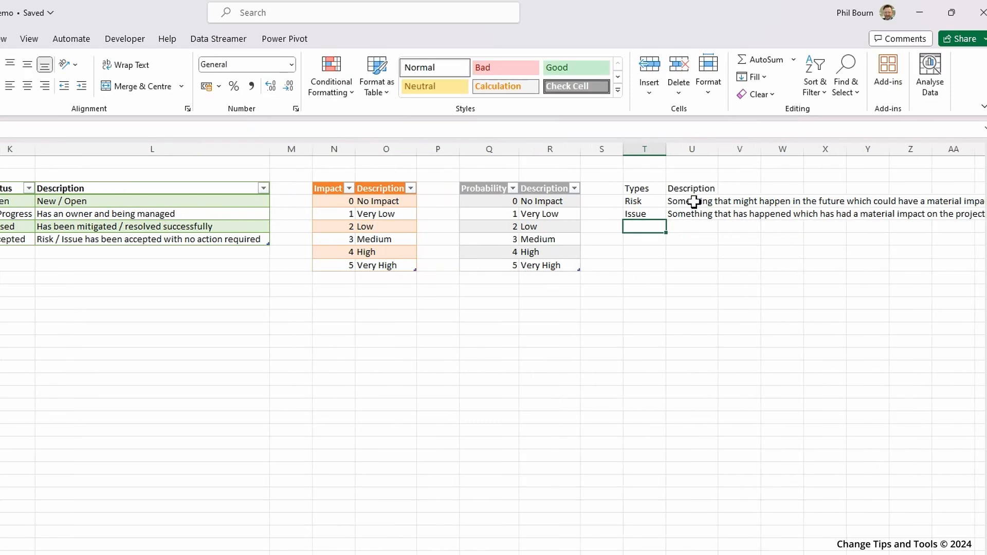
double_click(719, 149)
Convert the types list in T3:U5 into a table with headers and apply the black banded table style.
click(649, 201)
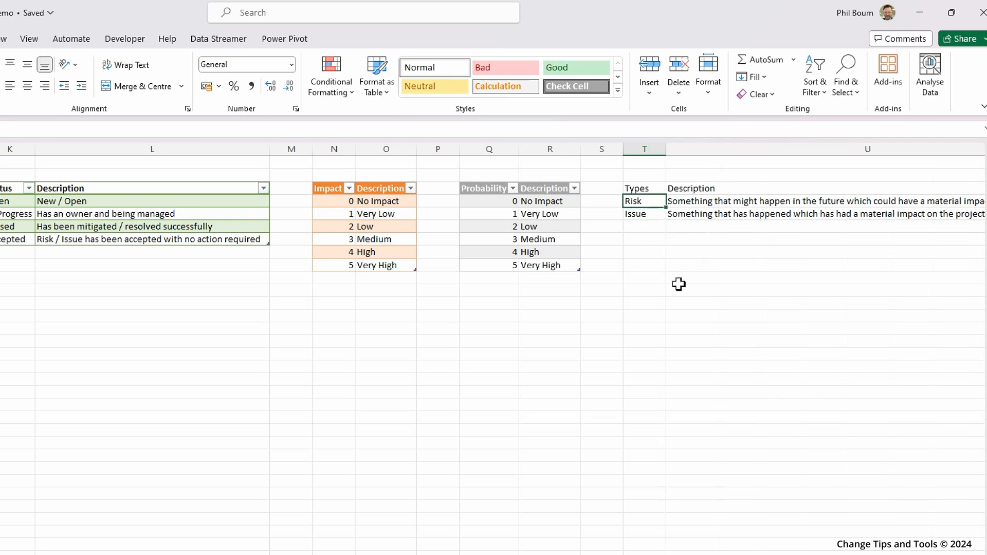
key(ctrl+t)
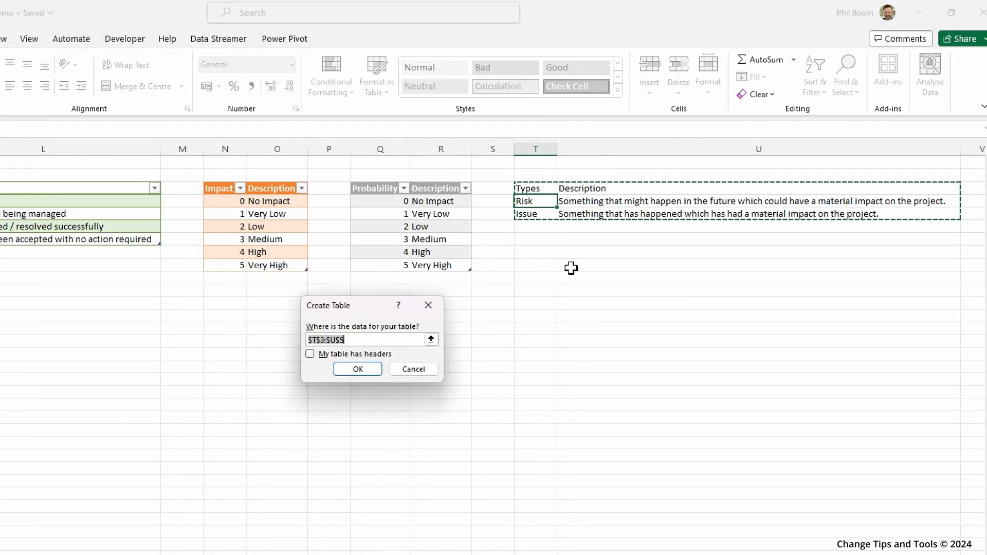
click(309, 354)
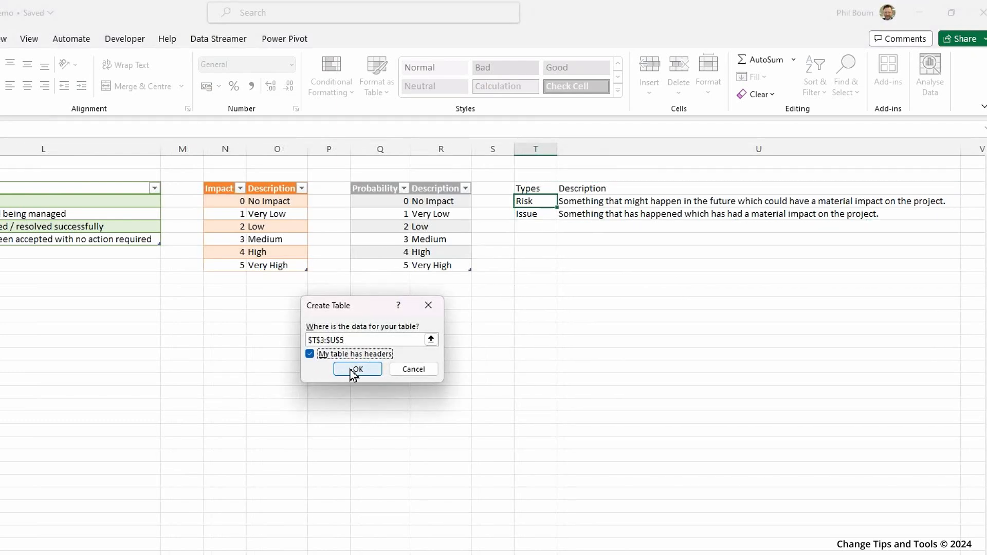
click(355, 371)
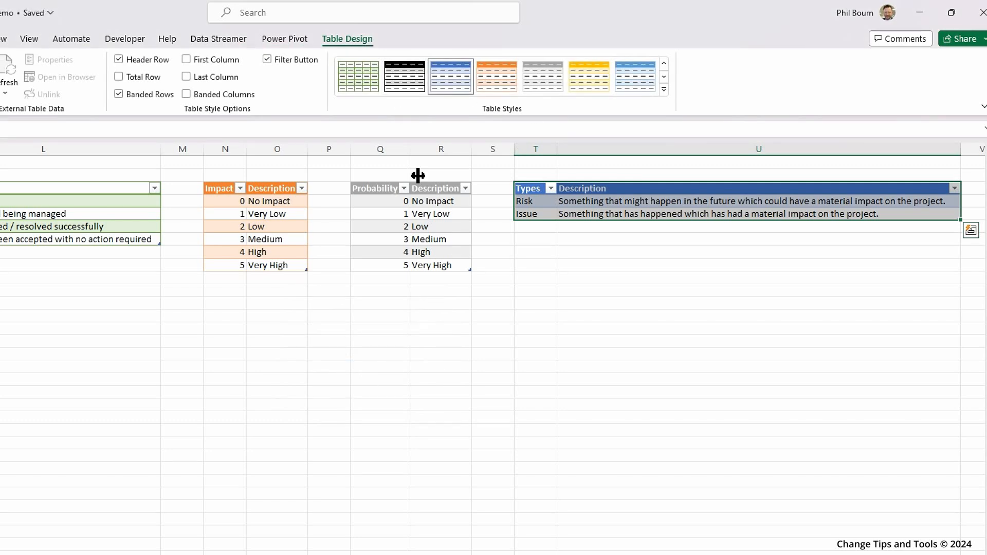
click(403, 84)
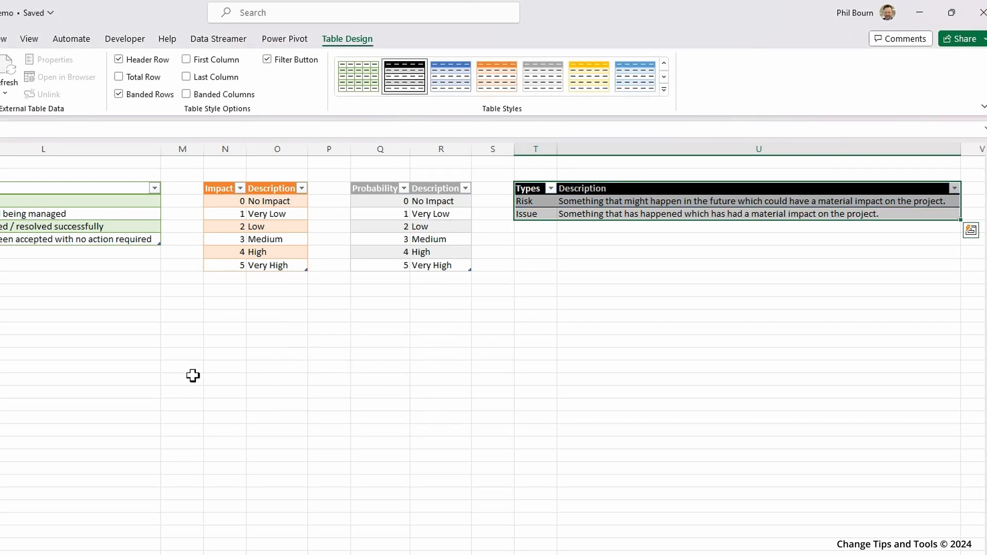
Rename the types table as TableTypes.
click(53, 77)
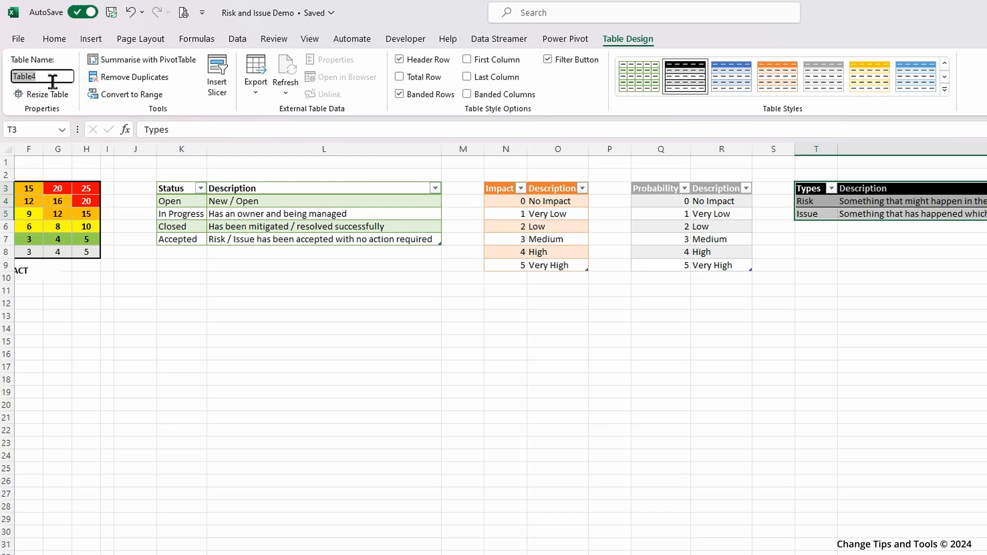
click(53, 77)
key(BackSpace)
text(Types)
key(Return)
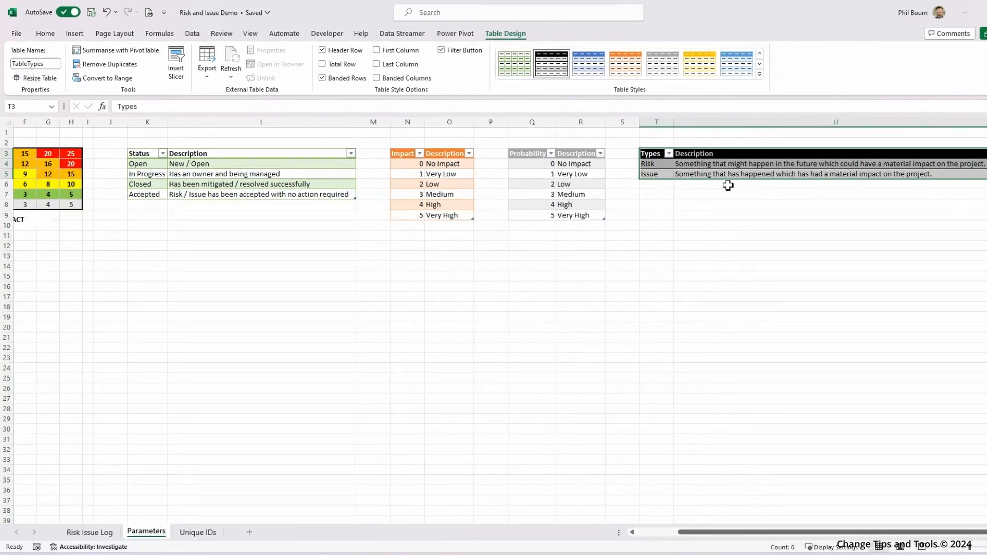
click(680, 171)
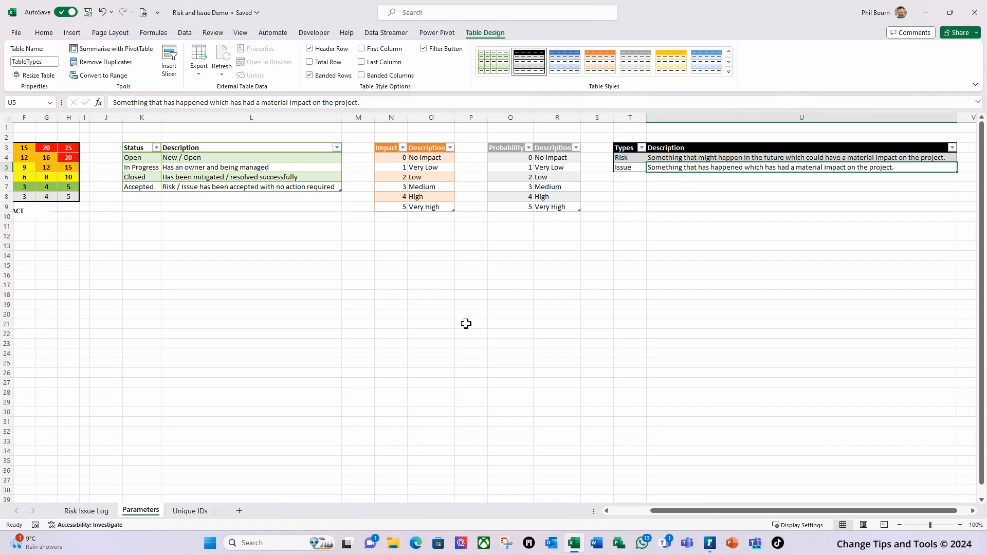
Turn off the gridlines on the Parameters sheet.
drag(667, 510, 595, 511)
click(588, 304)
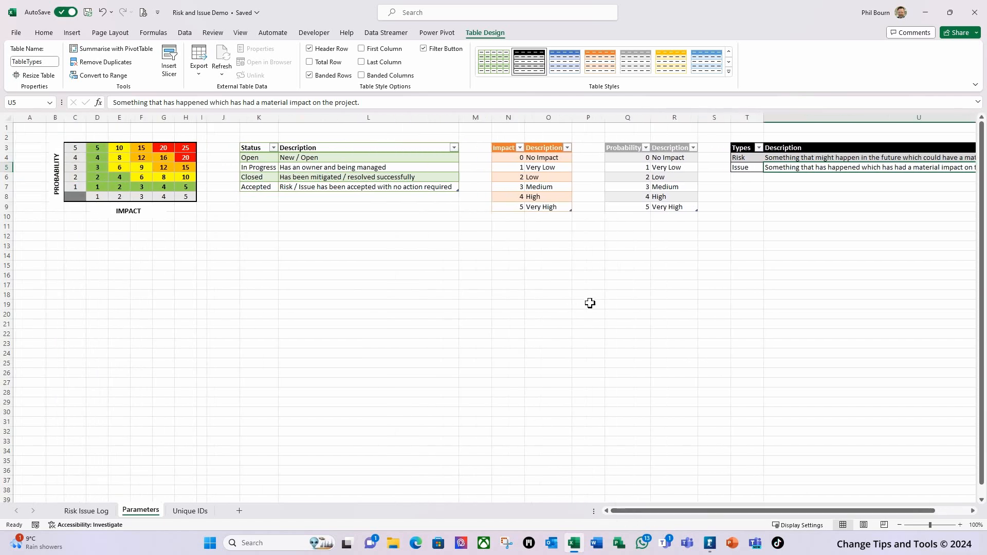
click(264, 210)
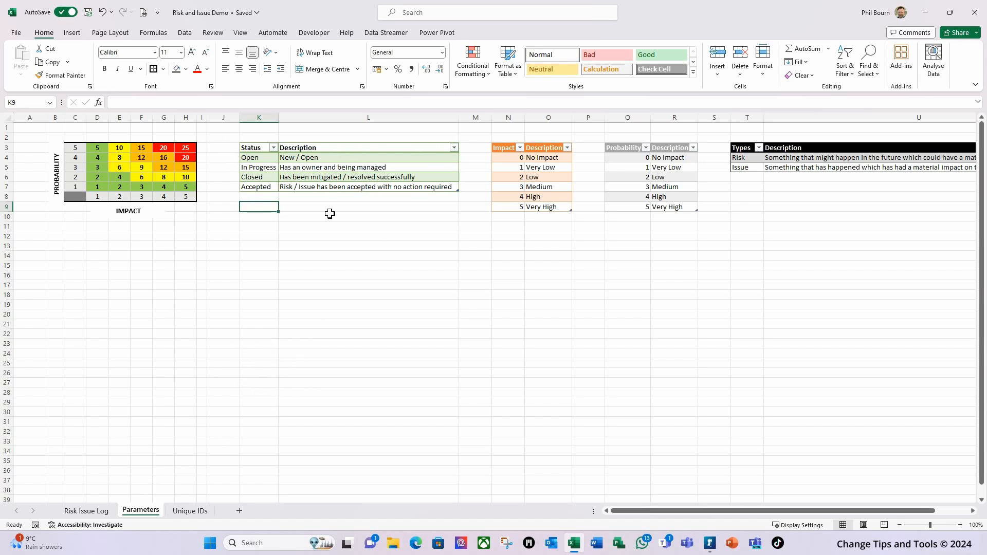
click(325, 232)
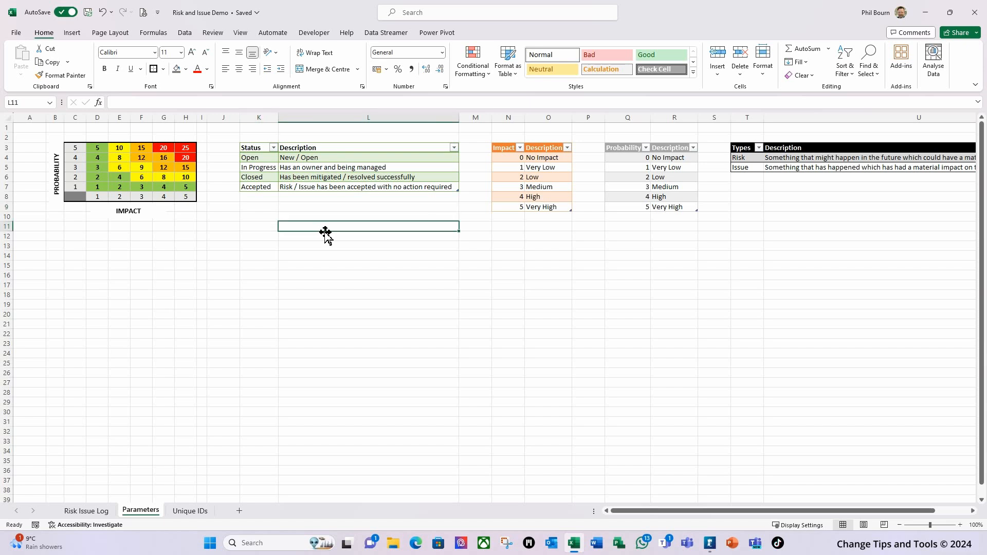
click(240, 34)
click(297, 63)
click(283, 260)
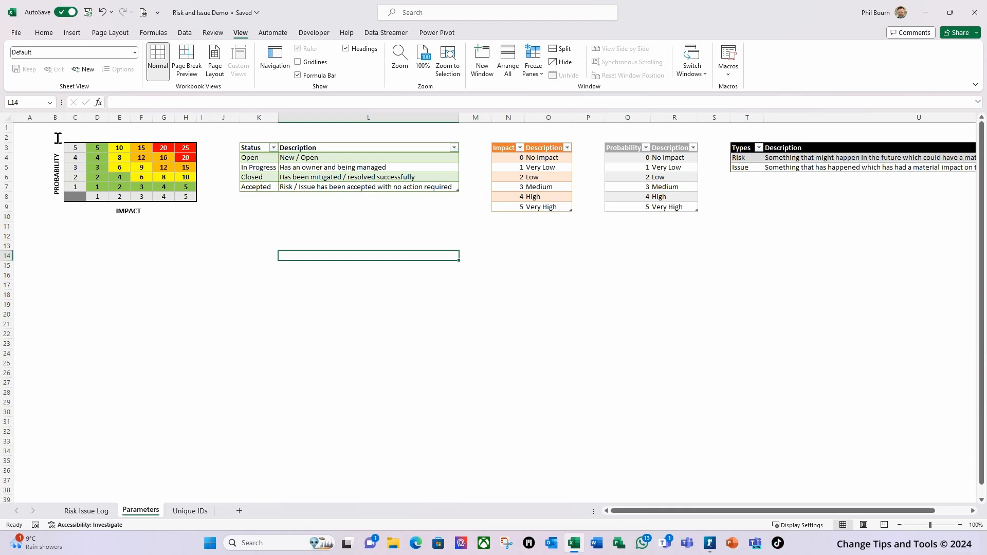
Copy the severity matrix with its axis labels and surrounding margin, range B2:I10.
click(82, 137)
key(Left)
key(shift+Right)
key(shift+Right)
key(shift+Right)
key(shift+Right)
key(shift+Right)
key(shift+Right)
key(shift+Right)
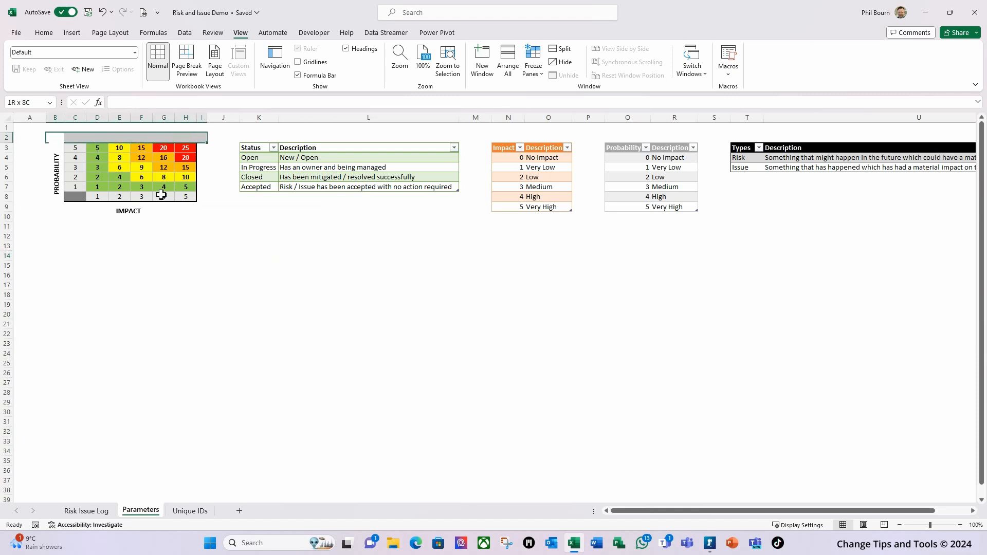
key(shift+Down)
key(shift+Down)
key(shift+Down)
key(shift+Down)
key(shift+Down)
key(shift+Down)
key(shift+Down)
key(shift+Down)
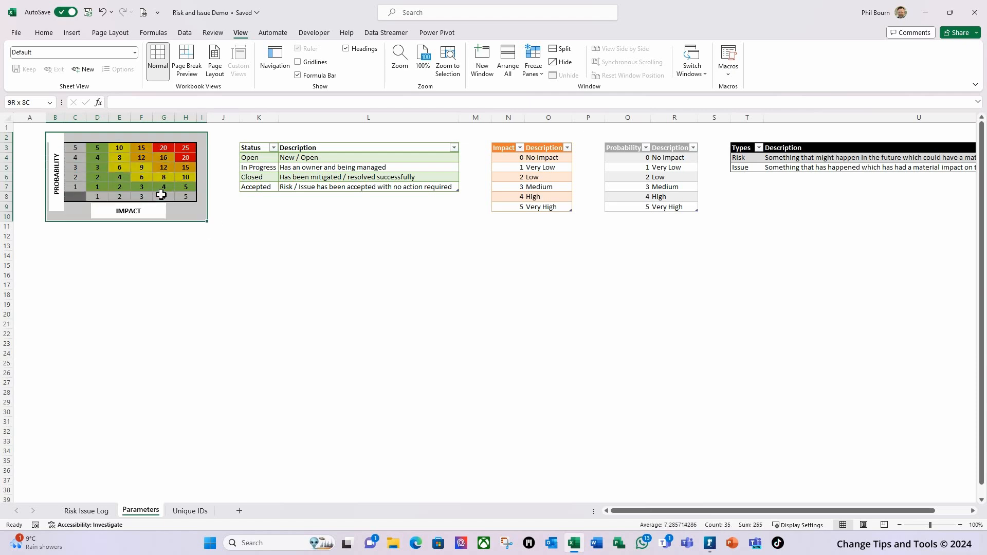
key(ctrl+c)
Paste the copied severity matrix as a linked picture at G1 on the Risk Issue Log sheet.
click(87, 512)
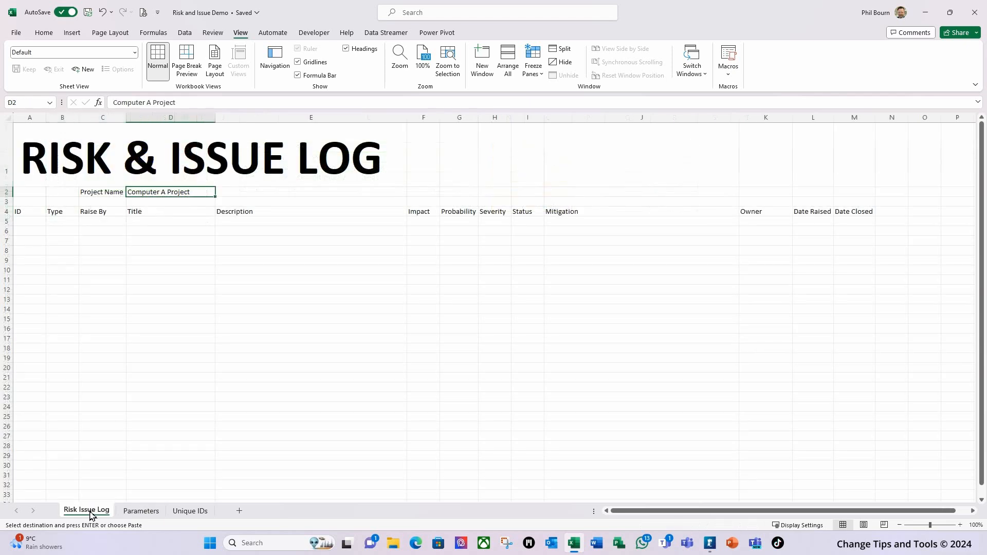
right_click(454, 137)
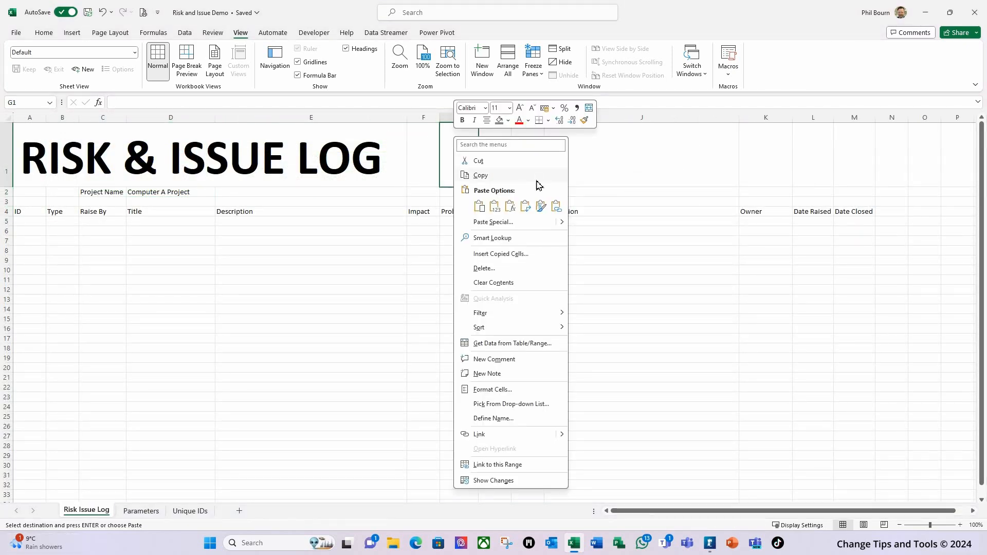
mouse_move(563, 223)
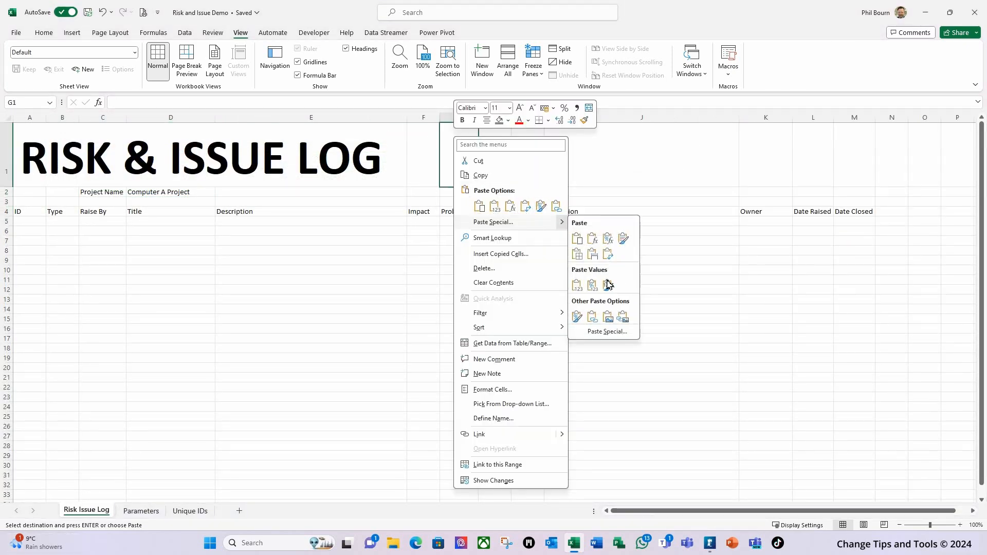
click(623, 317)
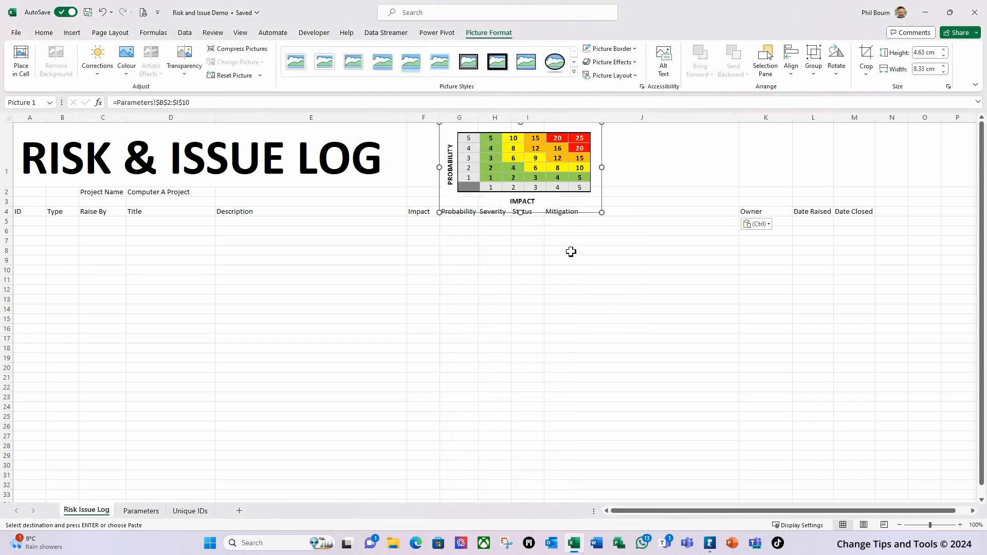
Increase the height of row 1 to fit the matrix picture and middle-align the RISK & ISSUE LOG title vertically.
drag(13, 187, 14, 213)
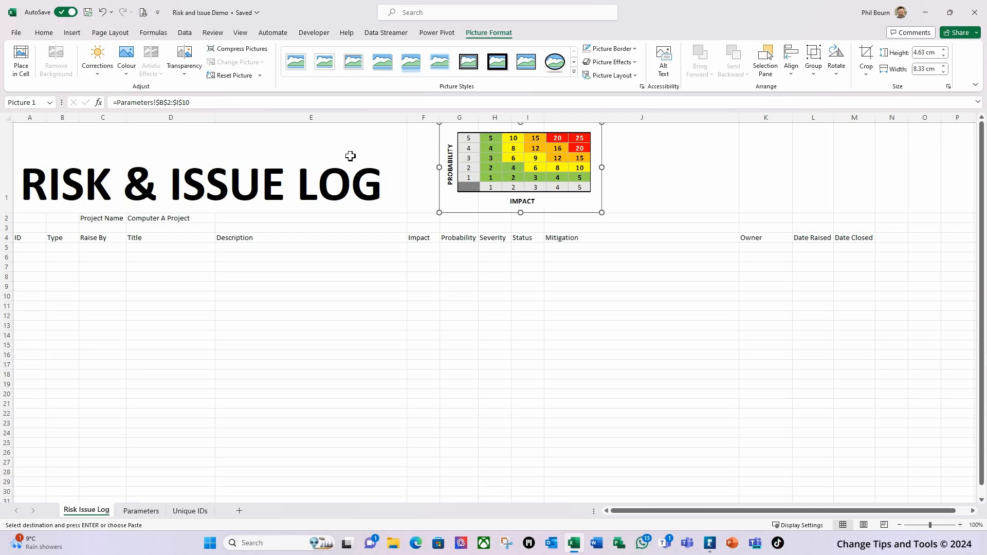
click(150, 156)
click(43, 179)
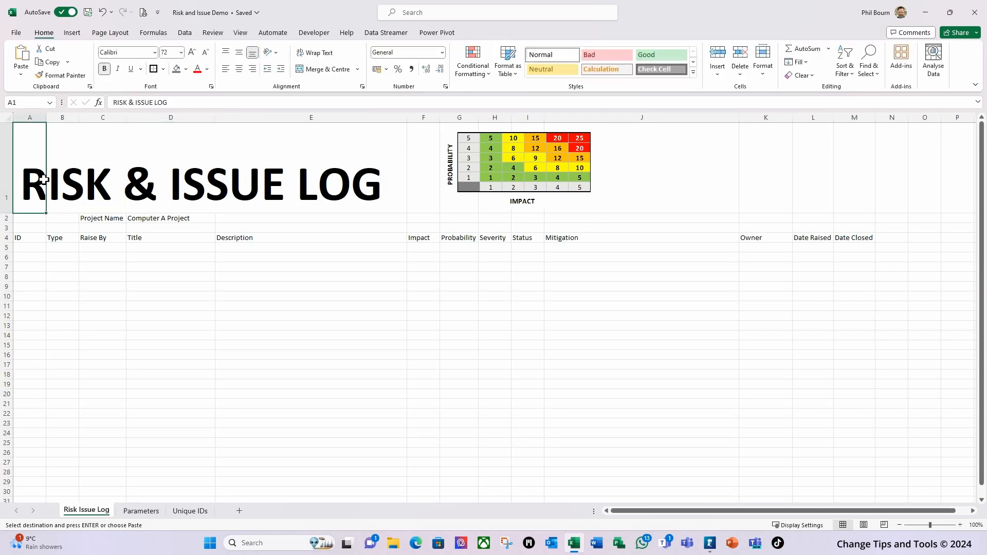
click(239, 52)
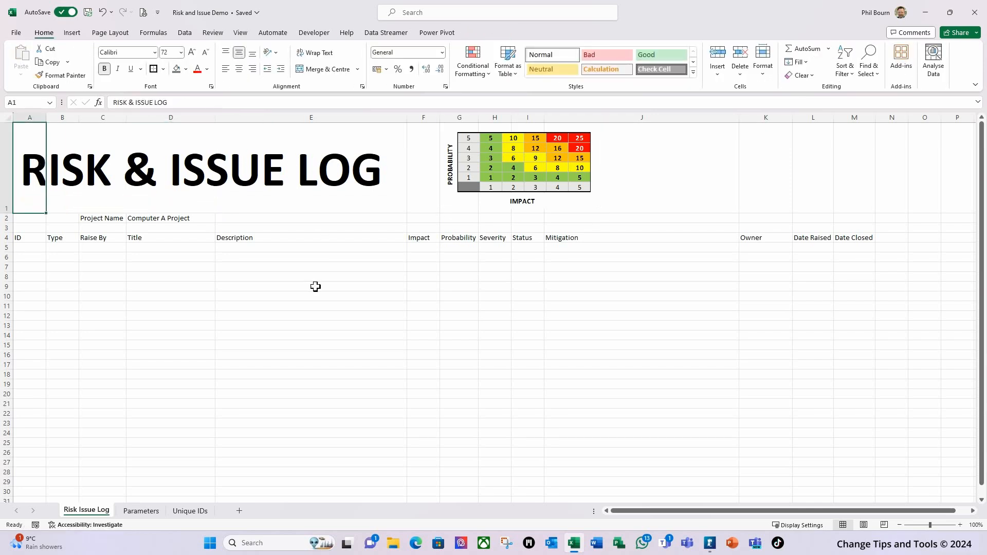
Move the severity matrix picture slightly closer to the title so it starts over column F.
click(656, 175)
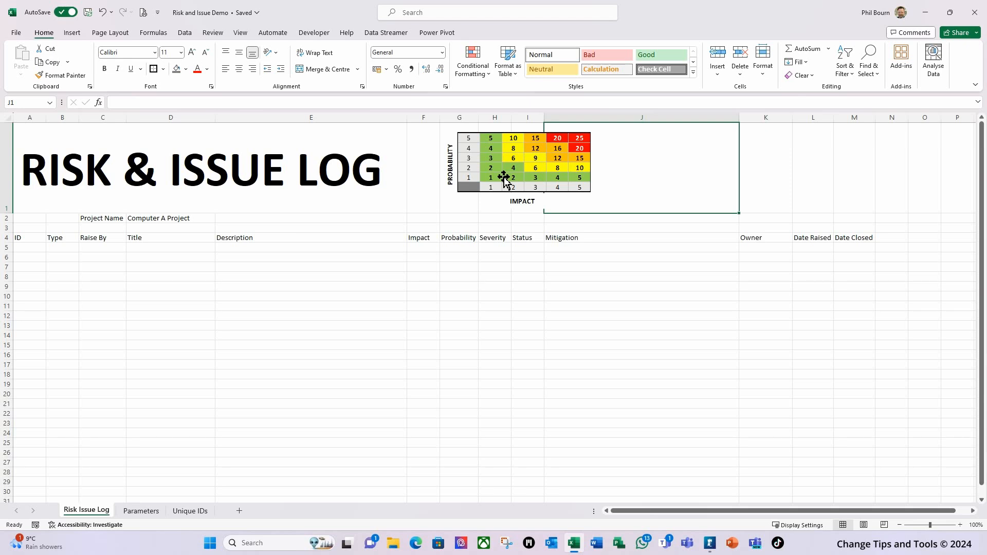
drag(526, 186, 499, 189)
click(489, 279)
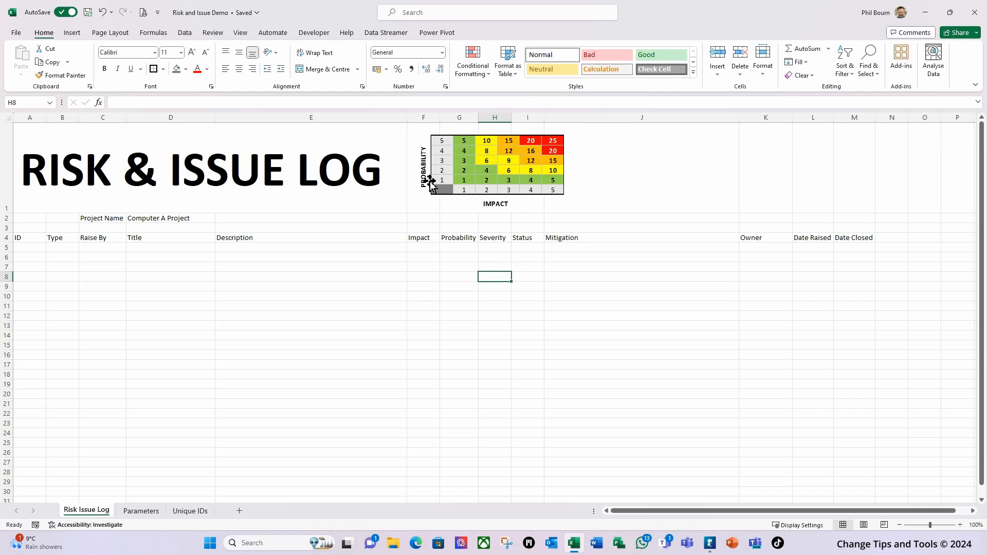
Return to the Parameters sheet and select cell A1.
click(141, 511)
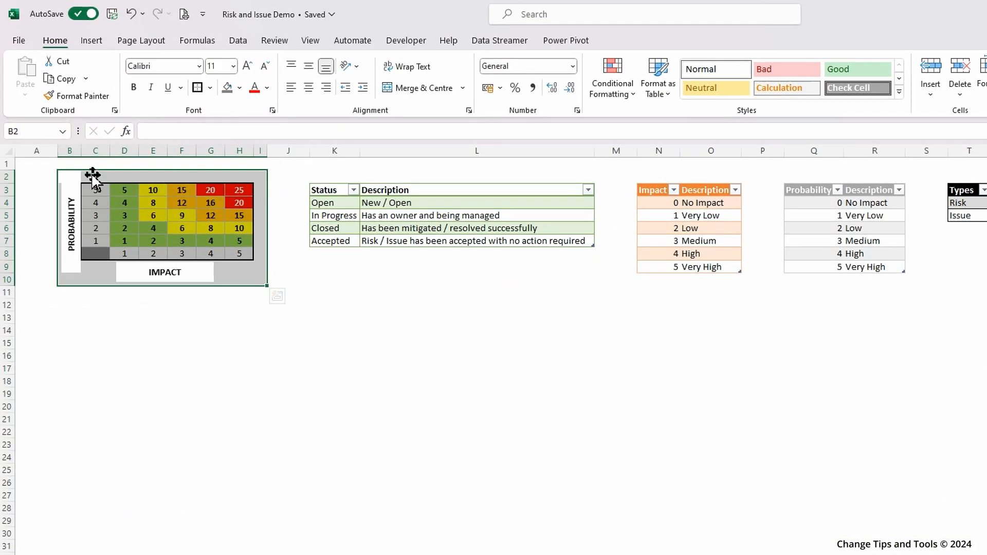
key(Delete)
click(34, 172)
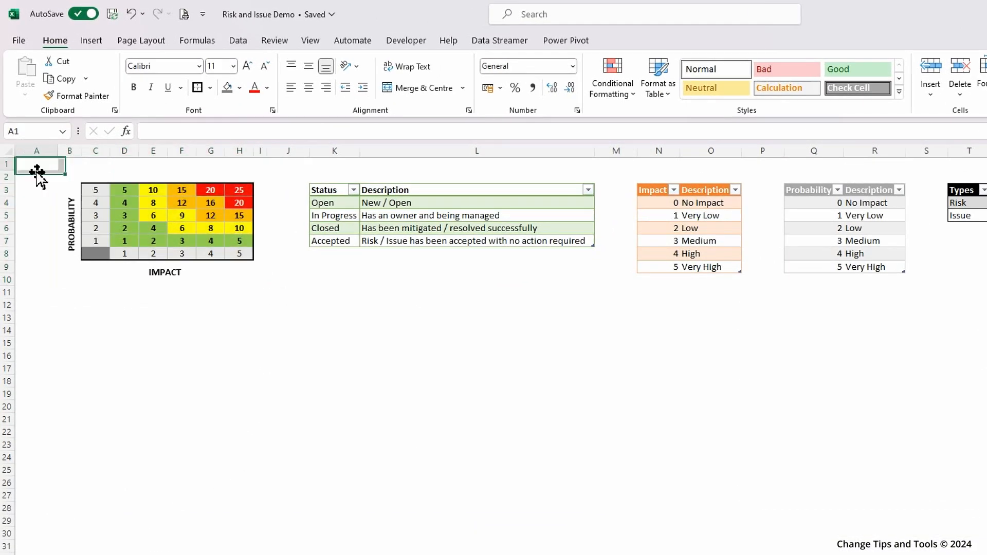
Enter the title Probability & Impact Matrix in cell C2 above the matrix on the Parameters sheet.
click(101, 176)
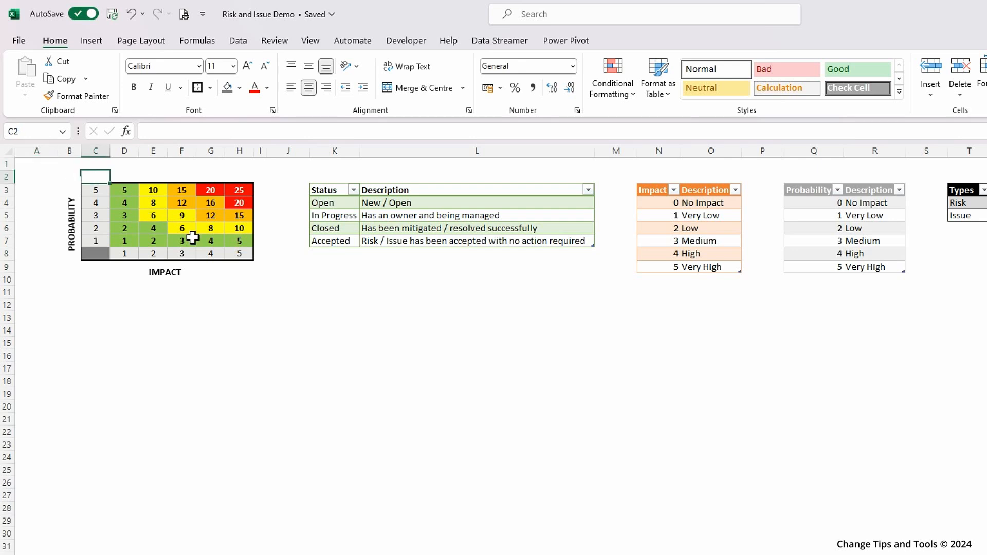
text(R)
text(Pro)
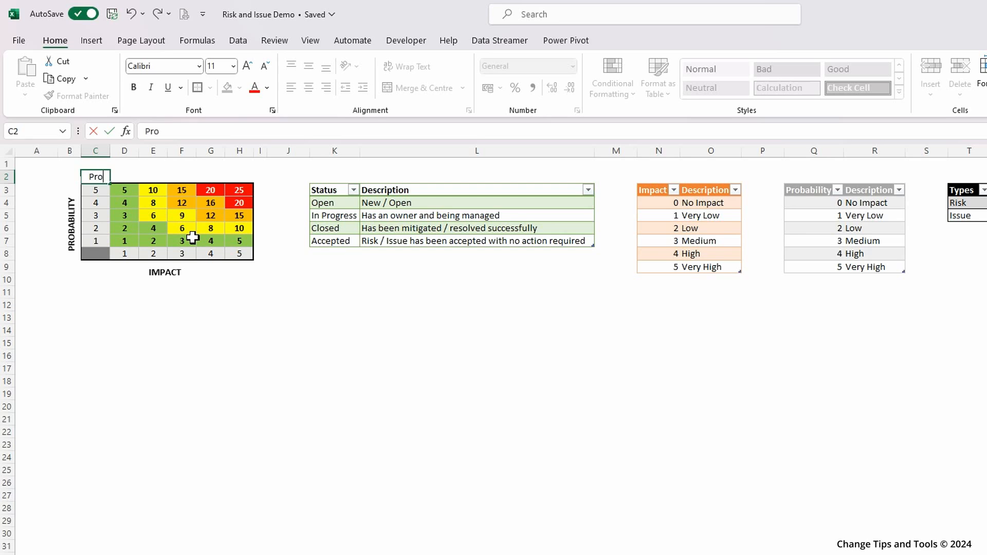
text(bability)
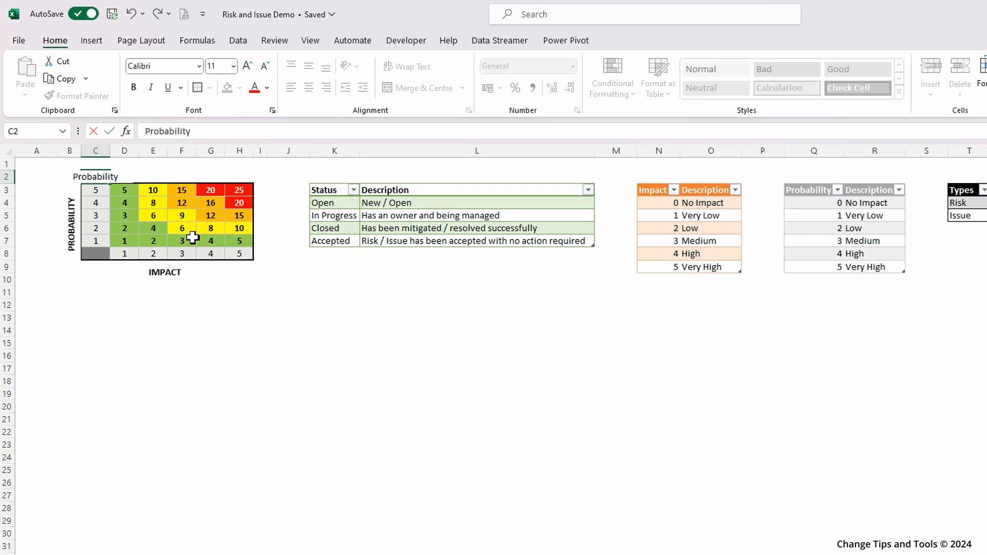
text( & Impact Matrix)
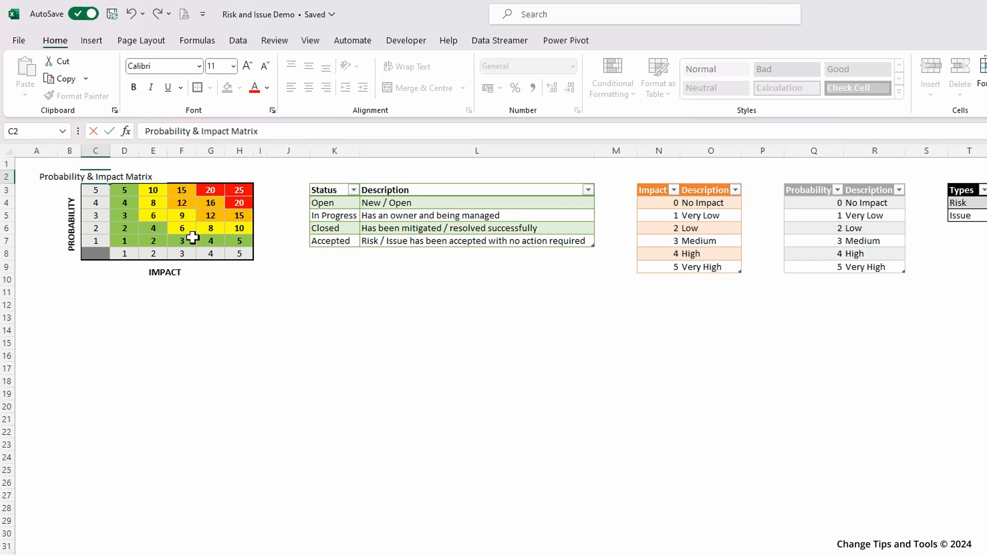
key(Tab)
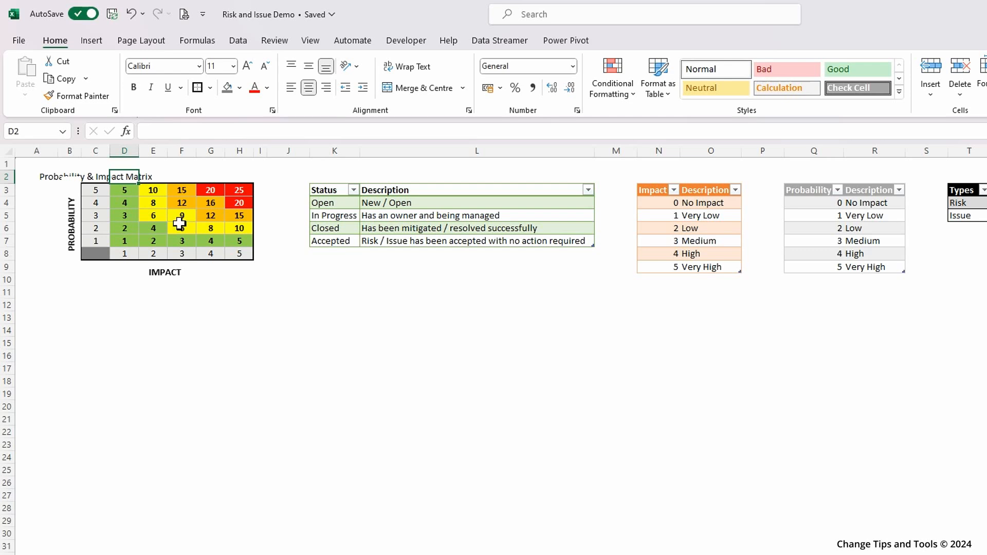
Left-align the matrix title in C2, increase its indent by three levels and make it bold.
key(Left)
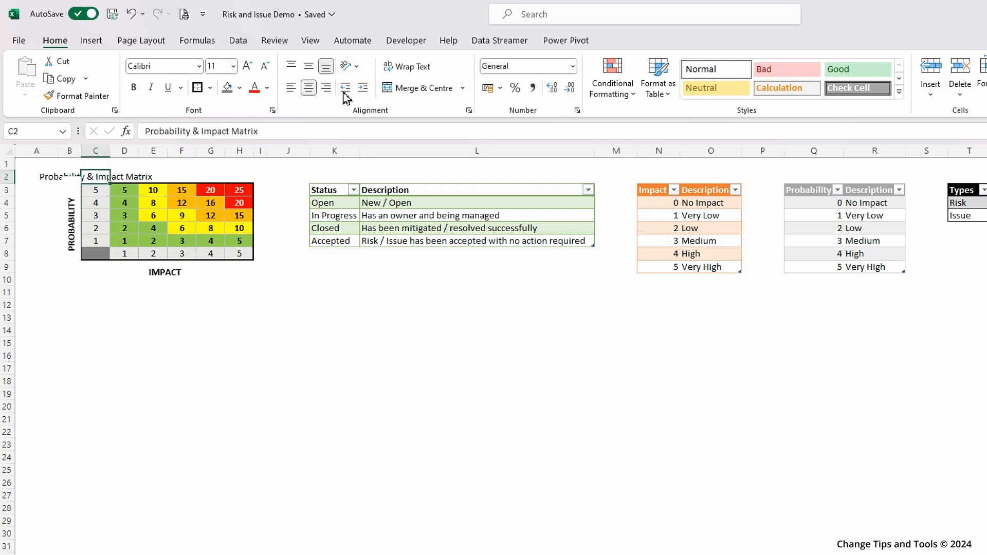
click(293, 88)
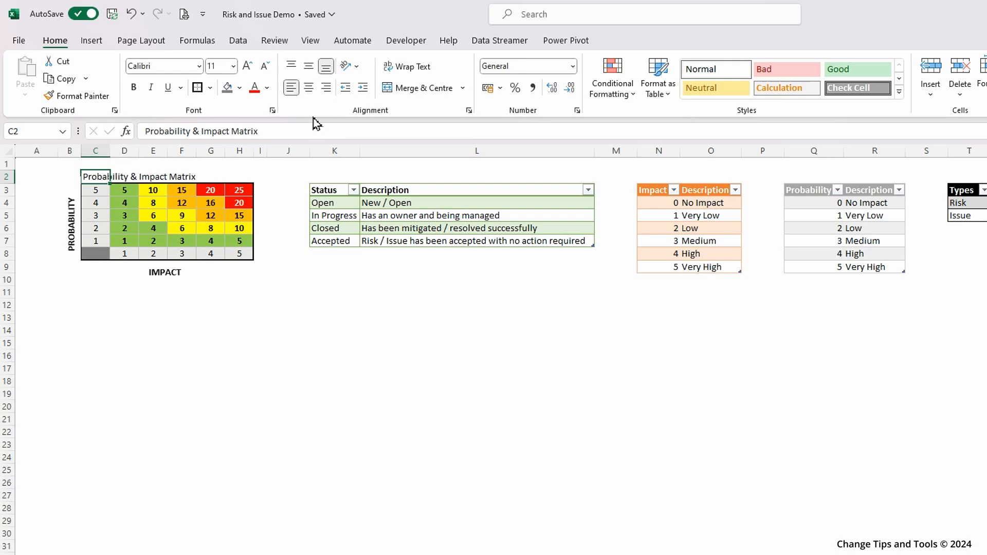
click(365, 92)
click(365, 91)
click(365, 92)
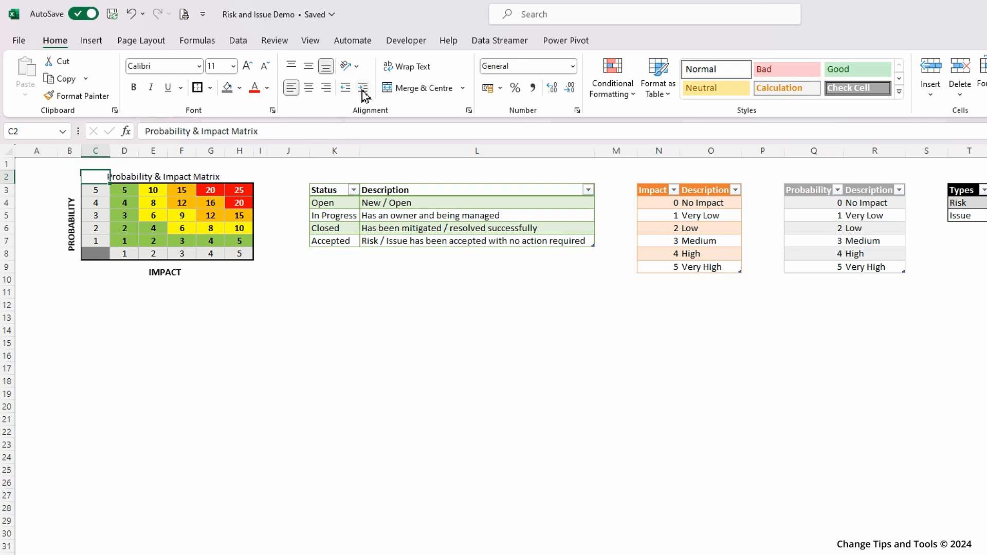
click(134, 89)
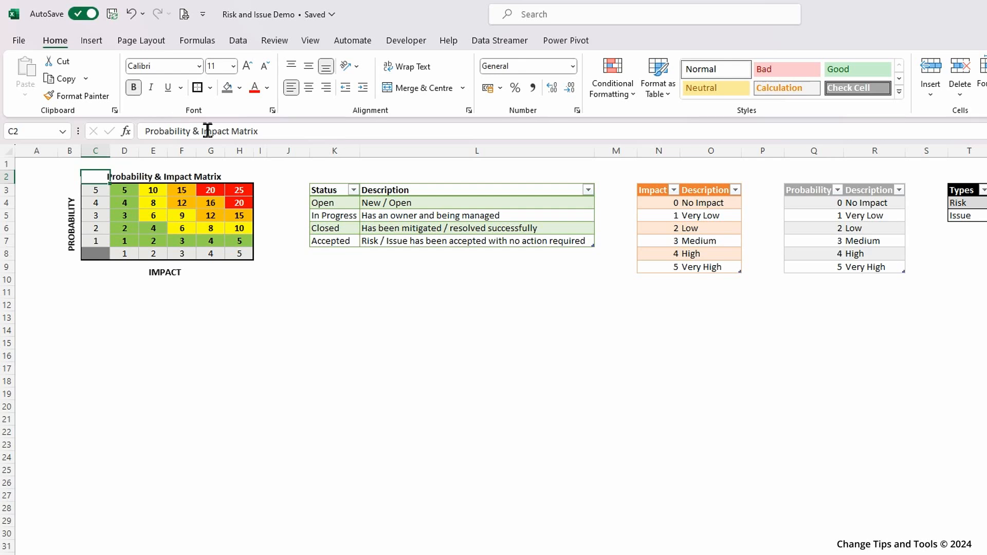
Undo the grey fill tried on cell C2 and set the matrix title's font colour to grey.
click(228, 89)
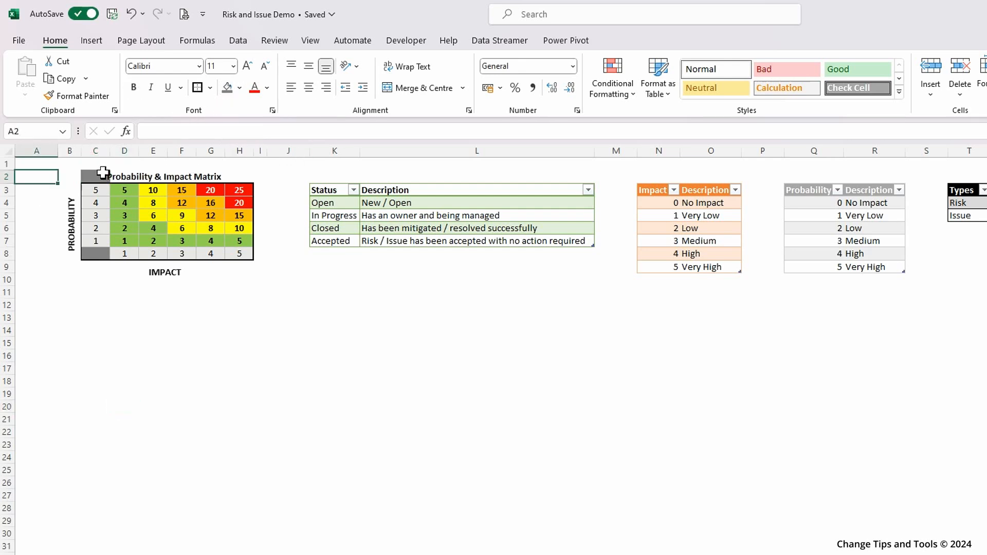
key(ctrl+z)
click(268, 88)
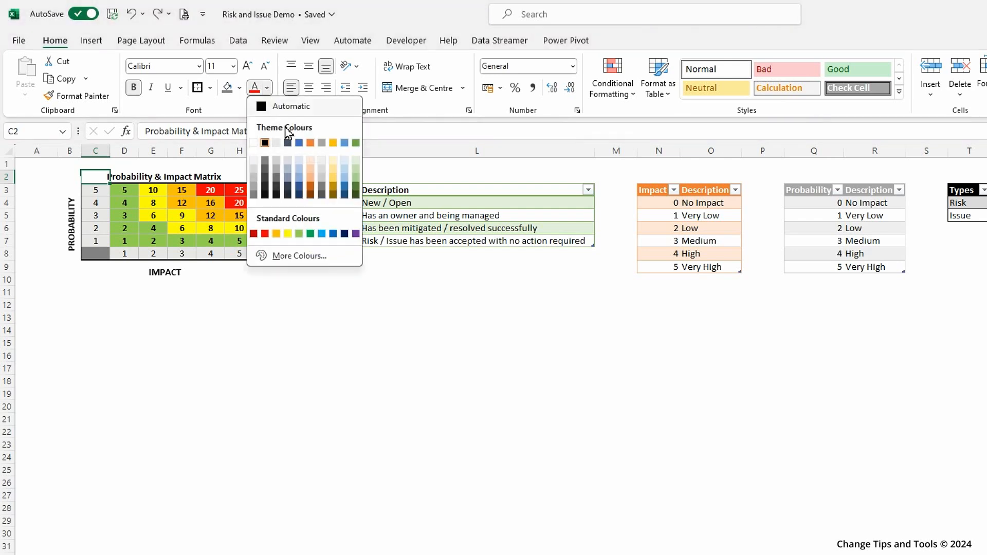
click(253, 194)
click(227, 377)
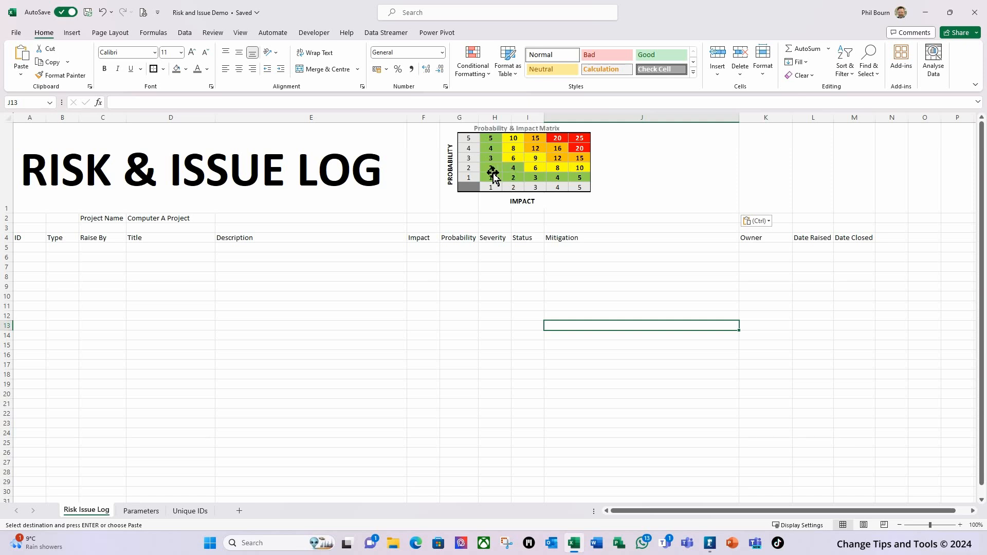
On the Risk Issue Log sheet, shift the linked matrix picture slightly closer to the RISK & ISSUE LOG title and select cell B5.
drag(494, 176, 475, 178)
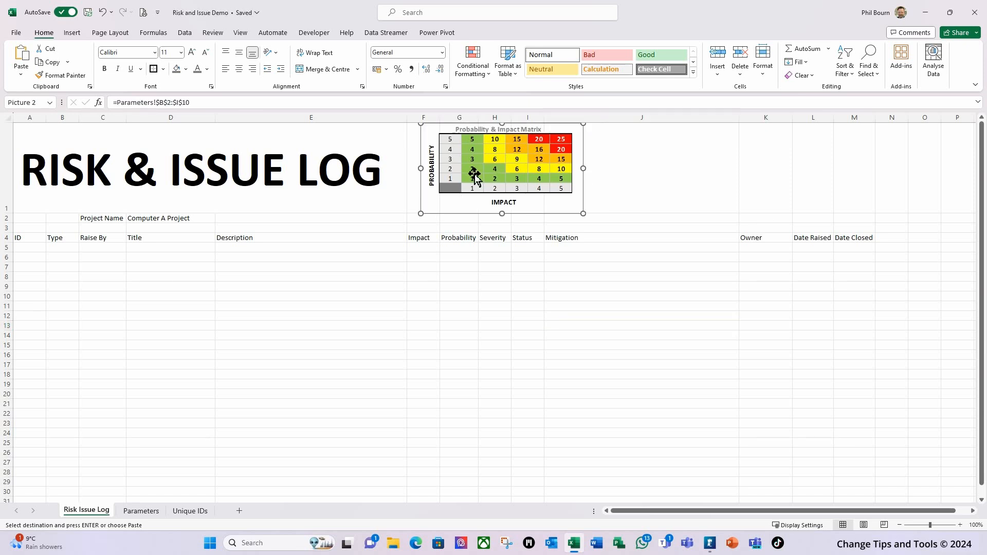
click(503, 347)
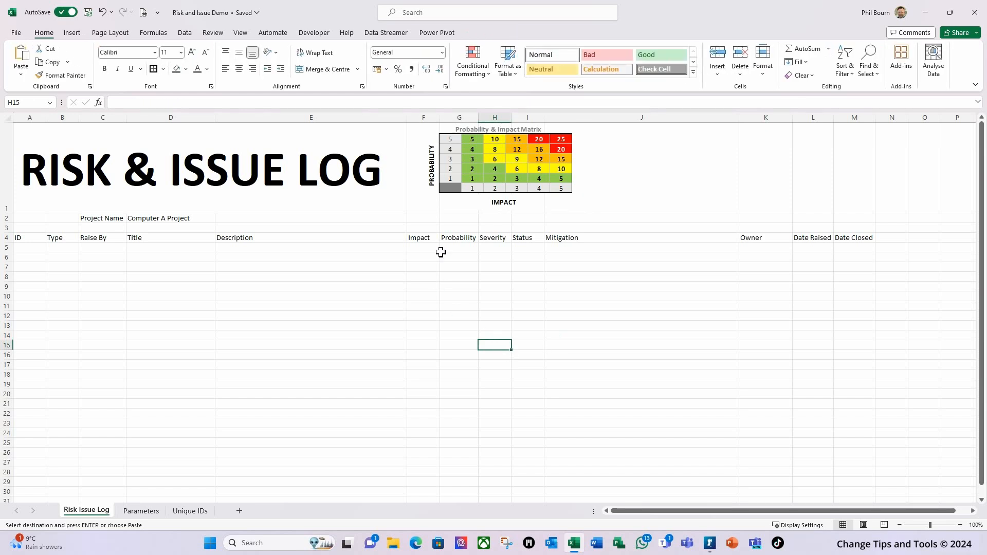
click(65, 249)
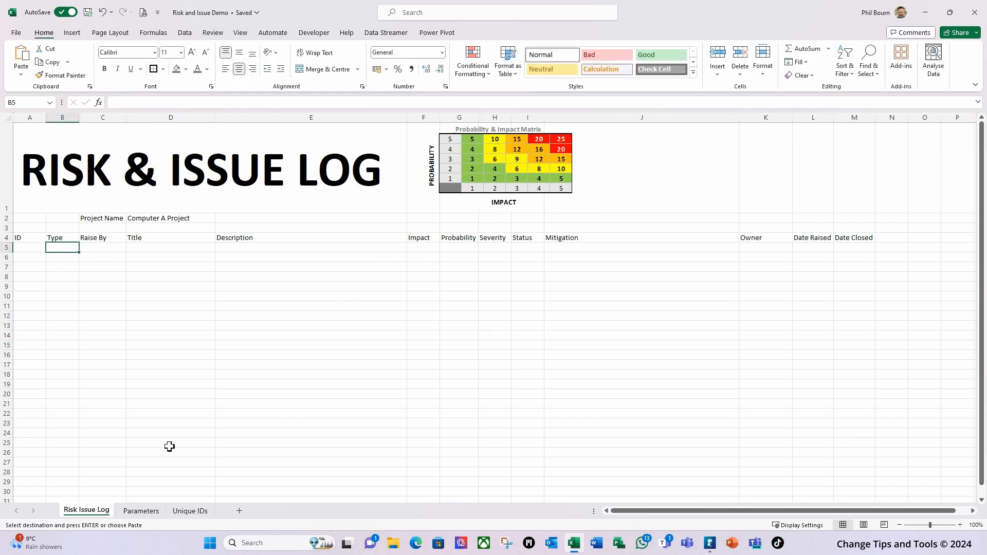
Check the table names of the Impact, Status and Types tables on the Parameters sheet.
click(140, 511)
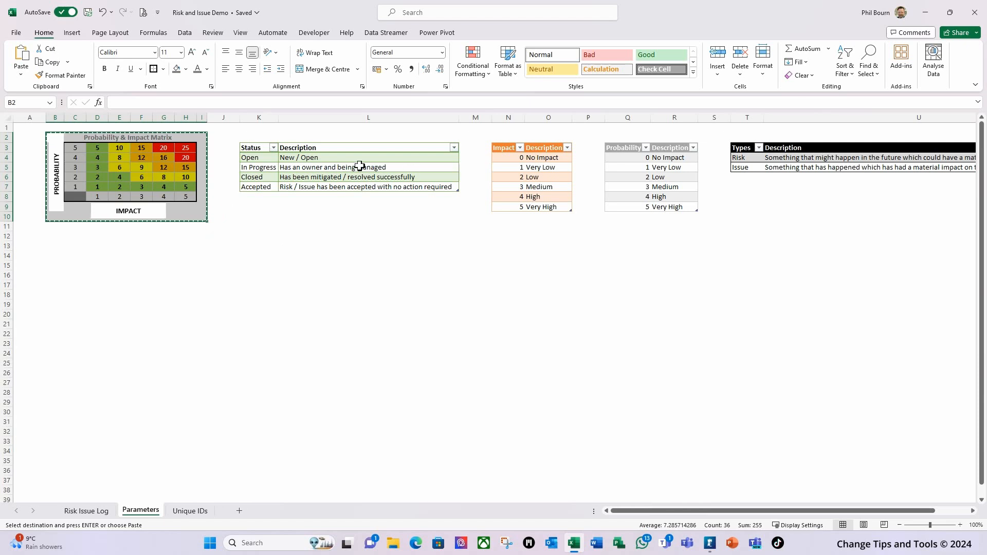
click(346, 167)
click(509, 167)
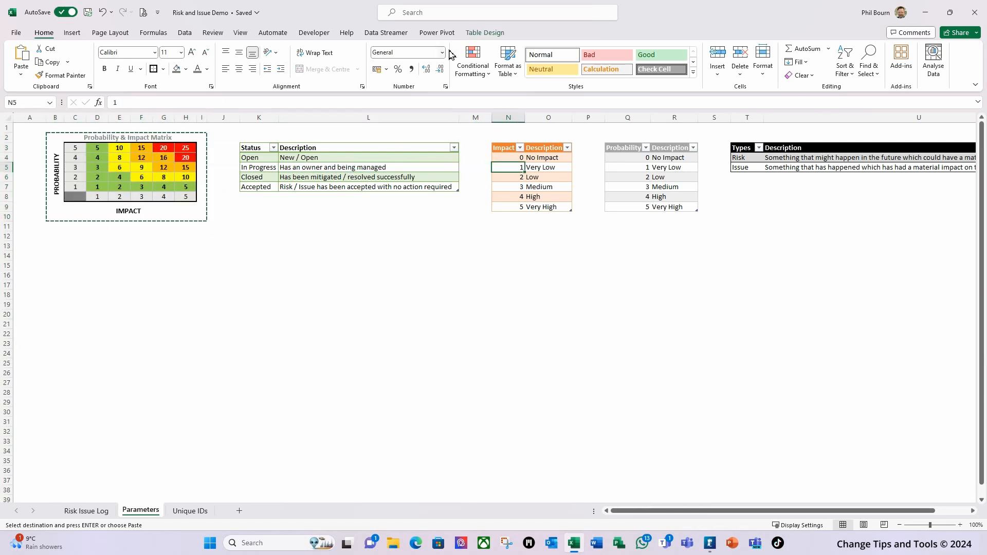
click(474, 36)
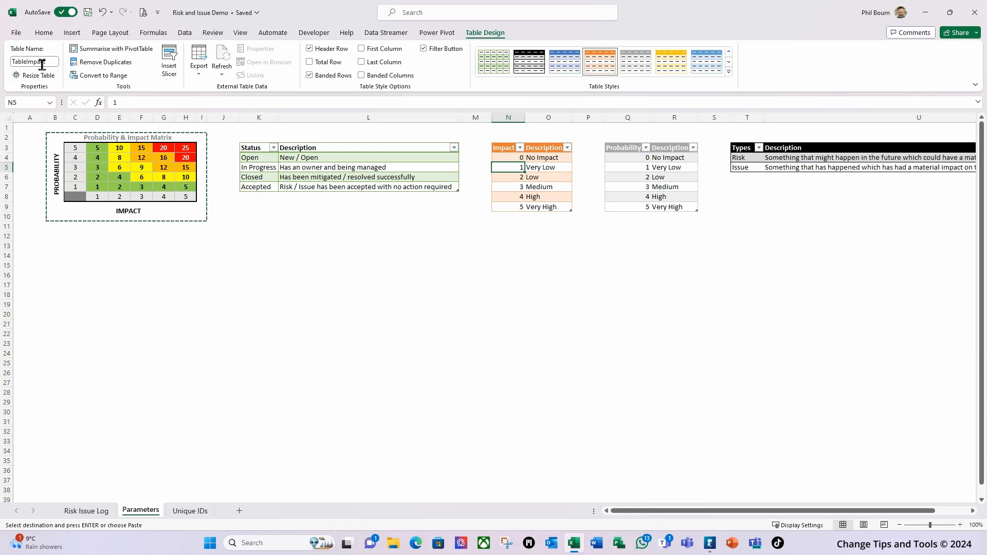
click(290, 165)
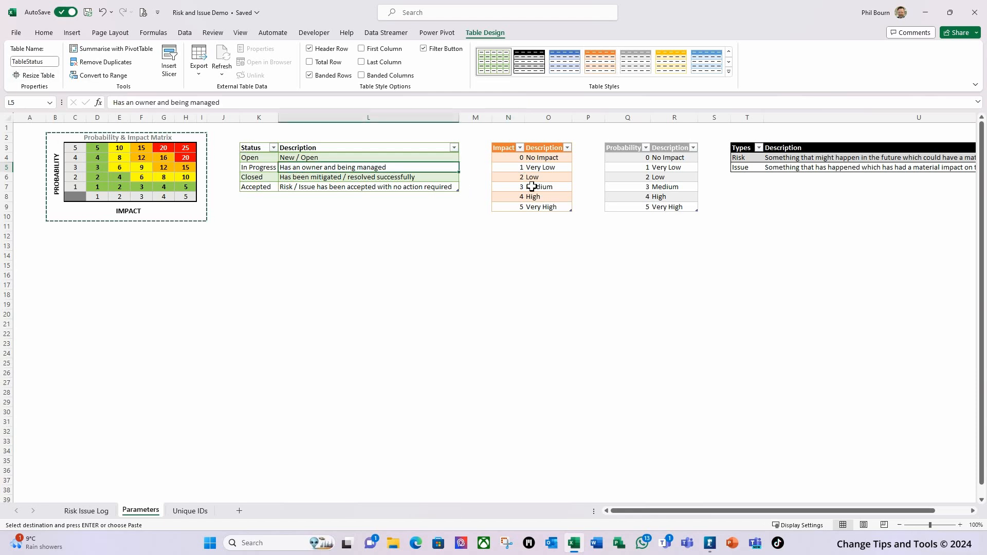
click(792, 161)
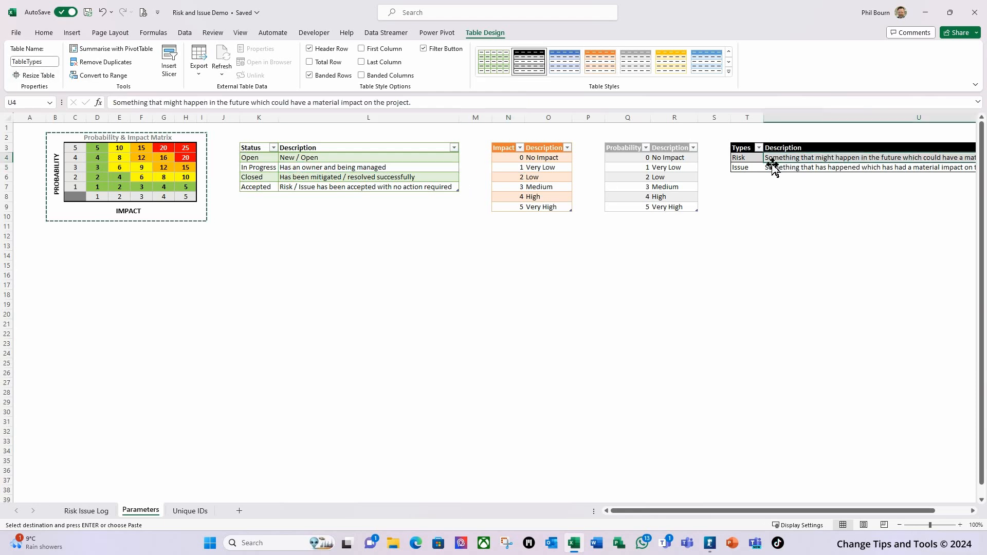
Enter the formula =TableStatus[Status] in cell B5 under Type on the Risk Issue Log sheet.
click(85, 510)
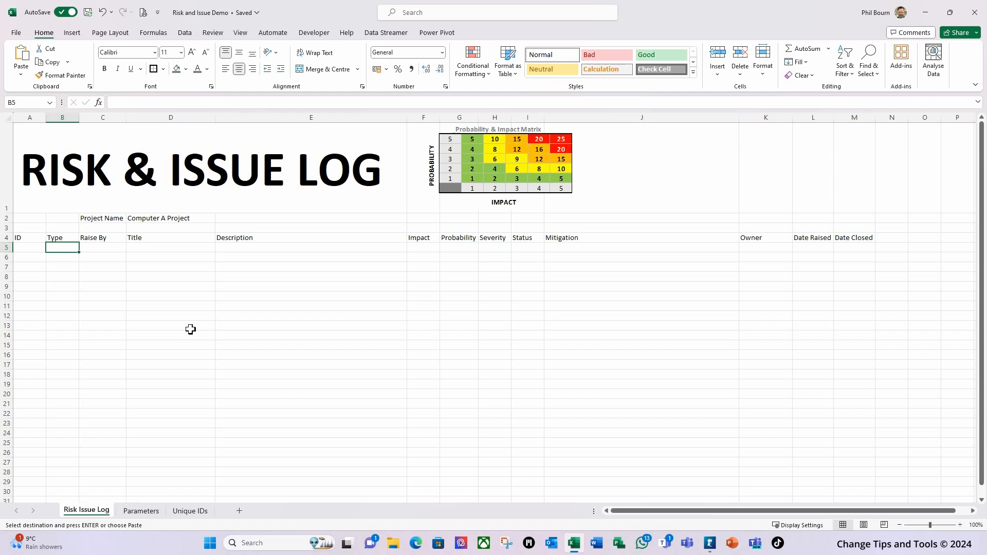
text(=tab)
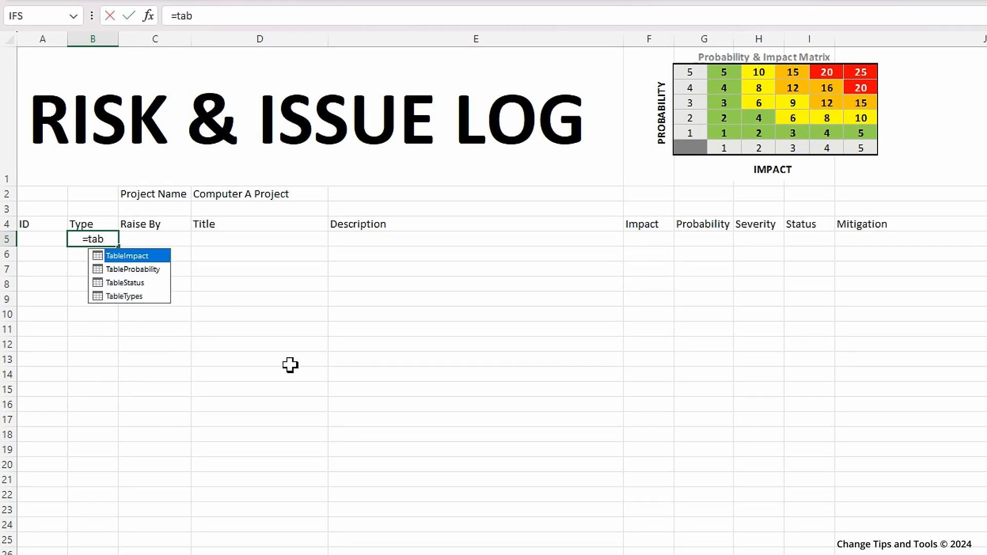
double_click(135, 283)
text([)
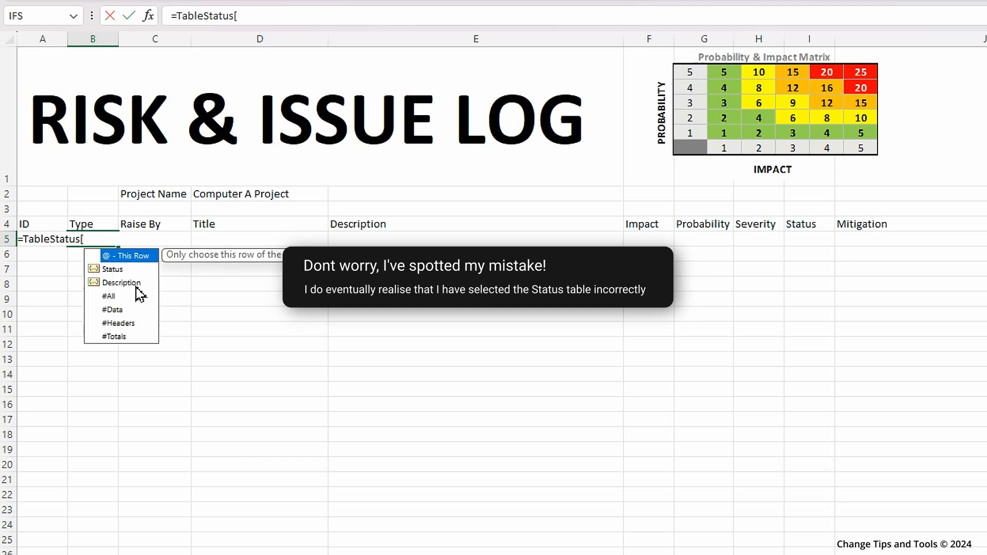
double_click(106, 269)
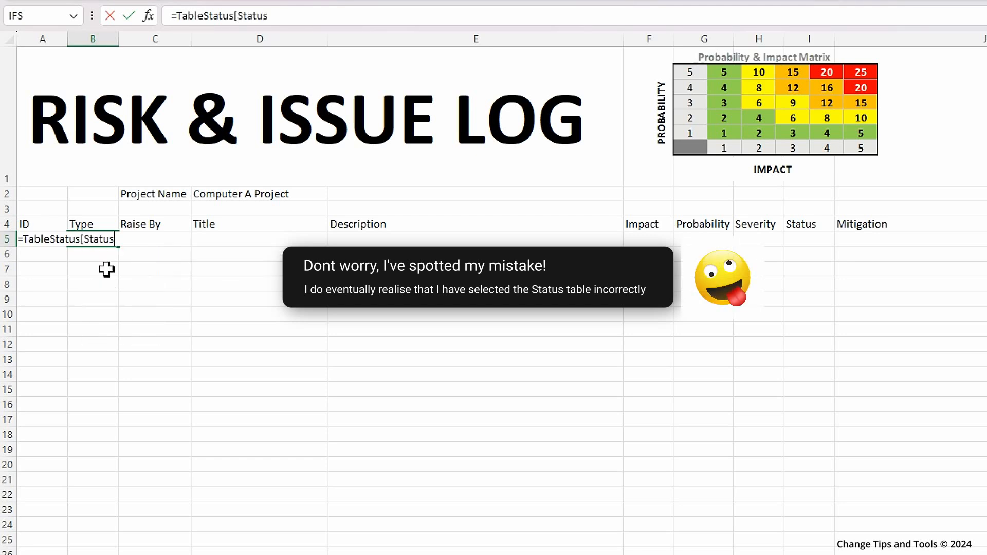
text(])
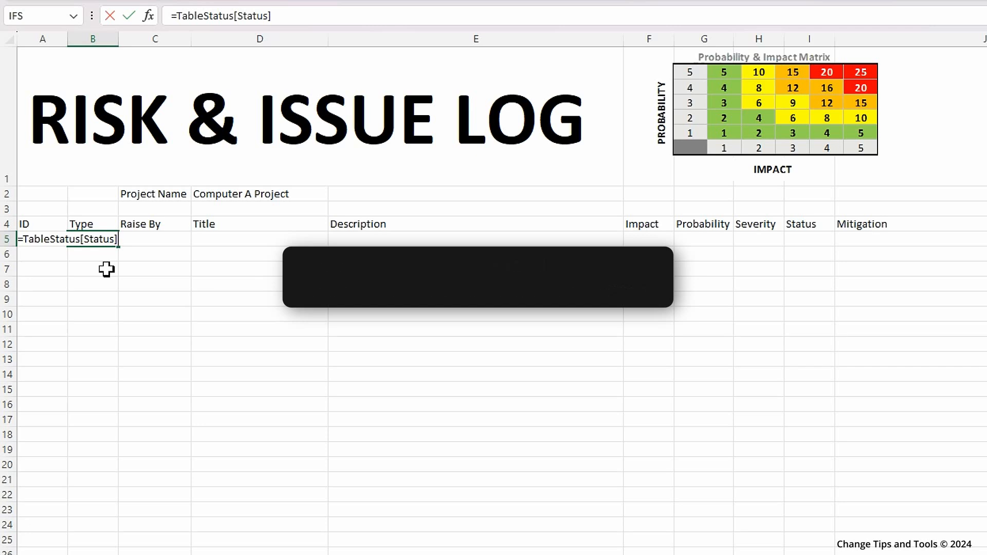
key(Return)
click(144, 389)
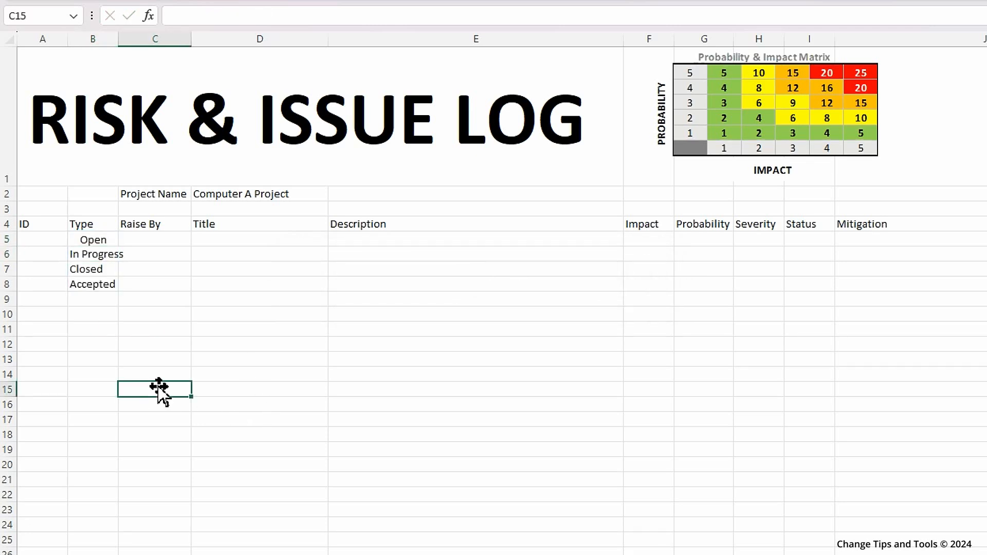
Copy the reference TableStatus[Status] from the formula in B5, without the equals sign, and clear the cell.
click(89, 241)
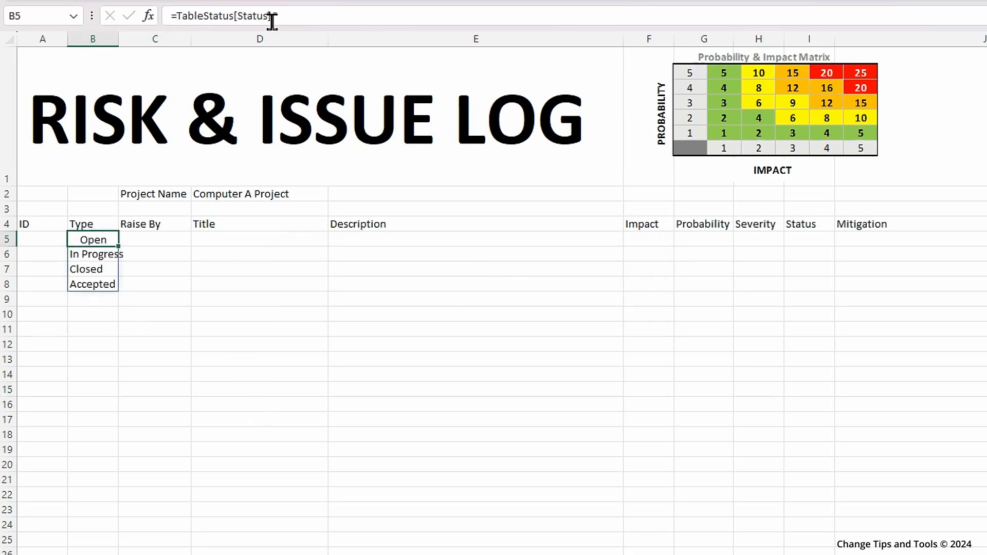
click(270, 16)
drag(270, 16, 183, 16)
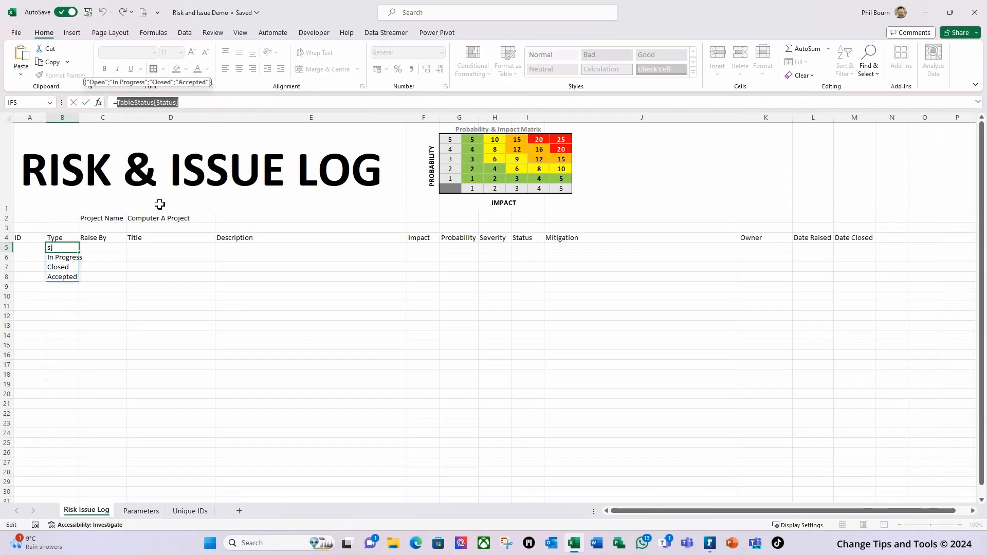
key(Escape)
key(Delete)
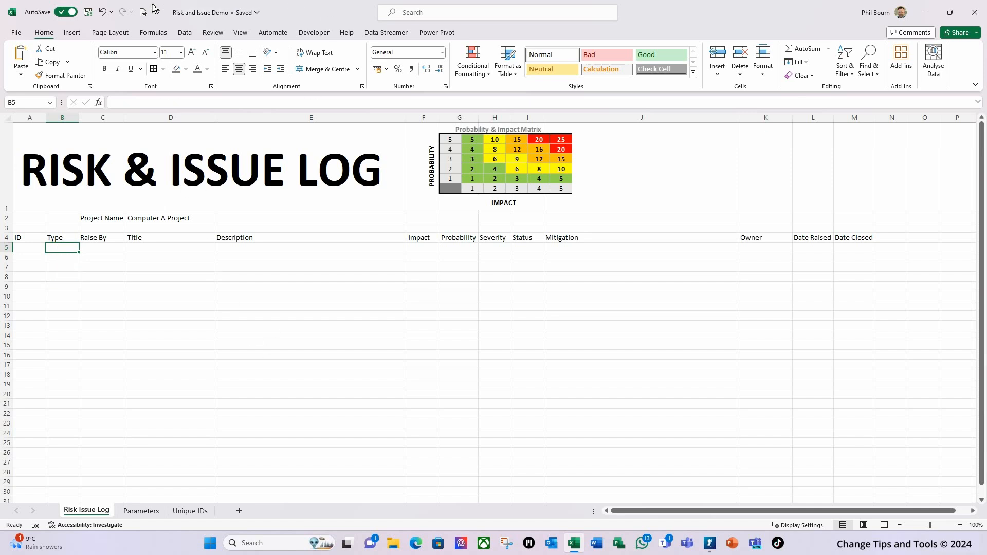
Add list data validation to B5 with the source =indirect("TableStatus[Status]").
click(184, 34)
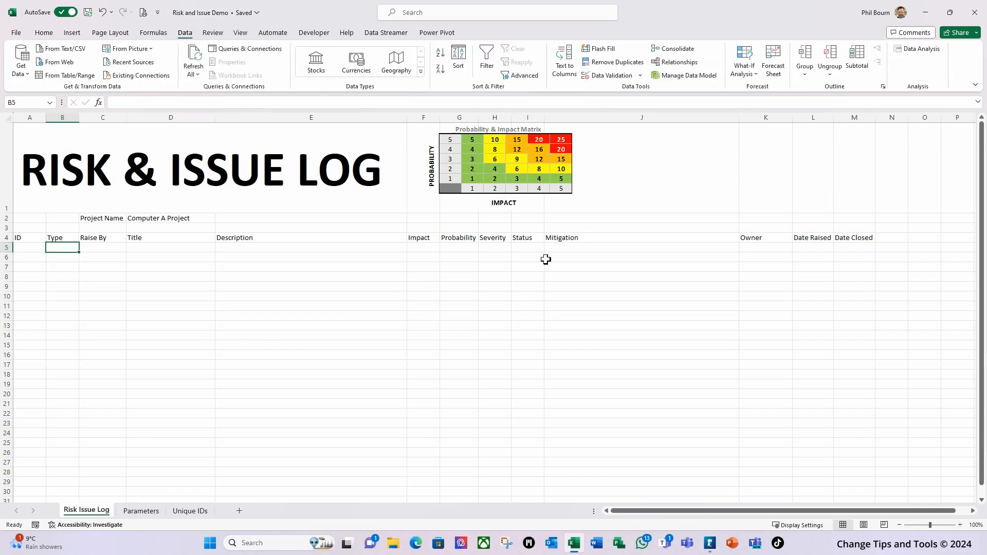
click(641, 76)
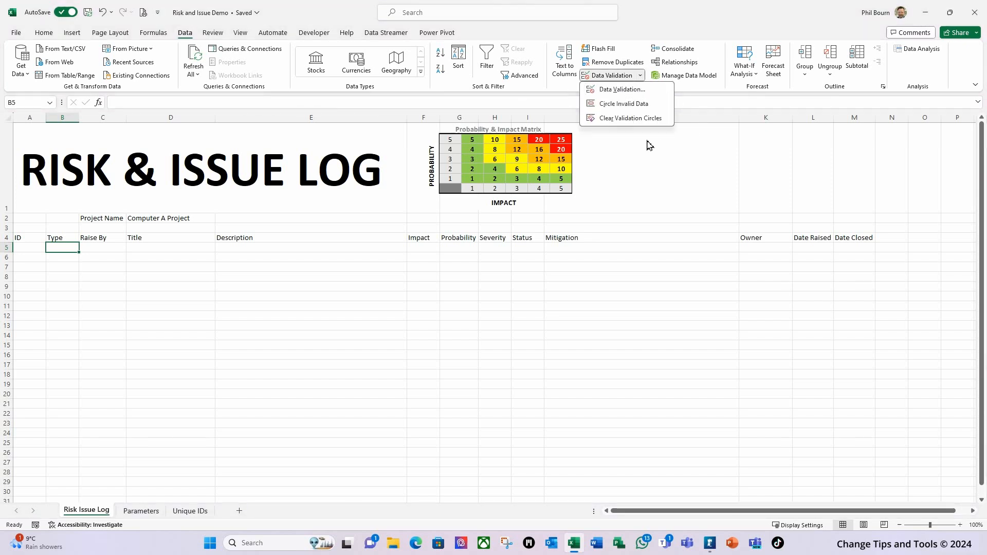
click(623, 96)
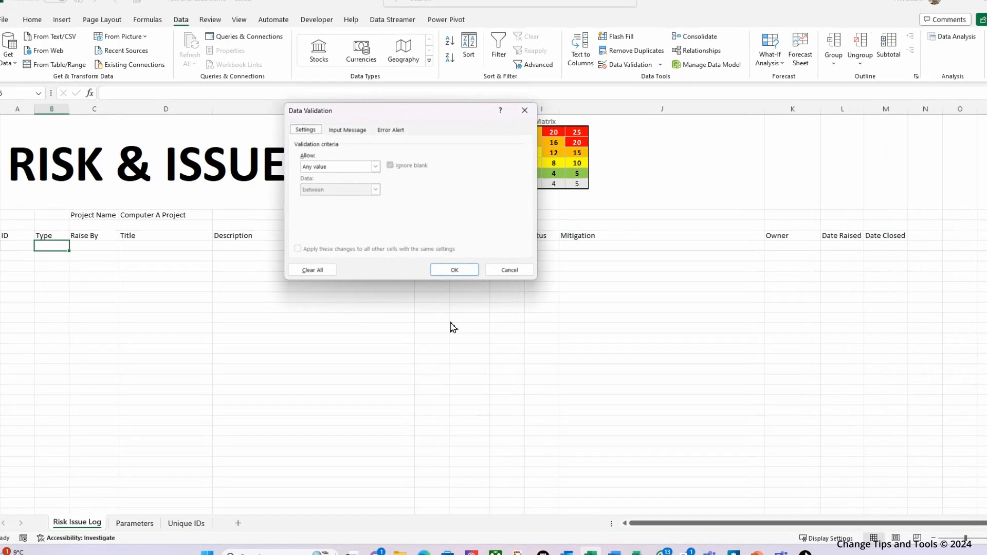
click(428, 115)
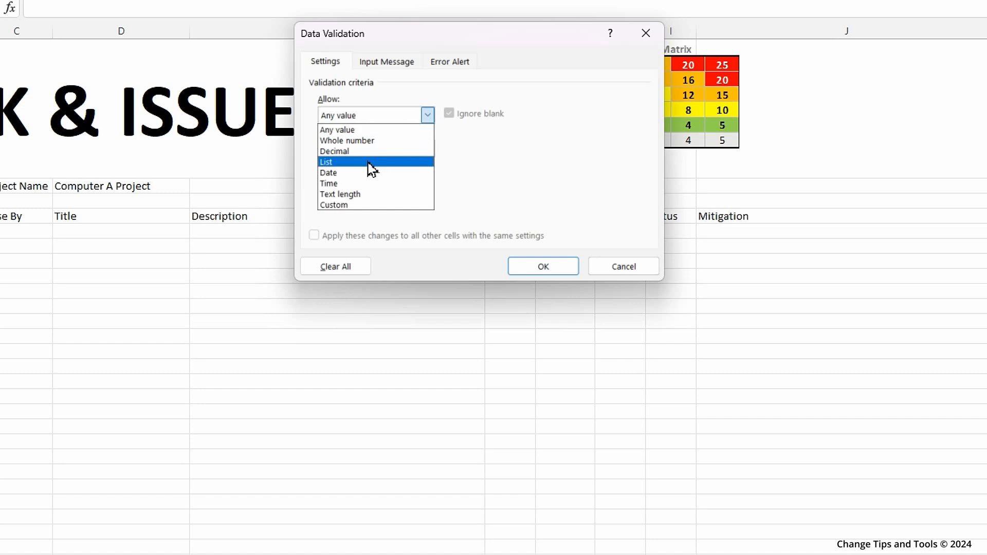
click(369, 162)
click(355, 185)
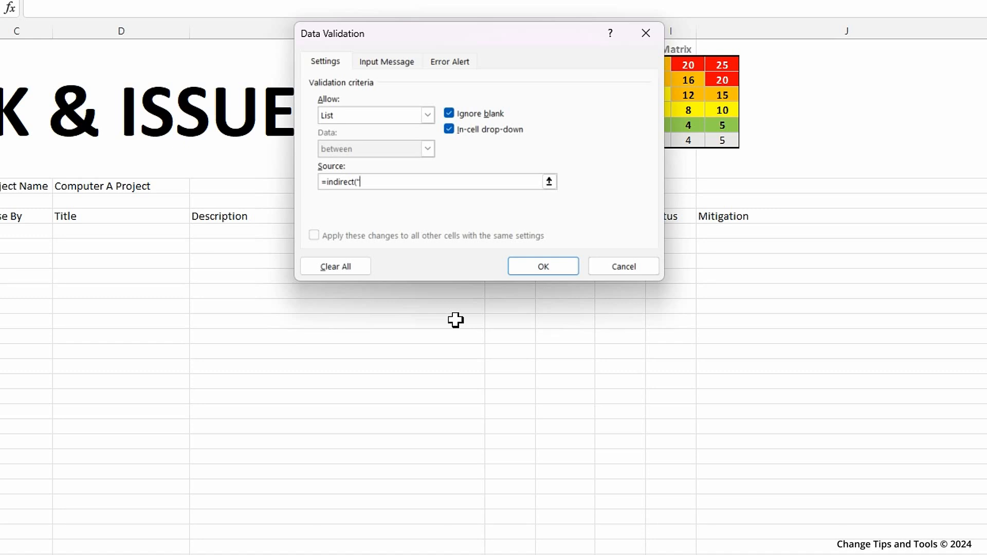
text(TableStatus[Status])
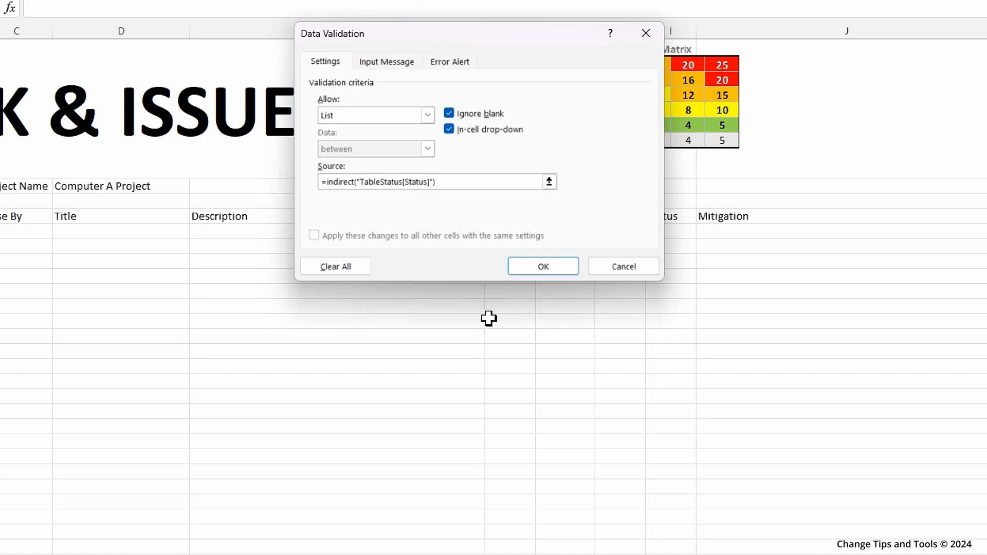
click(541, 267)
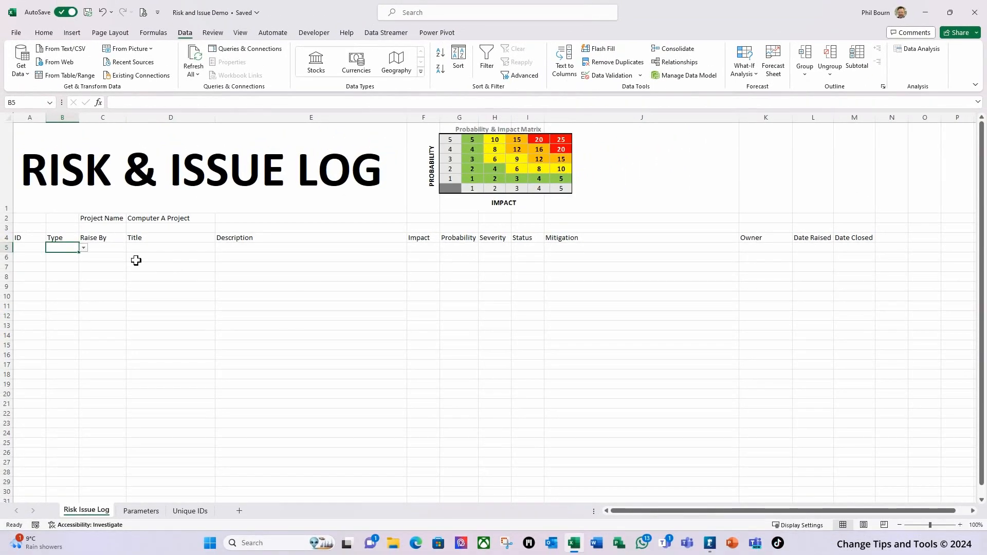
Check the options offered by the drop-down list in the Type cell B5.
click(83, 247)
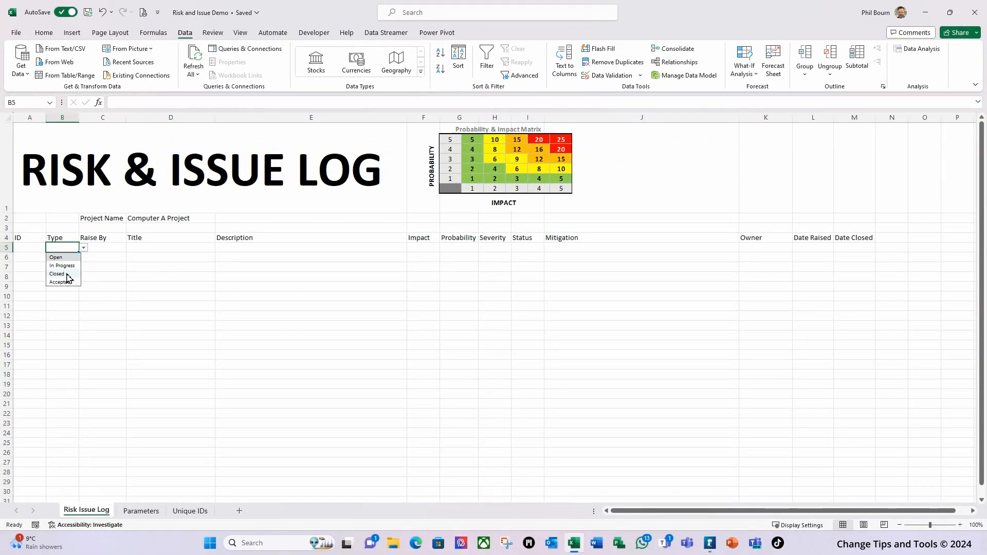
click(113, 254)
click(27, 250)
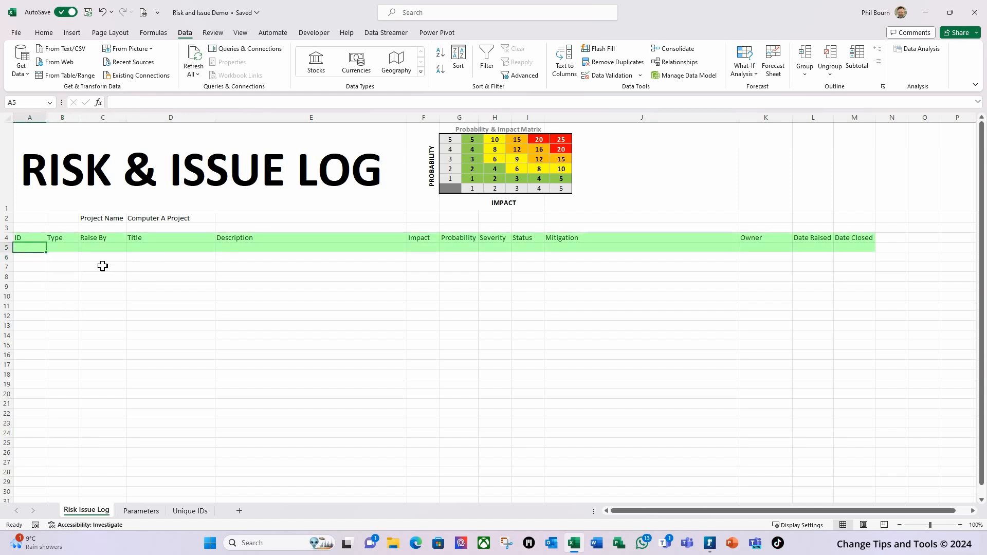
click(105, 250)
click(58, 248)
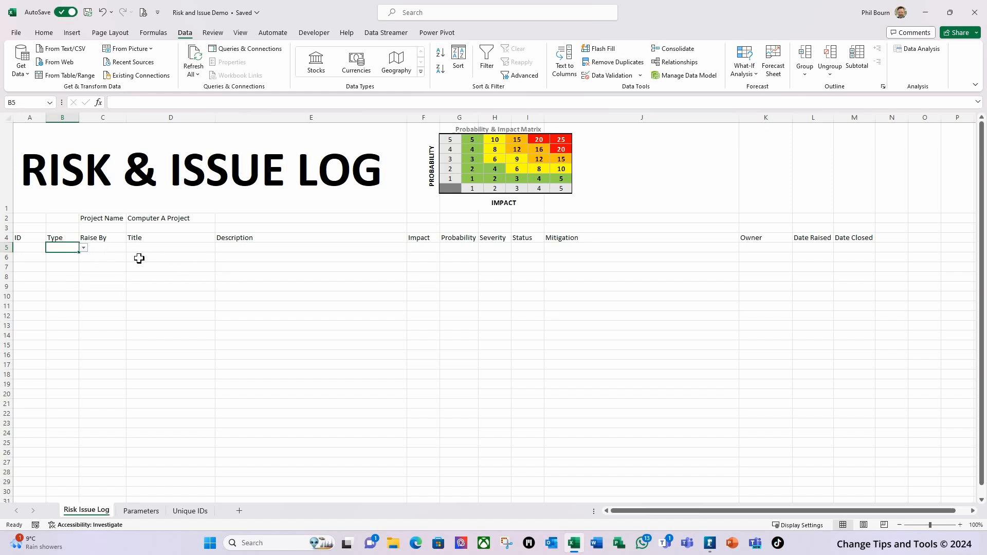
Enter the formula =TableImpact[Impact] in cell F5 under Impact.
click(422, 250)
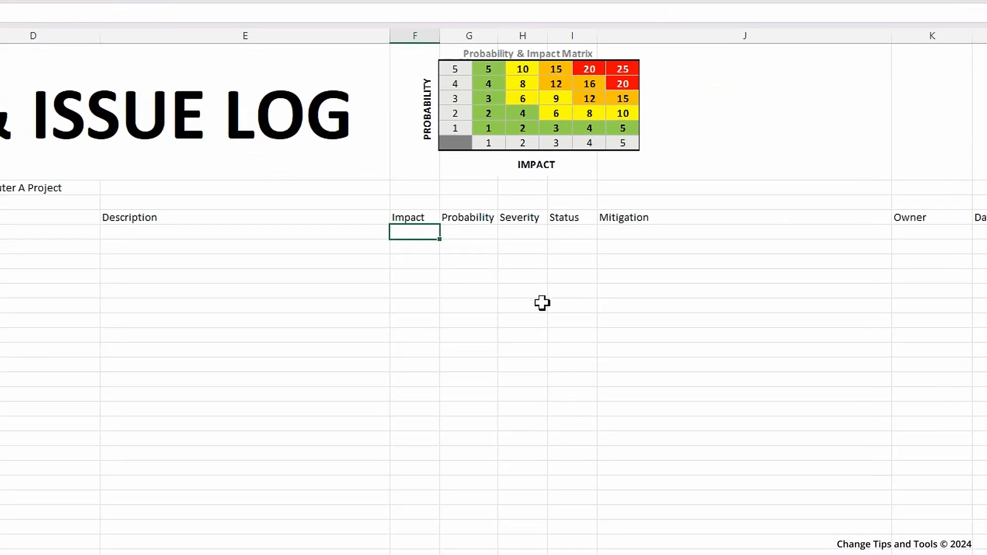
text(=table)
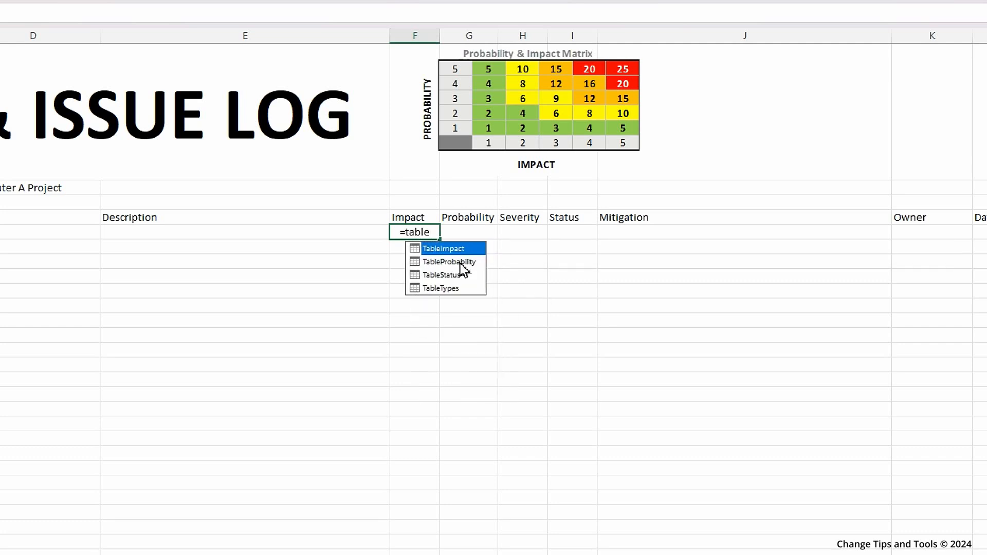
double_click(445, 249)
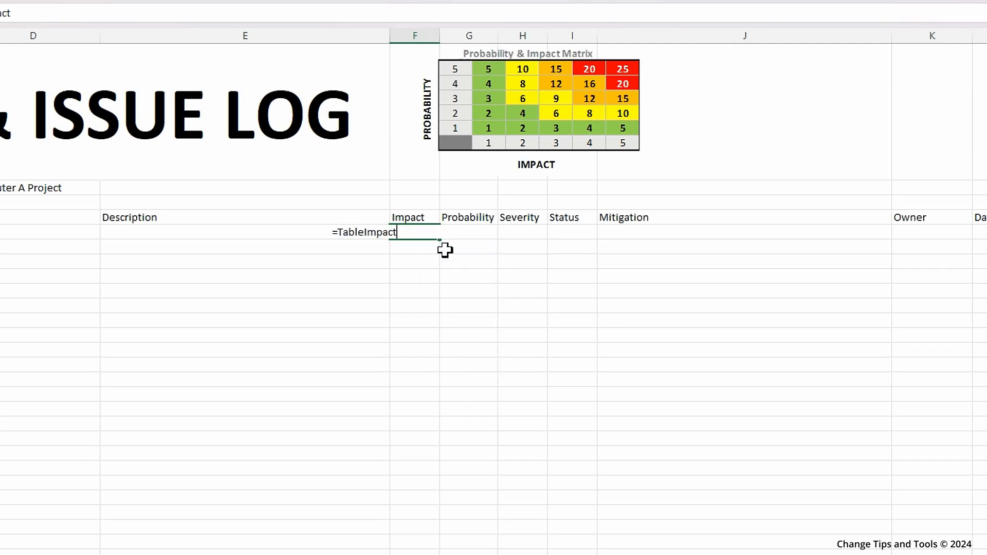
text([)
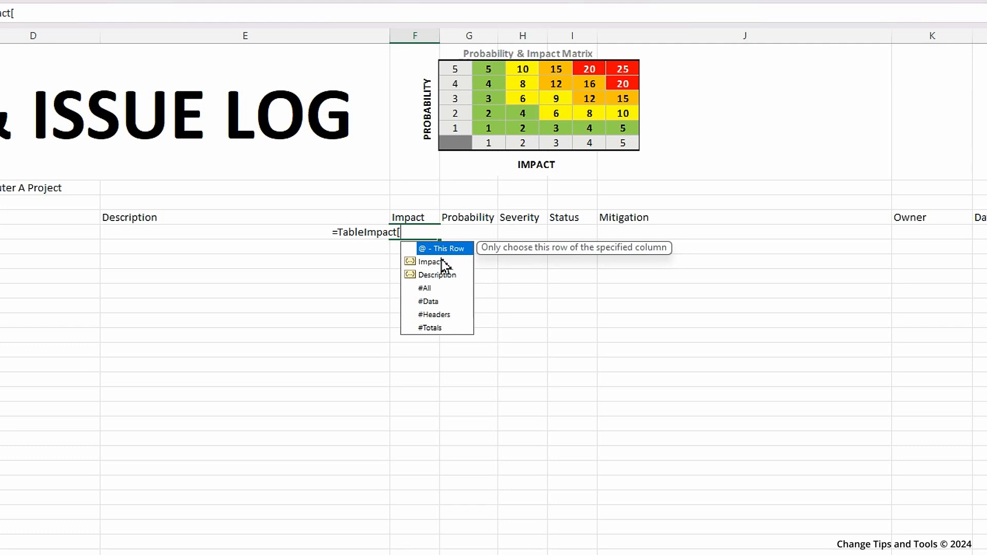
double_click(435, 260)
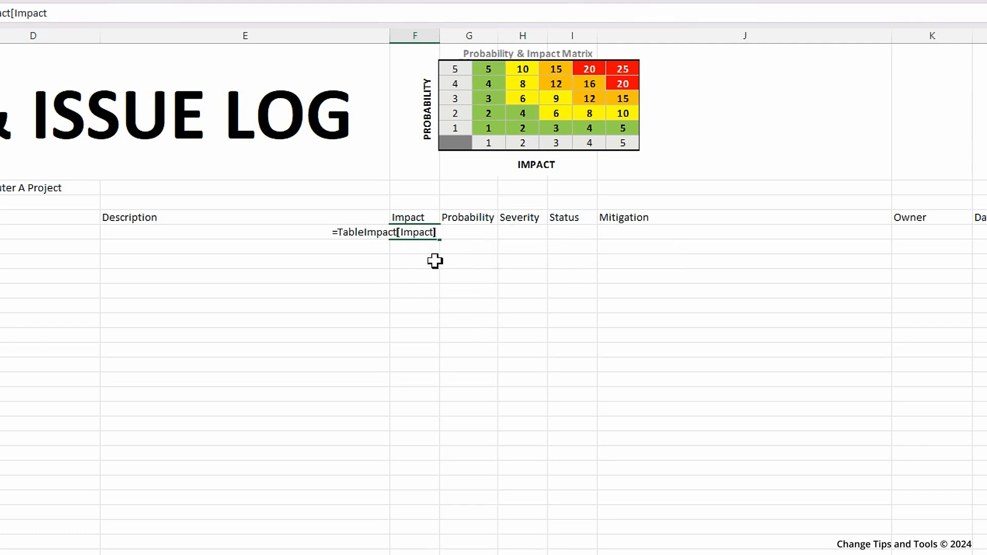
key(Return)
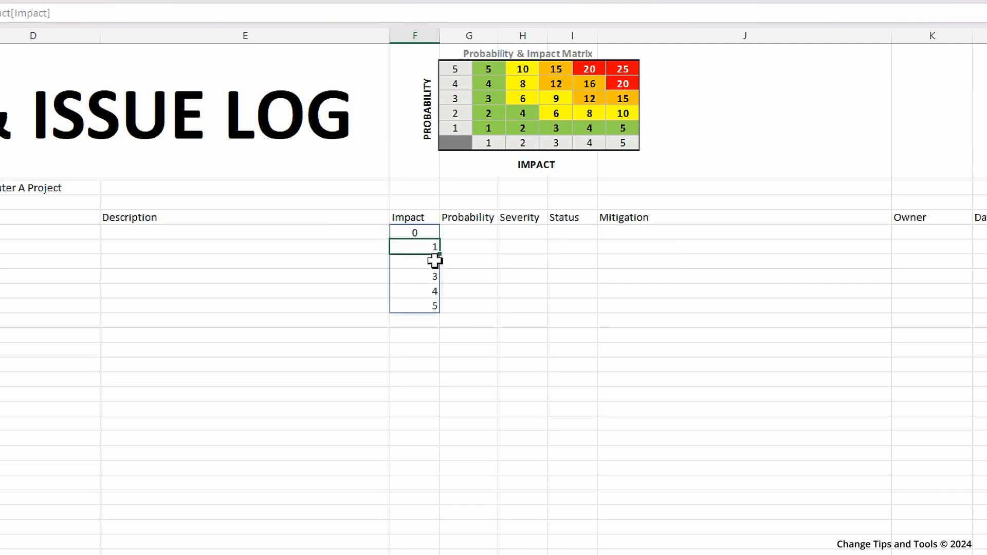
click(464, 398)
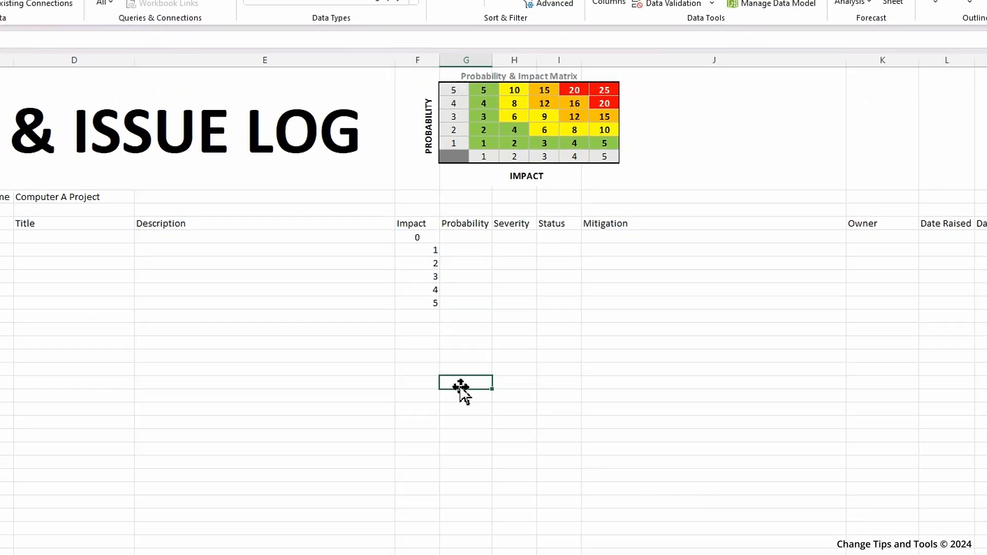
Copy the reference TableImpact[Impact] from the formula in F5, without the equals sign, and clear the cell.
click(411, 240)
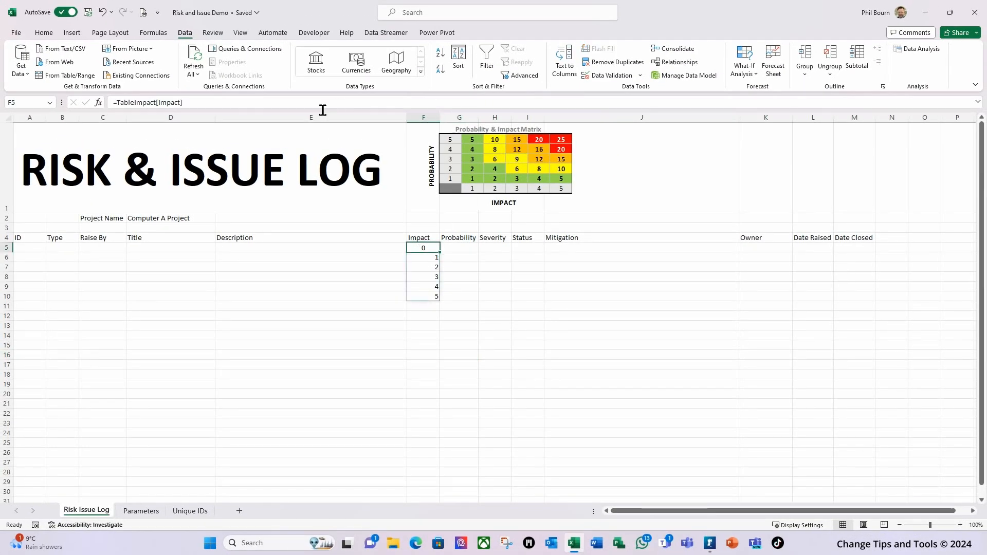
drag(185, 103, 118, 103)
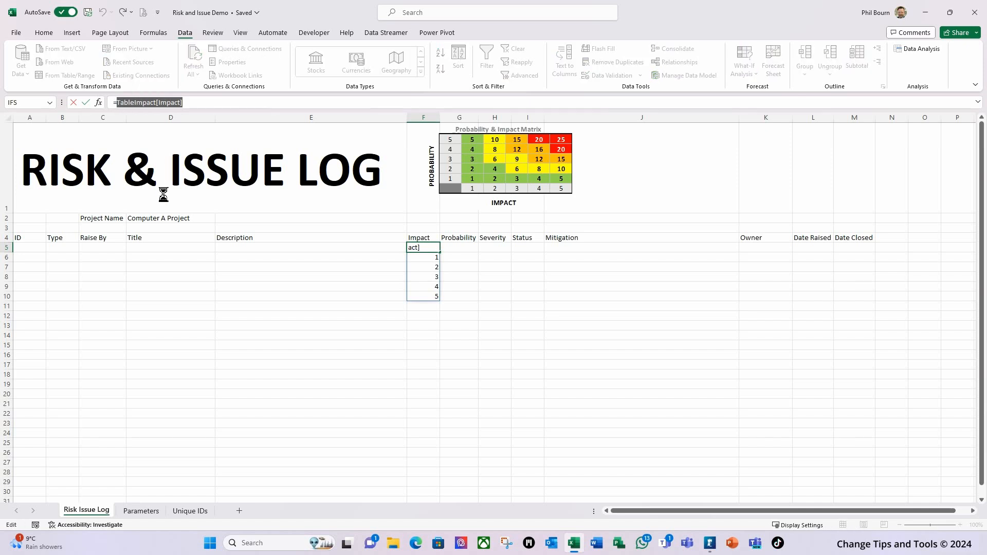
key(Escape)
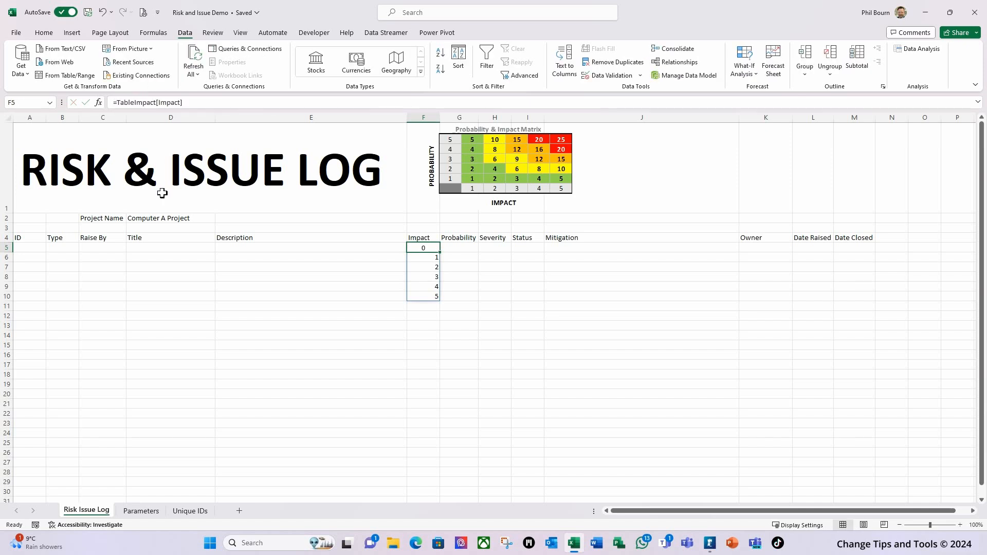
key(Delete)
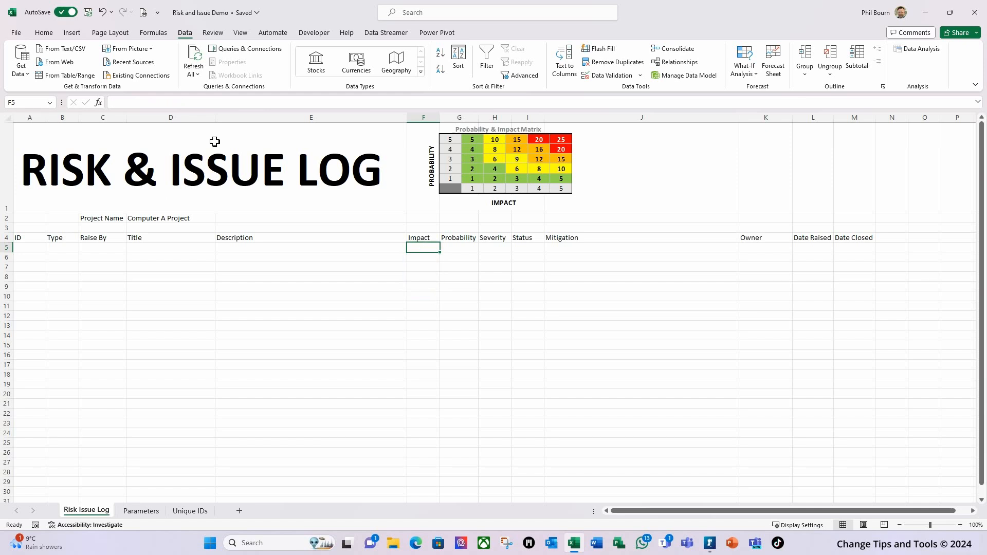
Add list data validation to the Impact cell F5 with the source =indirect("TableImpact[Impact]").
click(640, 77)
click(628, 89)
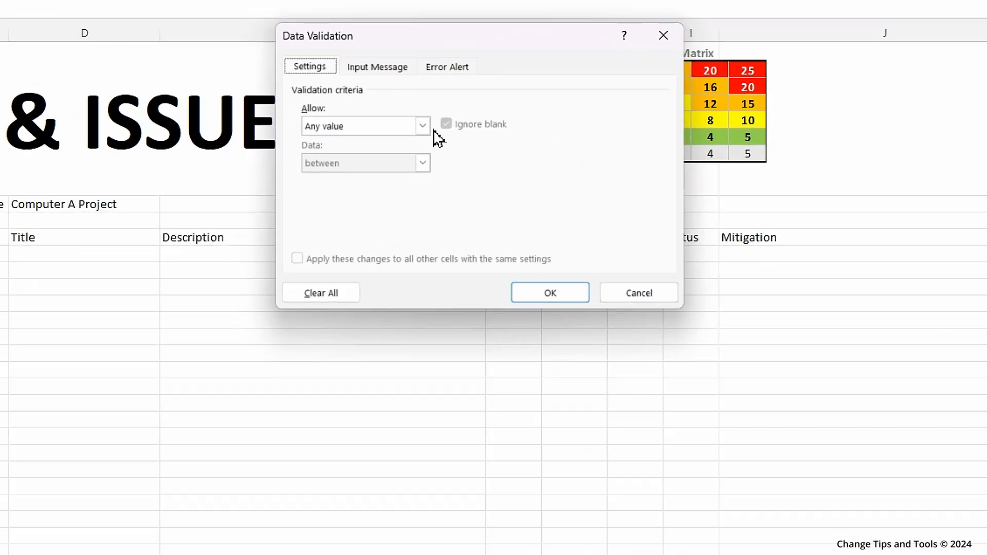
click(371, 170)
click(393, 175)
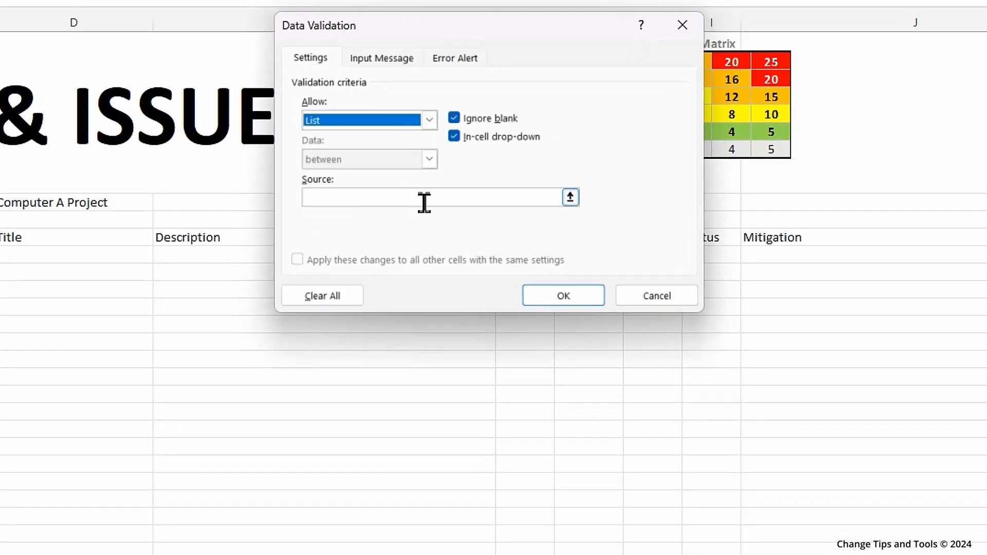
click(398, 203)
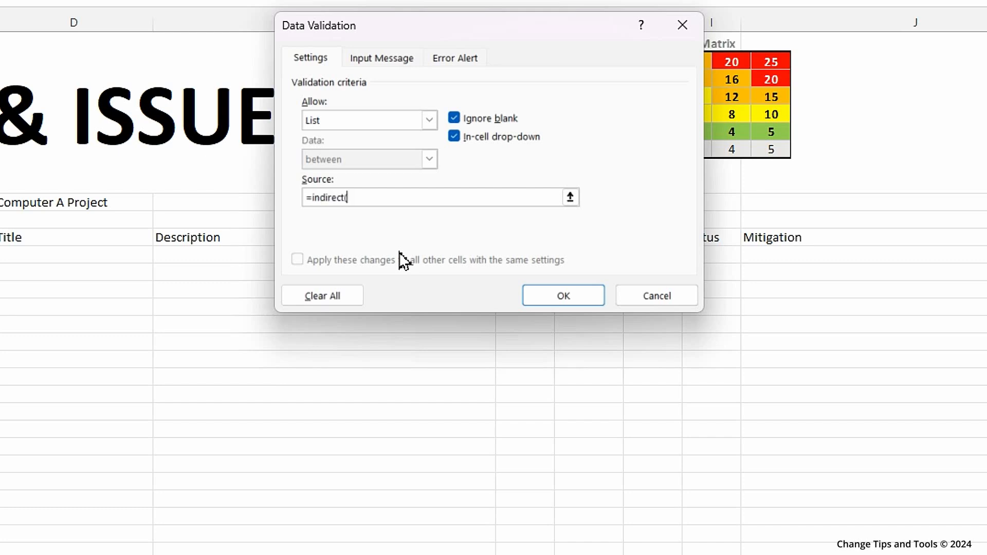
text(")
text(TableImpact[Impact])
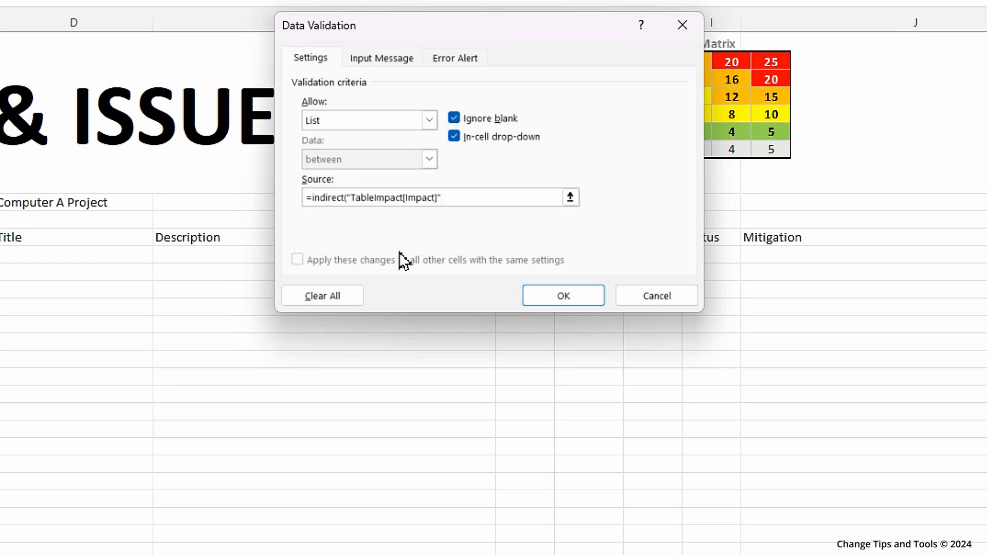
click(569, 302)
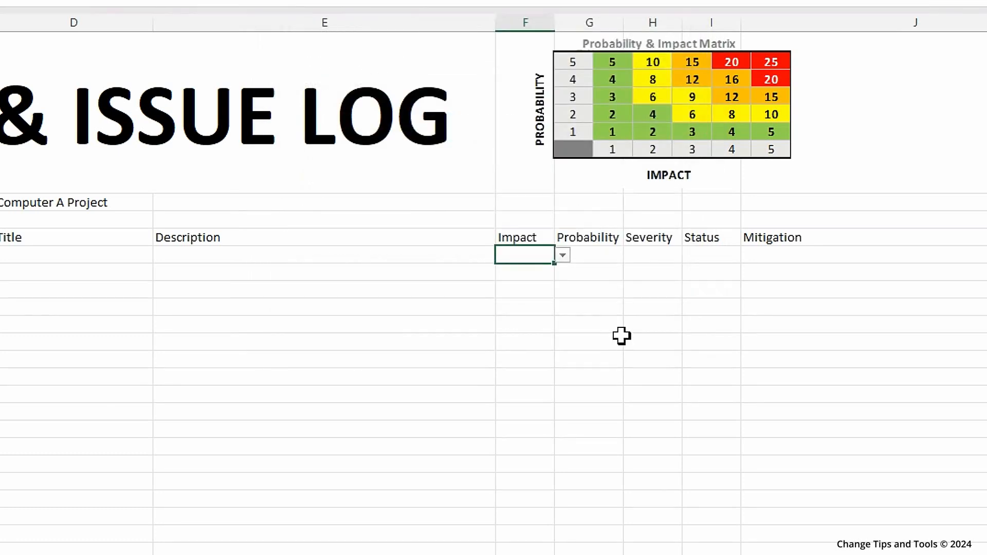
Check the options offered by the drop-down list in the Impact cell F5.
click(563, 255)
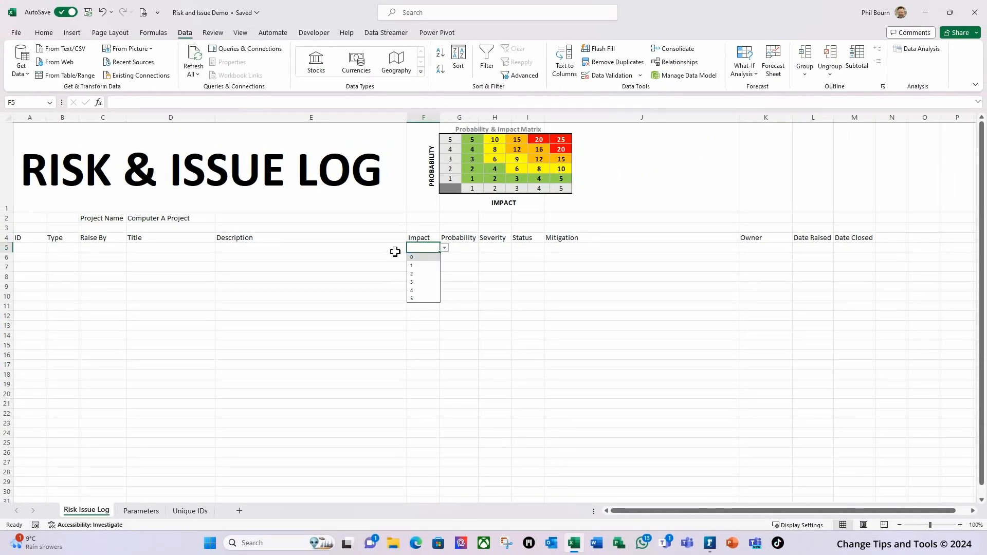
click(469, 249)
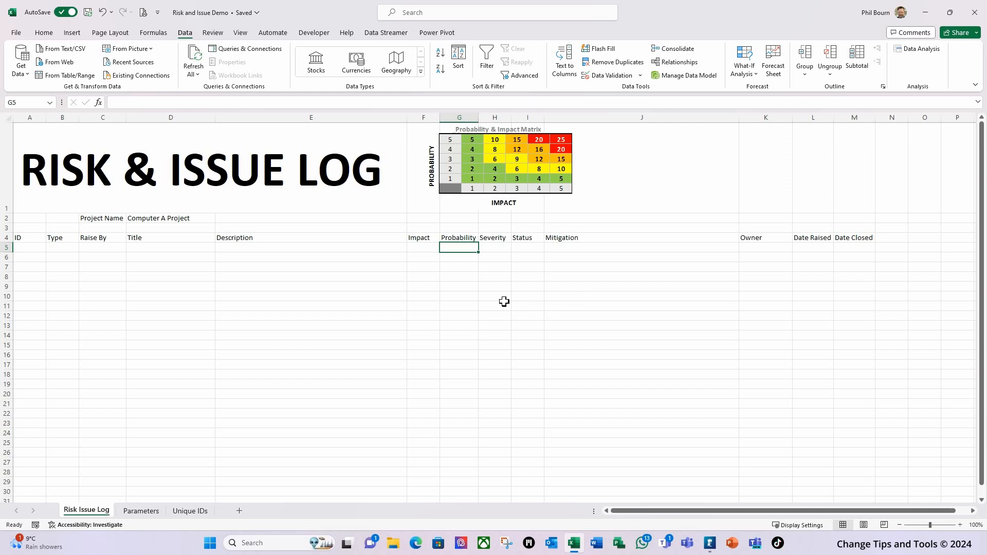
click(424, 250)
click(445, 249)
Enter the formula =TableProbability[Probability] in cell G5 under Probability.
click(463, 249)
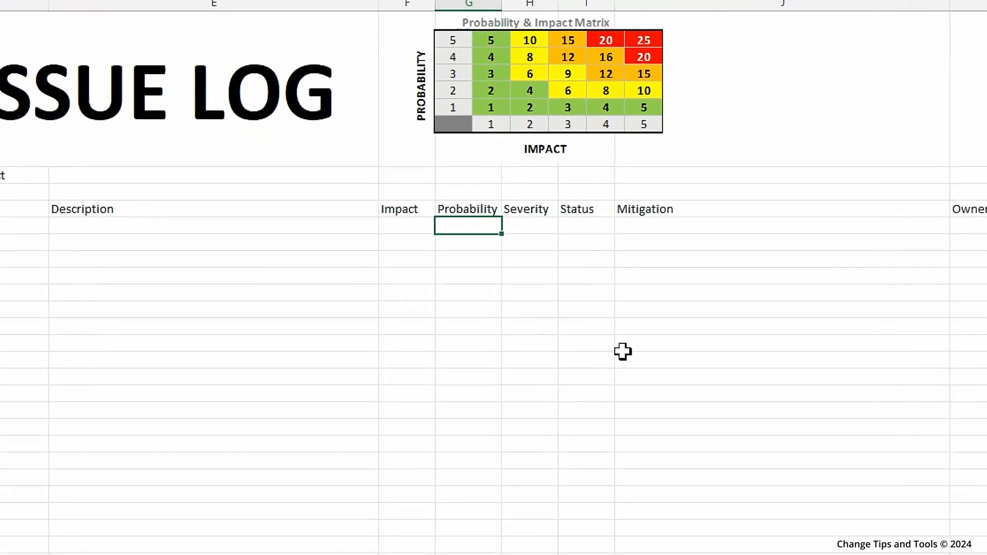
text(=tabl)
double_click(527, 262)
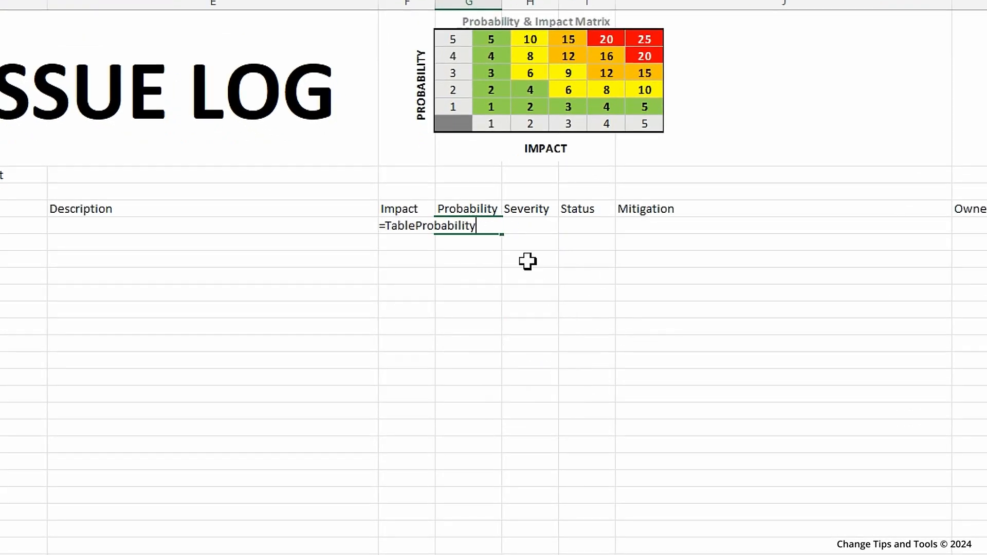
text([)
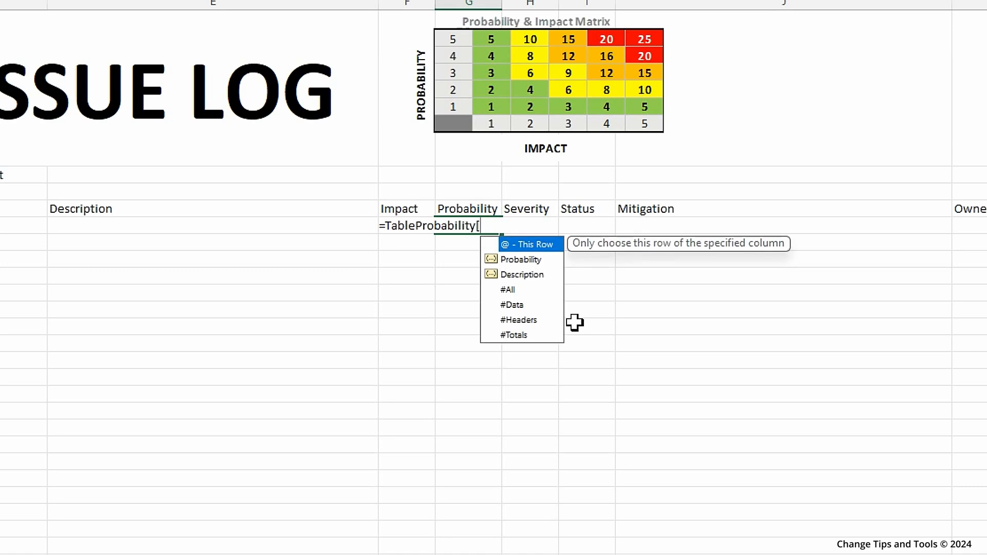
double_click(525, 262)
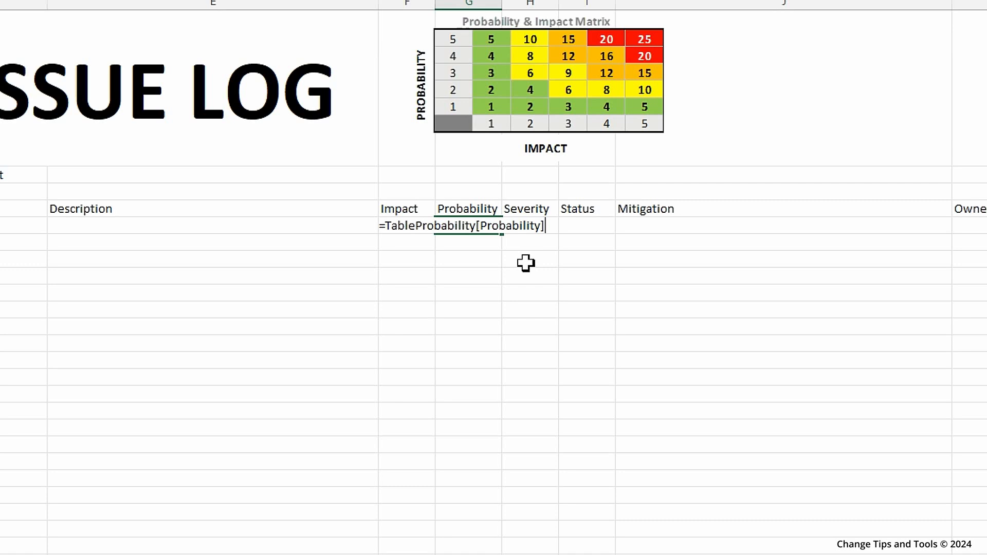
text(])
key(Return)
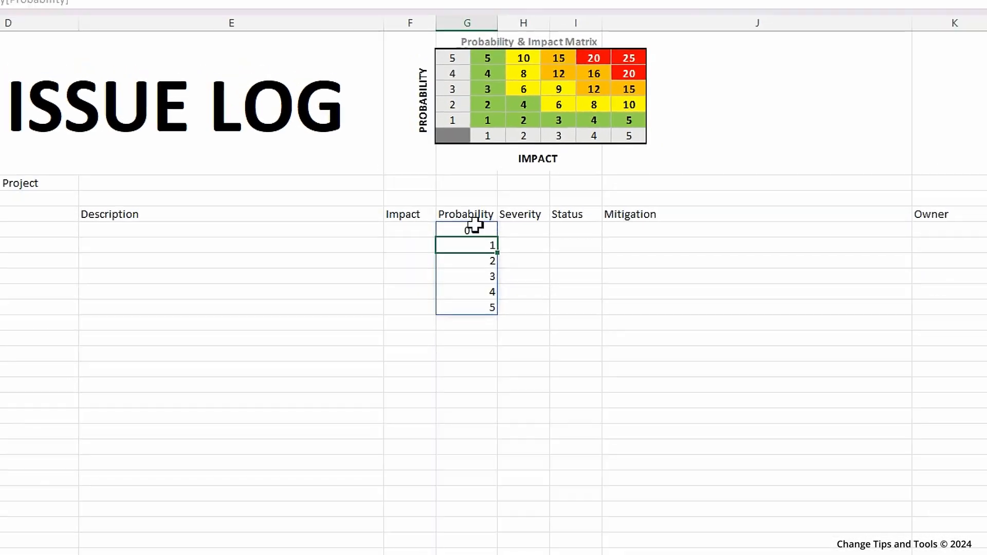
Copy the reference TableProbability[Probability] from the formula in G5, without the equals sign, and clear the cell.
click(474, 226)
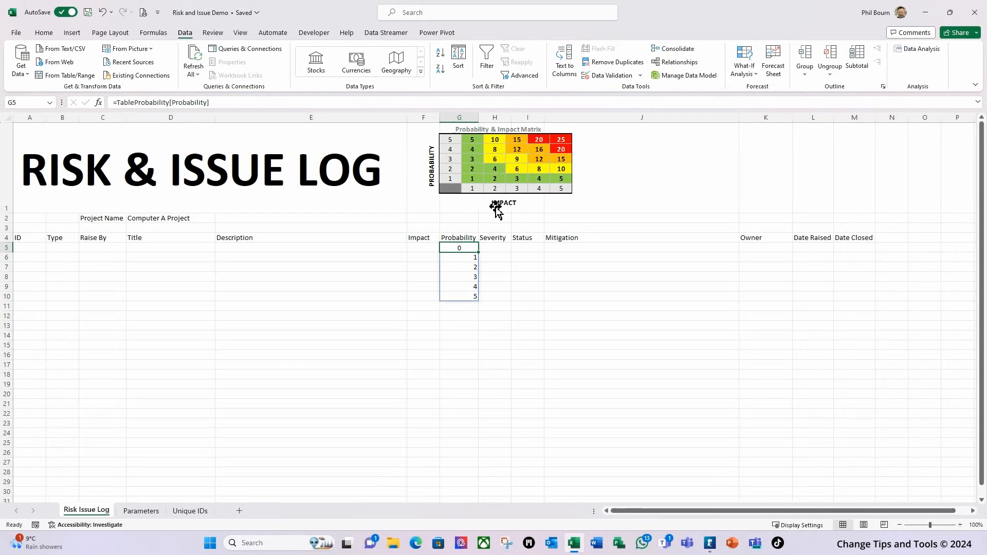
drag(219, 103, 116, 103)
key(ctrl+c)
key(Escape)
key(Delete)
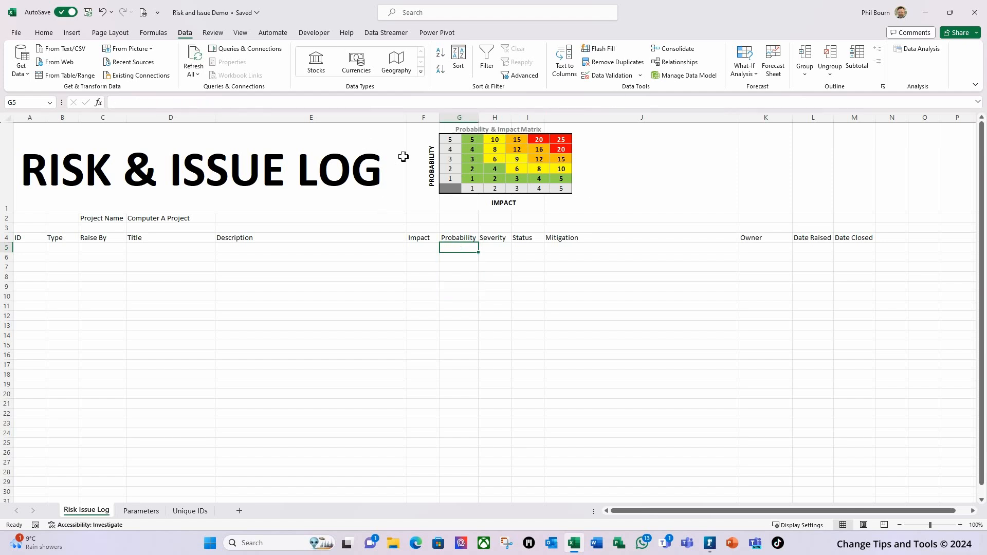
Add list data validation to the Probability cell G5 with the source =indirect("TableProbability[Probability]").
click(640, 75)
click(631, 92)
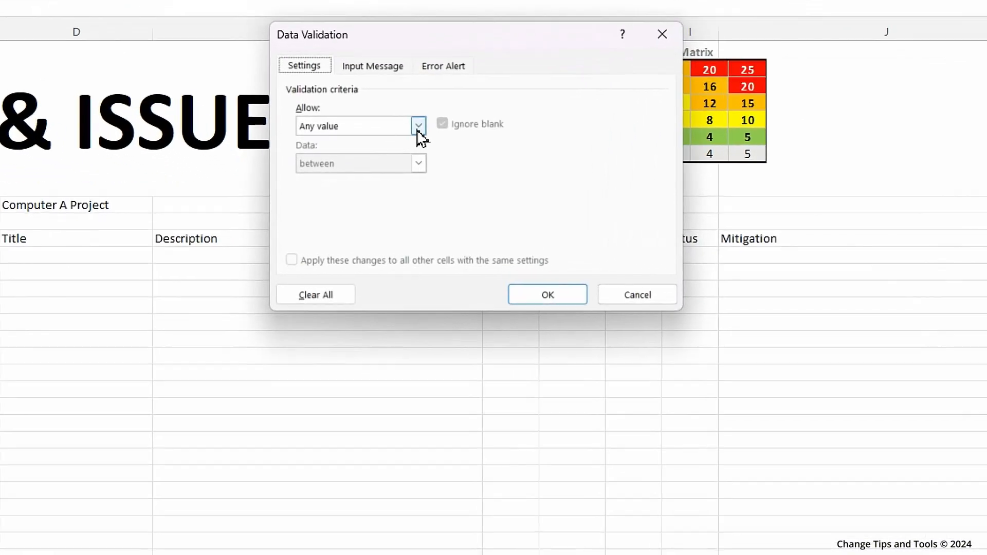
click(383, 159)
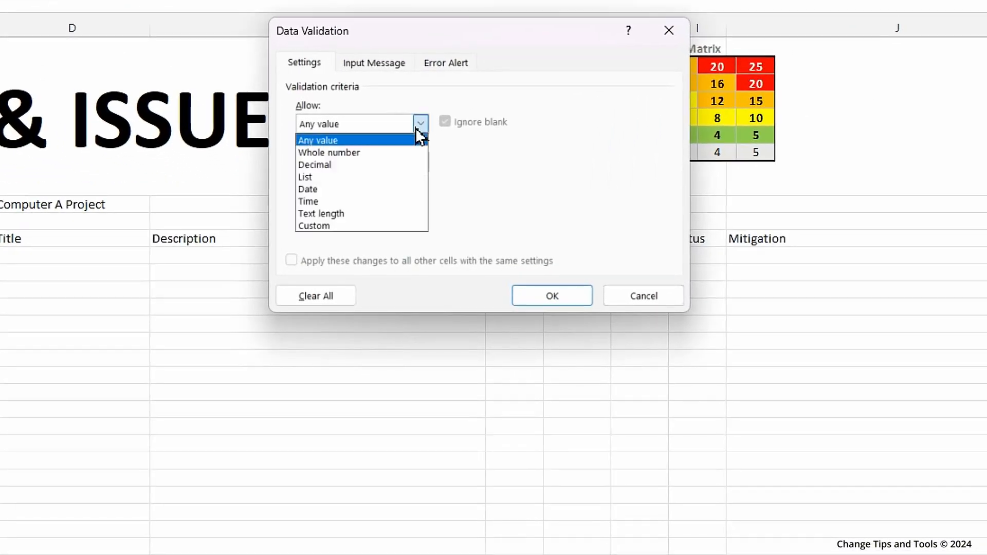
click(314, 194)
click(386, 201)
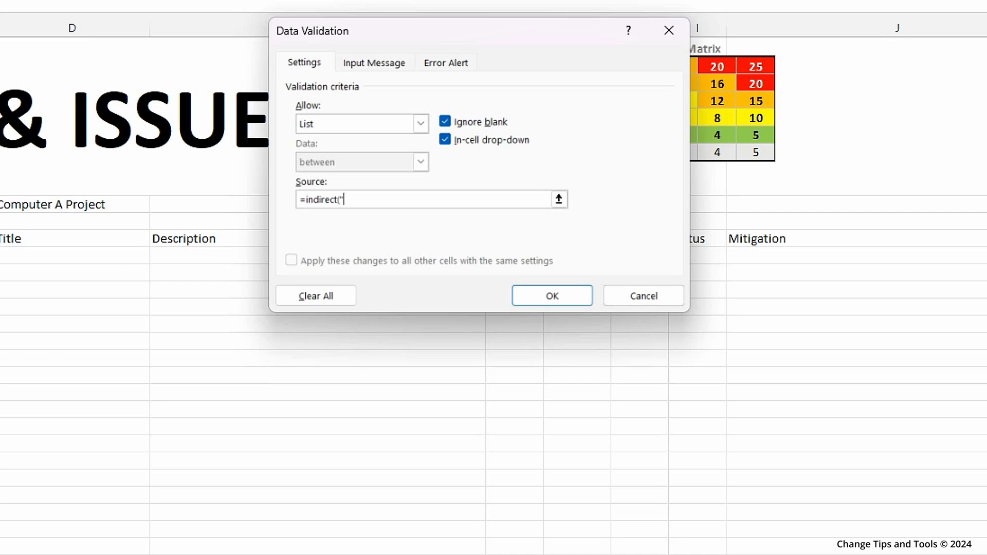
text(=indirect(")
key(ctrl+v)
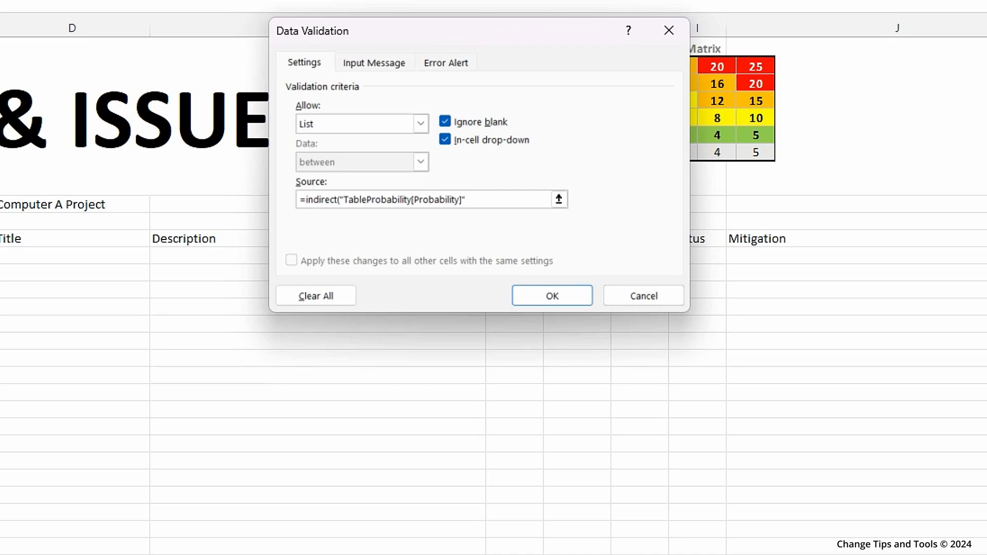
click(546, 300)
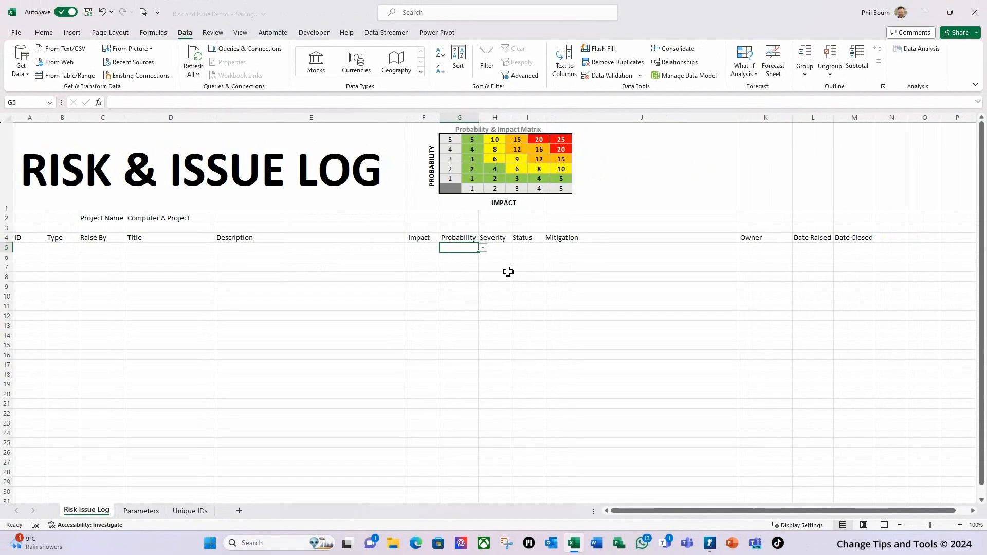
Check the options offered by the drop-down list in the Probability cell G5.
click(483, 248)
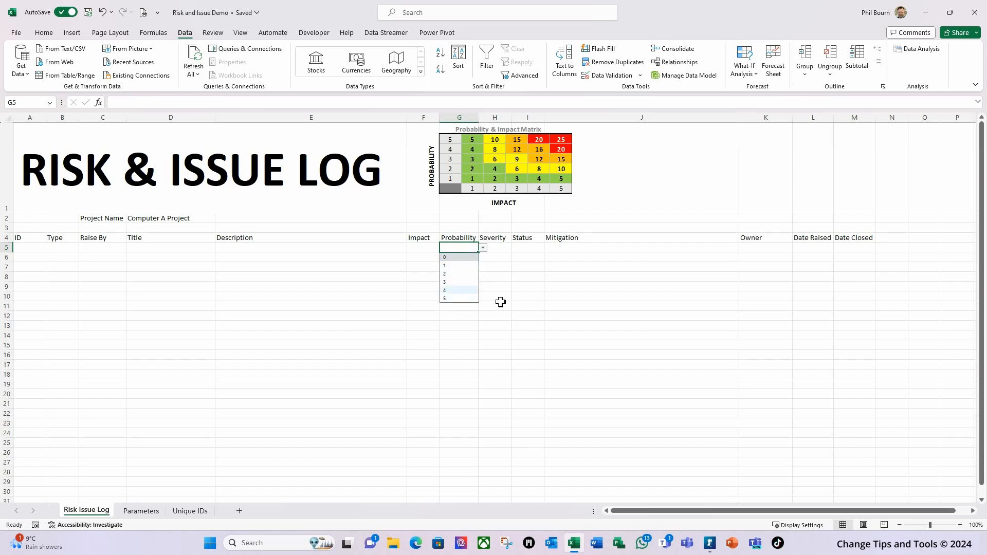
click(513, 287)
click(417, 249)
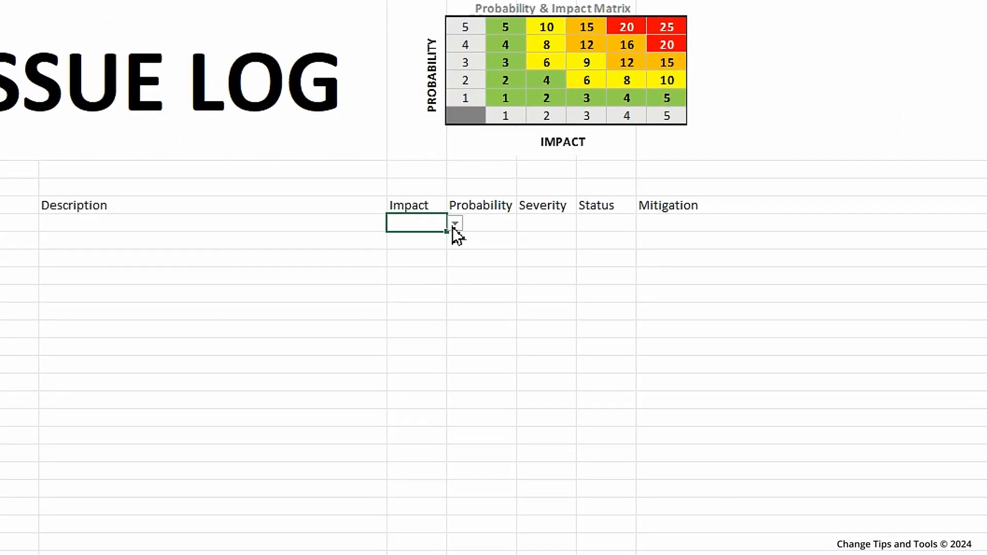
click(556, 225)
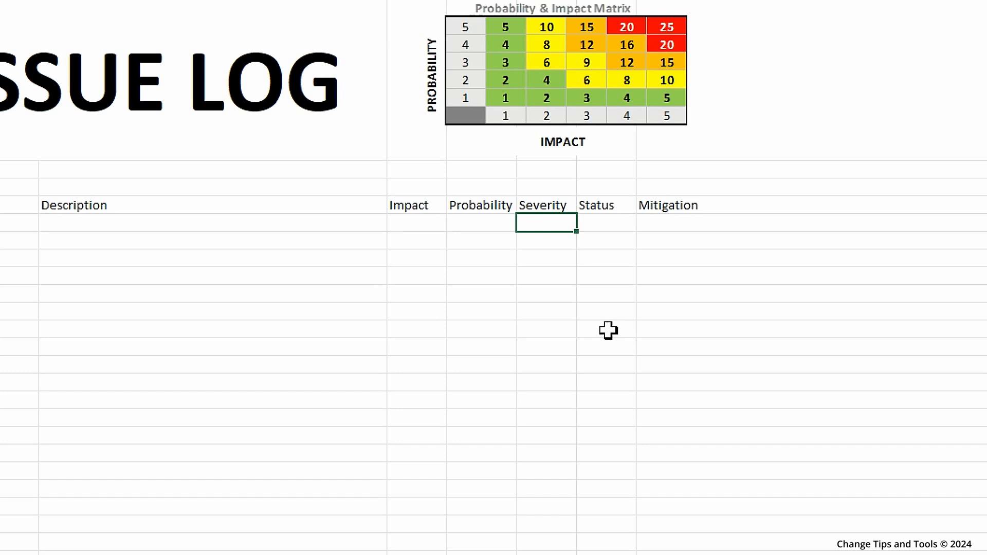
Try the Impact drop-down list in F5 with the value 1, and settle on 2.
click(434, 228)
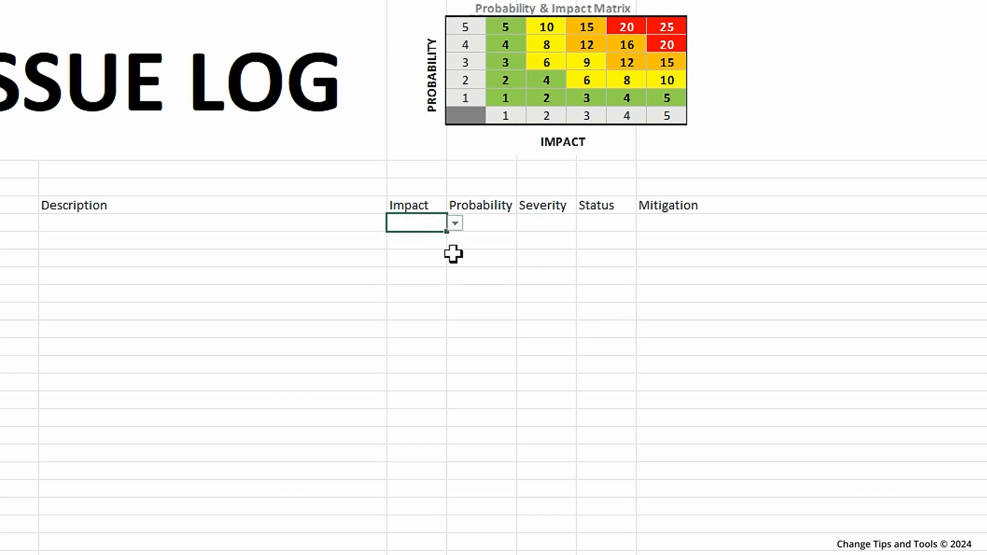
click(455, 224)
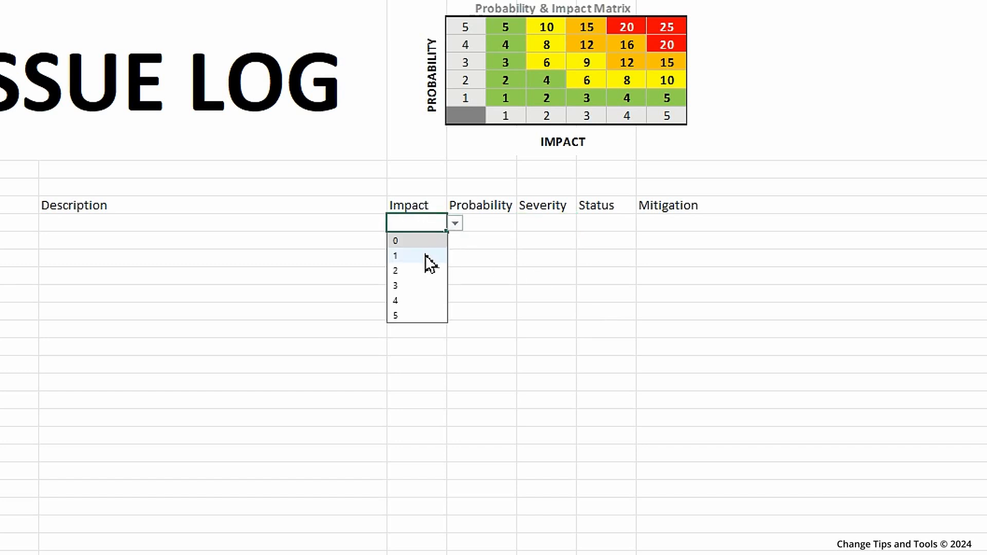
click(426, 256)
click(455, 225)
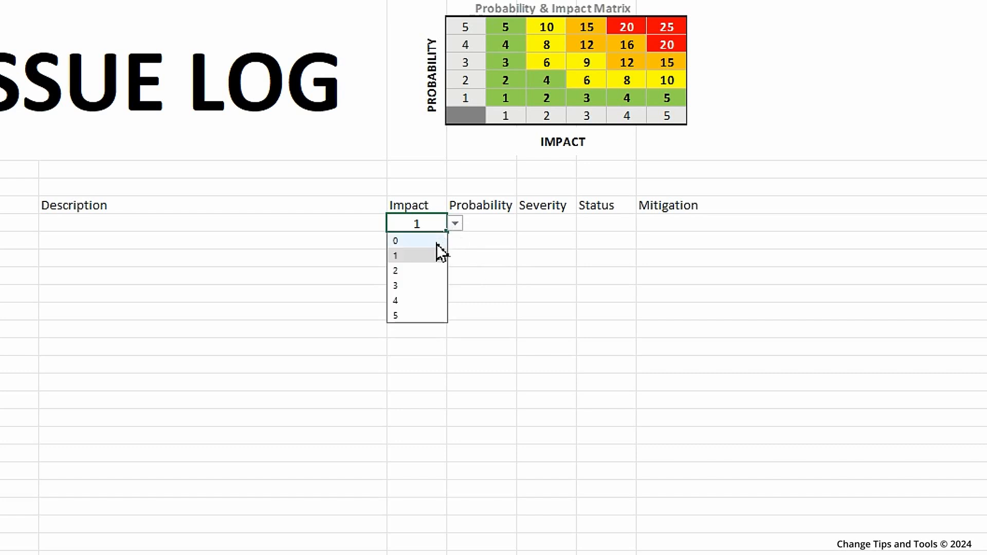
click(427, 271)
Enter the formula =if(G5>0,G5*F5,5*F5) in the Severity cell H5.
click(496, 227)
click(555, 231)
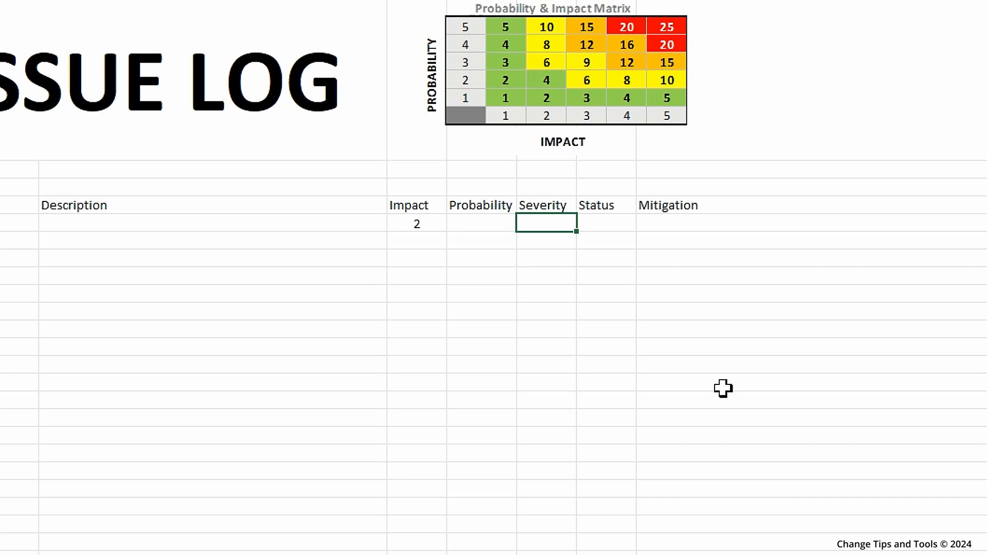
text(=if()
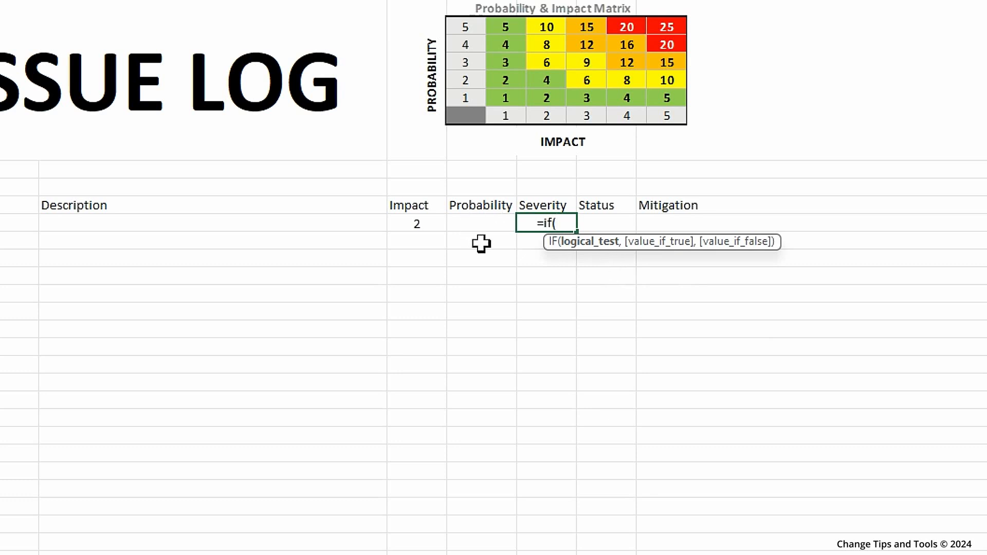
click(487, 224)
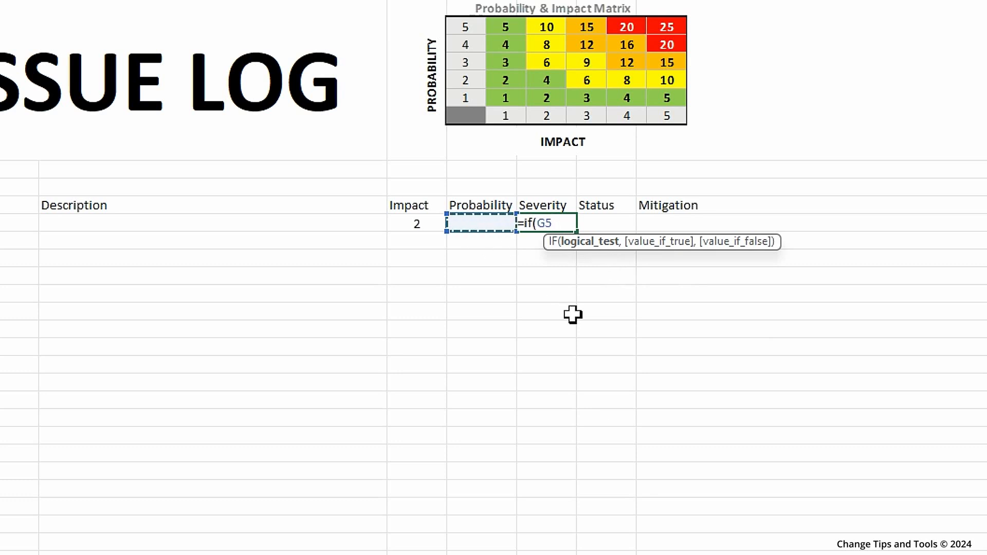
text(>)
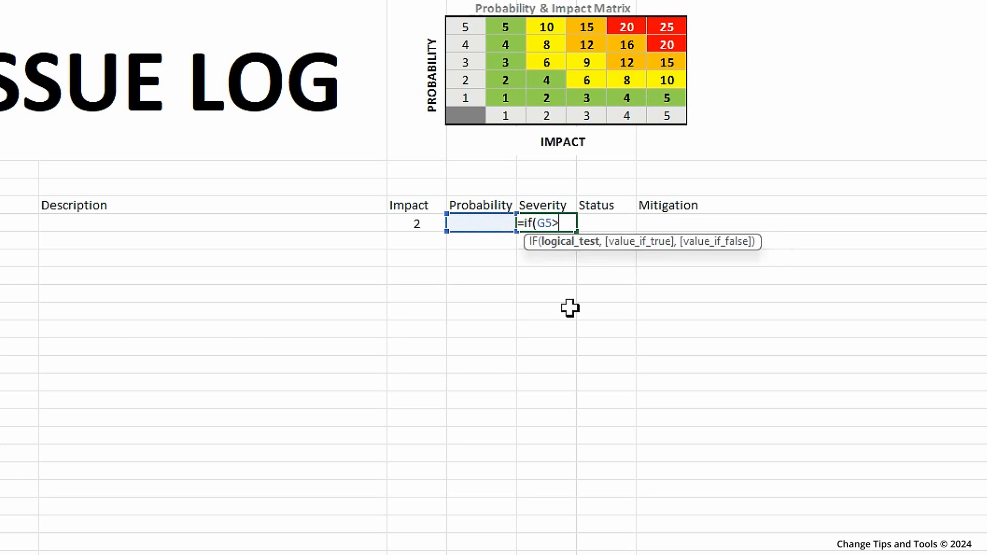
text(0,)
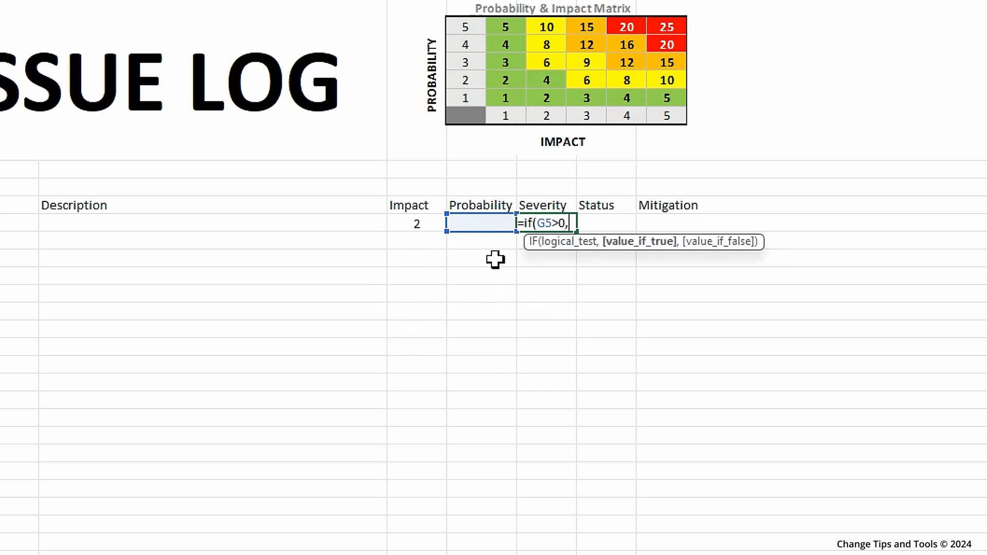
click(485, 223)
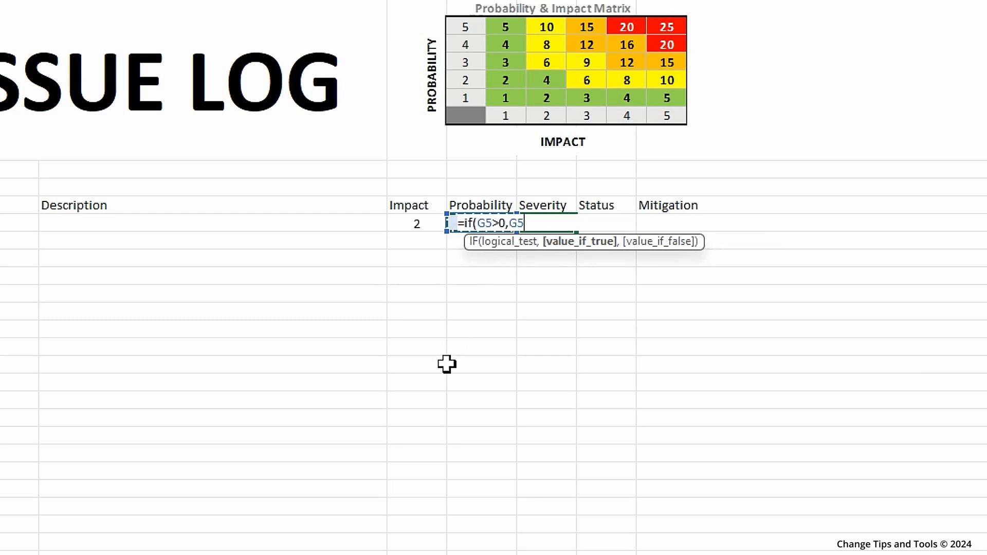
click(409, 223)
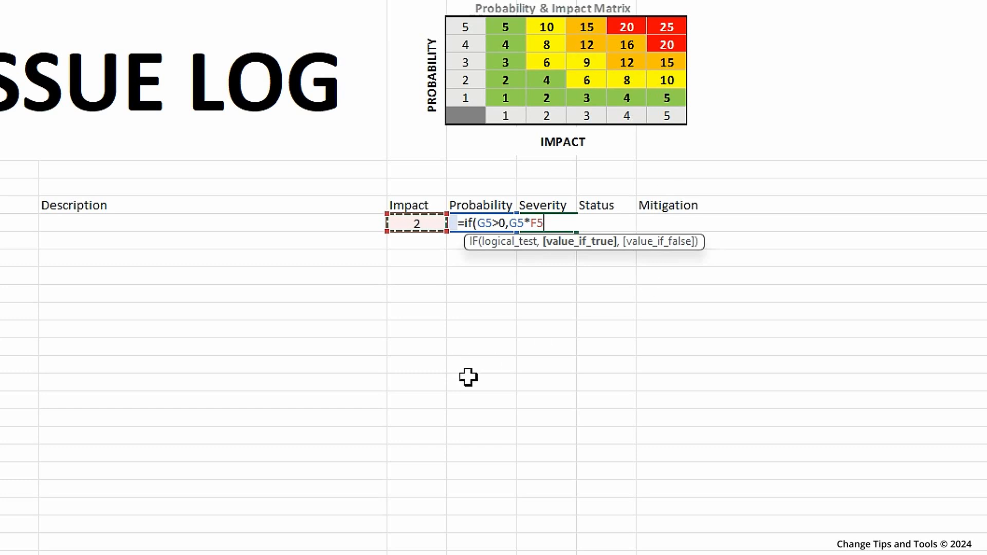
text(,5*)
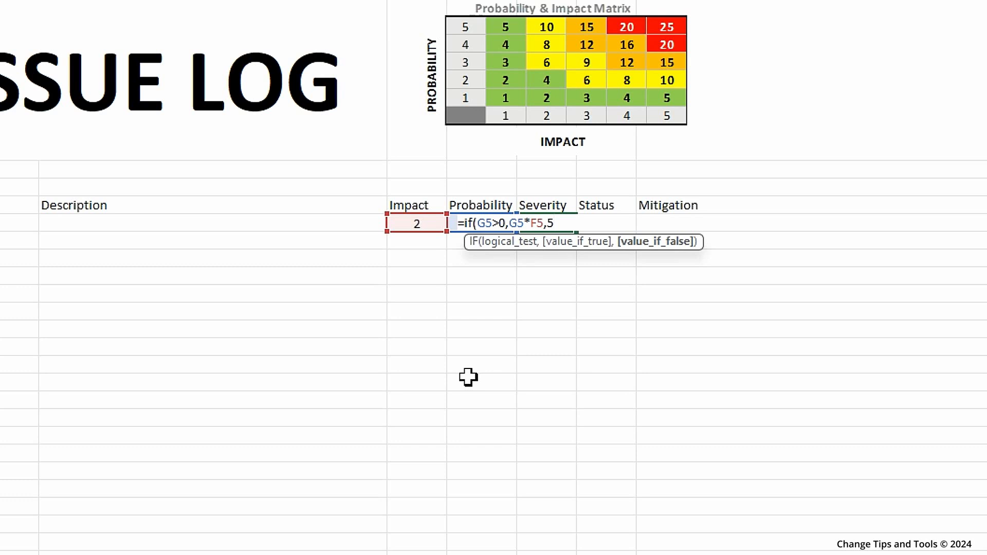
click(410, 223)
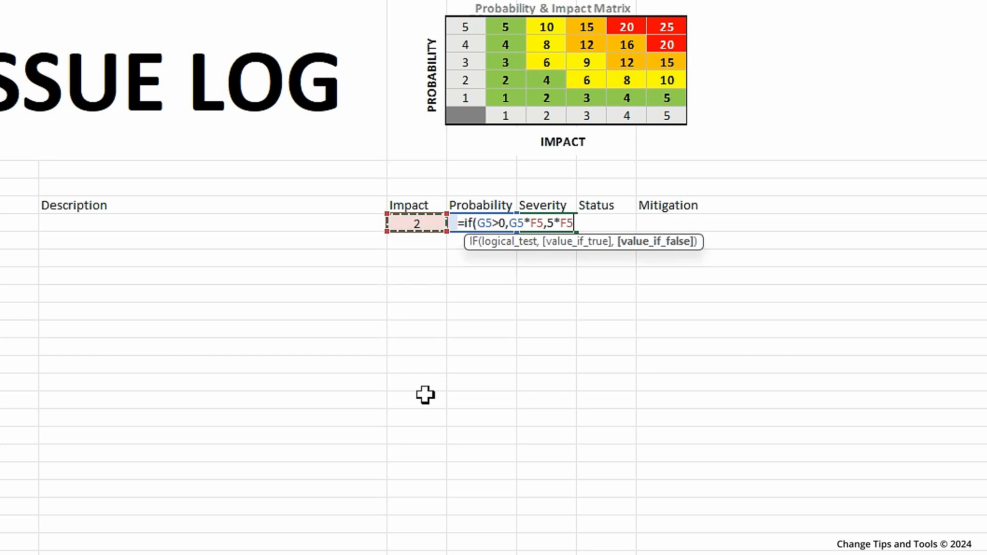
text())
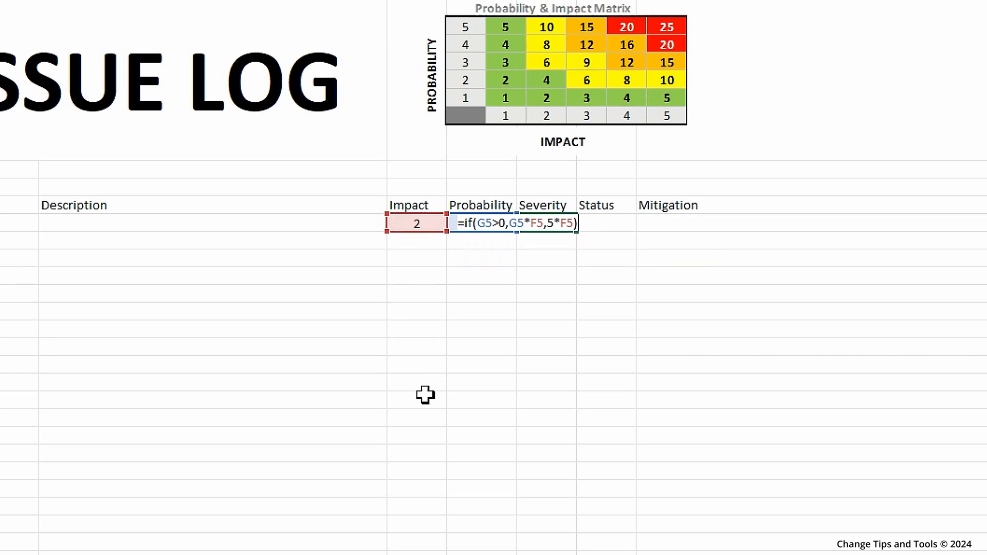
key(Return)
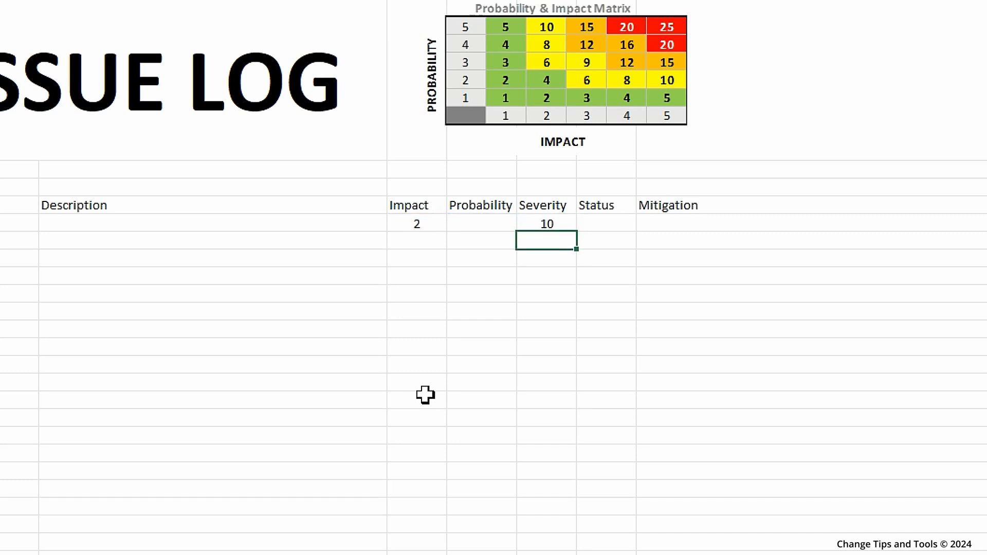
Test the Severity formula by choosing 1 from the drop-down list in the Probability cell G5.
click(548, 227)
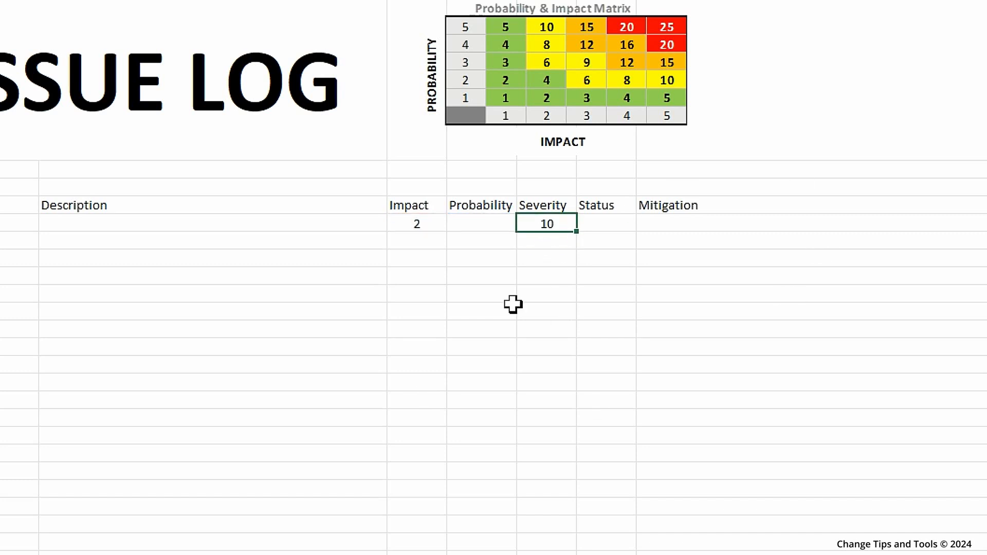
click(477, 226)
click(525, 224)
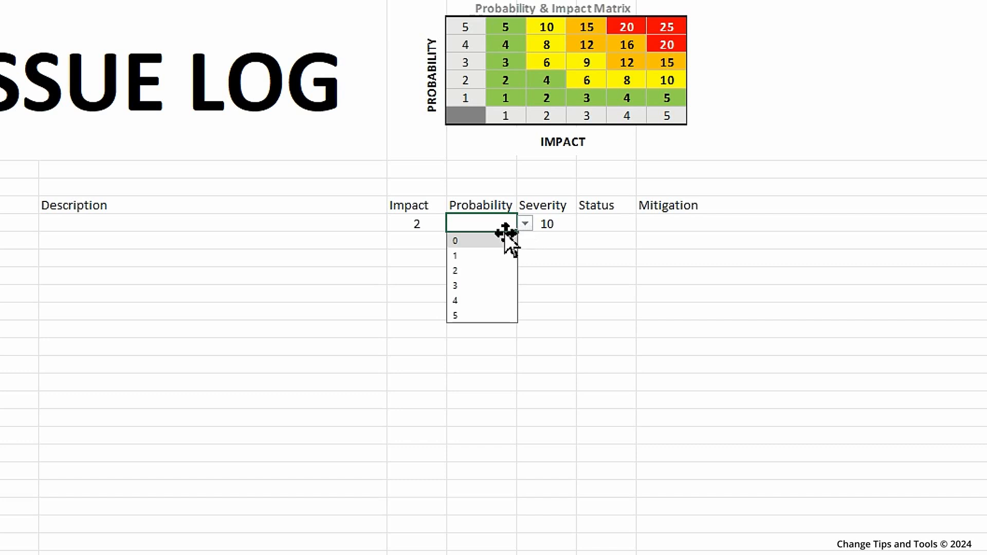
click(474, 258)
click(494, 297)
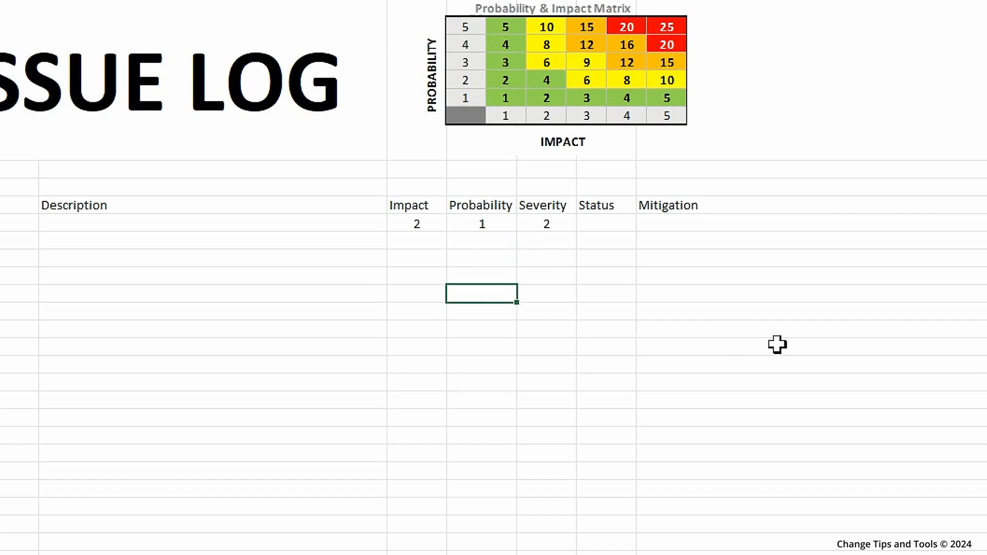
Copy the formatting of matrix cell D3 on the Parameters sheet onto the Severity cell H5 with Format Painter.
click(545, 224)
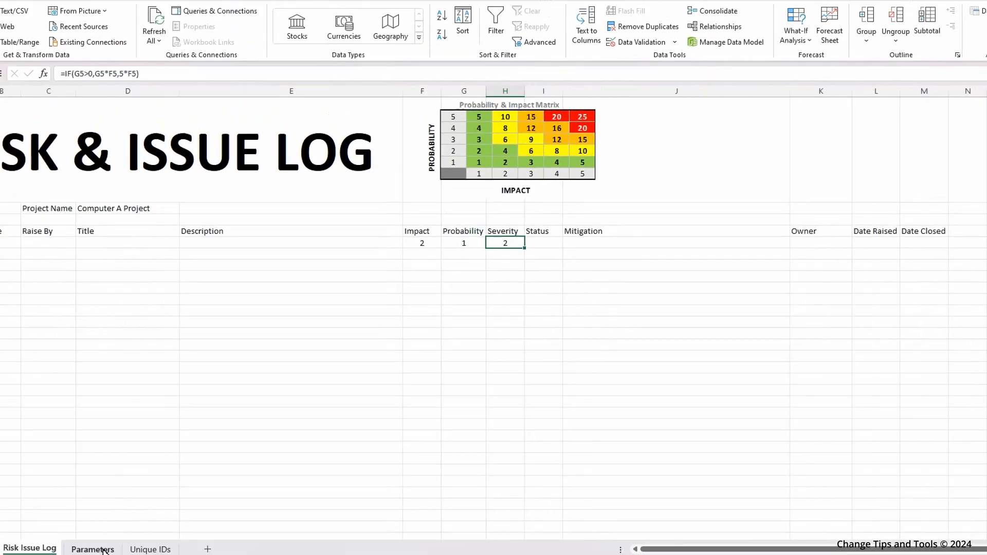
click(141, 511)
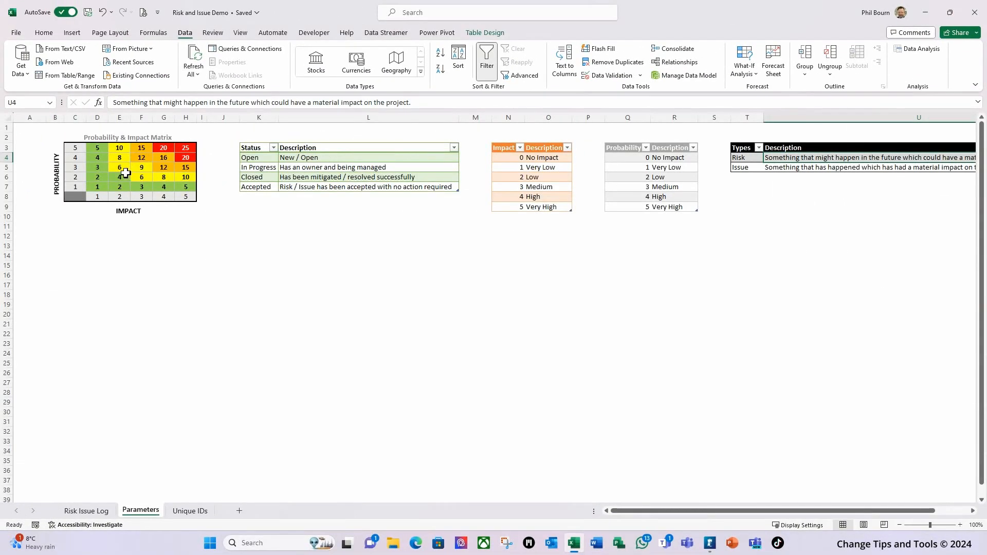
click(97, 149)
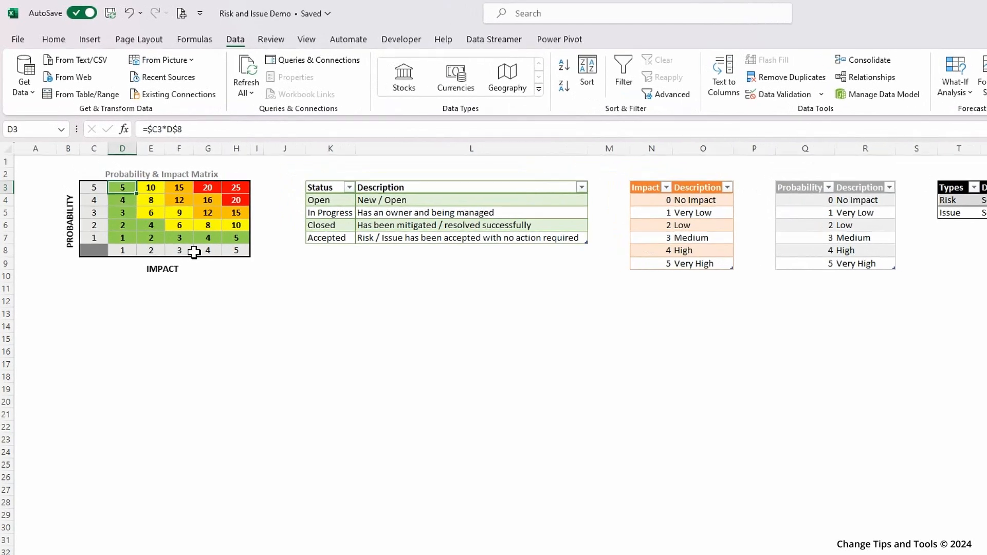
click(46, 34)
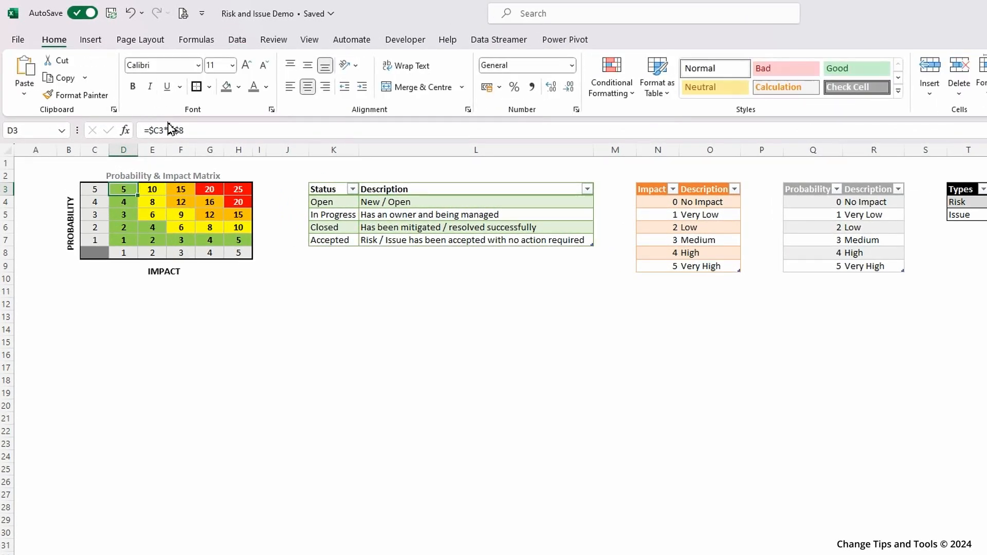
click(71, 95)
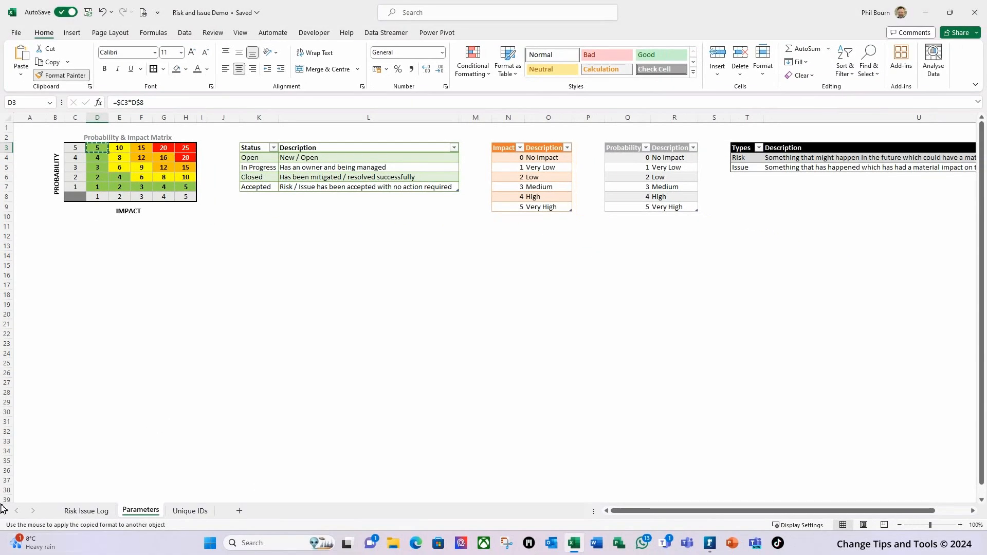
click(79, 511)
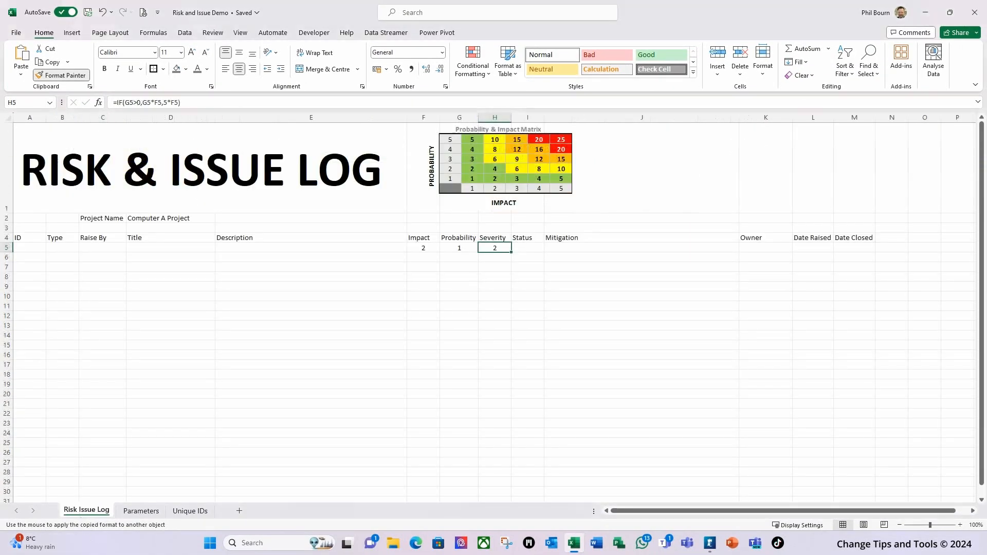
click(500, 247)
click(490, 271)
click(504, 250)
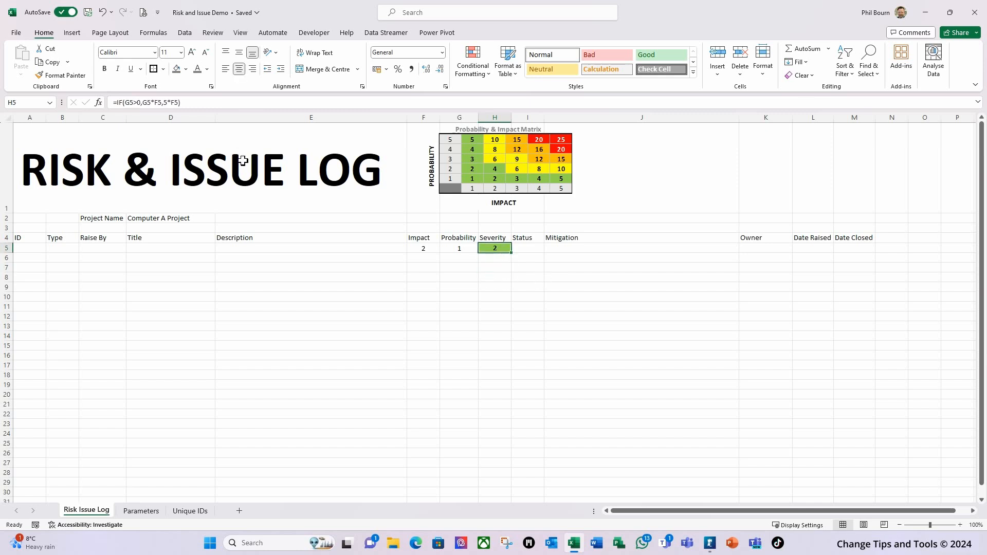
Remove all borders from the Severity cell H5 on the Risk Issue Log sheet.
click(164, 70)
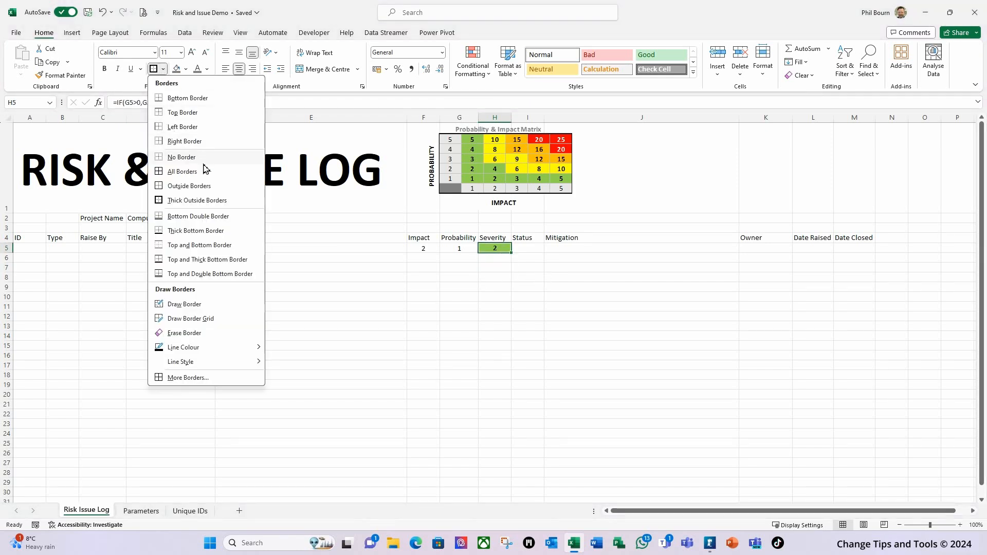
click(176, 158)
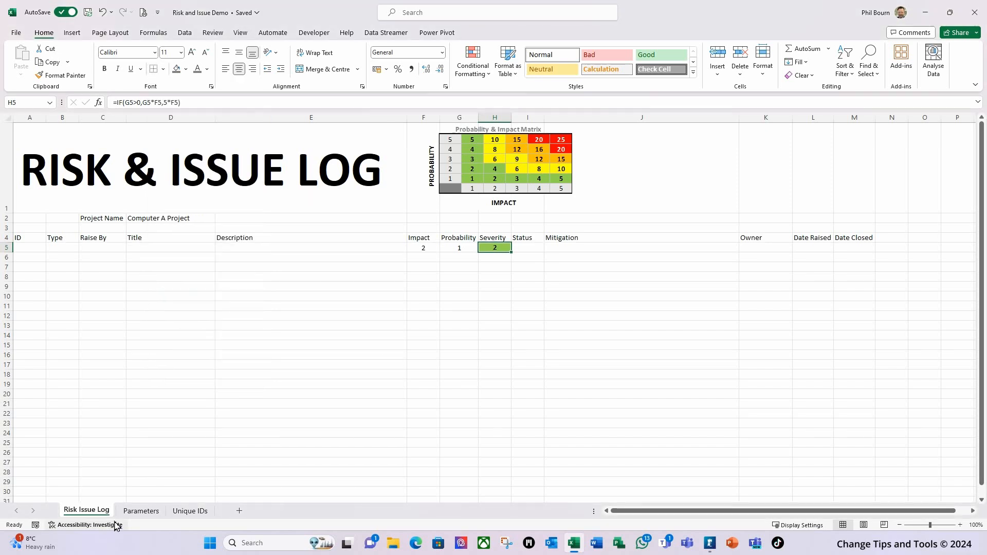
click(140, 512)
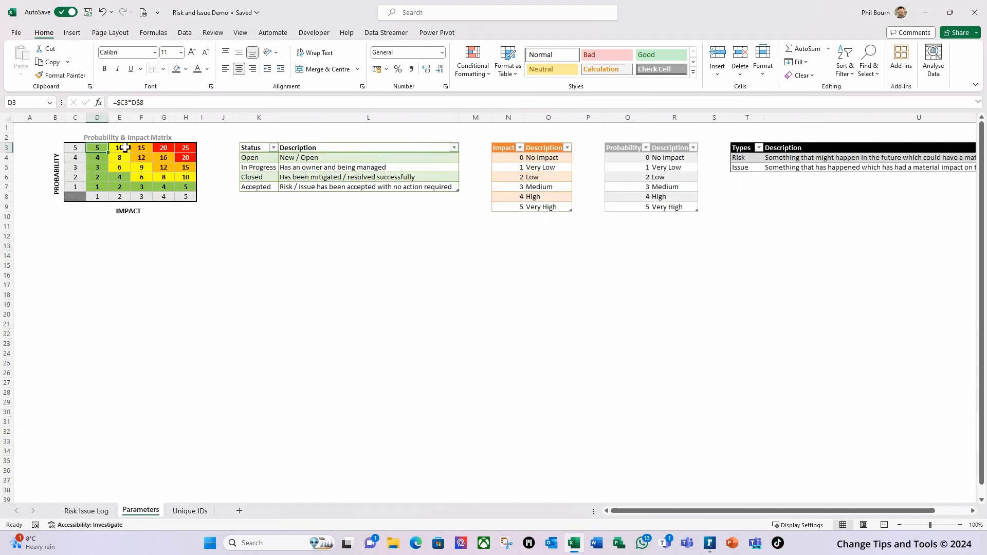
click(96, 512)
click(501, 298)
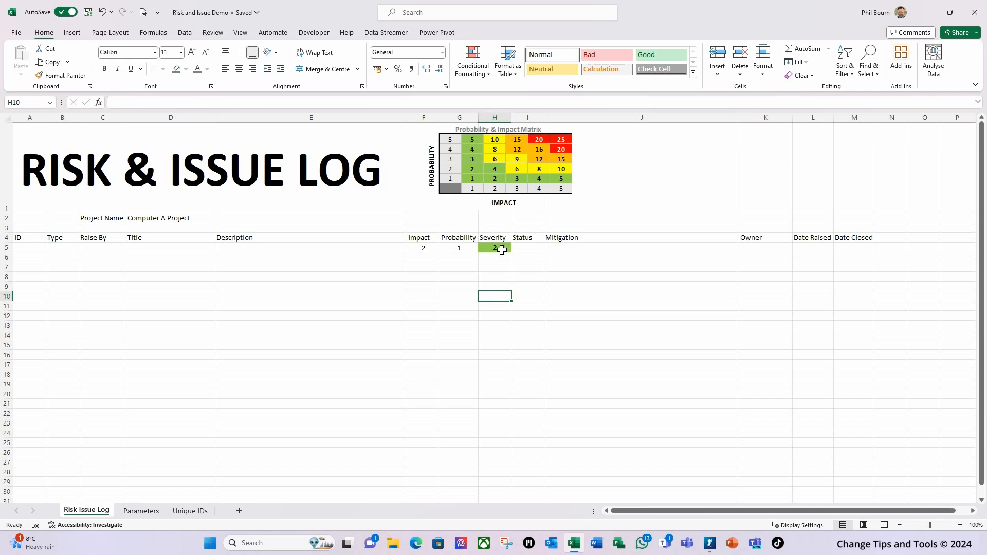
Set the Impact in F5 to 5 and clear the Probability in G5 to test the Severity formula and colouring.
click(423, 248)
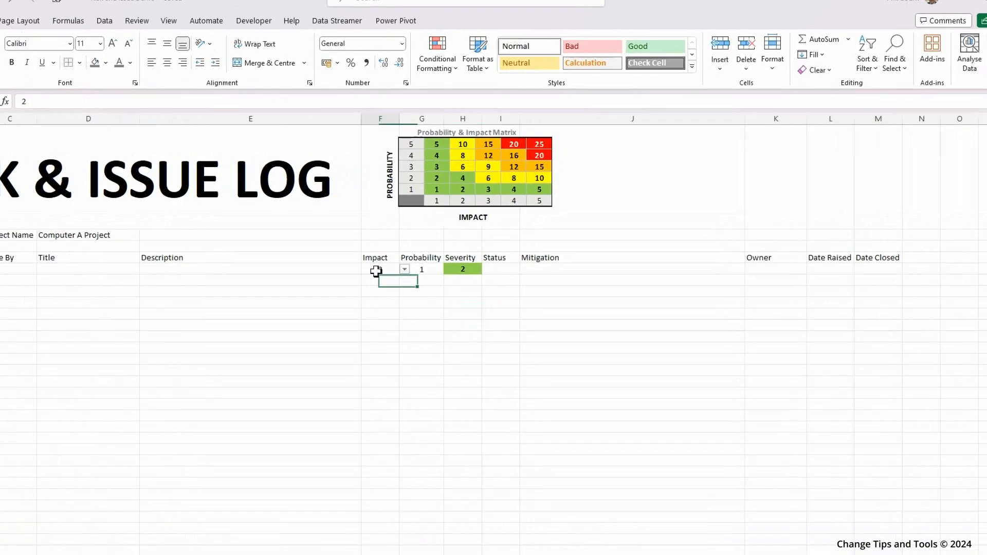
click(444, 248)
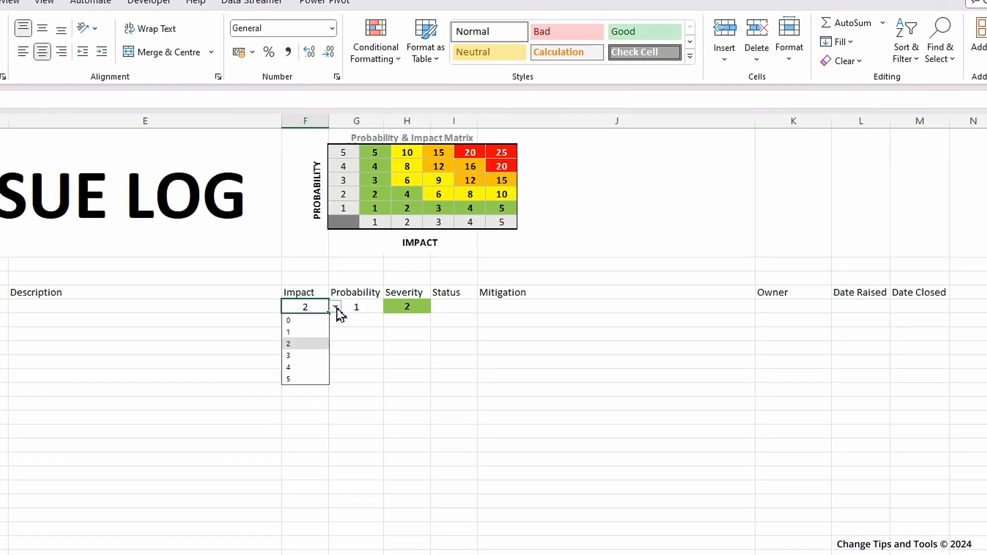
click(297, 379)
click(367, 307)
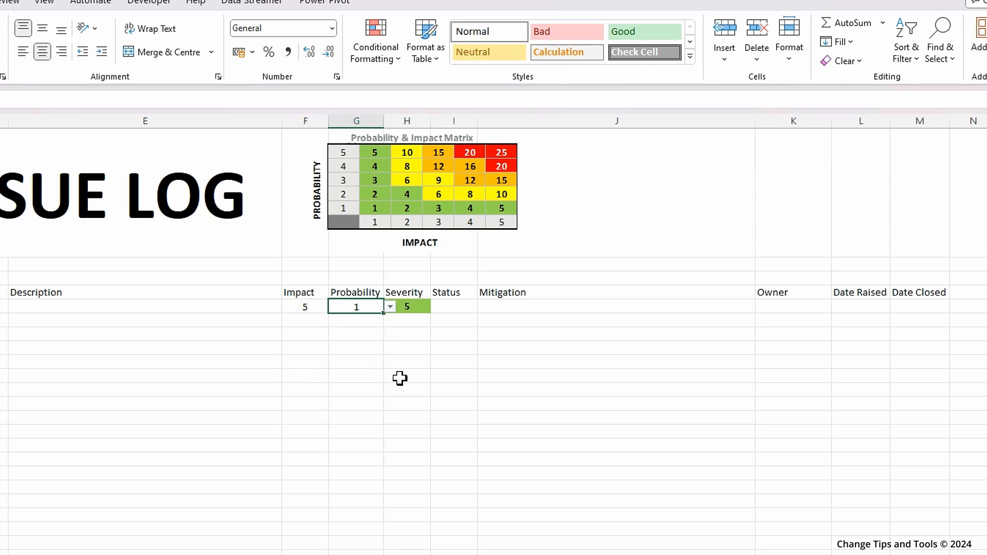
key(Delete)
key(Right)
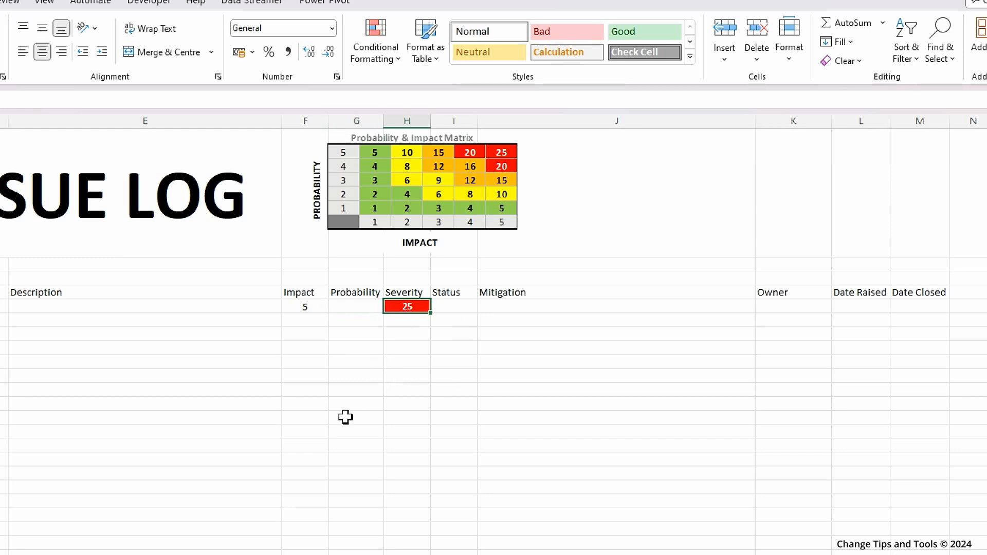
Set the Probability in G5 to 3 from its drop-down list.
click(349, 305)
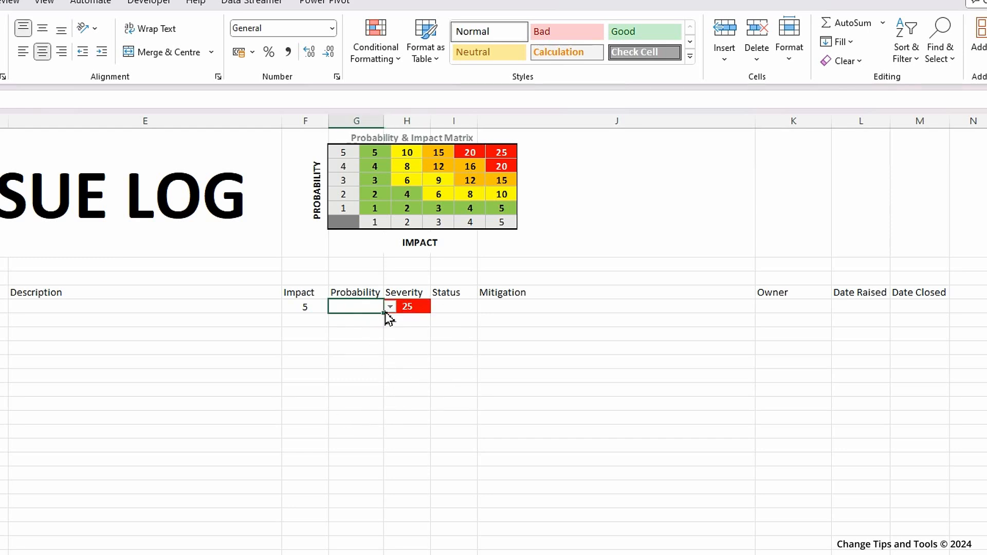
click(390, 307)
click(352, 357)
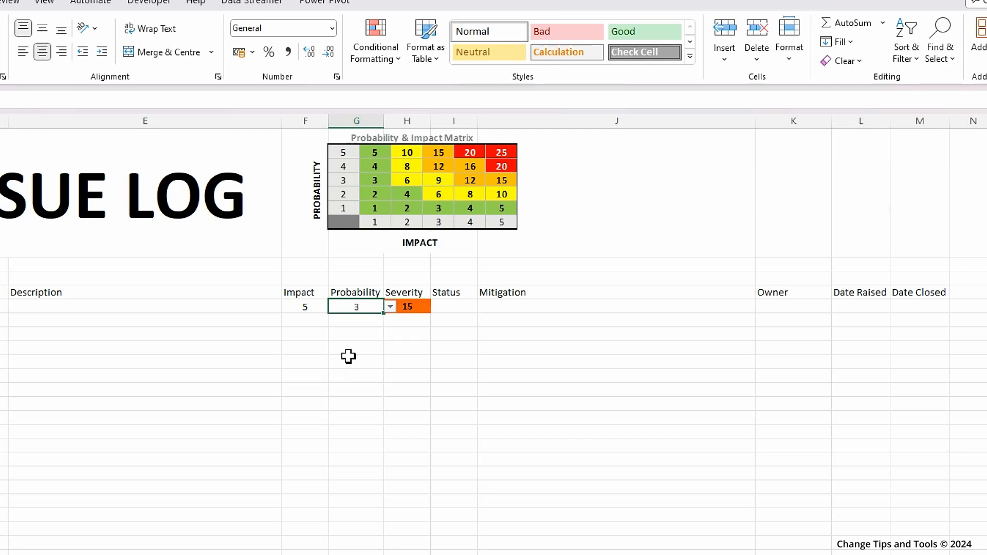
click(315, 373)
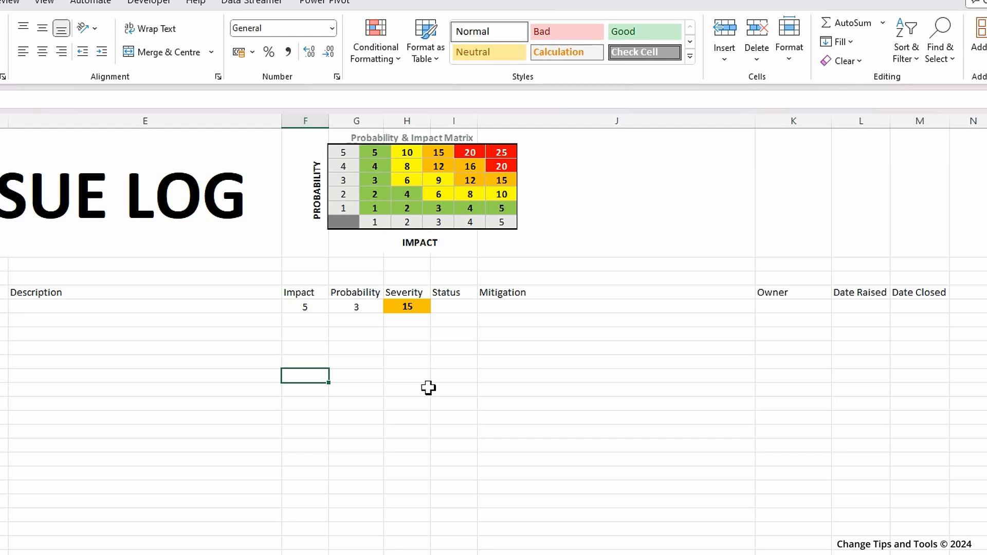
Wrap the Severity formula in H5 as =IF(A5<>"",IF(G5>0,G5*F5,5*F5),"") and keep the Probability in G5 at 3.
drag(306, 308, 340, 307)
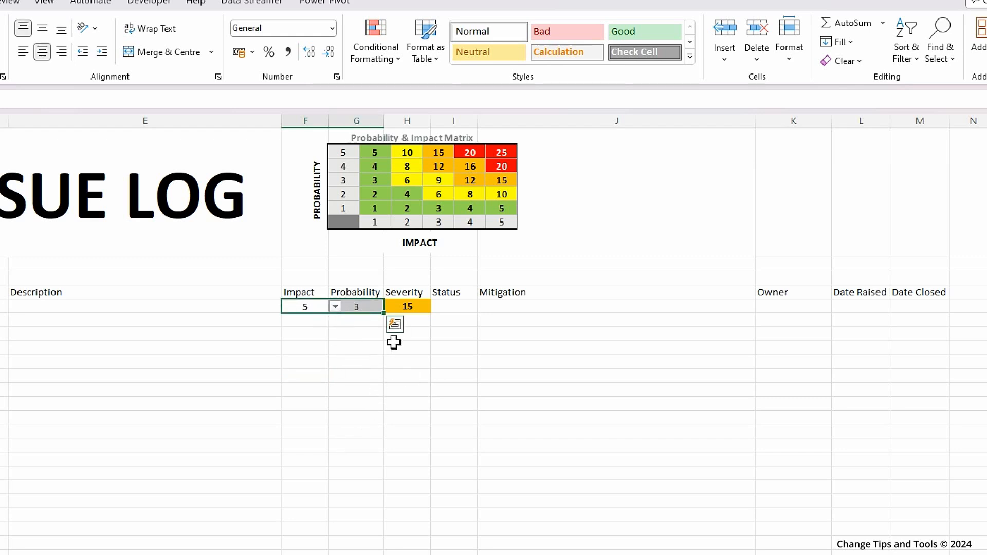
click(412, 307)
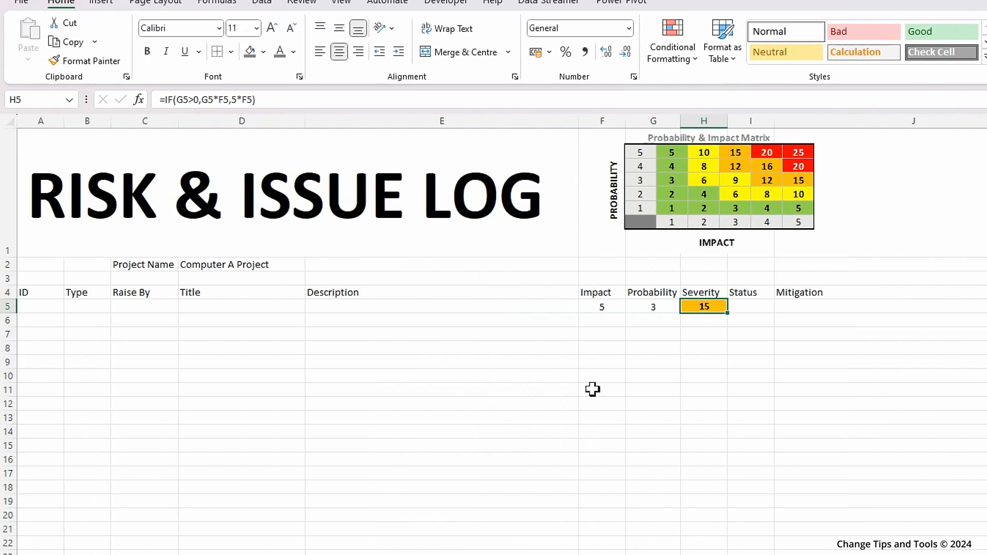
click(164, 99)
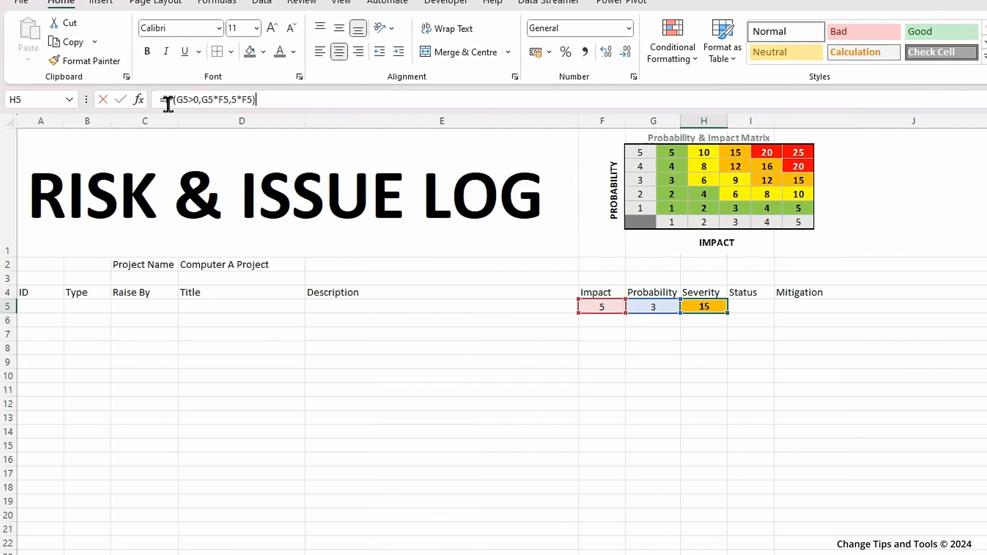
text(if()
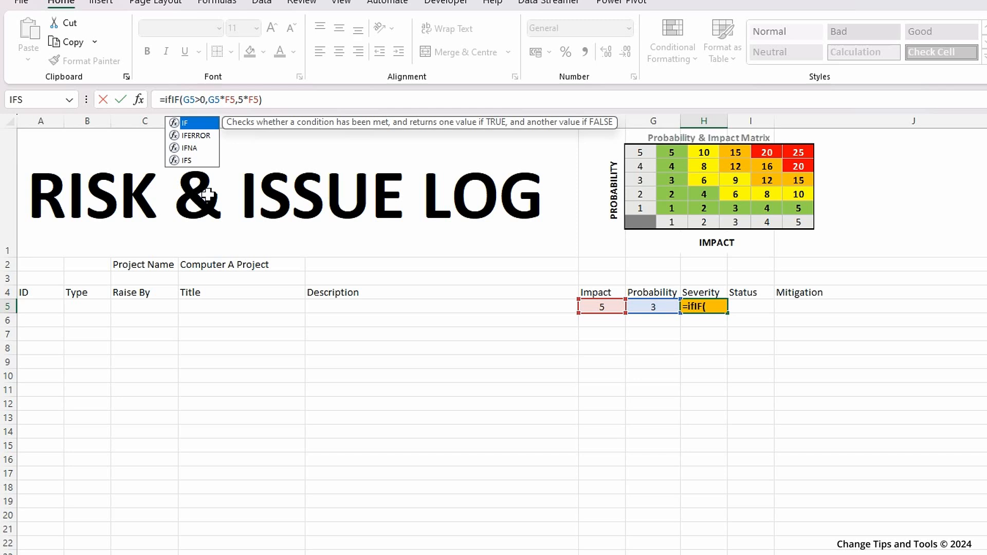
click(40, 306)
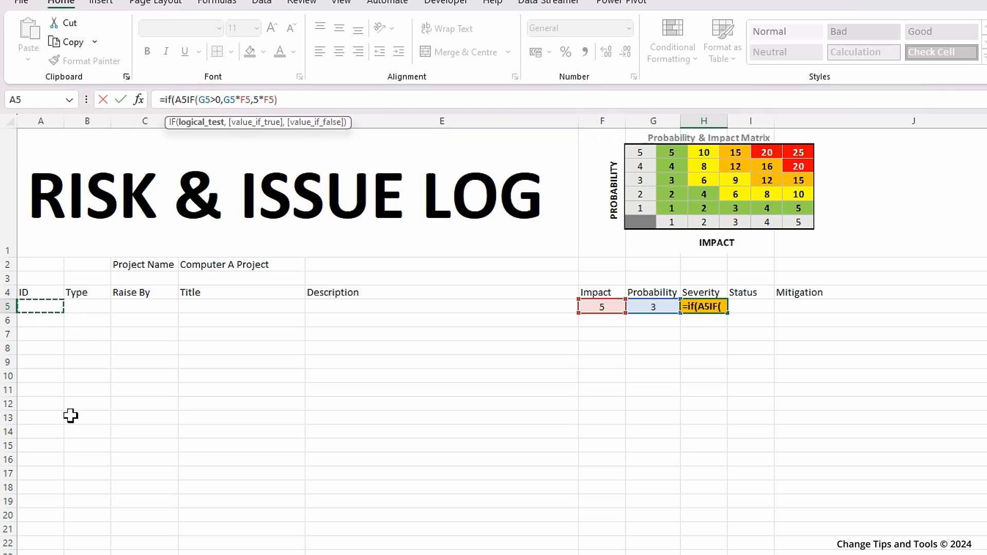
text(<>"",)
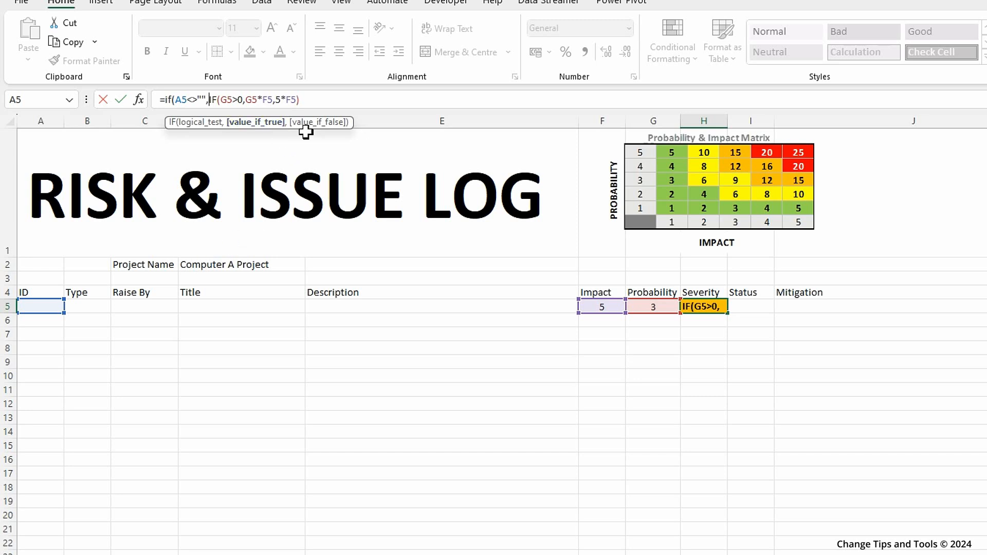
click(314, 99)
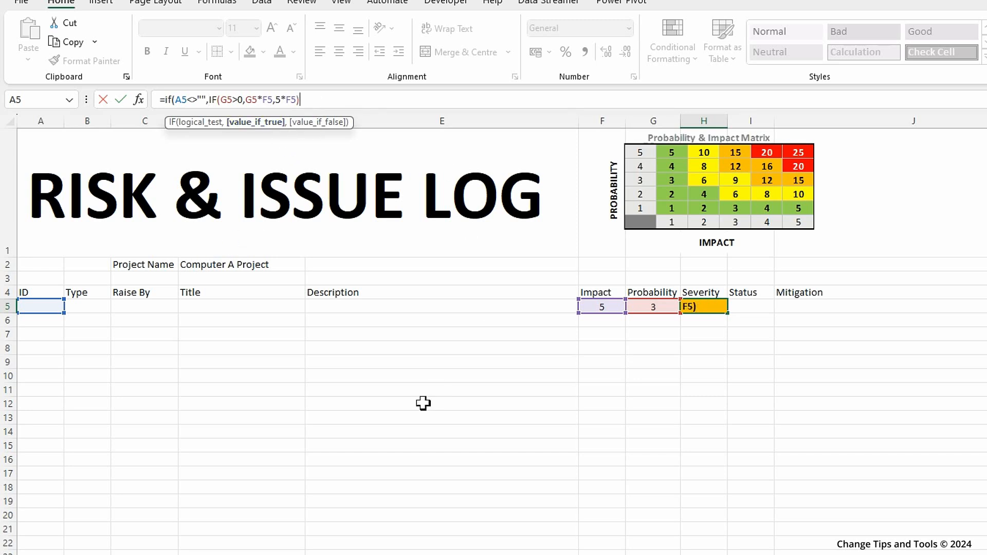
text(,)
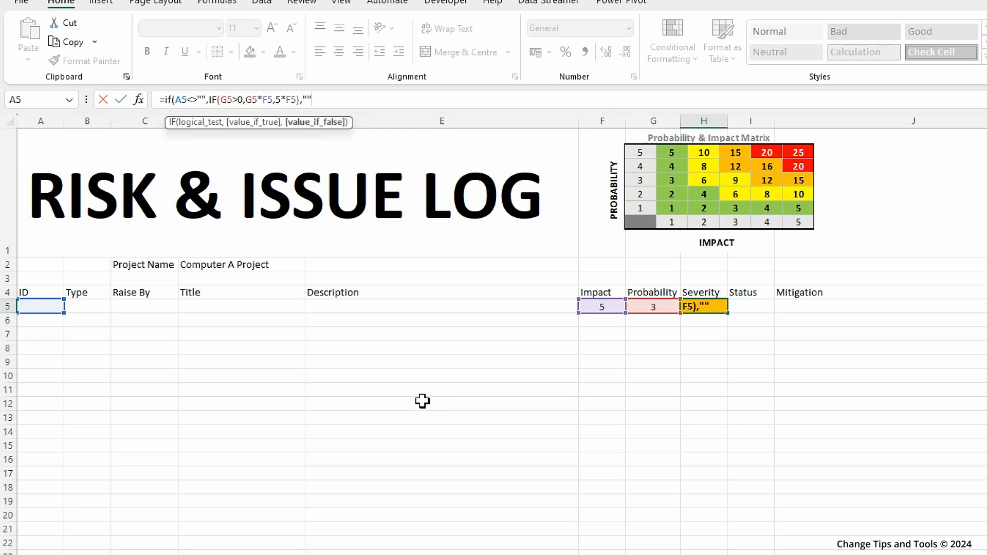
text(""))
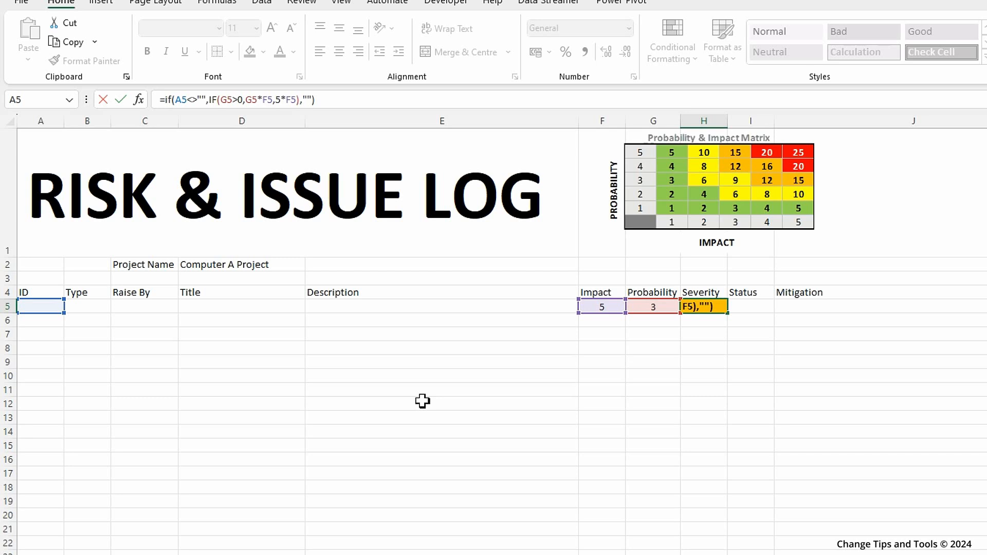
key(Return)
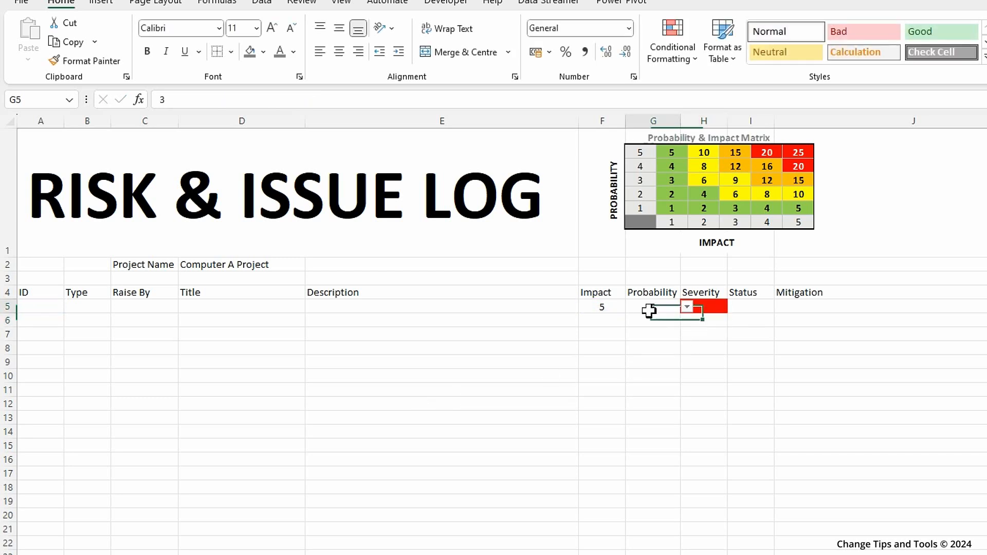
click(649, 310)
text(3)
Add a formula-based conditional formatting rule to H5 using =IF(H5="",TRUE,FALSE) with no format set.
click(701, 309)
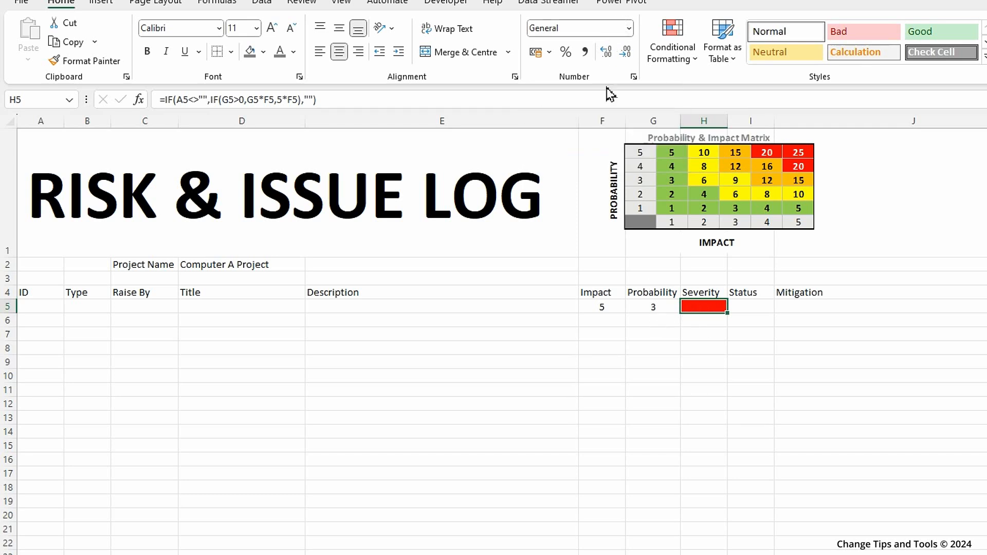
click(694, 60)
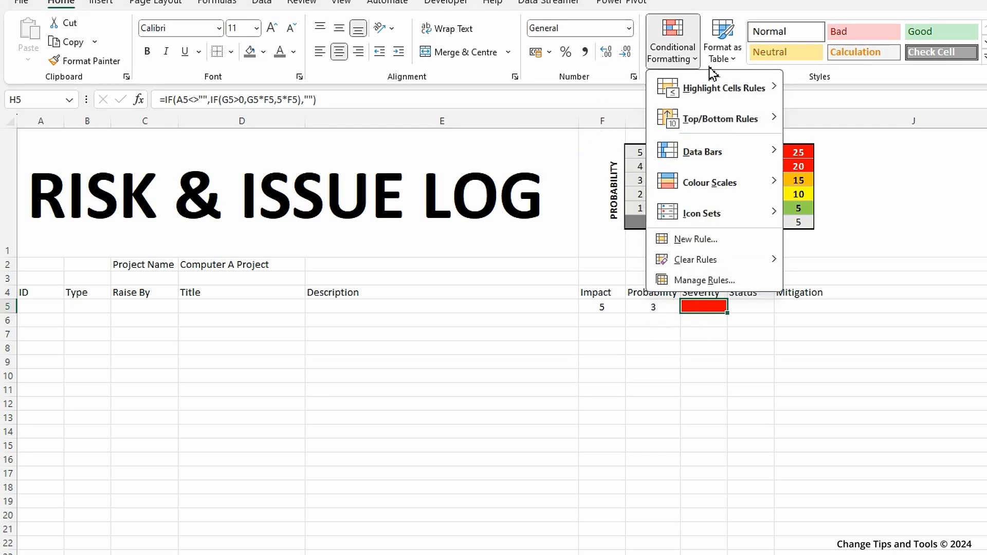
click(711, 240)
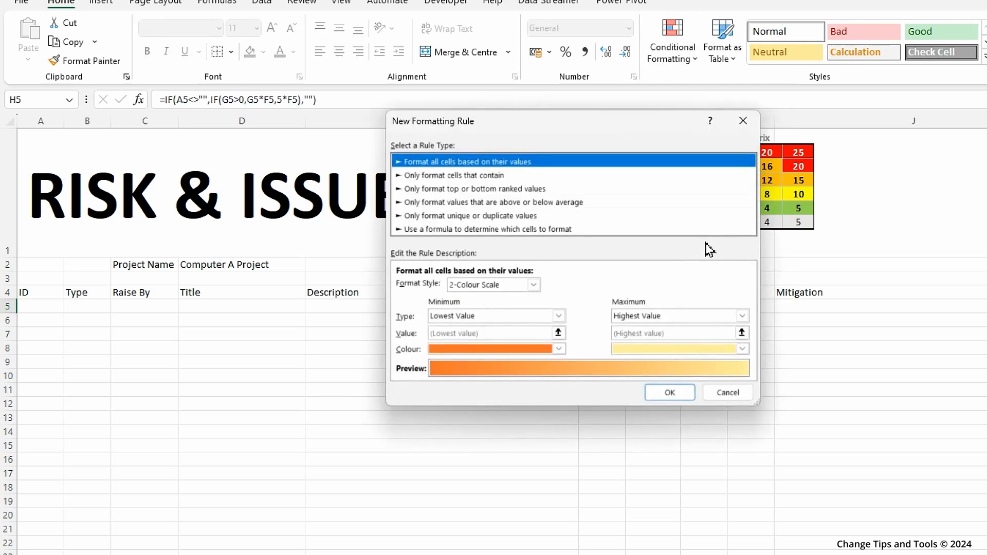
click(447, 229)
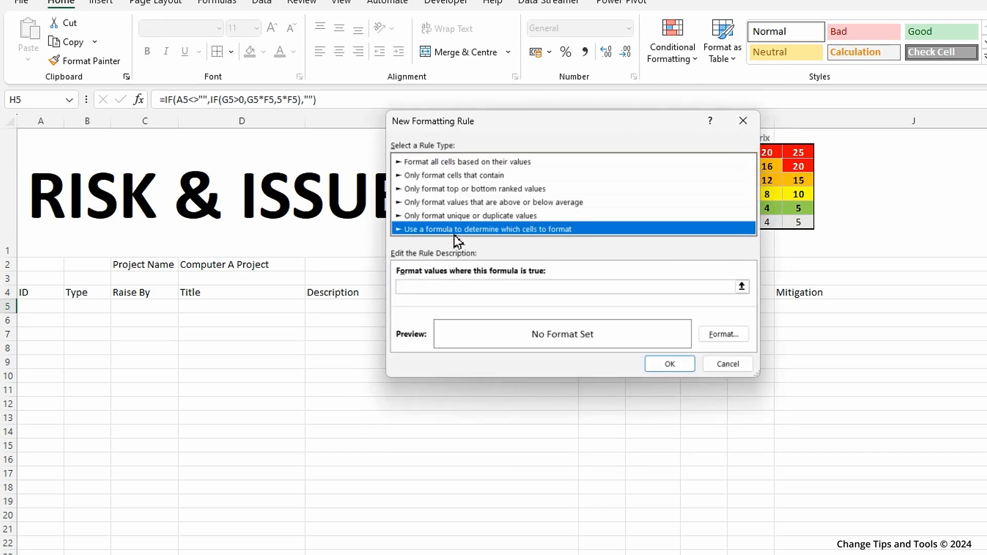
click(448, 286)
drag(581, 124, 626, 253)
drag(642, 336, 656, 372)
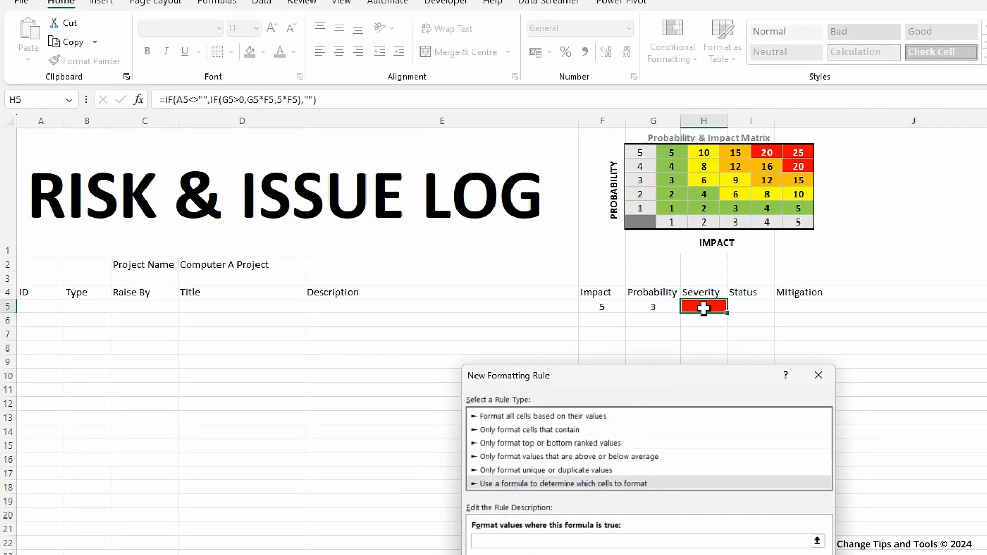
text(=if()
drag(584, 385, 306, 209)
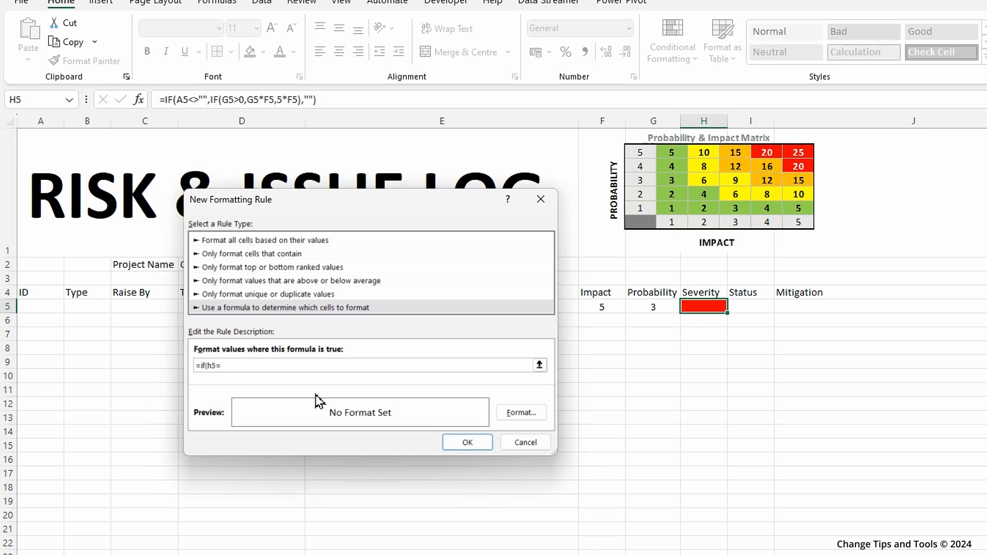
text(,)
text())
click(456, 444)
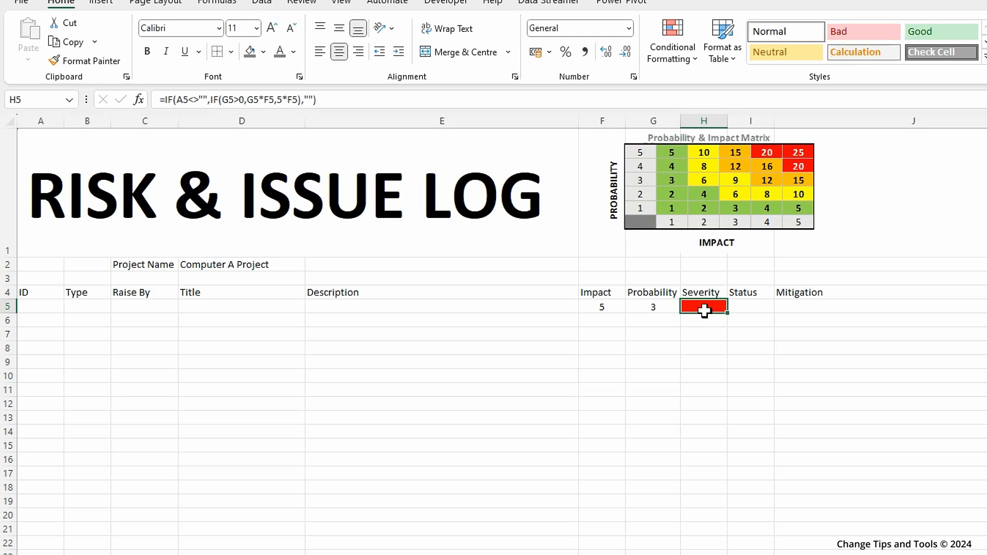
Turn on Stop If True for the blank-cell formatting rule of H5 and apply it.
click(689, 59)
click(705, 280)
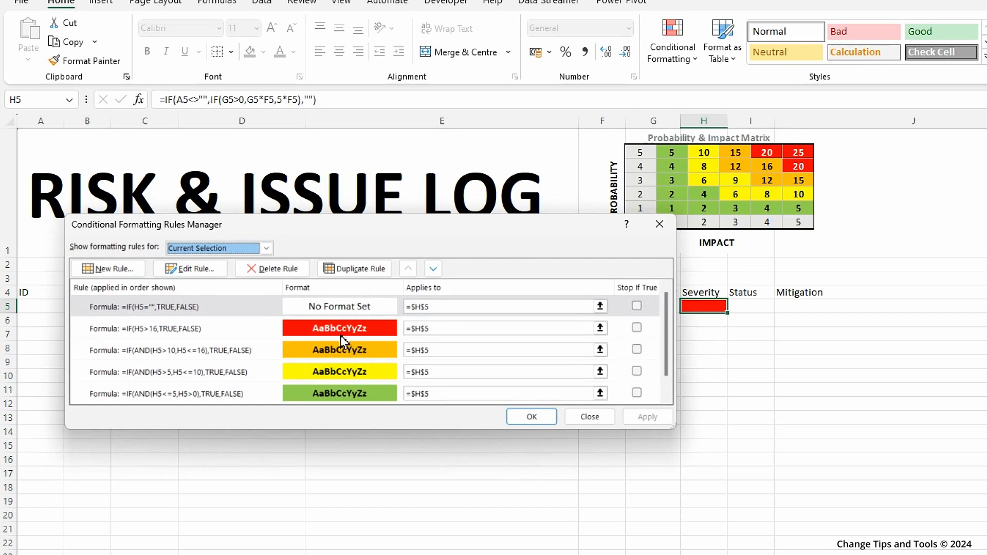
click(637, 306)
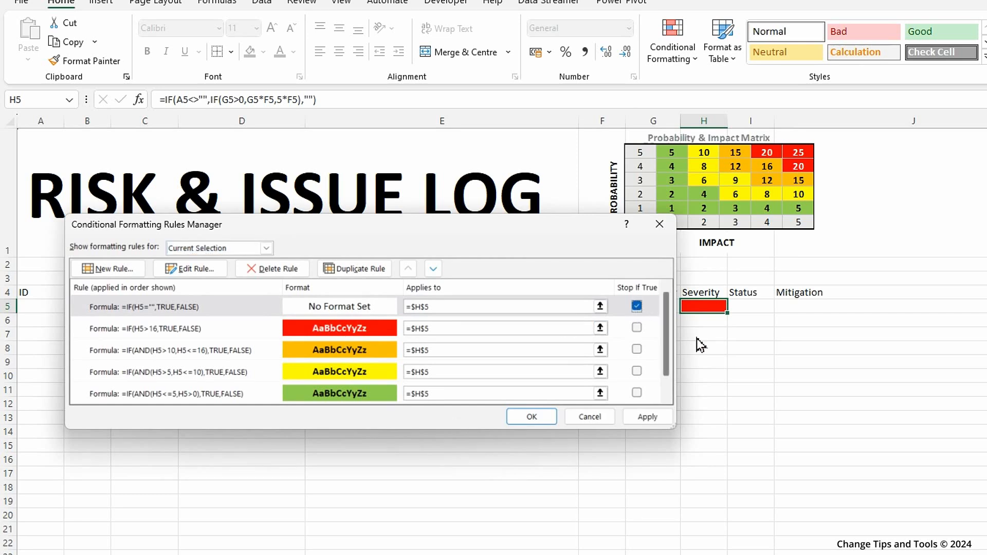
click(649, 418)
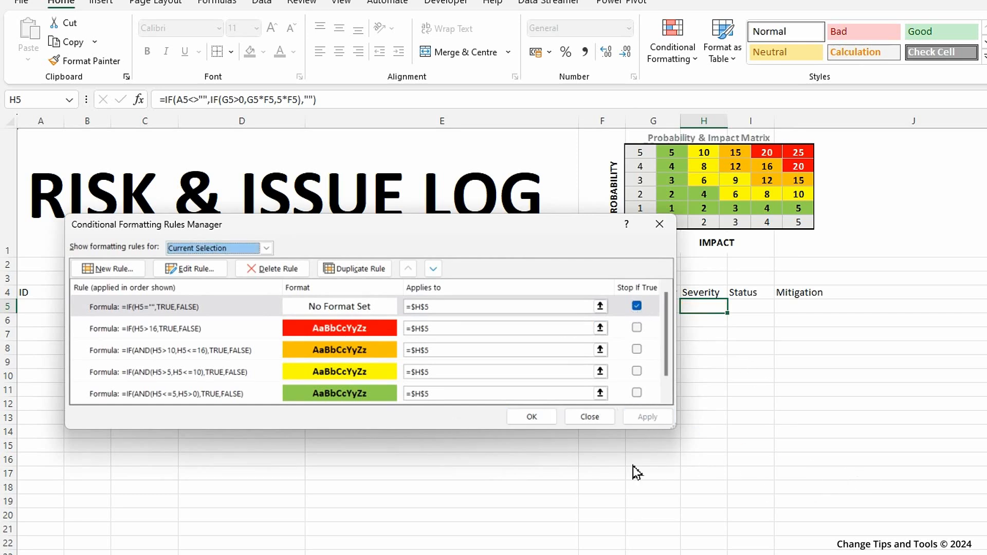
click(532, 417)
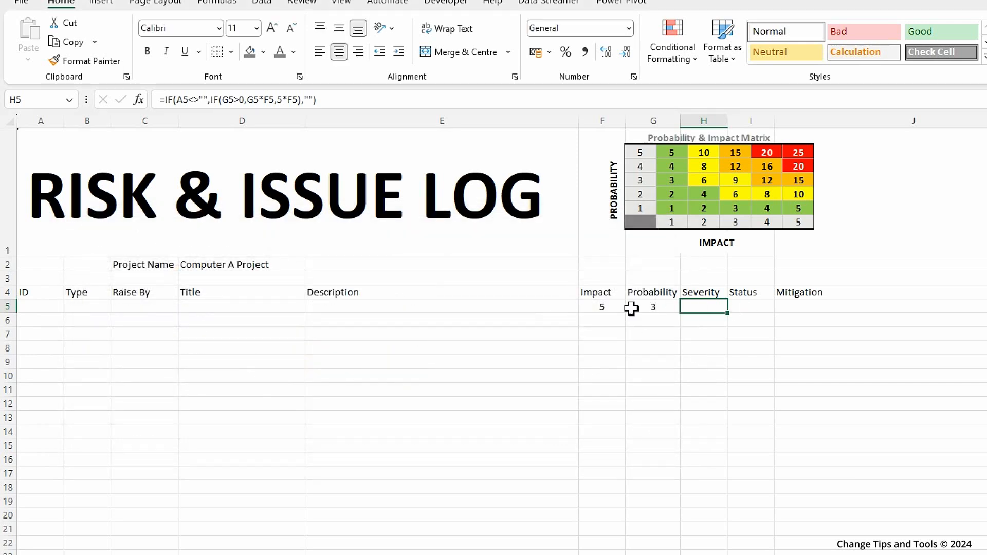
Enter the test ID erg in A5 to check the Severity formula and its colouring.
click(446, 308)
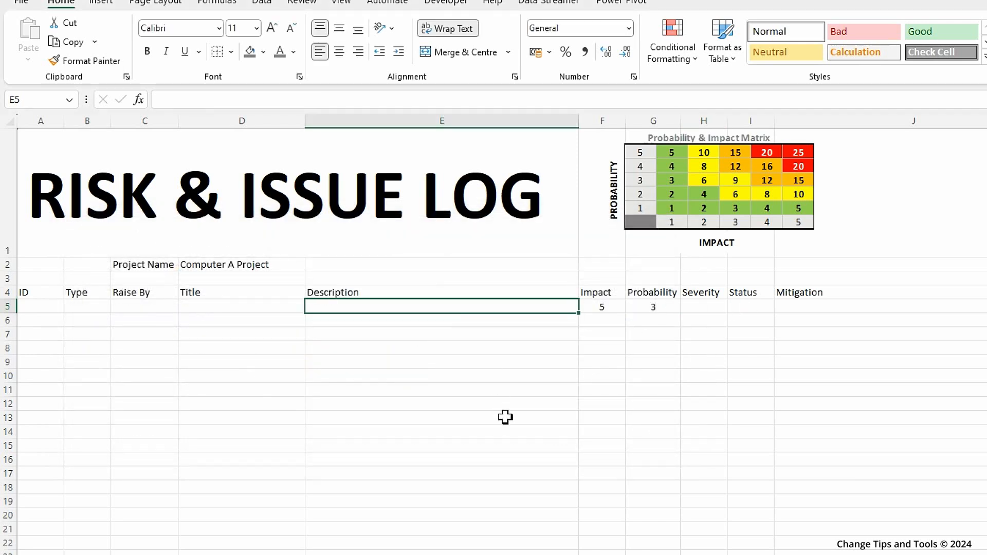
click(694, 305)
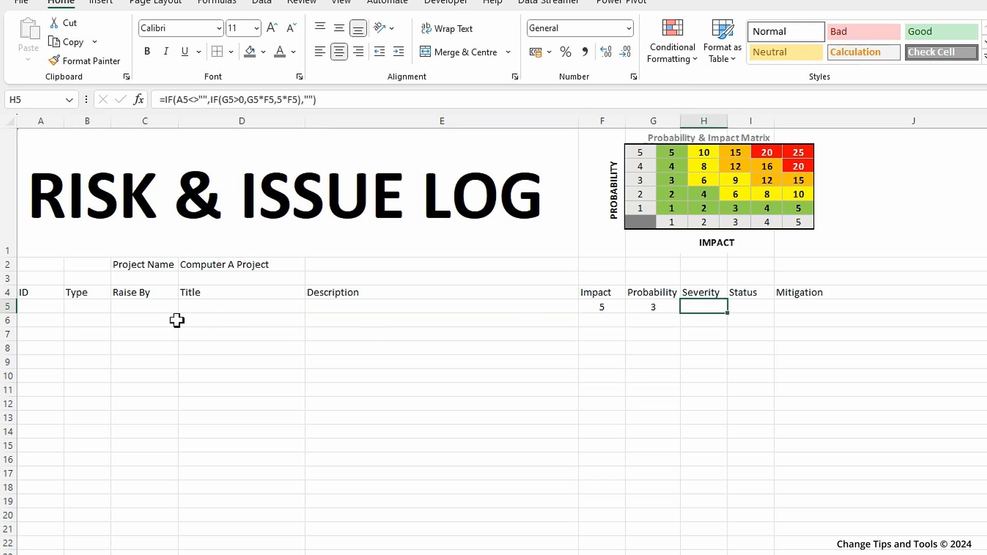
click(51, 310)
text(erg)
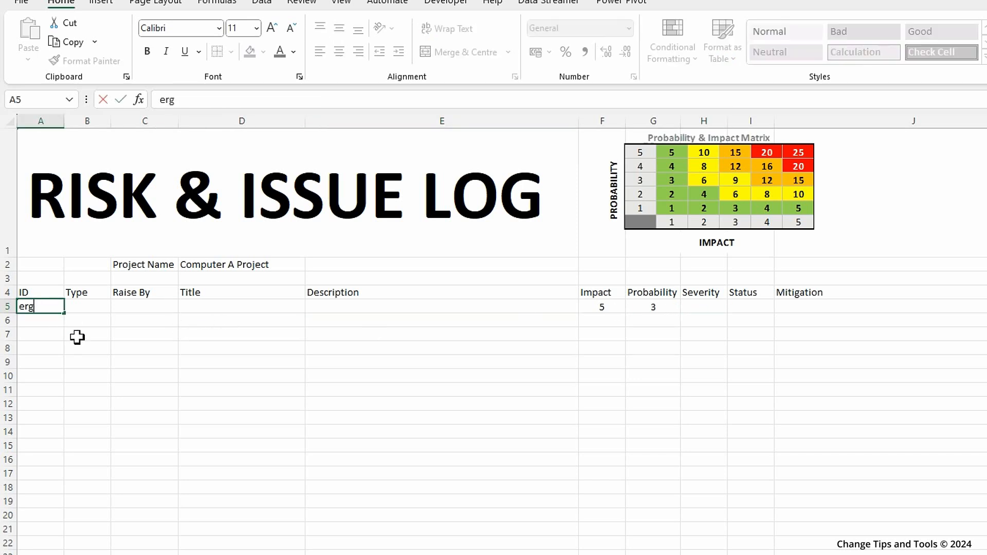
key(Tab)
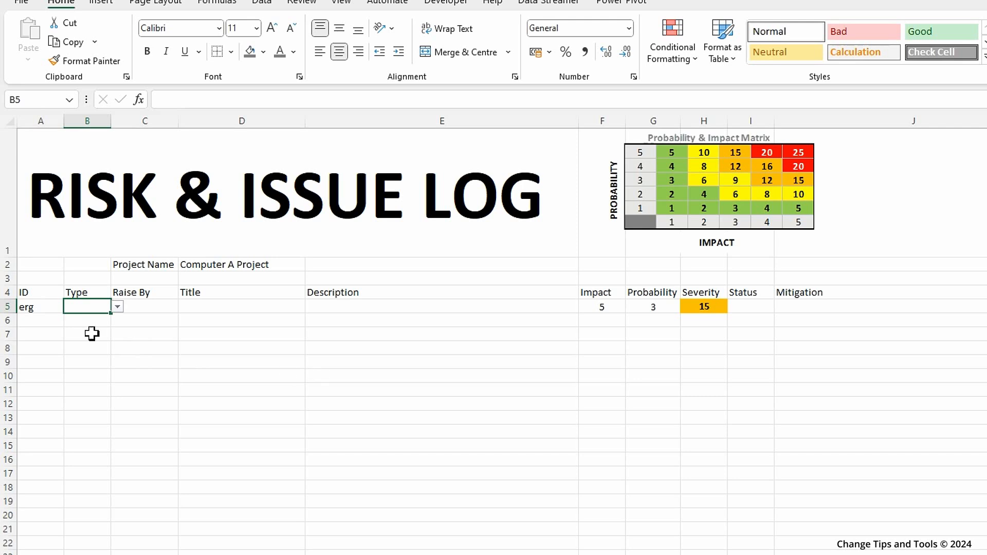
Clear the test ID in A5 and the Impact and Probability values in F5:G5.
click(33, 307)
key(Delete)
key(Right)
drag(591, 307, 638, 308)
key(Delete)
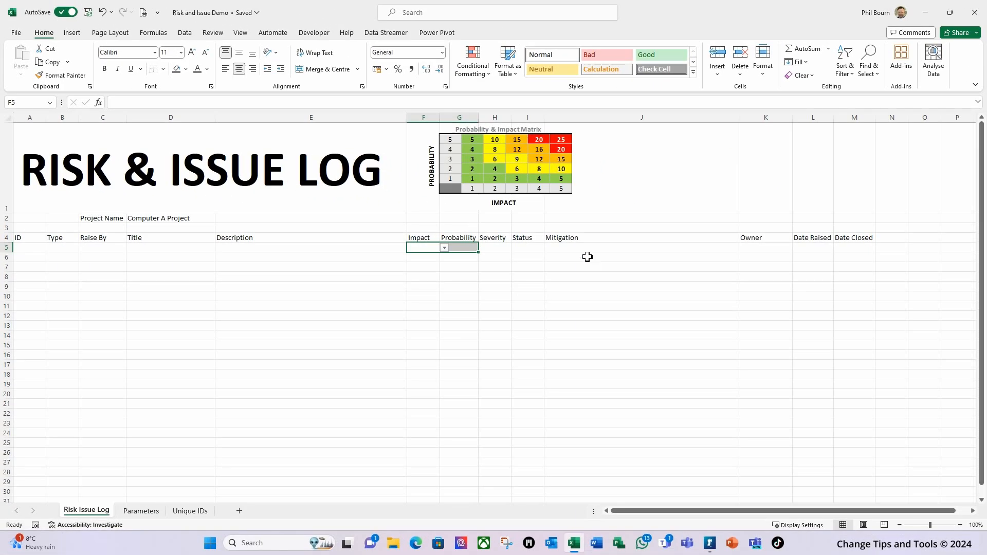
click(602, 247)
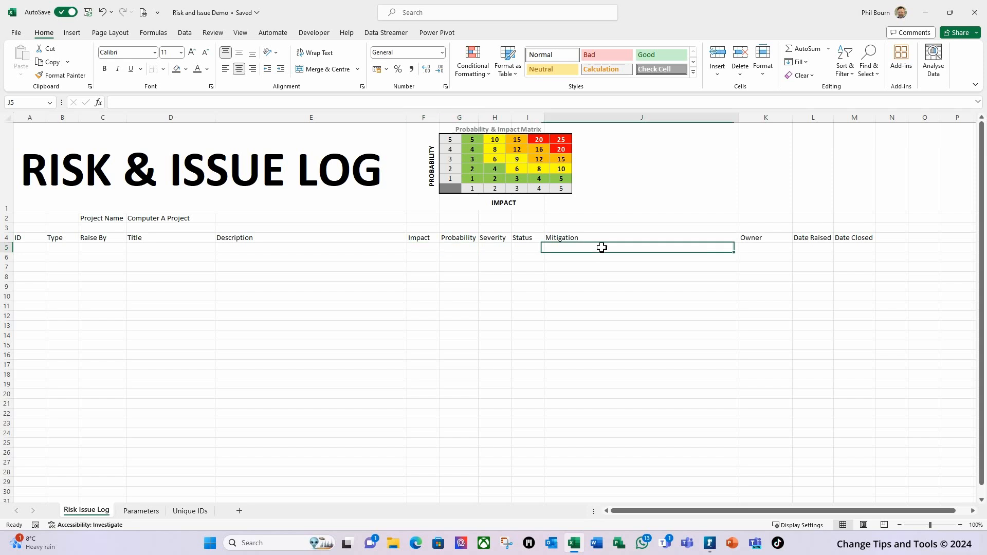
click(756, 249)
click(811, 247)
click(853, 248)
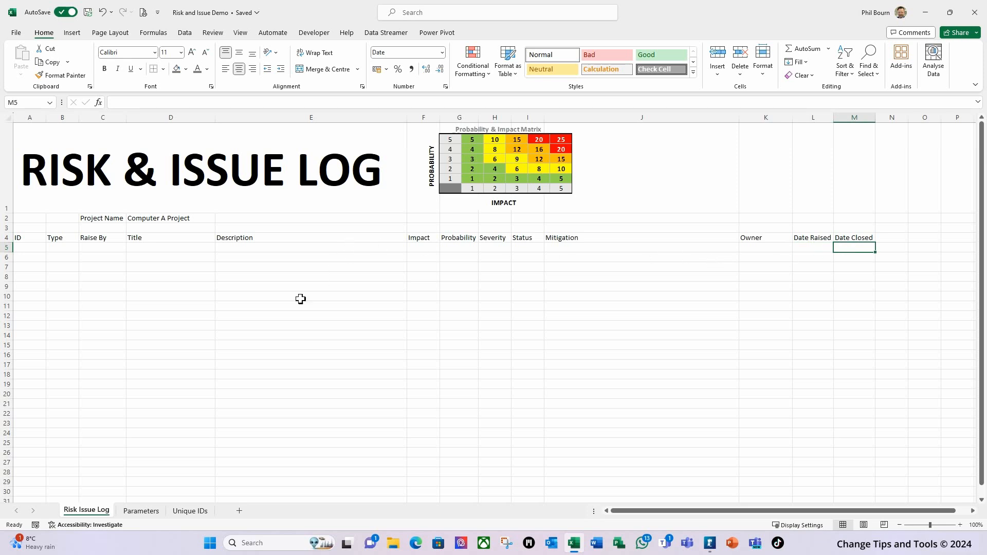
click(33, 249)
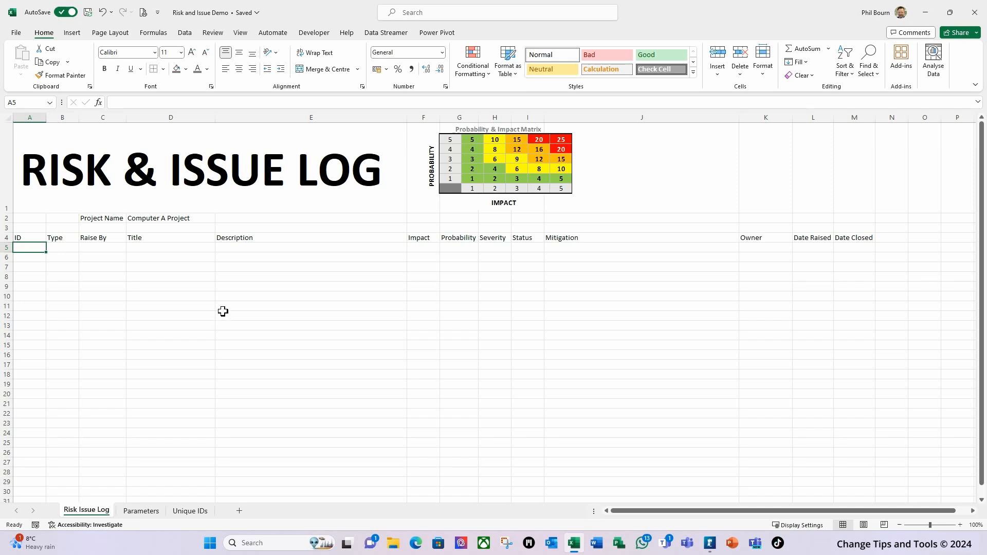
On the Unique IDs sheet, enter =SEQUENCE(10000) in G2 to generate a helper list of numbers.
click(190, 510)
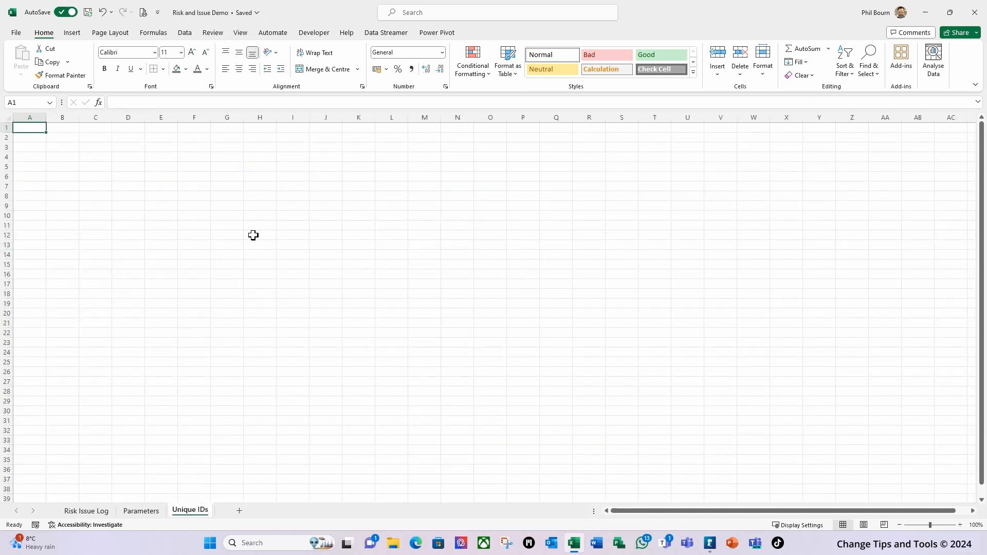
click(227, 138)
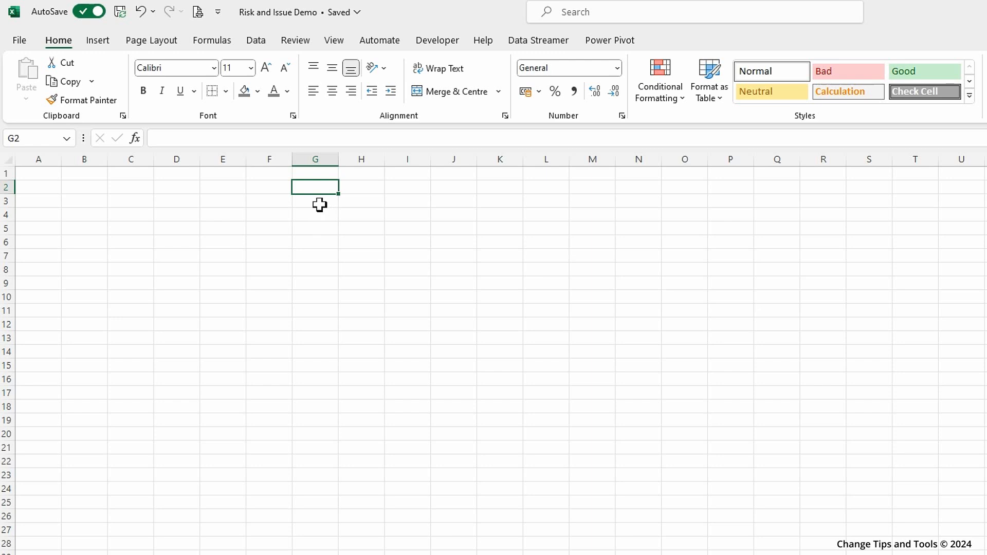
click(319, 203)
click(313, 189)
text(=se)
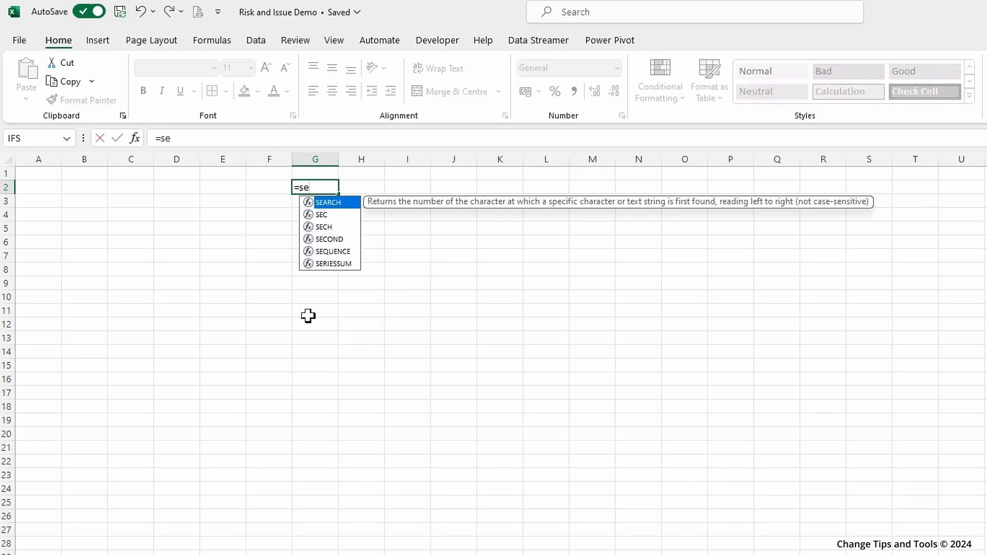
text(qu)
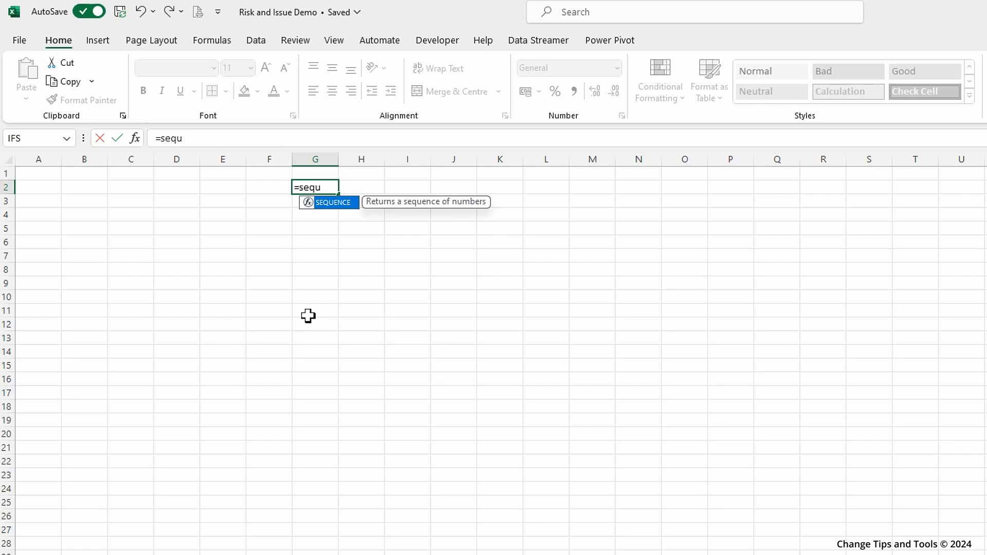
key(Tab)
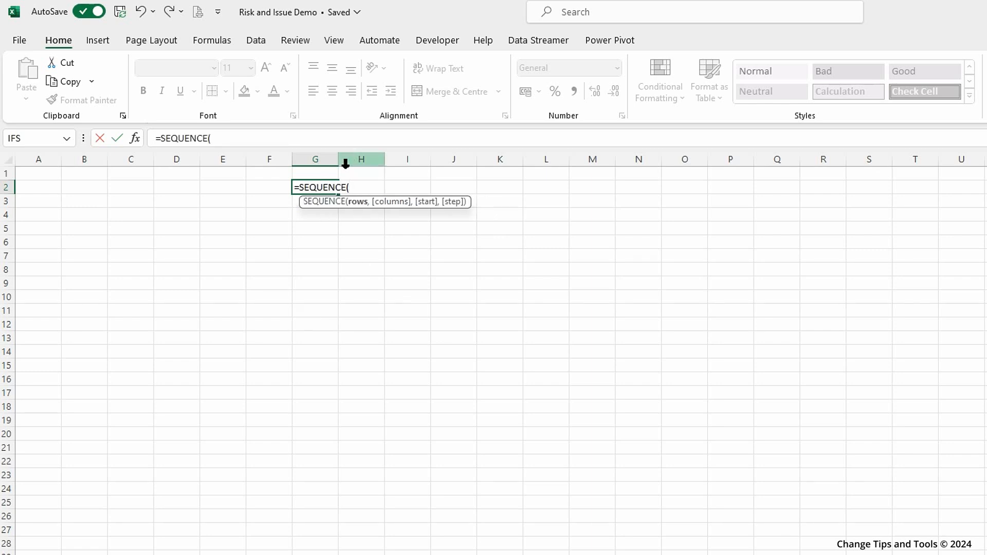
text(10000)
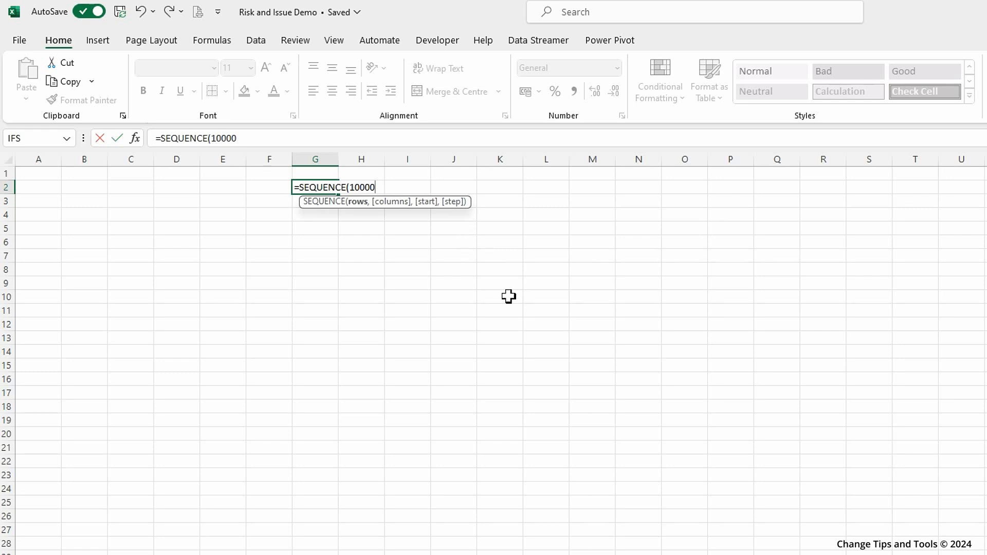
text())
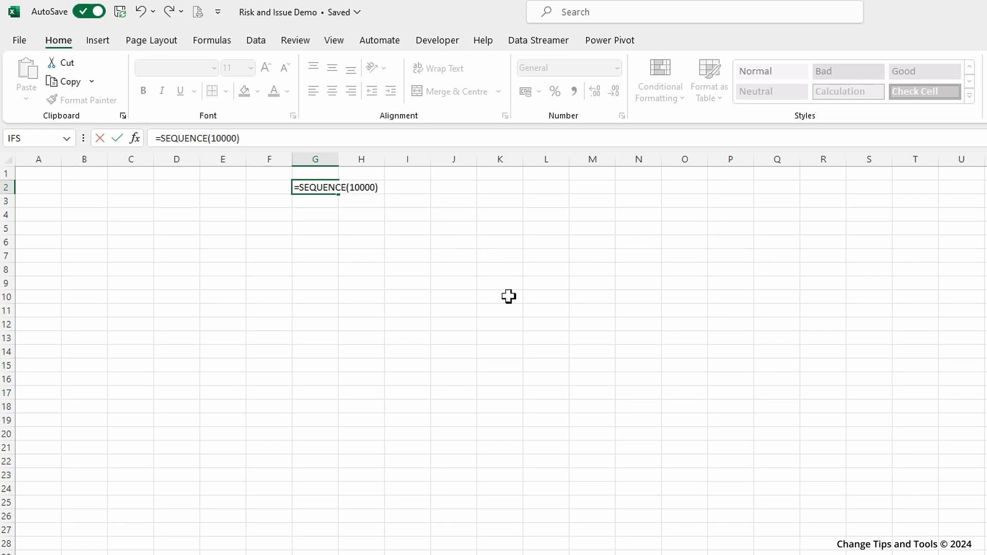
key(Return)
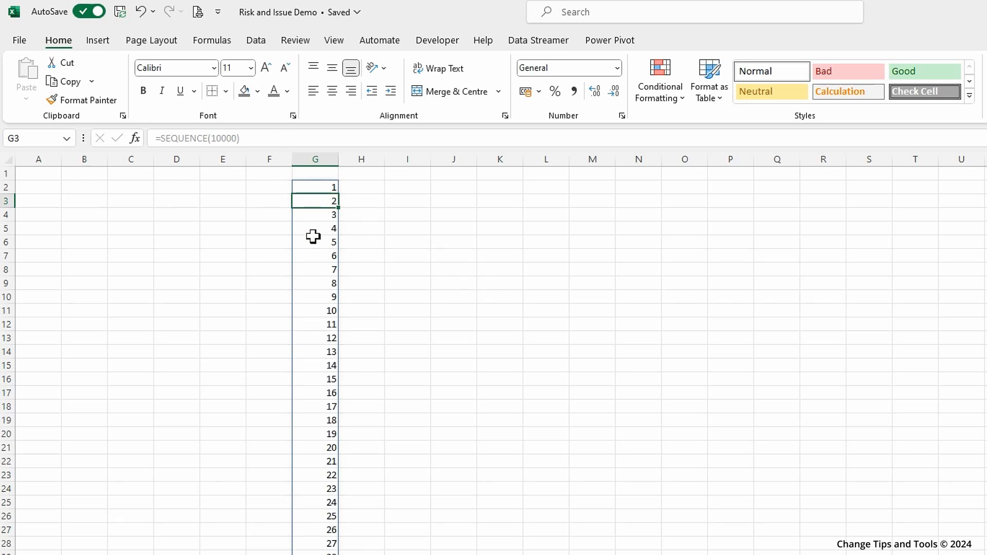
Enter ="RI-"&TEXT(G2#,"00000") in H2 to turn the number sequence into prefixed five-digit IDs.
click(369, 187)
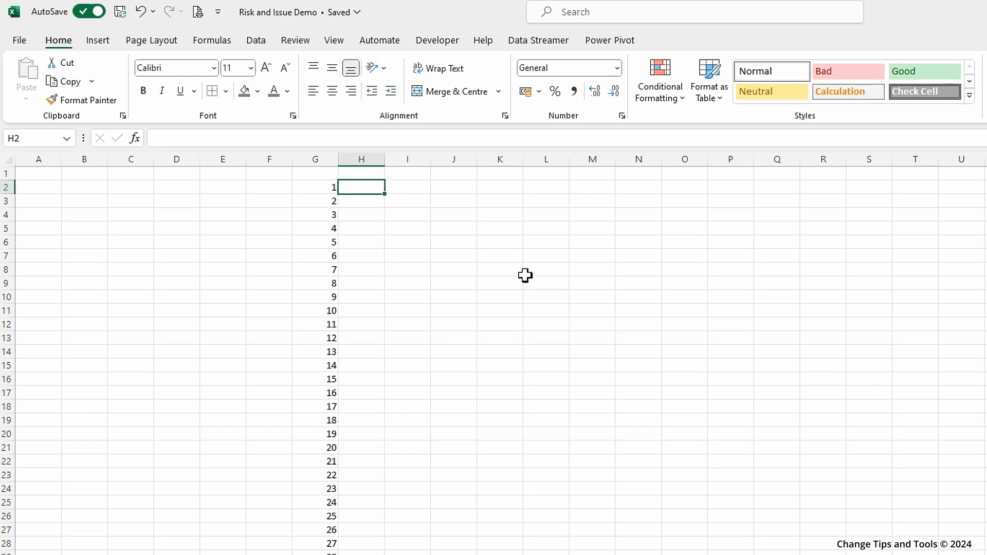
text(=)
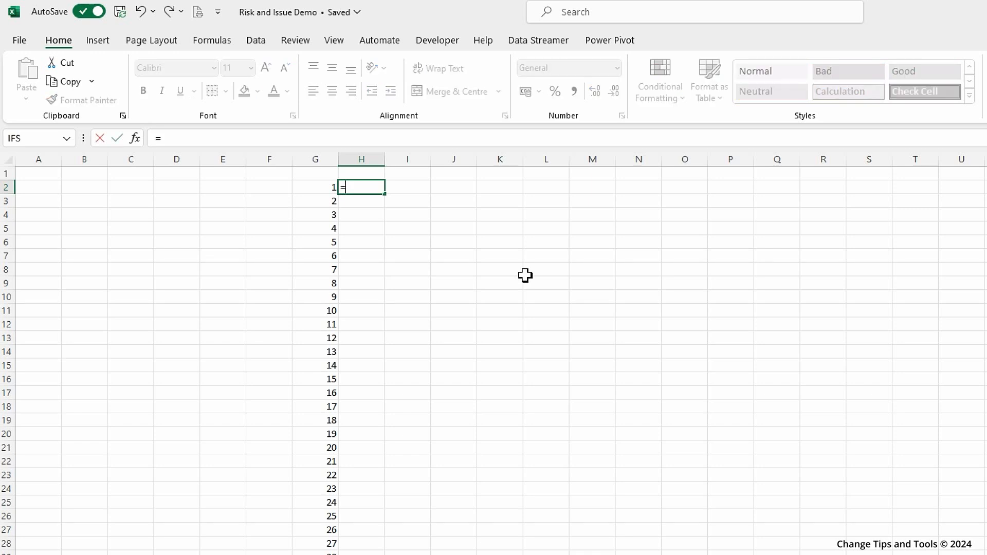
text("R)
text(I-"&)
text(text)
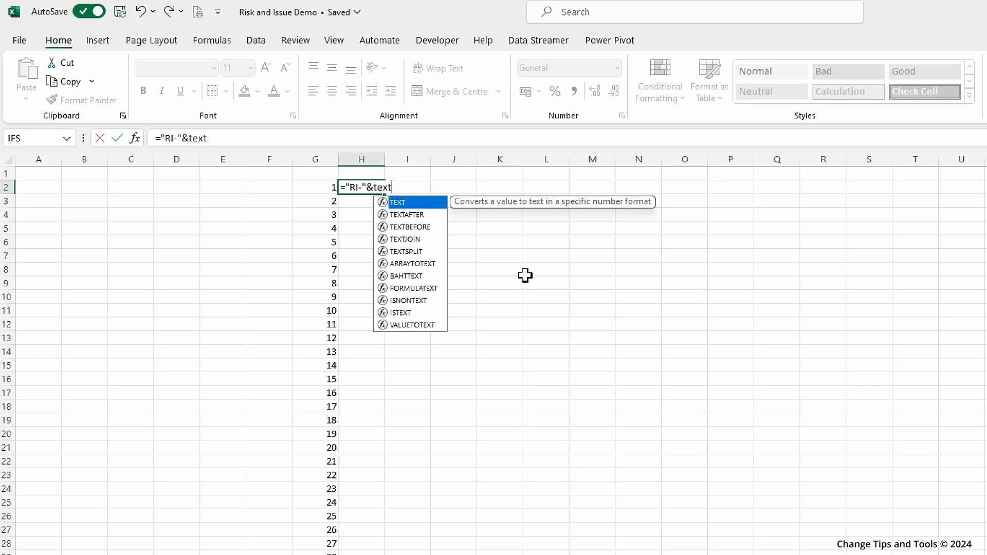
text(()
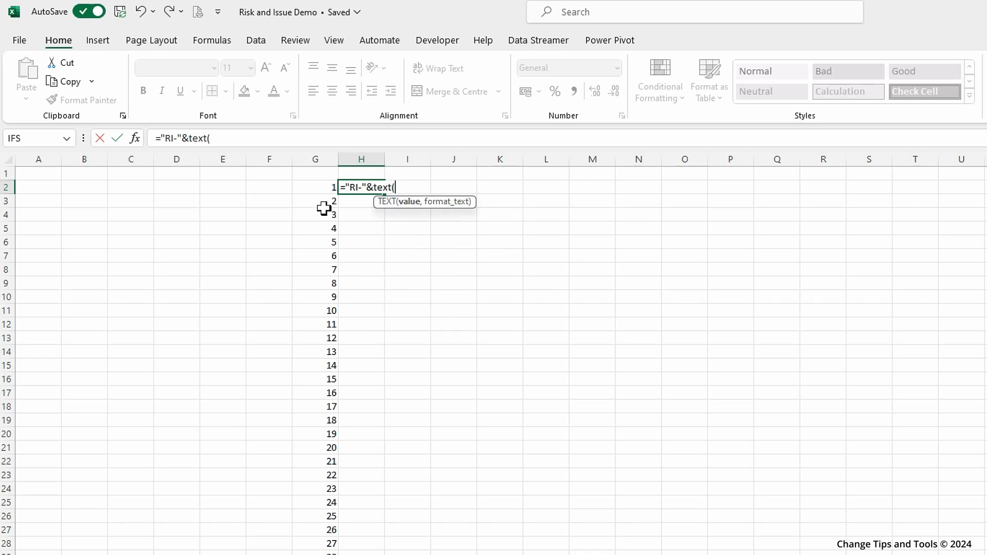
click(319, 187)
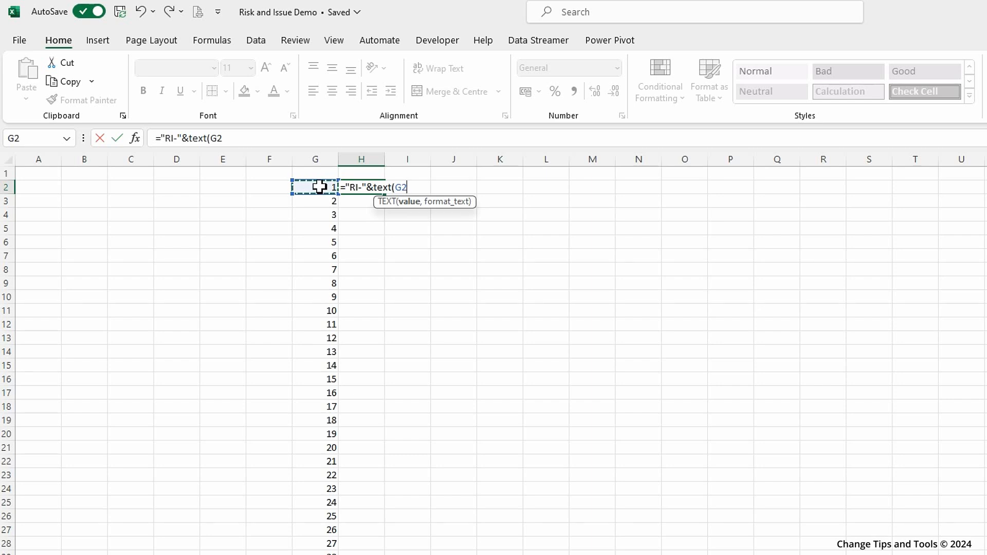
text(#)
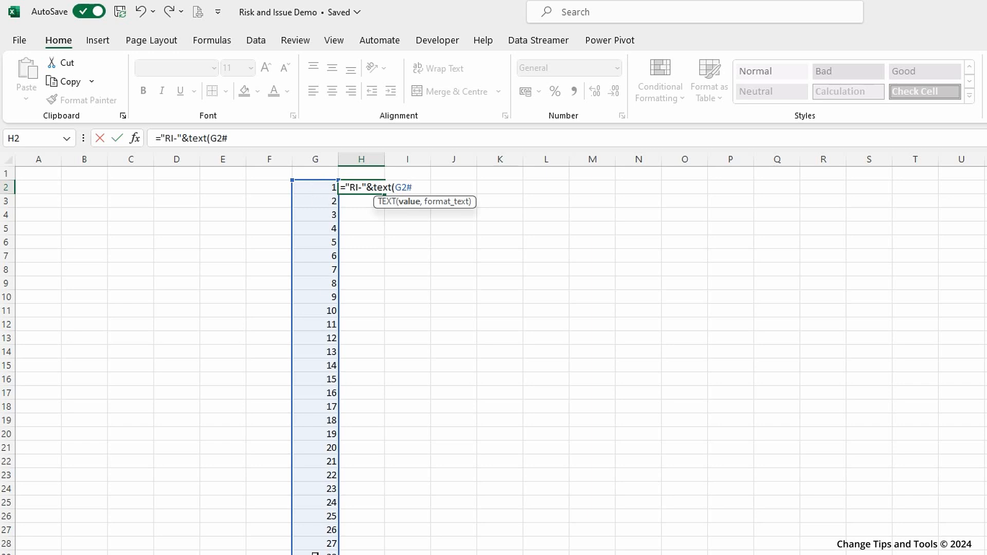
text(,"0)
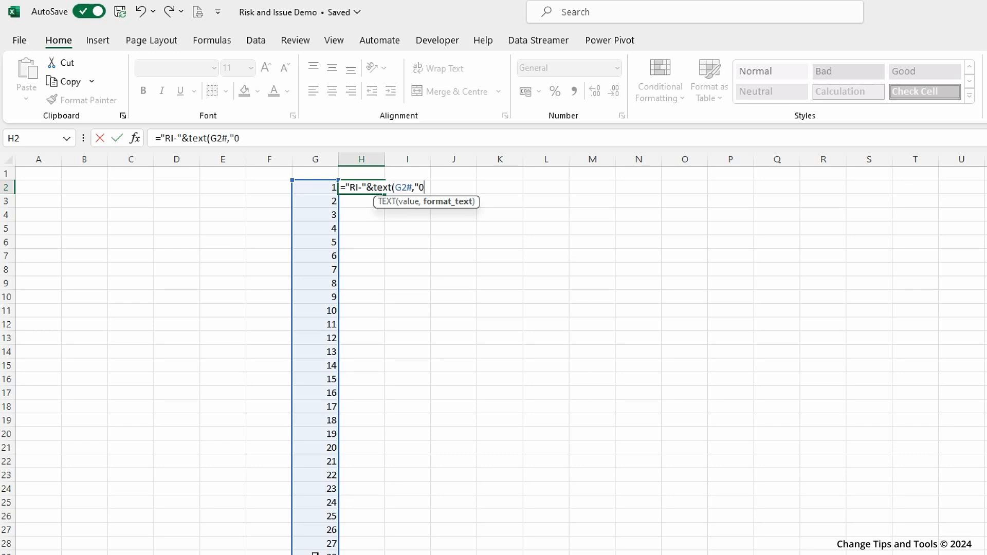
text(0000"))
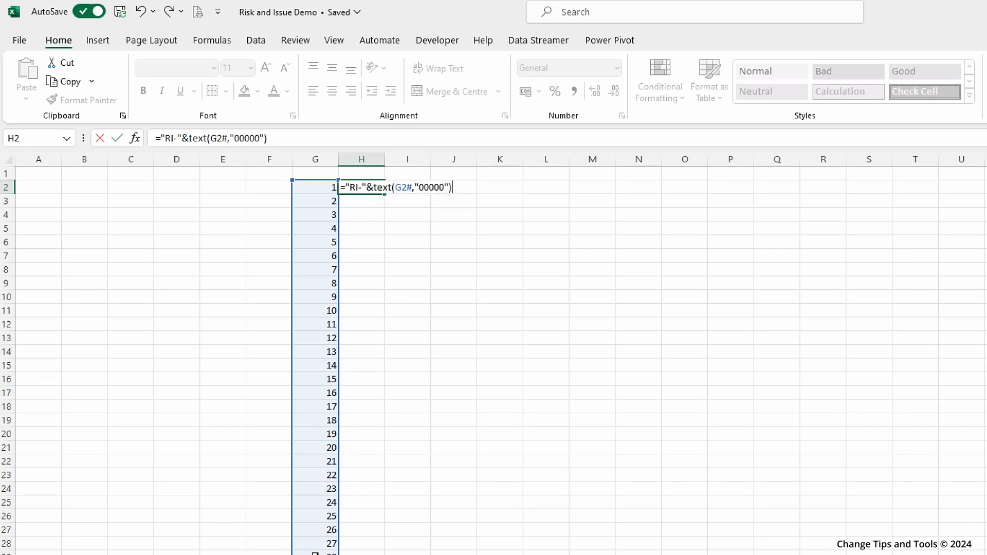
key(Return)
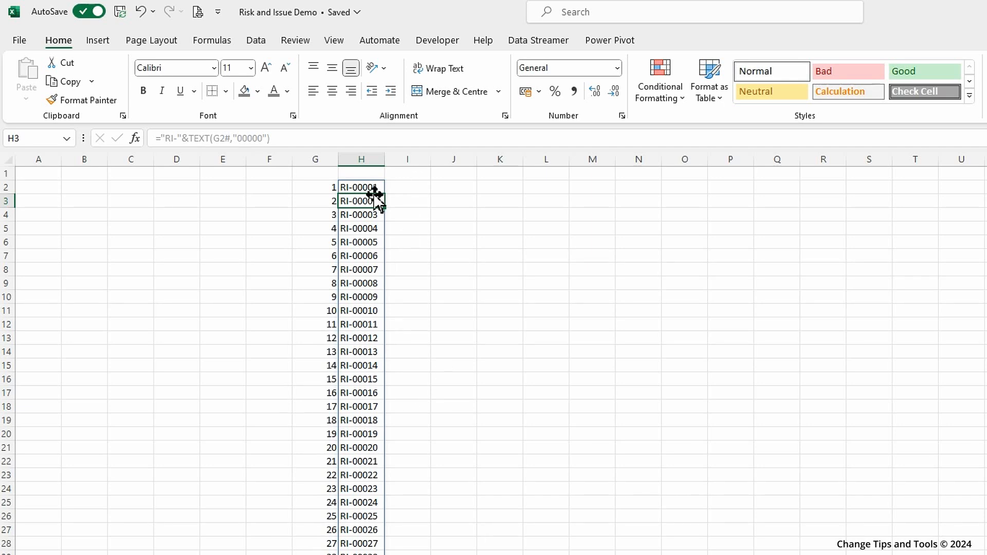
Copy the whole list of generated IDs from H2 downward and paste it as values only, starting in A2.
scroll(378, 198, down, 3)
scroll(376, 201, down, 10)
scroll(383, 308, up, 13)
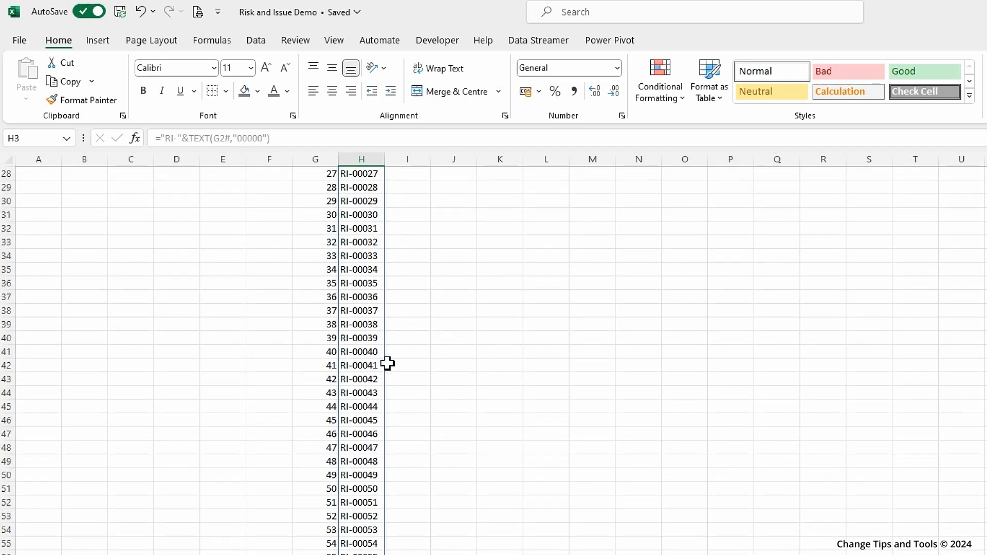
click(366, 189)
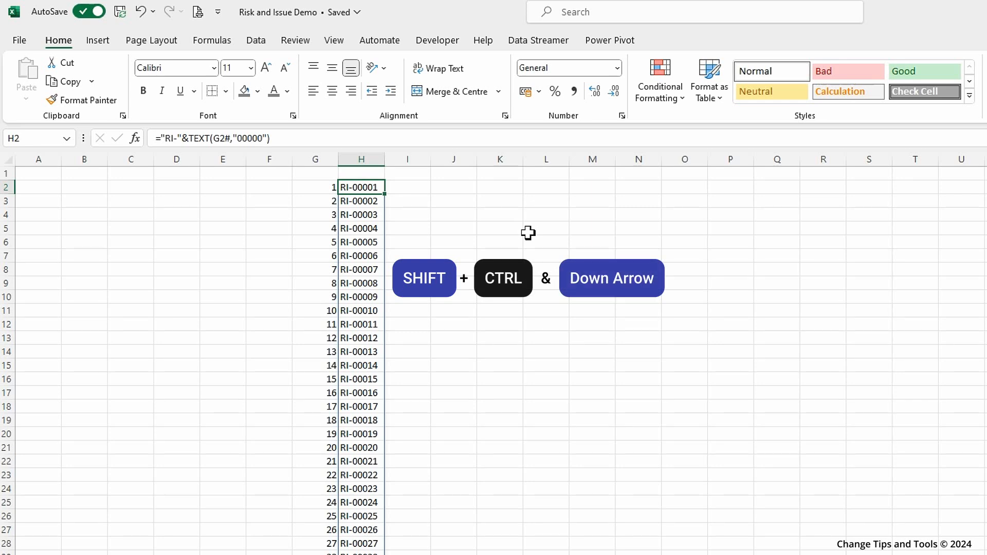
key(shift+ctrl+Down)
key(ctrl+c)
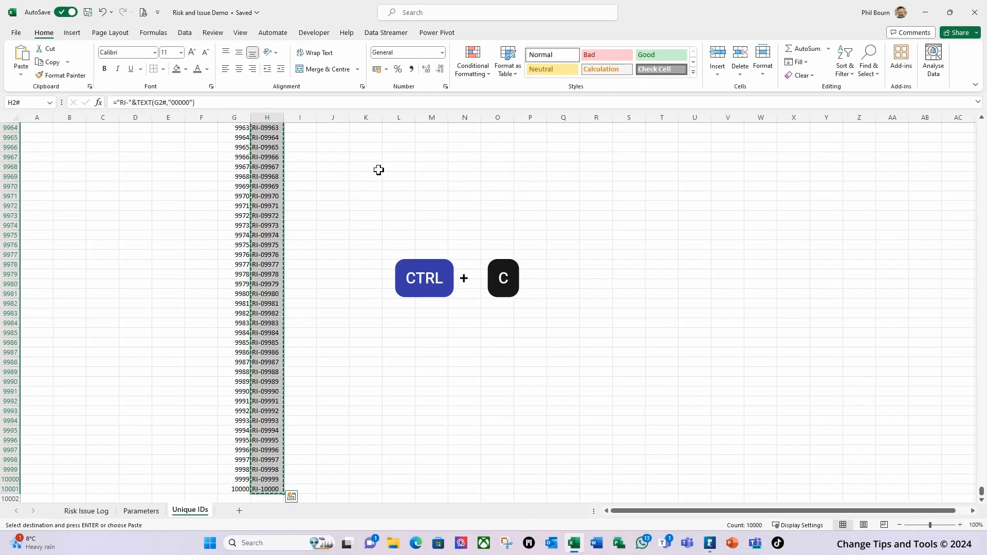
click(188, 149)
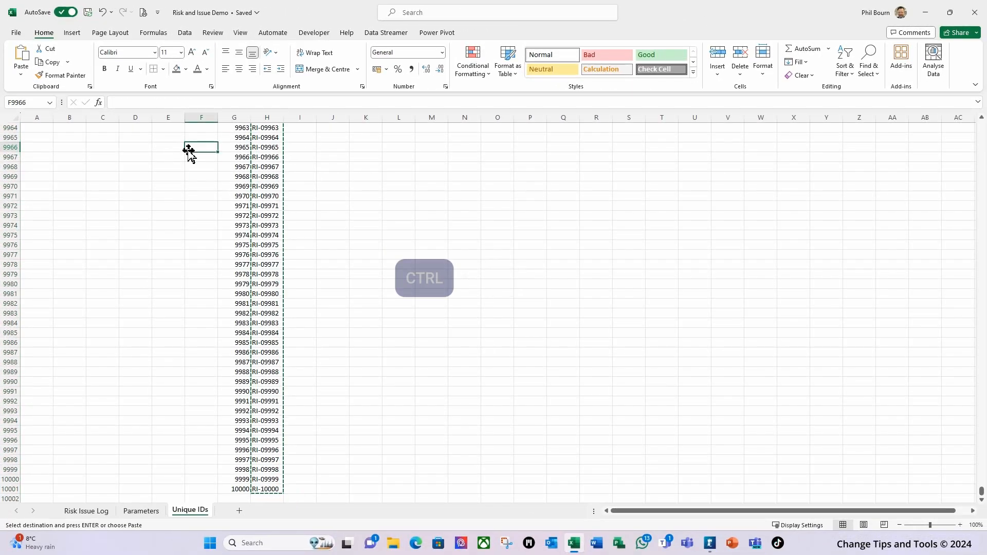
key(ctrl+Home)
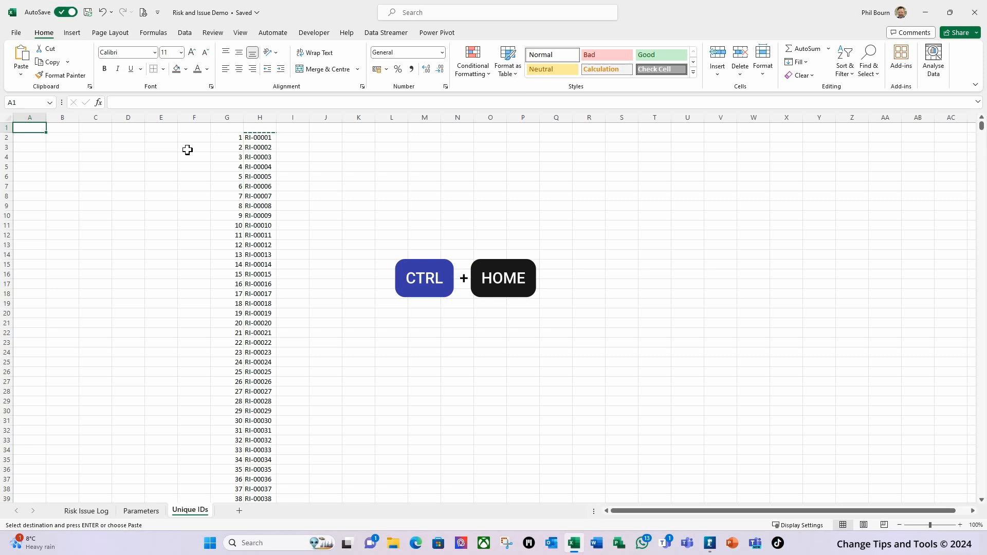
click(31, 137)
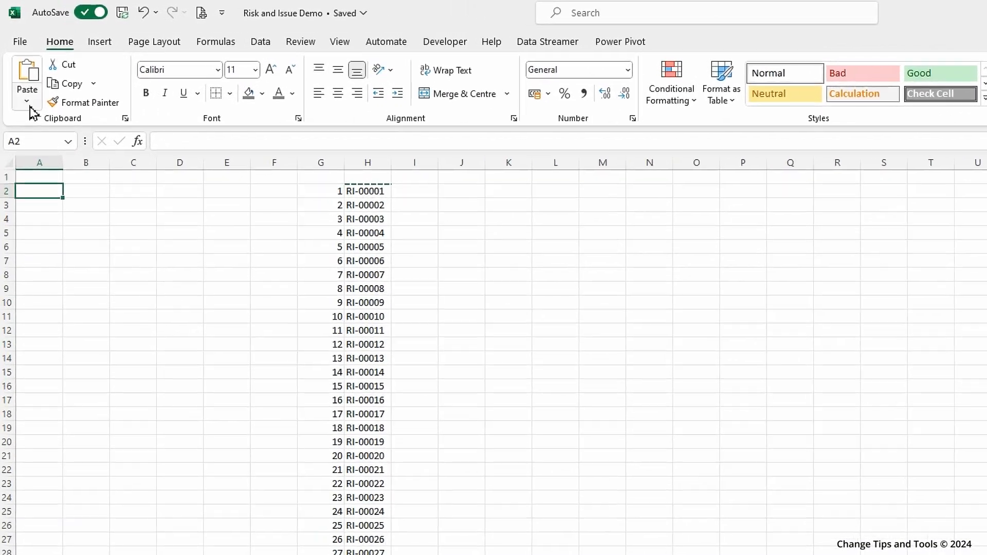
click(21, 74)
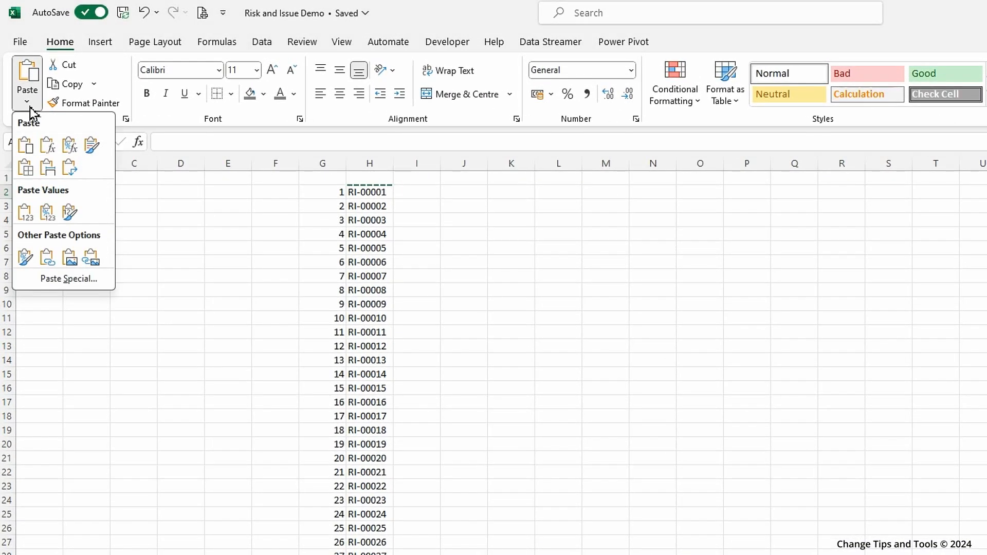
click(25, 212)
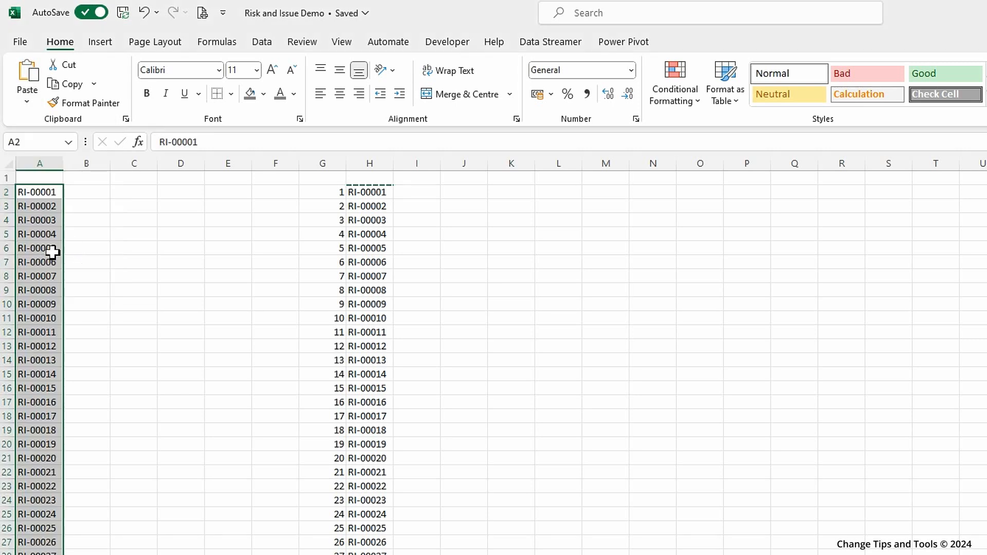
click(48, 220)
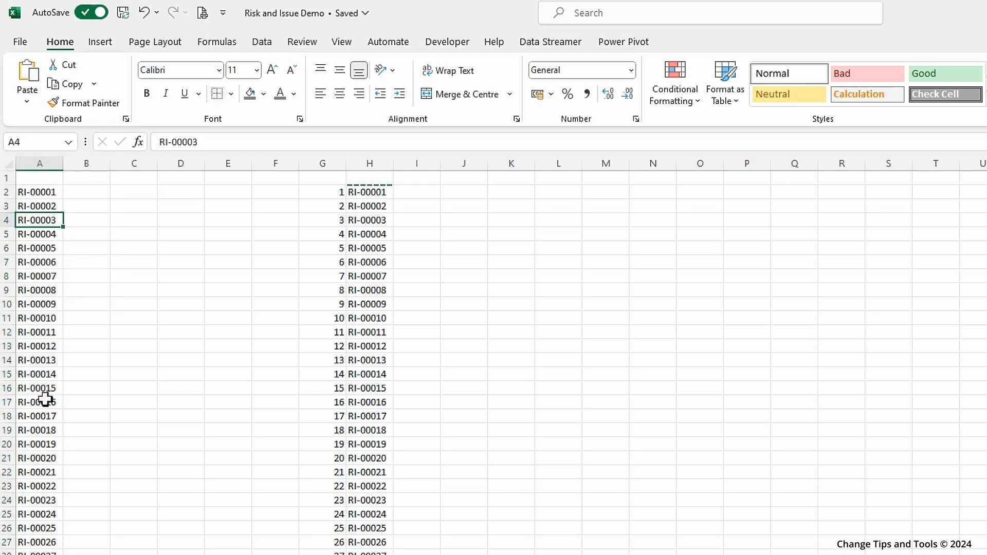
Enter the headers Unique IDs in A1 and Used in B1, and fit column A's width to its contents.
click(35, 179)
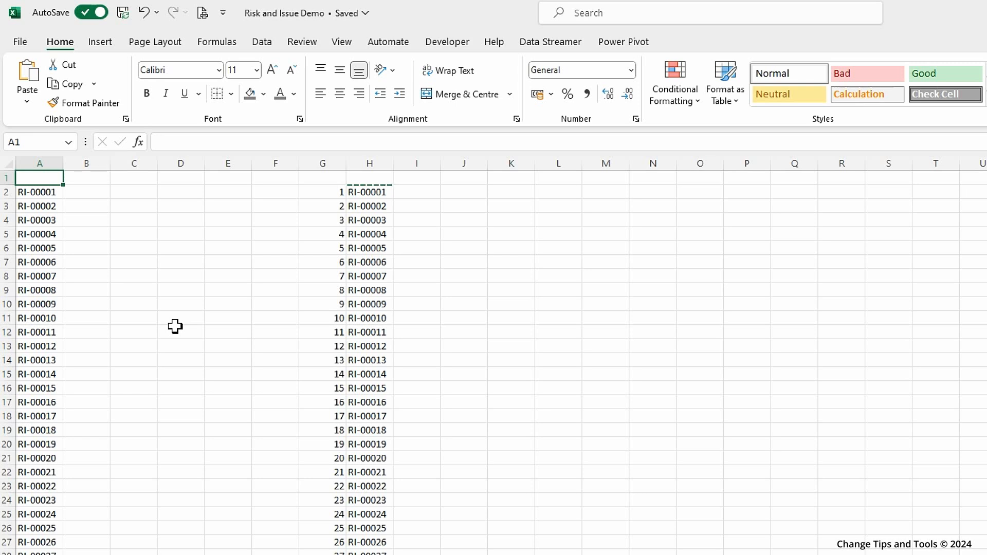
text(Un)
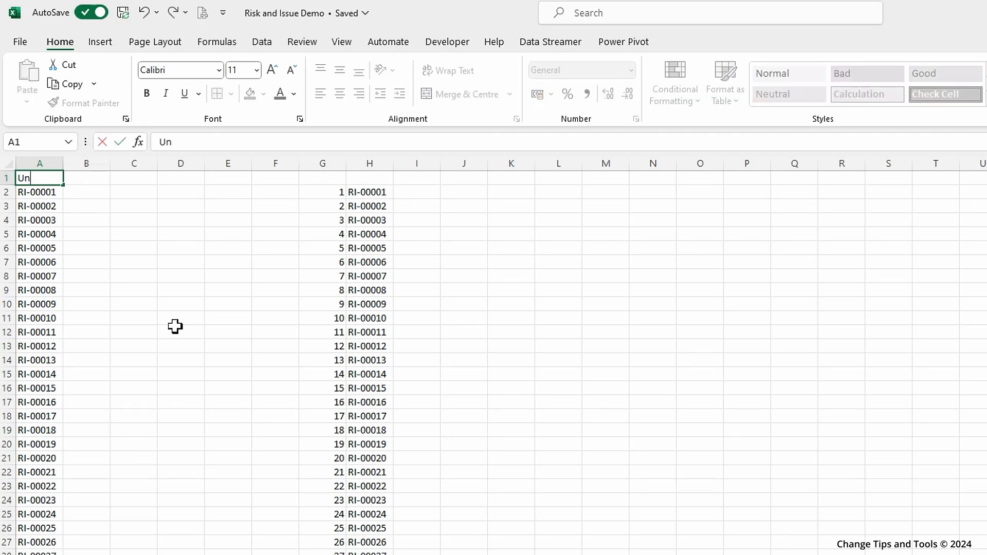
text(quie)
key(BackSpace)
key(BackSpace)
key(BackSpace)
key(BackSpace)
key(BackSpace)
text(nique IDs)
key(Tab)
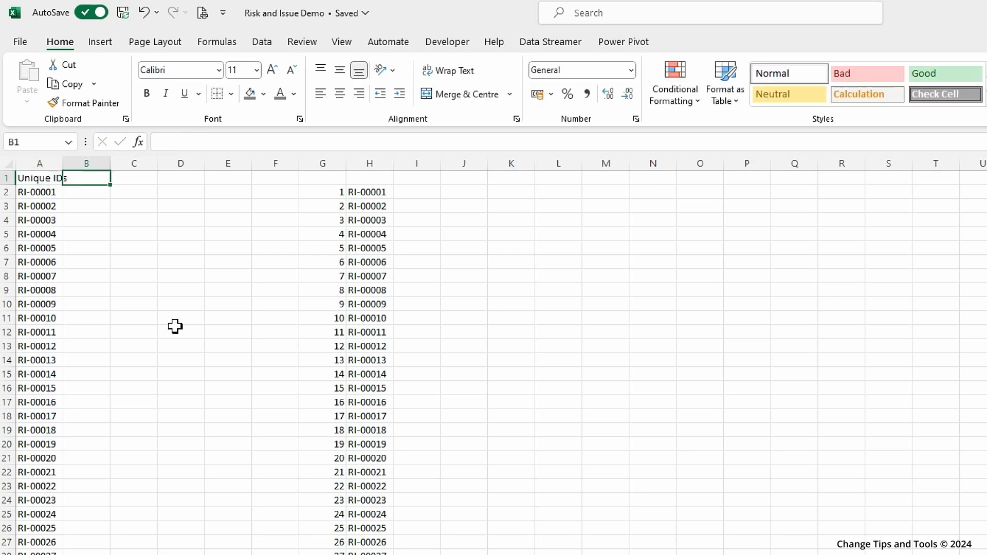
double_click(63, 164)
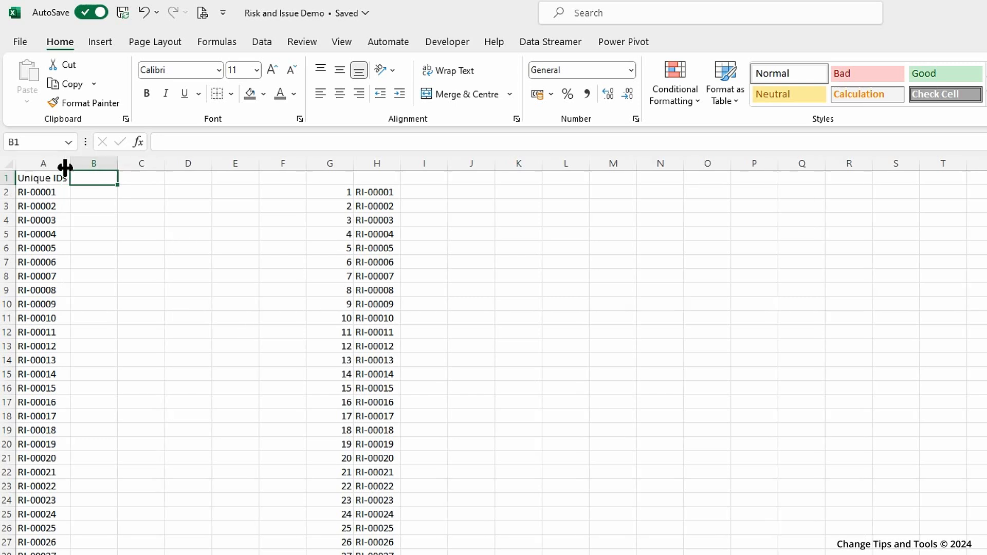
text(Used)
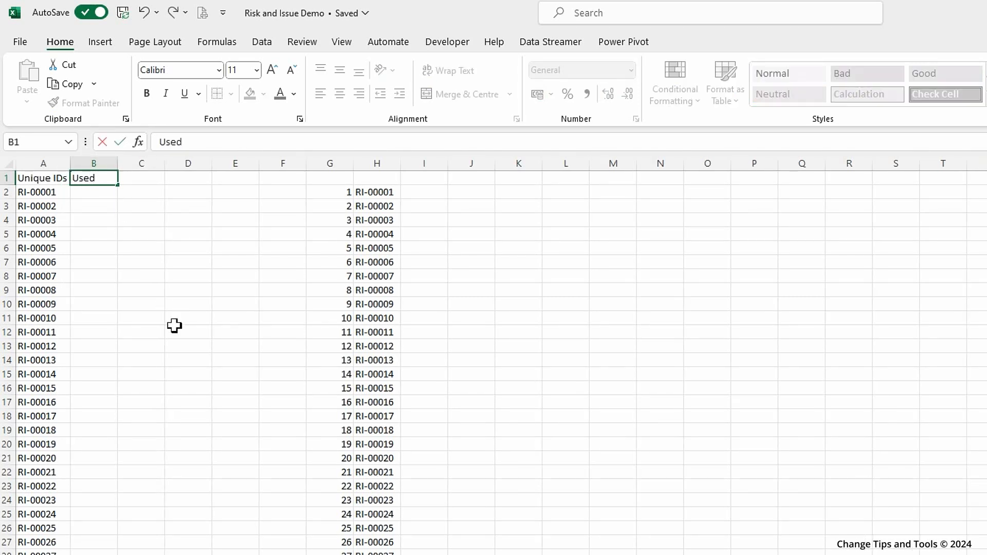
key(Tab)
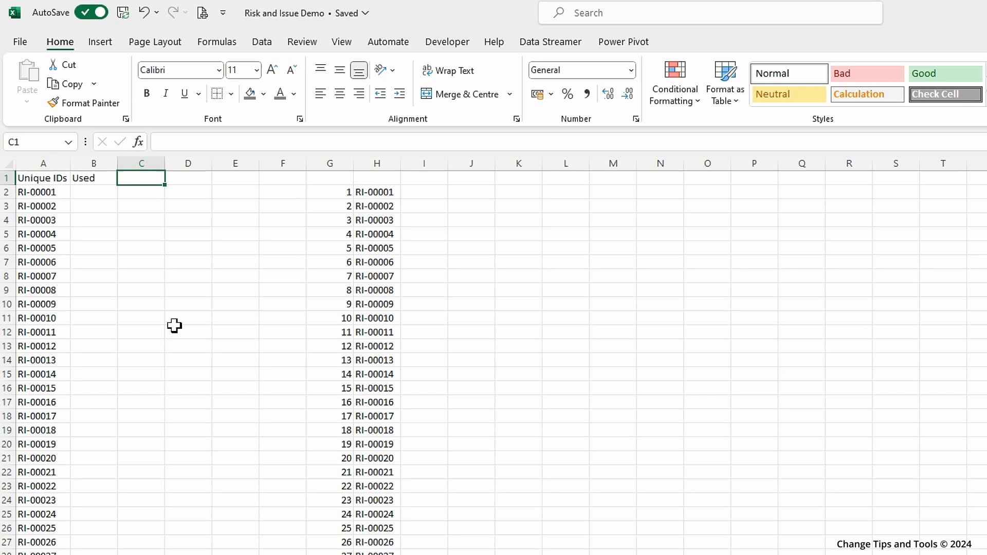
Clear the helper number and ID formulas from columns G and H, and select B2.
click(337, 195)
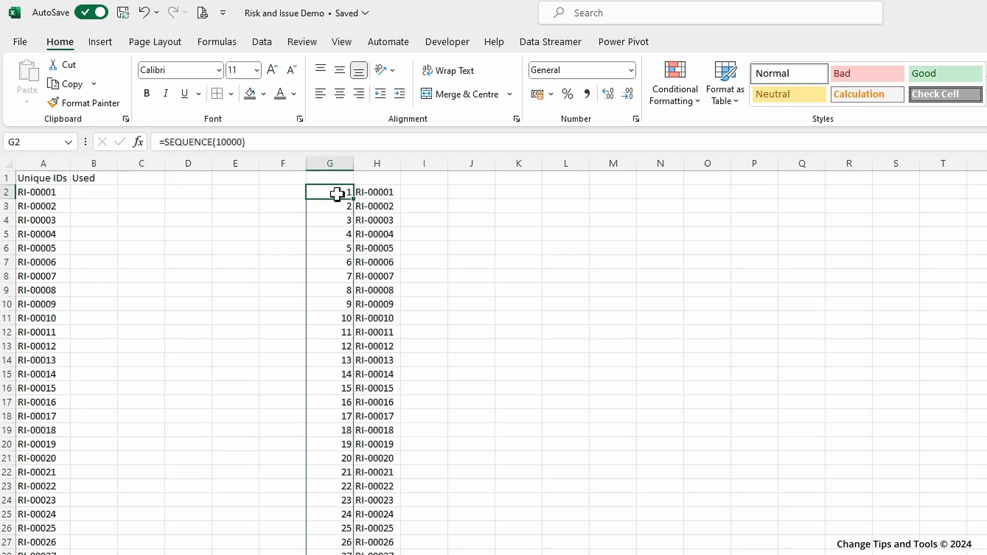
drag(332, 164, 378, 164)
key(Delete)
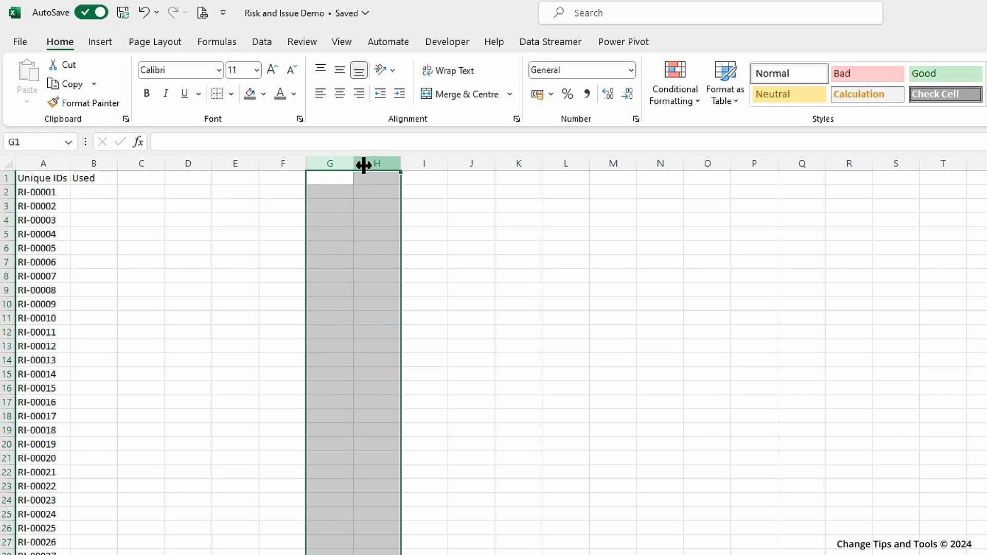
click(145, 245)
click(97, 189)
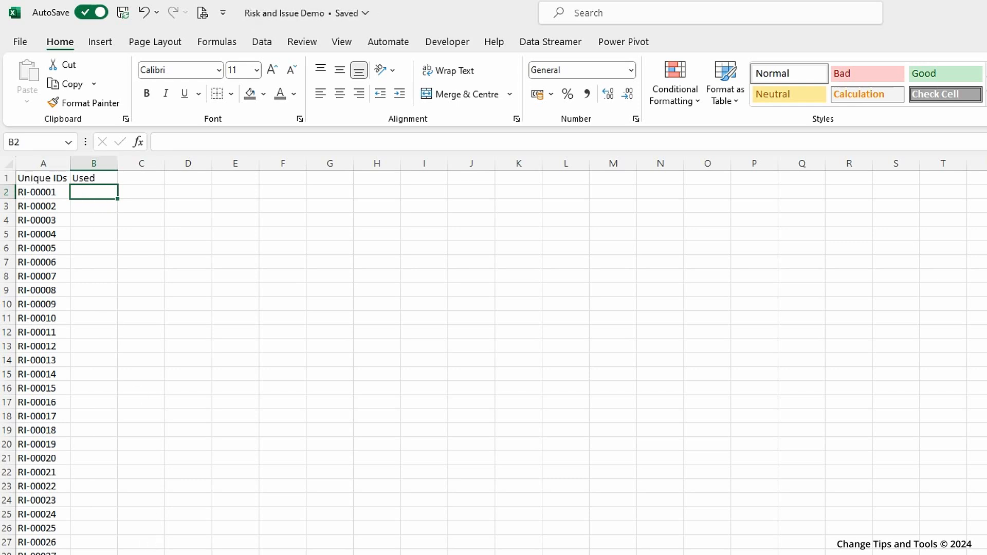
Enter =COUNTIF('Risk Issue Log'!A:A,'Unique IDs'!A2) in B2 to count uses of the first ID in the log.
key(ctrl+Page_Up)
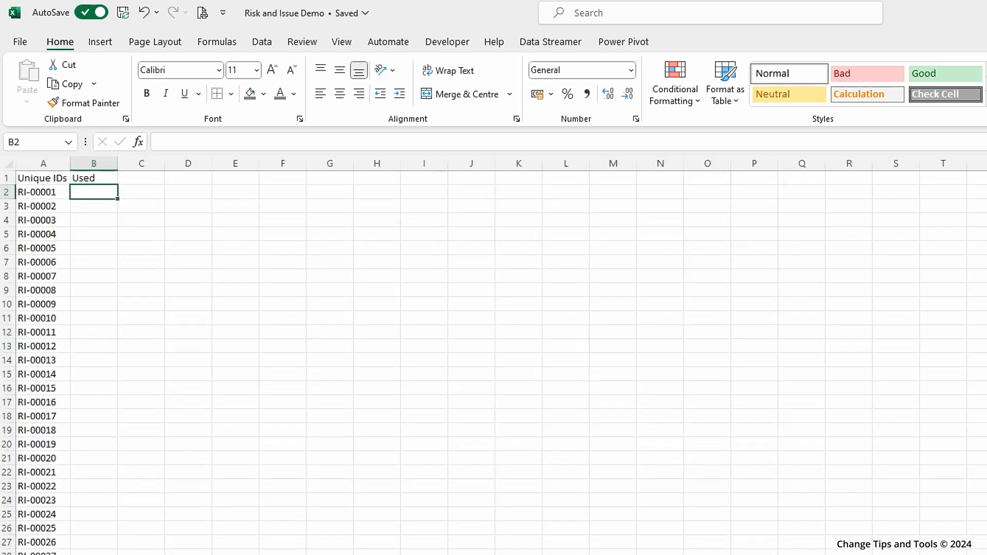
text(=)
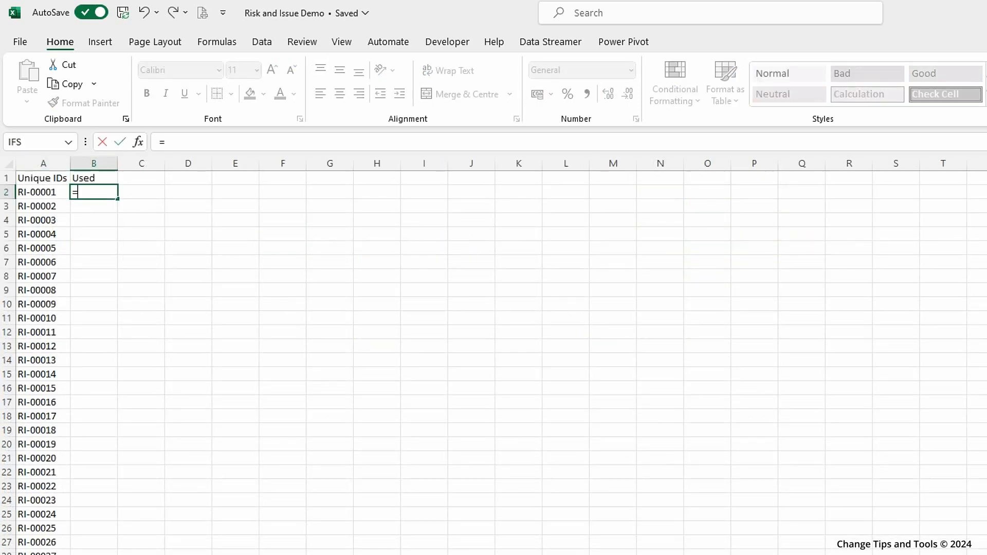
text(count)
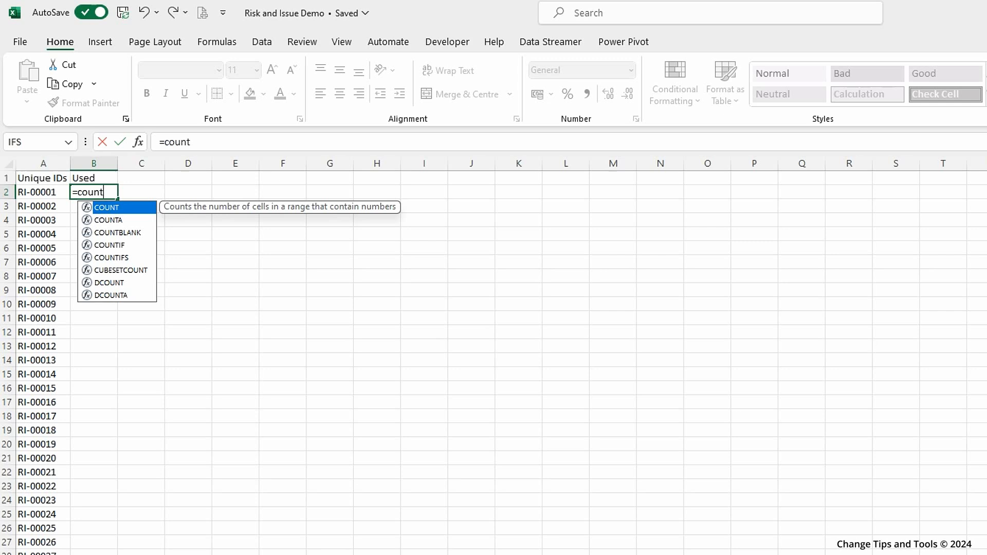
text(if)
key(Tab)
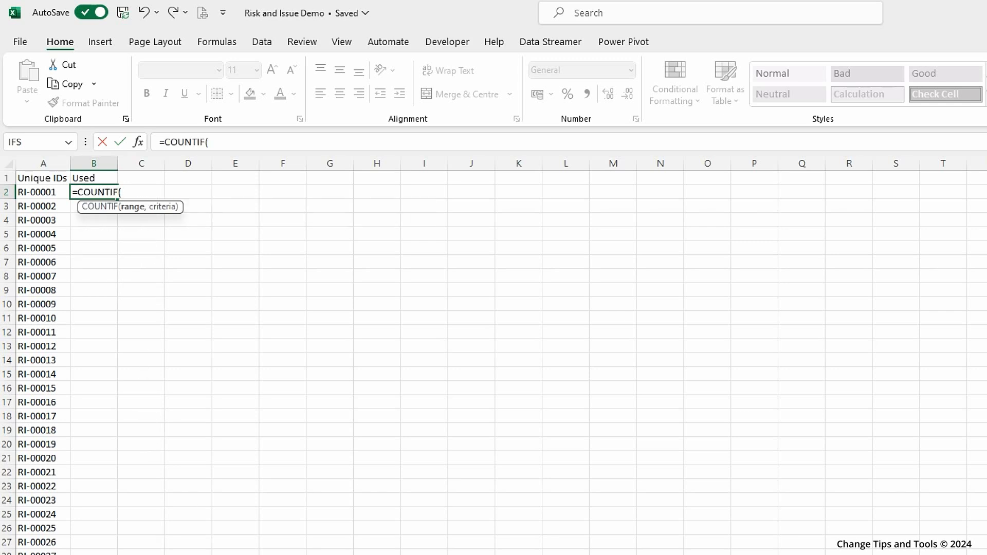
click(98, 554)
click(42, 164)
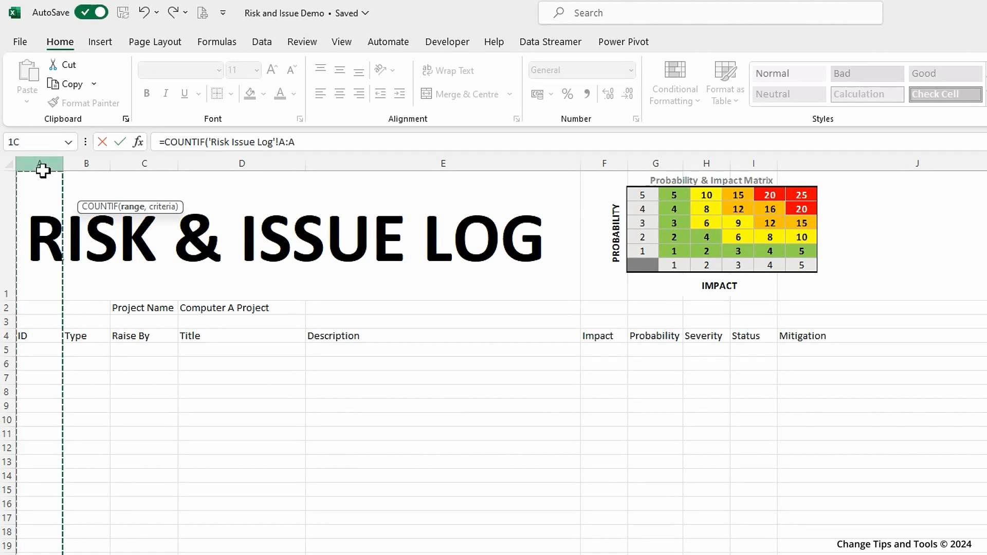
text(,)
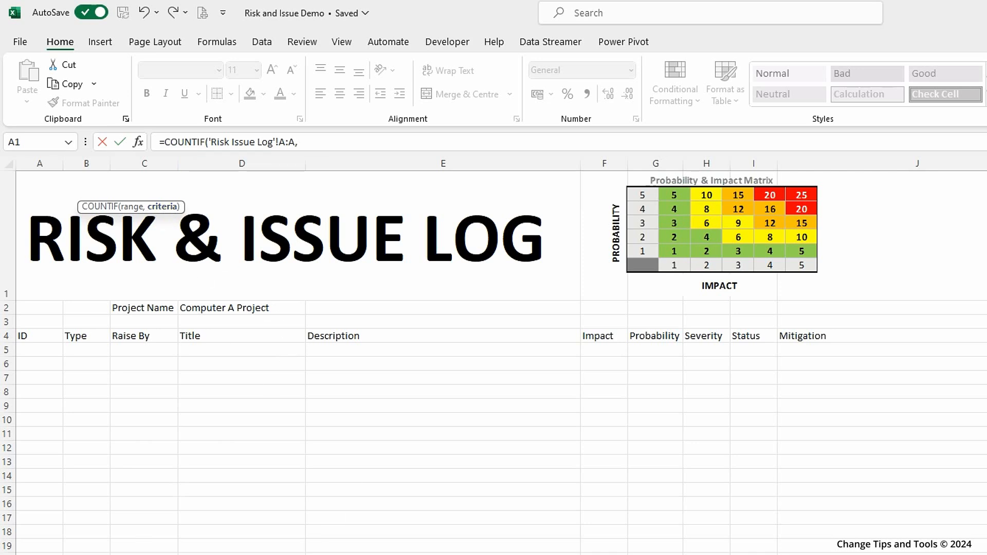
click(216, 554)
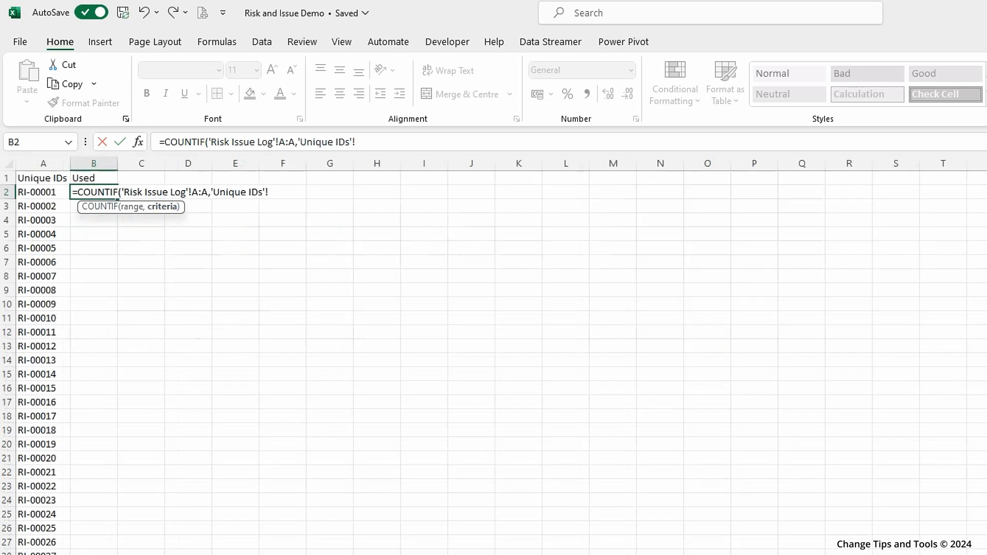
click(40, 193)
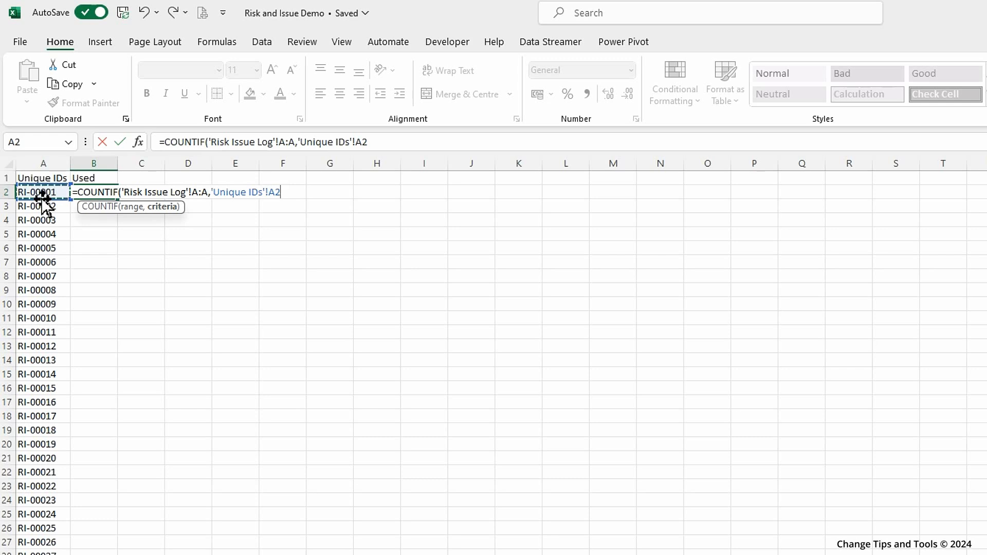
text())
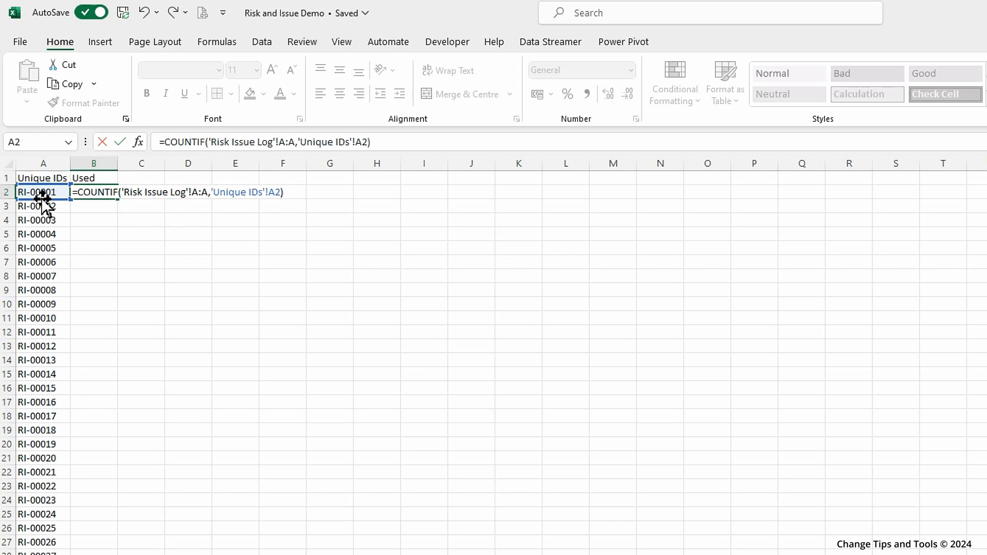
key(Return)
Wrap B2's COUNTIF in an IF that returns "Yes" when the count is >0 and "No" otherwise.
click(91, 190)
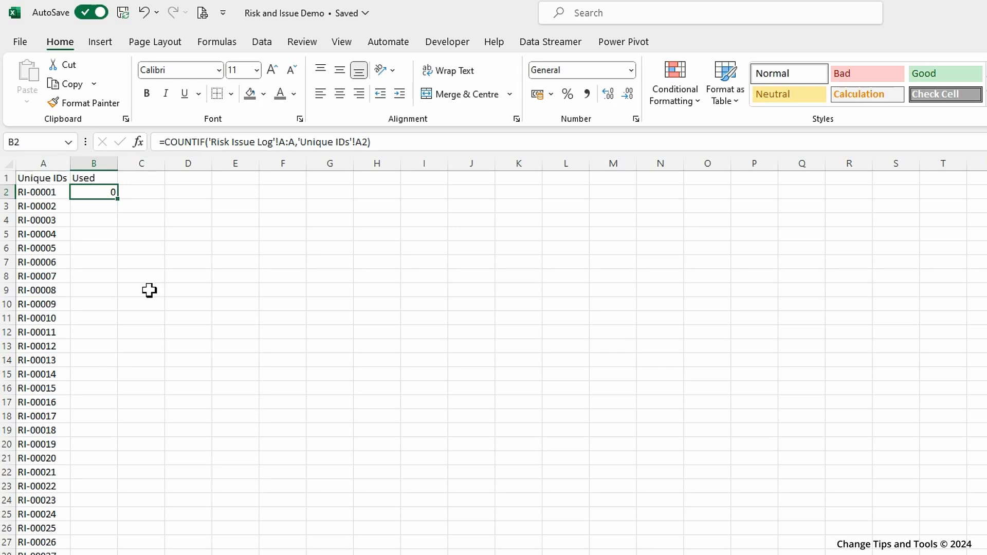
click(168, 142)
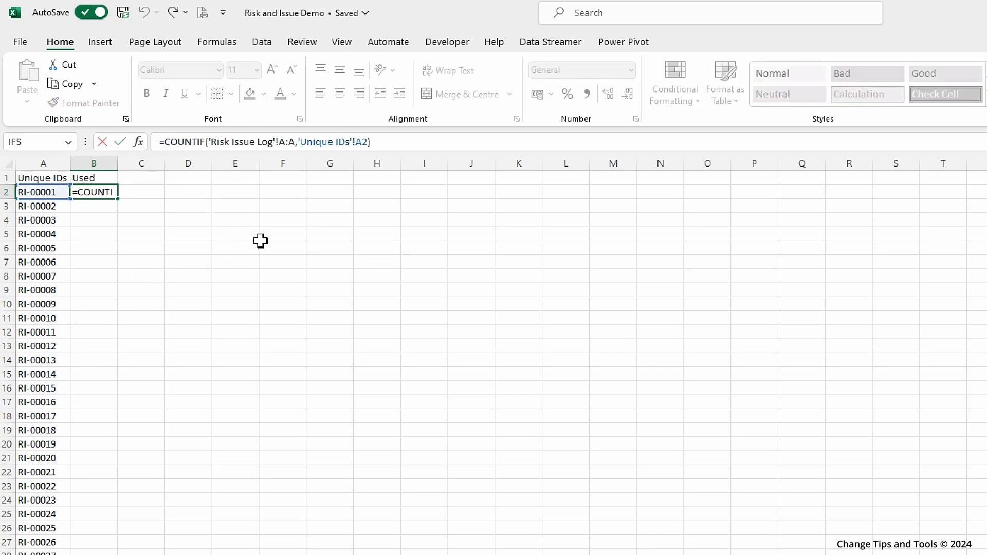
text(if()
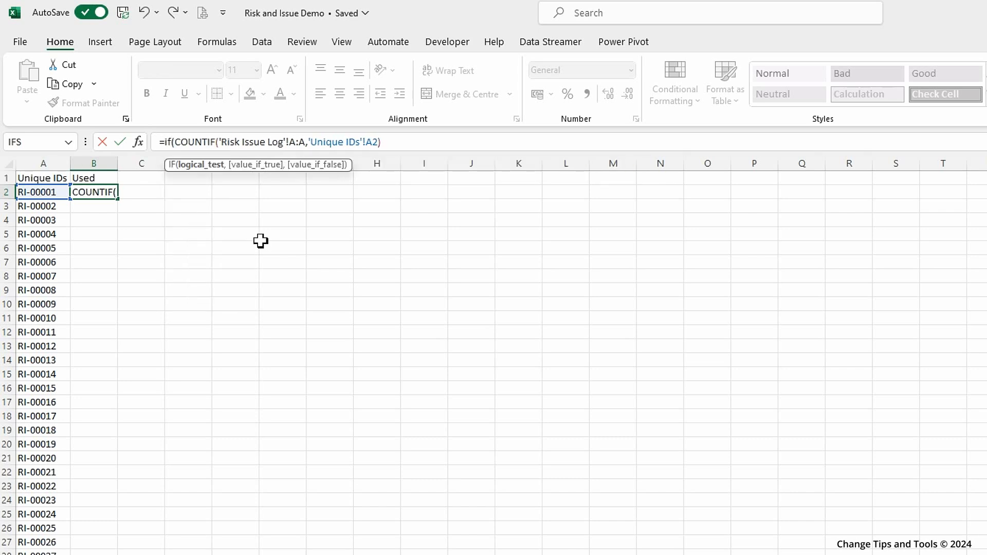
click(389, 146)
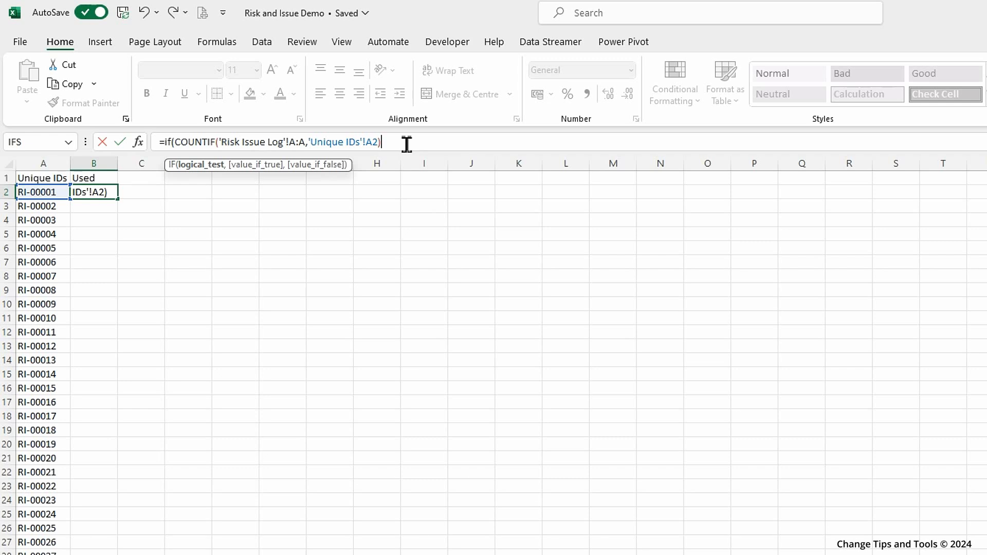
text(>0,)
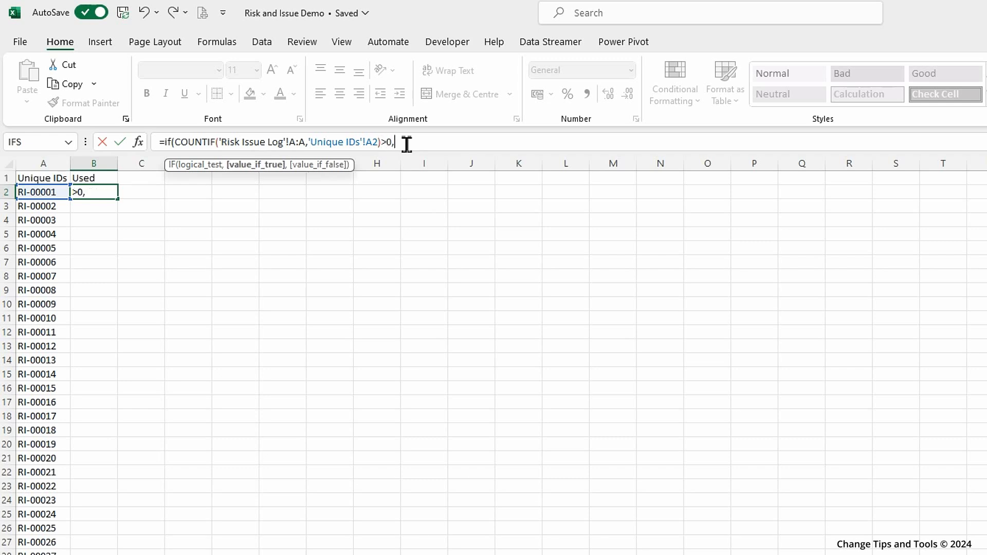
text("Yes","No")
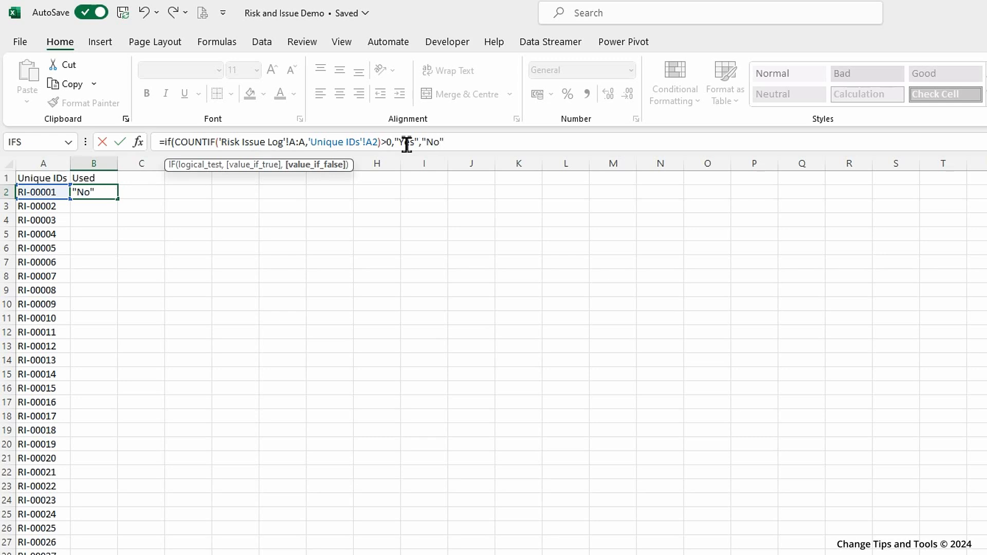
text())
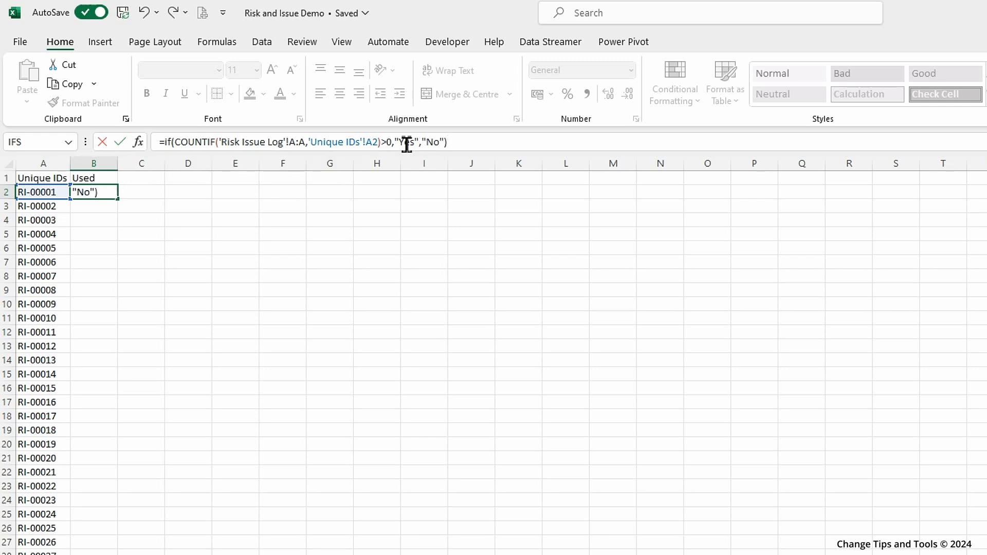
key(Return)
Fill the Used formula from B2 down alongside the whole list of IDs.
click(104, 192)
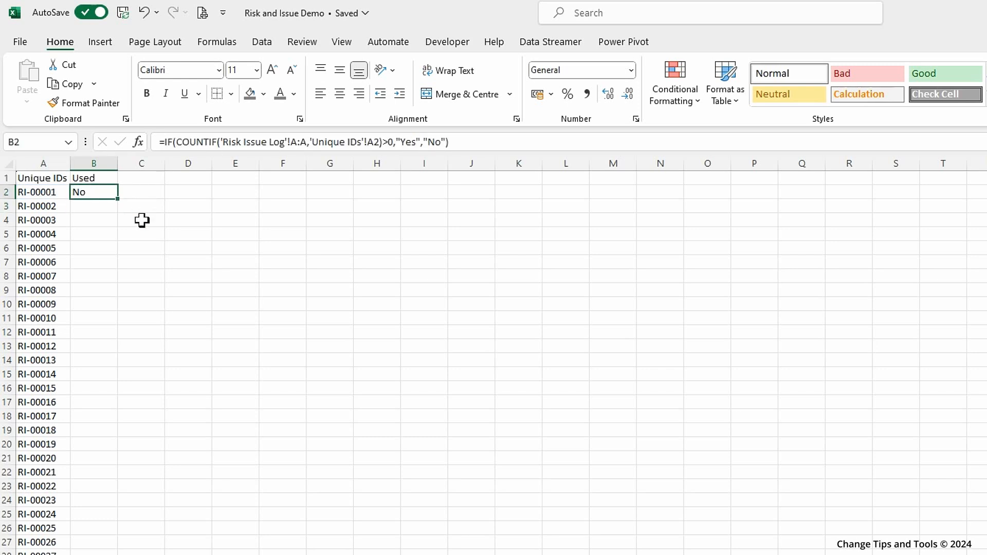
double_click(117, 198)
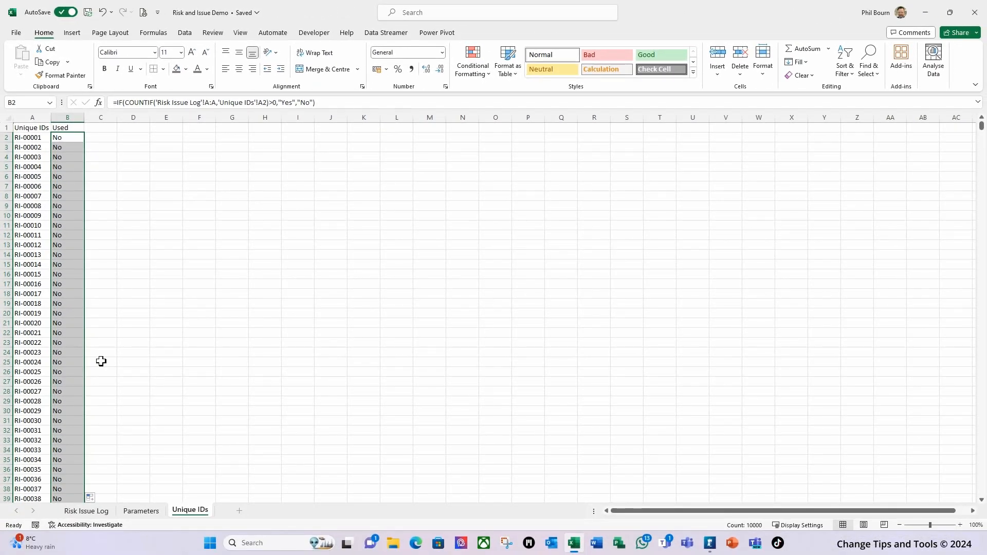
click(109, 141)
Convert the range $A$1:$B$10001 into a table with headers.
click(20, 138)
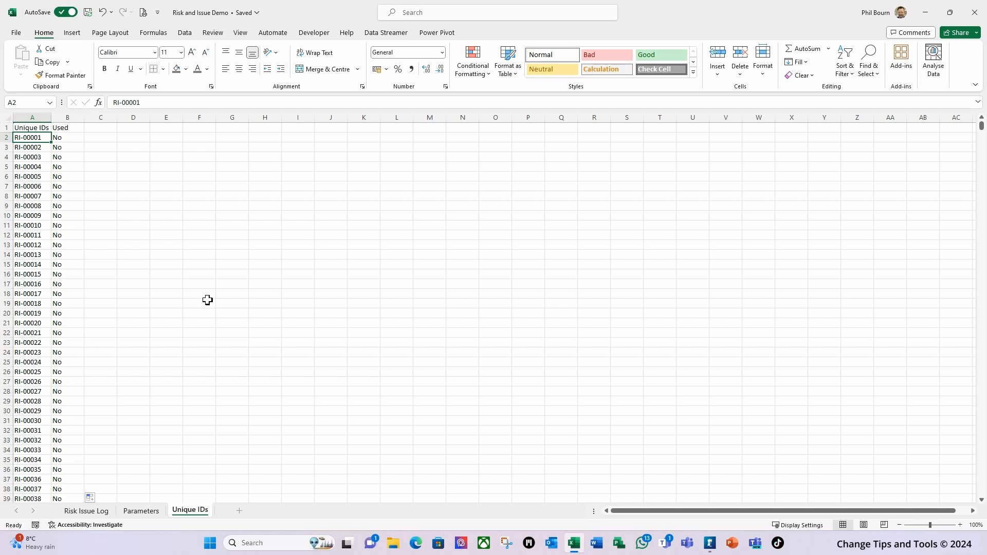
key(ctrl+t)
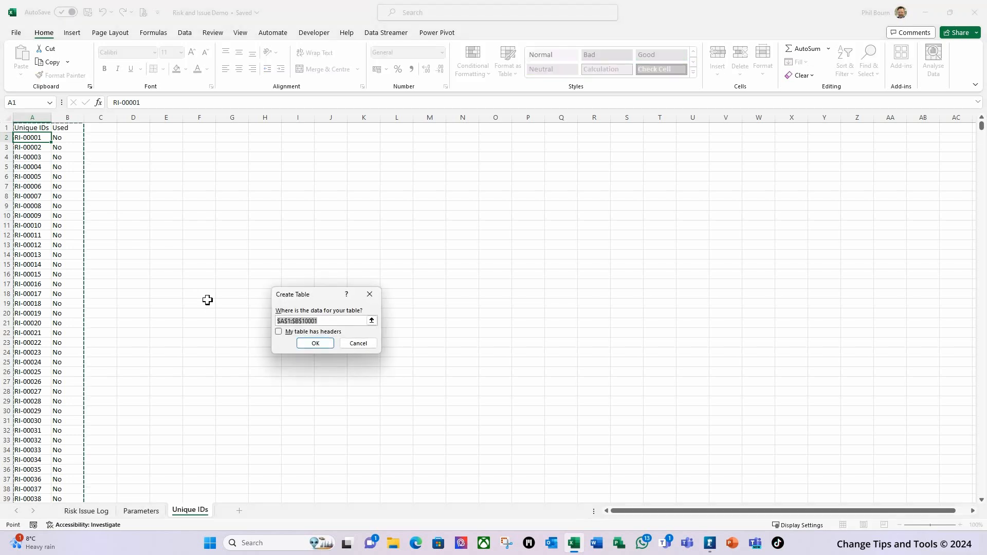
click(279, 332)
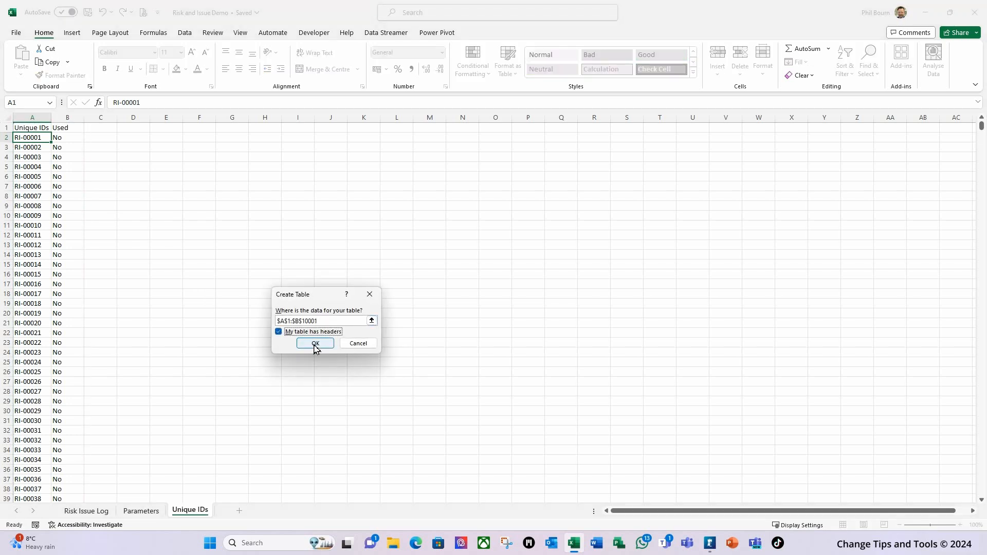
click(315, 344)
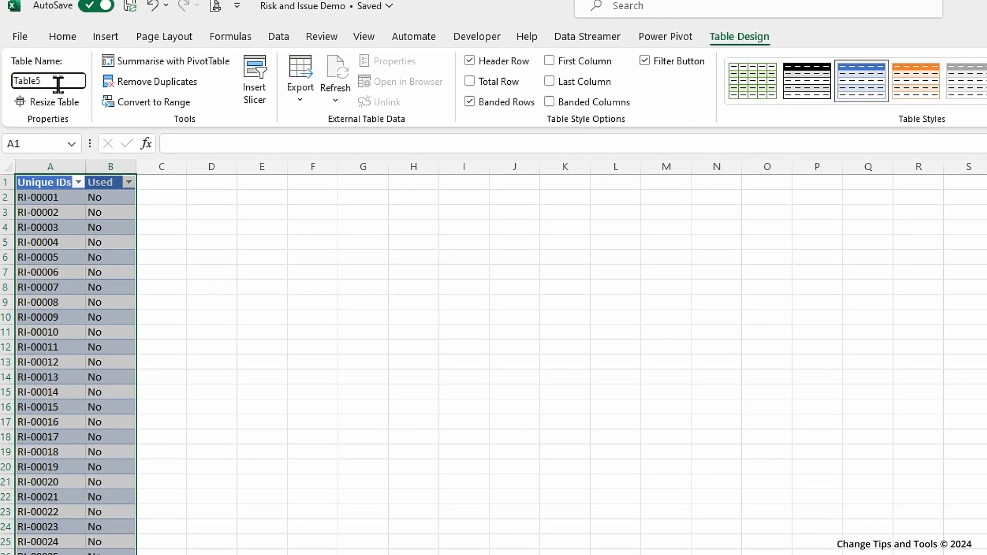
Rename the new table of IDs as TableUniqueIDs.
click(58, 84)
key(BackSpace)
text(UniqueIDs)
key(Return)
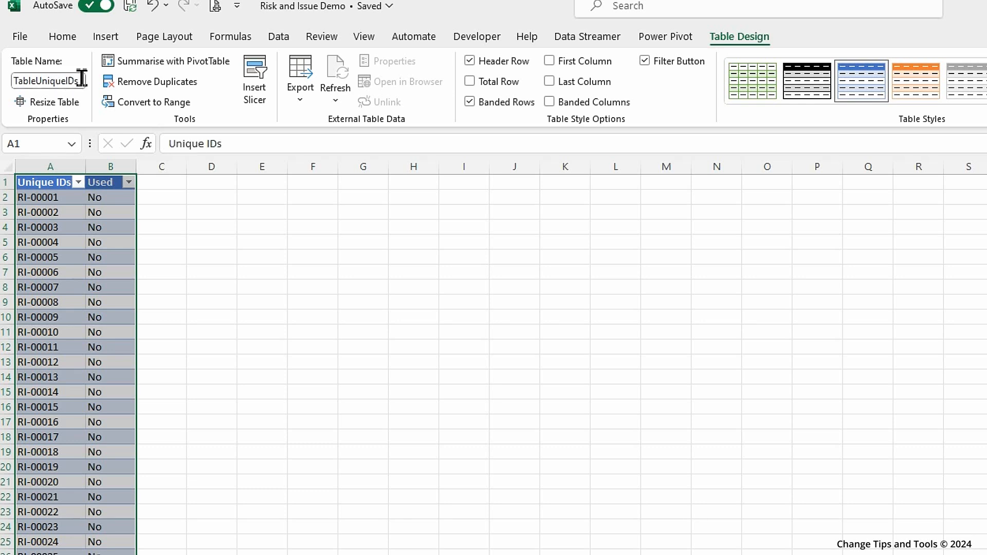
Enter the header Available IDs in E1 and fit column E's width to it.
click(313, 186)
click(258, 185)
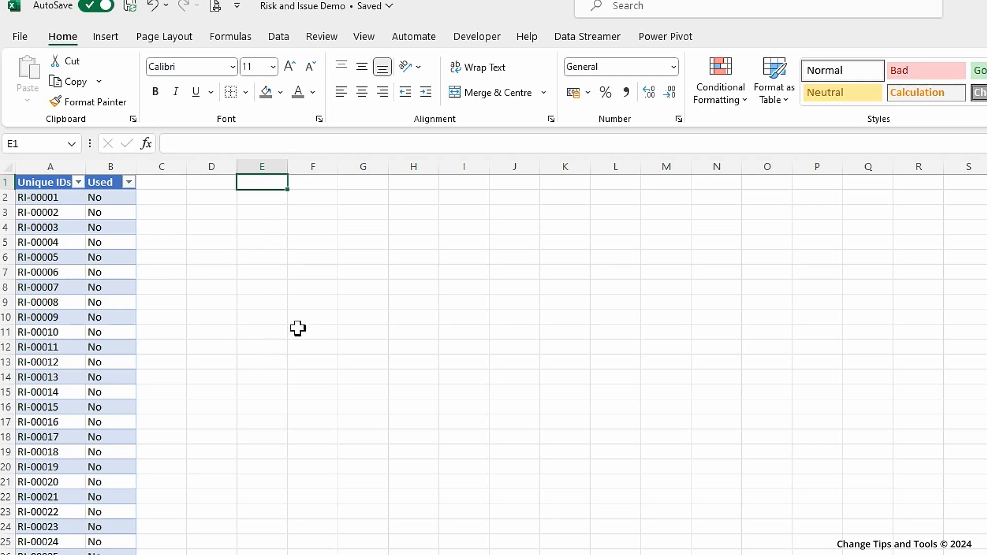
text(Ava)
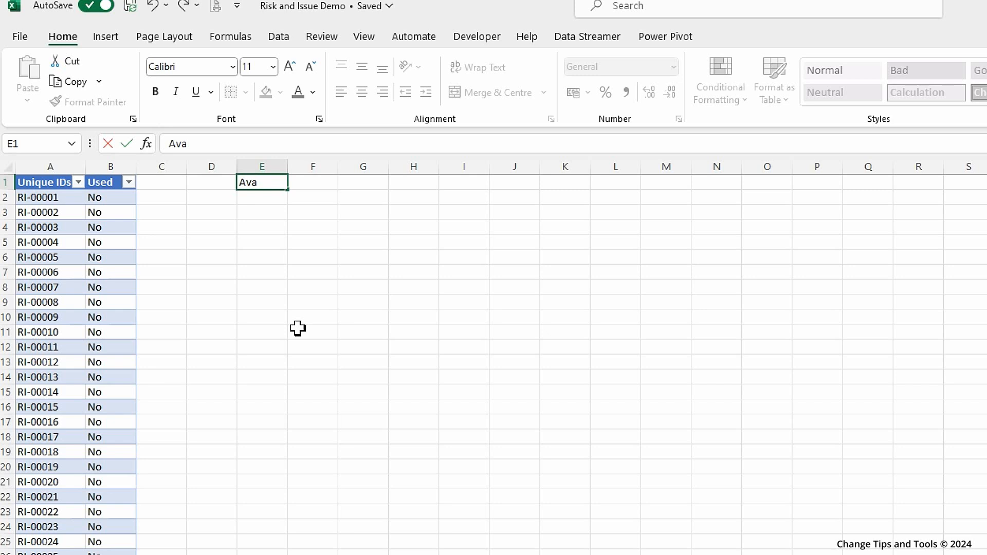
text(ilable IDs)
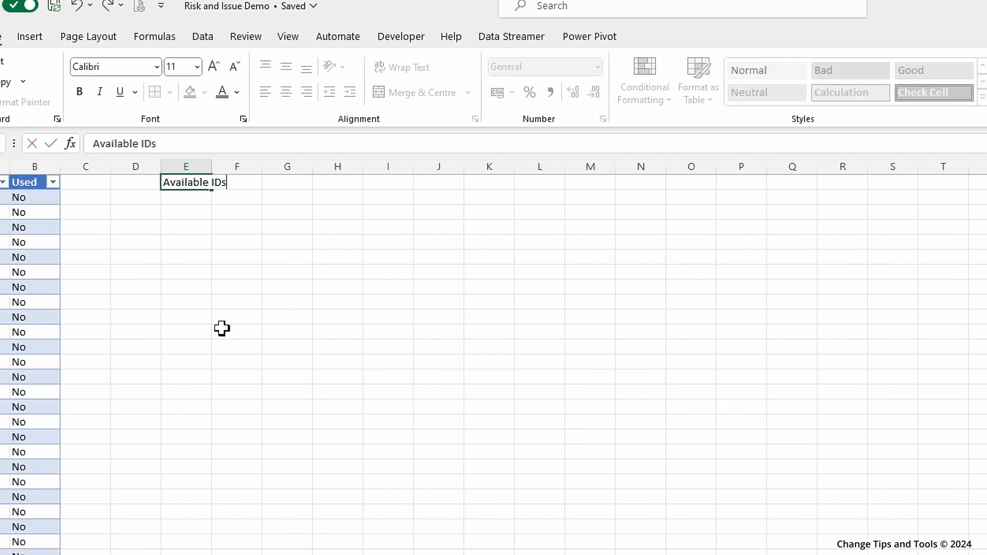
key(Return)
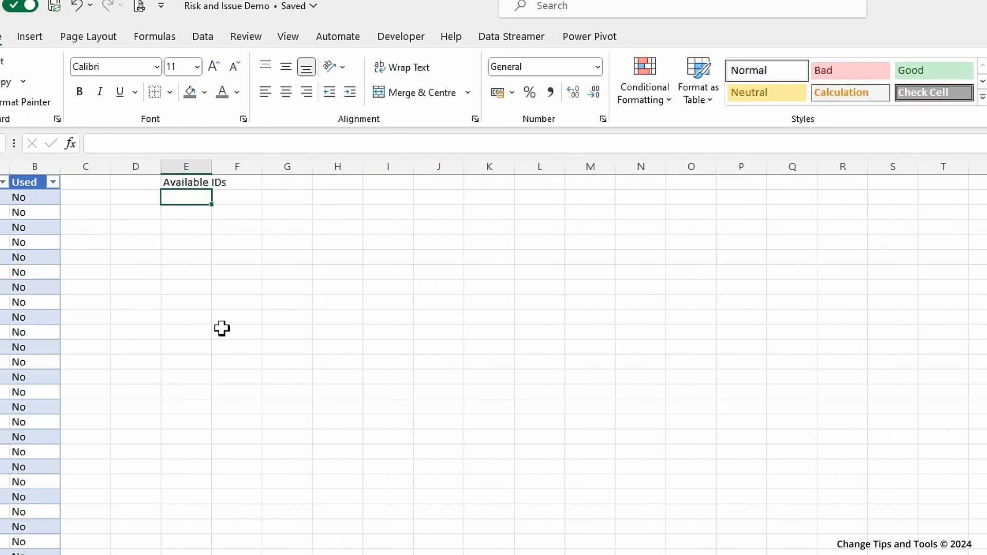
double_click(212, 167)
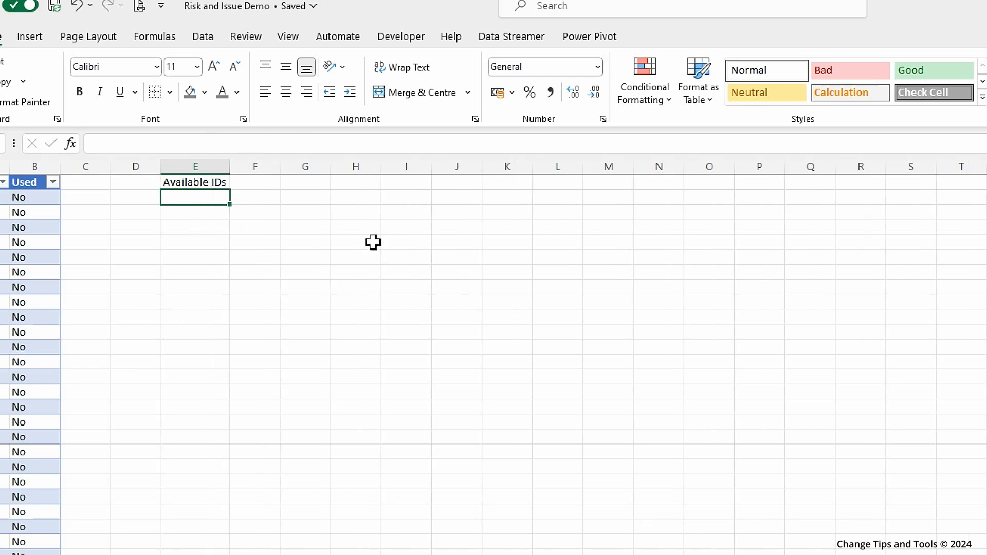
Undo the Check Cell style misapplied to E2 and apply that style to the Available IDs header in E1.
click(934, 95)
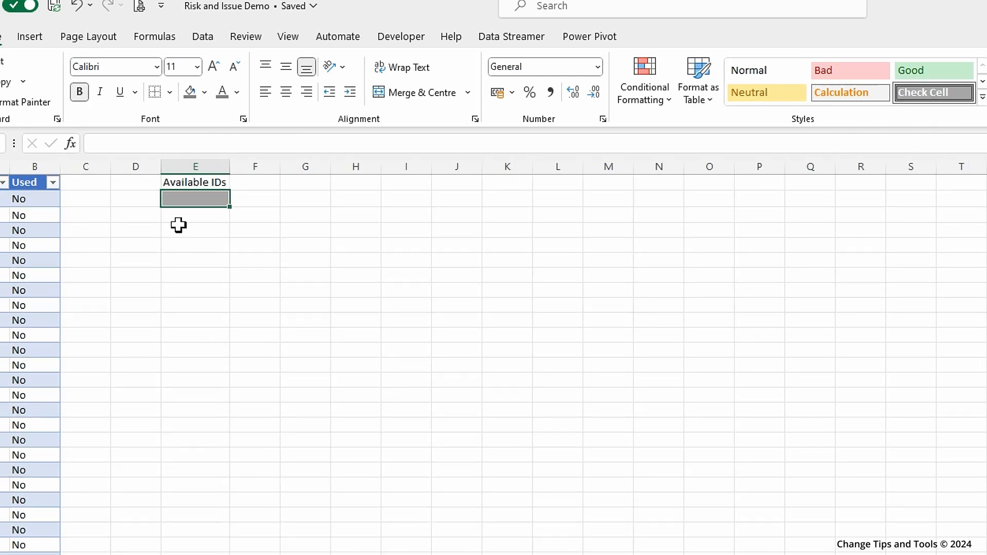
key(ctrl+z)
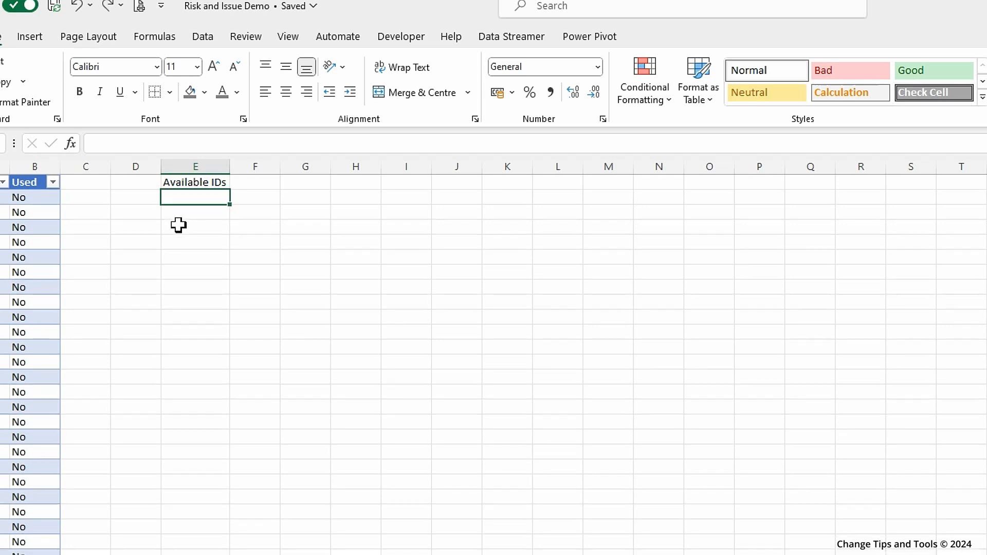
click(199, 182)
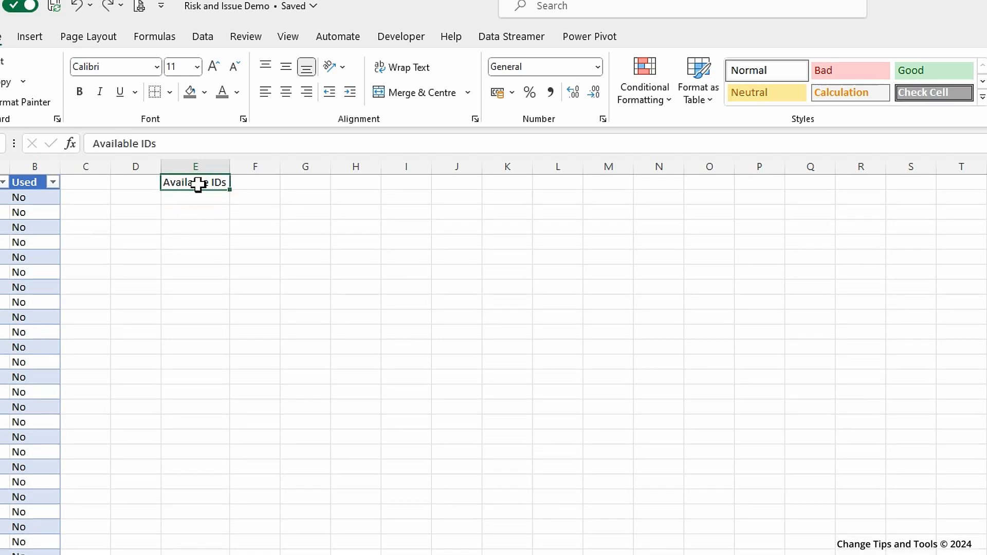
click(910, 93)
Start a FILTER formula in E2 under Available IDs with TableUniqueIDs[Unique IDs] as the array to return.
click(194, 199)
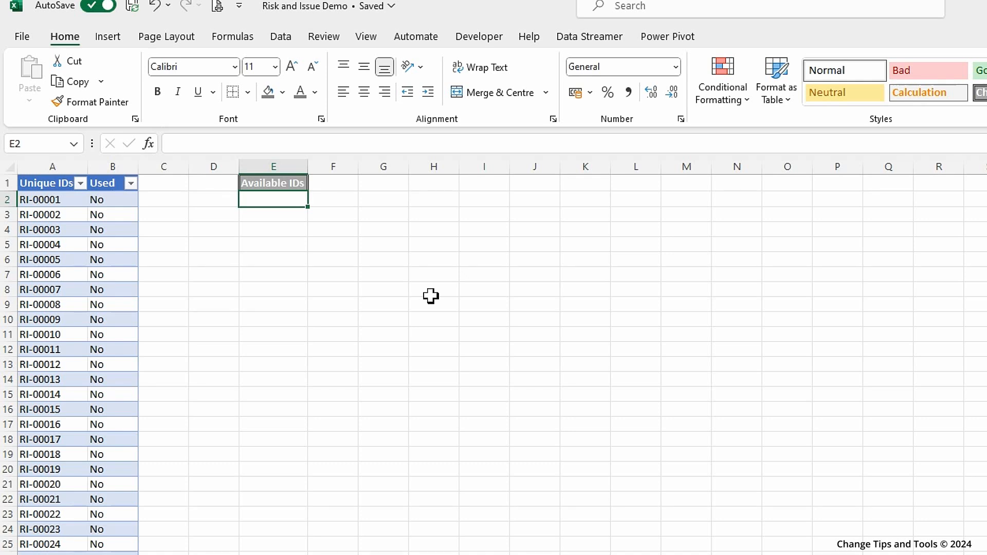
text(=filt)
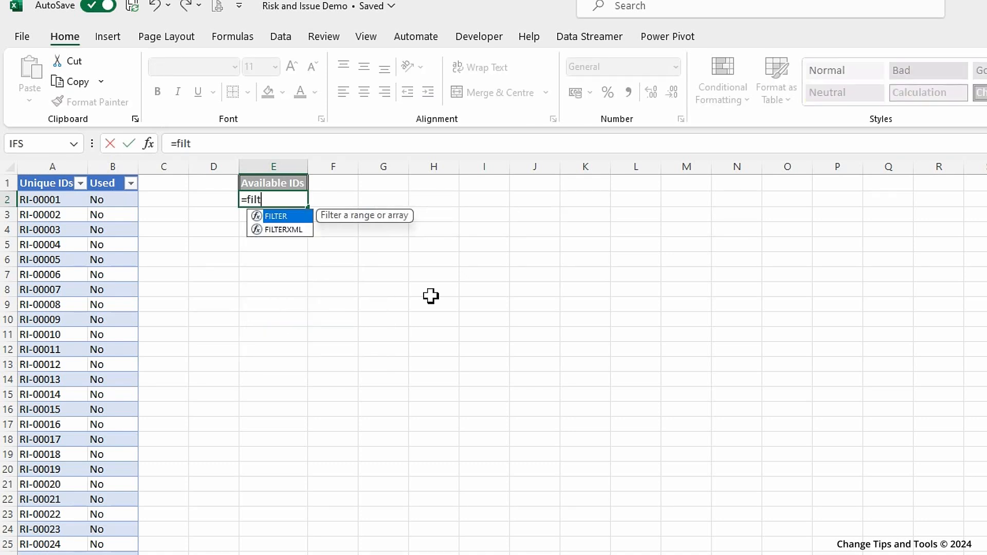
text(er)
key(Tab)
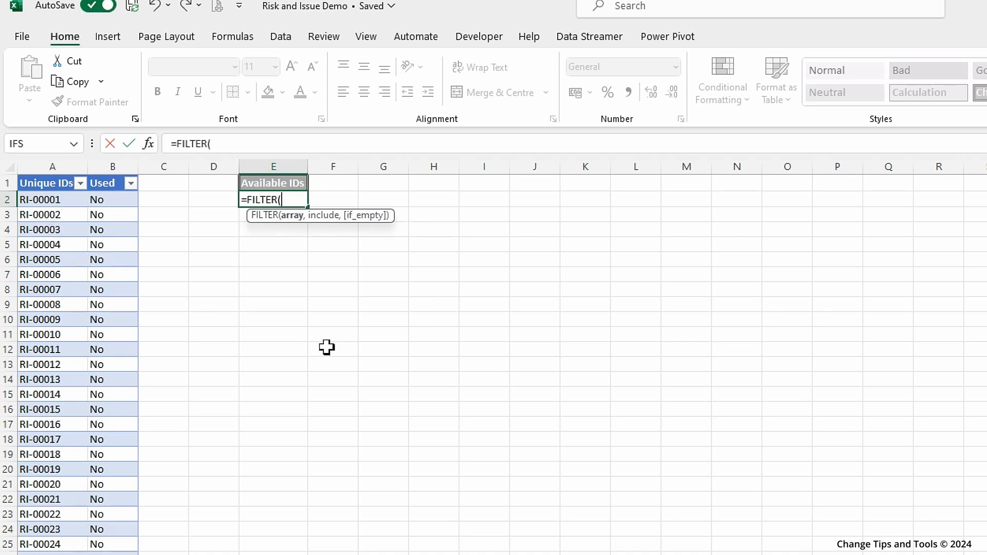
text(tab)
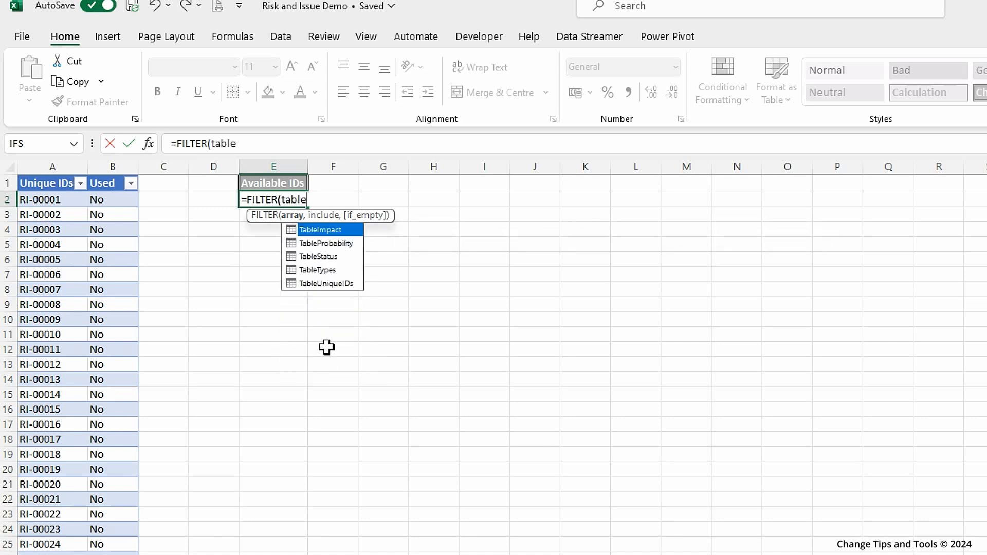
text(le)
double_click(323, 284)
text([)
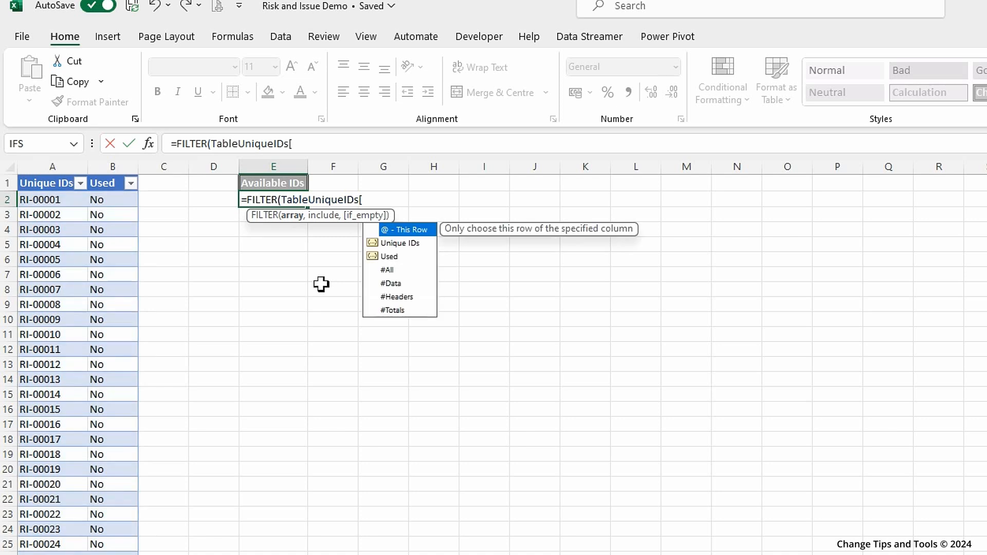
double_click(401, 243)
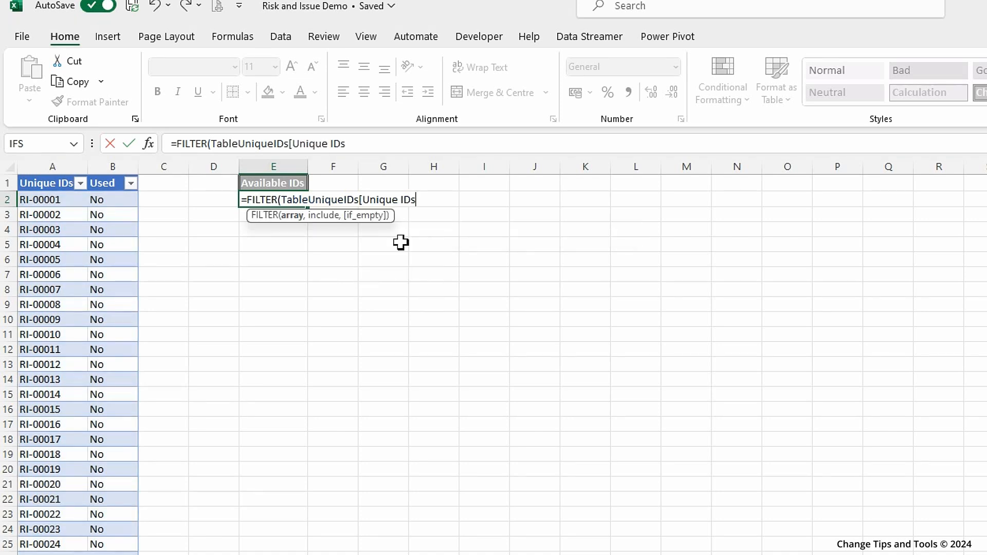
text(])
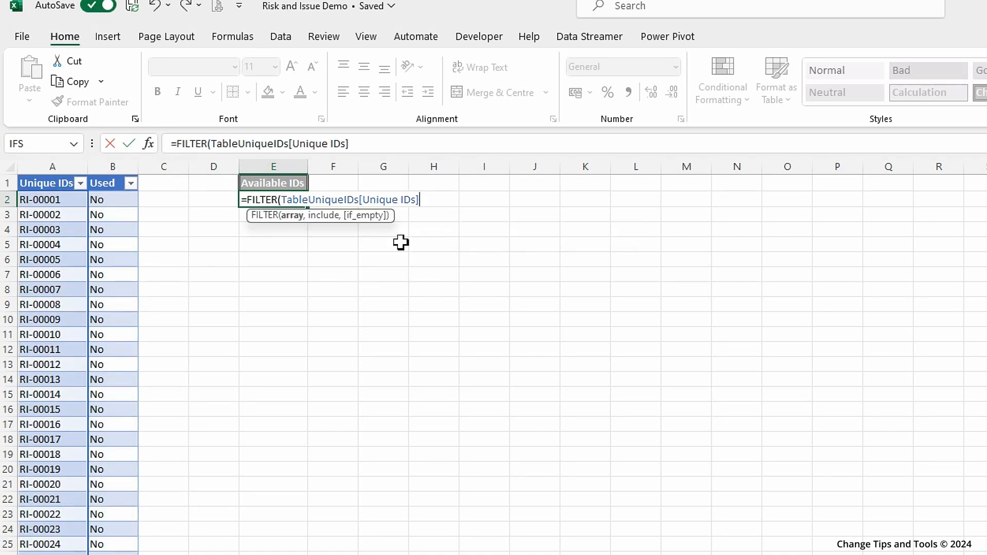
text(,)
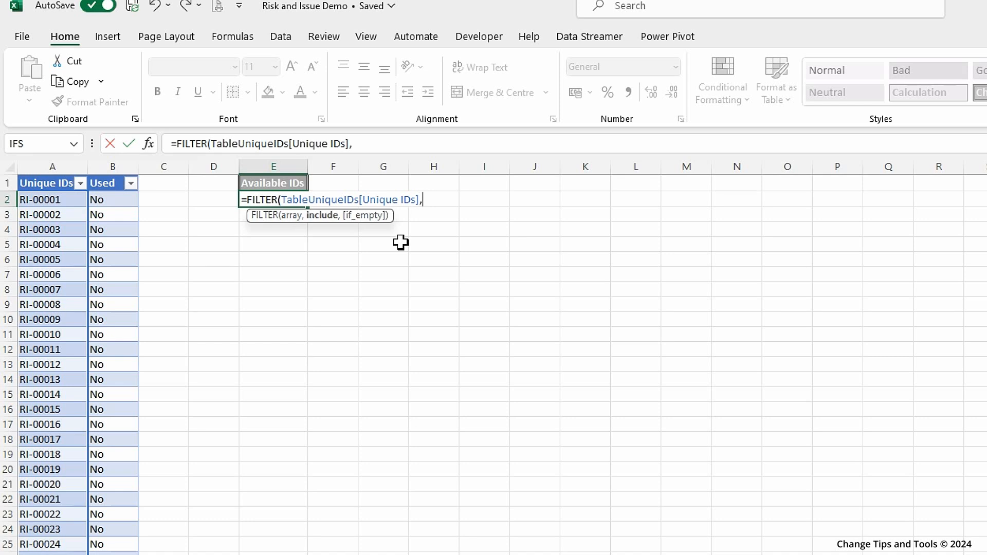
Complete the FILTER formula in E2 with the include condition TableUniqueIDs[Used]="No".
text(tabl)
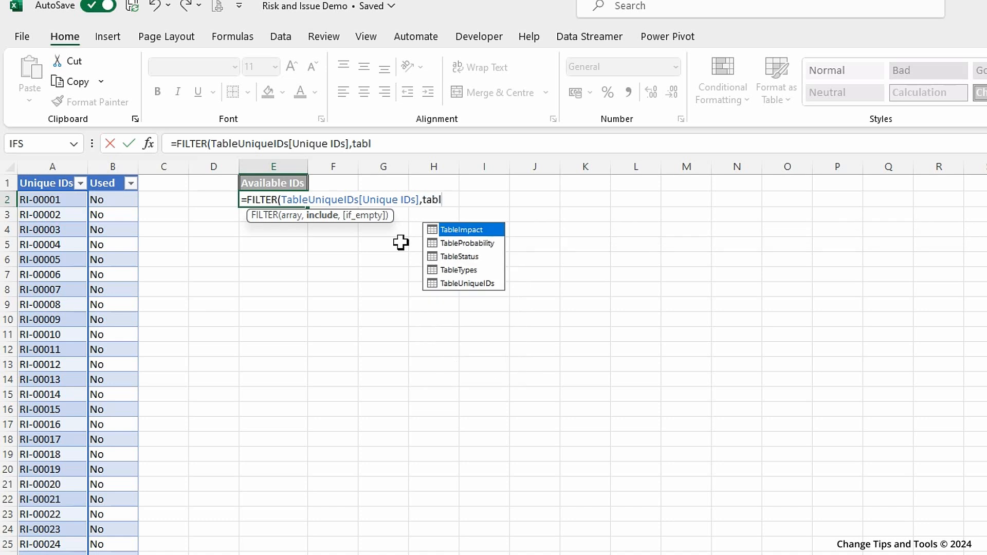
text(e)
double_click(466, 283)
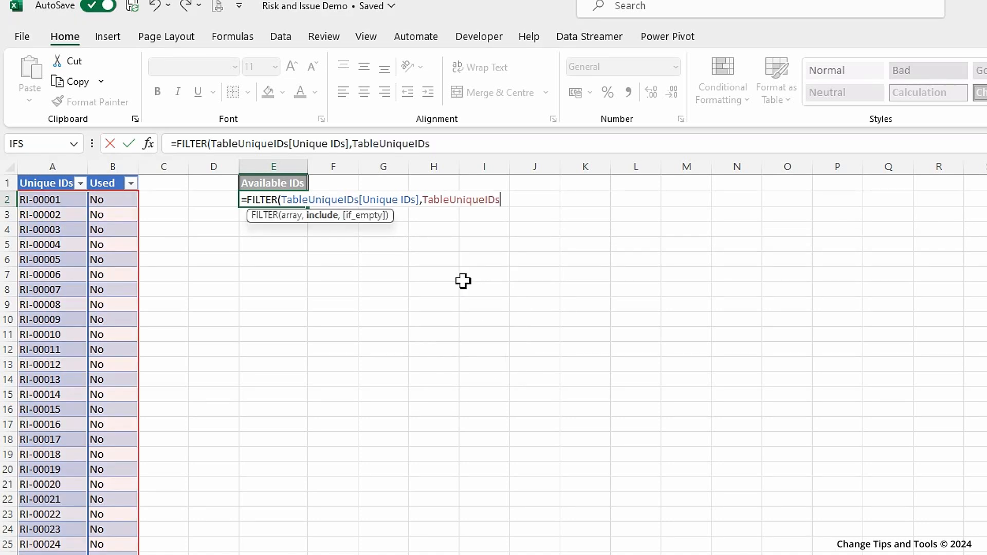
text([)
click(534, 257)
double_click(533, 259)
text(]="No)
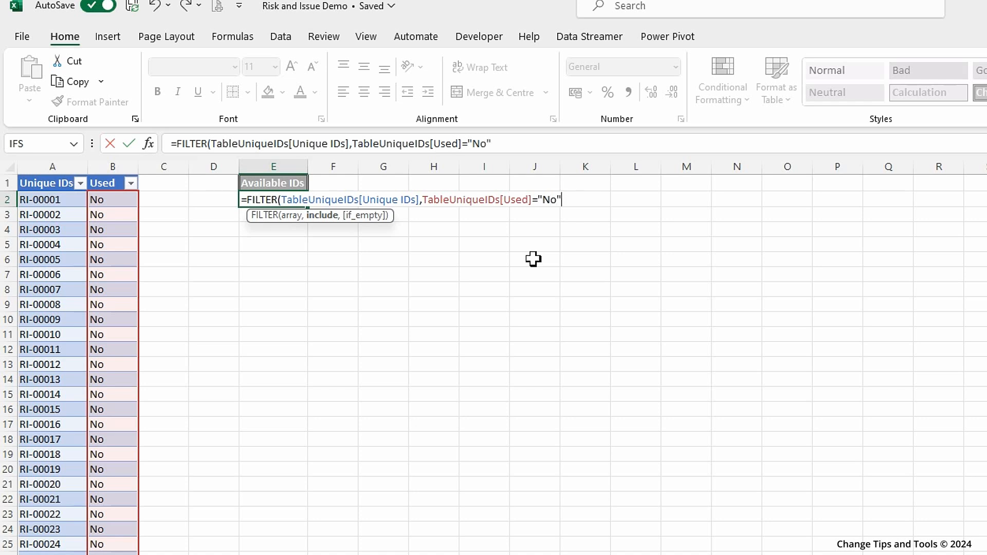
key(Return)
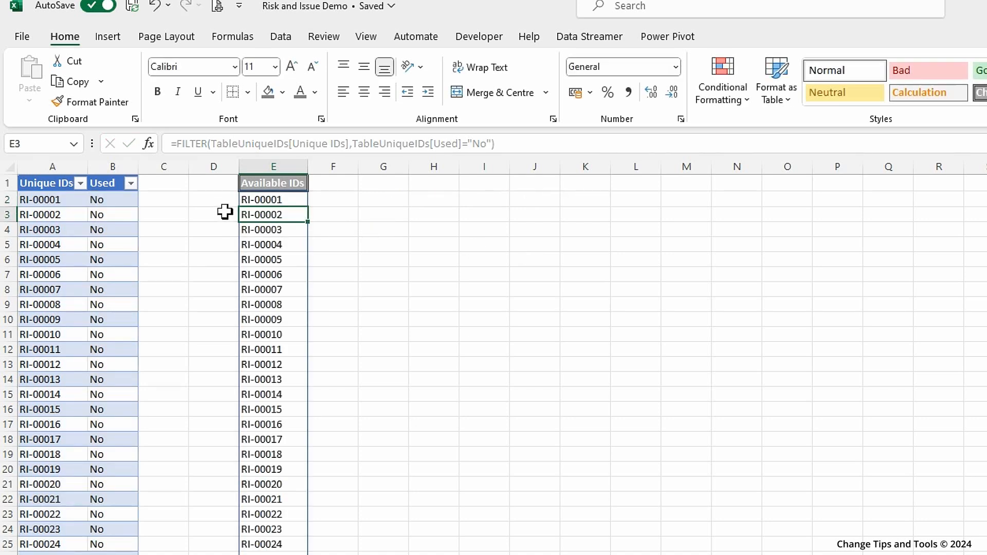
click(260, 199)
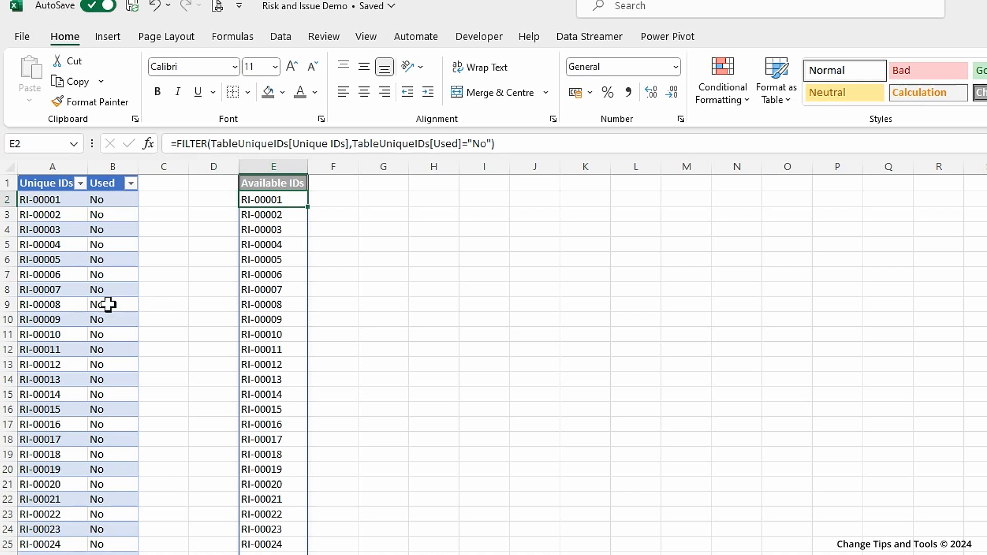
Enter RI-00001 as a test ID in A5 of the Risk Issue Log and check the Unique IDs sheet.
scroll(95, 307, down, 1)
scroll(95, 307, up, 1)
key(ctrl+Page_Up)
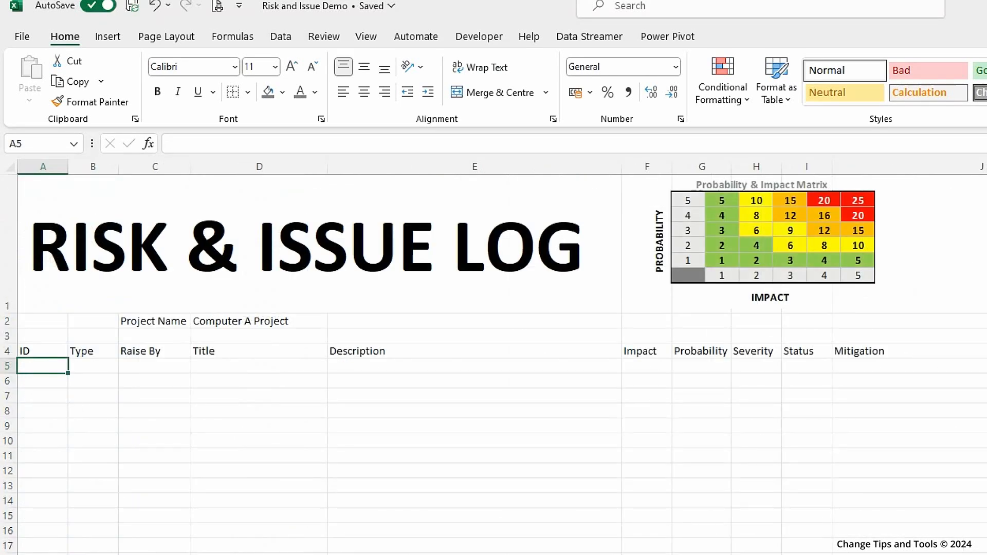
text(RI)
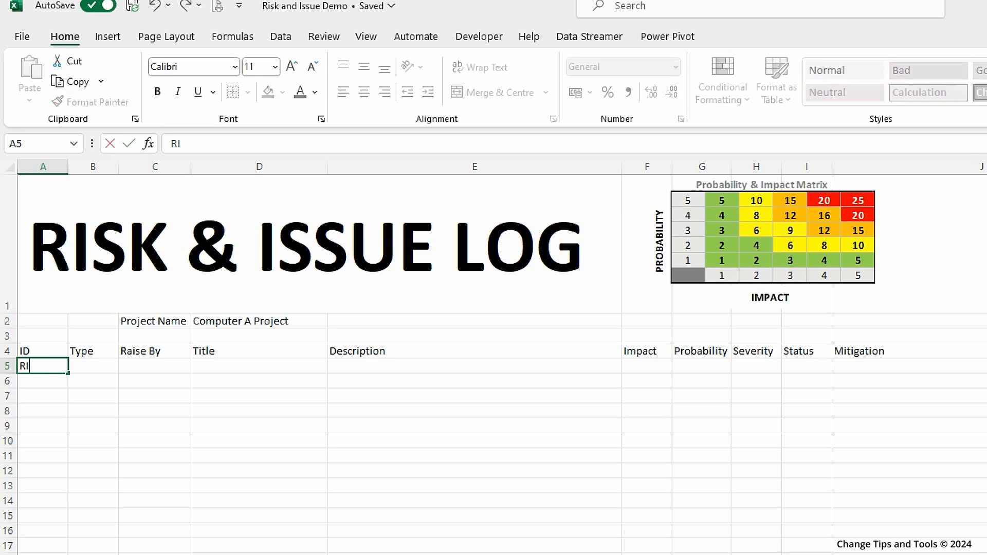
text(-00001)
key(Return)
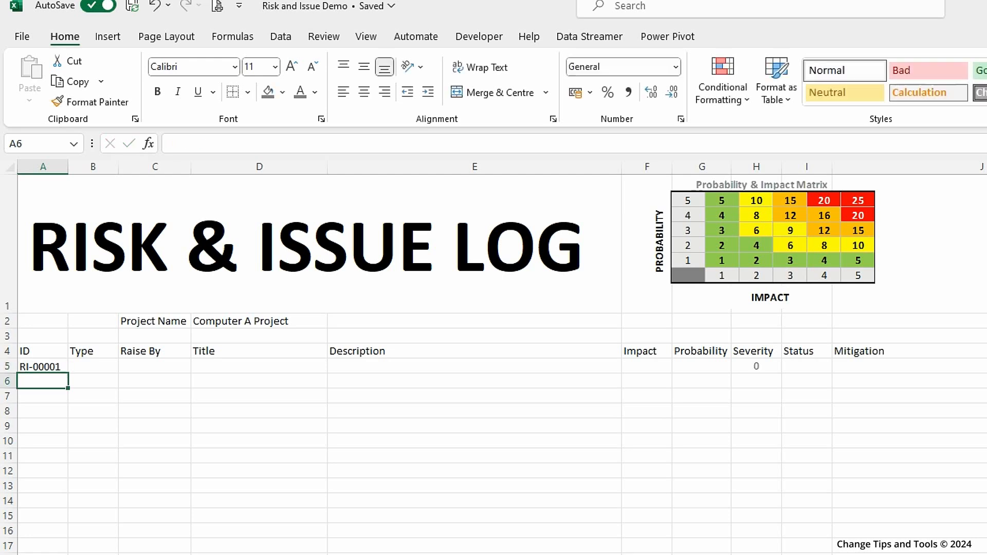
key(ctrl+Page_Down)
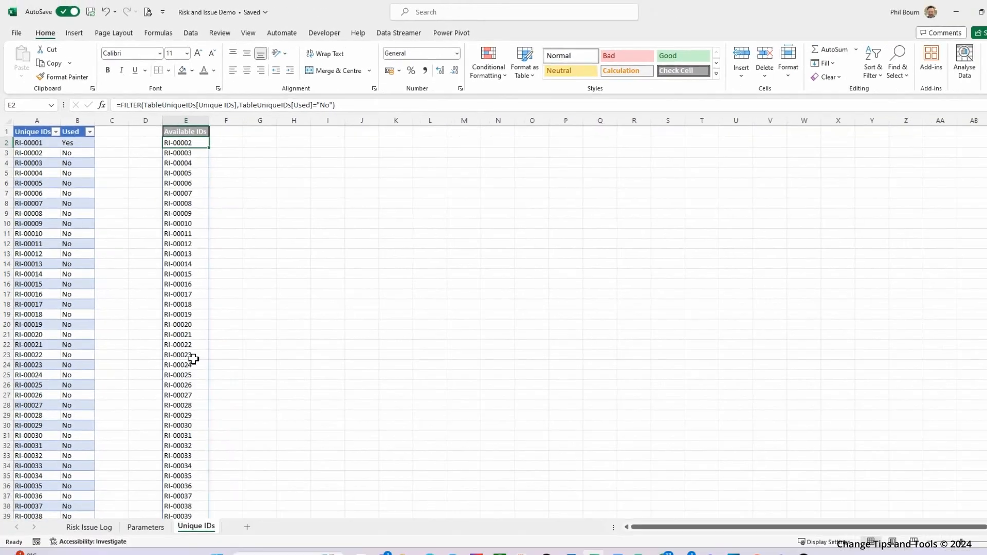
Clear the test ID from A5 of the Risk Issue Log and recheck the list on the Unique IDs sheet.
click(87, 527)
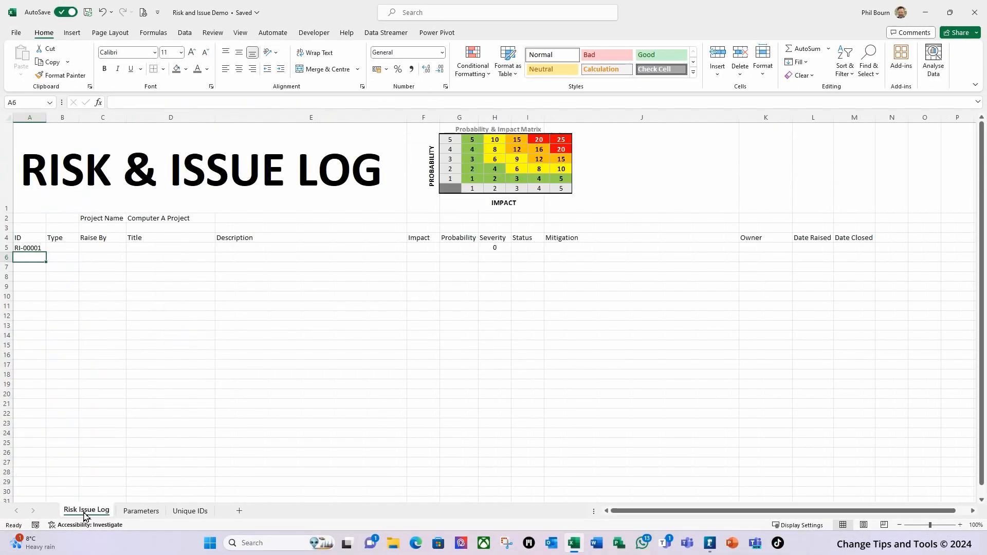
click(25, 250)
key(Delete)
click(61, 249)
click(37, 251)
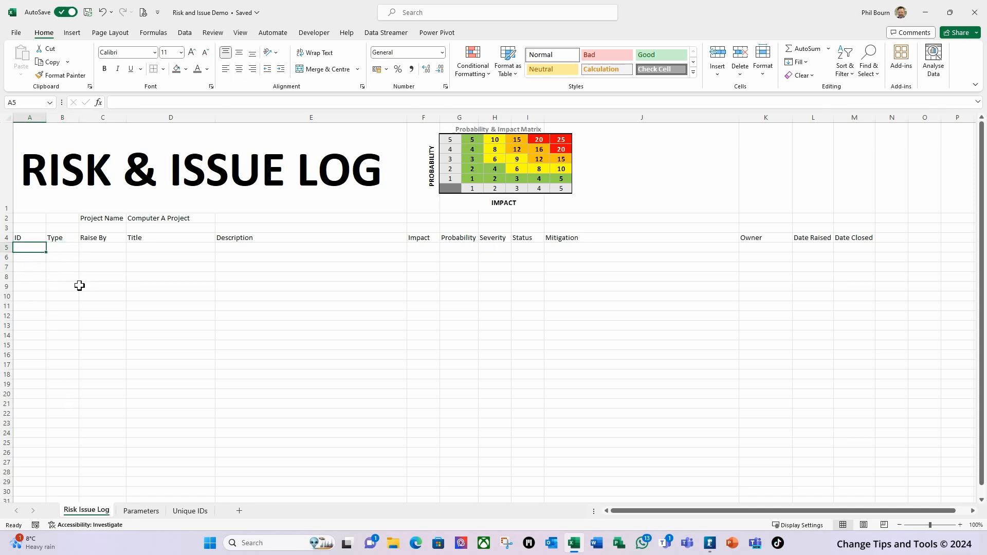
click(192, 511)
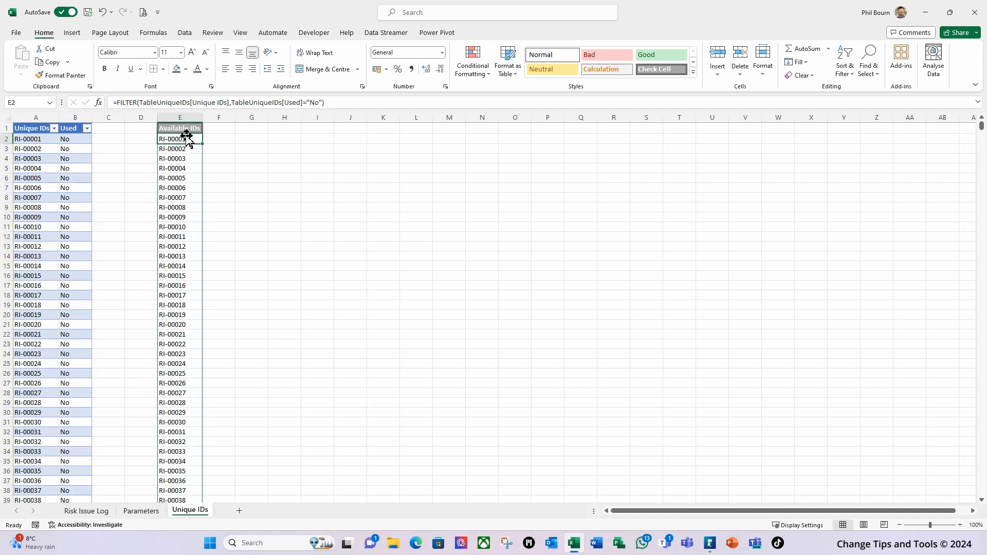
Add List data validation to A5 of the Risk Issue Log with the spilled range ='Unique IDs'!$E$2# as its source.
click(87, 511)
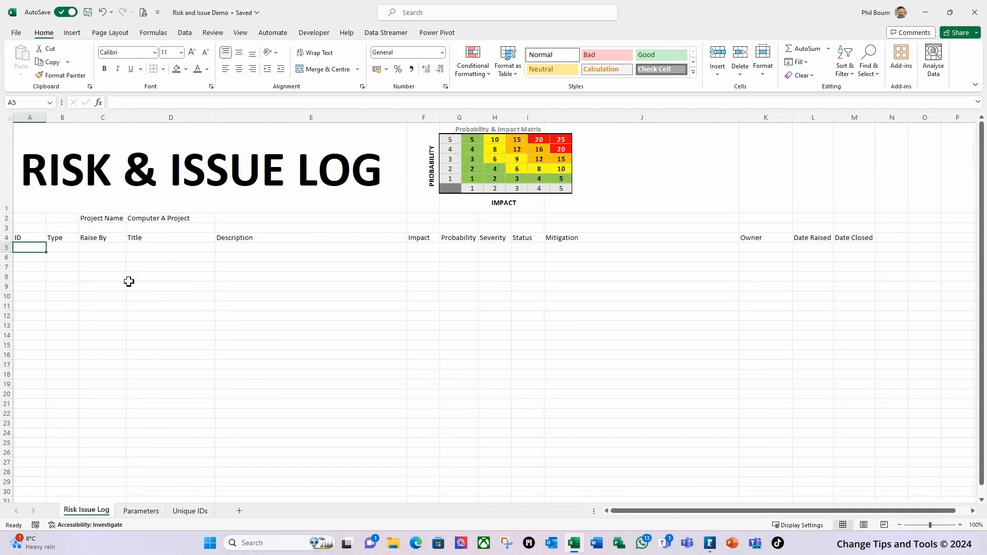
click(185, 33)
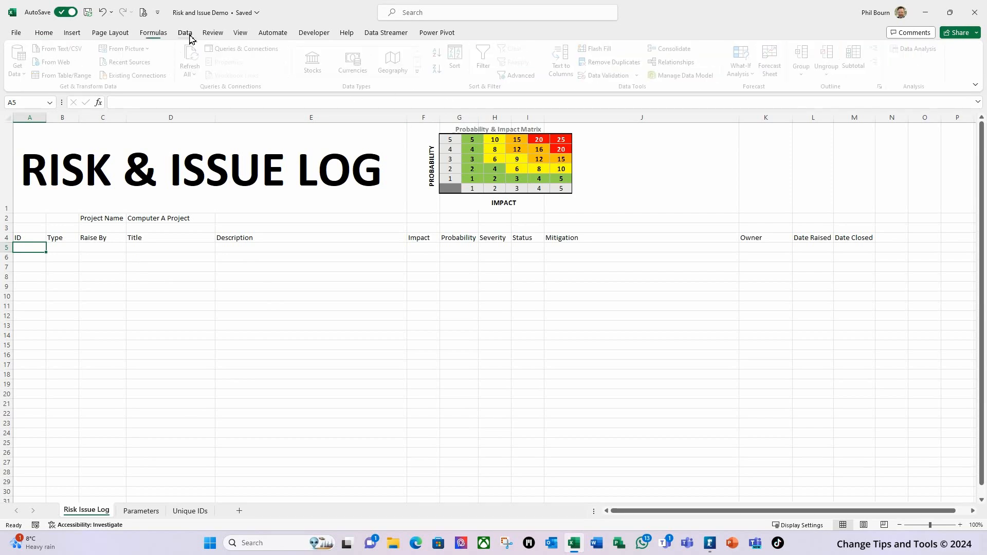
click(640, 76)
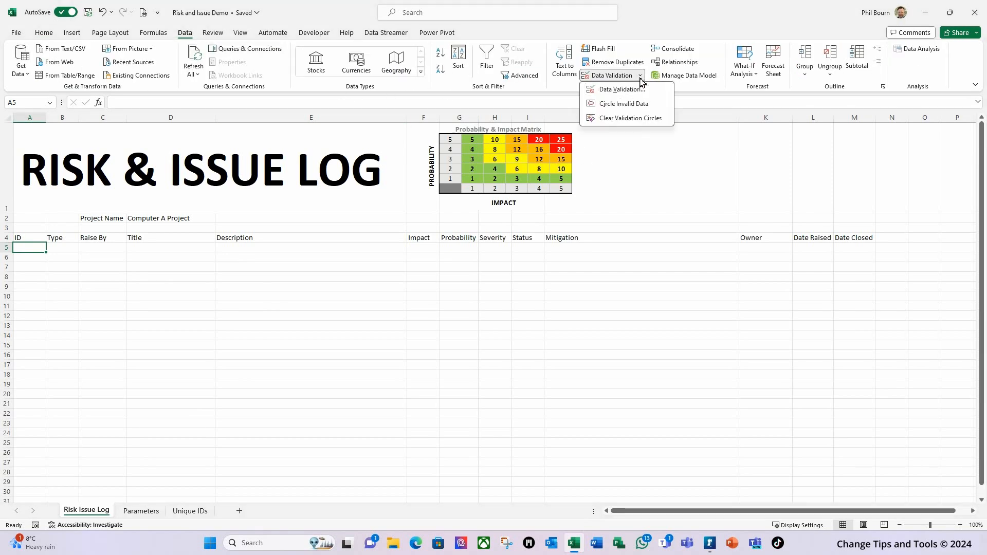
click(608, 90)
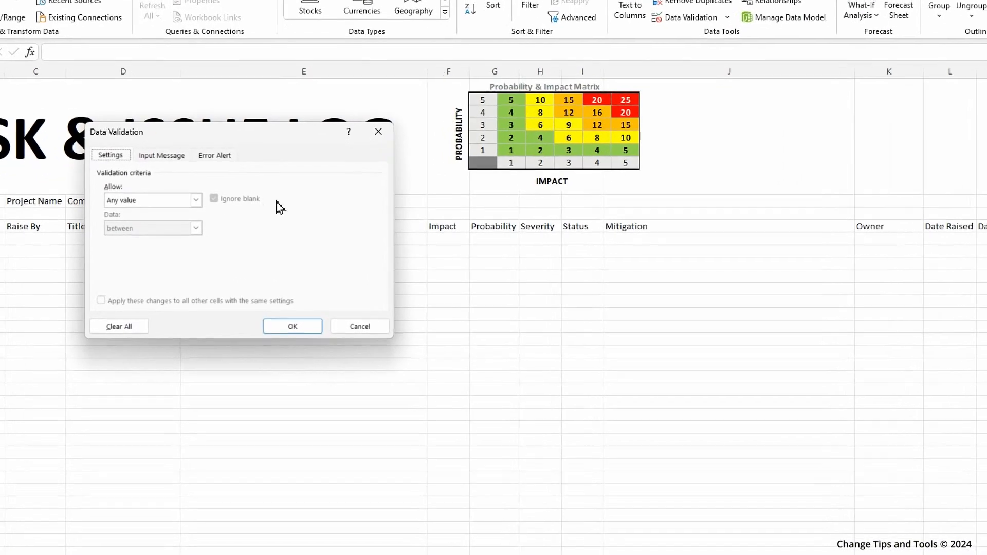
click(225, 217)
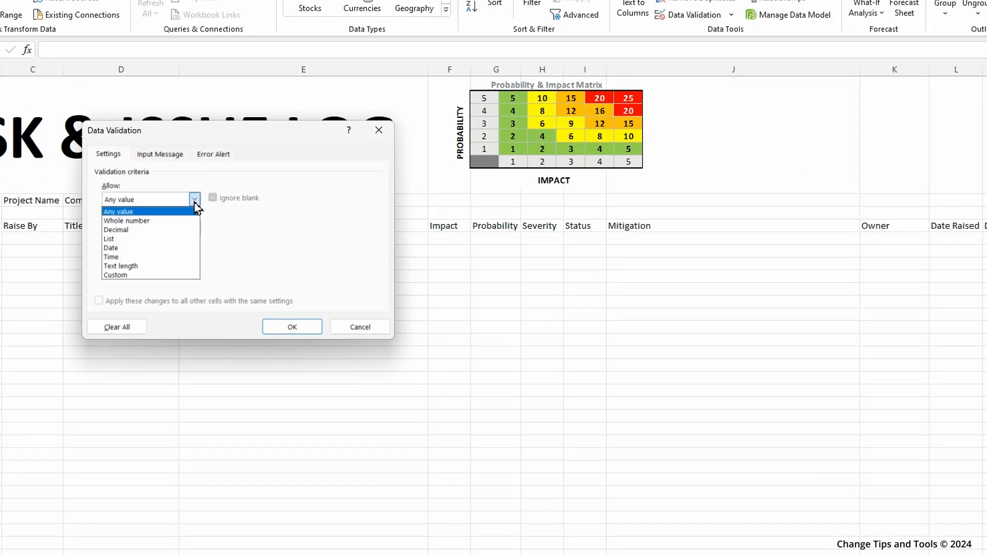
click(132, 238)
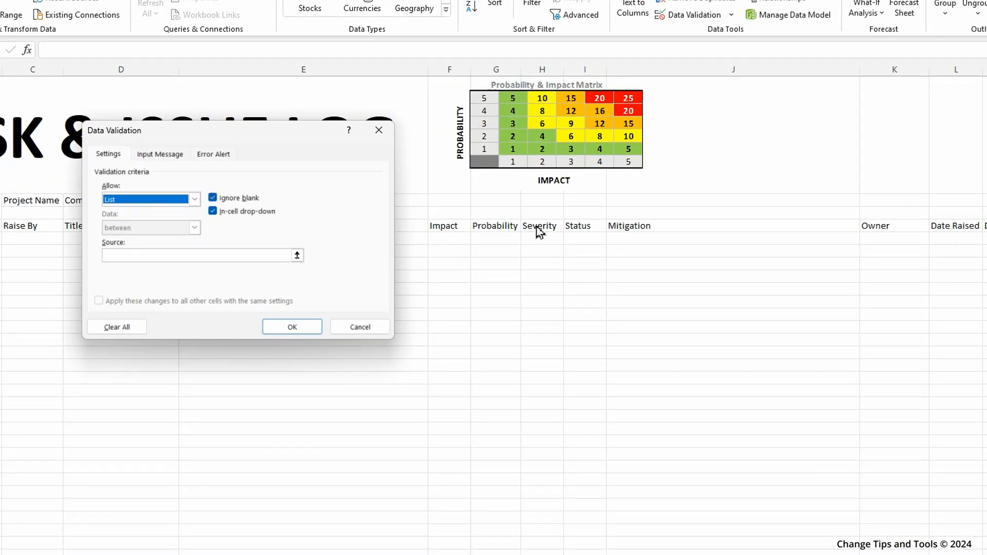
click(297, 256)
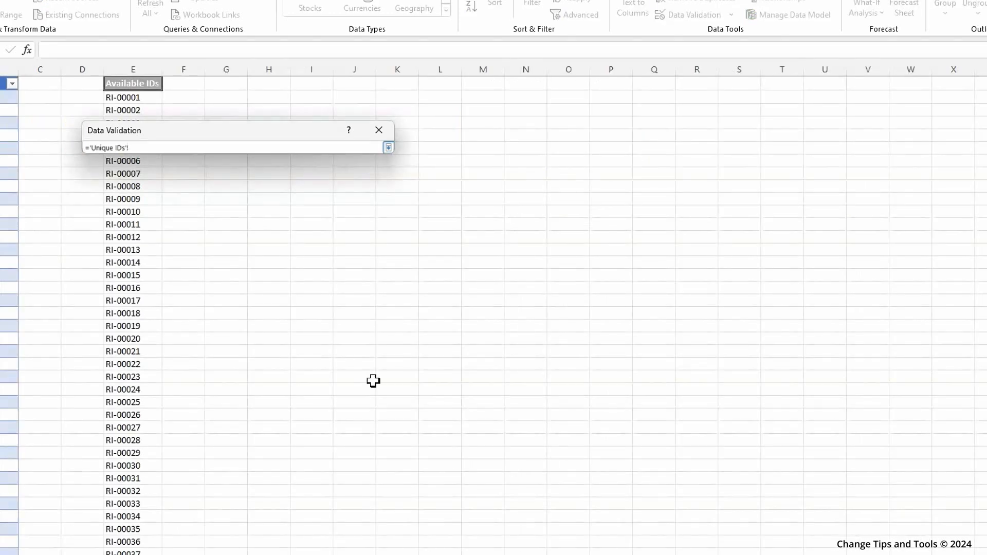
click(119, 100)
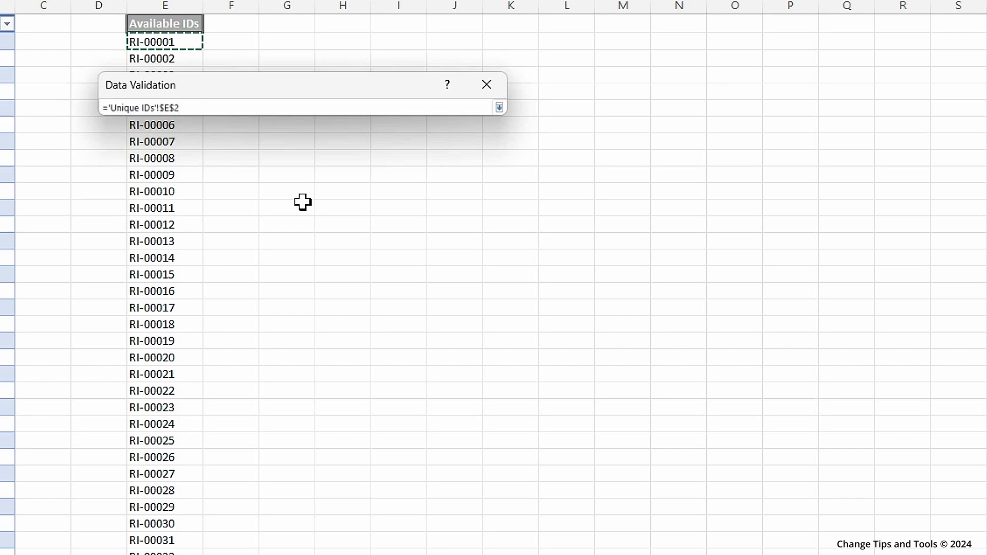
text(#)
click(500, 107)
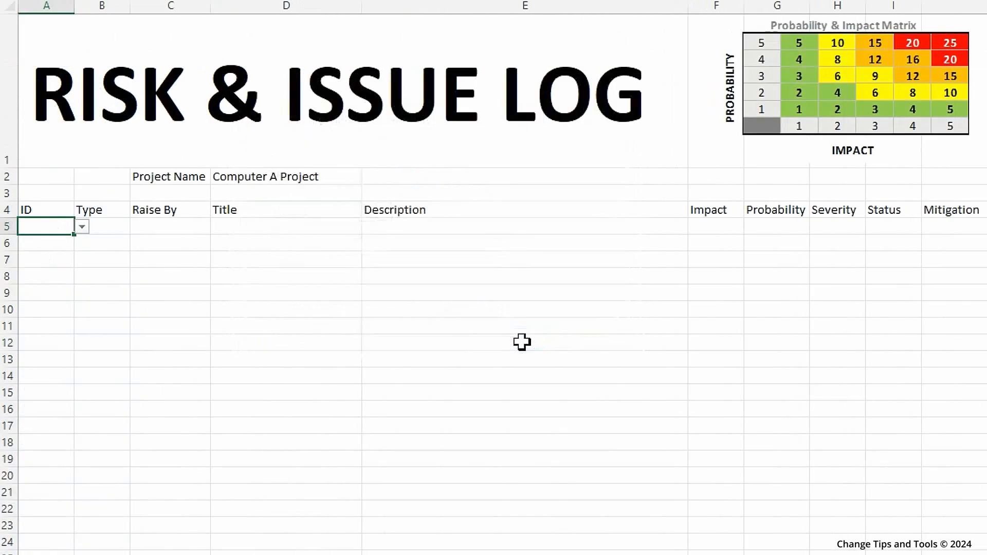
Check the options in A5's ID drop-down without choosing one, and go back to the Unique IDs sheet.
click(83, 227)
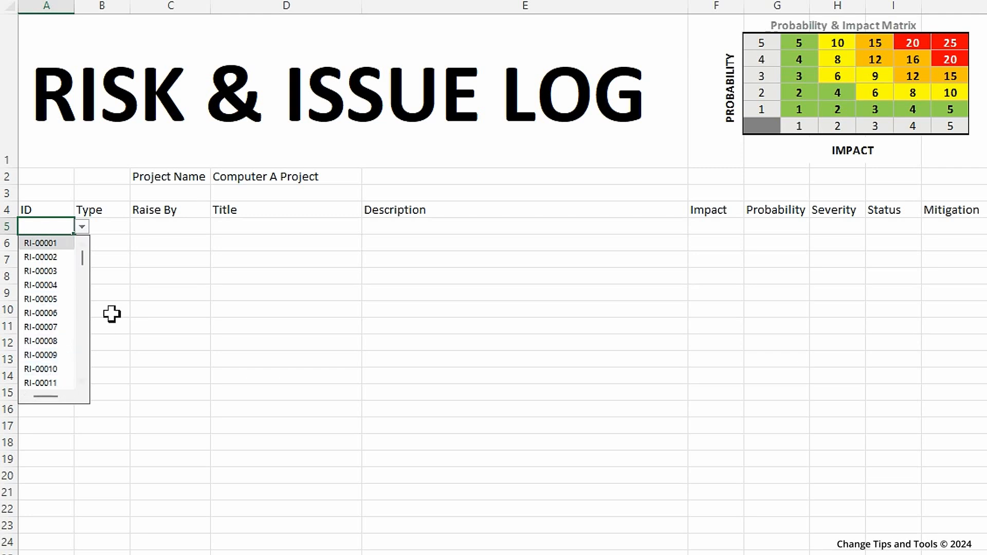
click(119, 224)
click(58, 232)
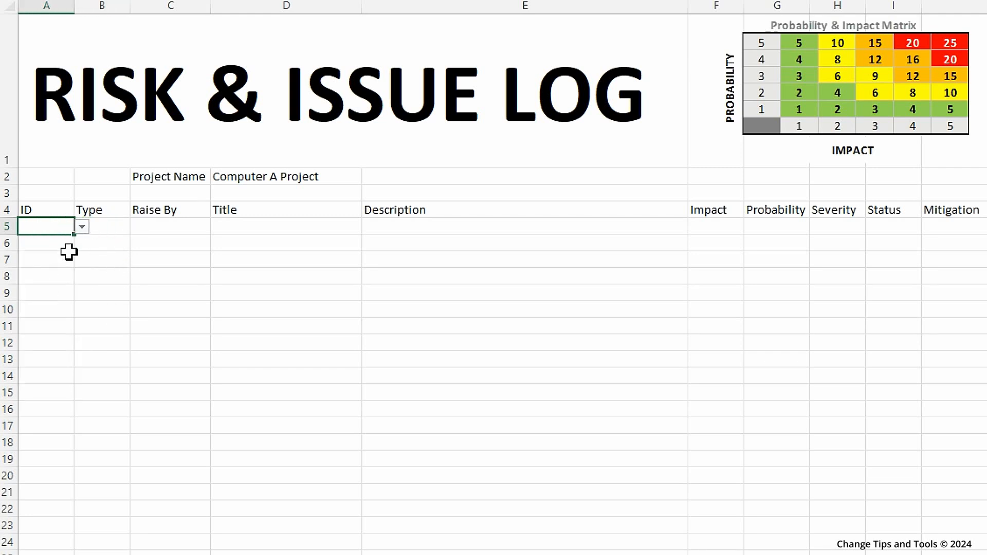
click(82, 227)
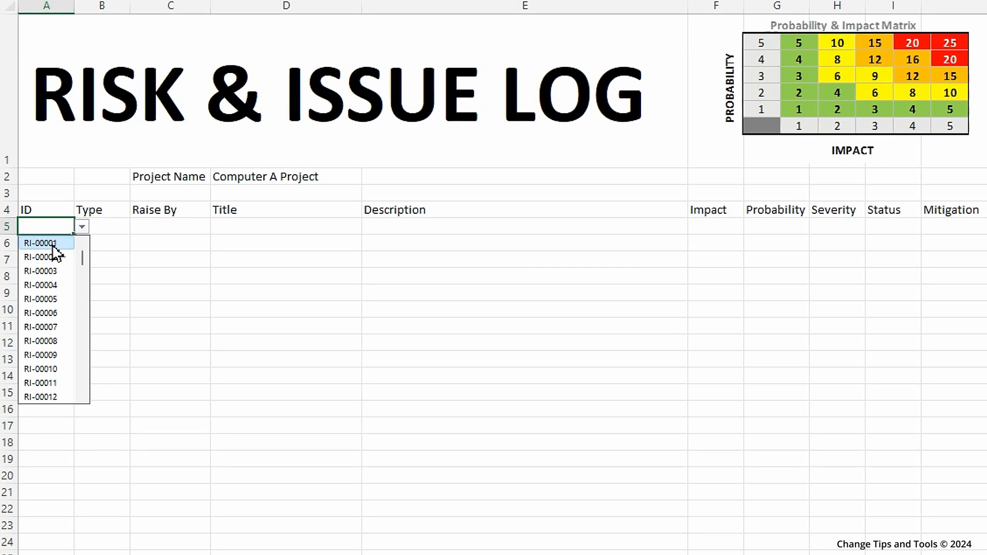
click(125, 229)
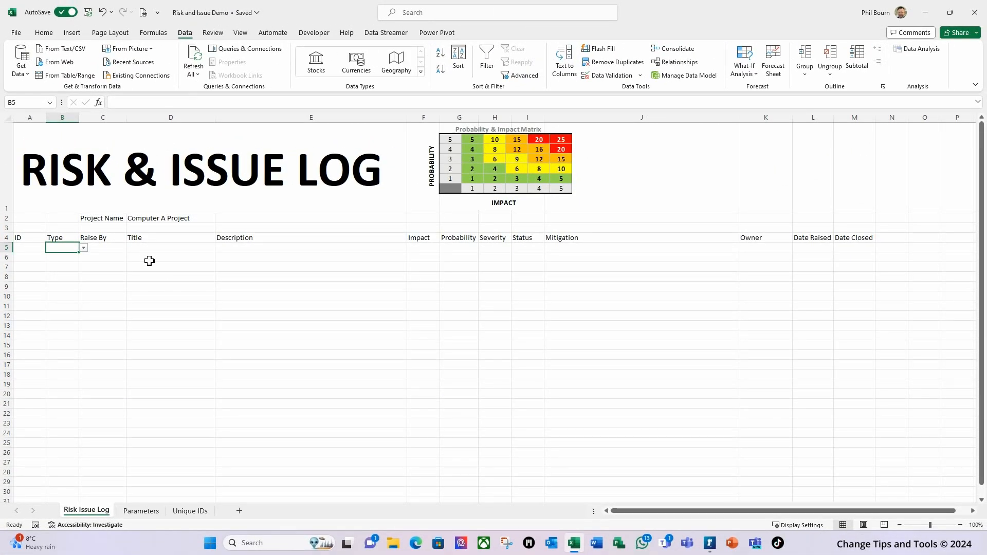
click(162, 251)
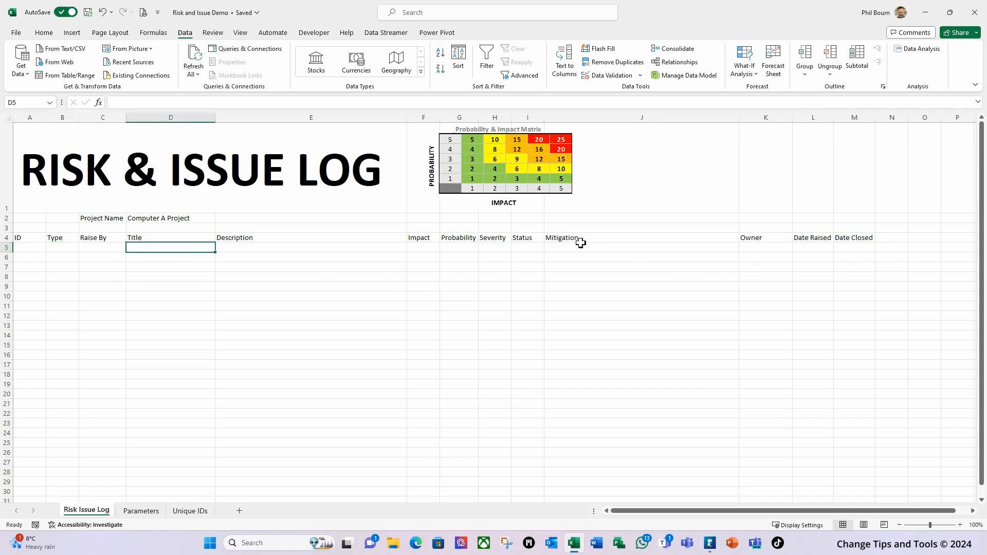
click(193, 511)
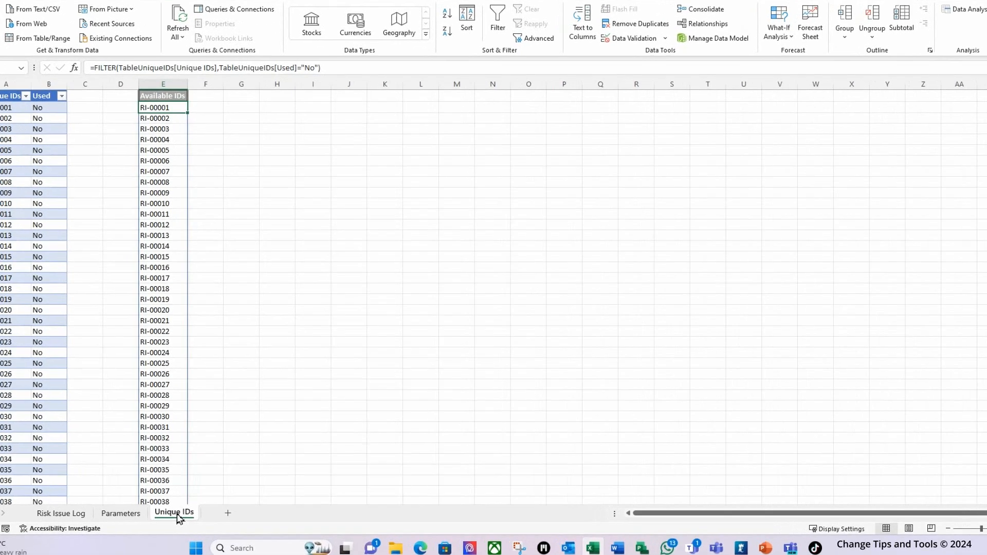
Hide the Unique IDs sheet and go back to the Risk Issue Log sheet.
right_click(193, 512)
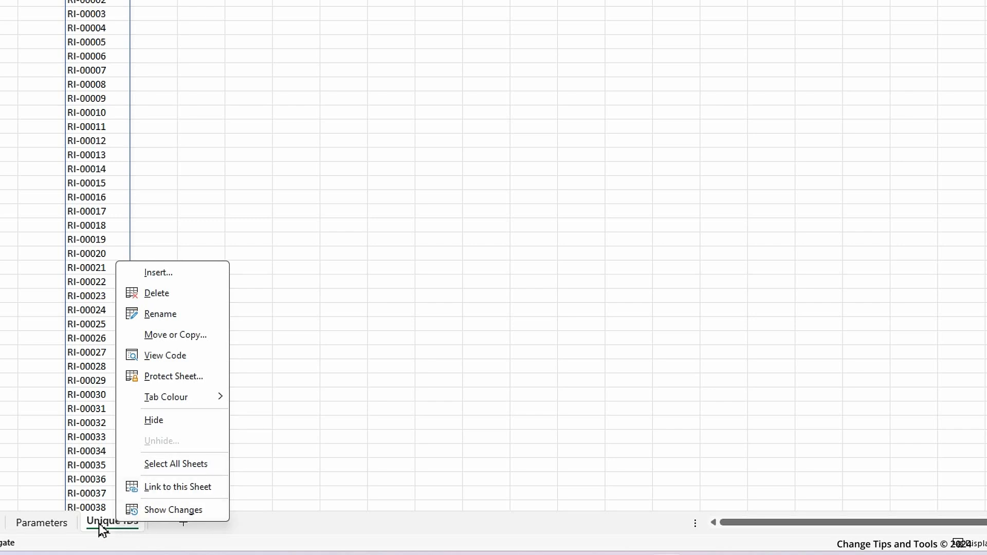
click(162, 423)
click(32, 520)
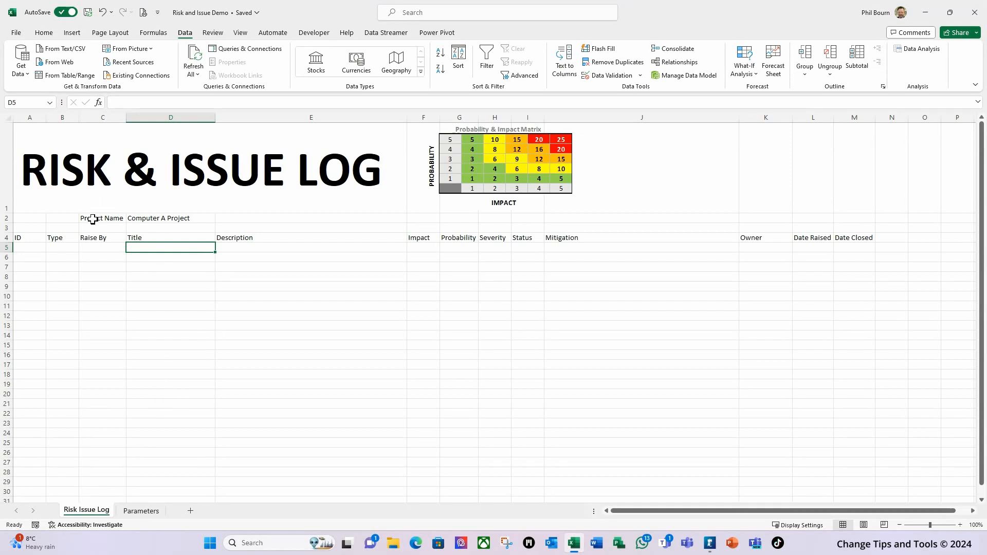
Apply the Check Cell style to the Project Name label in C2 and the Calculation style to its value in D2.
click(93, 220)
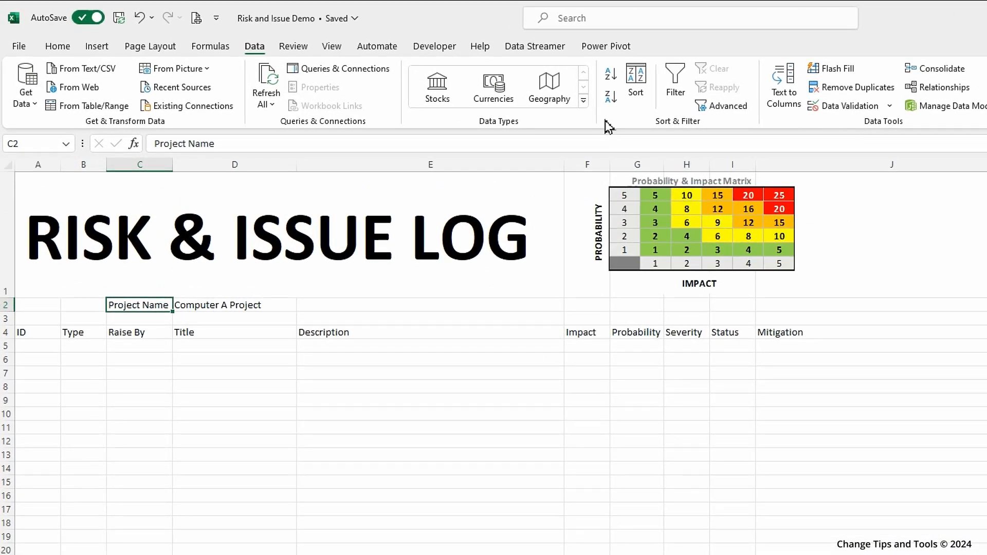
click(58, 47)
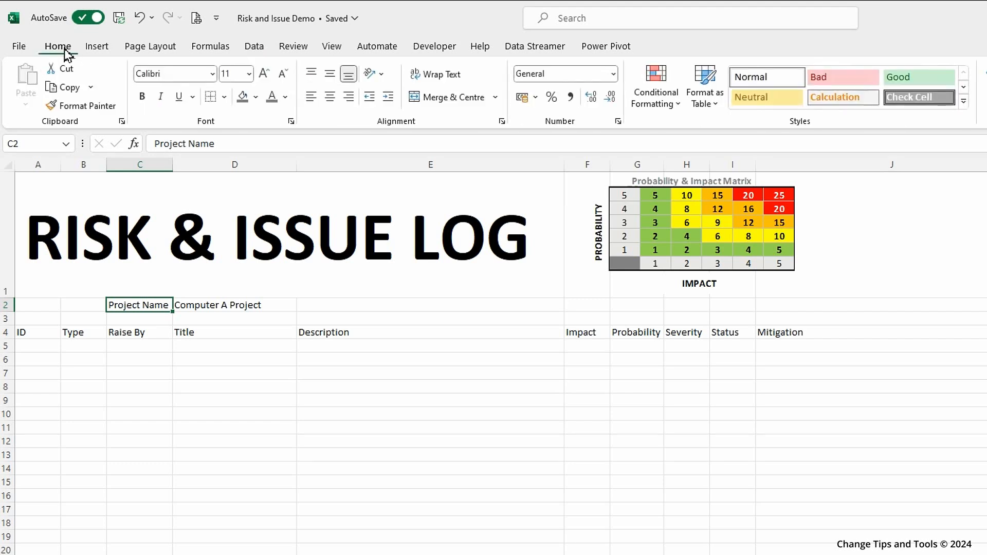
click(936, 97)
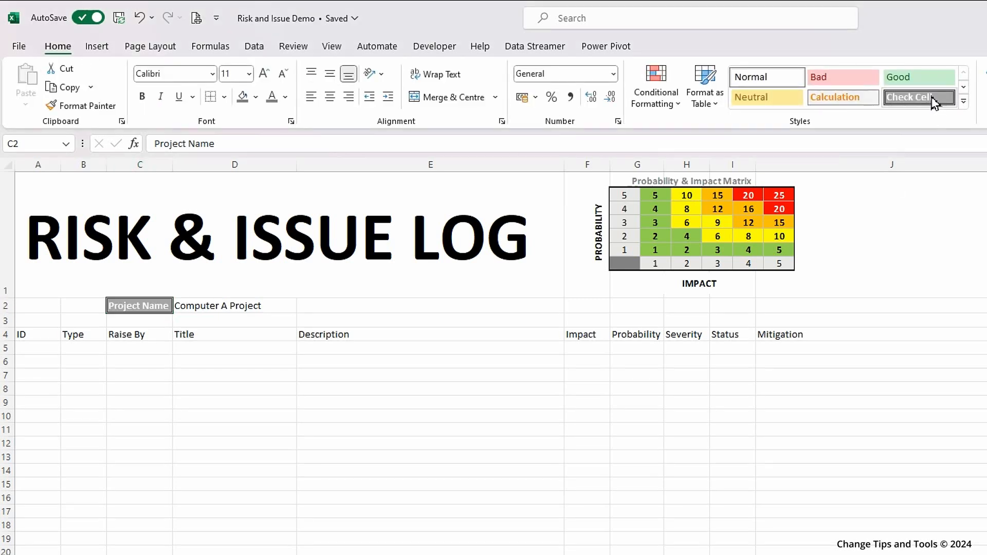
click(230, 307)
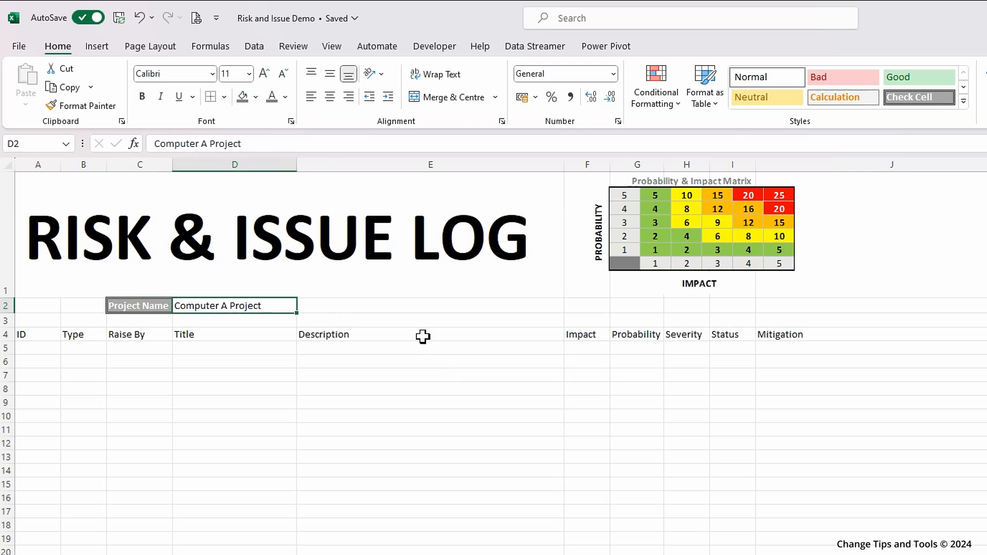
click(829, 100)
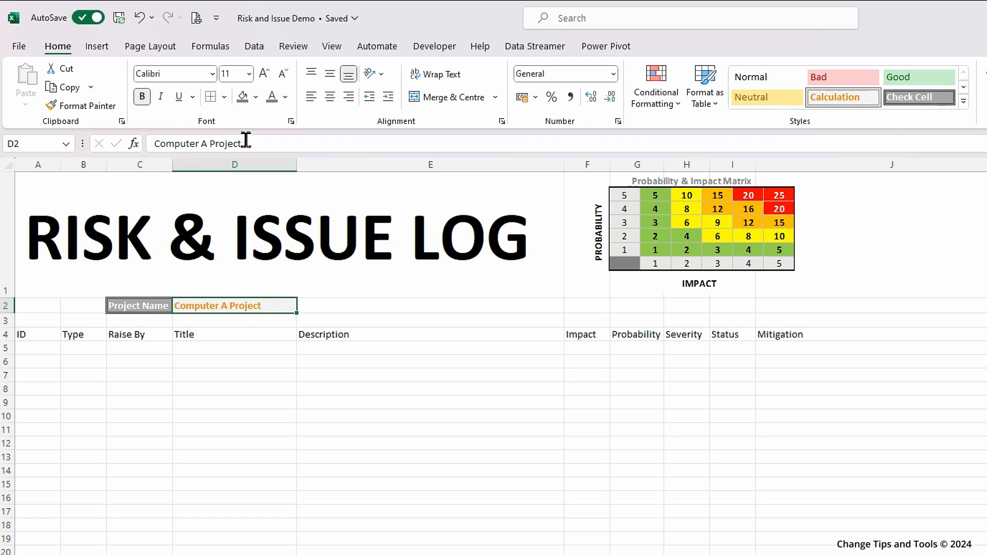
Draw a double-line border around the project name value in D2 to match the label beside it.
click(224, 97)
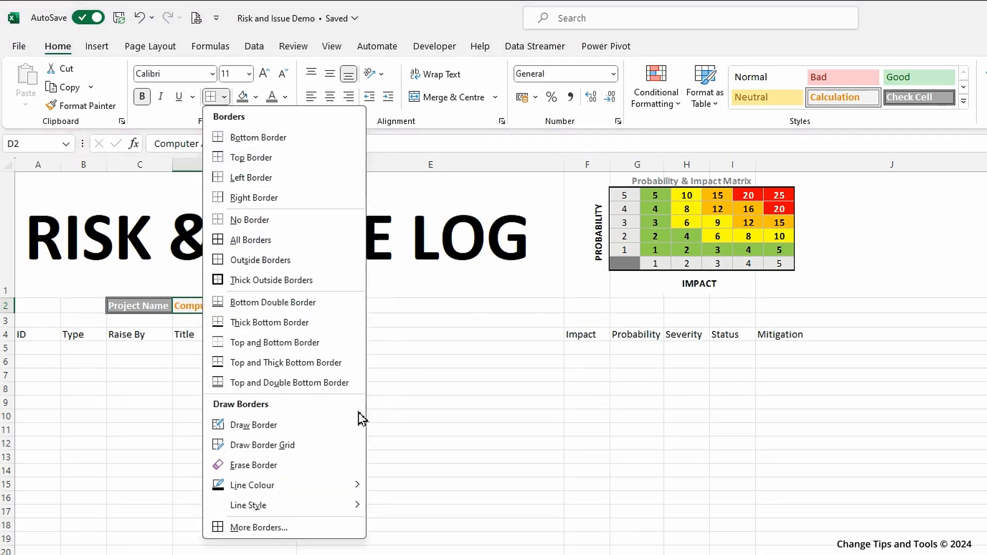
mouse_move(253, 505)
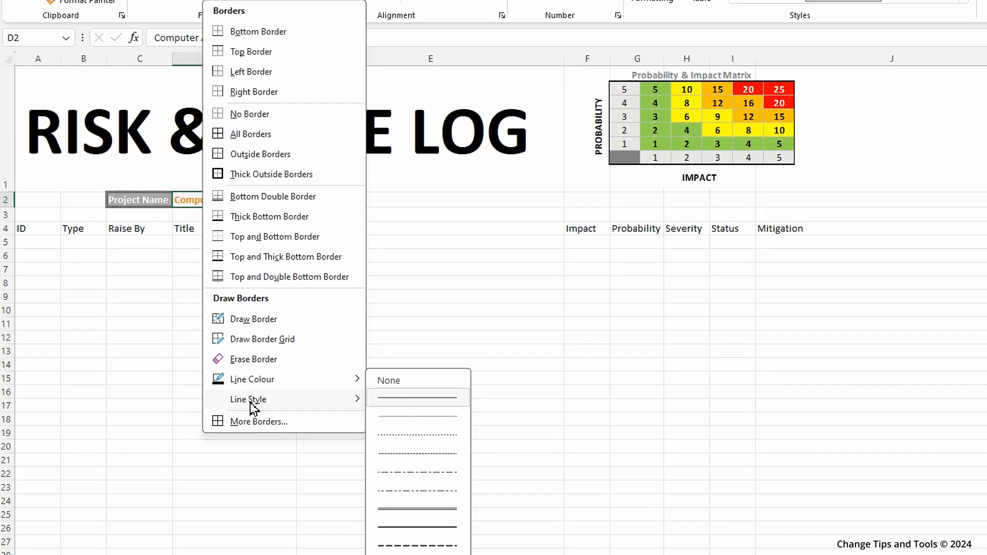
click(424, 509)
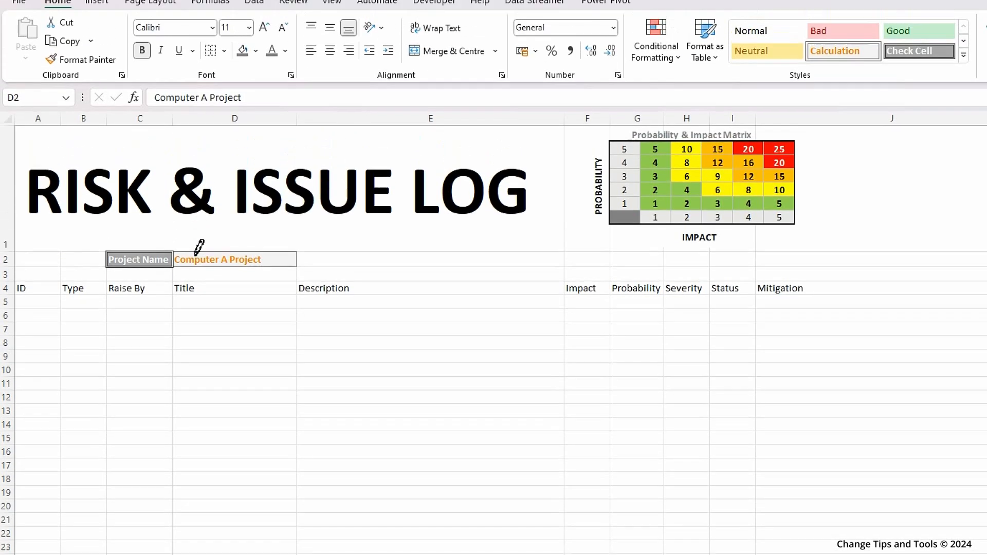
click(225, 192)
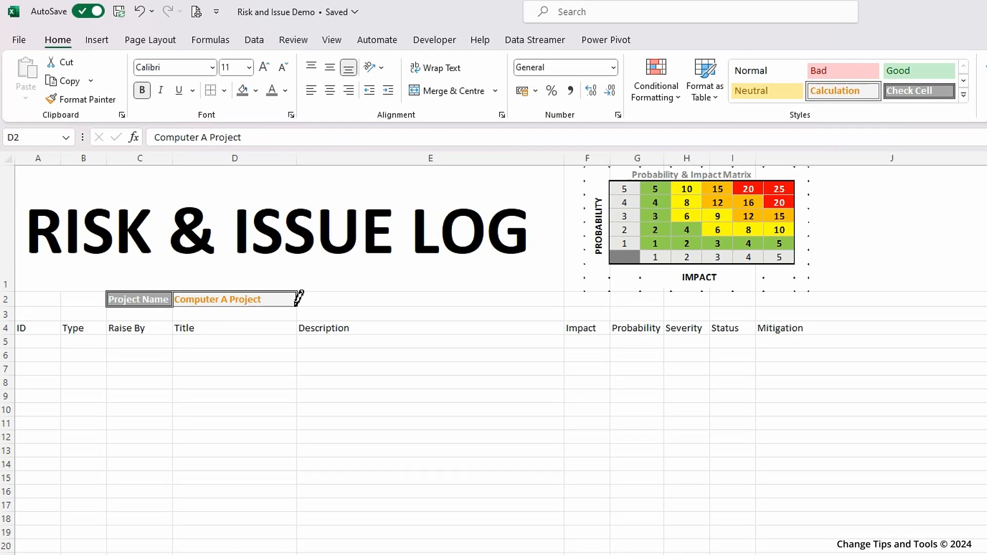
click(278, 309)
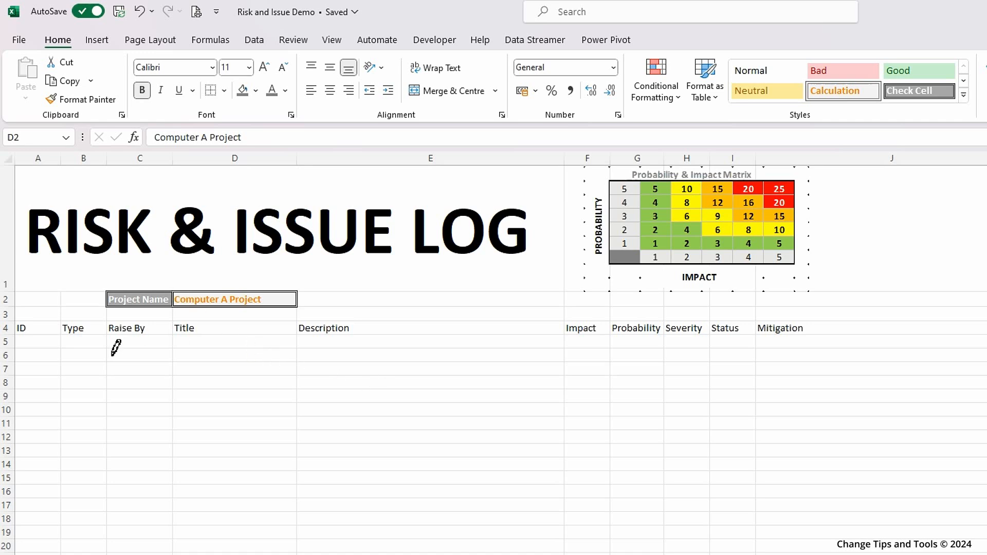
key(Escape)
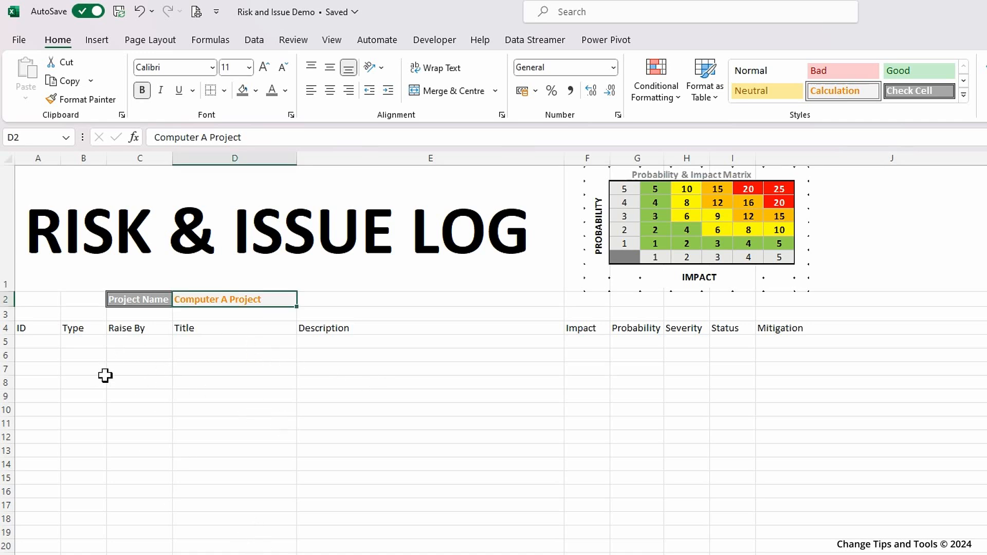
Choose RI-00001 from the ID drop-down in A5 as sample data.
click(30, 342)
click(67, 342)
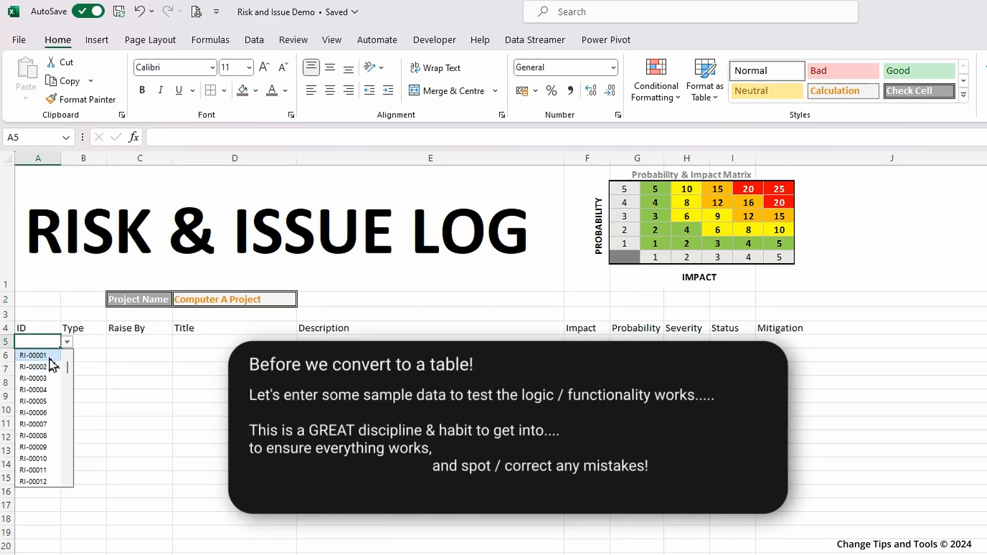
click(54, 355)
Check the drop-down options in Type cell B5 and whether Status cell I5 has a drop-down.
click(84, 345)
click(113, 343)
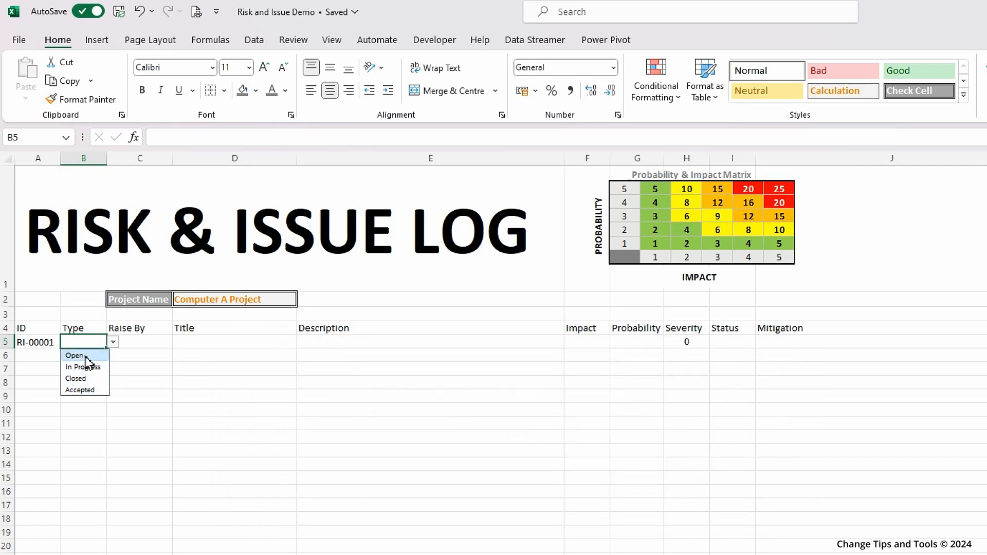
click(168, 354)
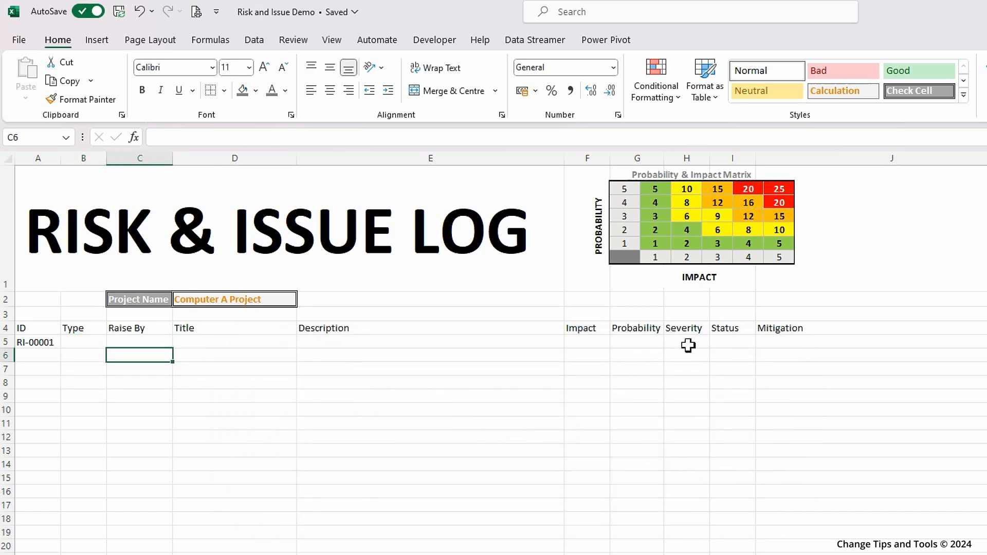
click(730, 345)
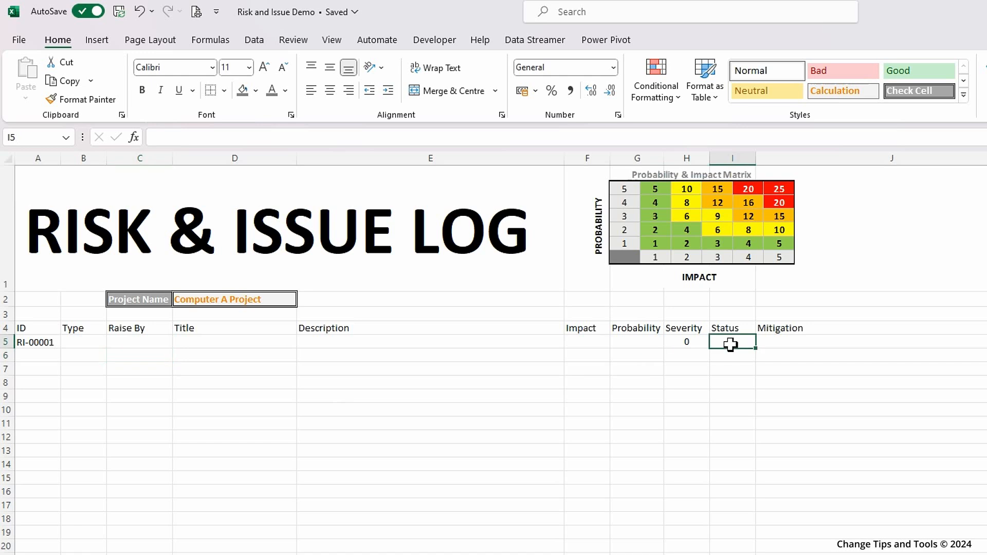
click(778, 342)
click(743, 342)
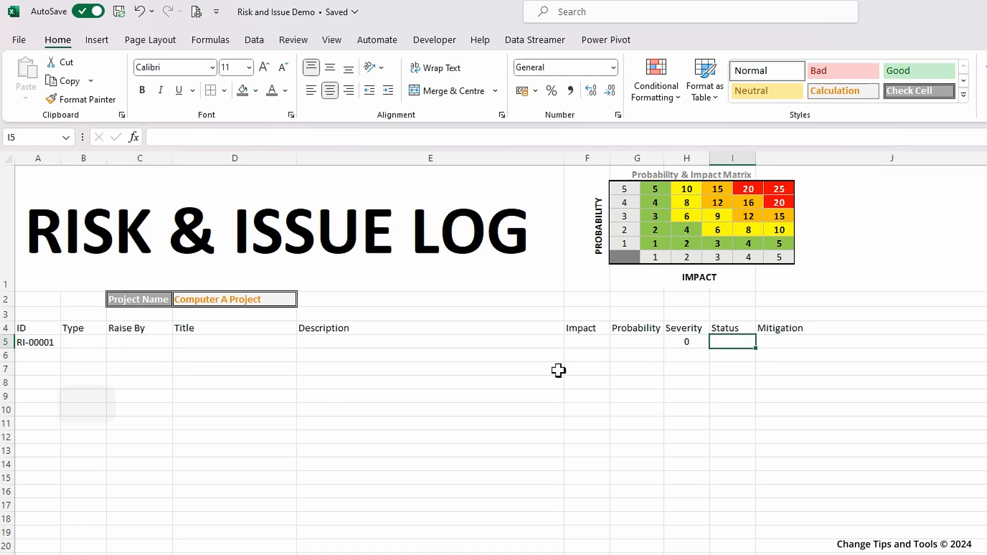
Copy Type cell B5 with its drop-down validation into Status cell I5.
key(ctrl+c)
click(85, 342)
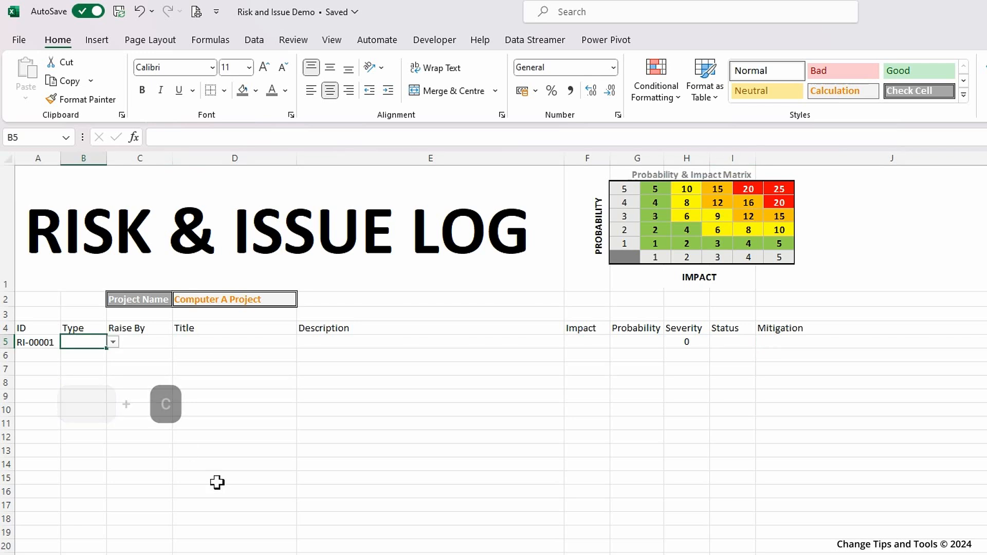
key(ctrl+c)
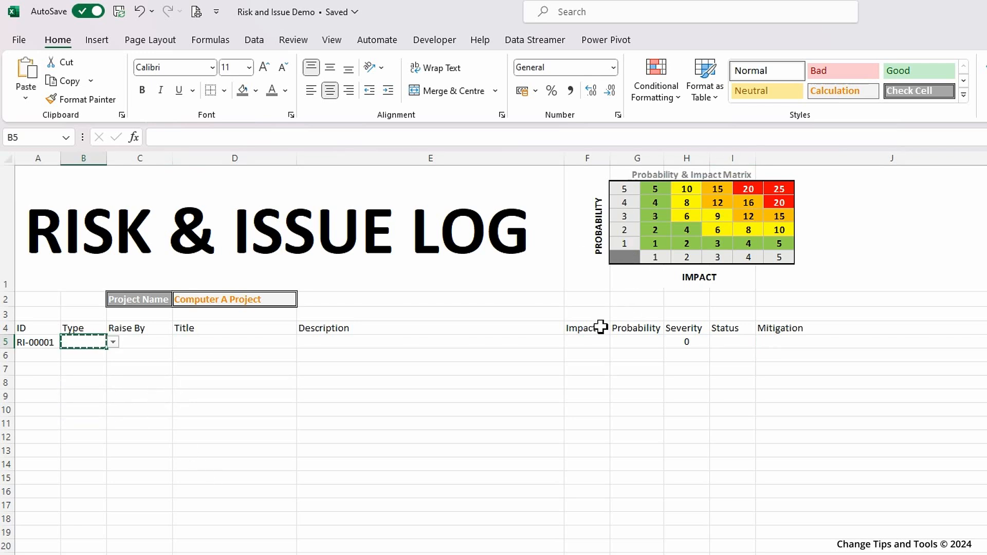
click(733, 341)
key(ctrl+v)
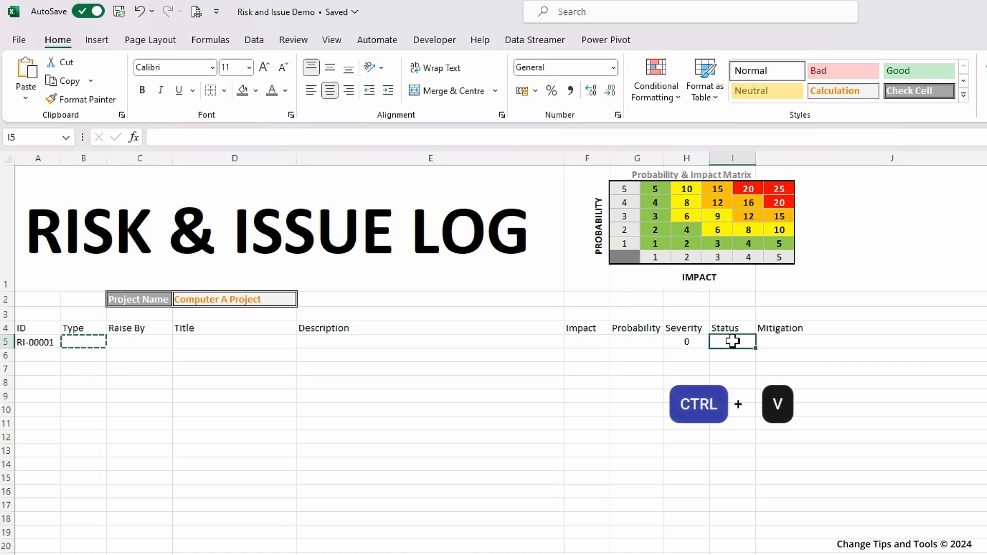
Check the drop-down options in Status cell I5, and the drop-downs on the Impact, Probability and Type cells in row 5.
click(762, 343)
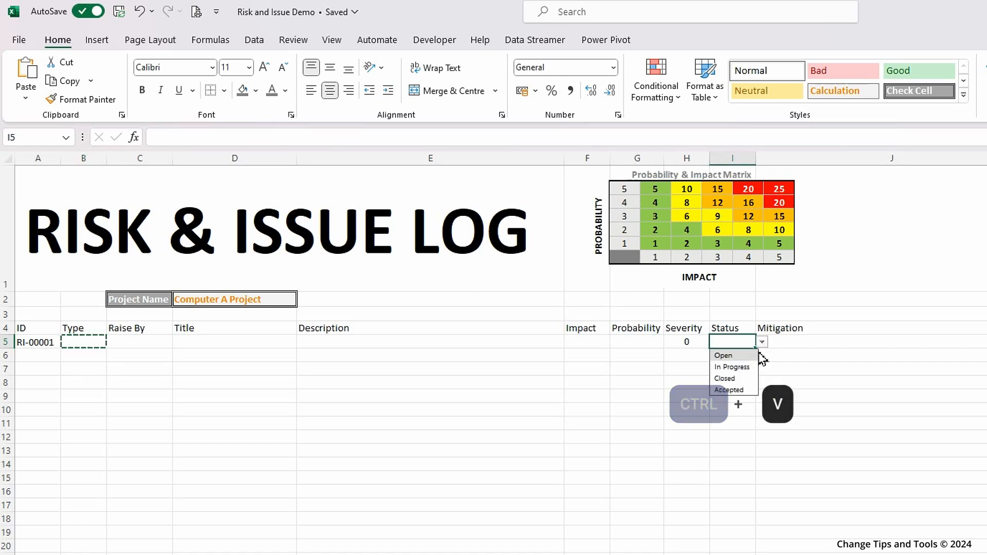
click(761, 358)
click(588, 339)
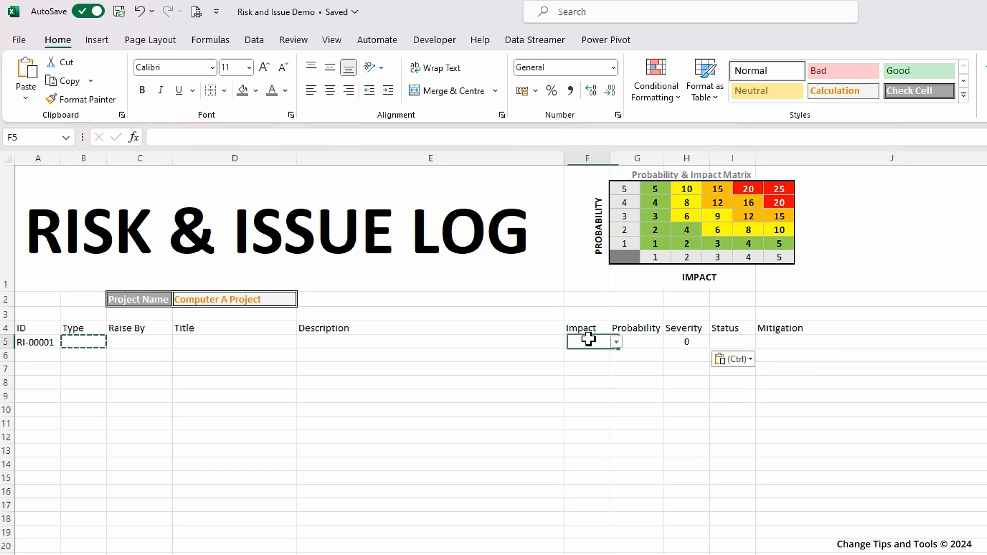
click(637, 342)
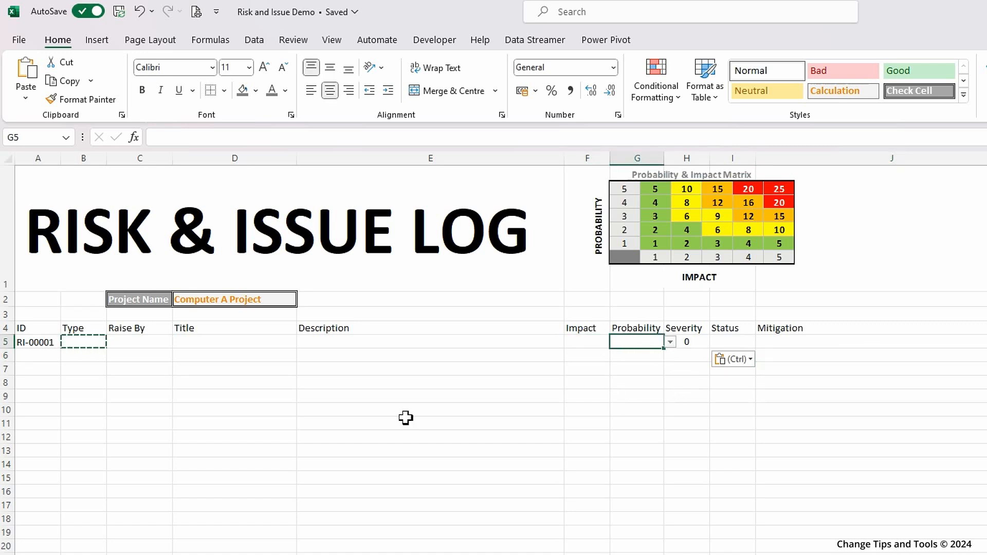
click(82, 342)
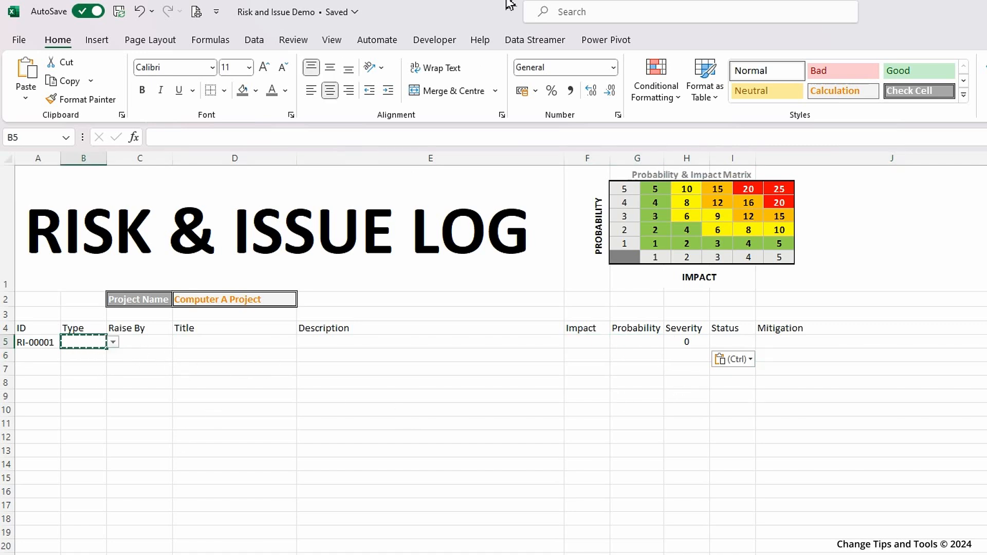
Enter the helper formula =TableTypes[Types] in B8 to get the reference to the Types column.
click(82, 382)
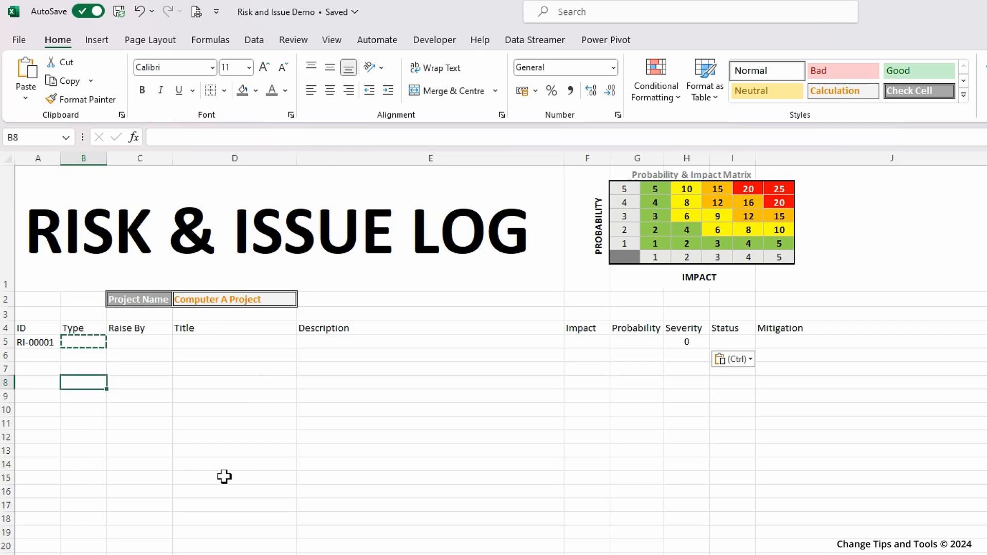
text(=tab)
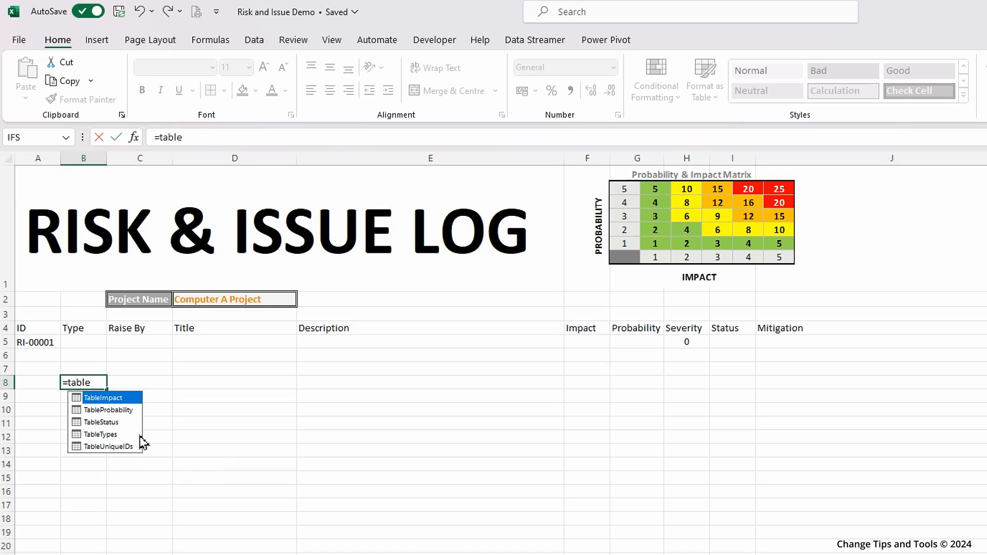
text(le)
double_click(101, 434)
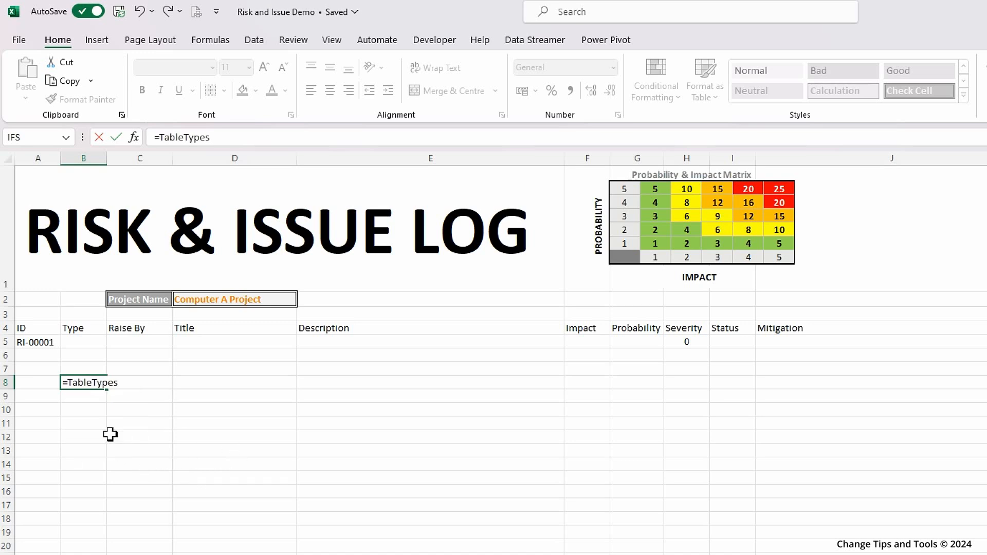
text([)
double_click(154, 411)
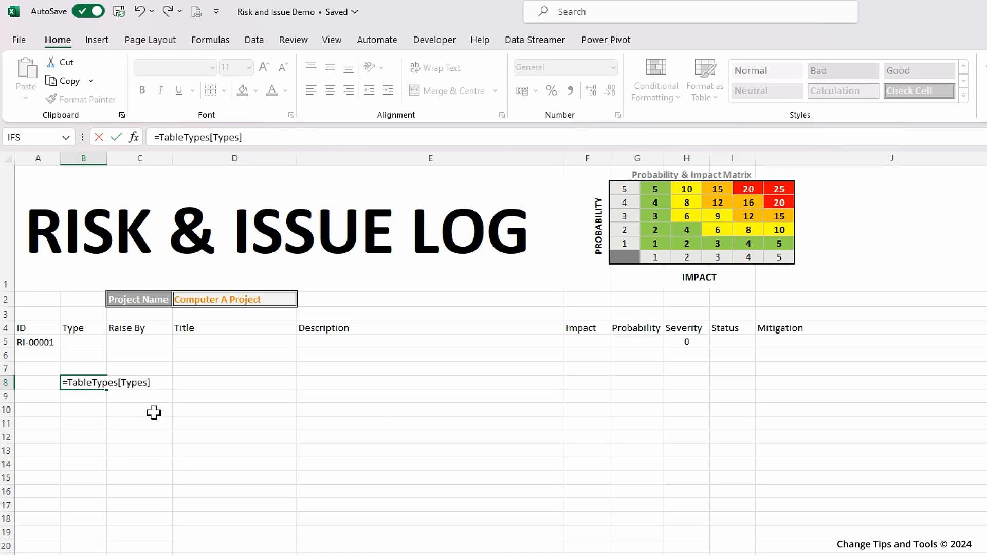
text(])
key(Return)
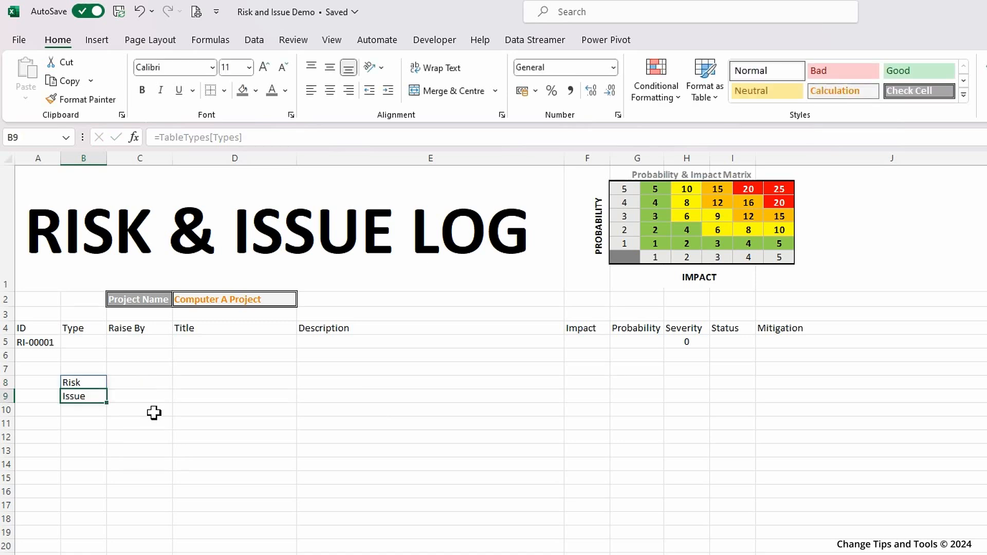
Copy the TableTypes[Types] reference from B8's formula, then clear B8 and return to Type cell B5.
click(98, 382)
drag(253, 137, 166, 137)
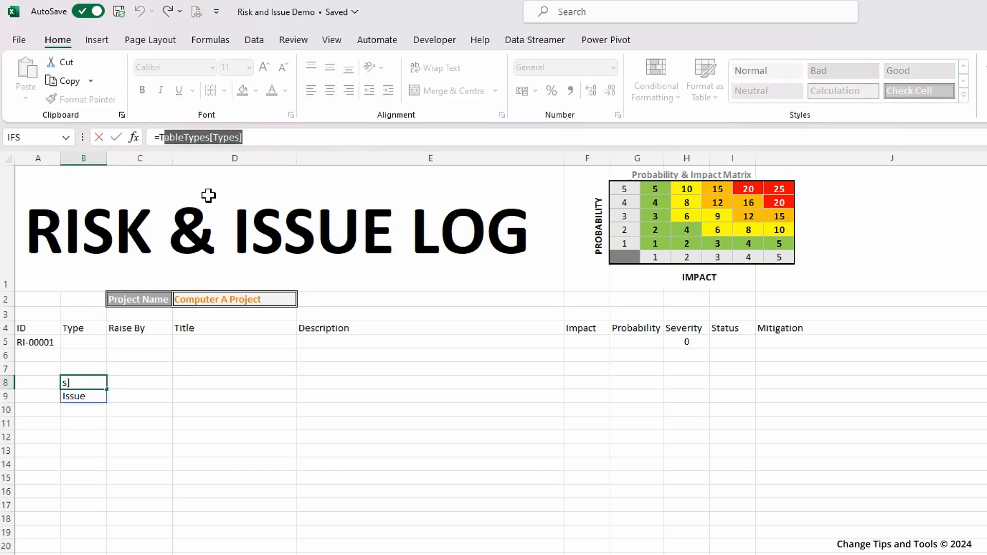
key(shift+Left)
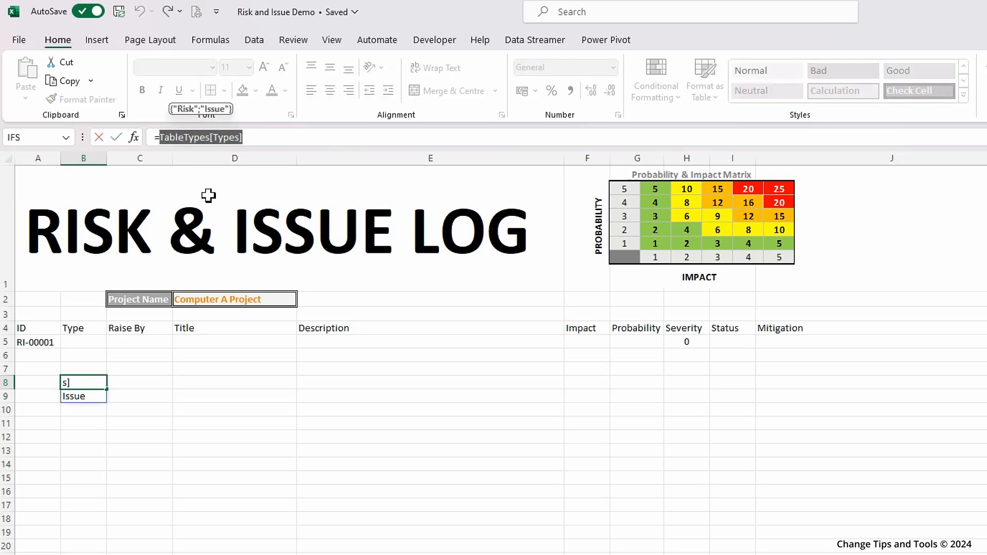
key(Escape)
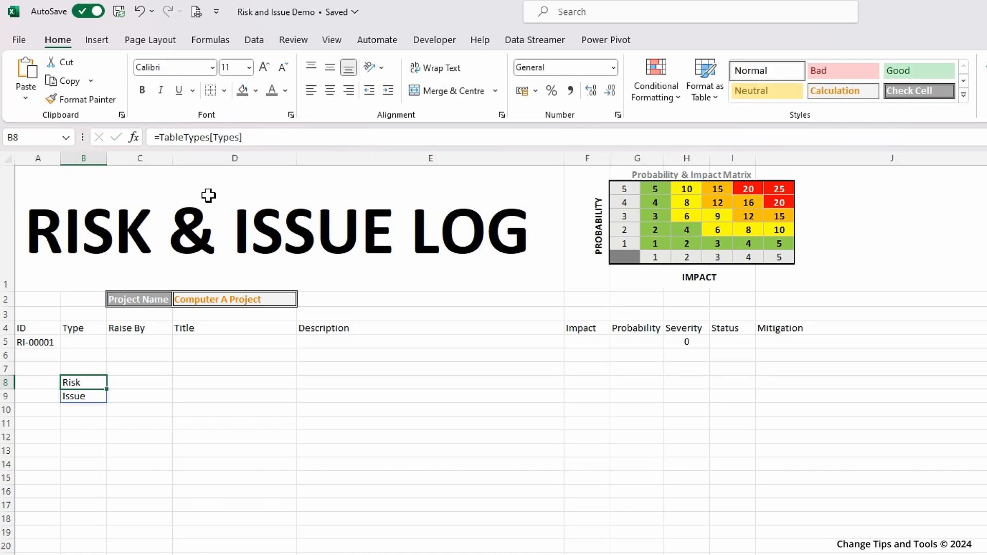
key(Delete)
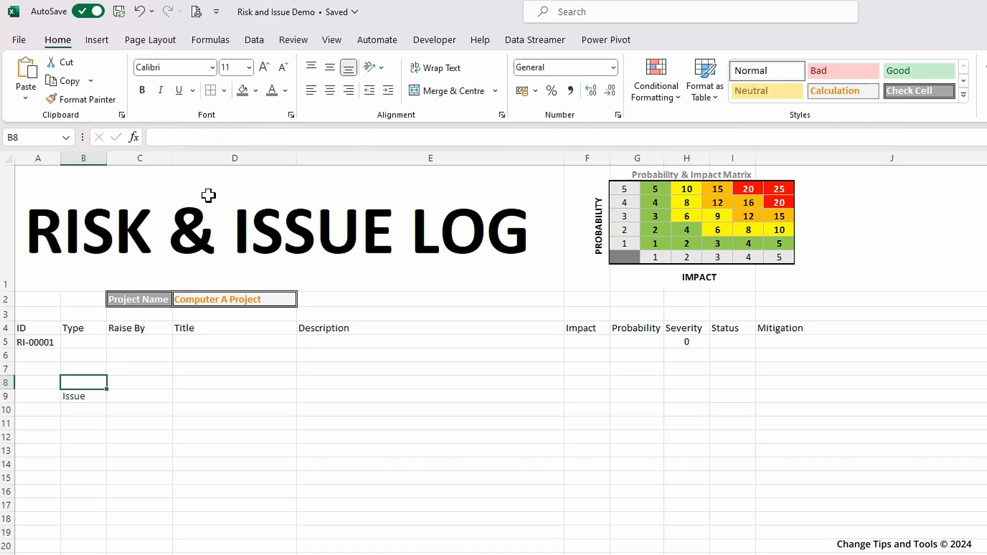
click(89, 342)
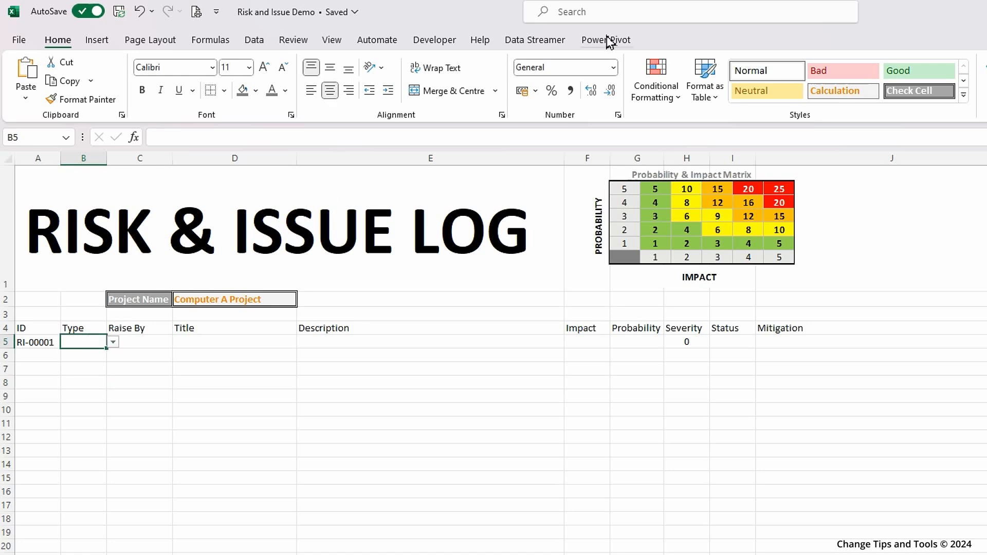
Change the data validation list source of Type cell B5 to =INDIRECT("TableTypes[Types]").
click(254, 41)
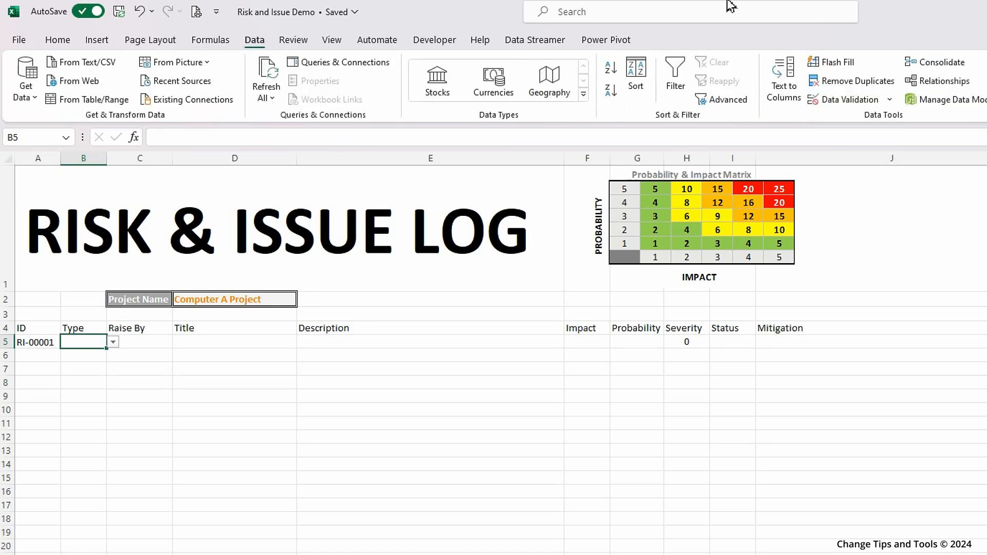
click(889, 101)
click(891, 120)
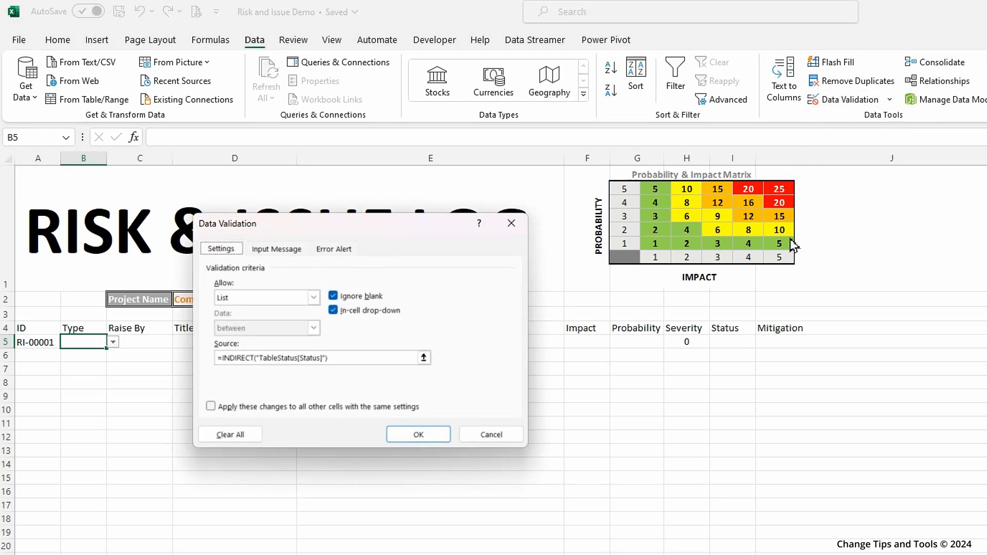
click(328, 358)
drag(324, 362, 259, 363)
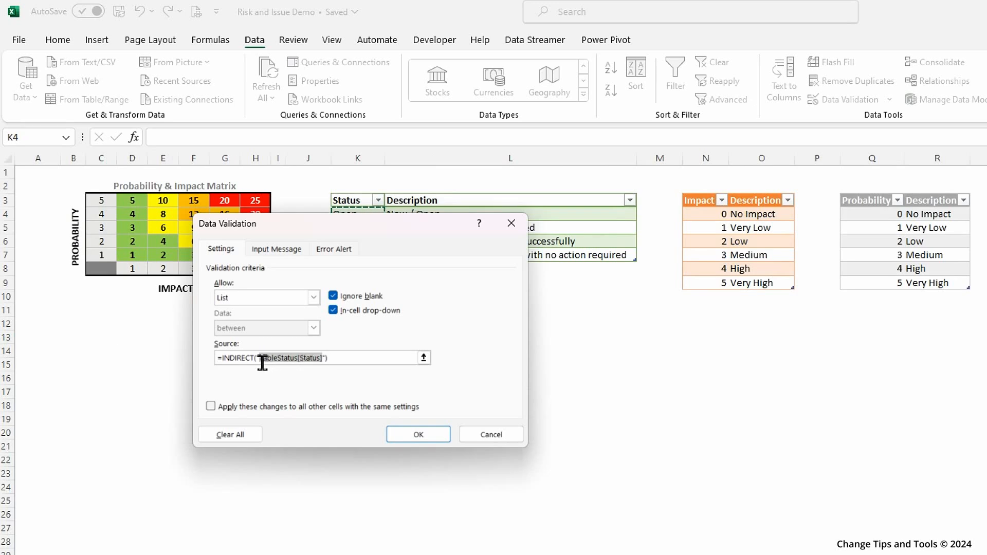
text(TableTypes[Types])
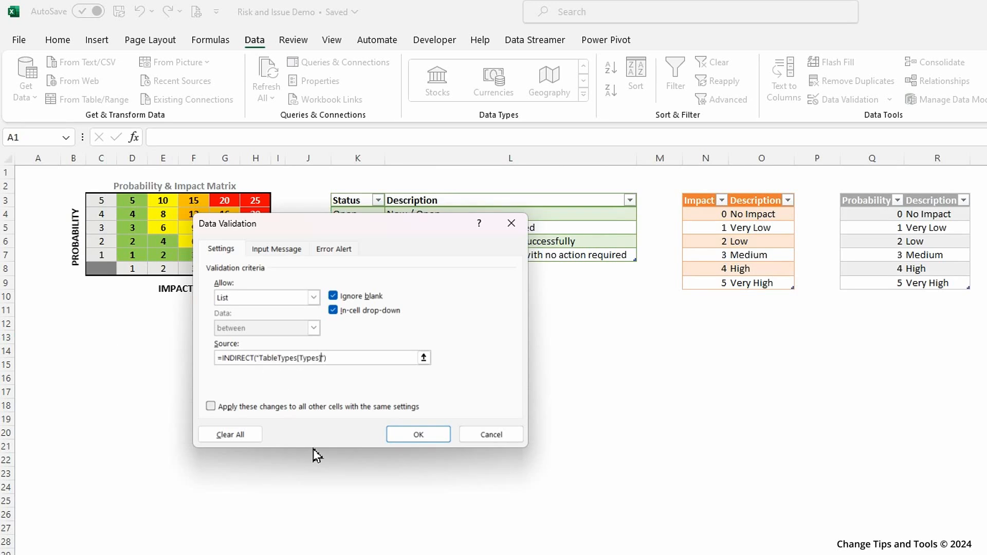
click(409, 436)
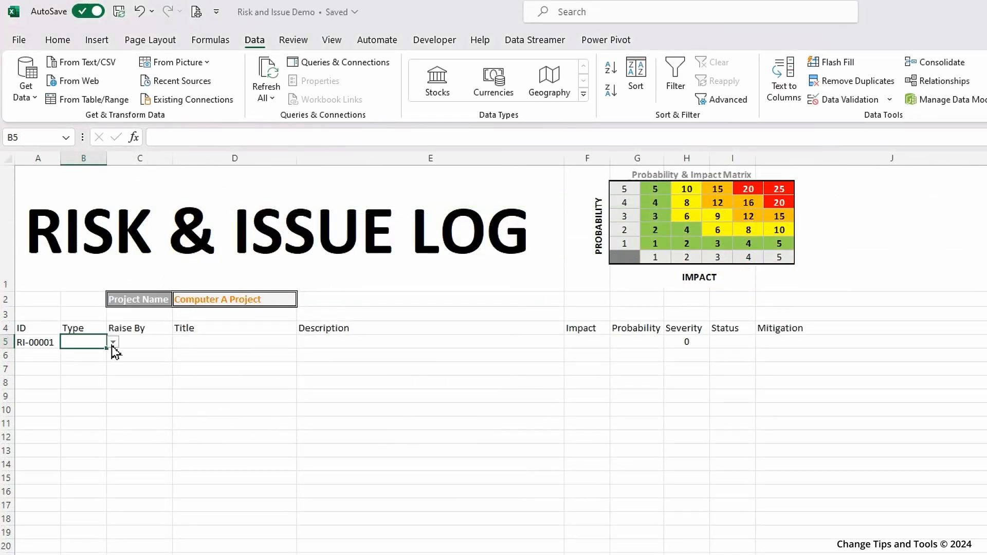
Choose Risk as the Type in B5 from its validation list.
click(113, 343)
click(82, 356)
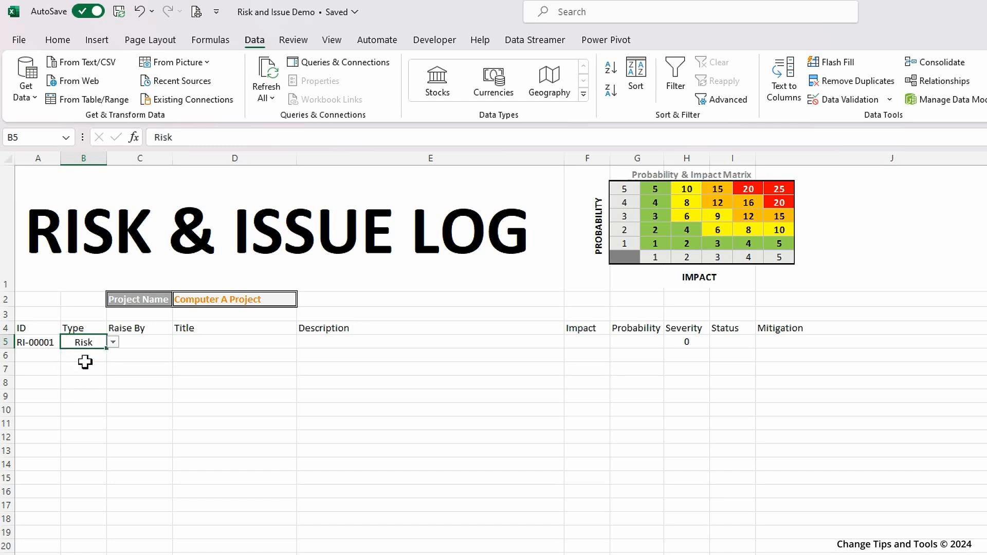
key(Tab)
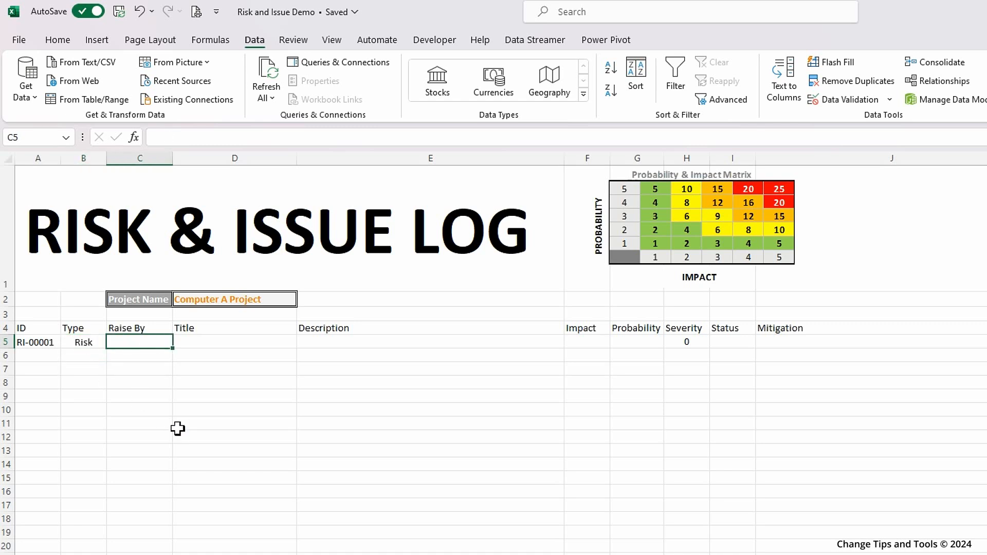
Enter the raiser's full name under Raise By in C5 and the title "Risk example" in D5.
text(Jane Smith)
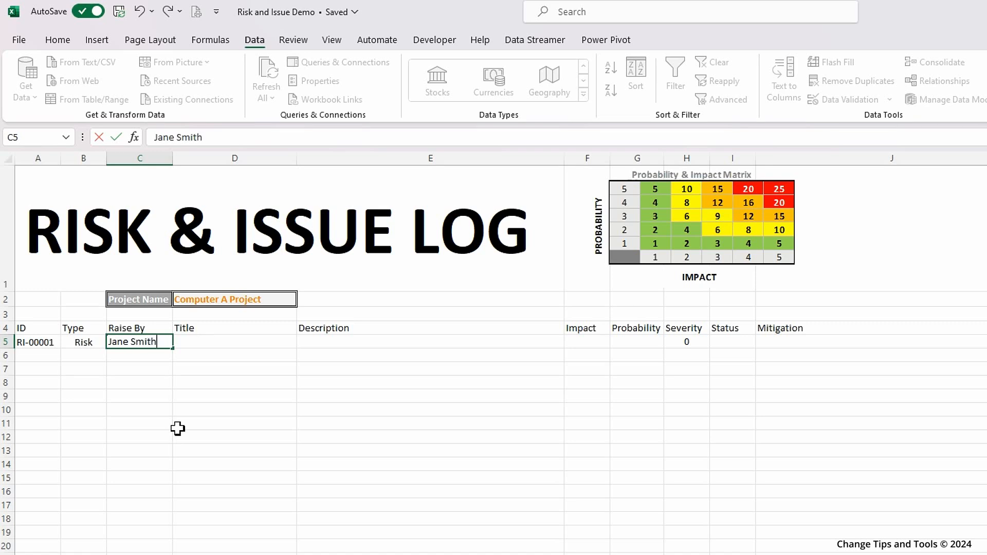
key(Tab)
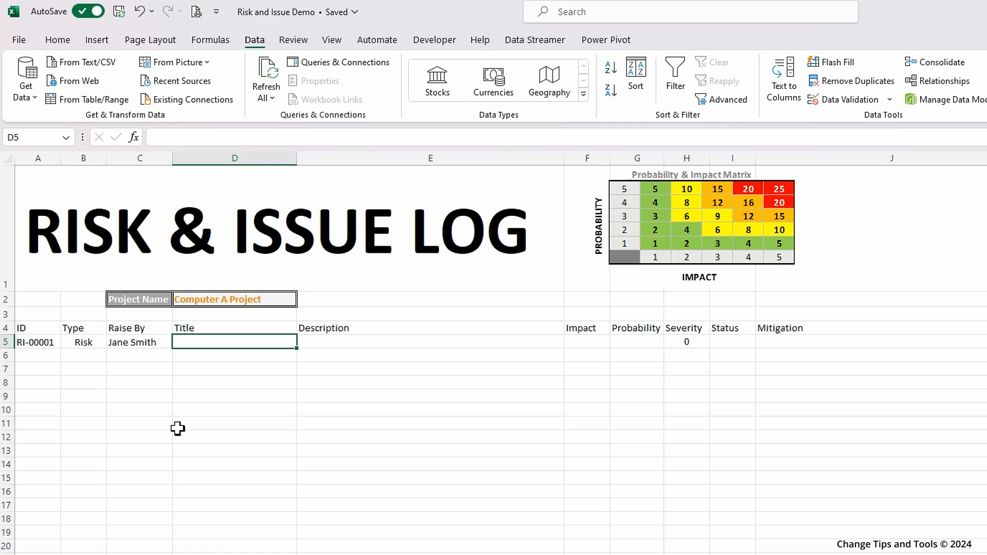
text(Ris)
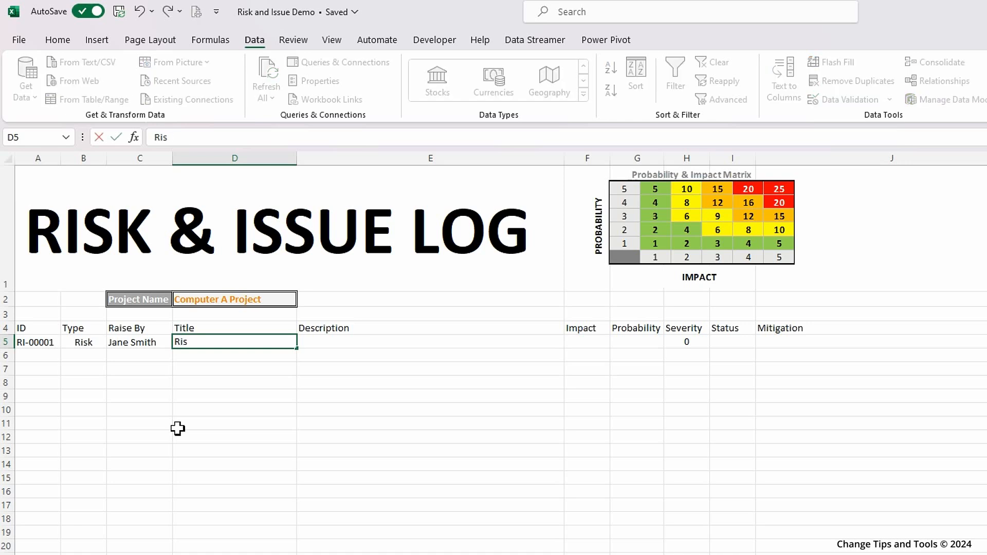
text(k example)
key(Tab)
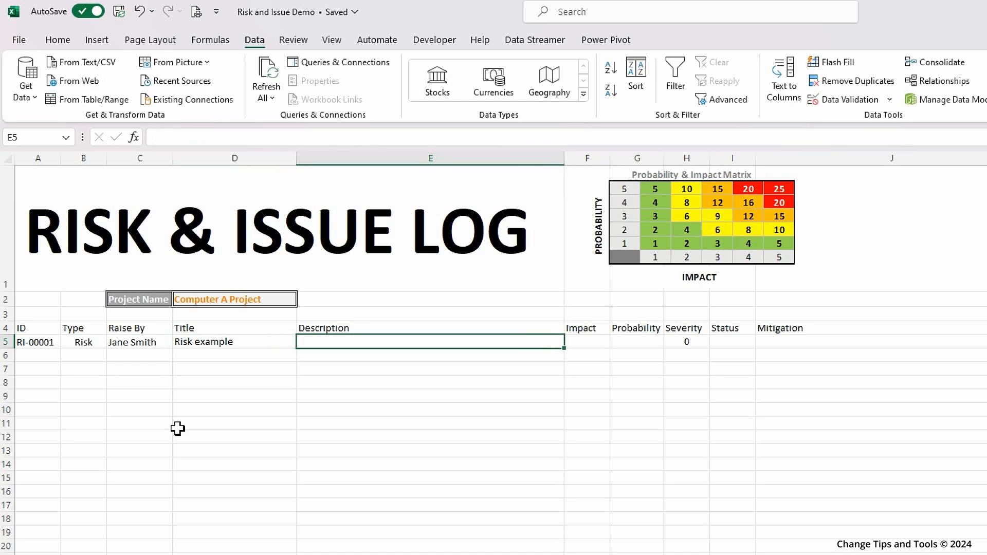
Enter the description "If this risk happens in the future then it will have a material impact on the project." in E5.
text(If this risk)
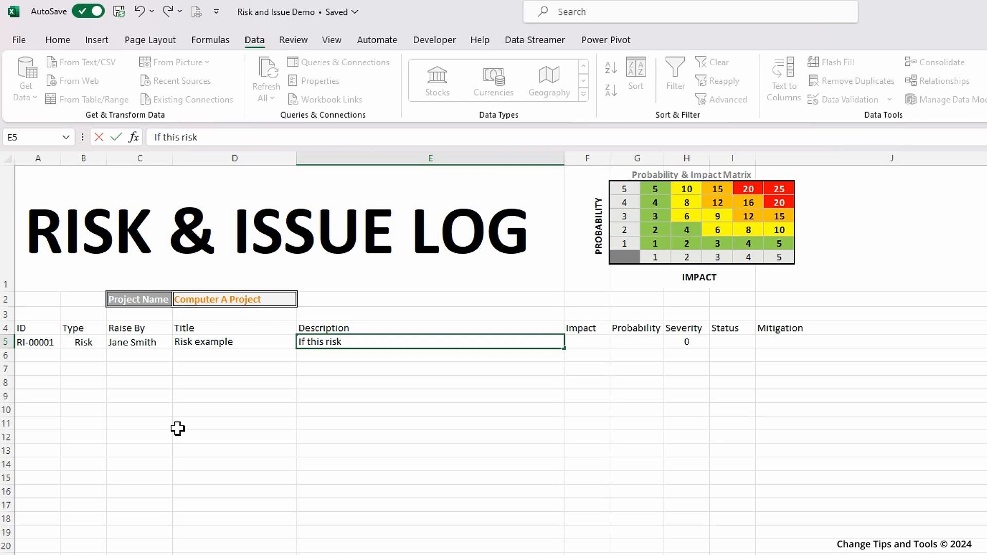
text( happens )
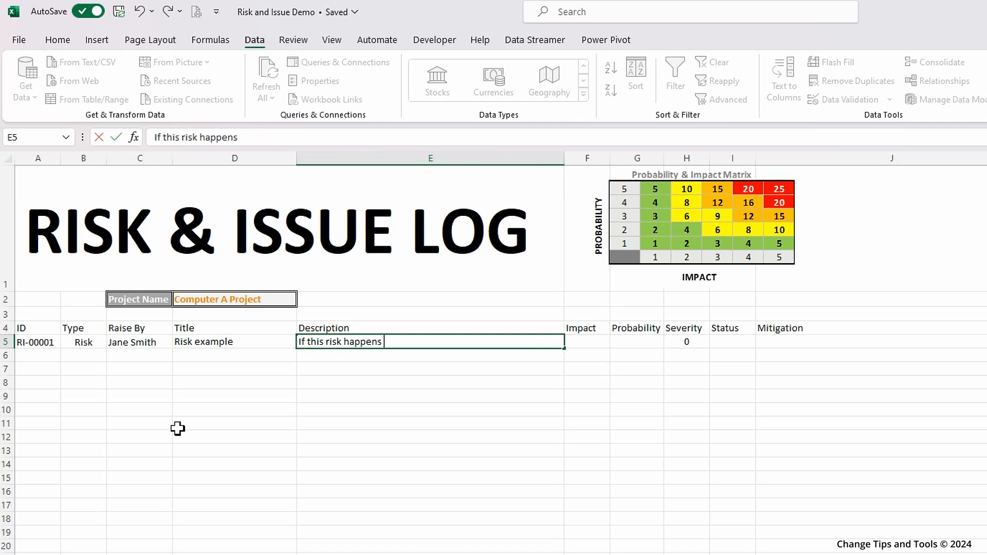
text(in the future then it will)
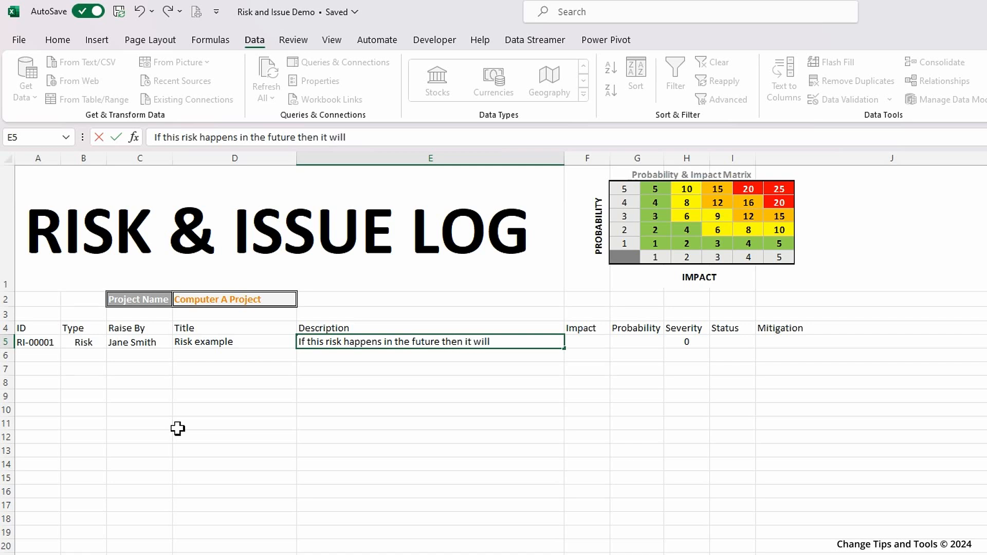
text( have a material impact on the project.)
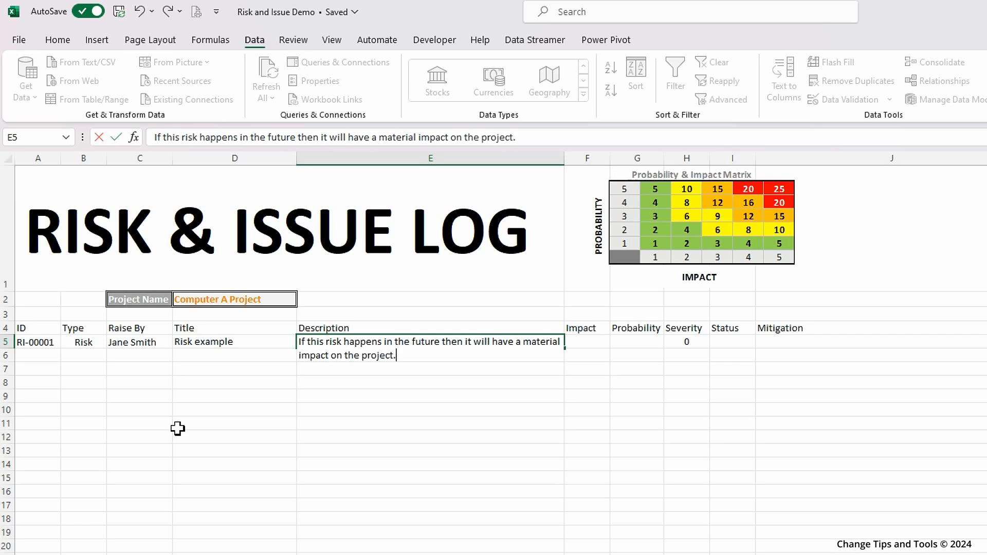
key(Tab)
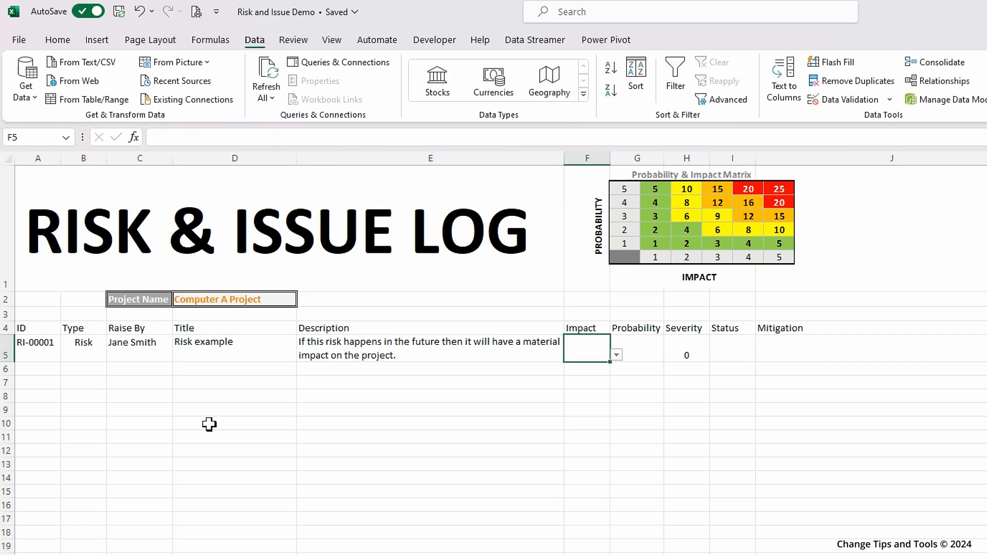
Set the Impact in F5 to 4 and the Probability in G5 to 2.
click(617, 355)
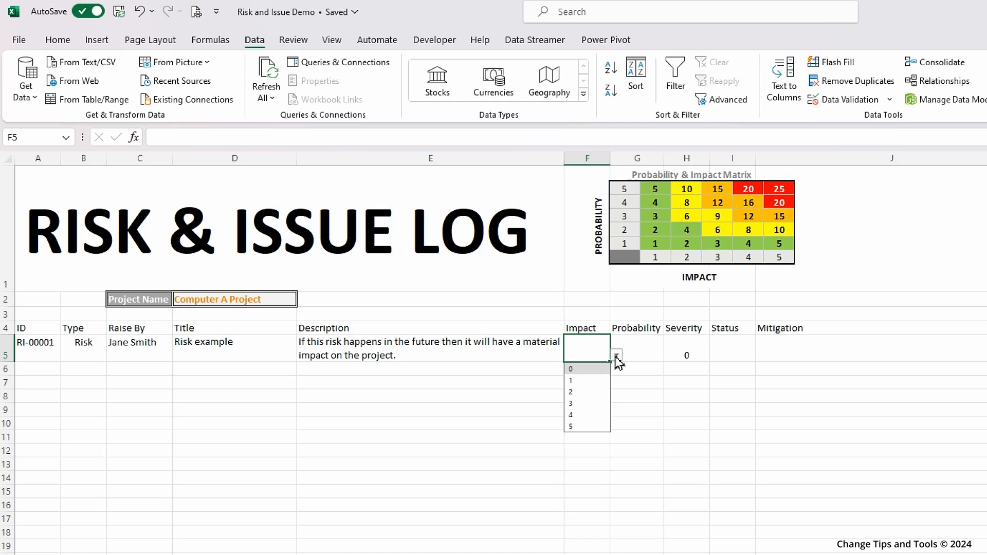
click(585, 410)
click(644, 357)
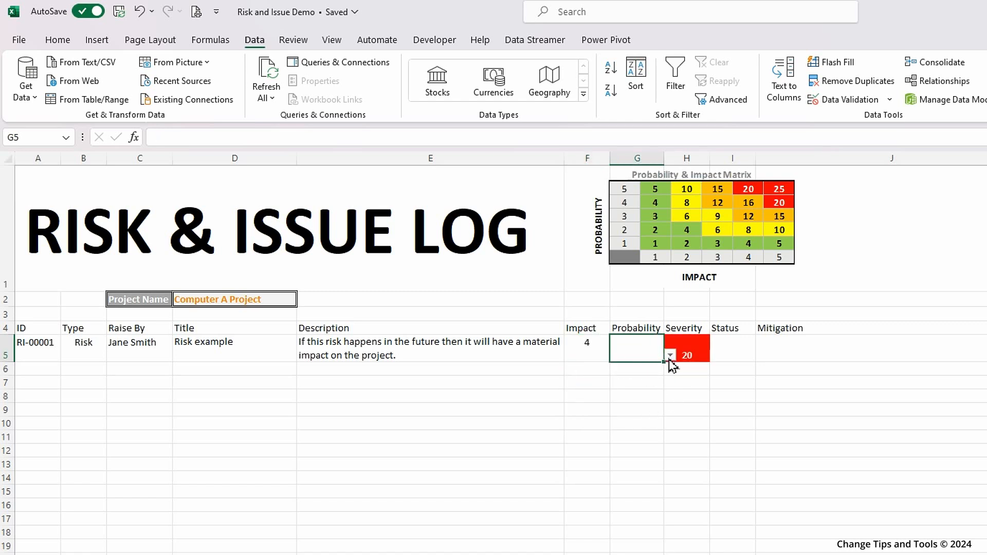
click(671, 356)
click(634, 392)
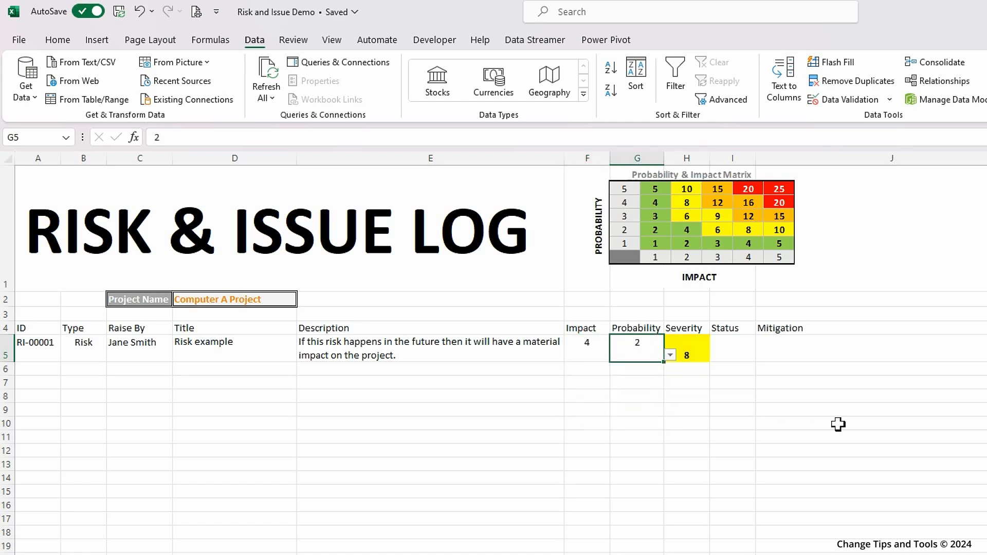
Top-align the Severity value in H5 and check the alignment of the neighbouring Status and Mitigation cells.
key(Right)
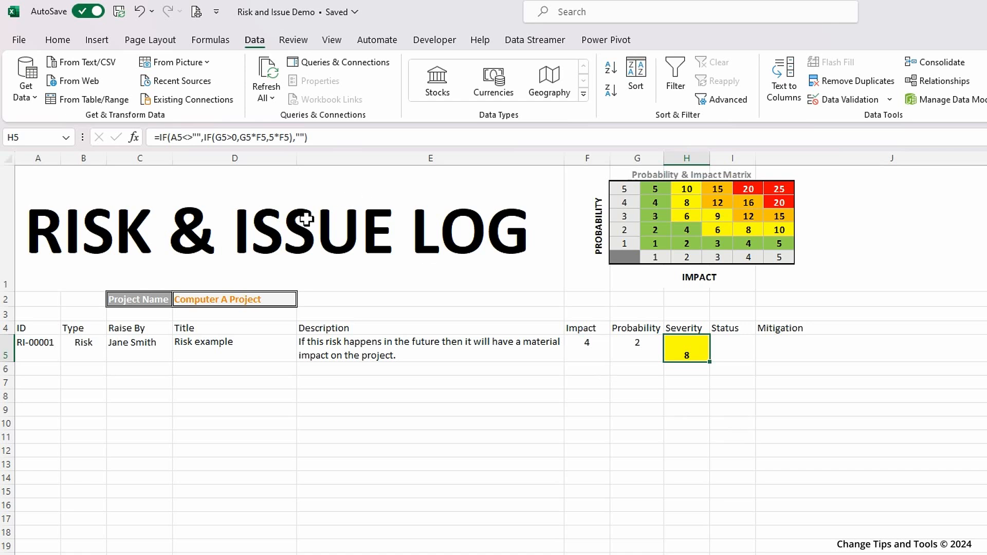
click(58, 40)
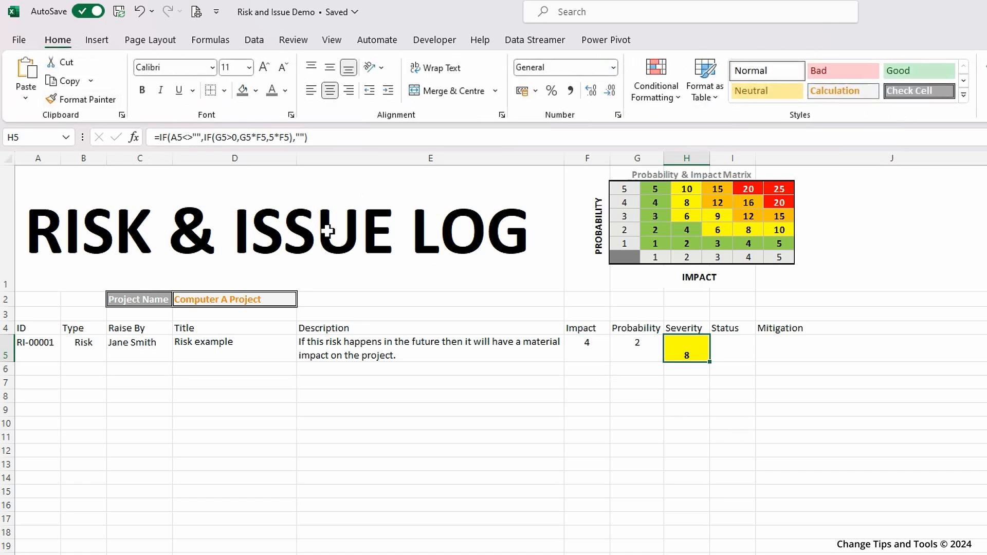
click(311, 66)
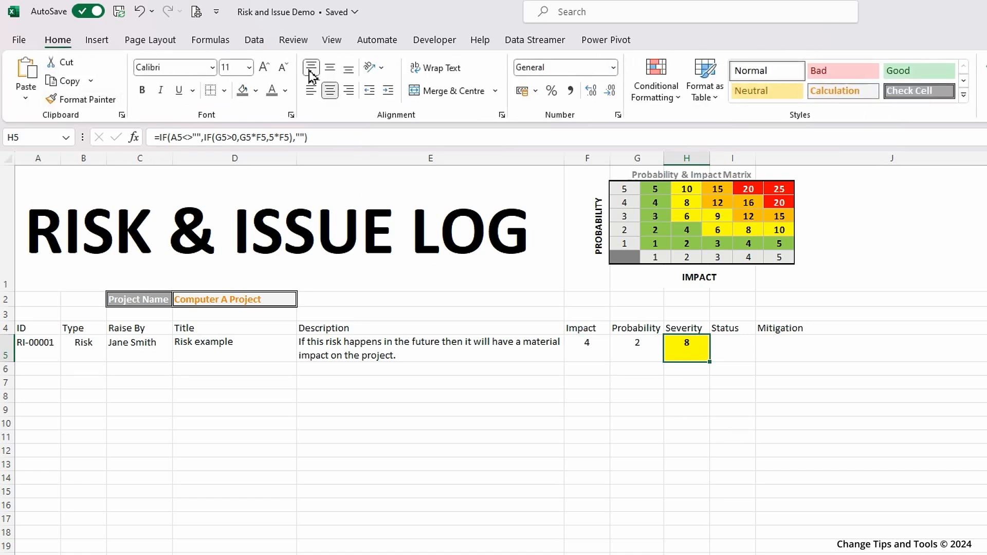
click(731, 350)
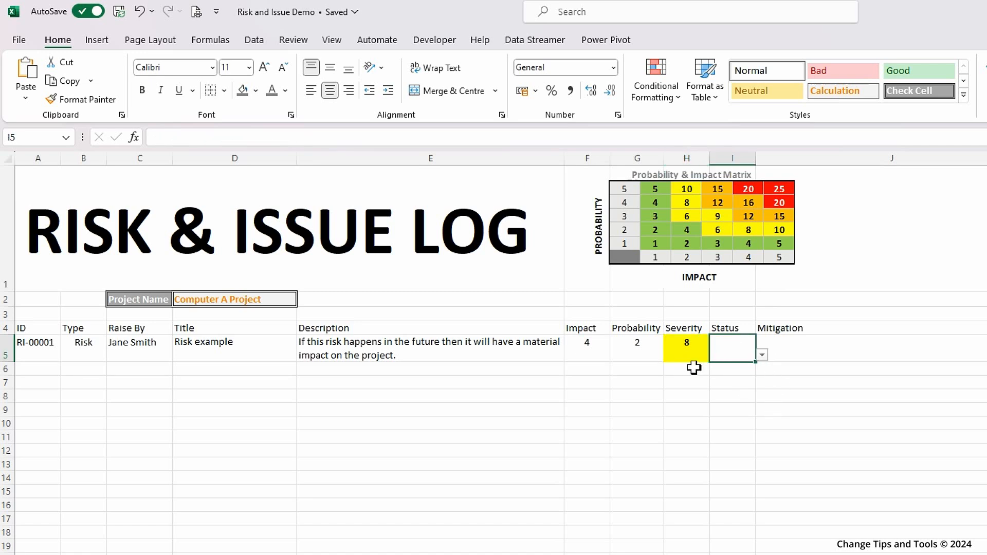
drag(685, 355, 984, 356)
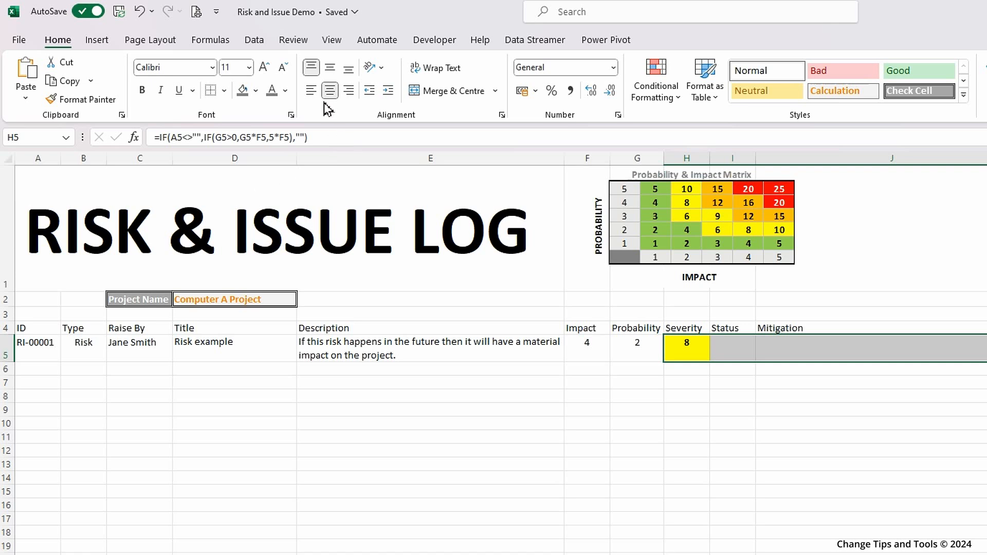
Set the Status in I5 to Open from its validation list.
click(735, 353)
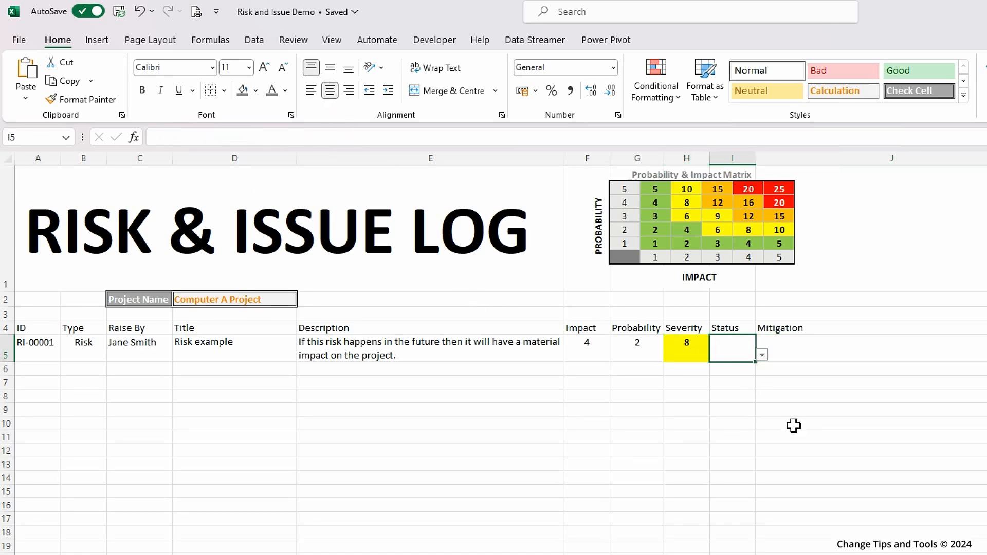
click(762, 355)
click(725, 368)
Enter the mitigation "These are the steps I am taking to mitigate this Risk before 20th Feb 2024" in J5.
click(823, 350)
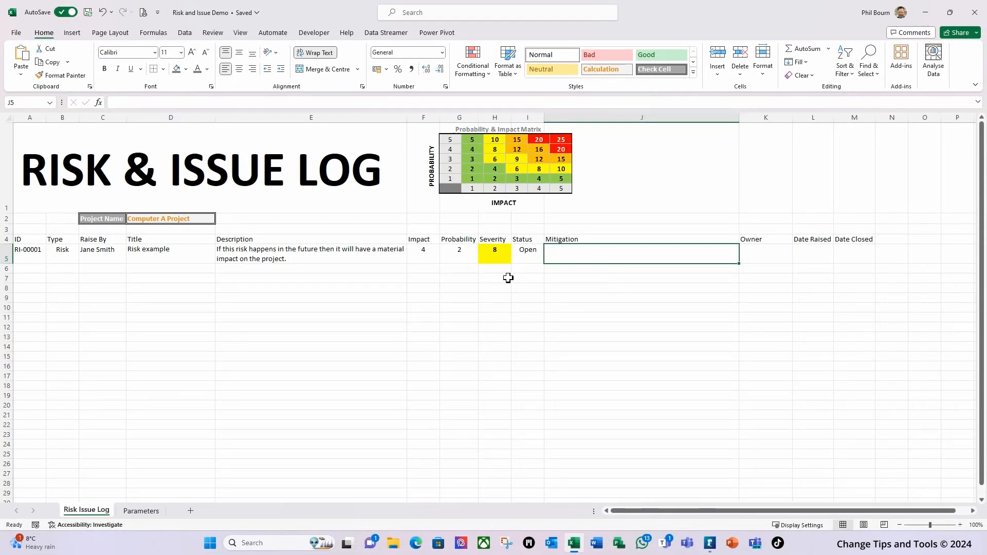
text(Thsese)
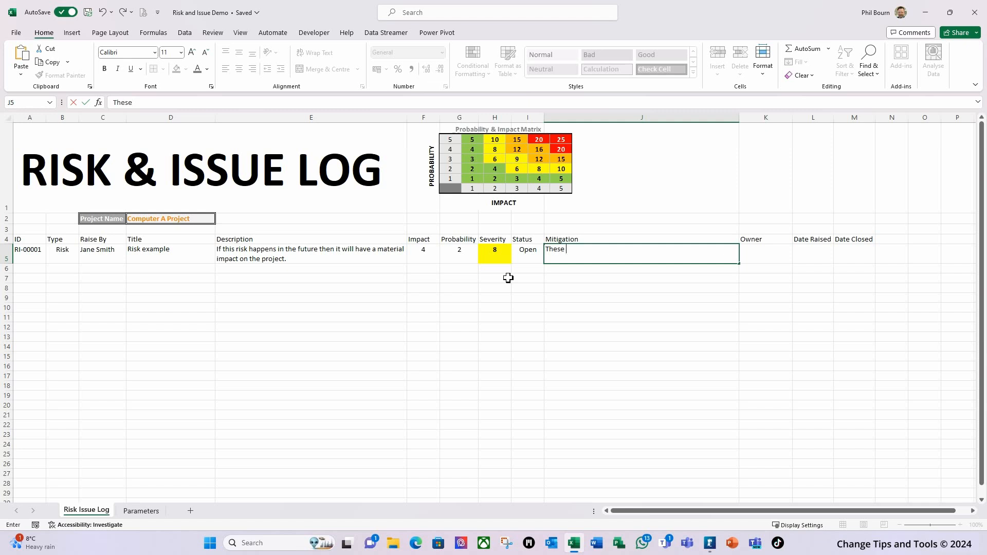
text( are the steps I am taking to mitigate this Risk before)
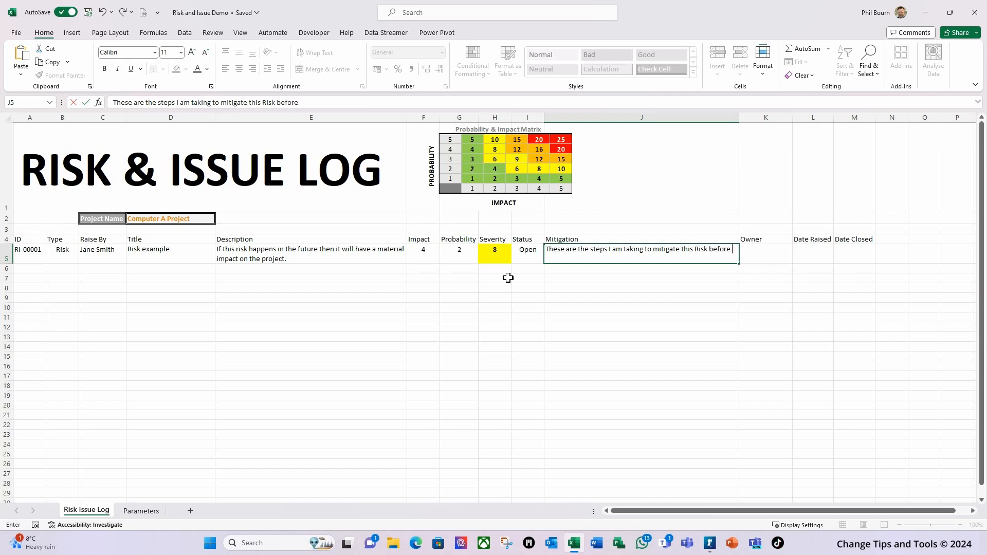
text(20th Feb 2024)
key(Tab)
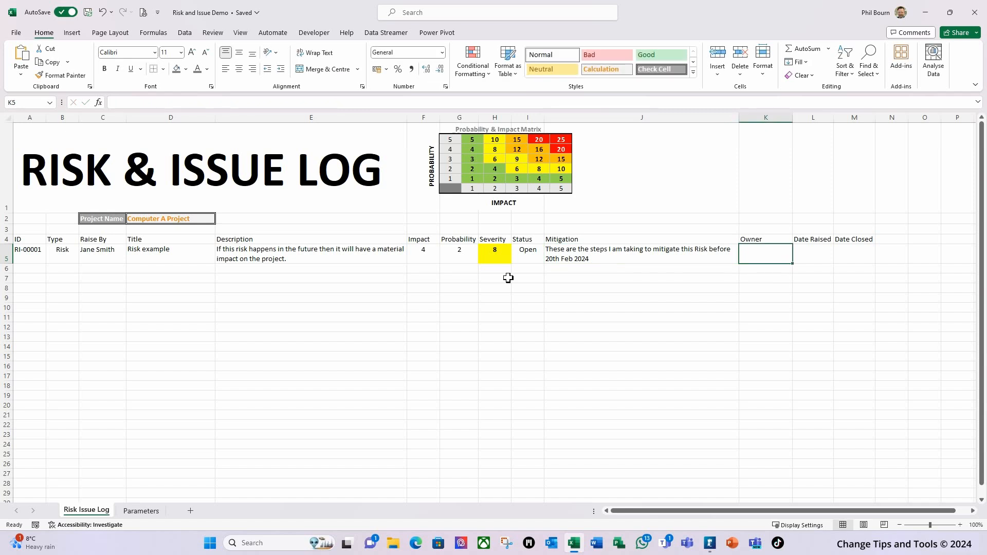
Enter the owner's full name in K5 and the Date Raised 02/01/2024 in L5.
text(Joe Bloggs)
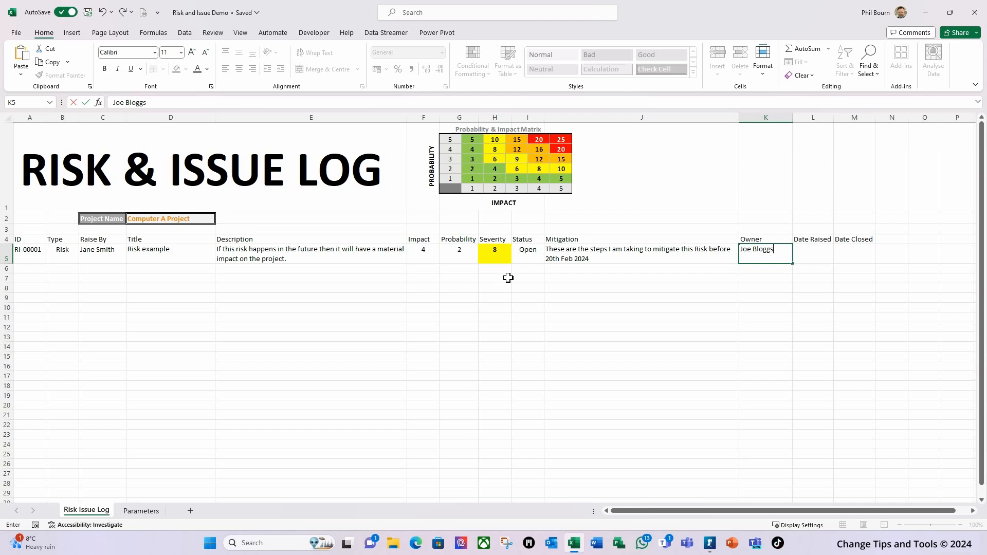
key(Tab)
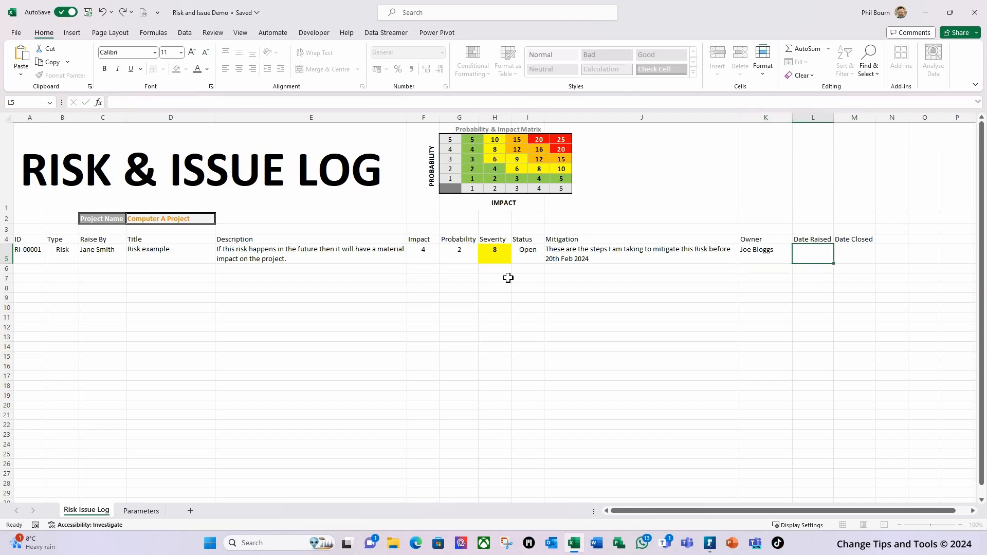
text(02/01/2024)
key(Tab)
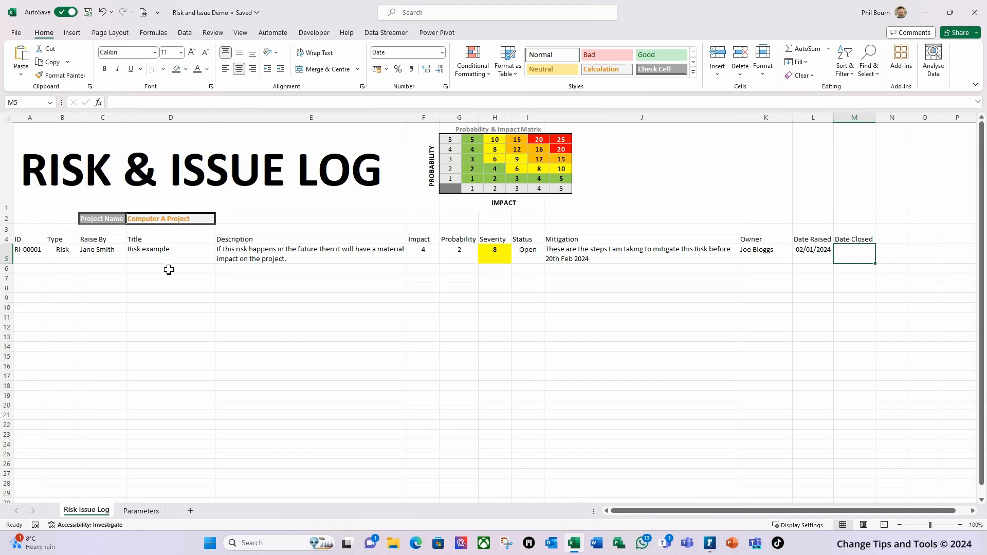
Convert the log range A4:M5 into a table with headers.
click(31, 251)
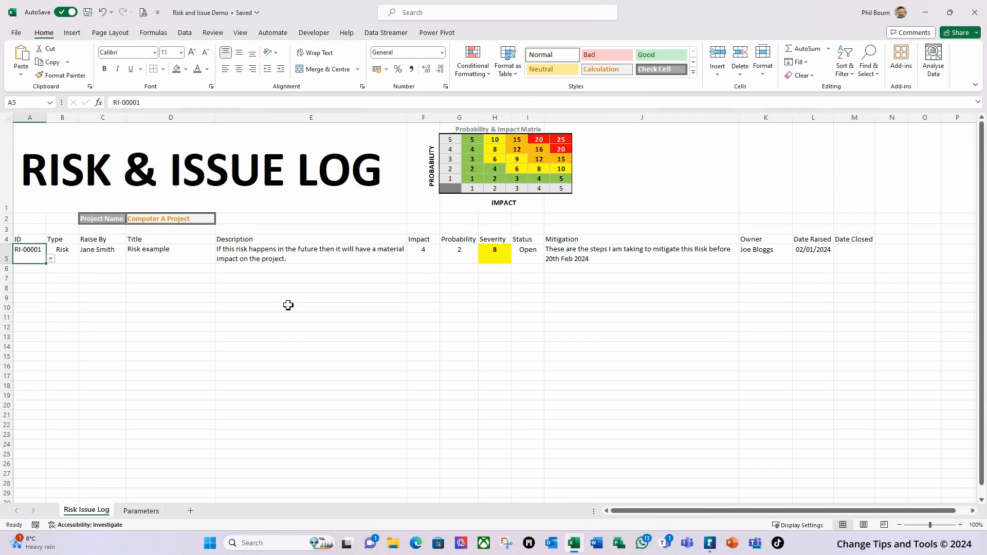
key(ctrl+t)
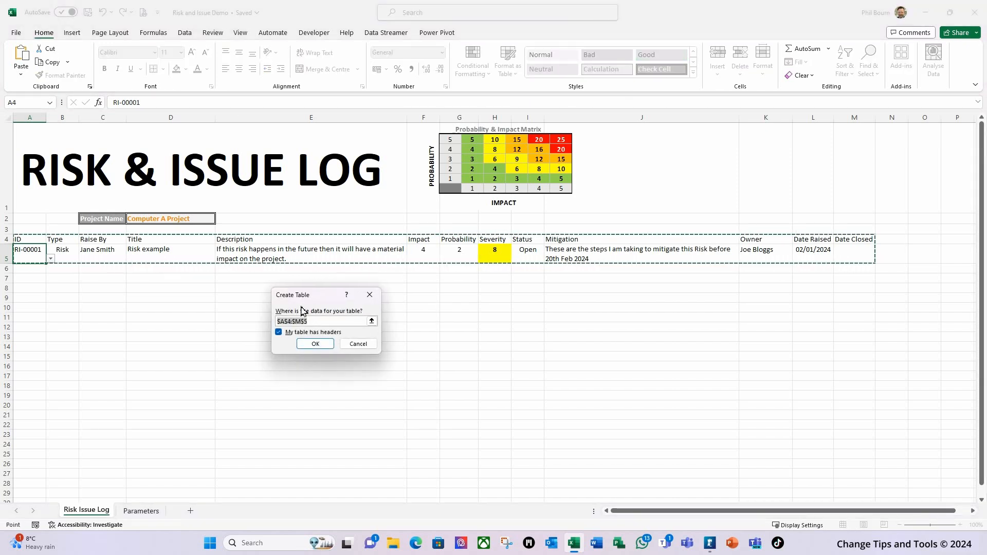
click(315, 344)
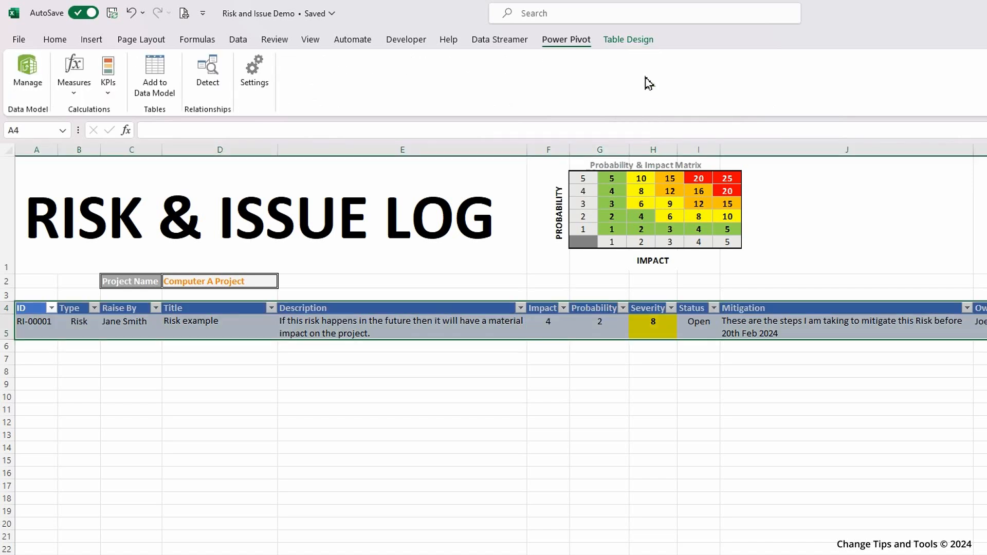
Apply the Green, Table Style Medium 7 style to the log table.
click(945, 78)
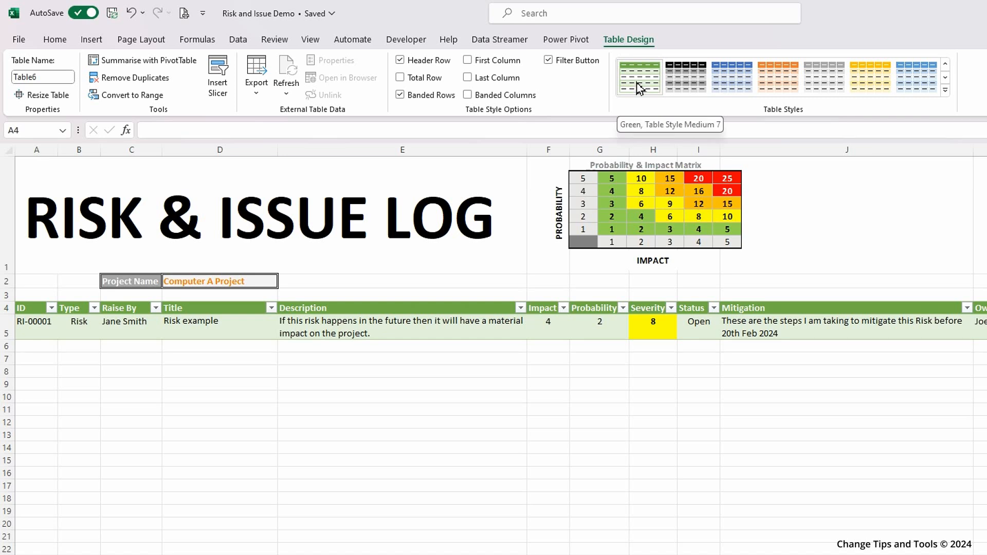
click(639, 87)
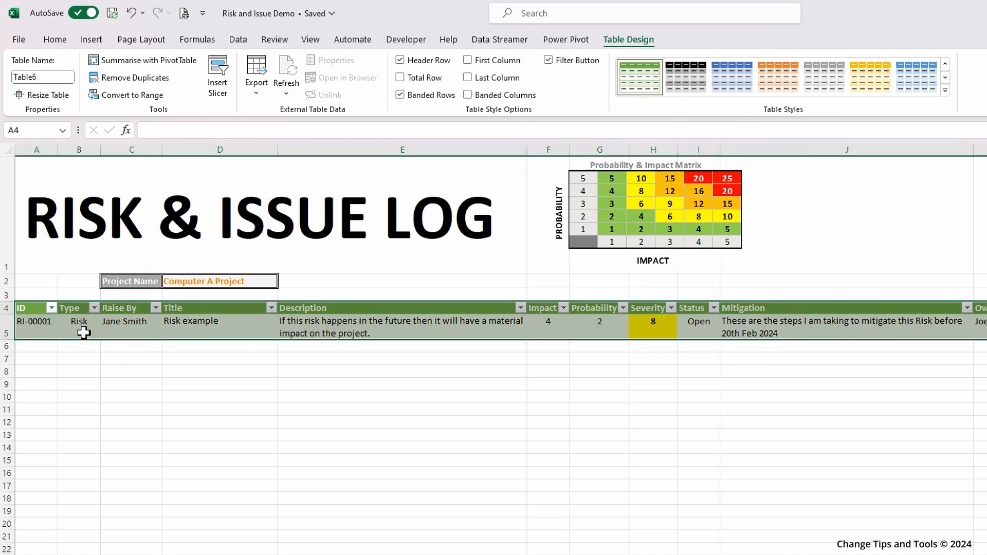
click(83, 333)
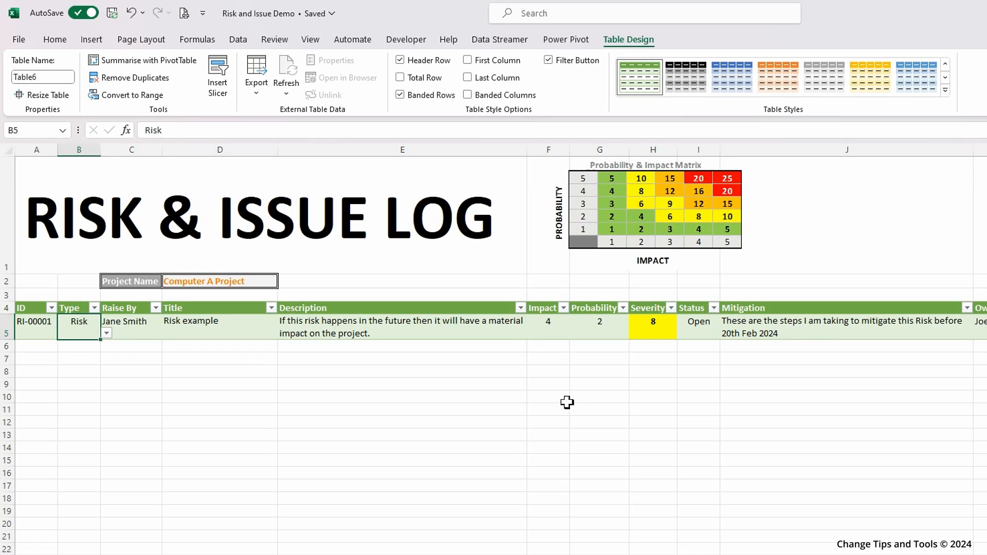
Hide the gridlines on the Risk Issue Log sheet.
click(310, 40)
click(385, 78)
click(132, 323)
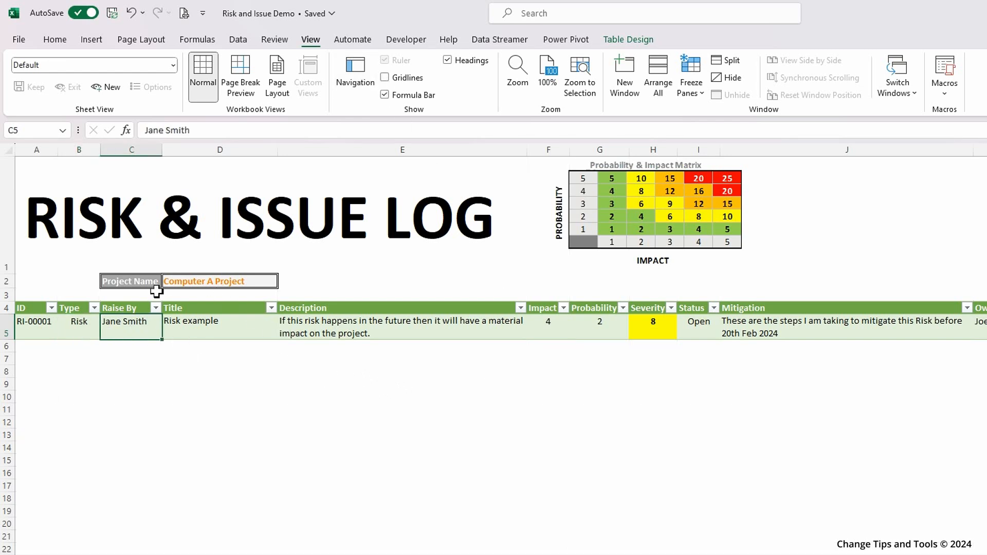
Increase the indent of the RISK & ISSUE LOG title in A1 by four levels.
click(78, 222)
click(112, 281)
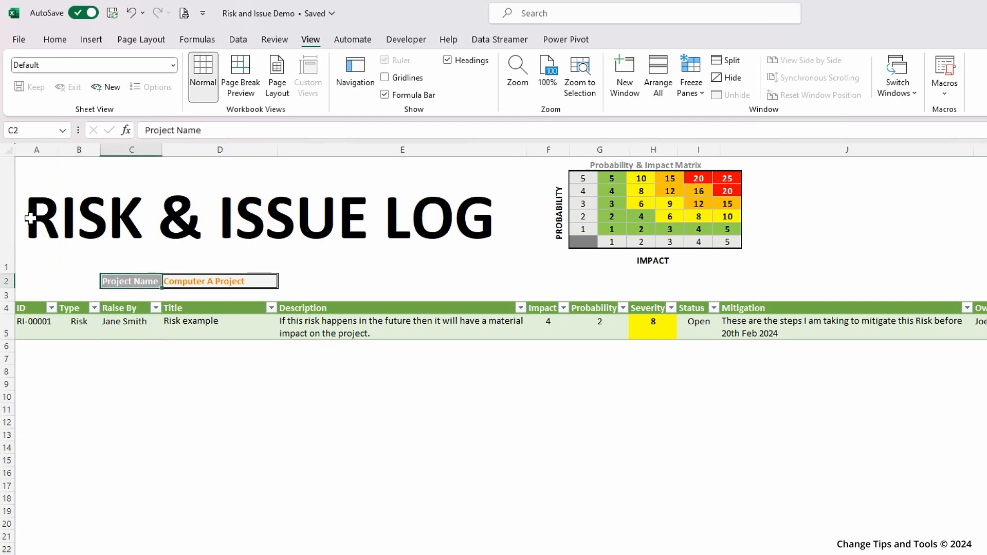
click(32, 218)
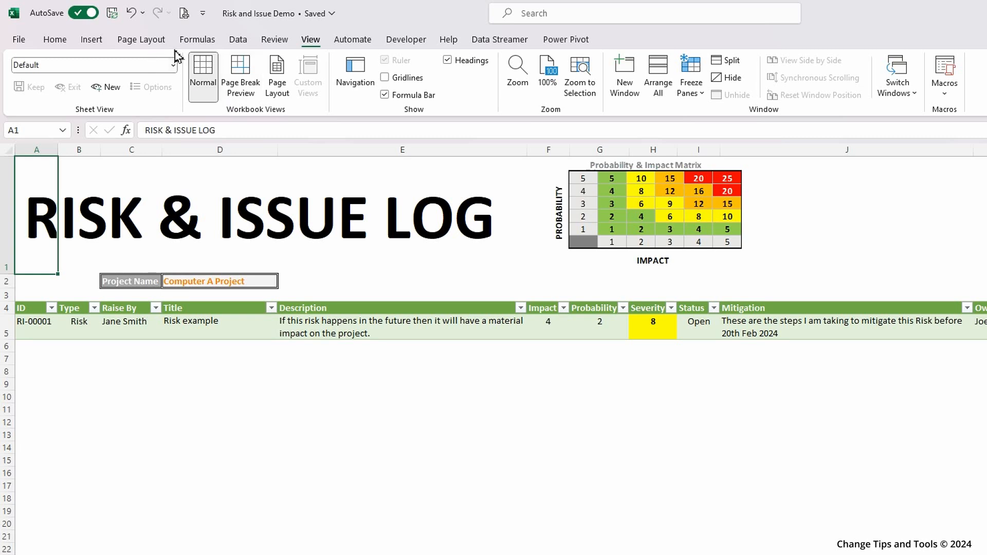
click(61, 42)
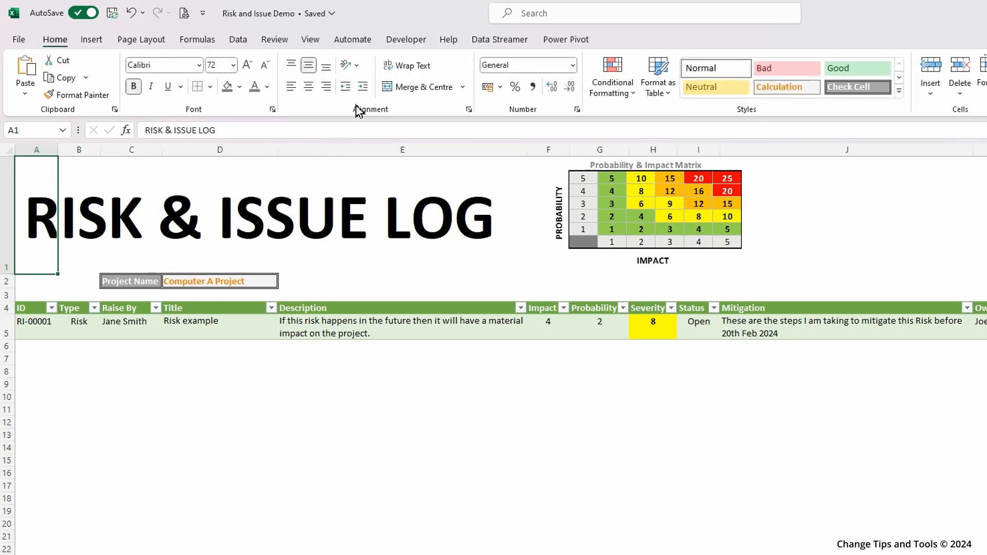
click(364, 88)
click(366, 90)
click(366, 90)
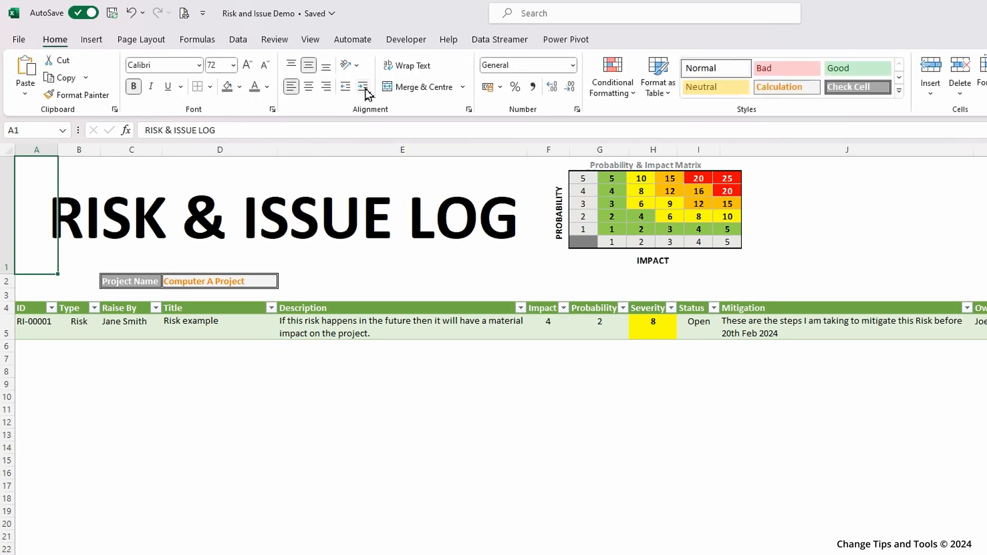
click(364, 88)
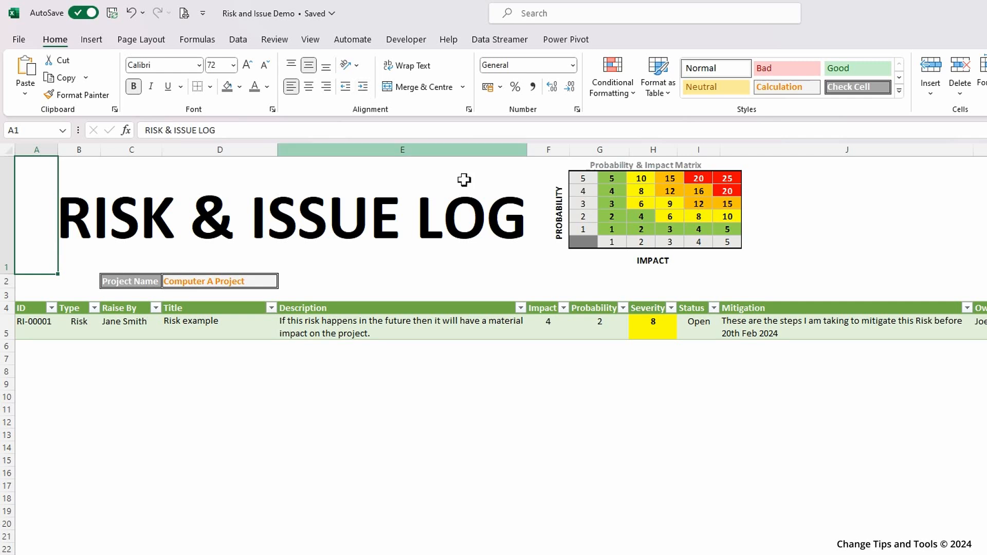
Widen the Description column E slightly and the Title column D by about half its width.
drag(527, 152, 617, 165)
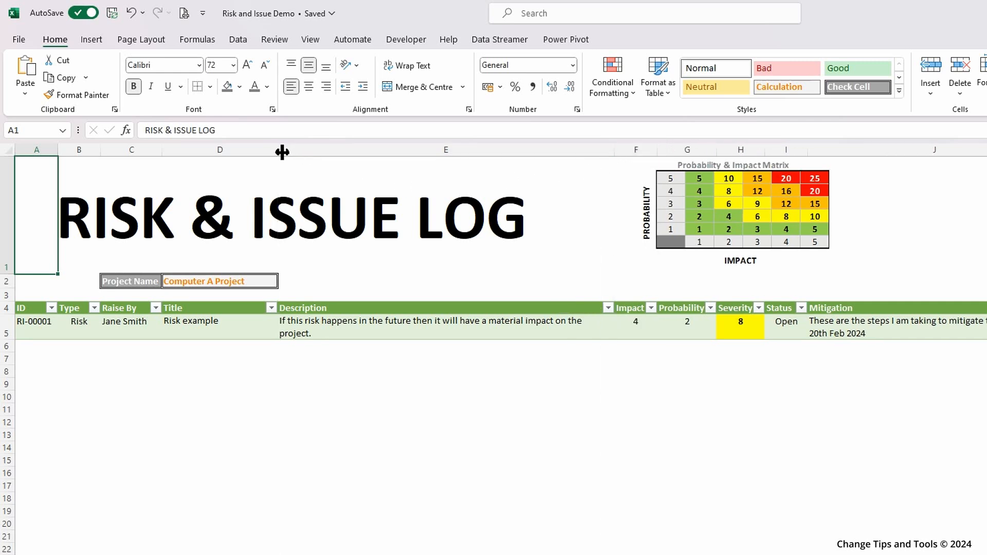
drag(615, 157, 568, 165)
drag(277, 153, 339, 165)
Centre the project name Computer A Project horizontally in D2.
click(222, 282)
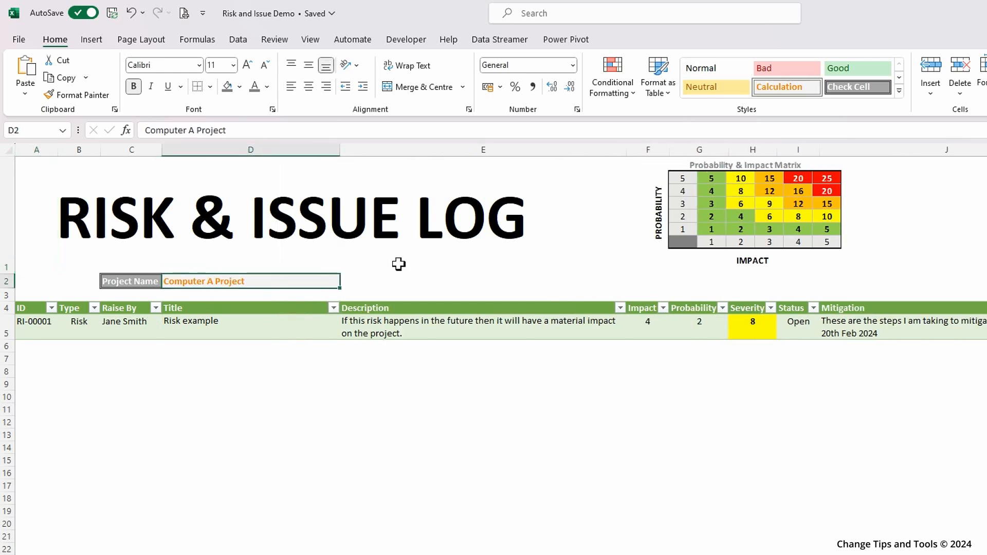
click(308, 86)
click(384, 422)
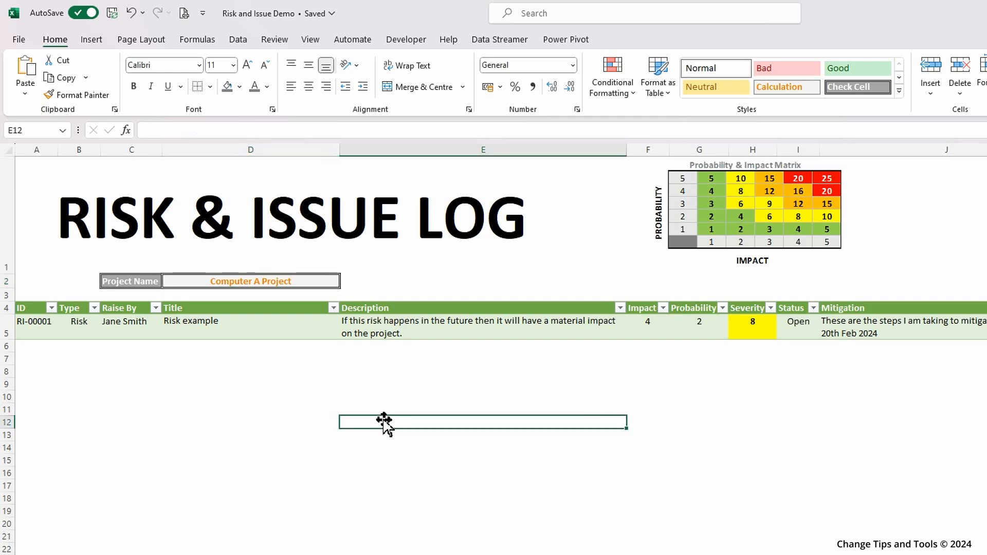
Add a new row to the log table by moving on from its last cell, M5.
click(26, 327)
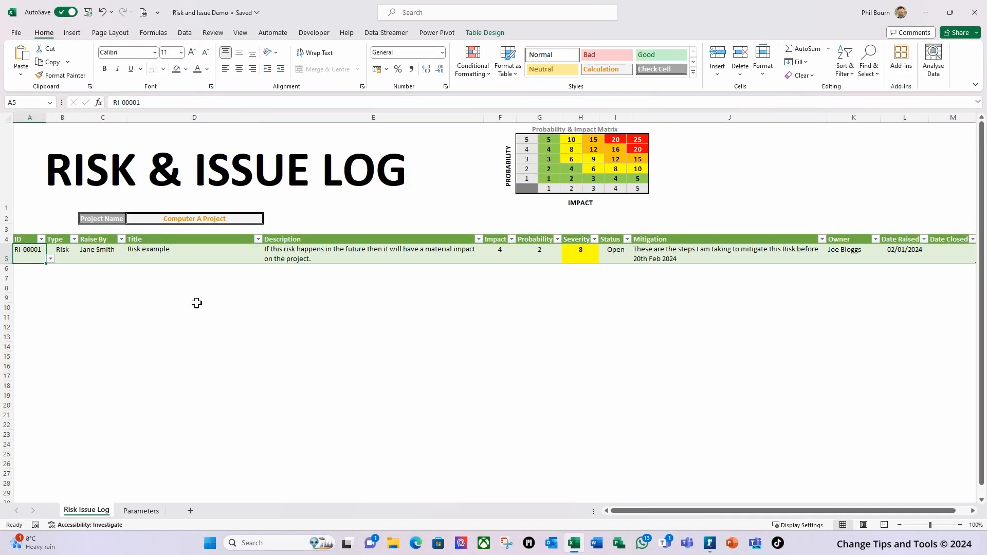
key(Right)
key(Right)
key(Right)
key(Right)
key(Right)
key(Right)
key(Right)
key(Right)
key(Right)
key(Right)
key(Right)
key(Right)
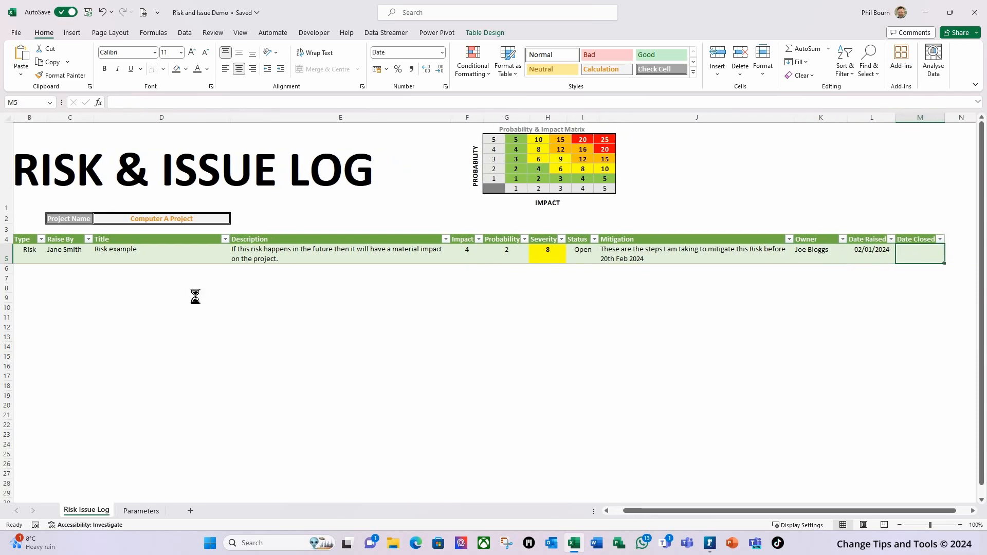
key(Tab)
Set the ID in A6 to RI-00002 and the Type in B6 to Issue from their validation lists.
click(55, 272)
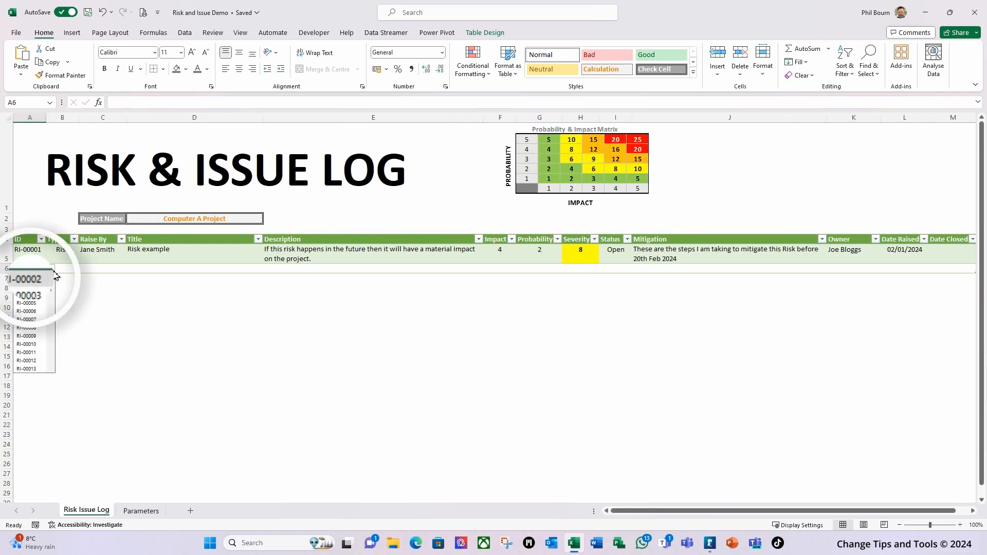
click(26, 278)
key(Tab)
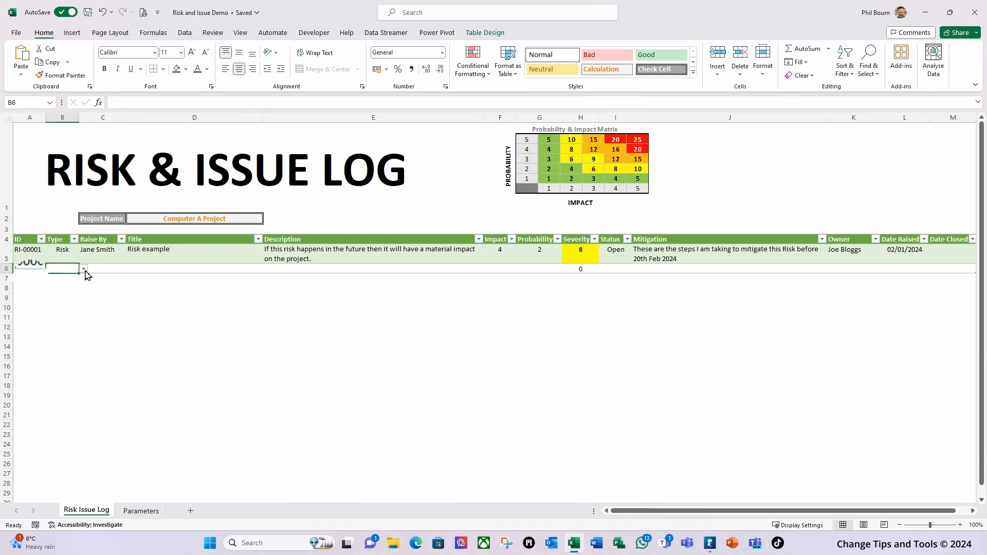
click(83, 268)
click(67, 286)
key(Tab)
Enter the raiser's full name in C6 and the title "Issue example" in D6.
text(Jane Smith)
key(Tab)
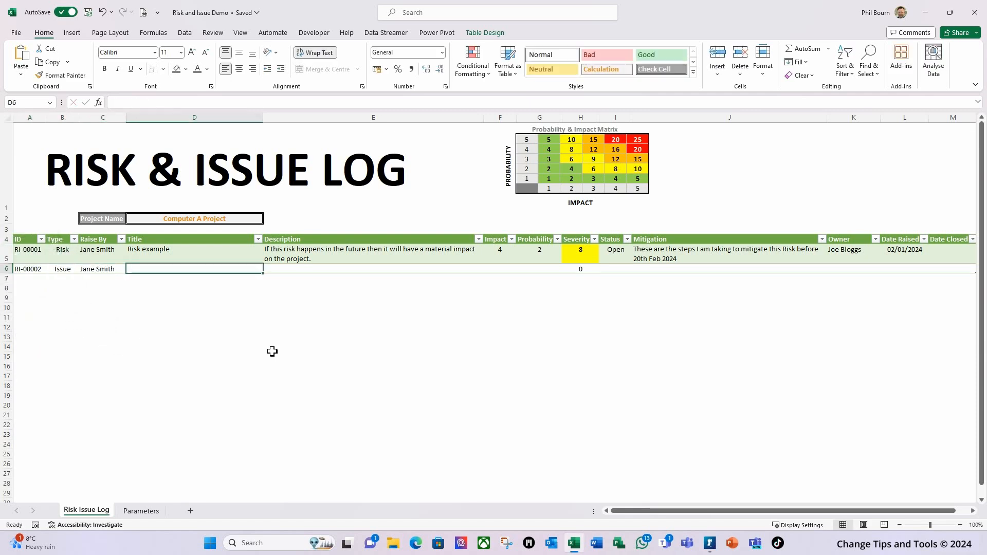
text(Issue example)
key(Tab)
Enter the description "This has happen because of an issue with supplier delivery having a material impact on the project." in E6.
text(This has happen because of)
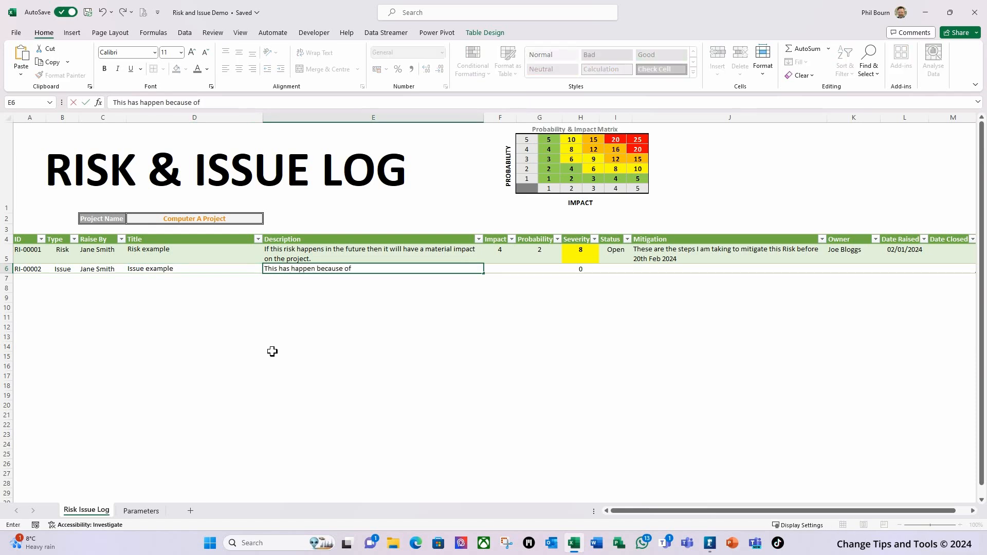
text( an issue with supplier delivery having a material impact on the project.)
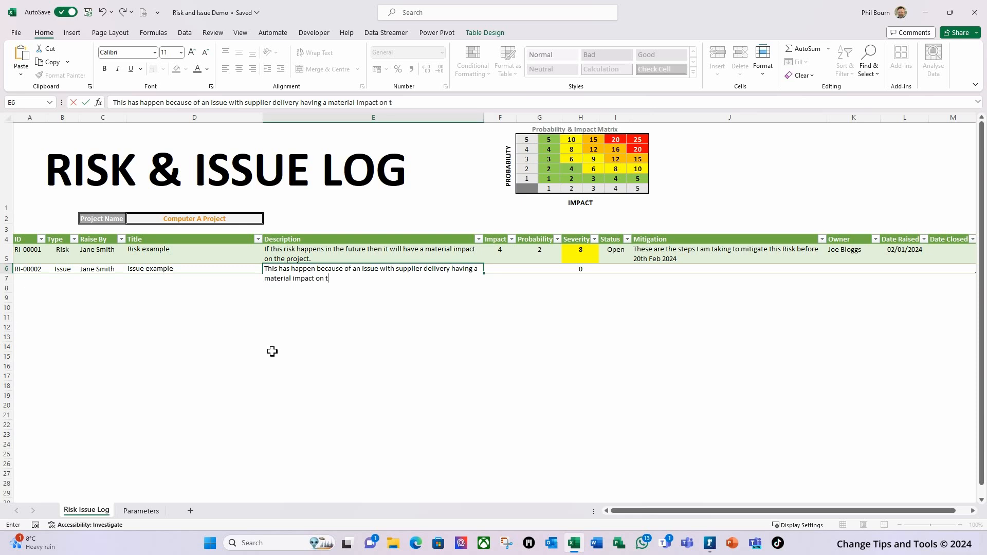
key(Tab)
Set the issue's Impact in F6 to 4 and its Status in I6 to Open, leaving Probability blank.
text(4)
key(Tab)
key(Tab)
key(Tab)
text(Open)
key(Tab)
Enter the owner's full name in K6 and the Date Raised 02/01/2024 in L6.
key(Tab)
text(Joe Bloggs)
key(Tab)
text(02/01/2024)
key(Tab)
Copy the mitigation from J5 into J6 and reword it to "These are the steps I am taking to mitigate this Issue before 31st Jan 2024".
click(605, 276)
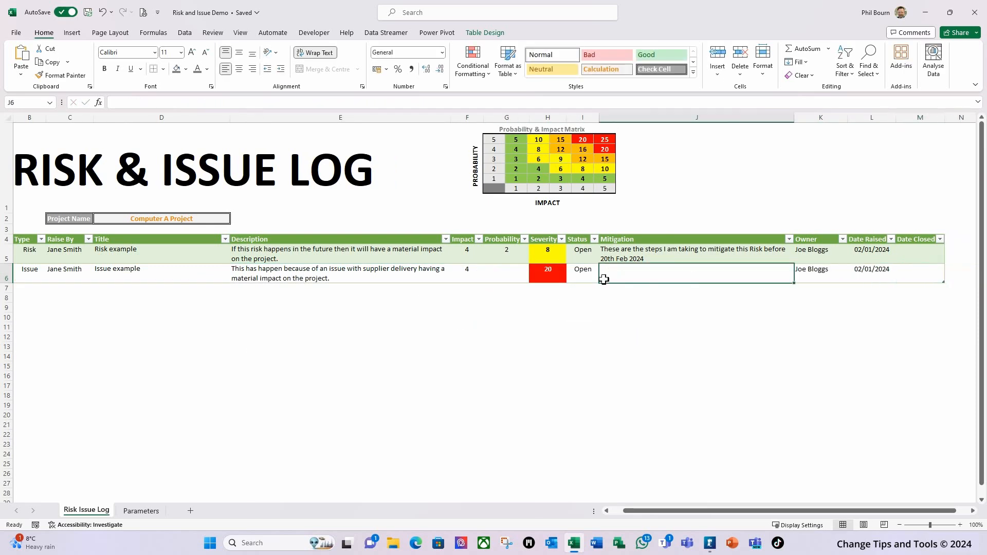
click(625, 256)
key(ctrl+c)
click(625, 273)
key(ctrl+v)
double_click(269, 102)
text(Issue)
drag(348, 103, 304, 103)
text(31st)
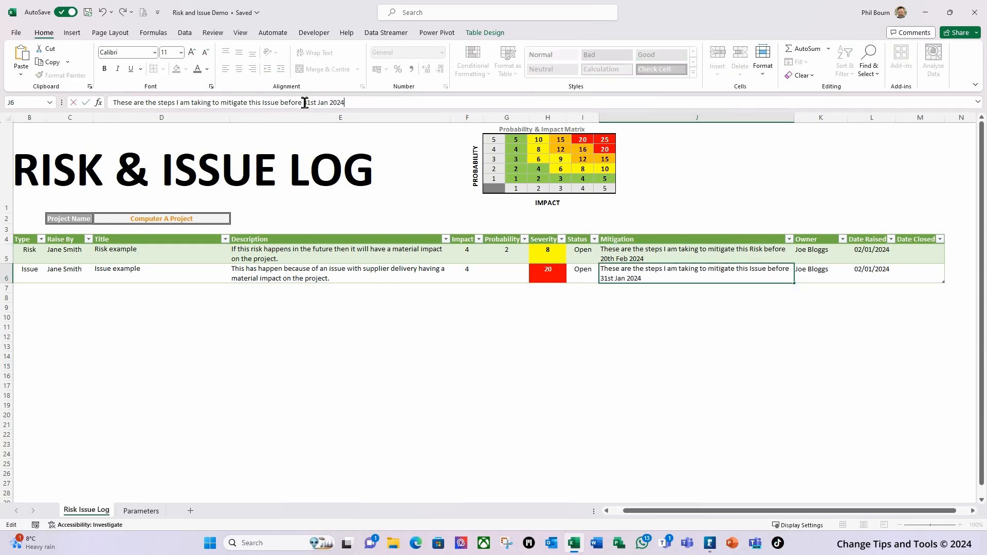
key(Tab)
key(Tab)
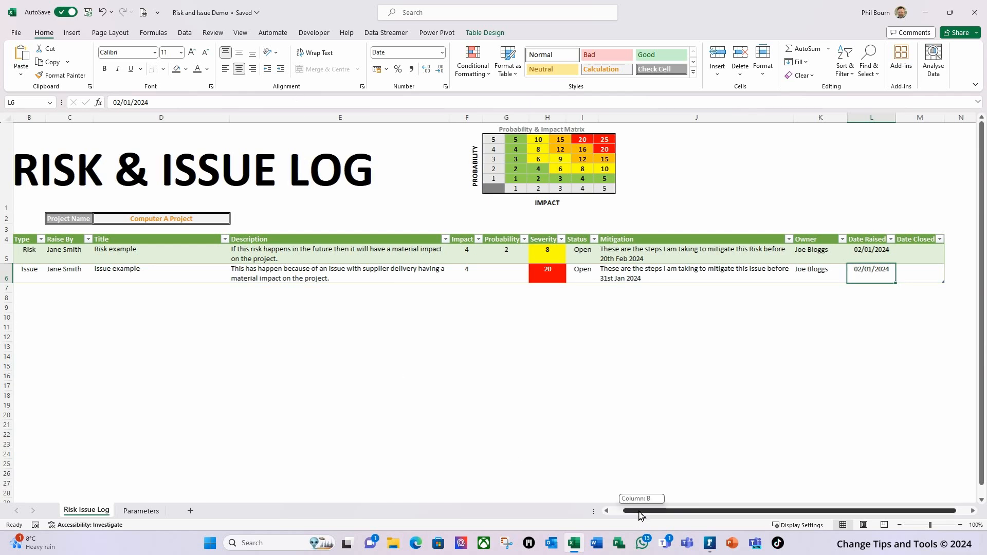
Review the risk and issue rows and examine the Severity formulas in H5 and H6.
drag(644, 512, 612, 512)
click(150, 268)
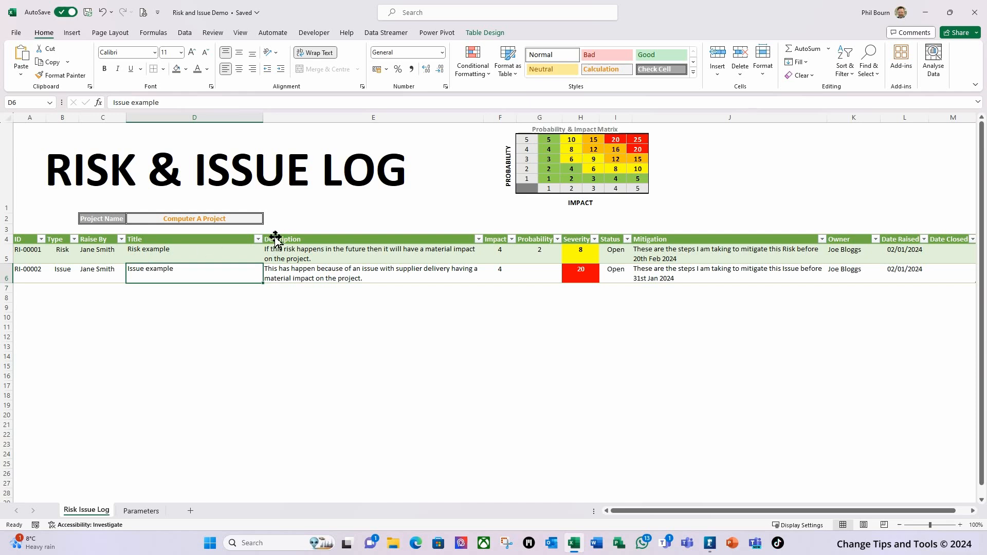
click(211, 250)
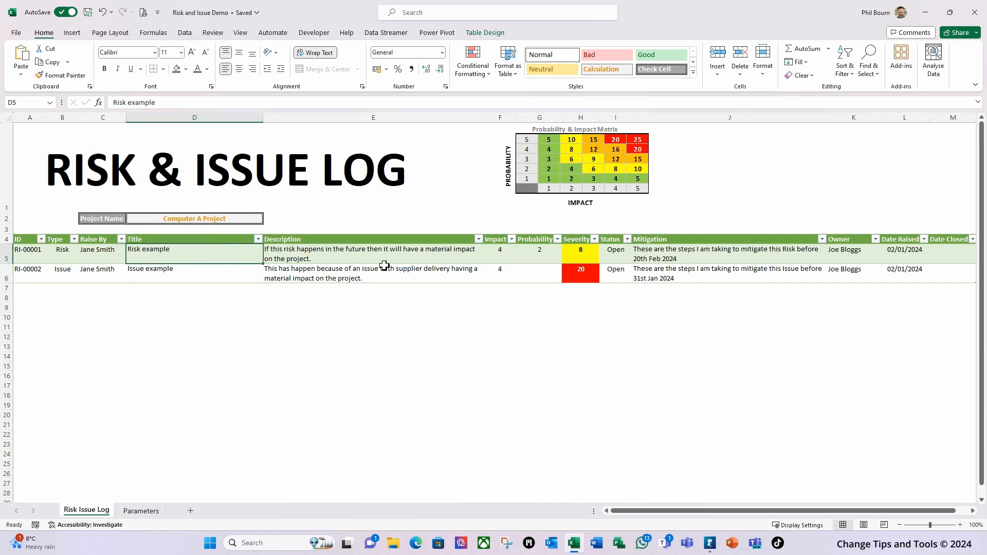
click(576, 253)
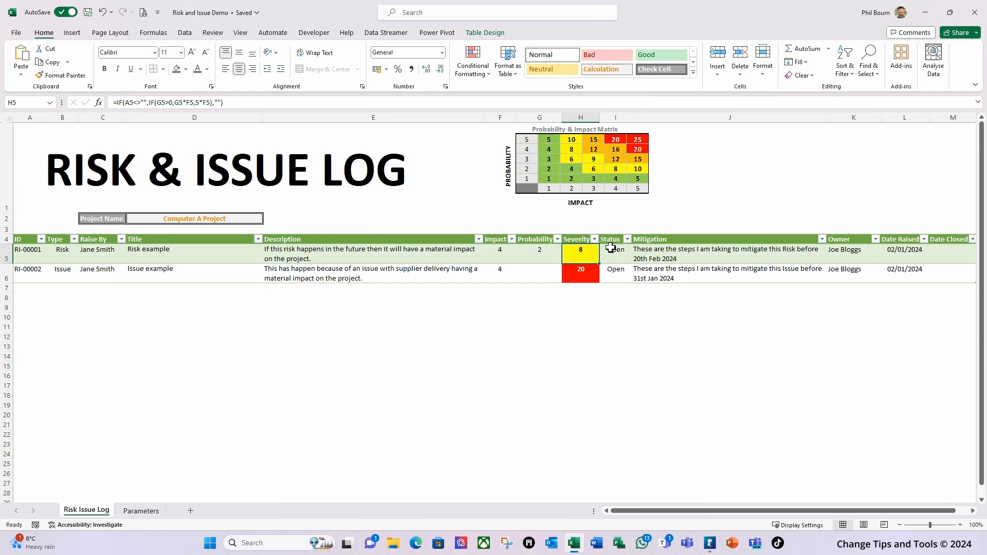
click(586, 275)
click(587, 255)
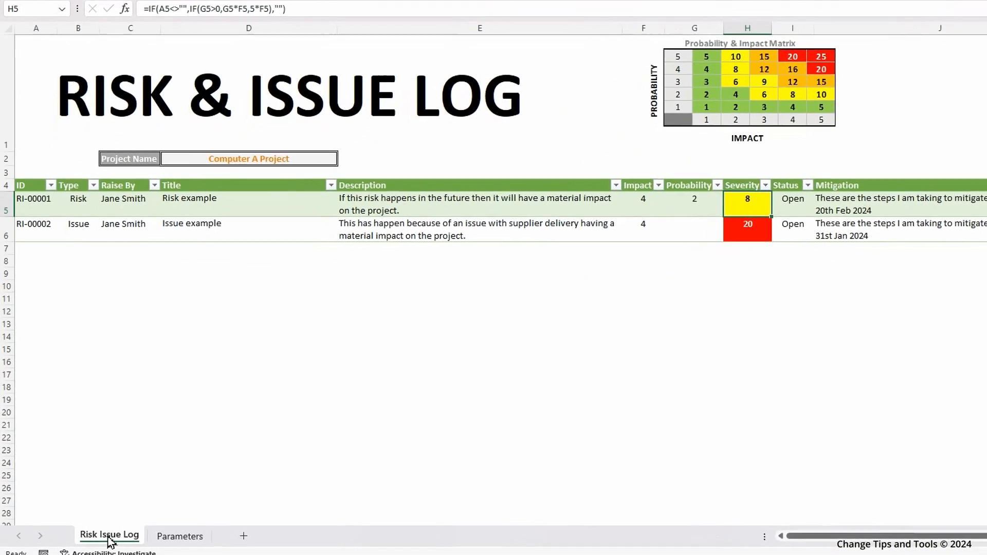
Open the code of the Risk Issue Log sheet and add a Worksheet_SelectionChange procedure.
right_click(88, 512)
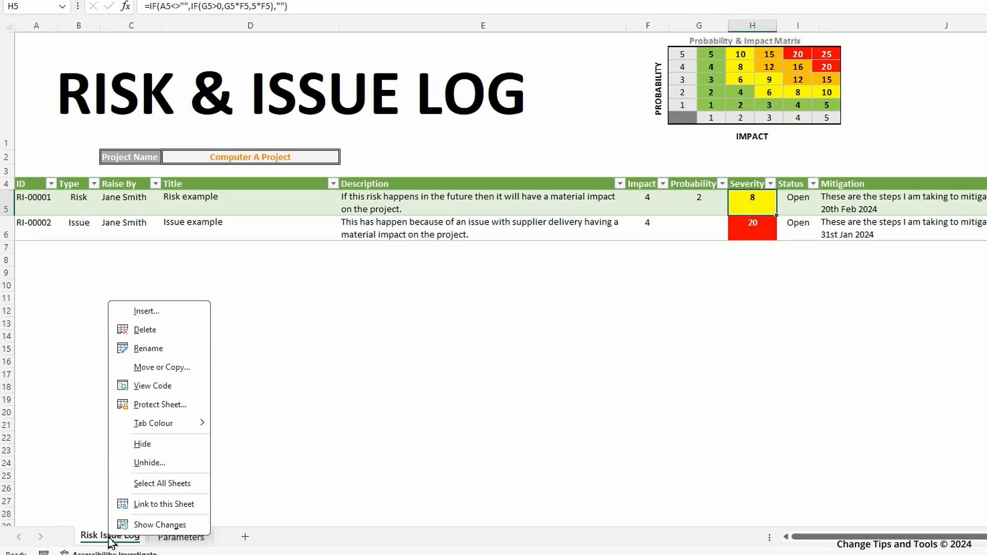
click(154, 386)
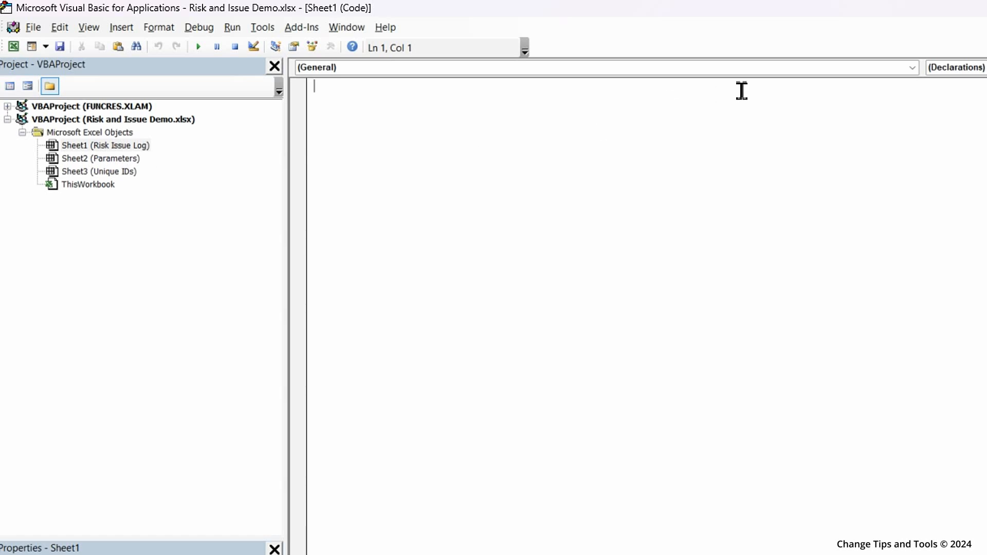
click(912, 68)
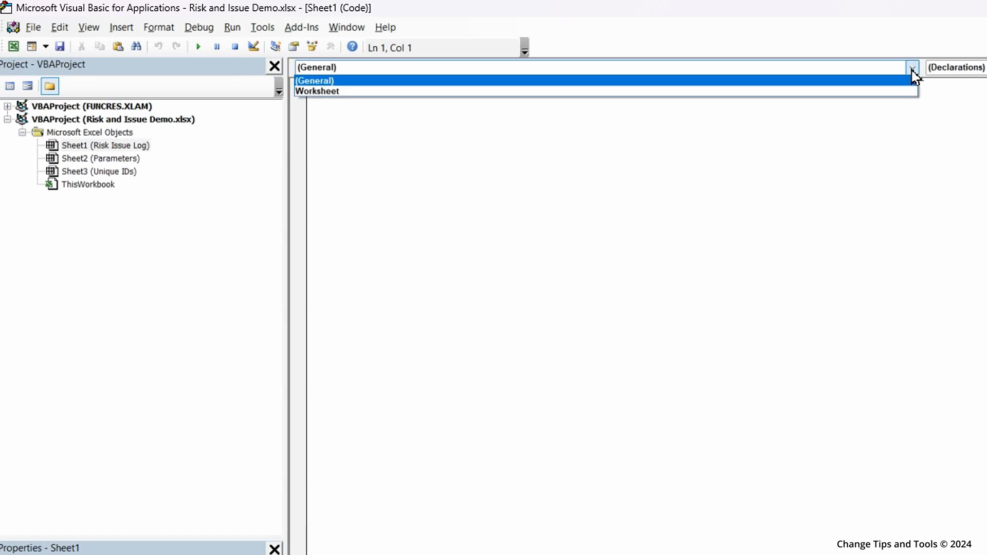
click(862, 92)
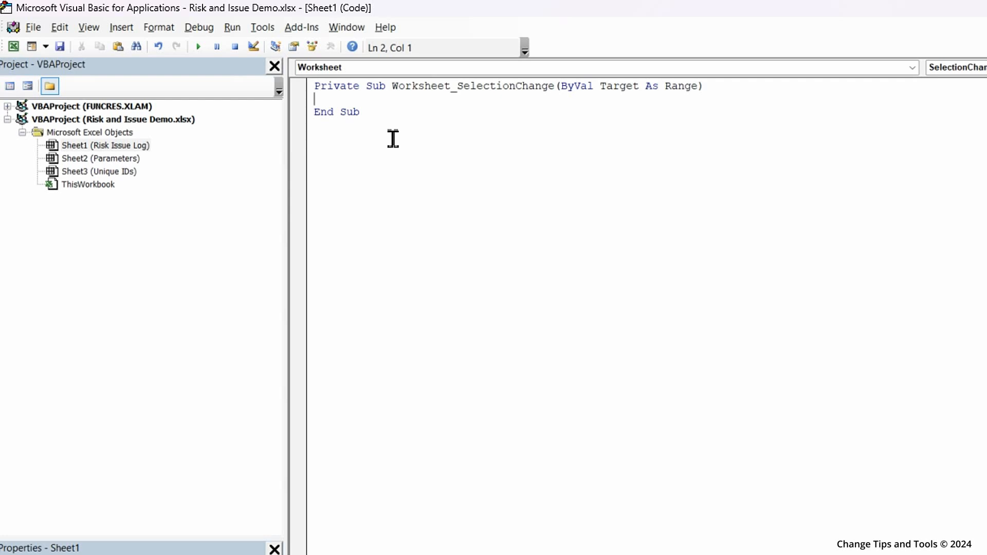
Add the comment "'Stop user over writing the formula by moving them to the next column" inside the procedure.
text(')
text(Stop user over writing)
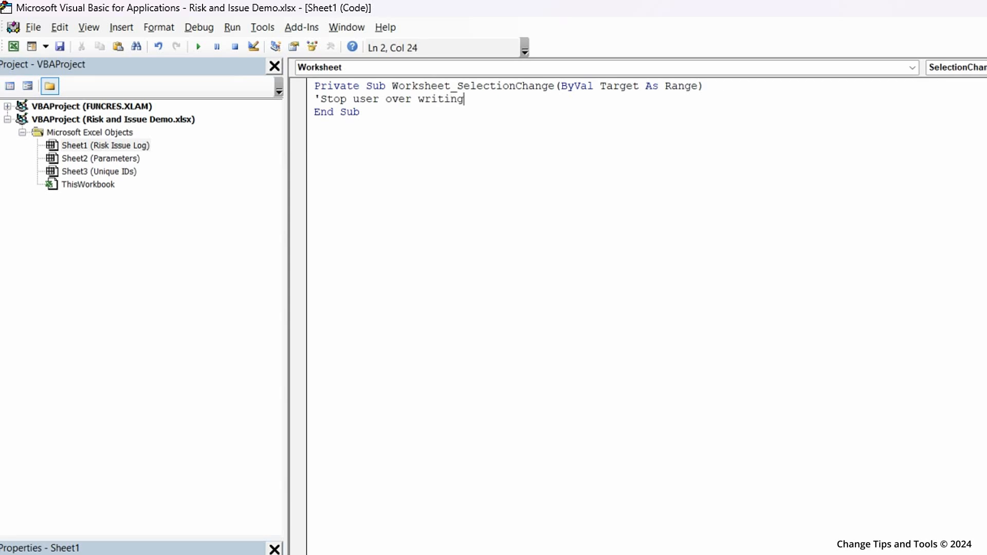
text( ther)
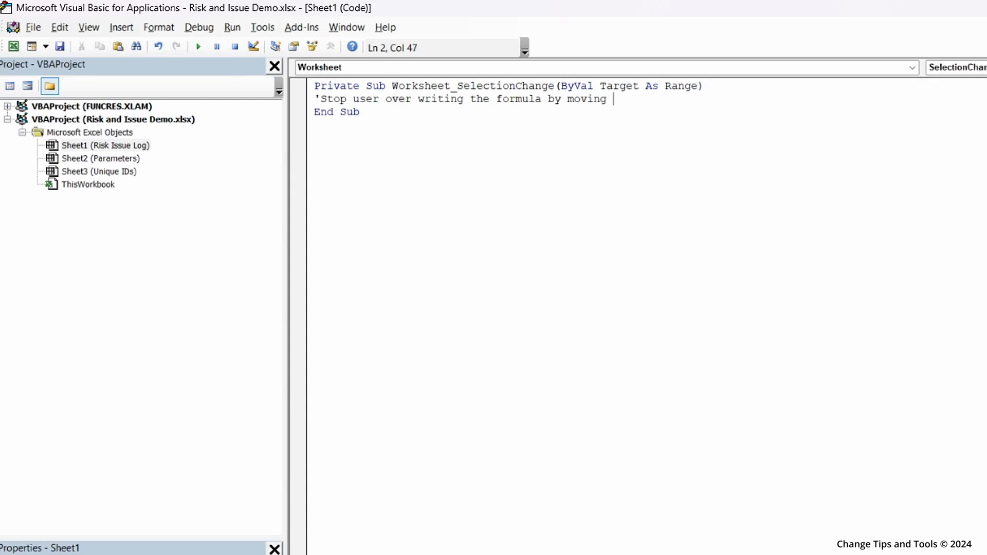
text(em to the nex)
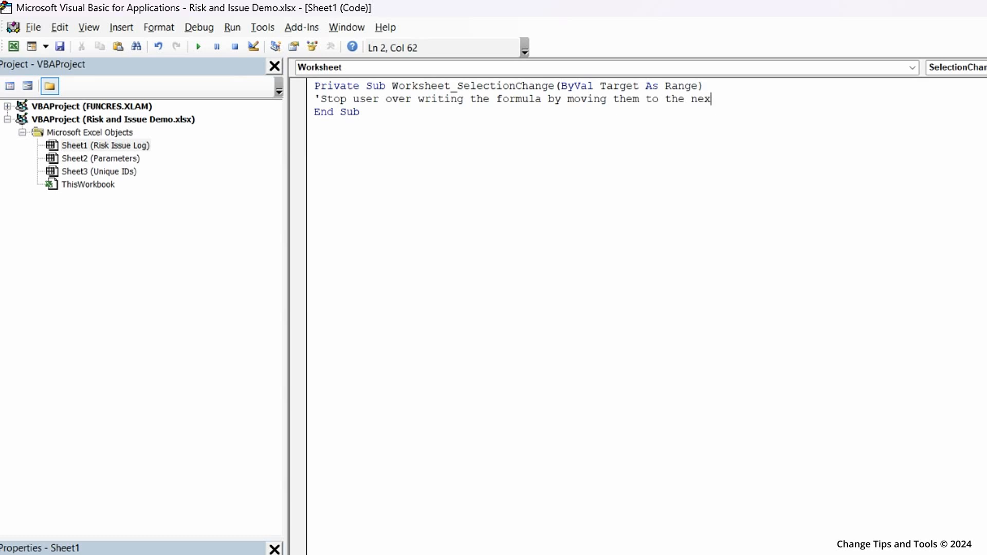
text(t column)
key(Return)
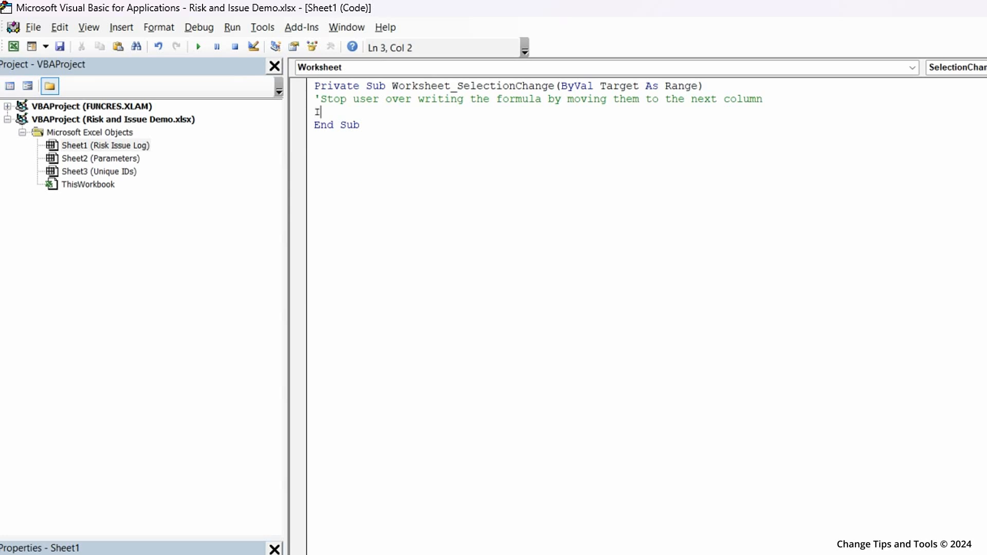
Add the condition line "If Target.HasFormula = True Then" below the comment in the SelectionChange procedure.
text(If target.h)
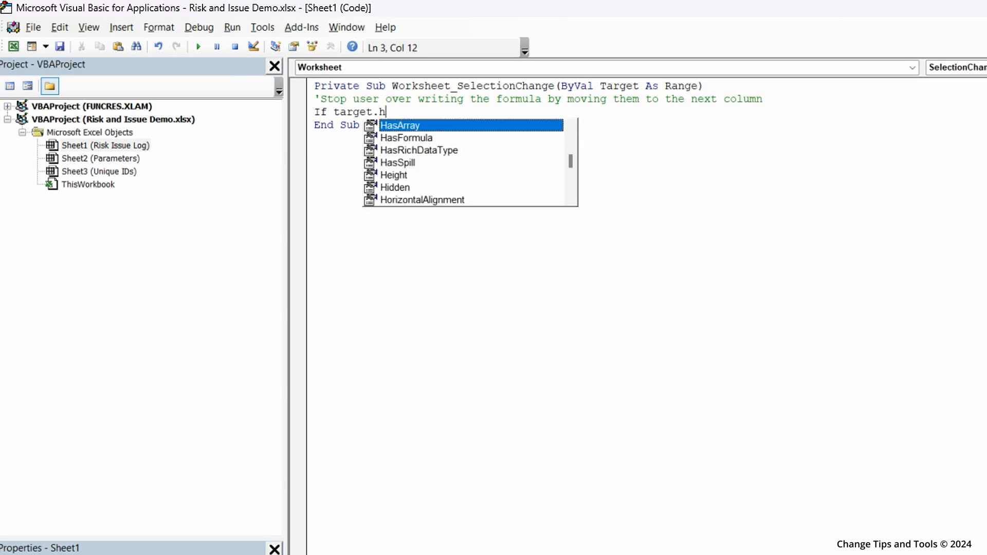
double_click(397, 138)
text(= )
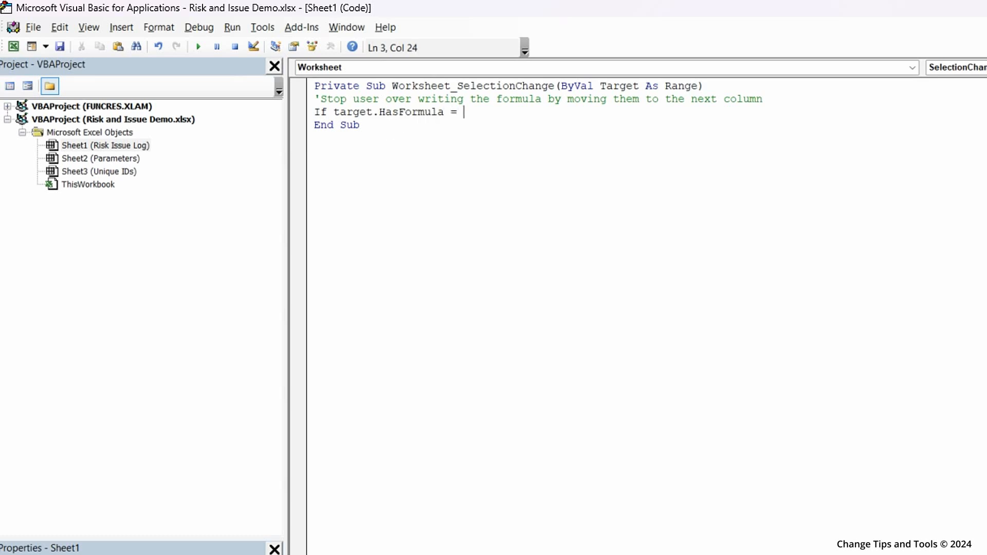
text(true teh)
key(BackSpace)
key(BackSpace)
text(hen)
key(Return)
key(Tab)
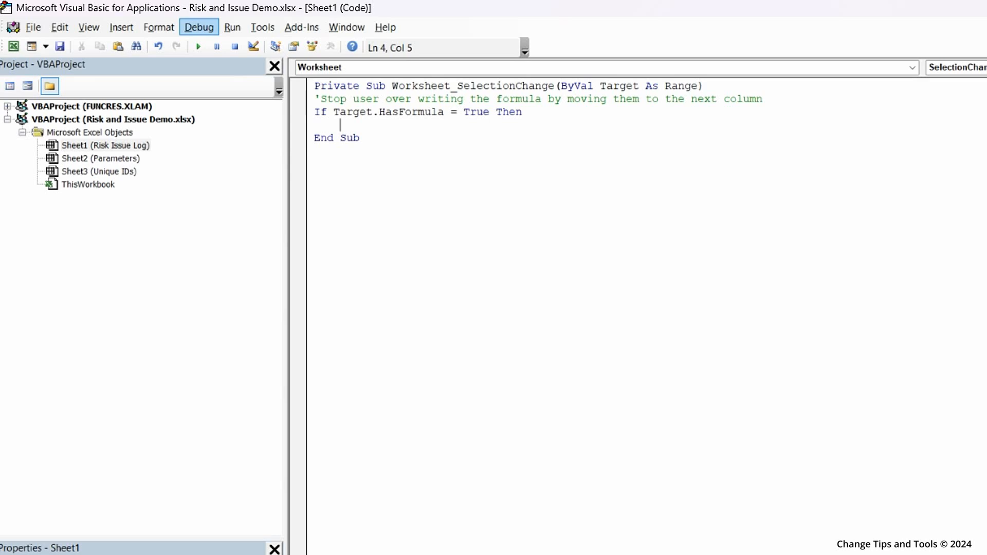
Add the indented line "ActiveSheet.Cells(Target.Row, (Target.Column + 1)).Active" inside the condition and close the block with End If.
text(activesheet.cell)
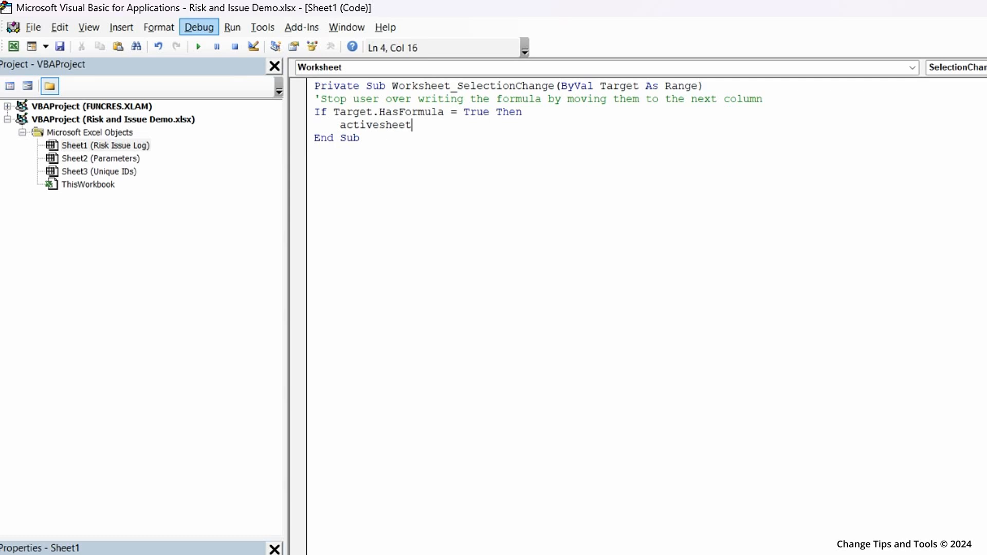
text(s(target)
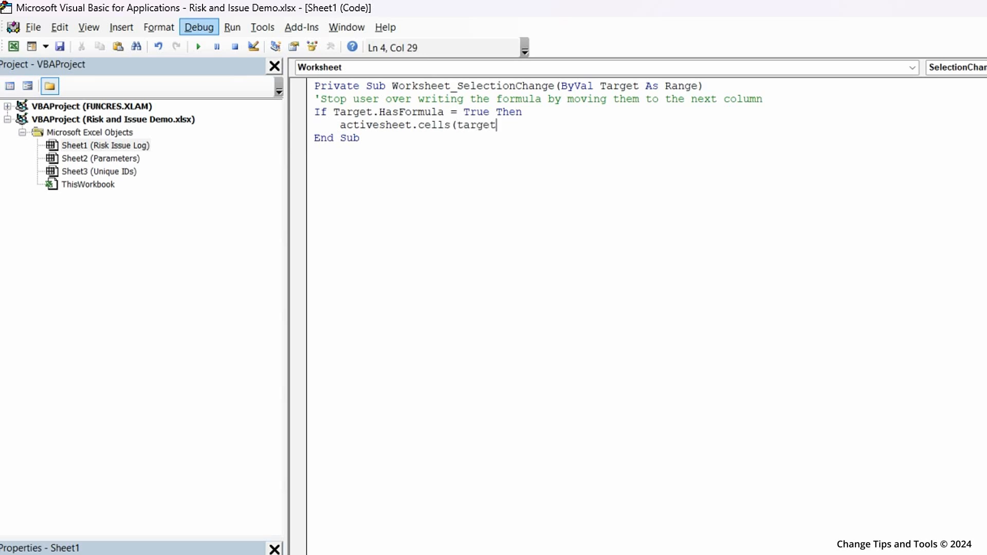
text(.row)
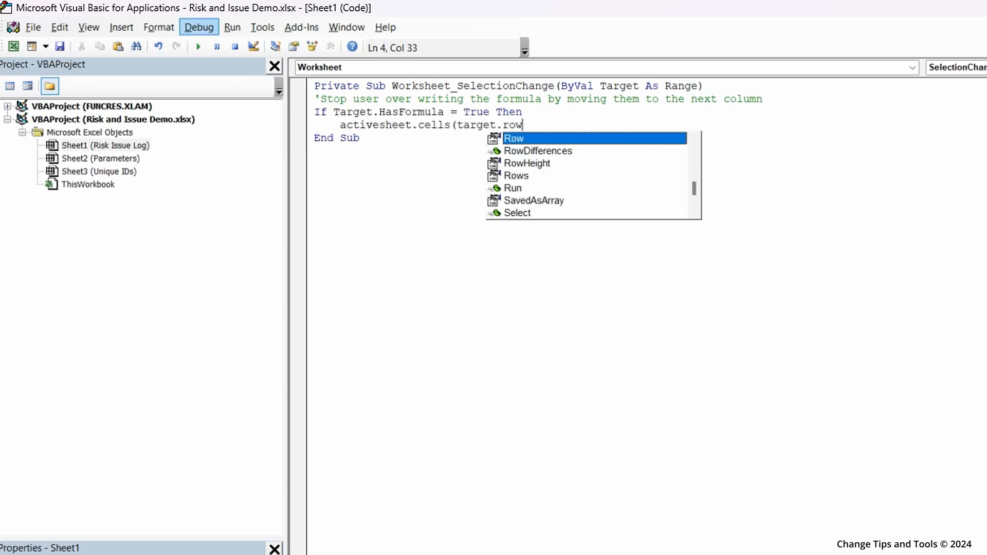
text(,)
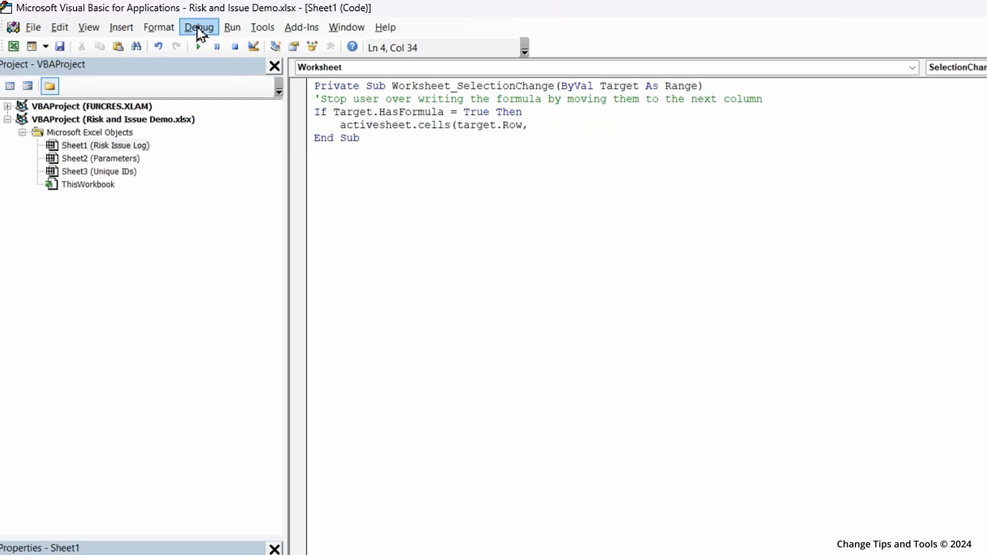
text((target.column)
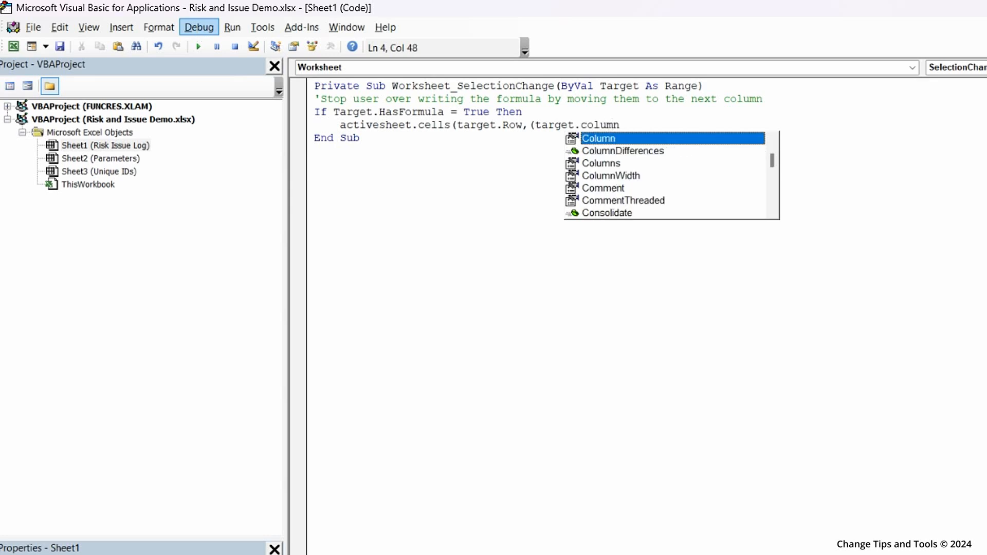
text(+1)
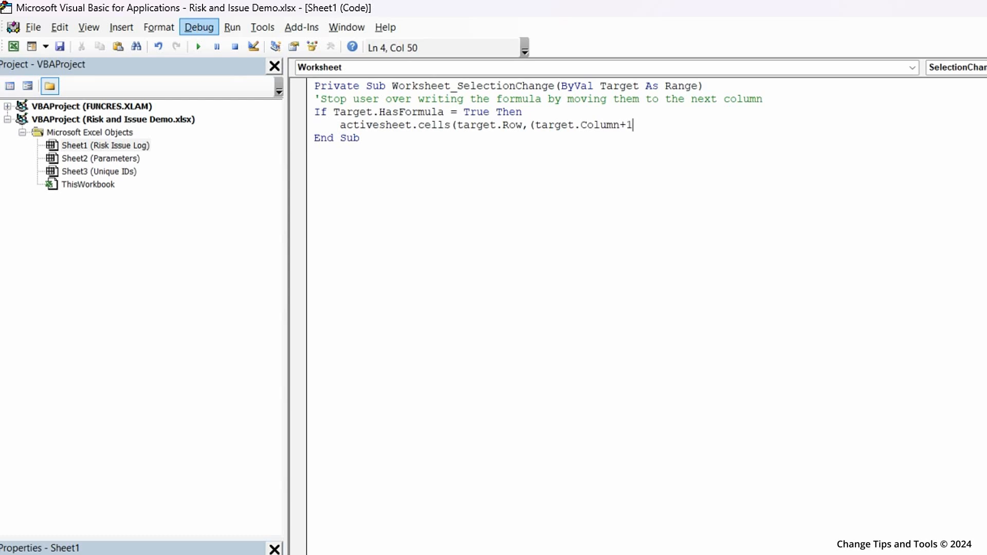
text()).active)
key(Return)
key(BackSpace)
text(endif)
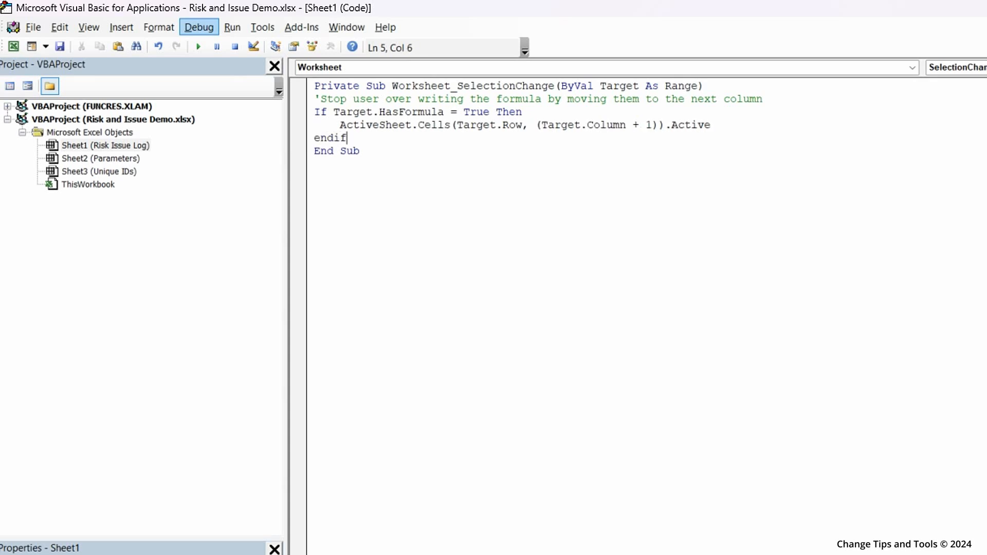
click(365, 115)
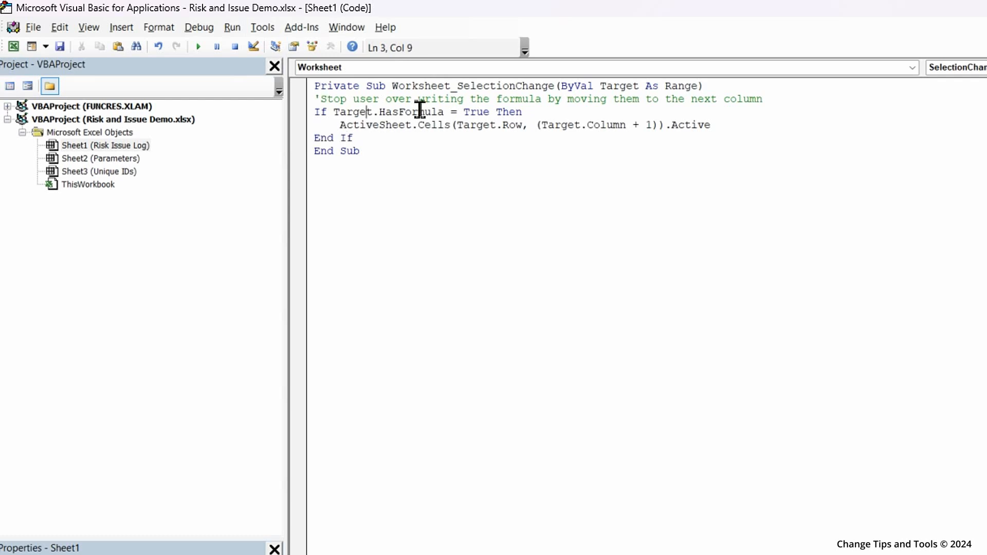
Compile the VBA project and save the workbook as "Risk and Issue Demo" in the Excel Macro-enabled Workbook (*.xlsm) format.
click(207, 33)
click(247, 53)
click(59, 46)
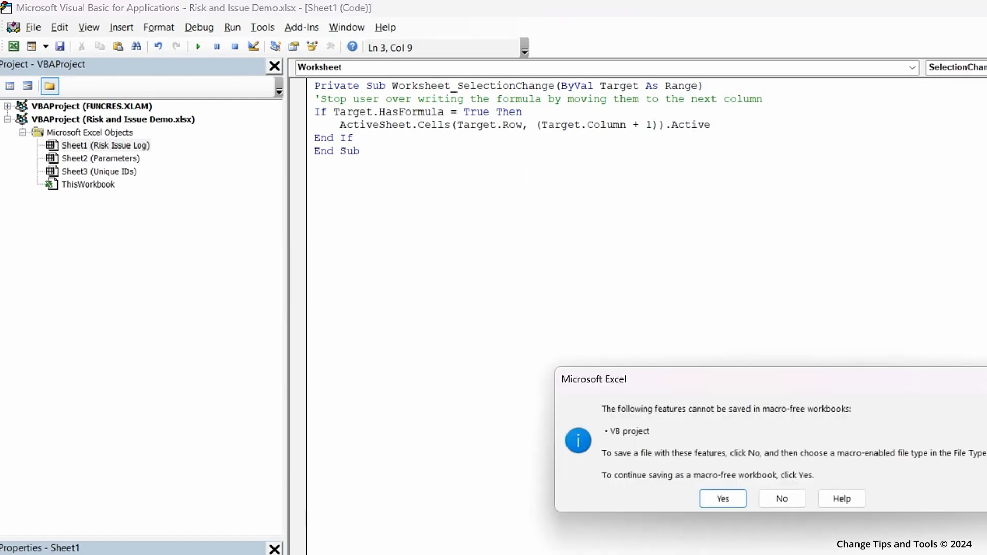
click(723, 500)
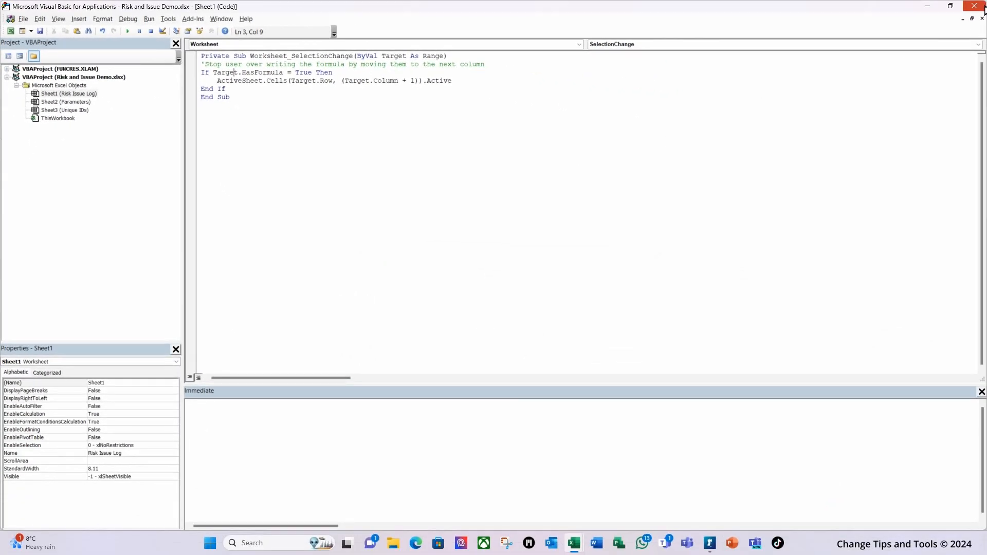
click(984, 7)
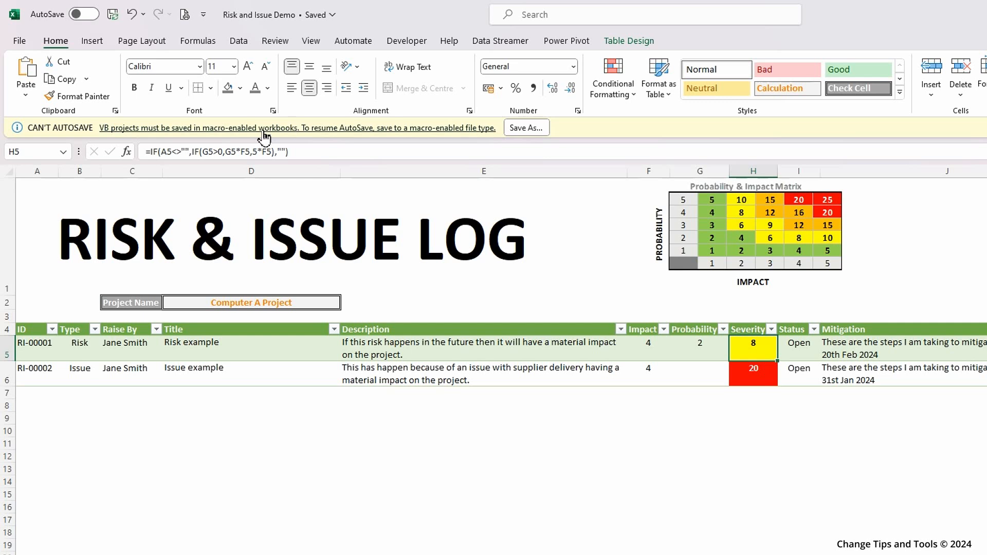
click(528, 129)
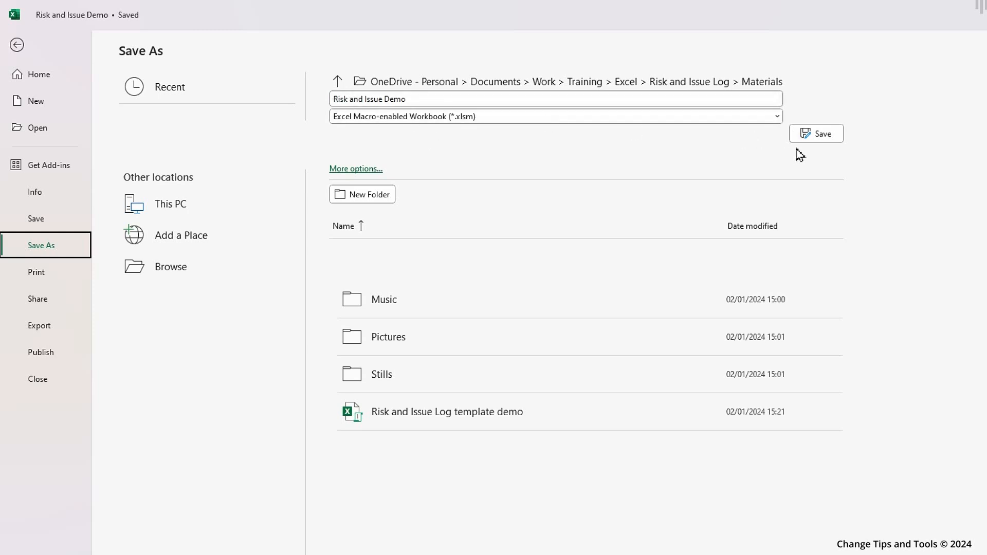
click(824, 136)
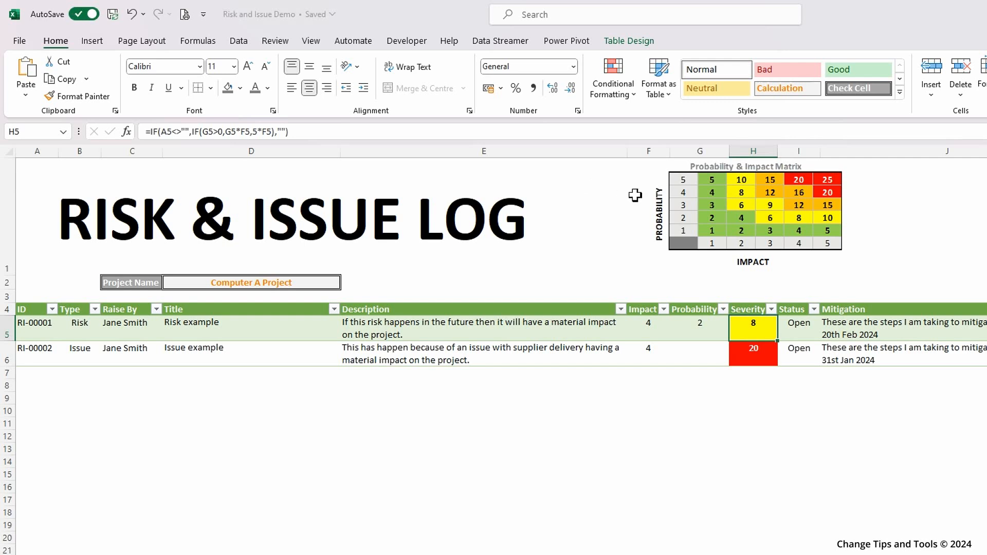
Test the macro by selecting the Severity formula cell H5, and debug the code line that stops it.
click(400, 335)
click(760, 326)
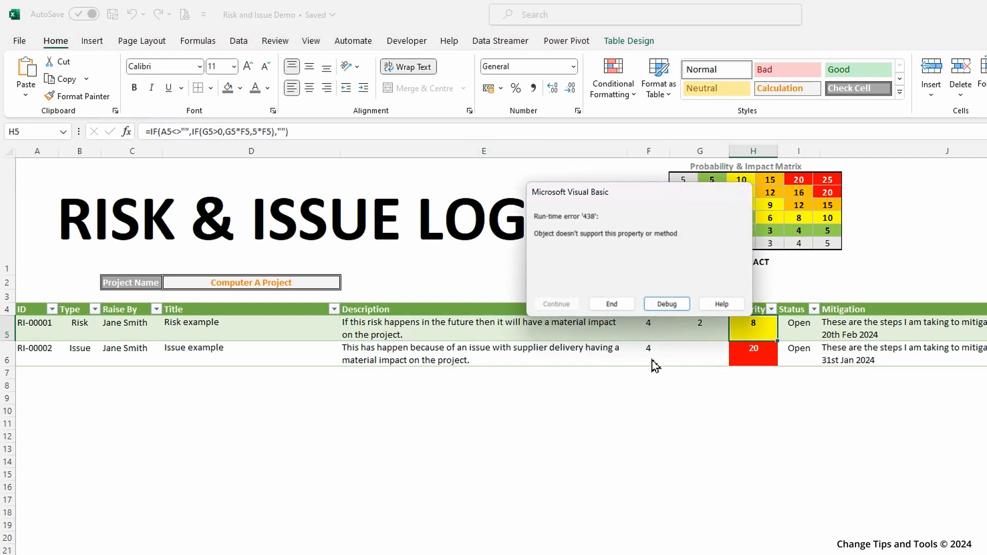
click(662, 302)
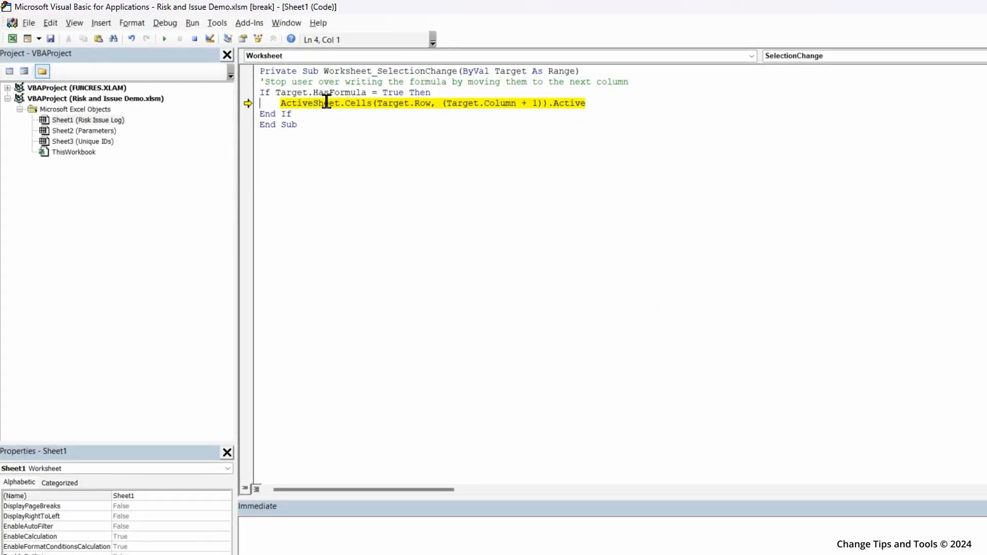
Correct the method on the ActiveSheet.Cells line to "Activate" and resume running the macro.
mouse_move(326, 96)
click(614, 106)
key(BackSpace)
text(a)
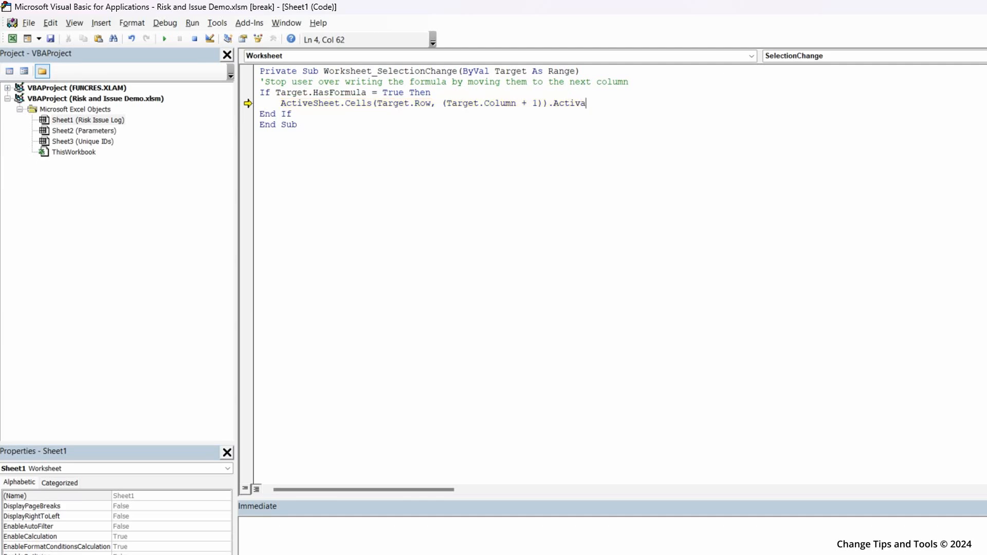
text(te)
click(495, 96)
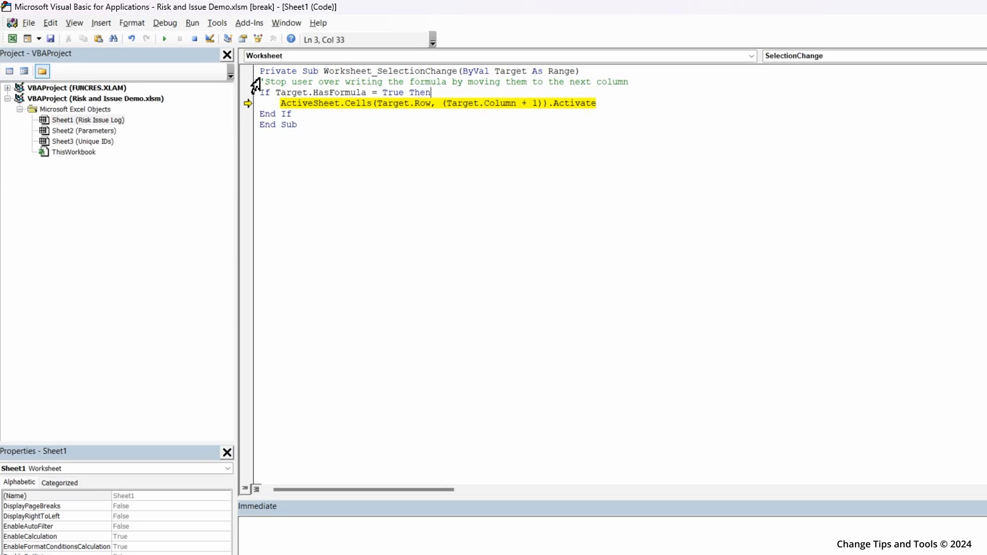
click(160, 43)
click(165, 23)
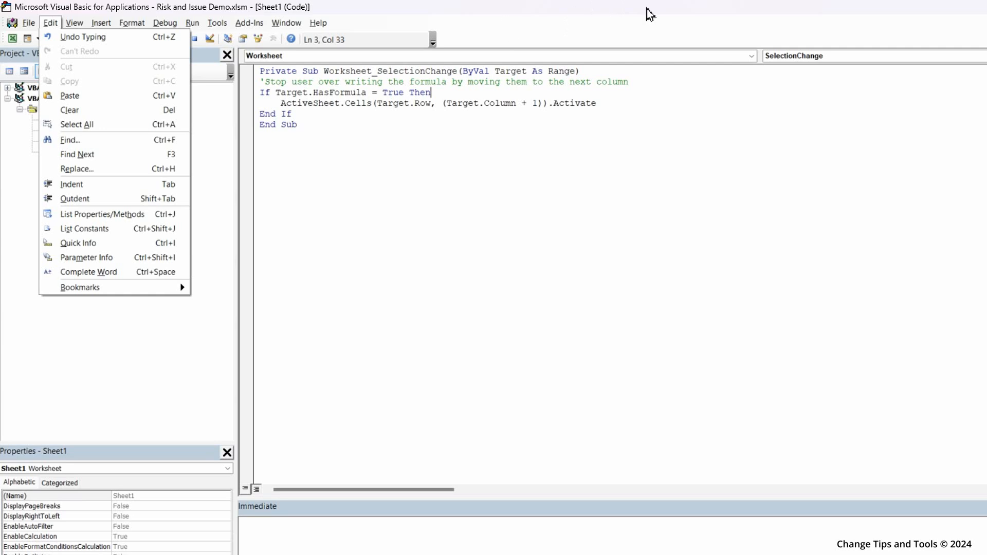
Switch back to the Risk Issue Log sheet and select ID cell A5 to test the macro along the row.
key(alt+F11)
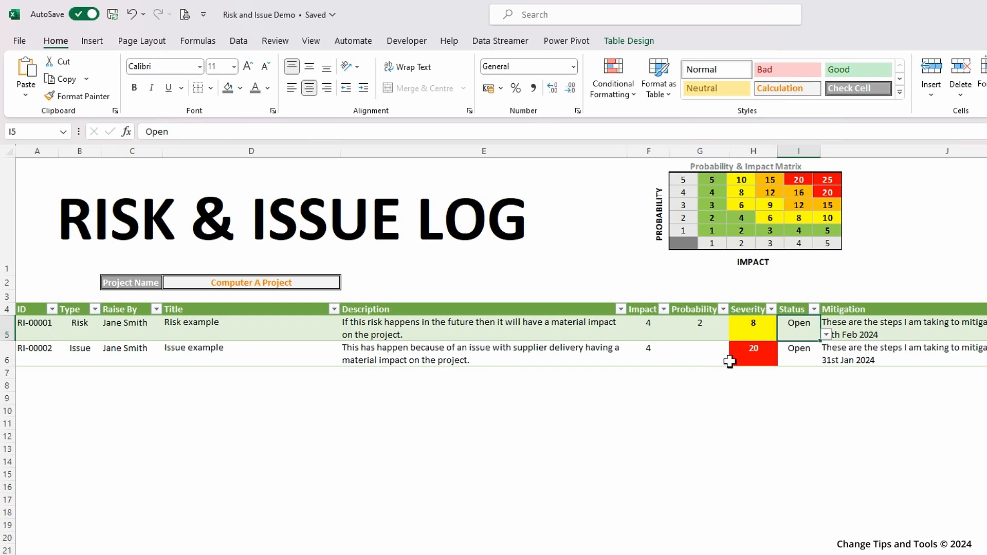
click(40, 327)
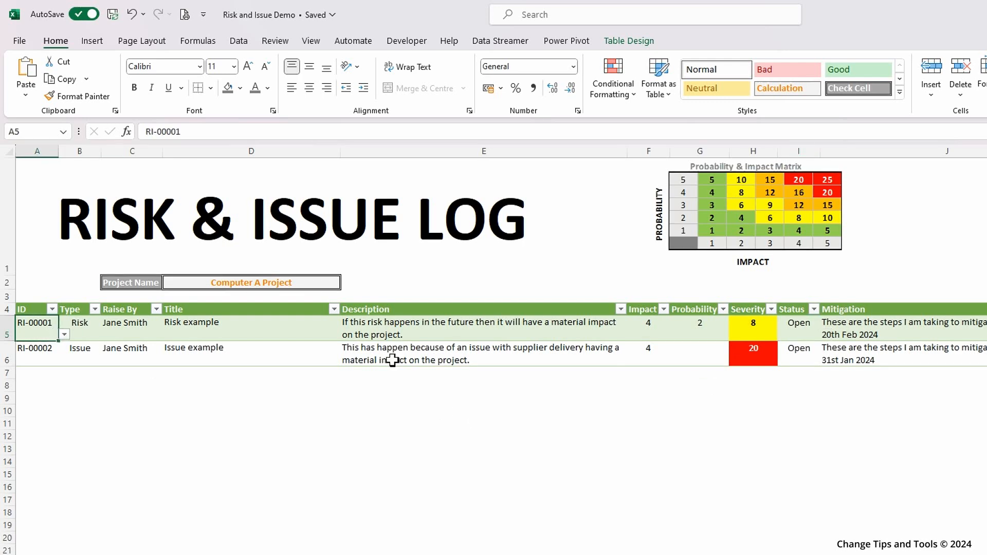